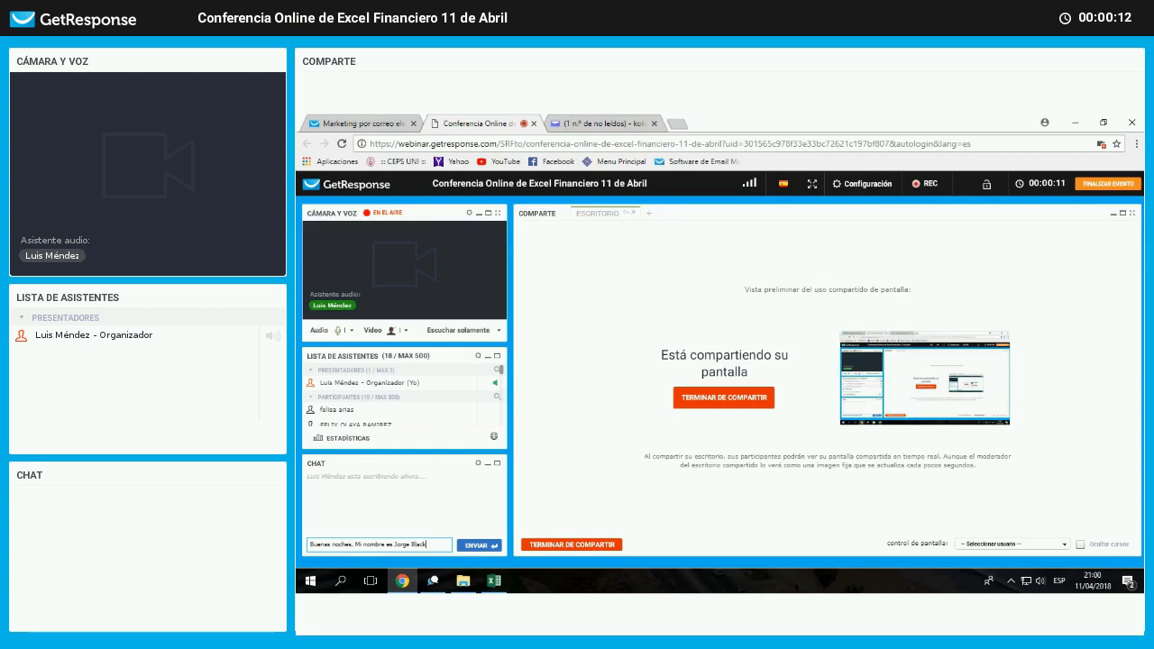
- Write a webinar chat message greeting the attendees, giving the speaker's name and announcing the start in 1 minute
type("comenzemos")
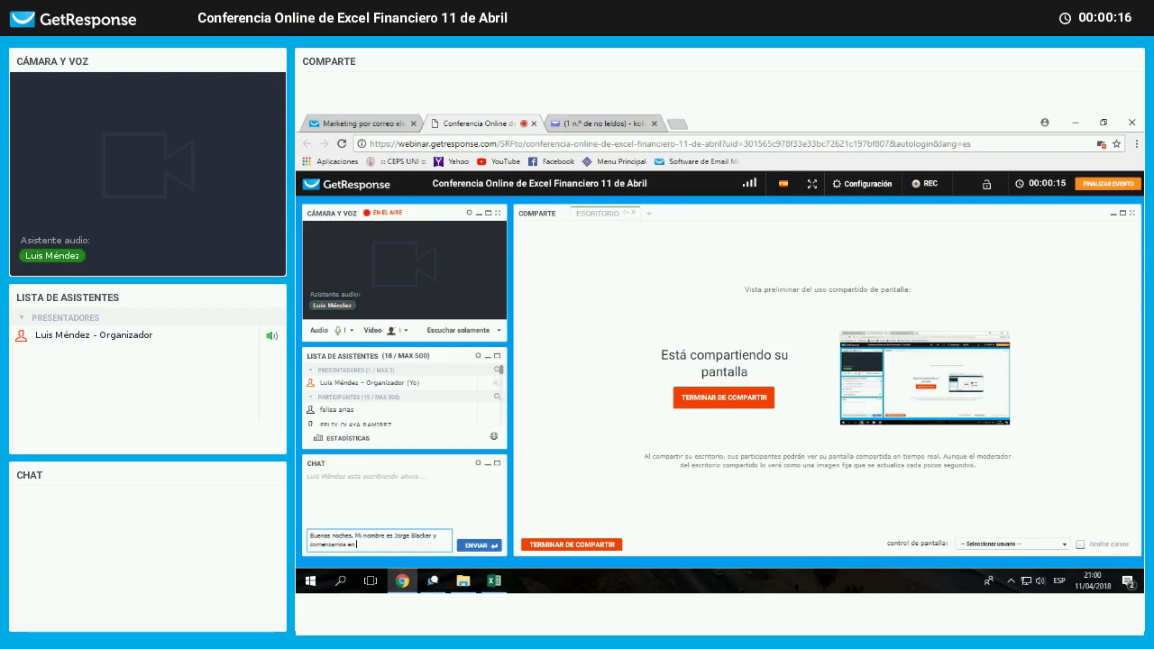
type(" en 1 minut")
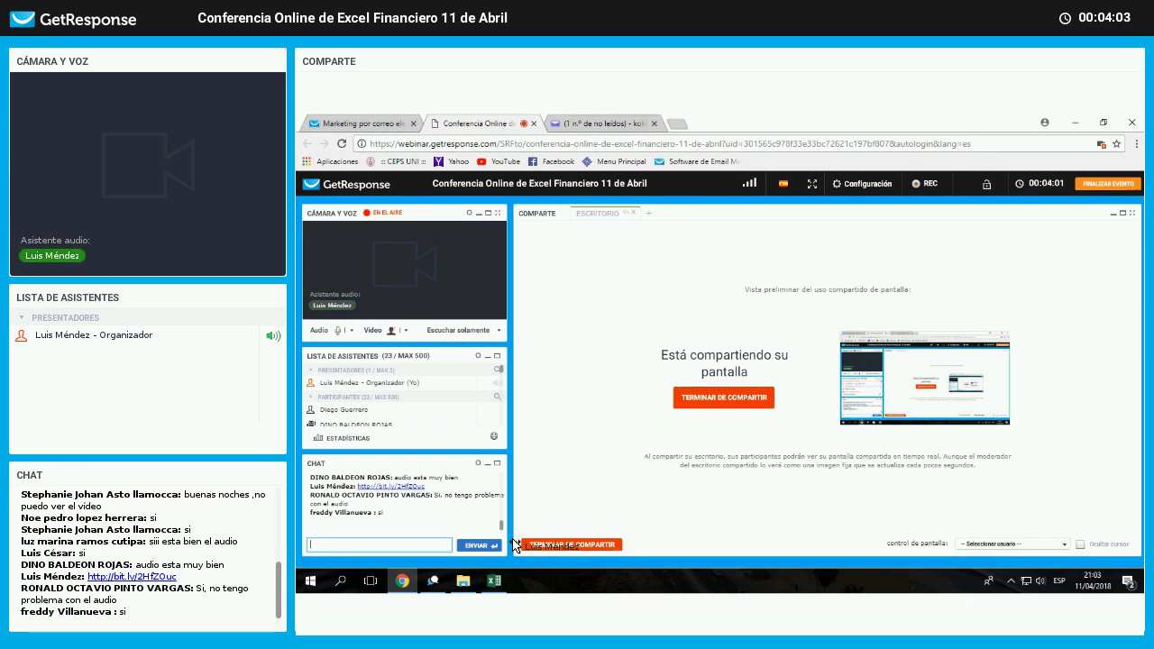
- Switch to the Plantilla Webinar 10.4.18 workbook in Excel and examine the nominal and effective rate conversion formulas and their variables
left_click(493, 582)
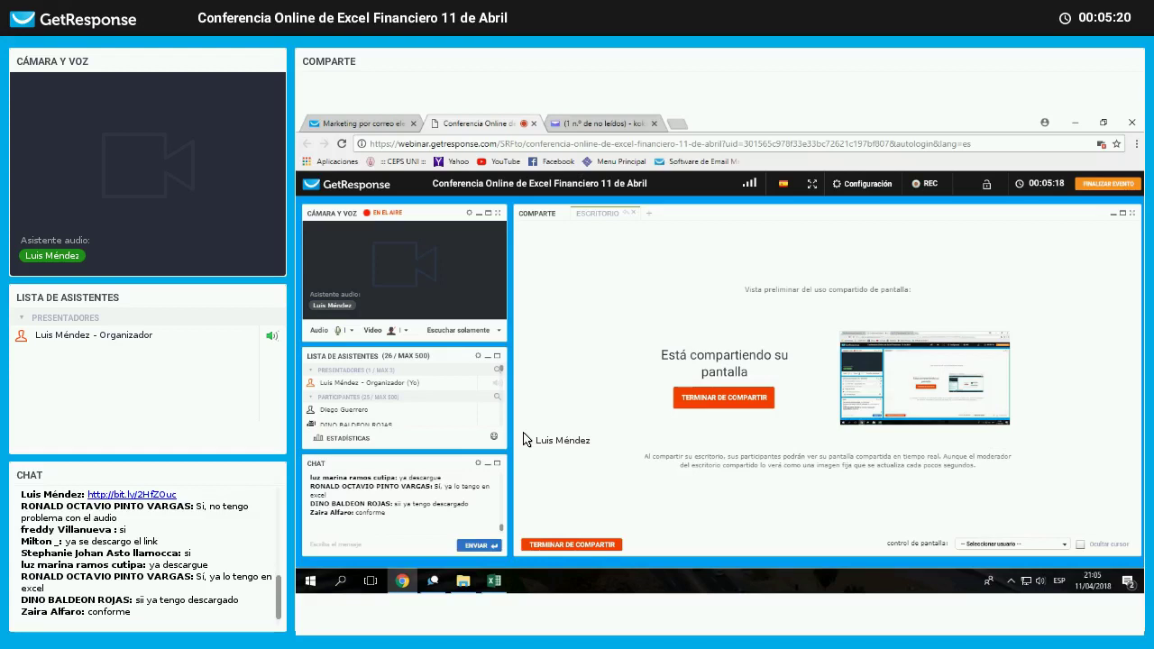
left_click(494, 582)
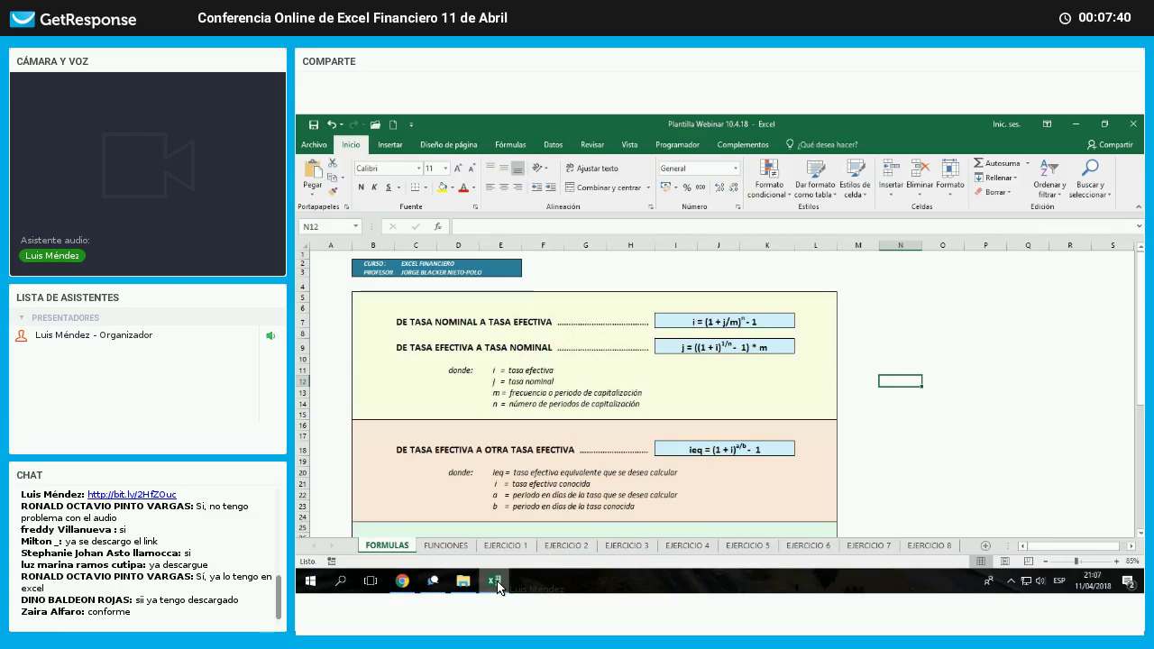
left_click(584, 371)
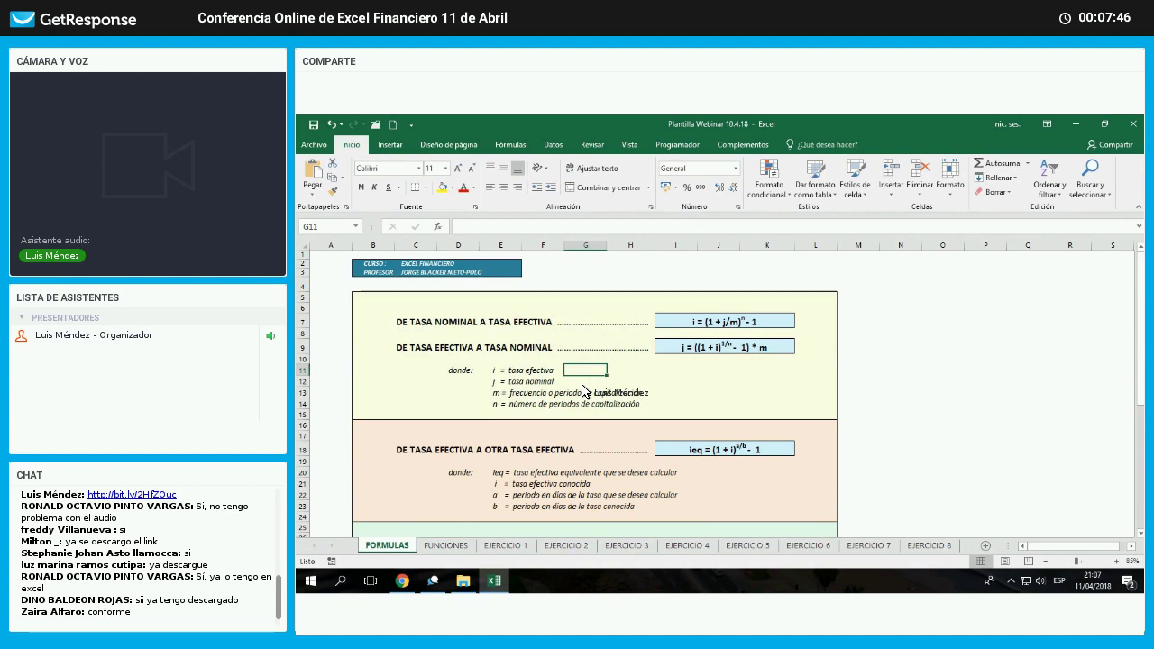
left_click(583, 386)
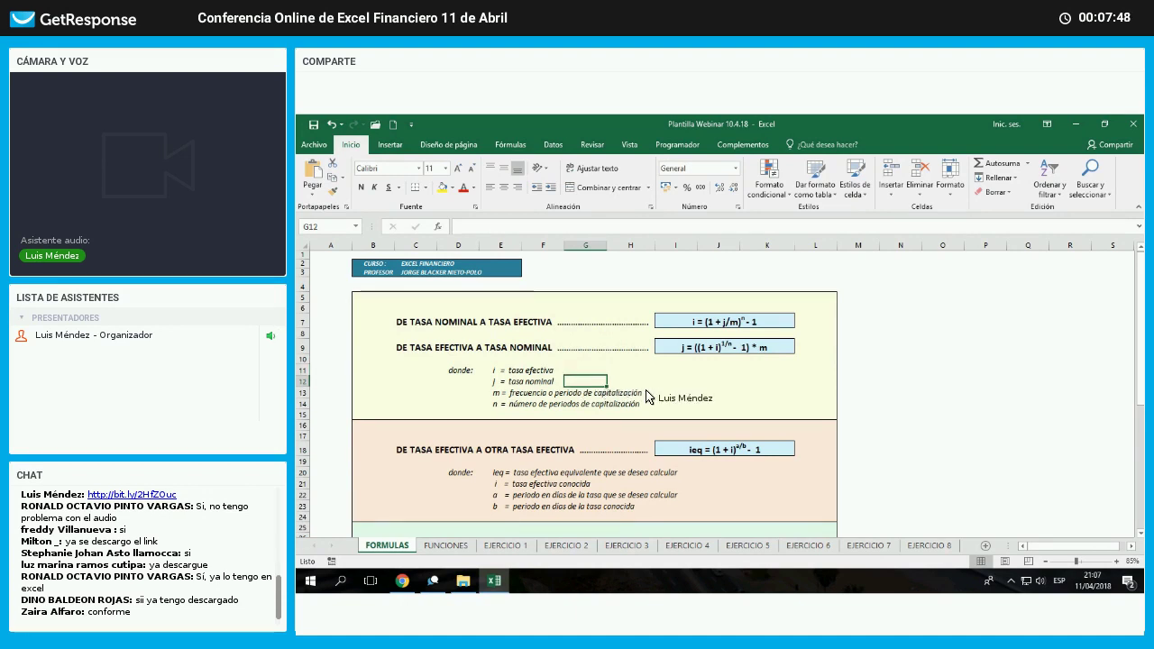
left_click(682, 395)
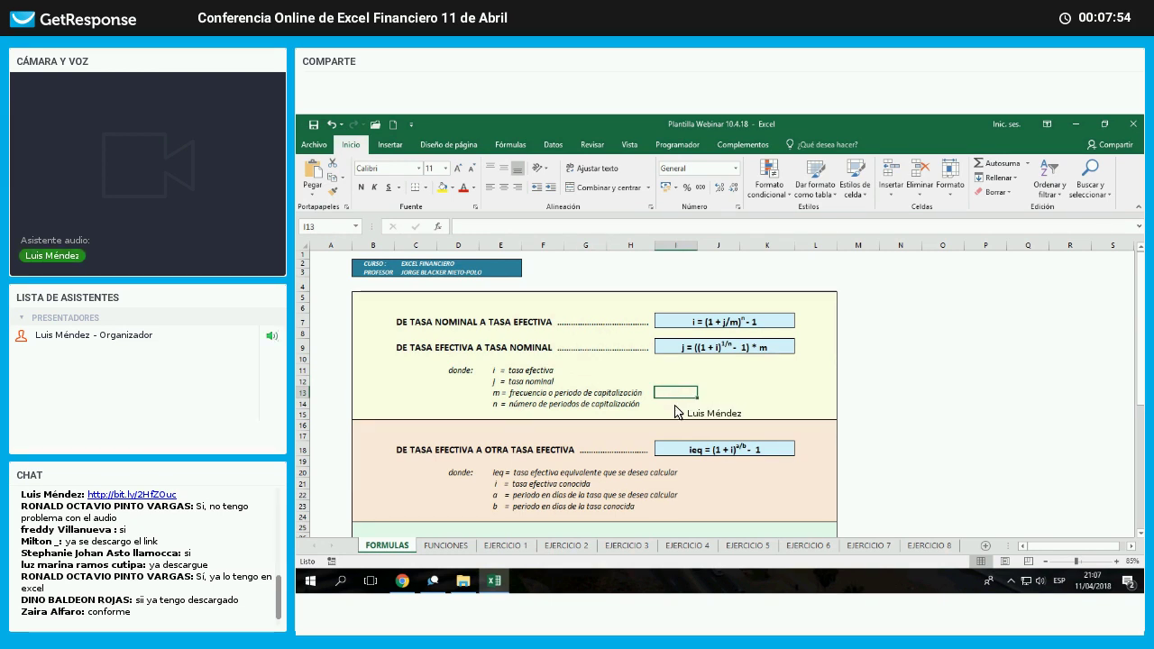
left_click(677, 405)
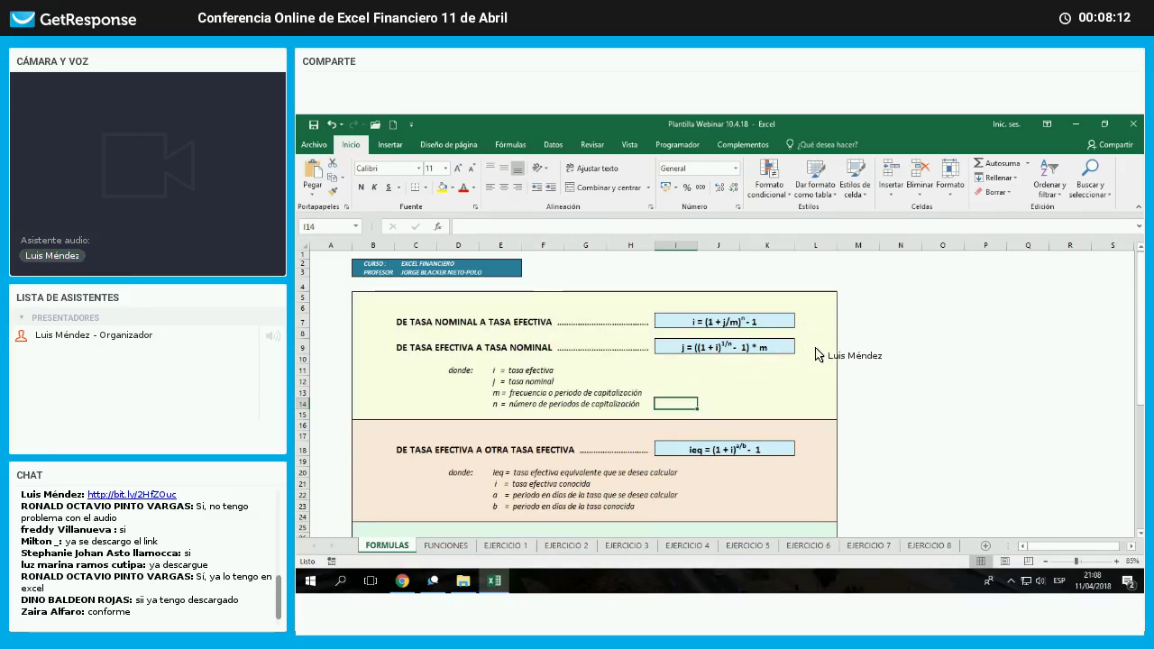
left_click_drag(815, 321, 816, 349)
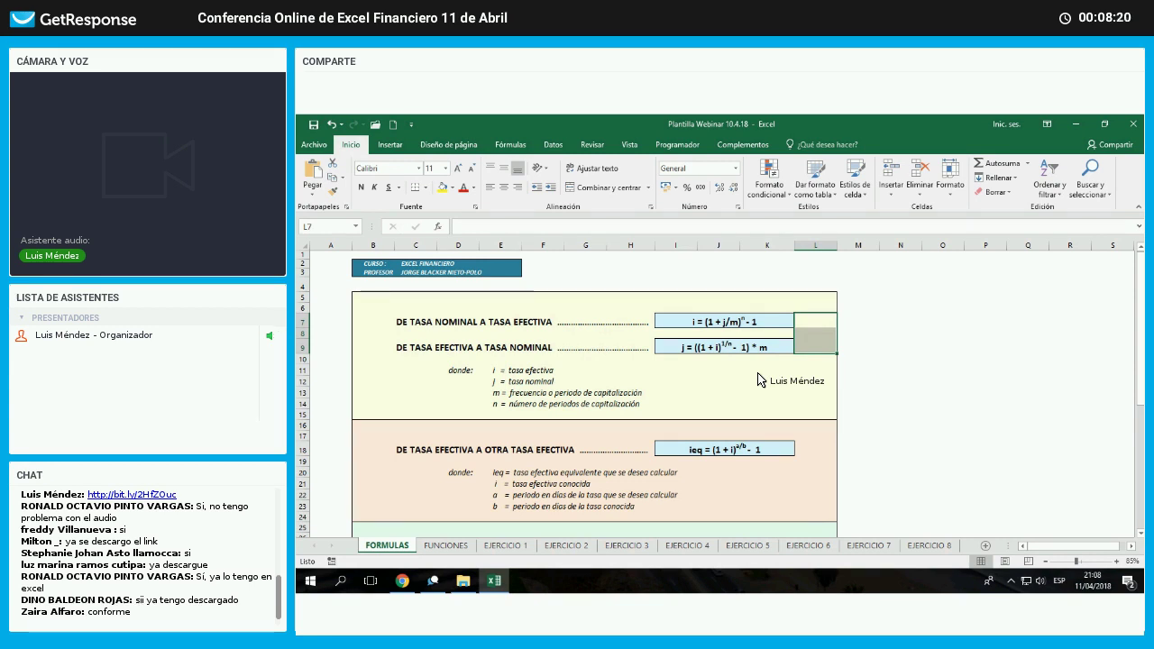
- Examine the formula for converting one effective rate to another on the FORMULAS sheet, including the variables ieq, i, a and b
scroll(772, 397, "down", 2)
left_click(900, 387)
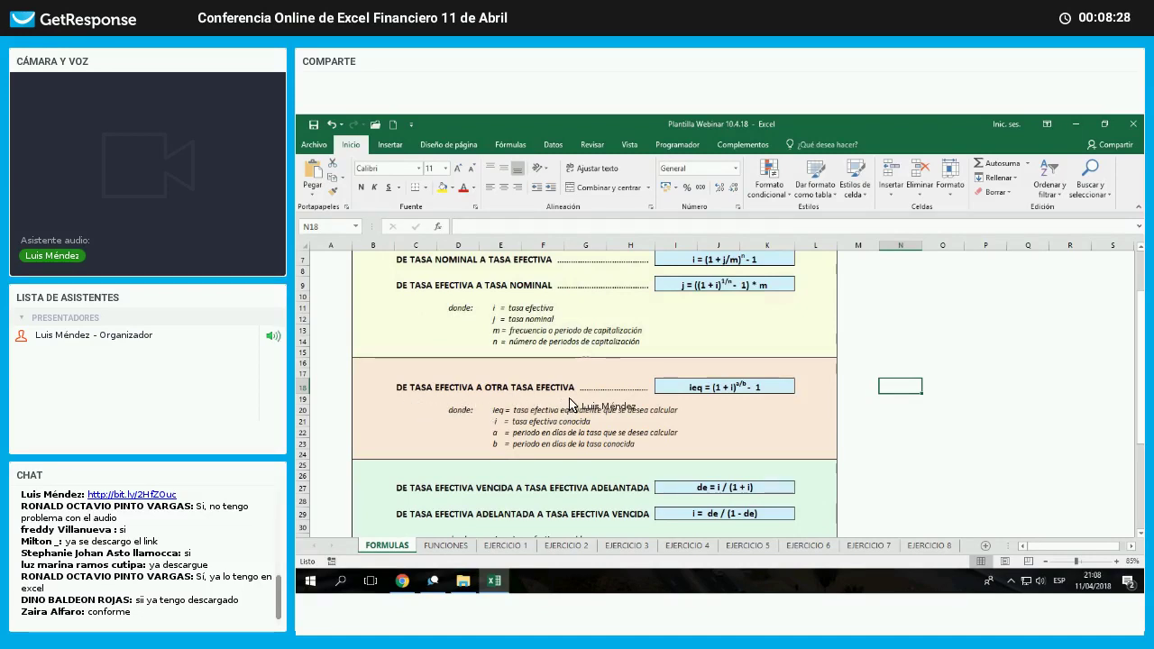
left_click_drag(416, 399, 570, 399)
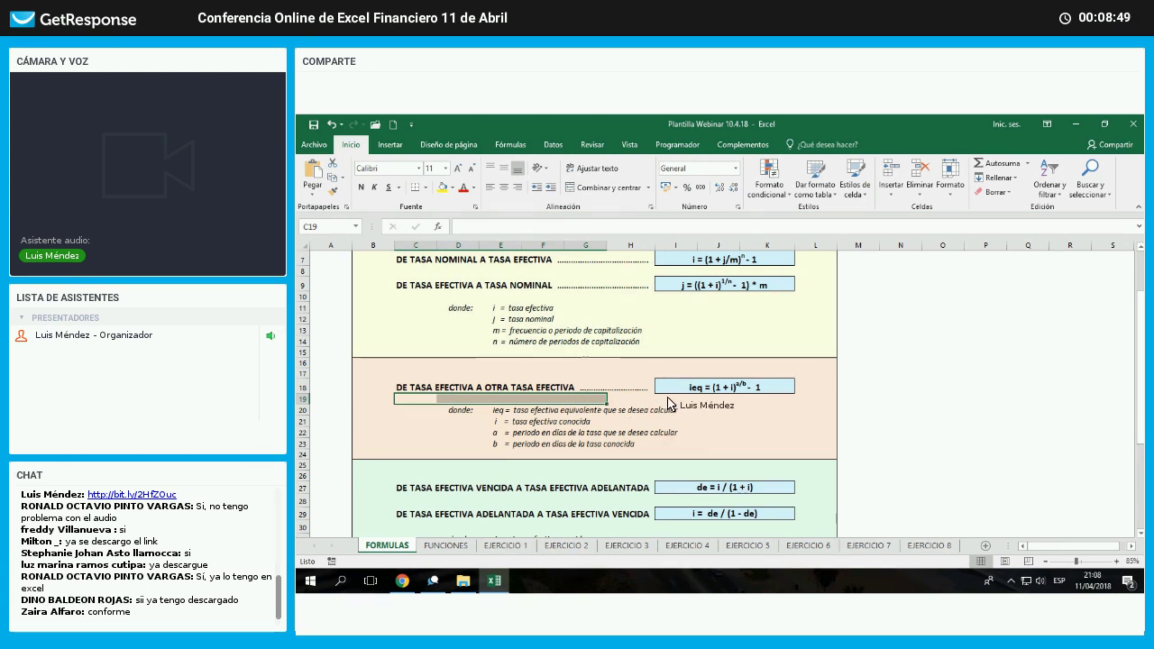
left_click_drag(670, 399, 794, 404)
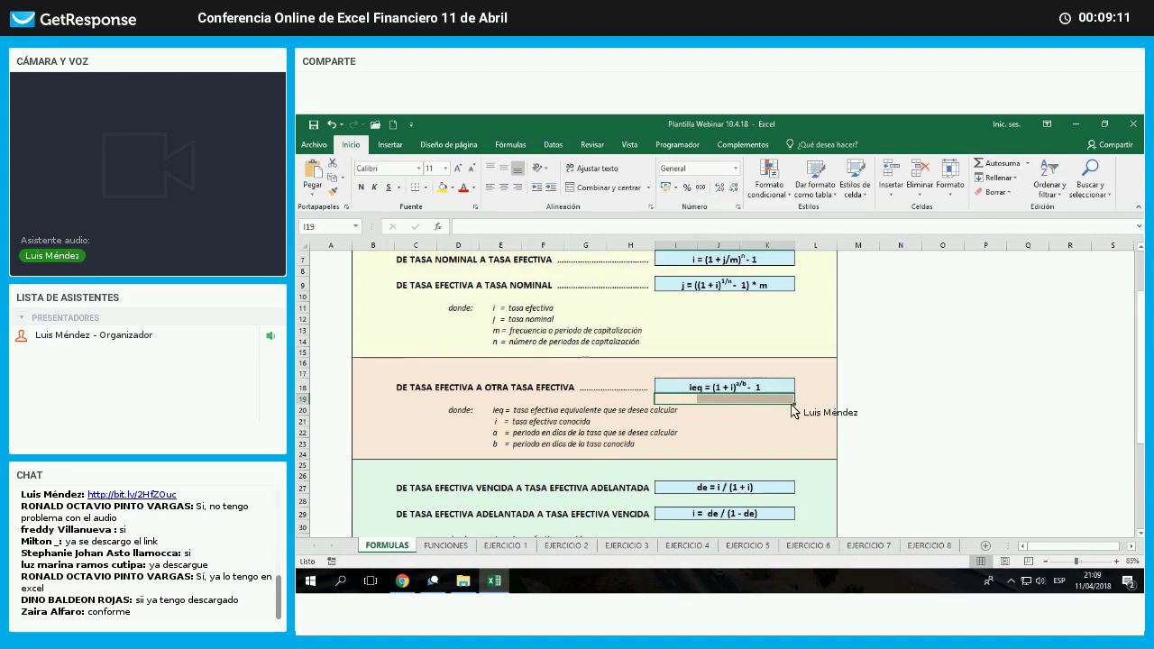
left_click(718, 411)
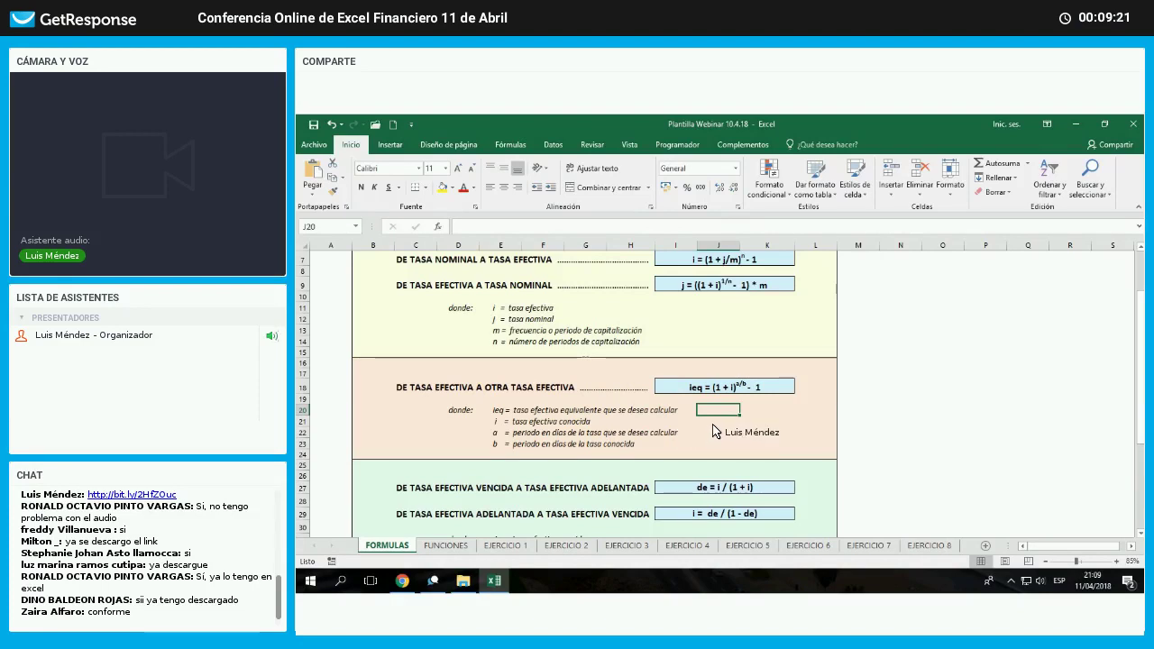
key("Down")
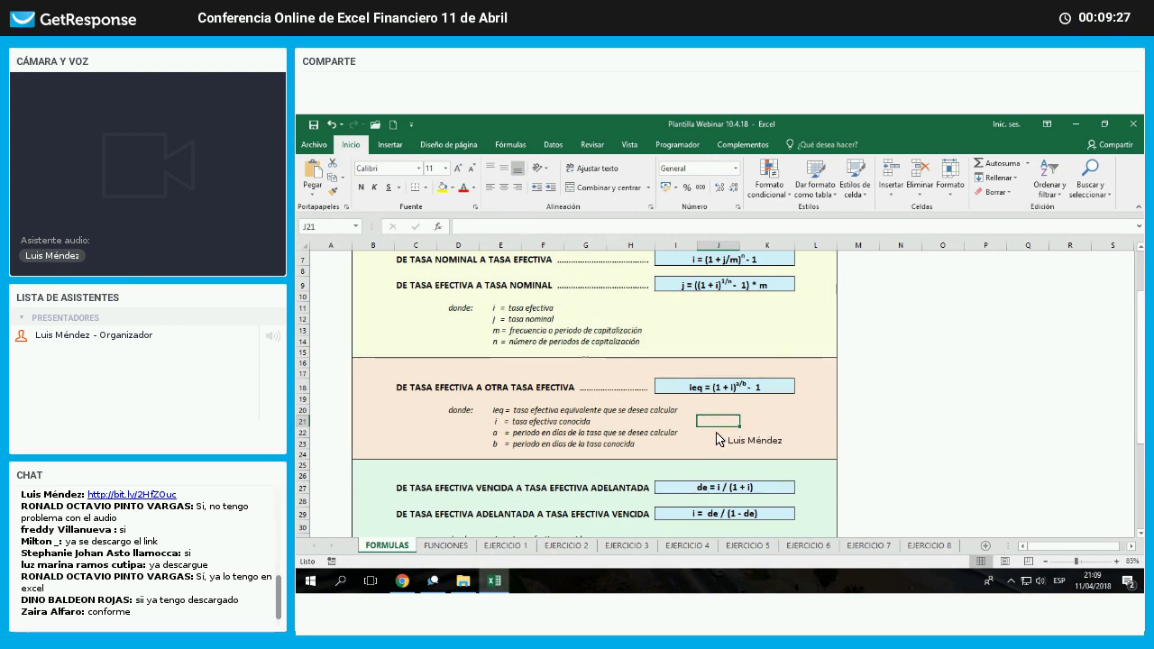
key("Down")
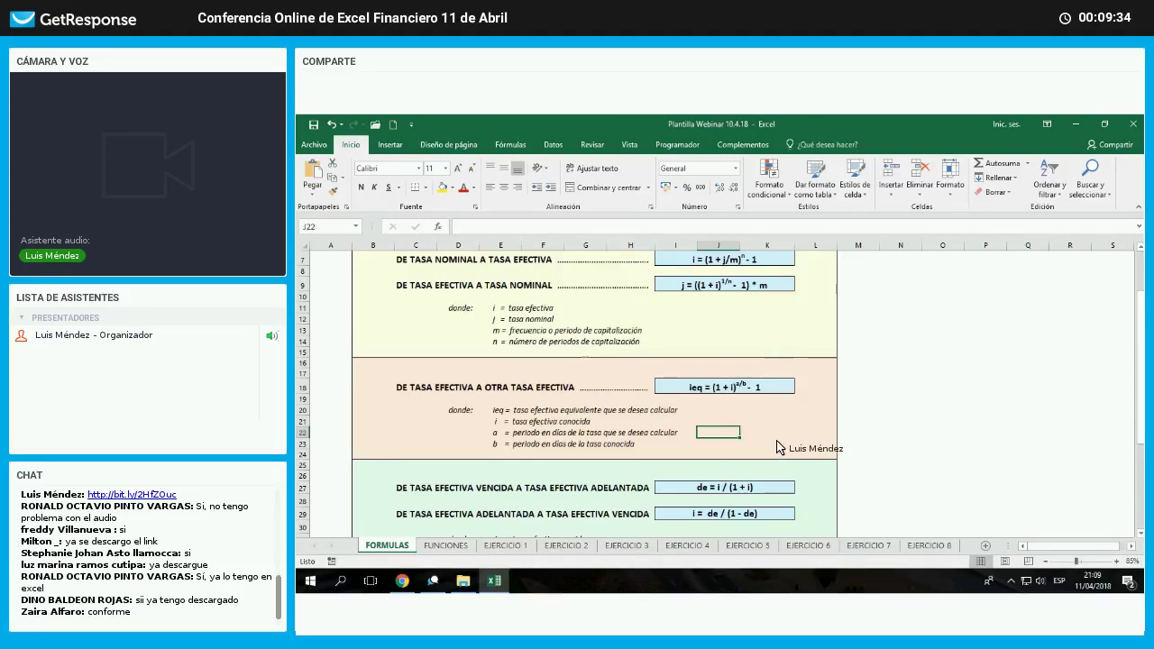
key("Down")
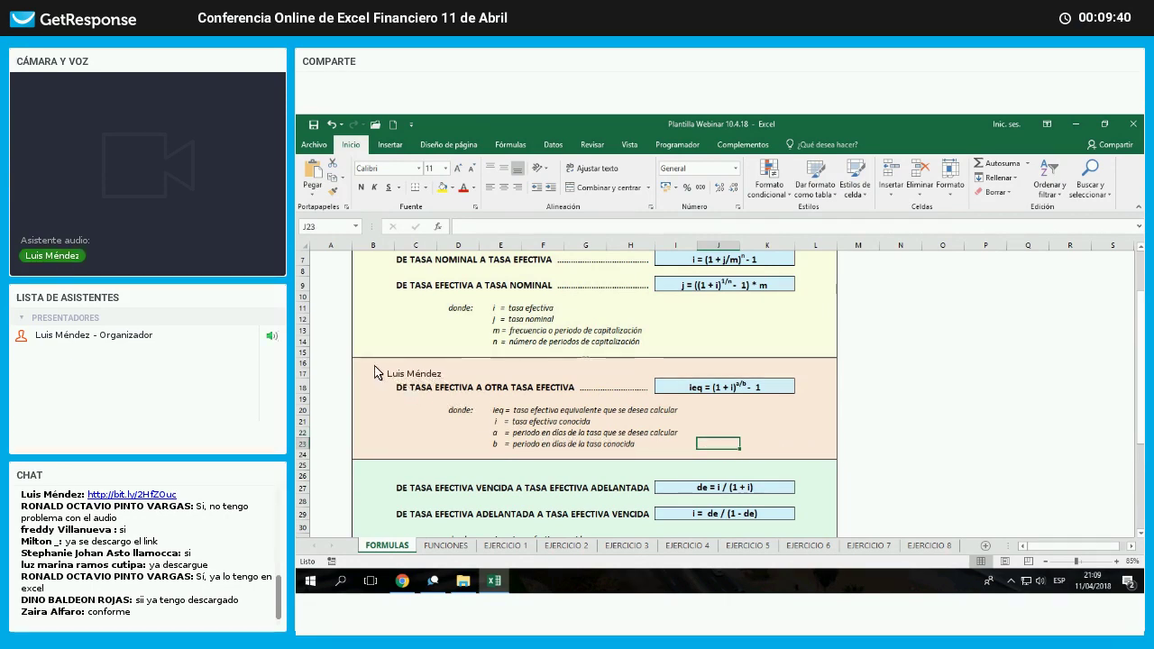
left_click_drag(377, 369, 929, 455)
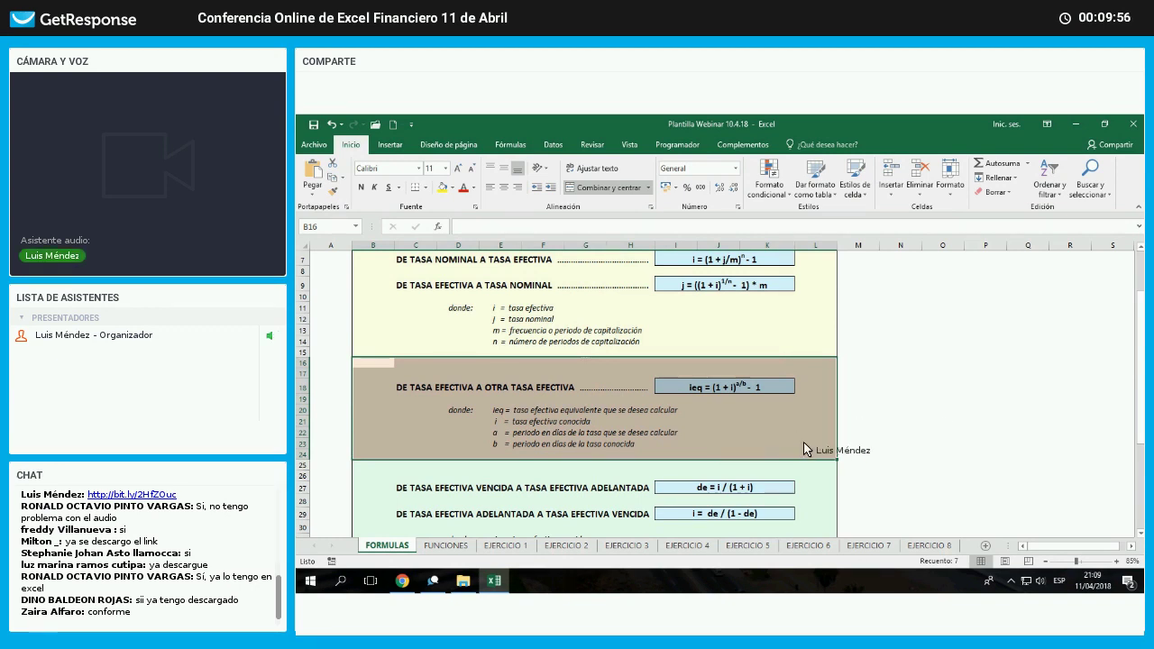
- Examine the formulas converting between the effective rates vencida and adelantada, with the definitions of i and de
scroll(369, 401, "down", 2)
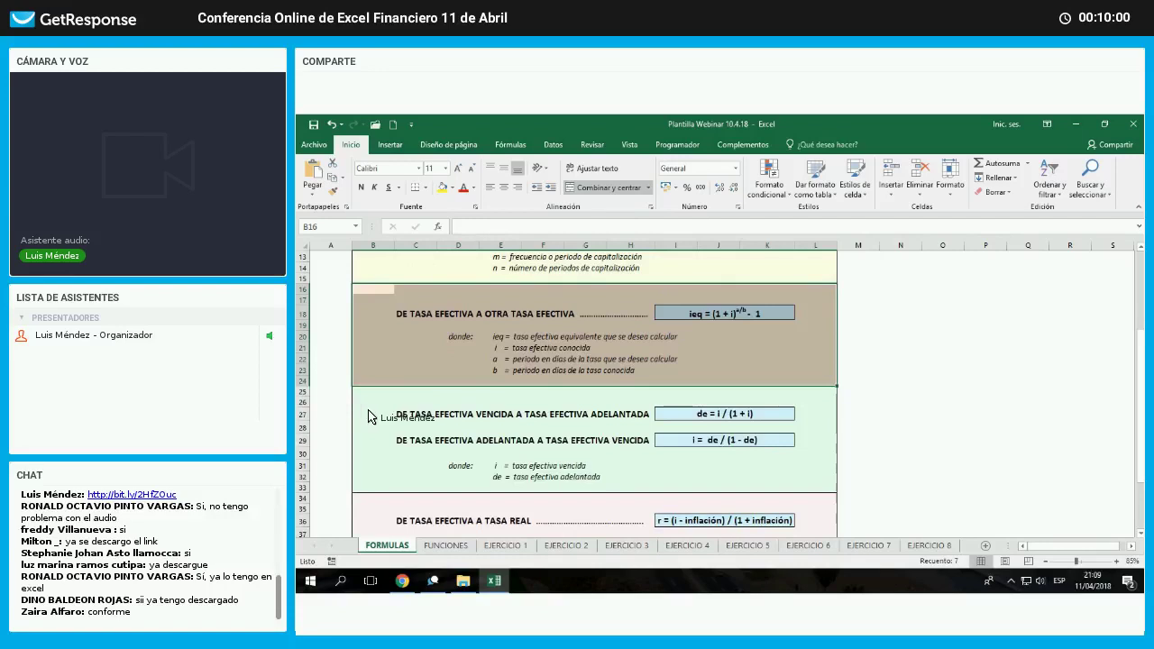
left_click(901, 440)
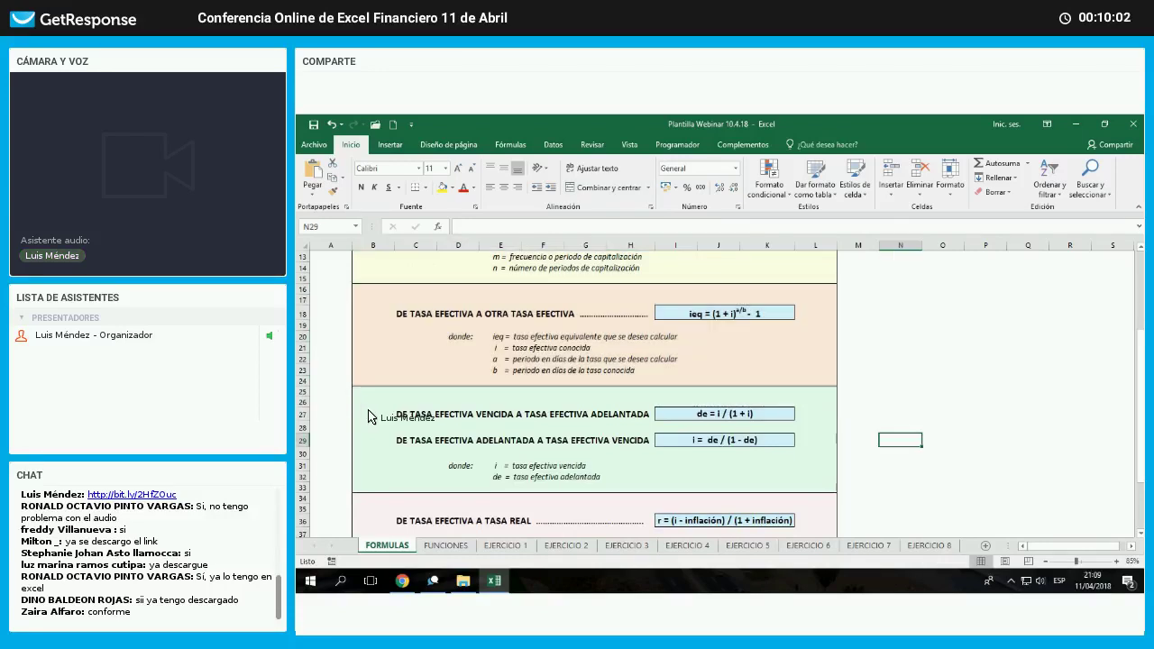
left_click(369, 415)
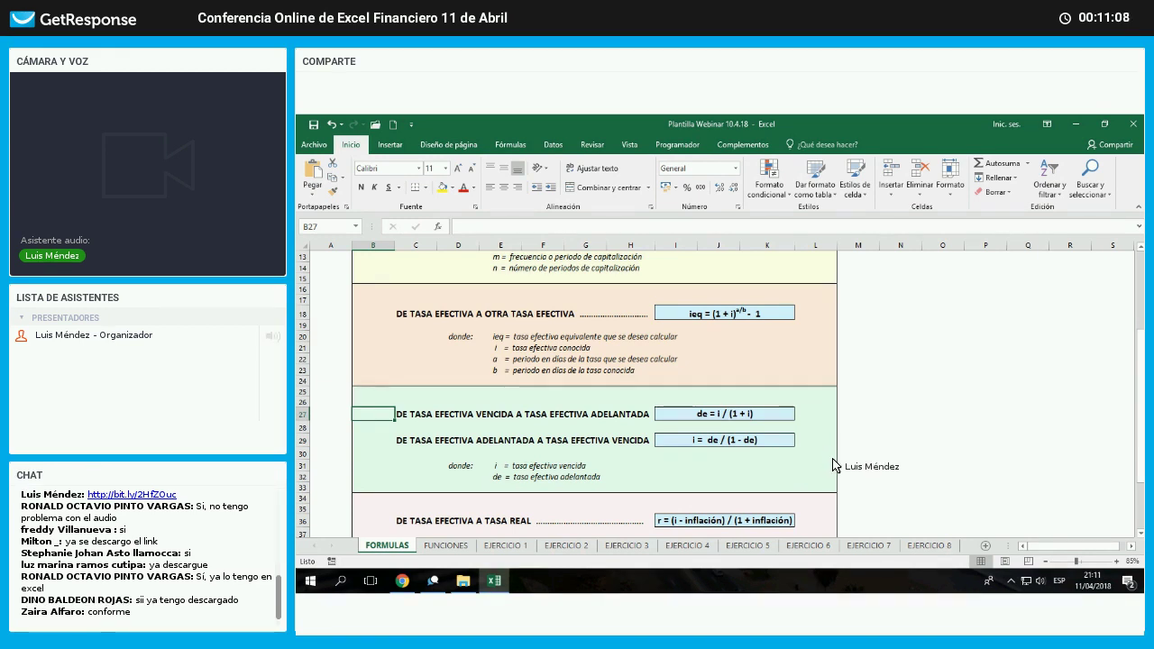
left_click_drag(815, 414, 815, 440)
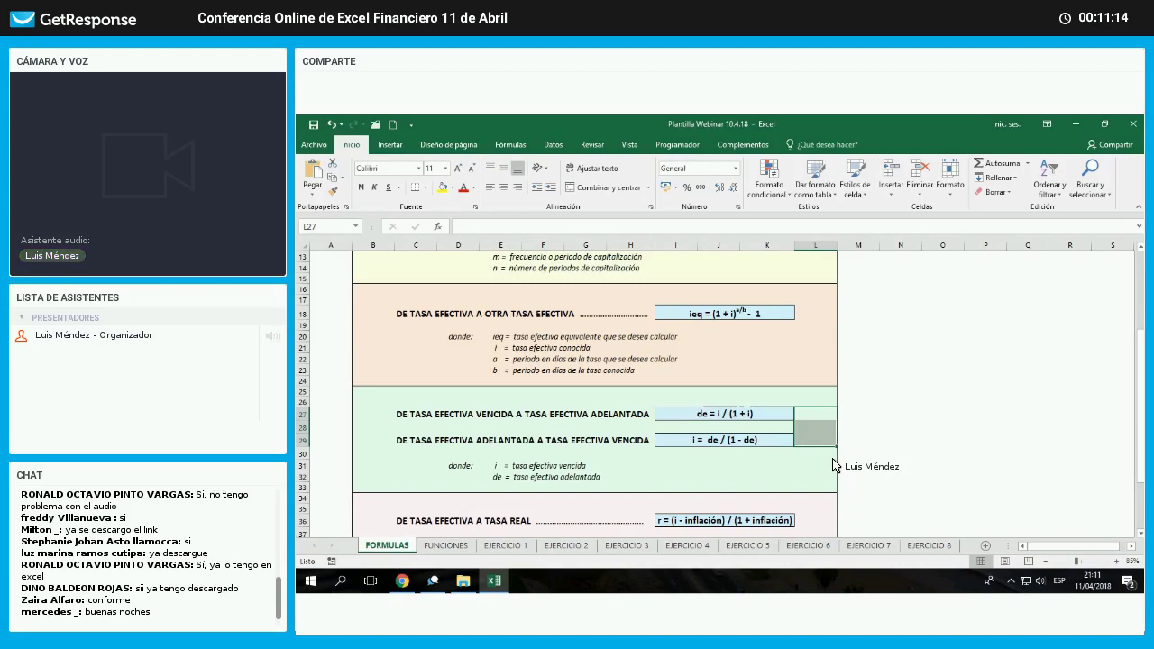
left_click(642, 473)
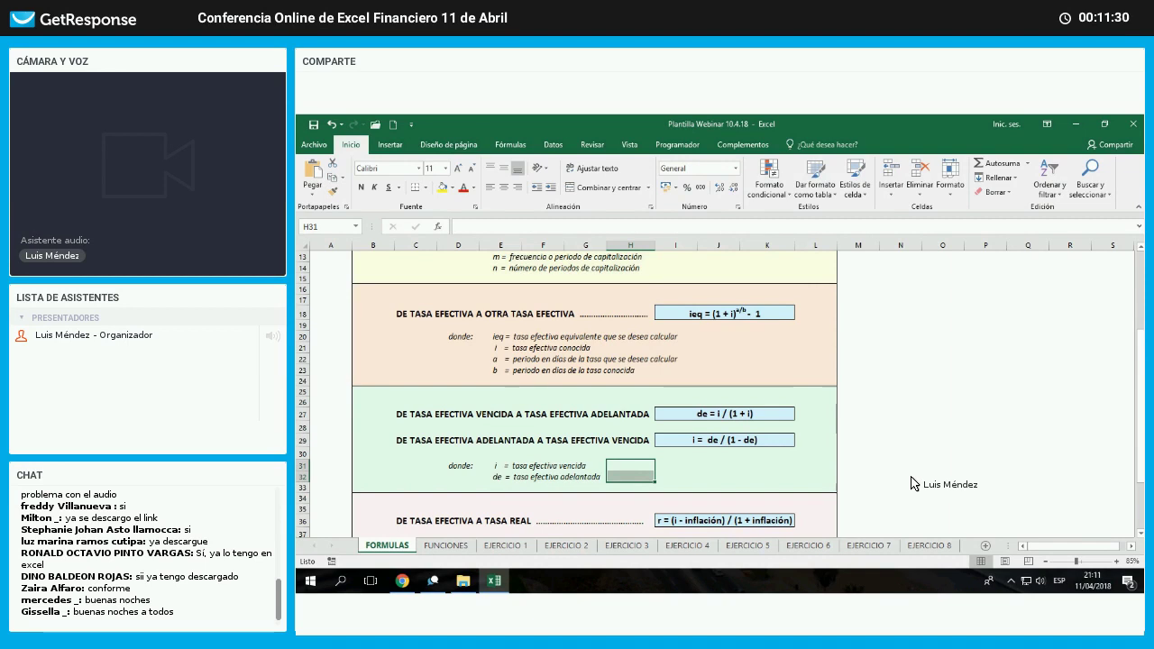
- Examine the formulas converting between effective rate and real rate, with the definitions of i, r and inflación
scroll(912, 484, "down", 3)
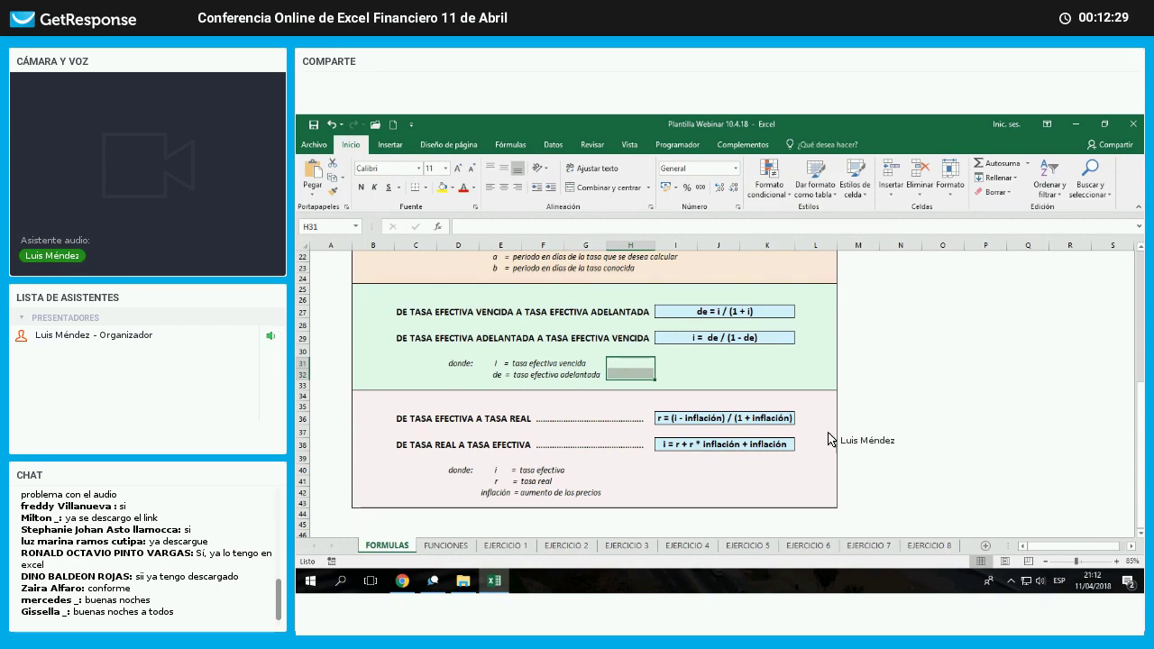
left_click_drag(816, 419, 816, 450)
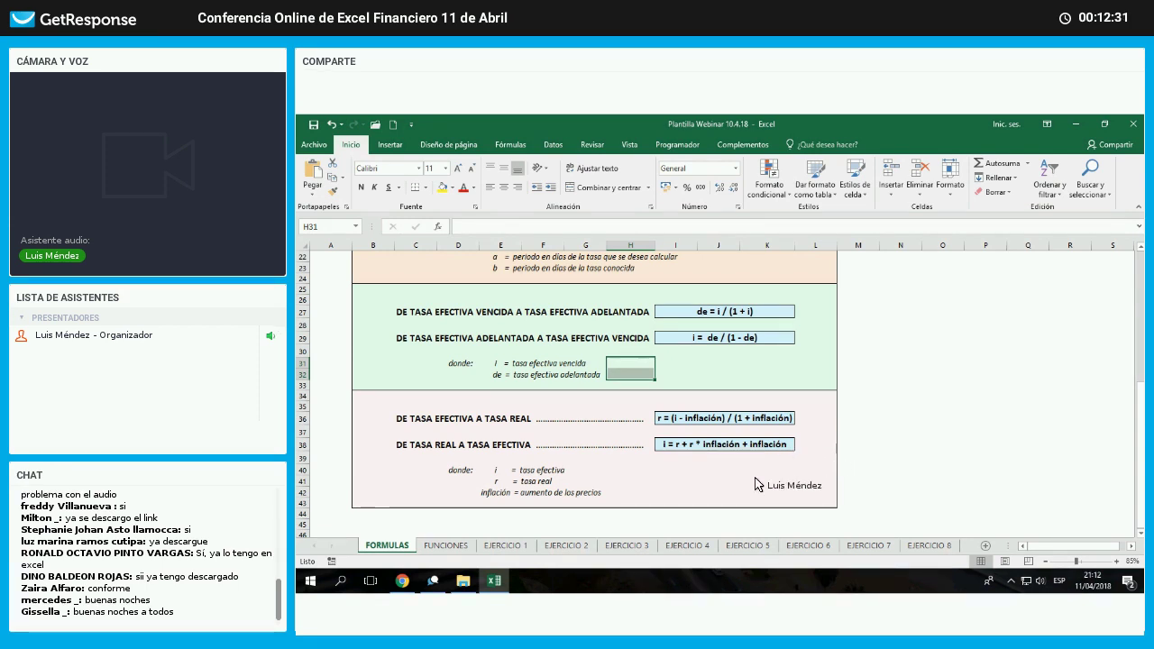
left_click(642, 473)
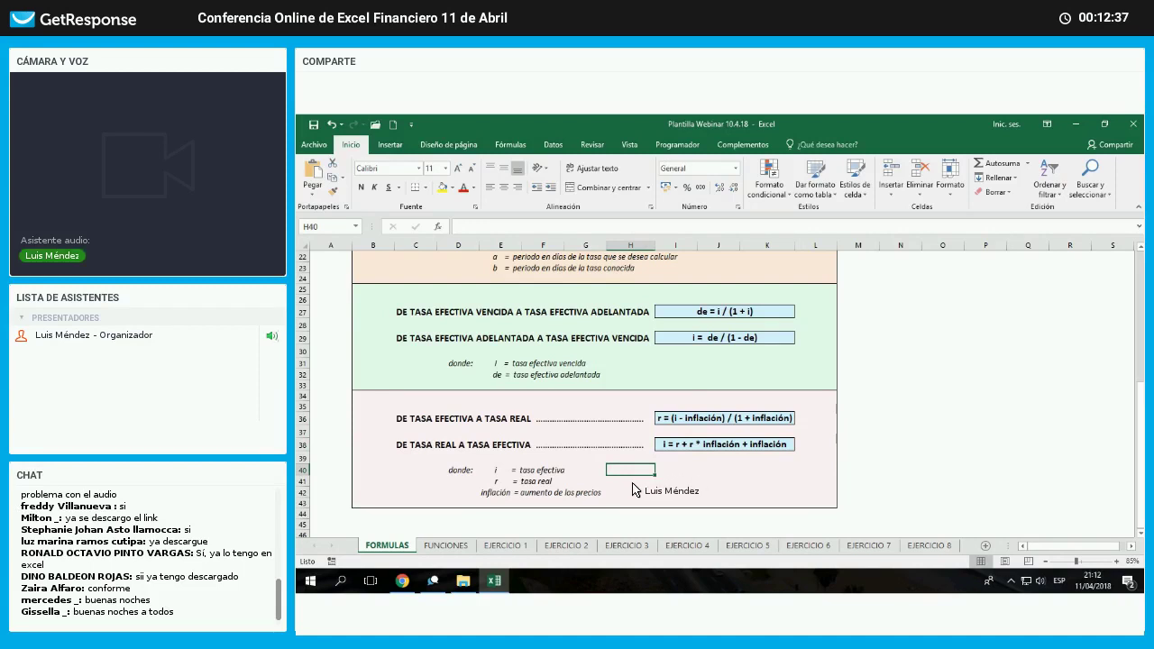
left_click(645, 486)
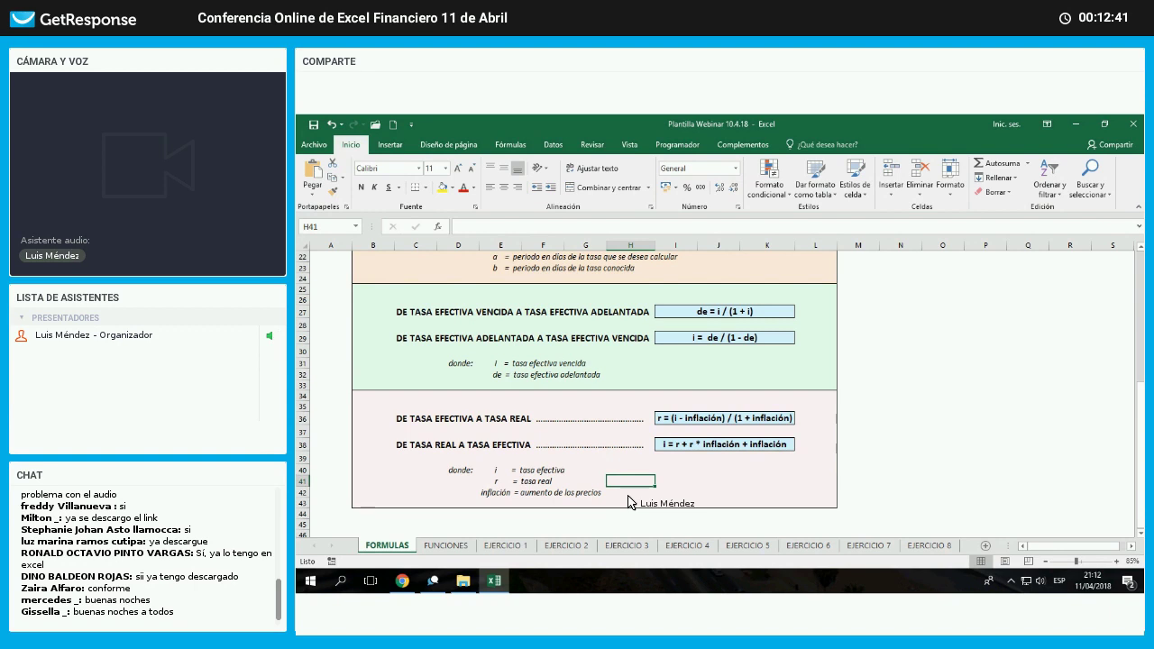
left_click(629, 495)
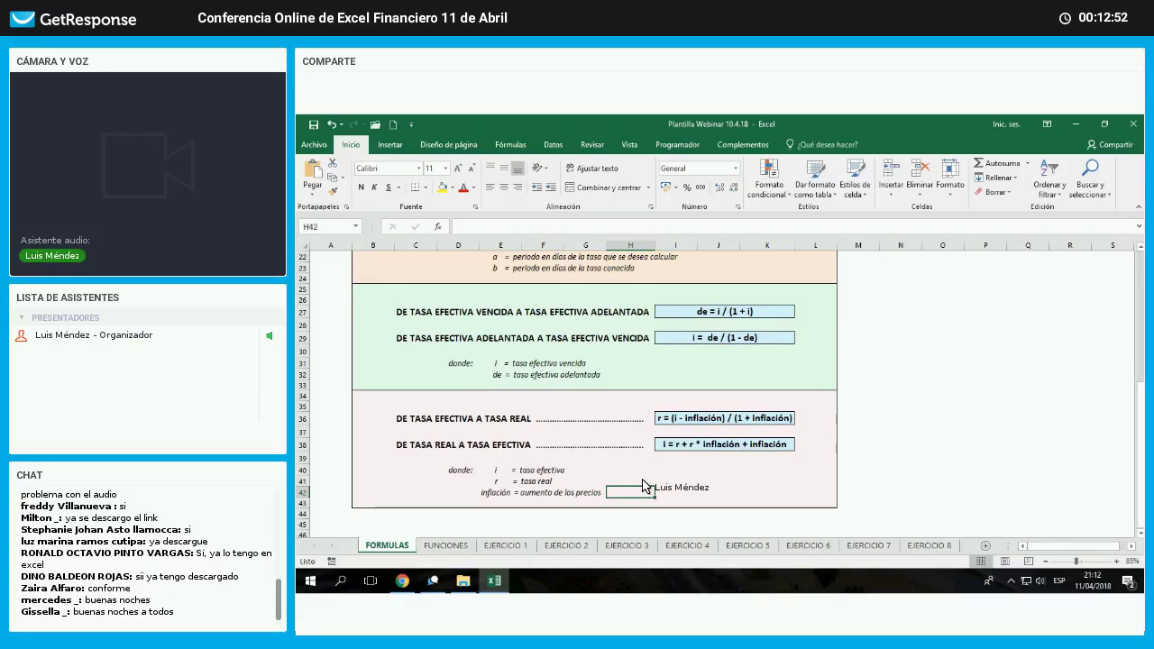
scroll(645, 487, "up", 2)
scroll(866, 431, "up", 6)
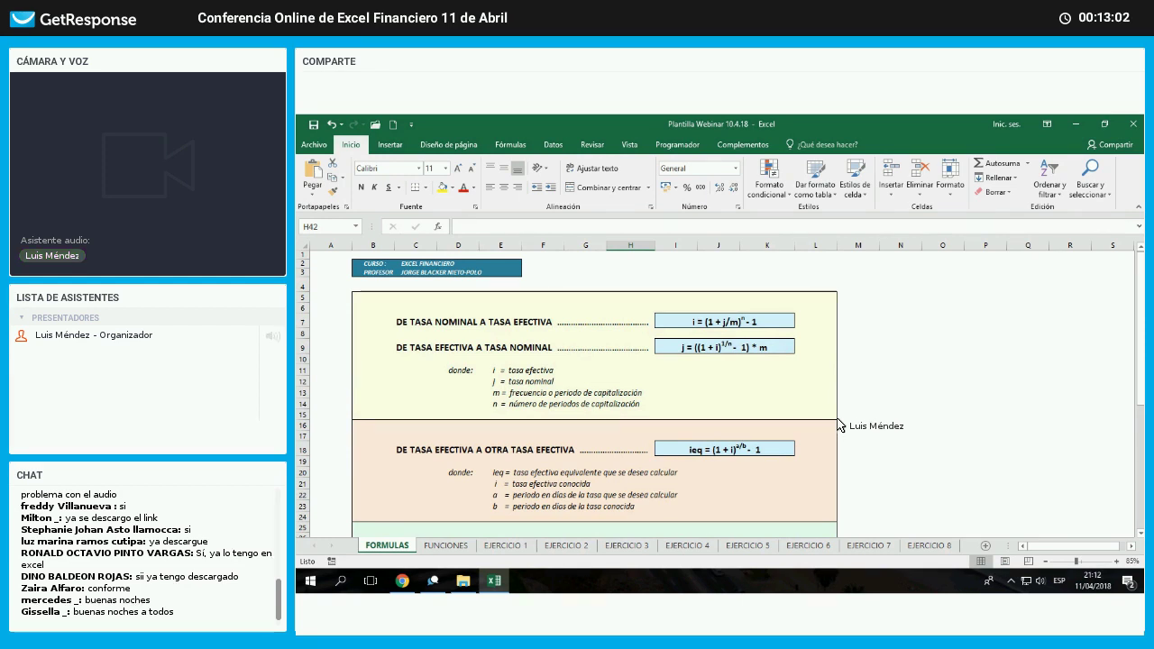
- View the financial function menu on the FUNCIONES sheet and switch to the webinar room in Chrome to read the chat
left_click(446, 545)
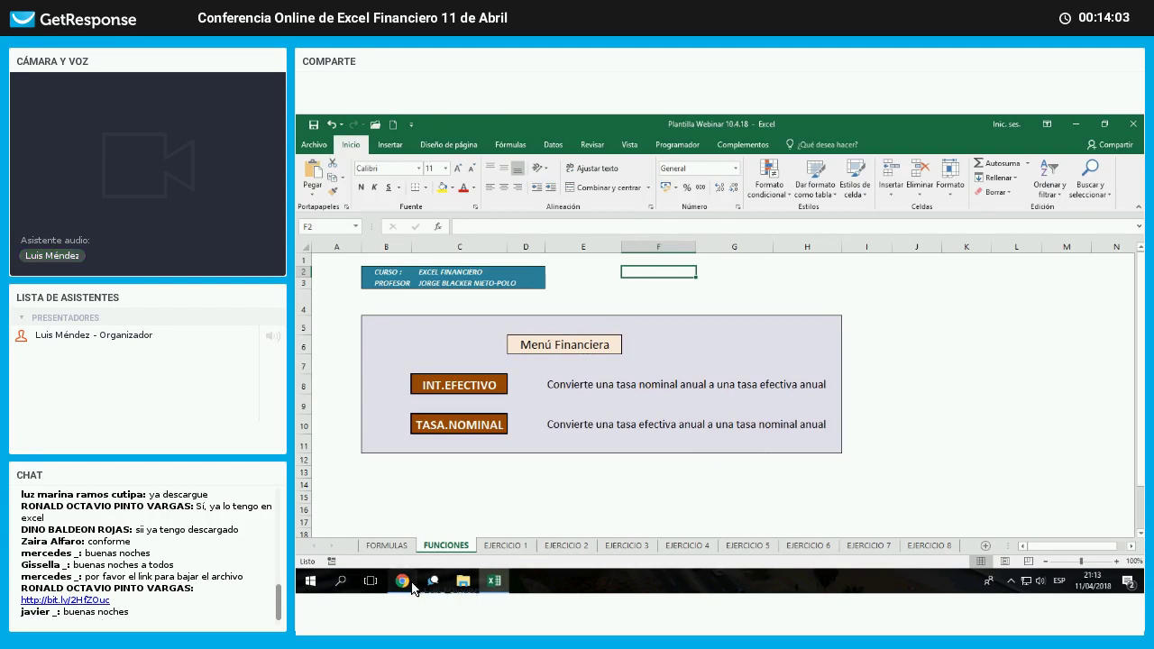
left_click(412, 591)
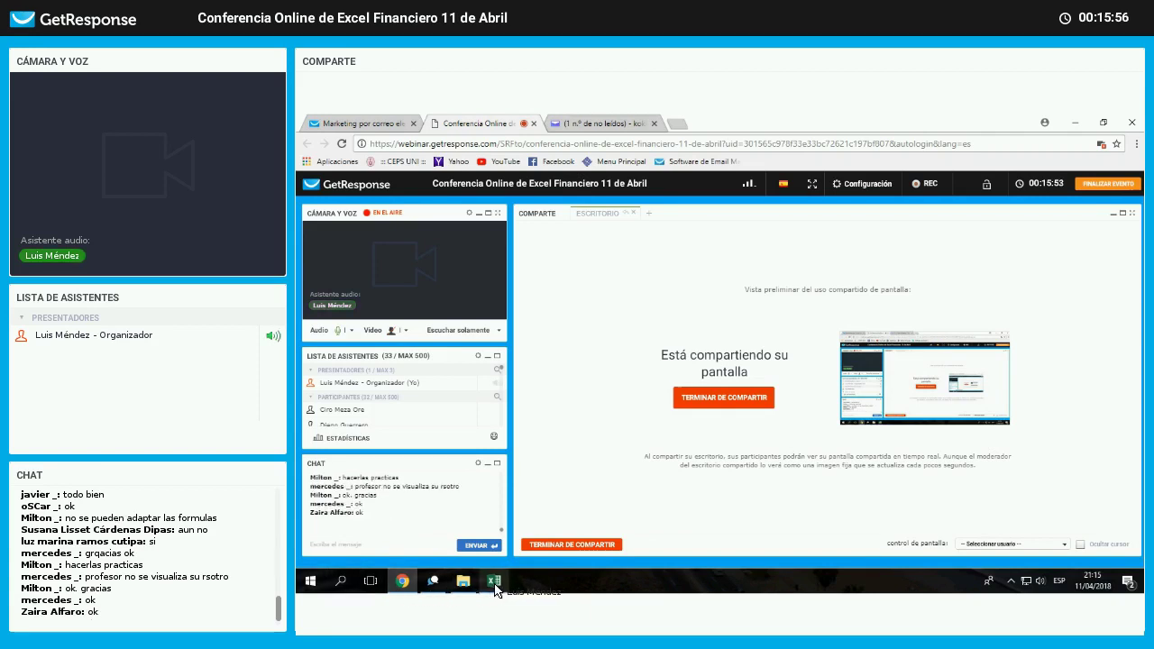
- Switch back to the Plantilla Webinar 10.4.18 workbook in Excel and open the EJERCICIO 1 sheet
mouse_move(495, 584)
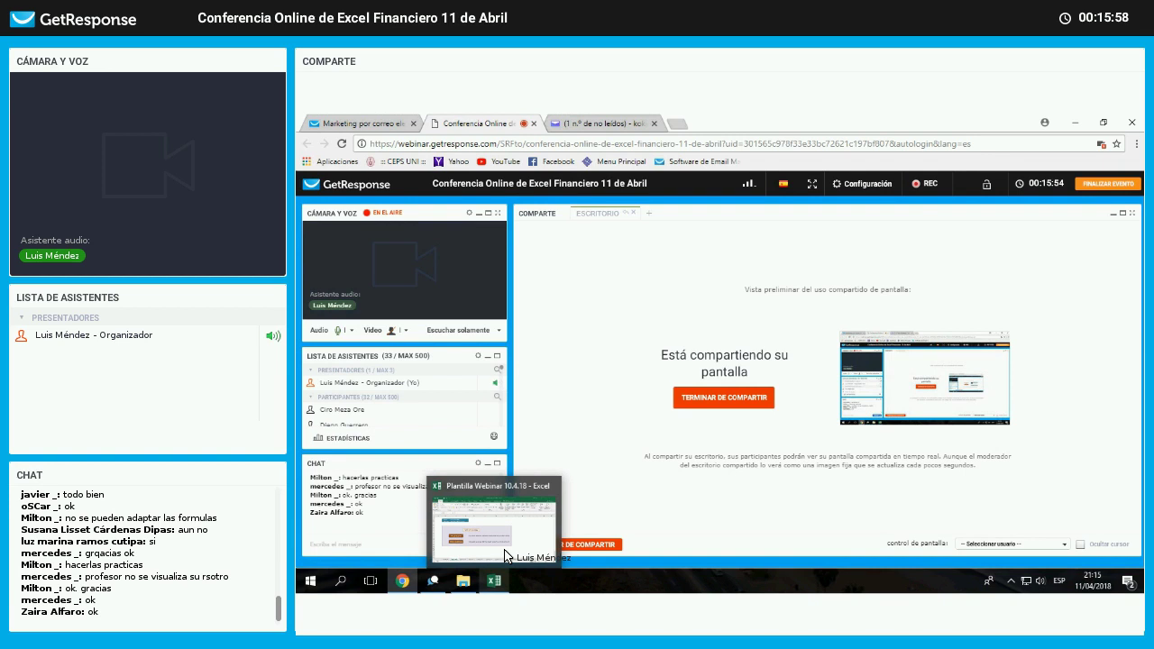
left_click(506, 553)
left_click(506, 548)
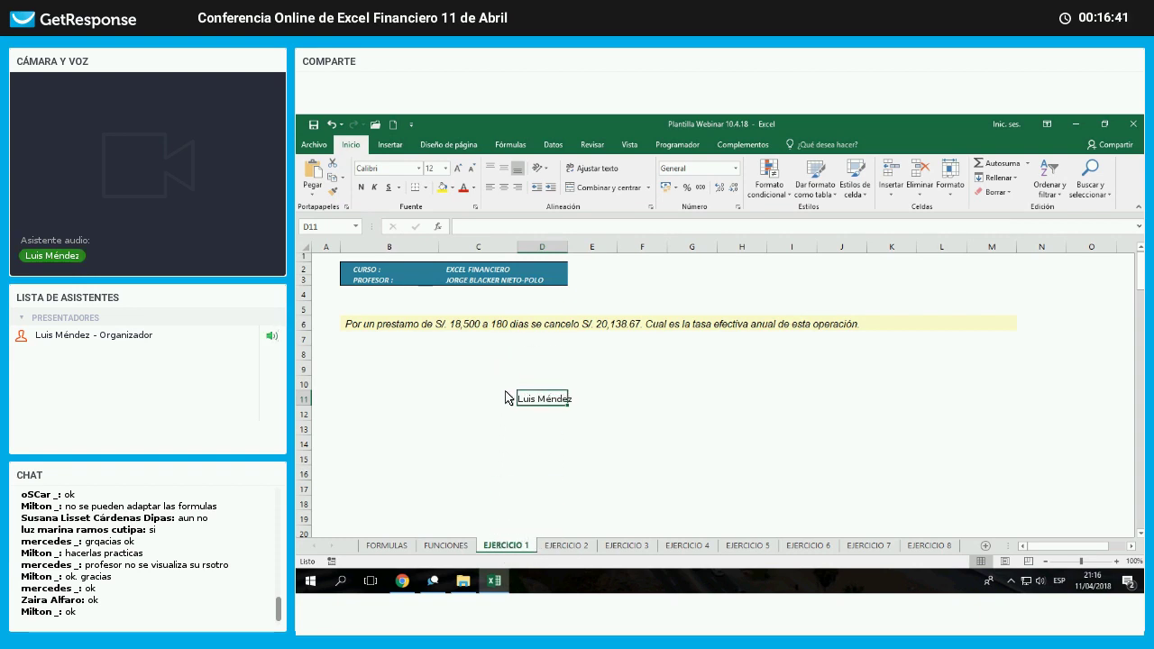
- Enter the label Prestamo (VA) in B8 with the loan amount 18500 in C8
left_click(487, 325)
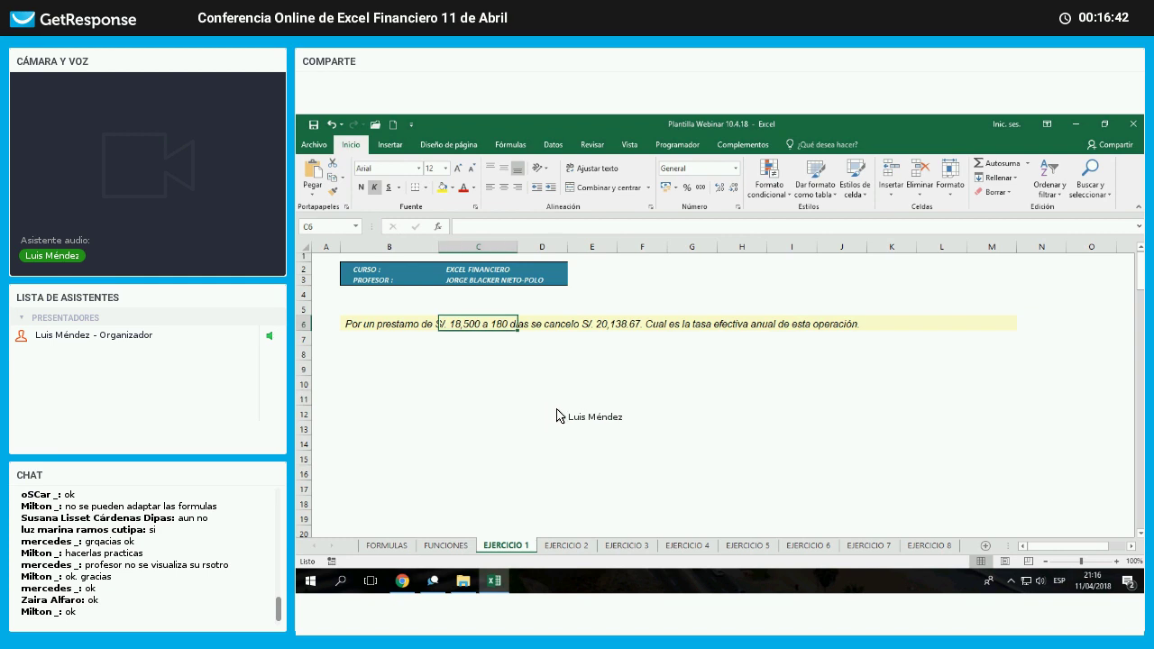
left_click(758, 326)
left_click(773, 368)
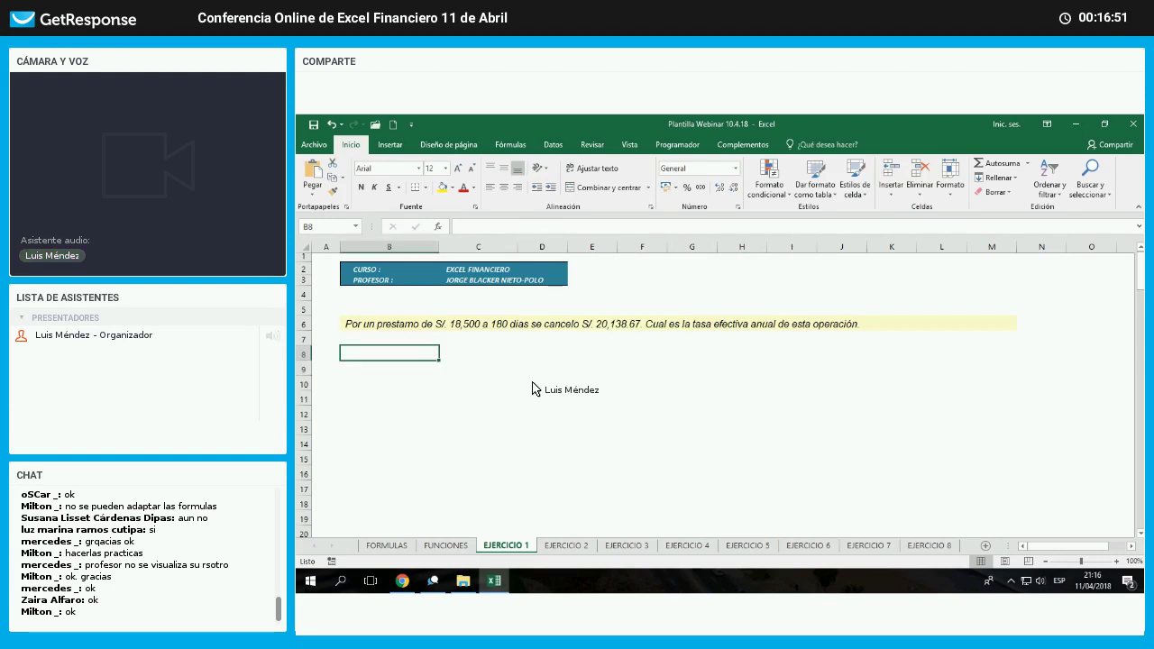
type("Pres")
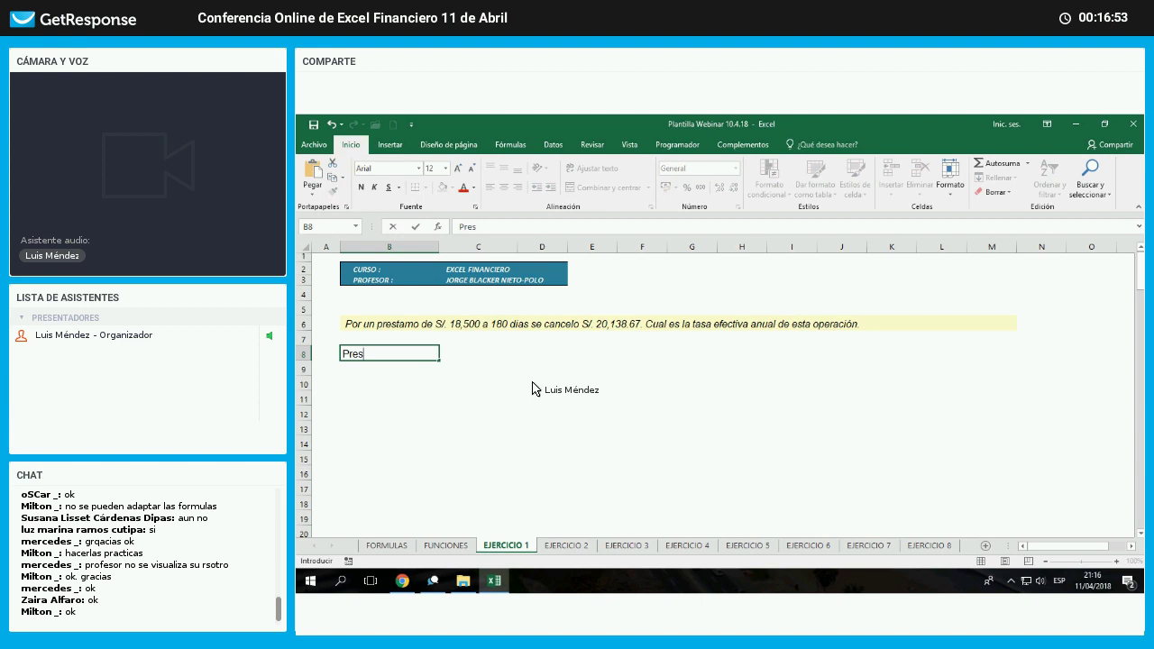
type("tamo")
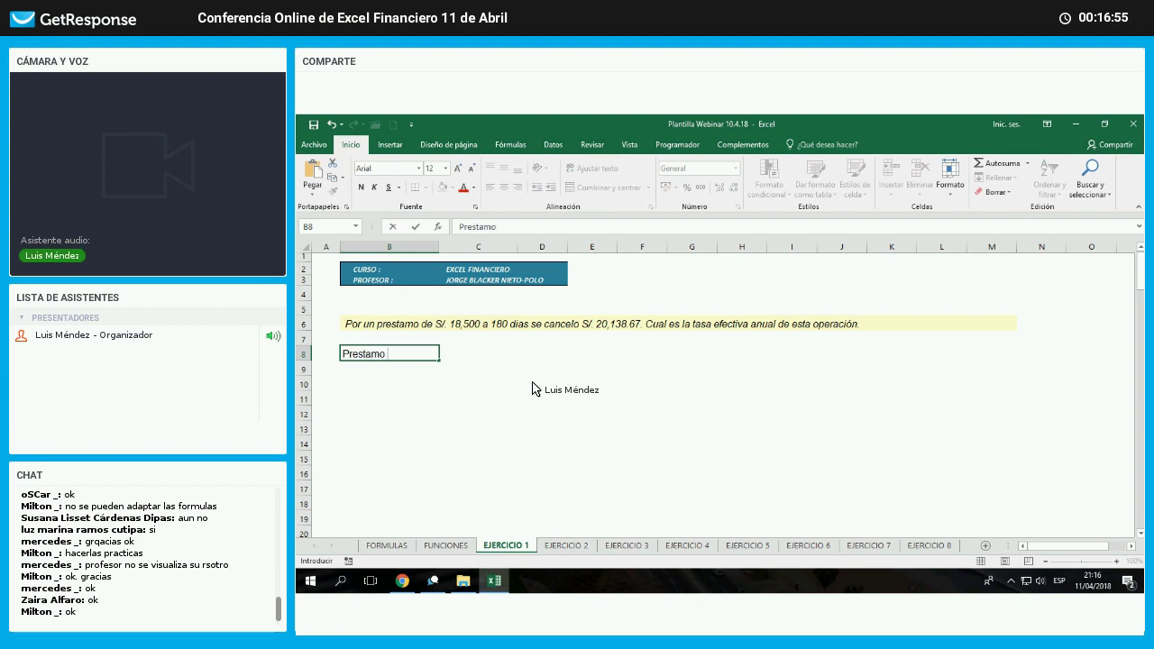
type(" (")
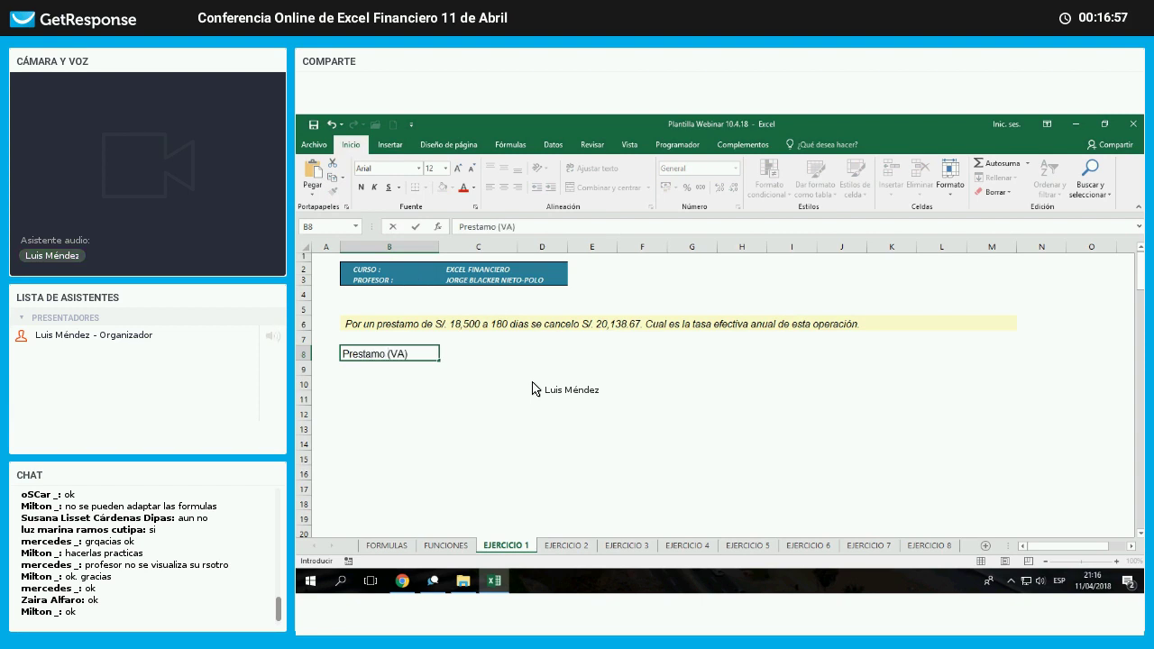
type("VA)")
key("Return")
key("Up")
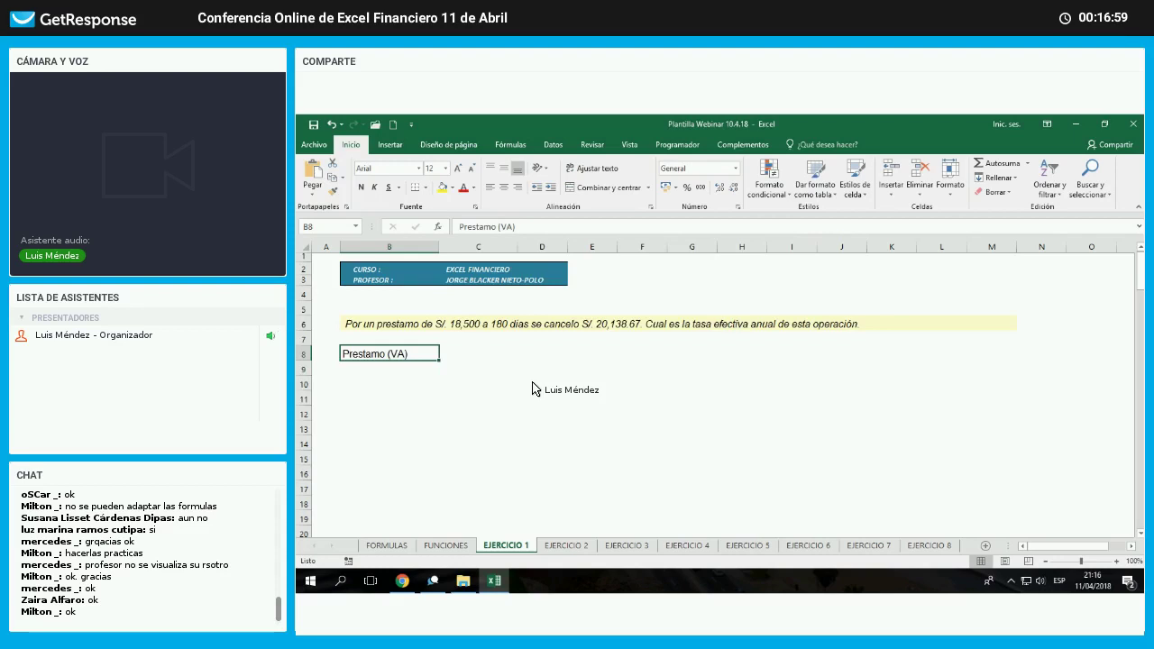
key("Right")
type("18")
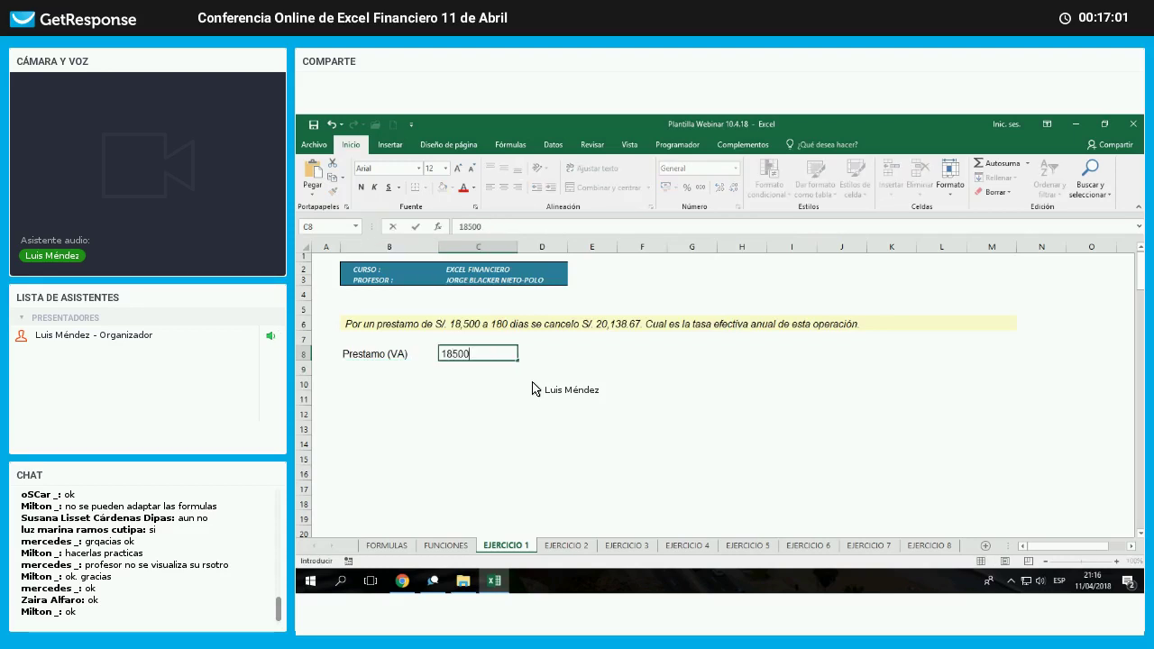
key("Return")
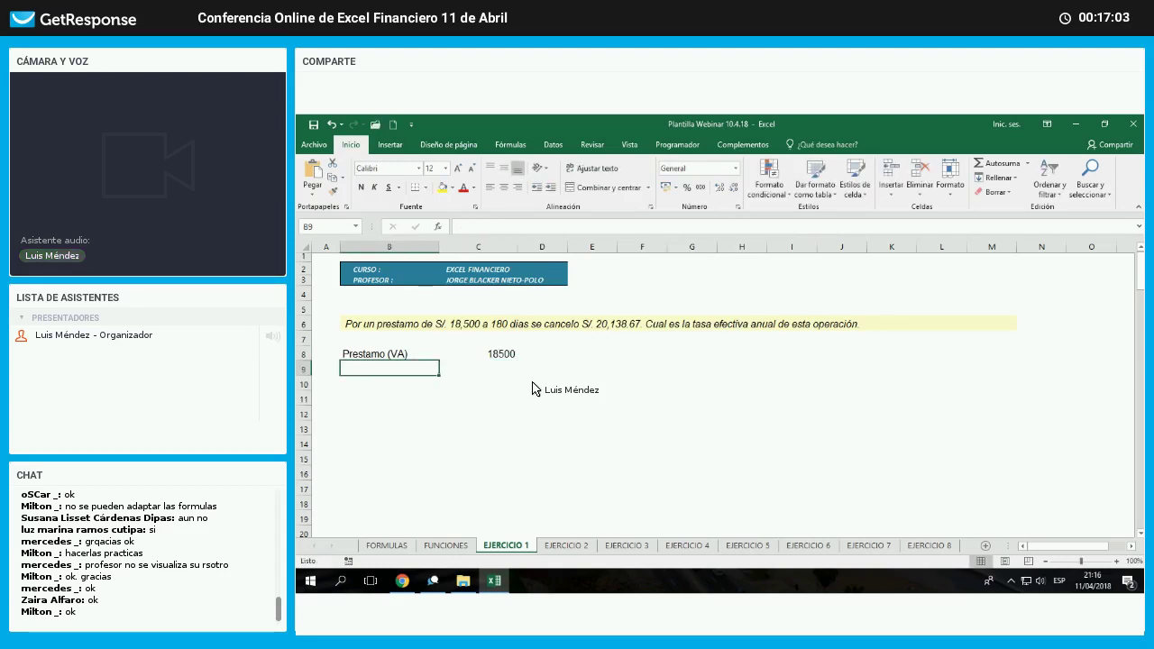
- Enter the label Plazo (Nper) in B9, with 180 in C9 and the unit dias in D9
type("Plazo (Nper")
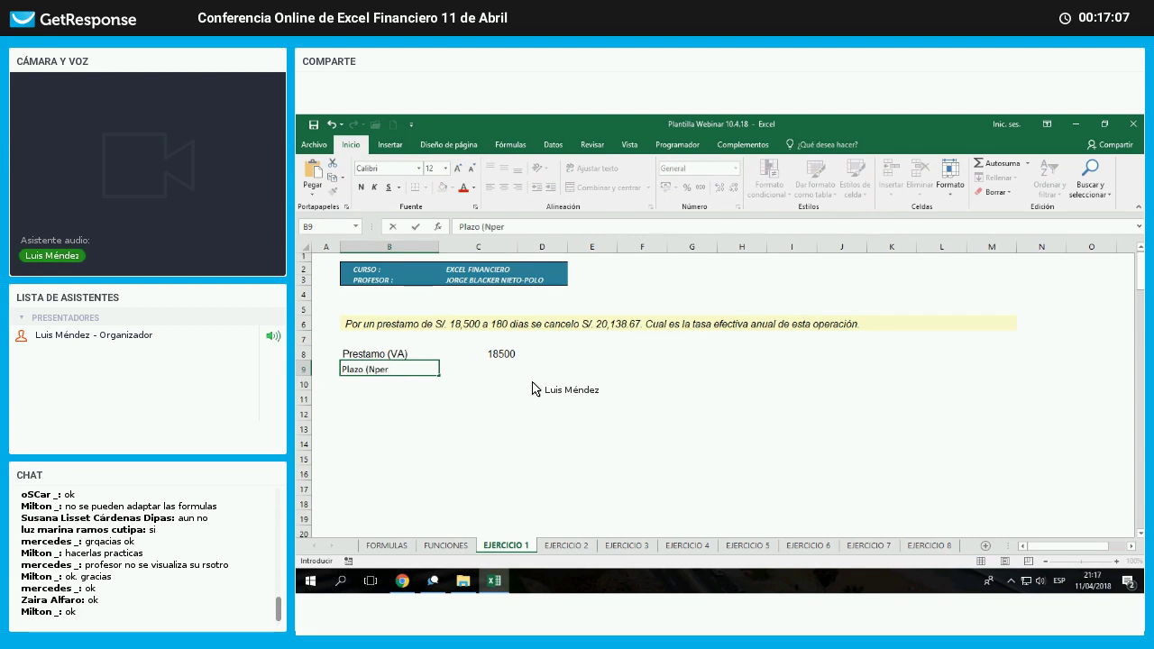
key("Tab")
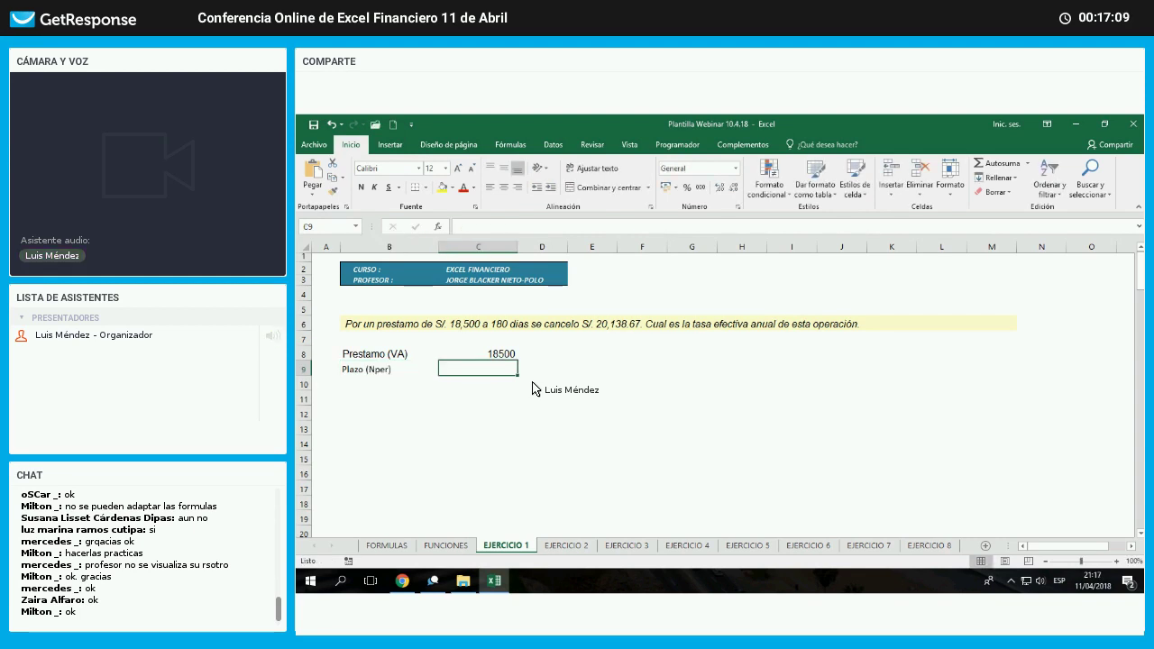
type("180")
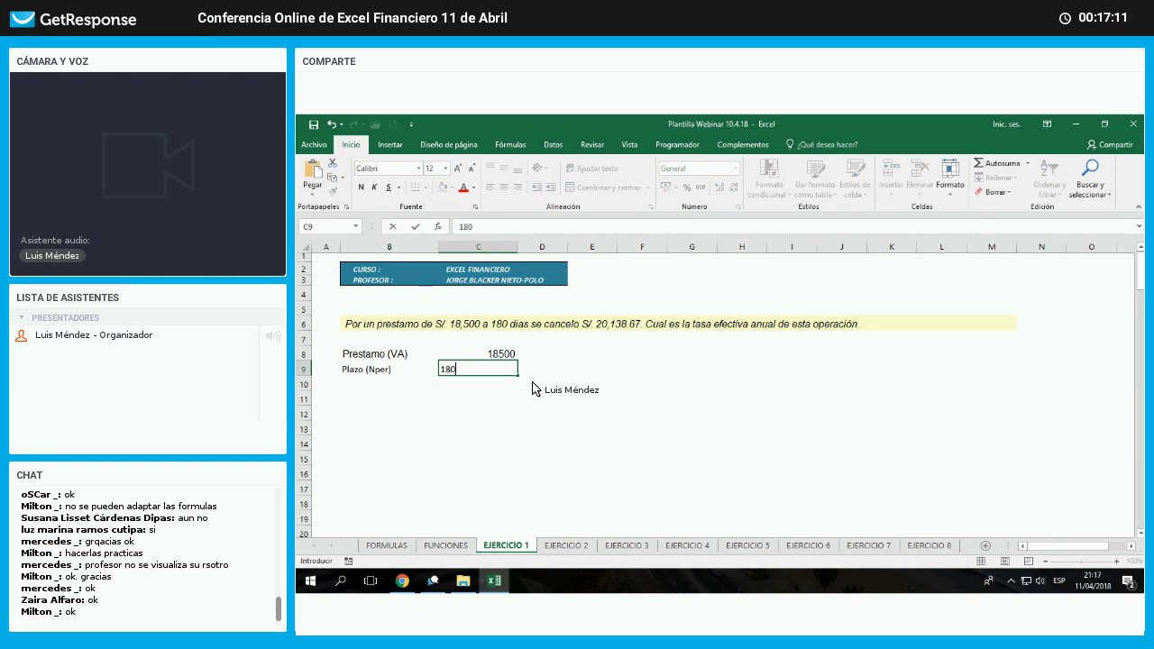
key("Tab")
type("dias")
key("Return")
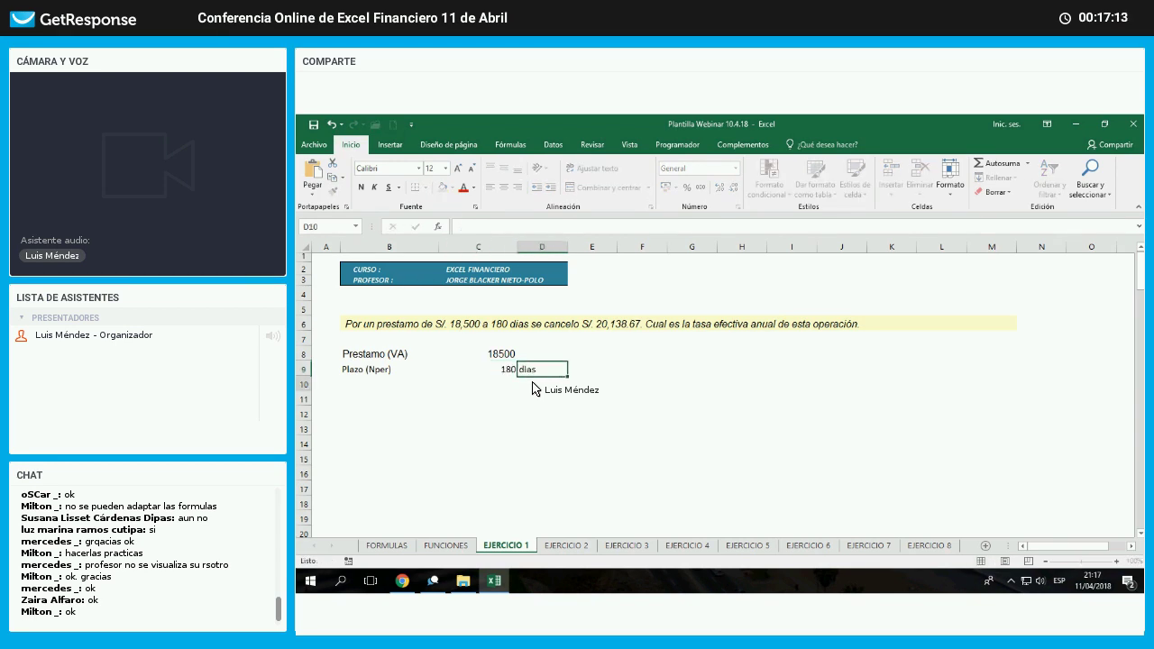
- Enter the label Monto cancelado (VF) in B10 with the repaid amount 20138.67 in C10
type("Mo")
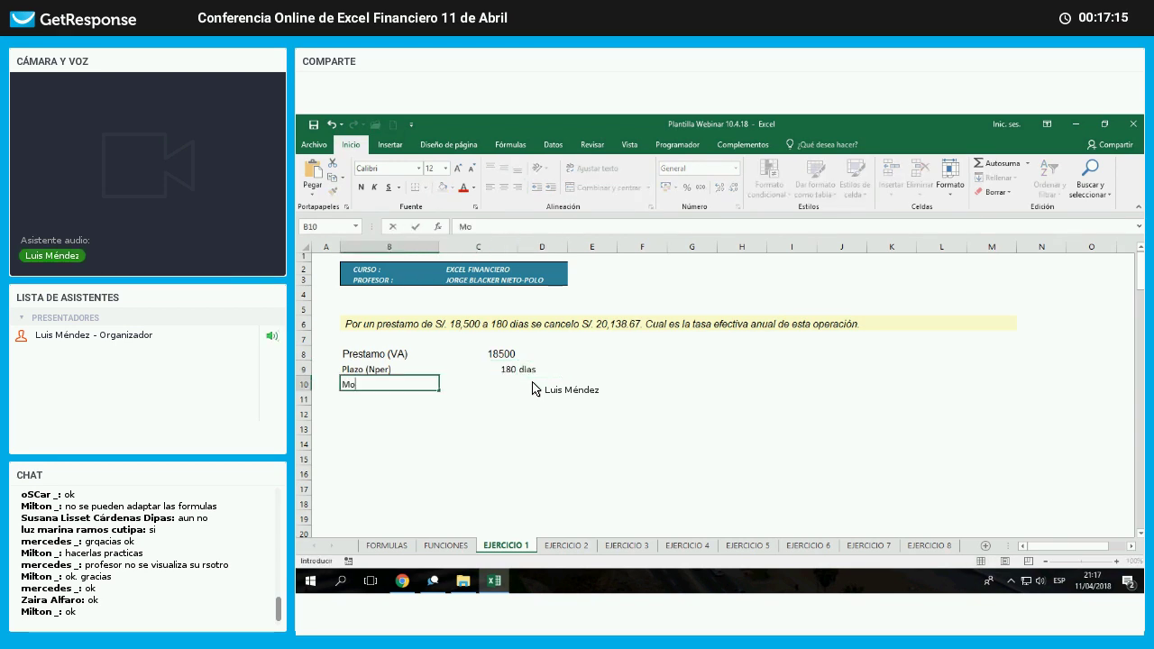
type("nto cancelado")
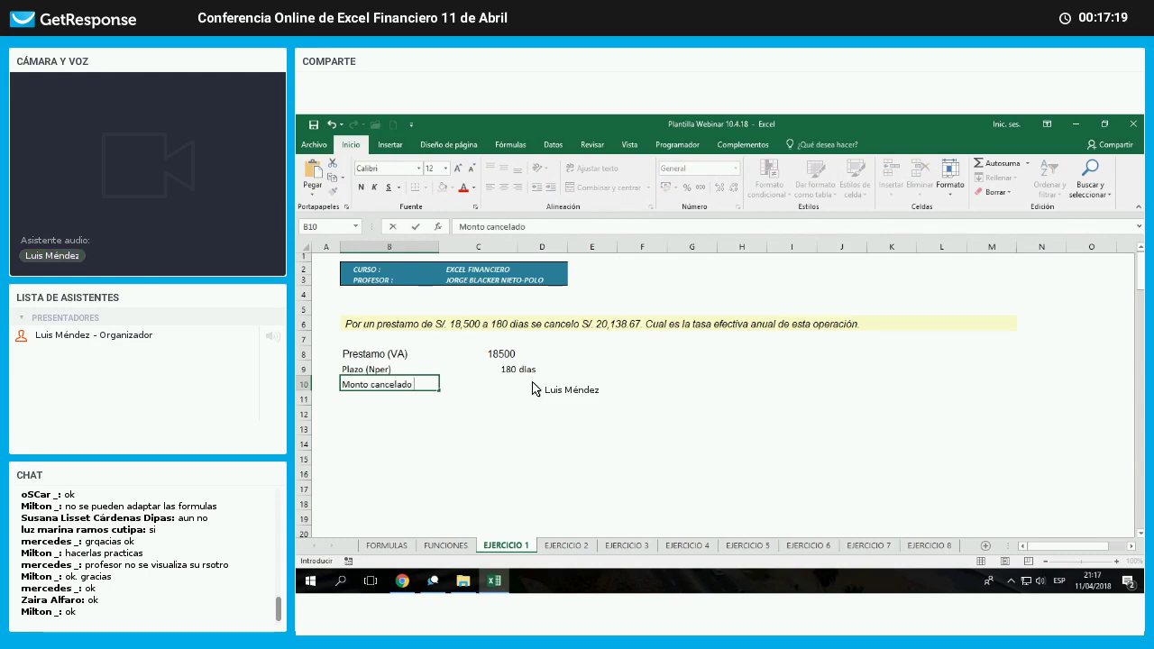
type(" (VF)")
key("Return")
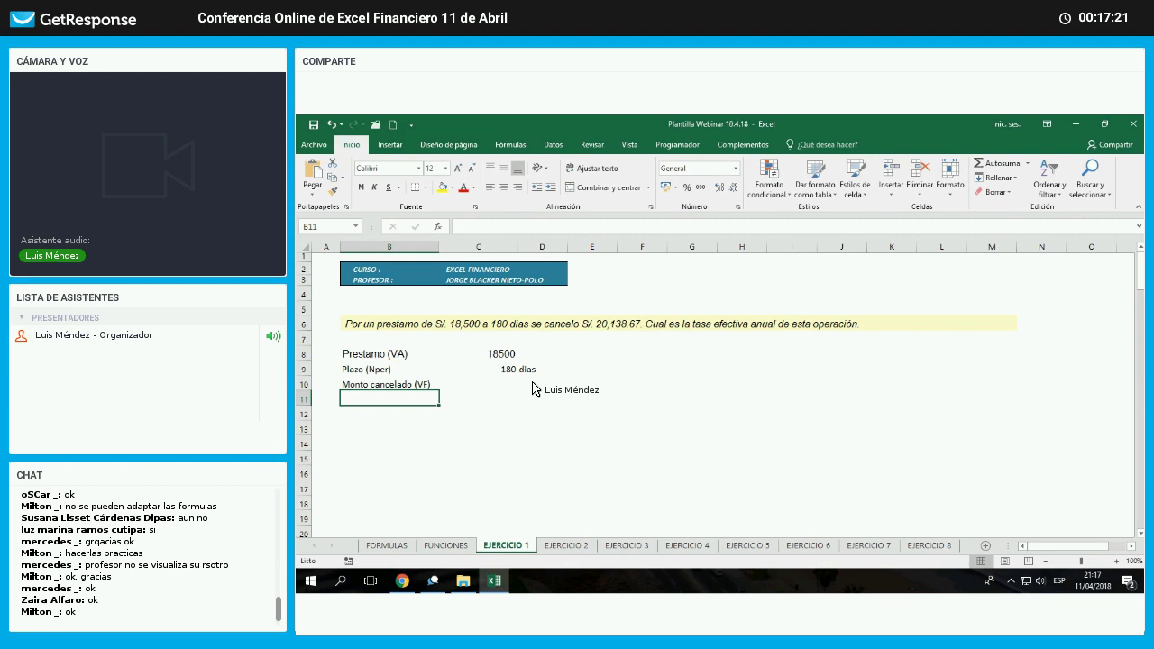
key("Up")
key("Right")
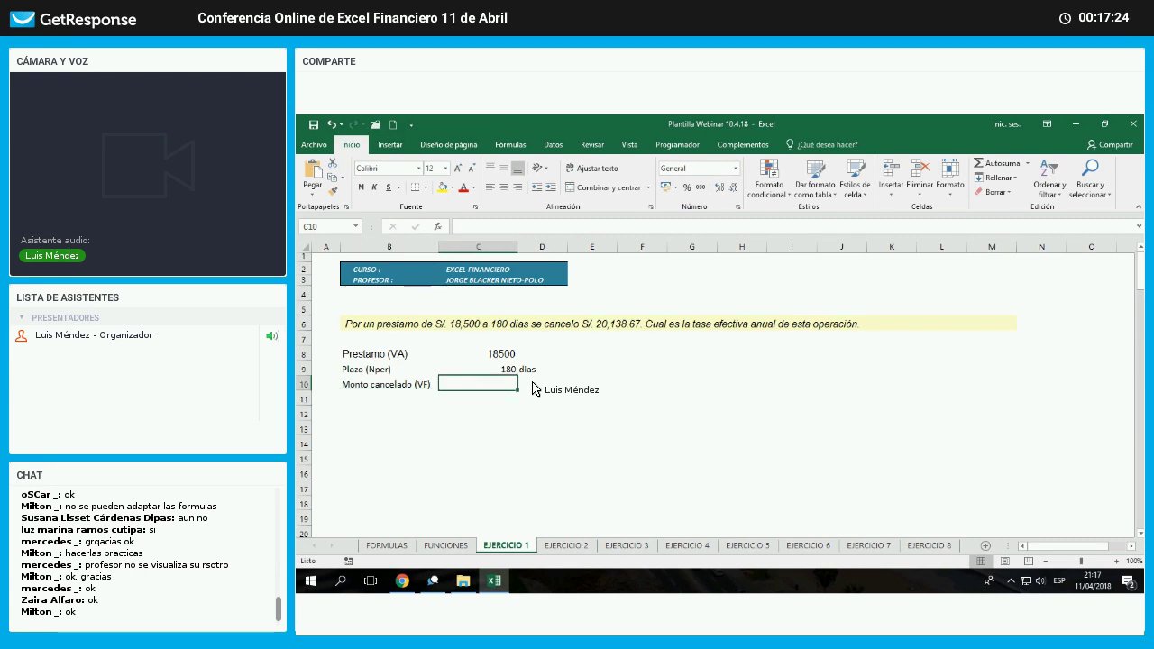
type("20138.67")
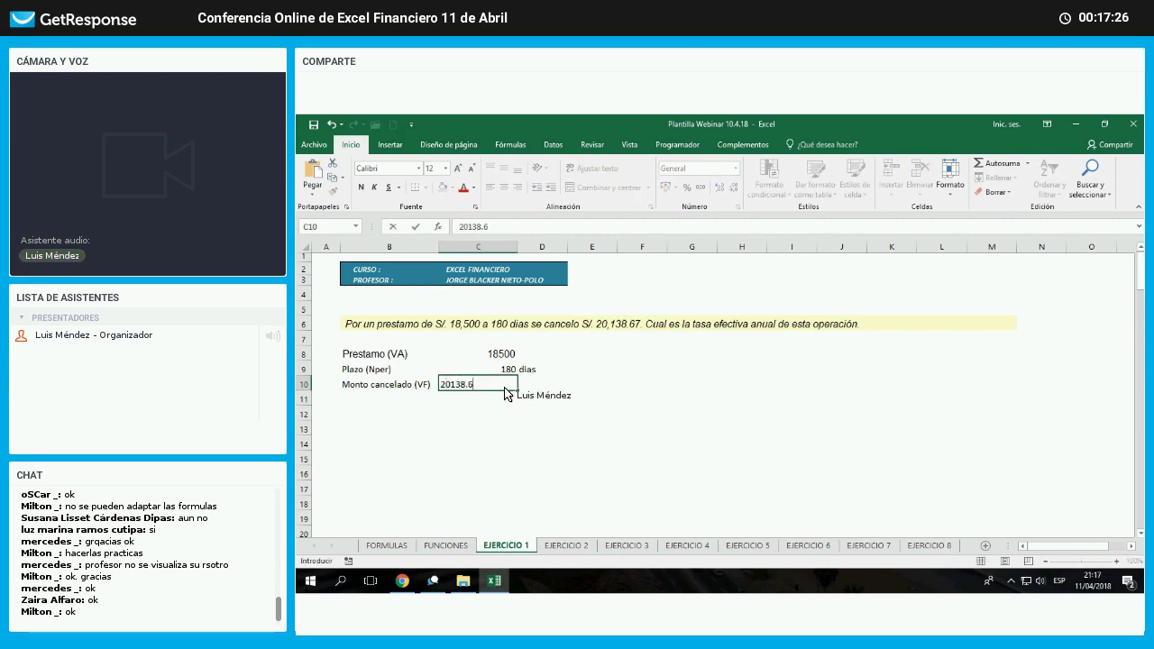
key("Return")
- Copy the formatting of the Prestamo row (B8:C8) onto the Plazo and Monto cancelado rows, B9:D11
left_click_drag(348, 340, 733, 510)
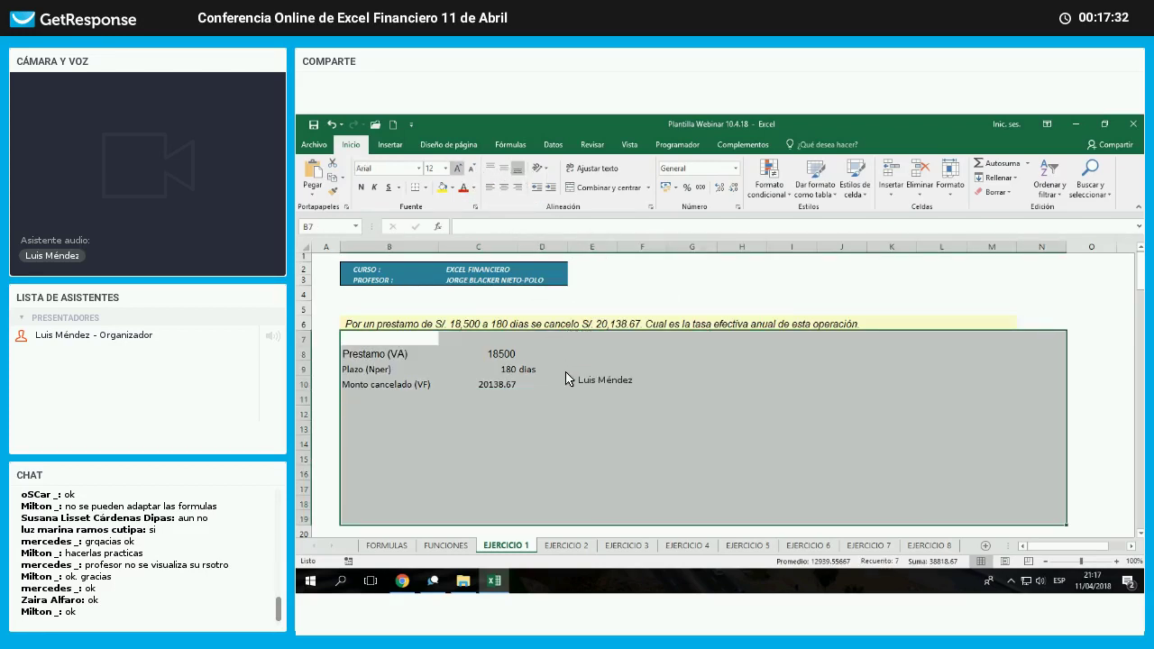
left_click(592, 399)
left_click_drag(370, 341, 1021, 514)
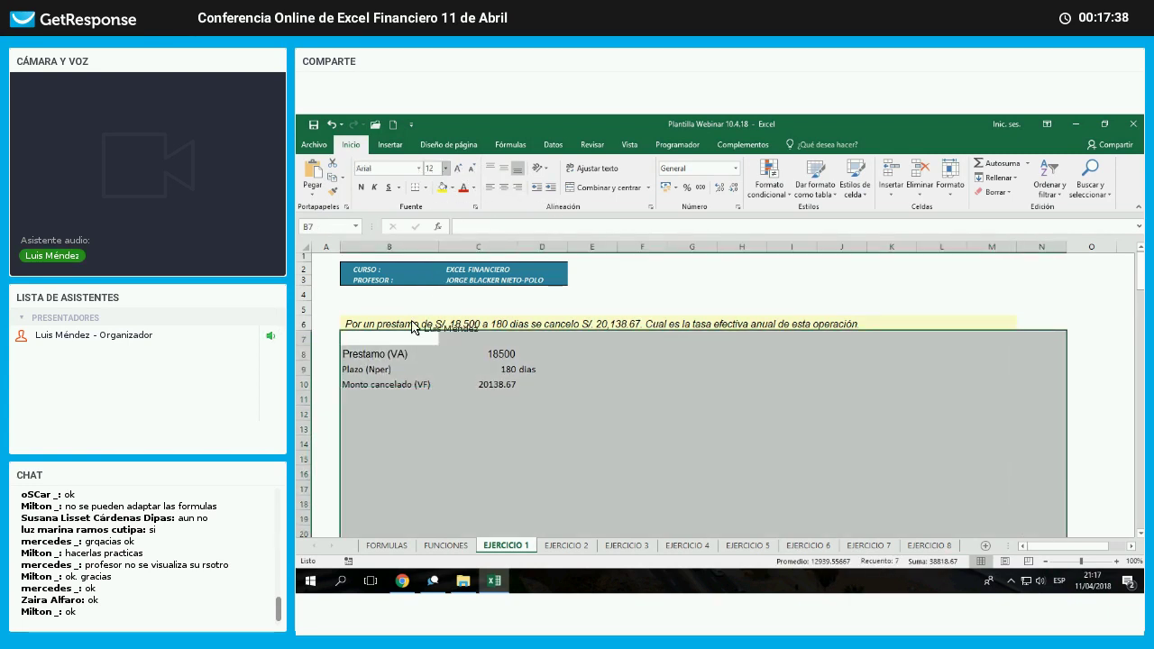
left_click_drag(388, 354, 483, 354)
left_click(334, 192)
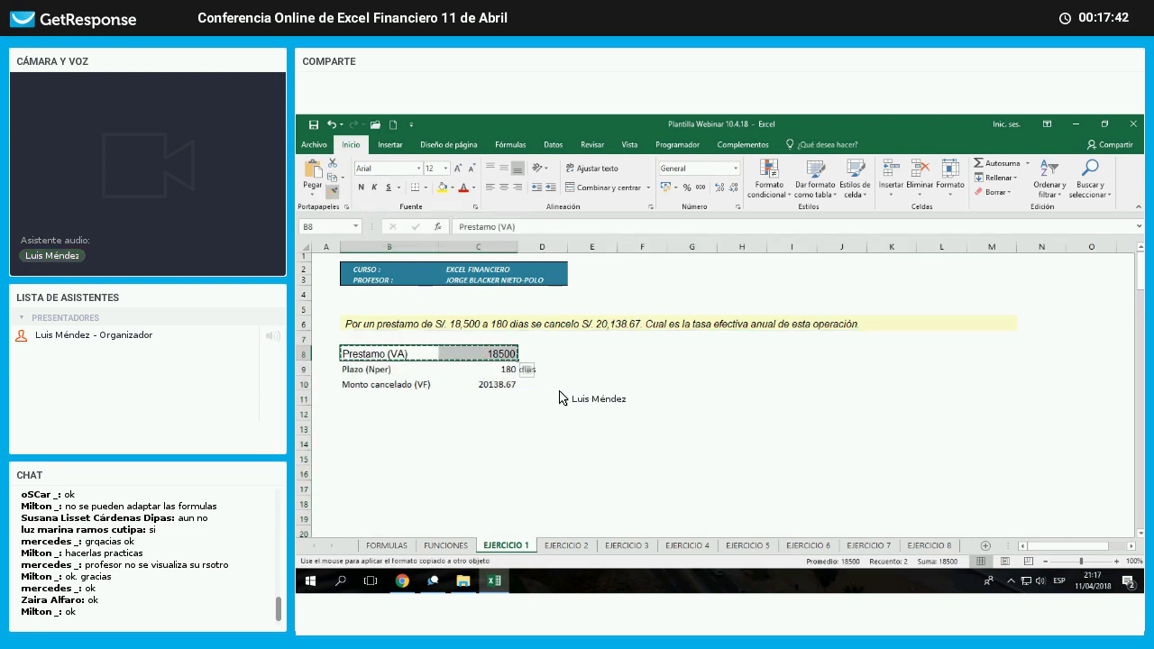
mouse_move(389, 370)
left_mouse_down()
mouse_move(637, 402)
mouse_move(573, 400)
left_mouse_up()
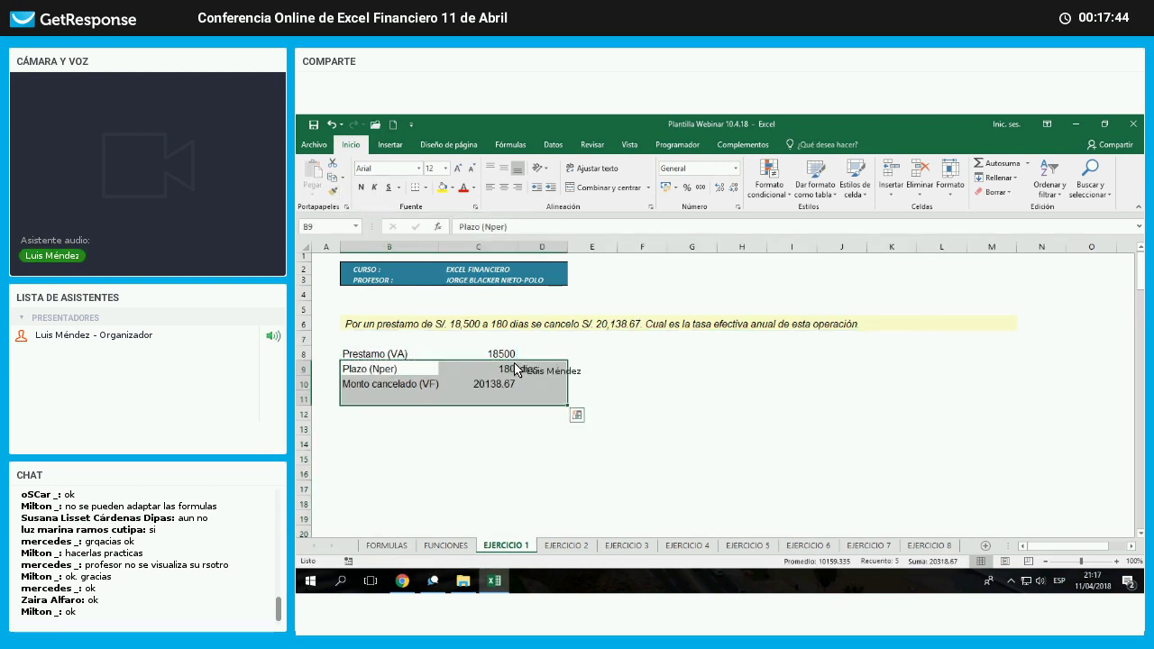
left_click(642, 399)
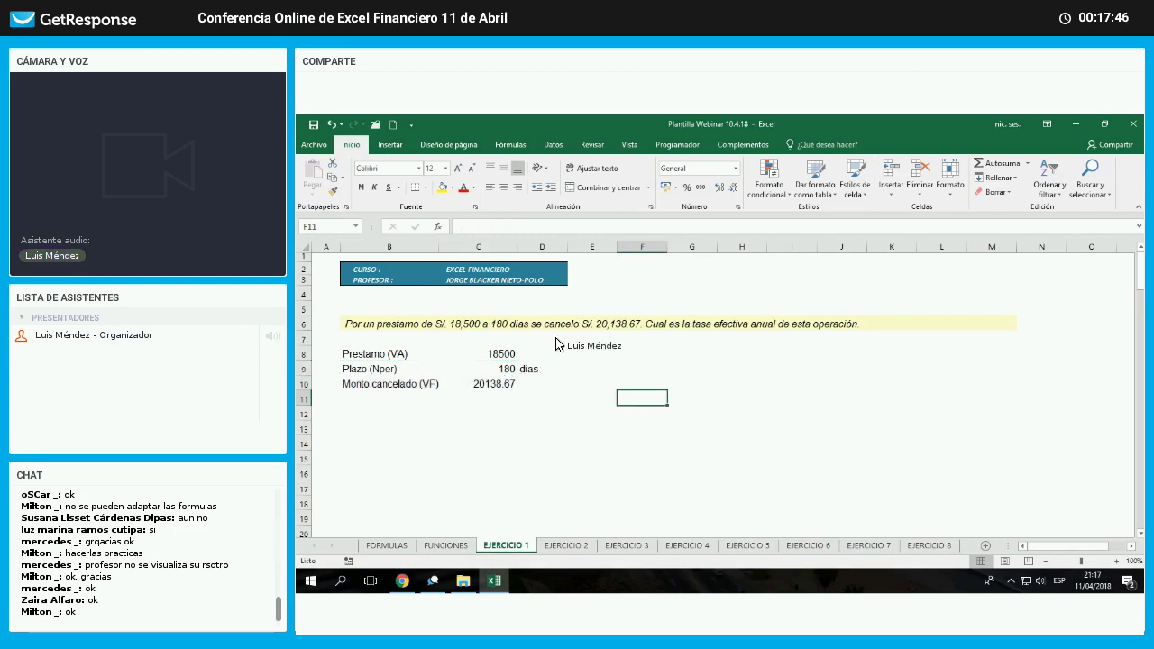
- Format the amounts in C8 and C10 with a thousands separator and two decimals
left_click(501, 354)
left_click(501, 384, "ctrl")
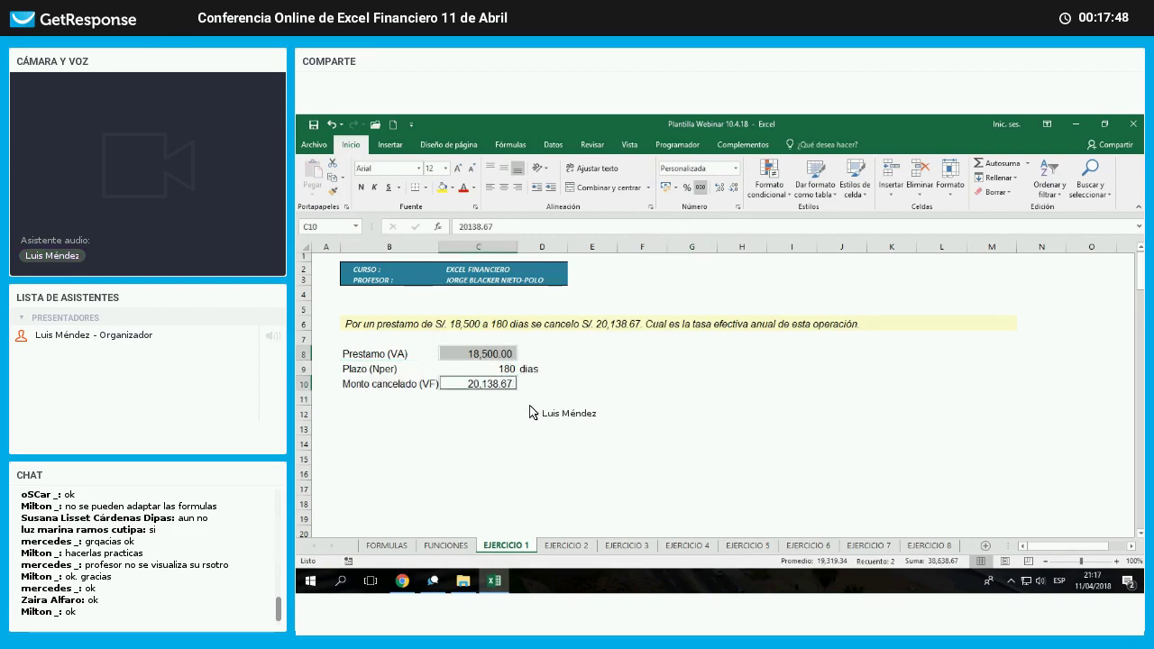
left_click(478, 414)
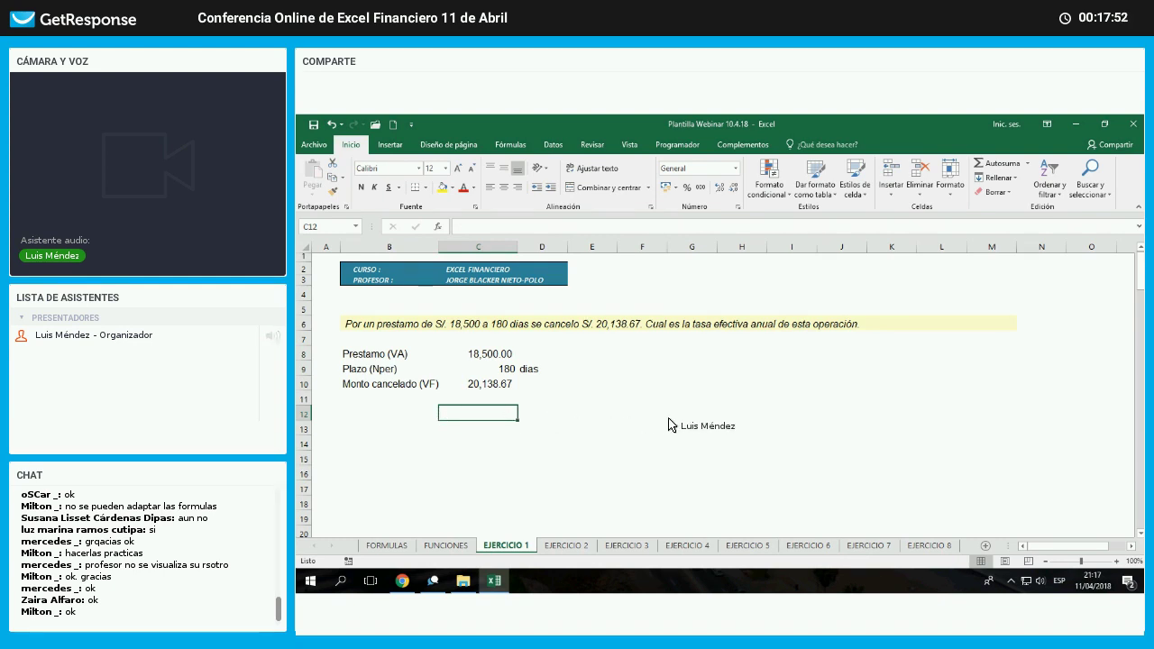
- Write the rate formula as the text "Tasa = (VF - VA)/VA" in B12
key("Left")
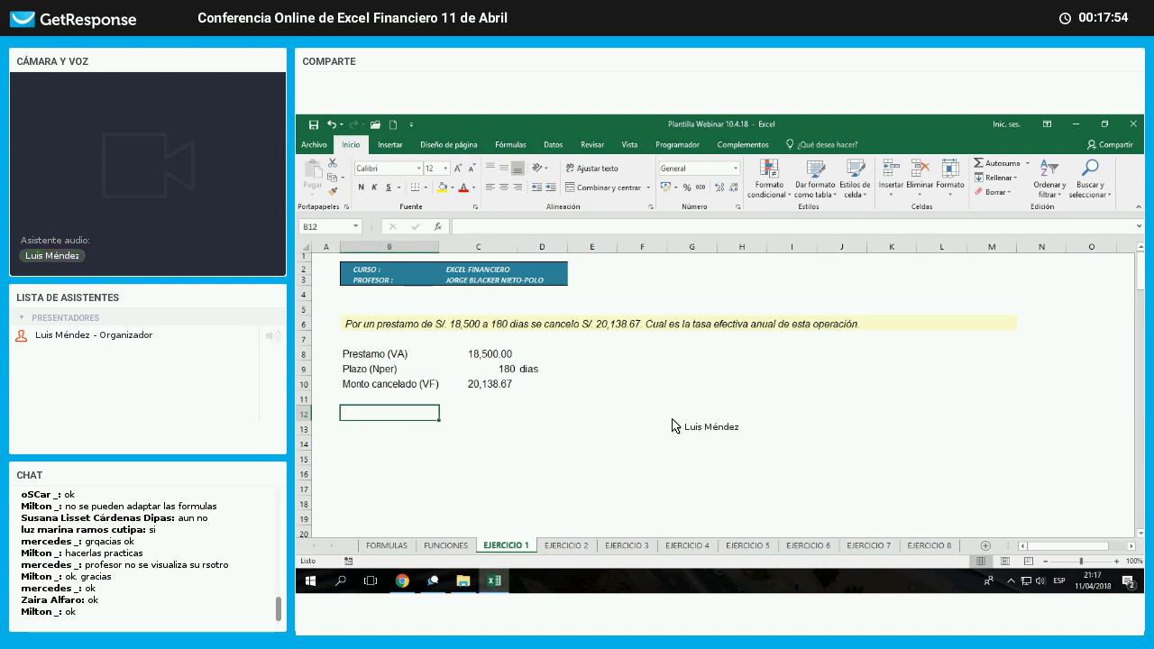
type("Tasa")
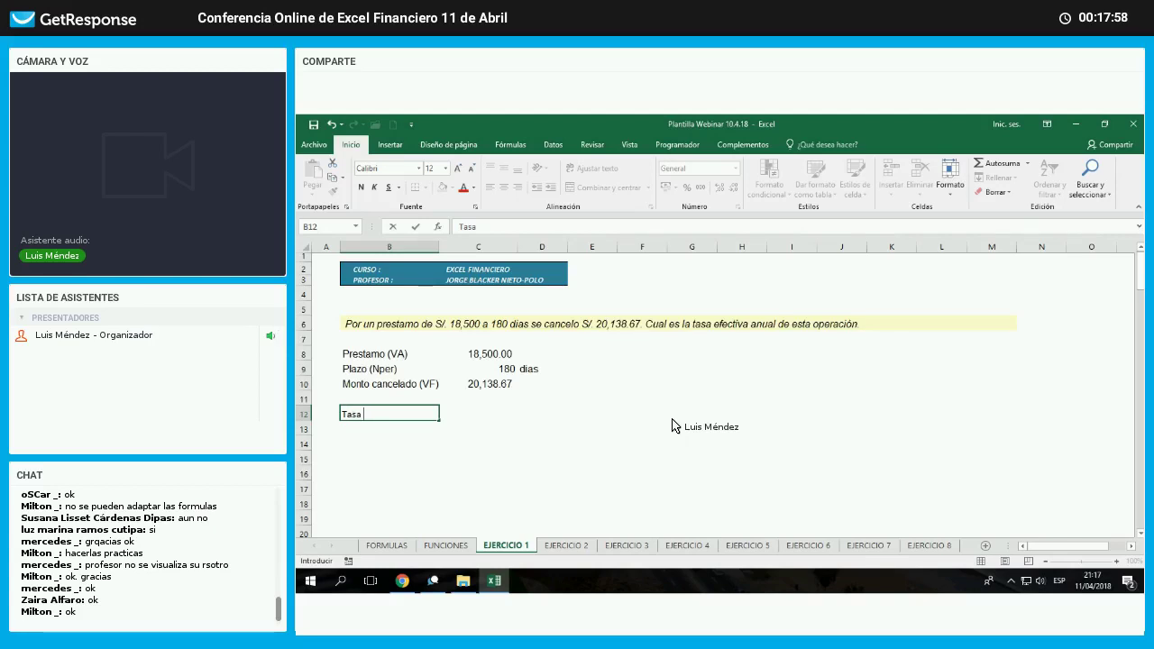
type(" =")
type("(VF - VA)")
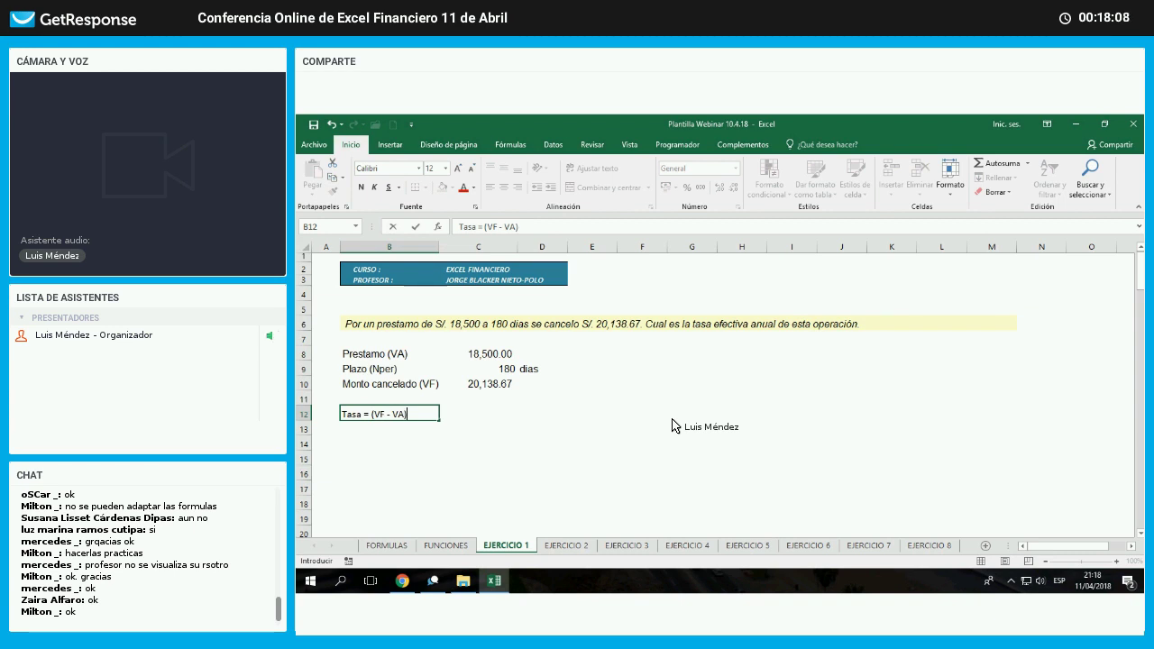
type("/VA")
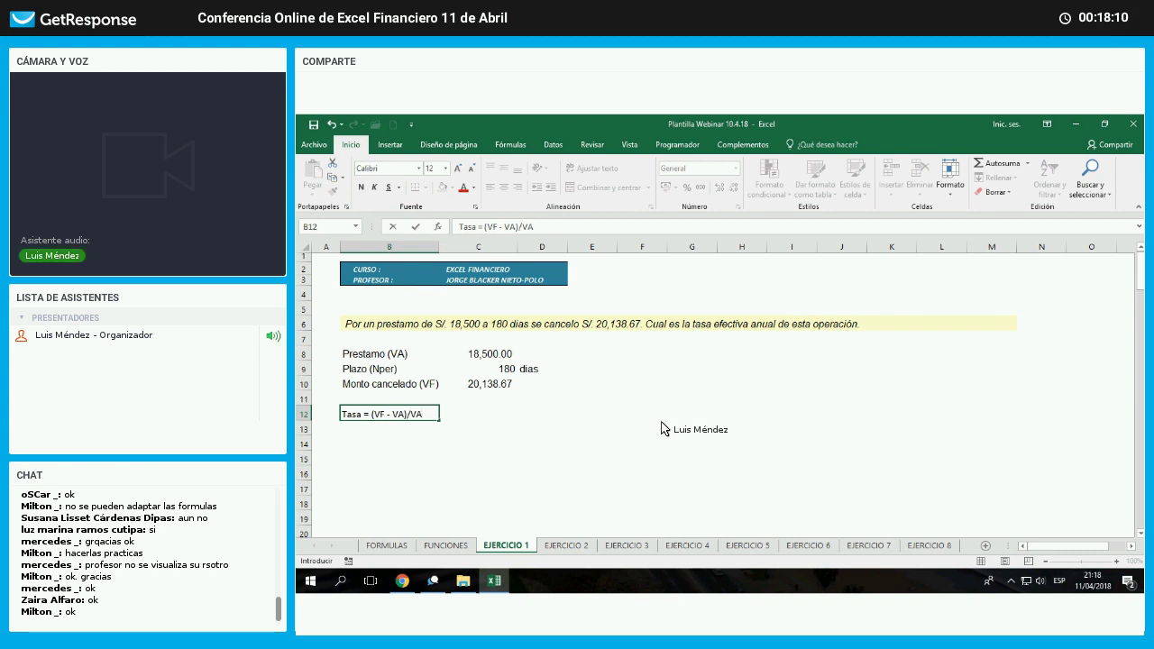
key("Return")
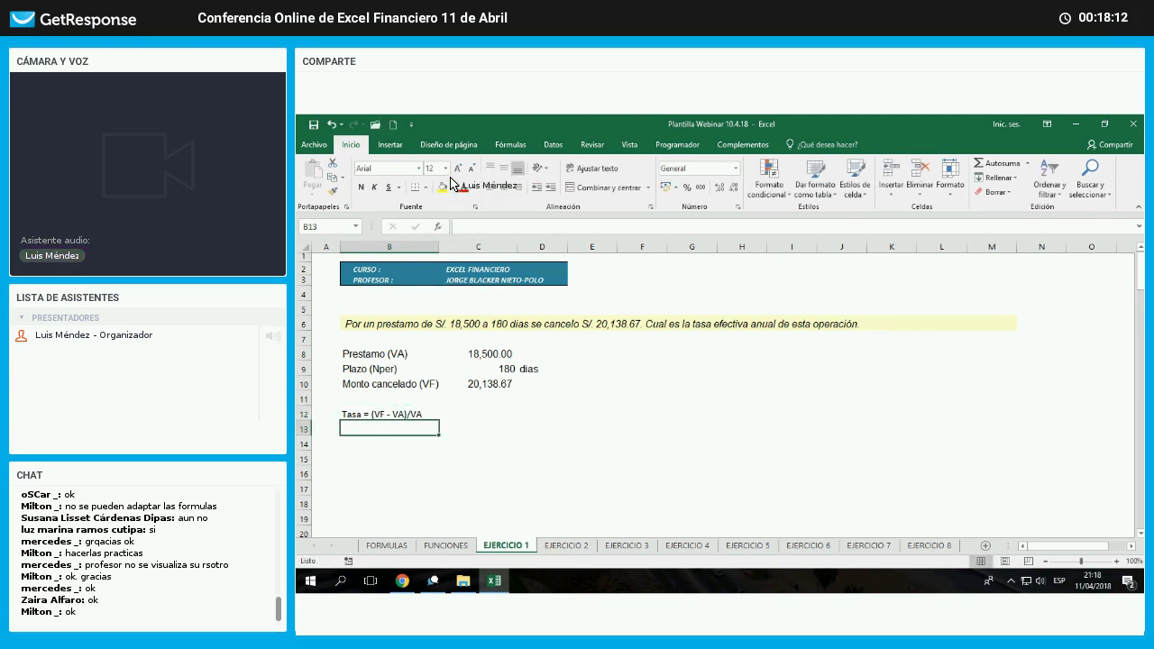
- Enlarge the formula text in B12 to font size 14 and fill the cell with yellow
key("Up")
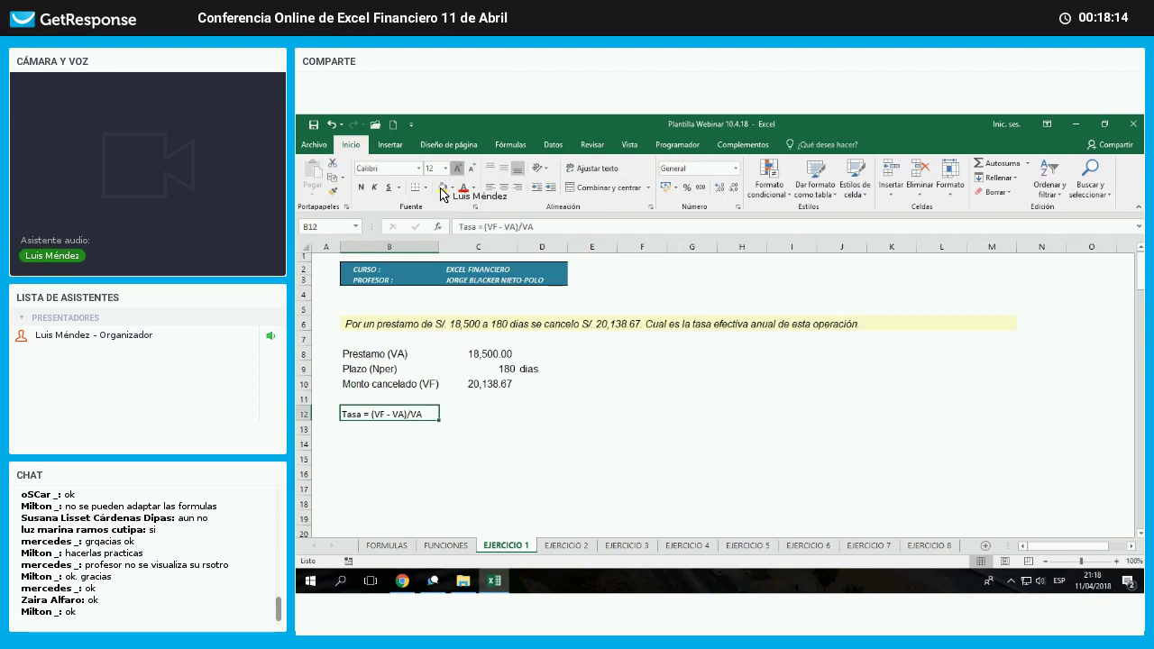
left_click(458, 167)
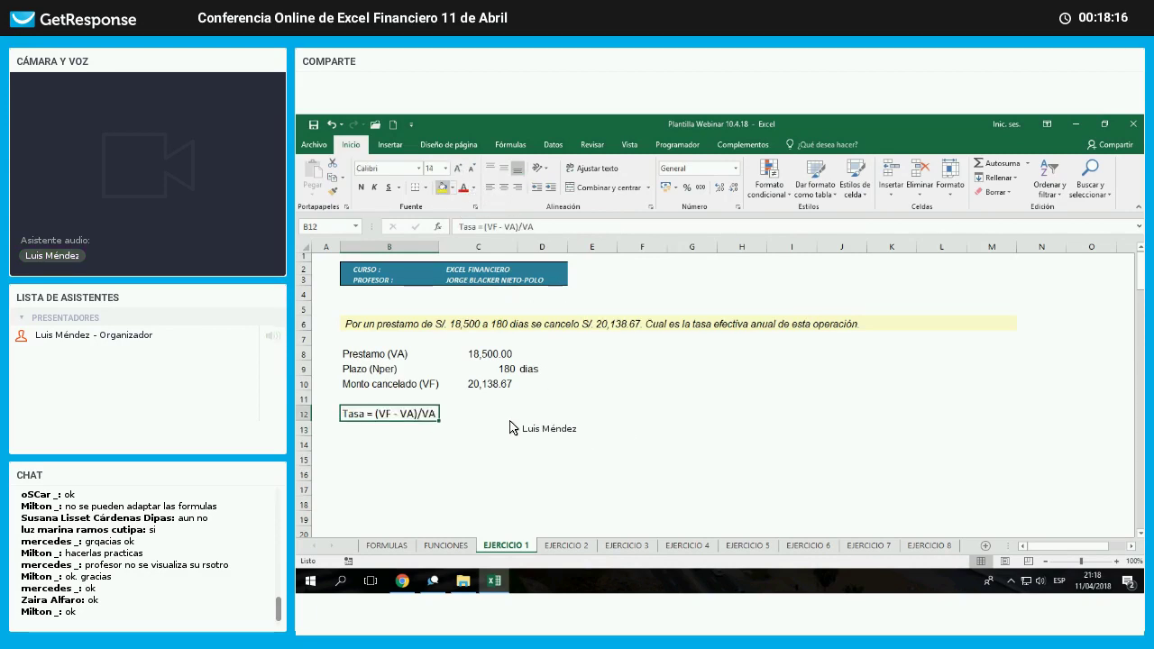
left_click(442, 188)
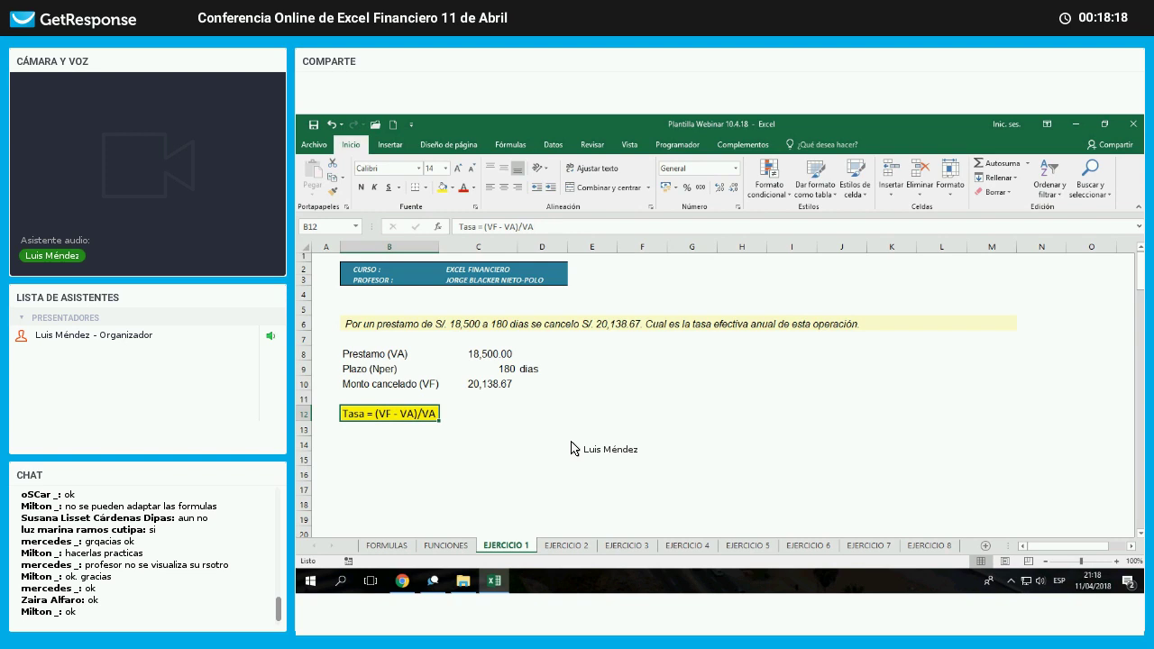
- Calculate the loan's rate in C12 with the formula =(C10-C8)/C8
key("Right")
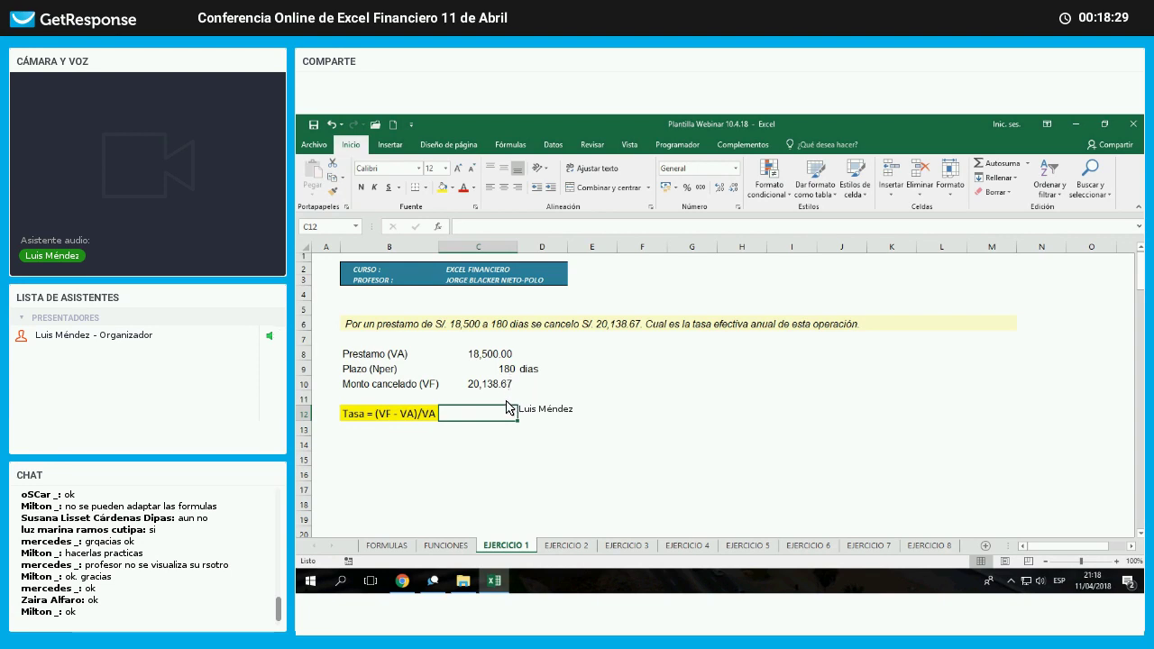
left_click_drag(390, 369, 491, 369)
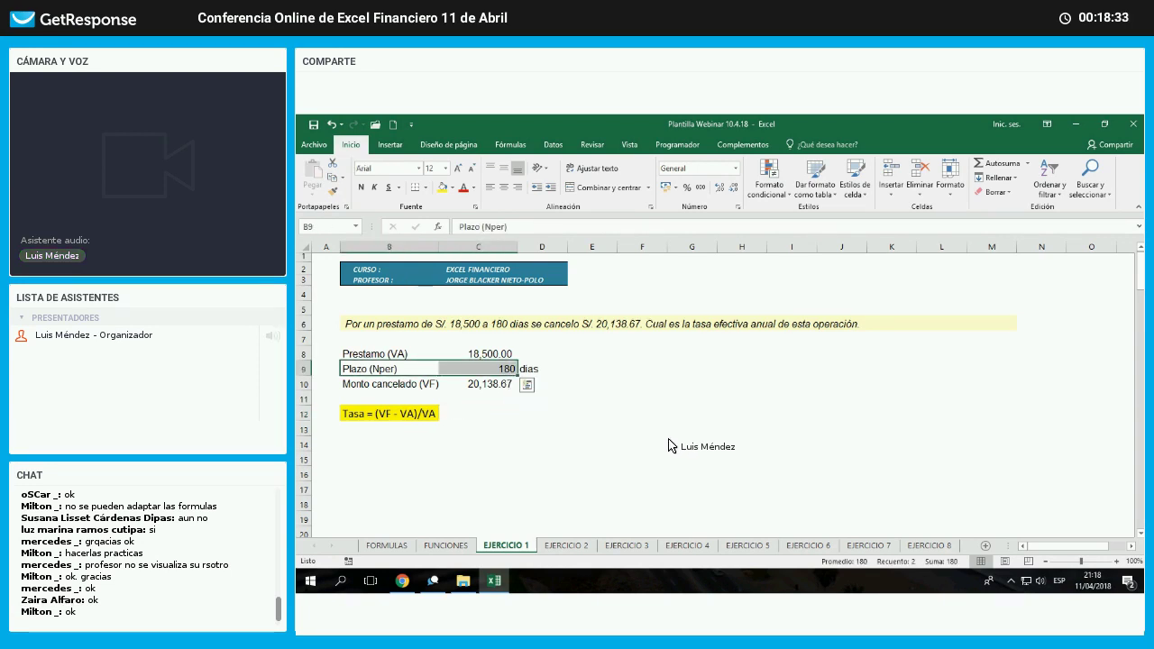
left_click(478, 413)
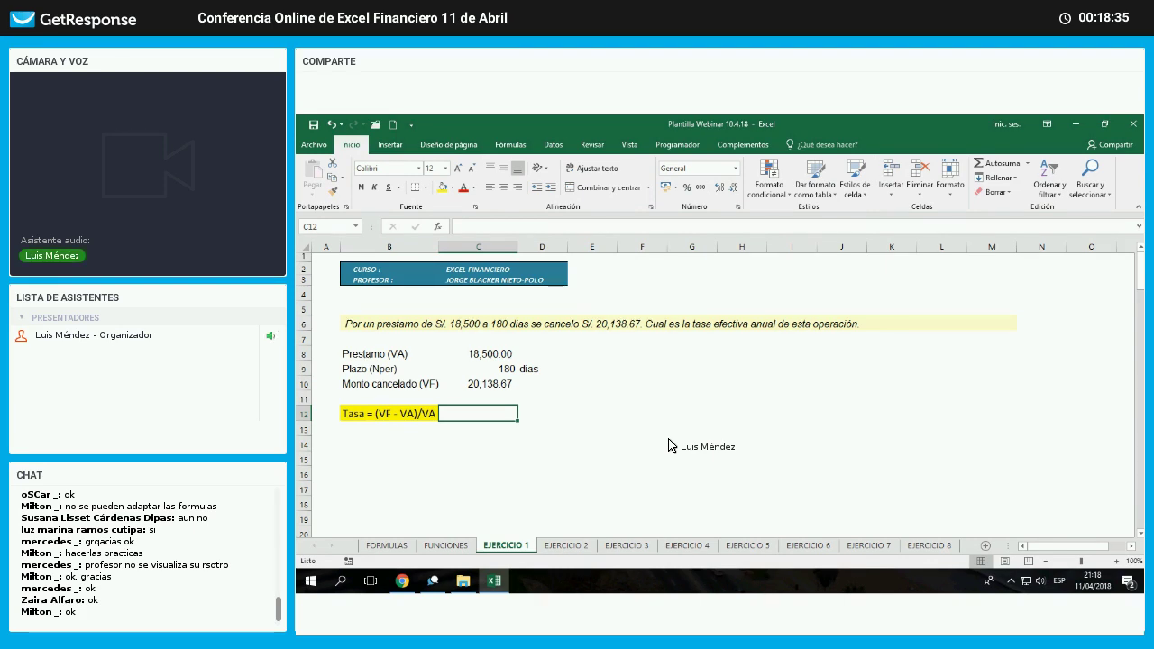
type("=(")
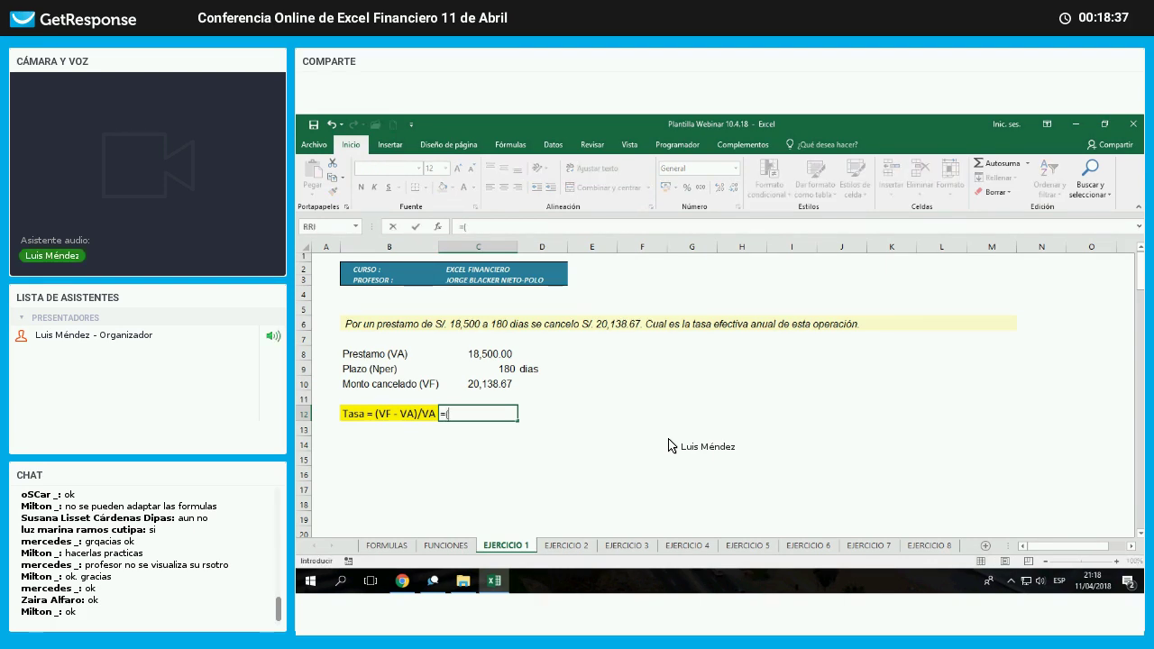
key("Up")
key("Up")
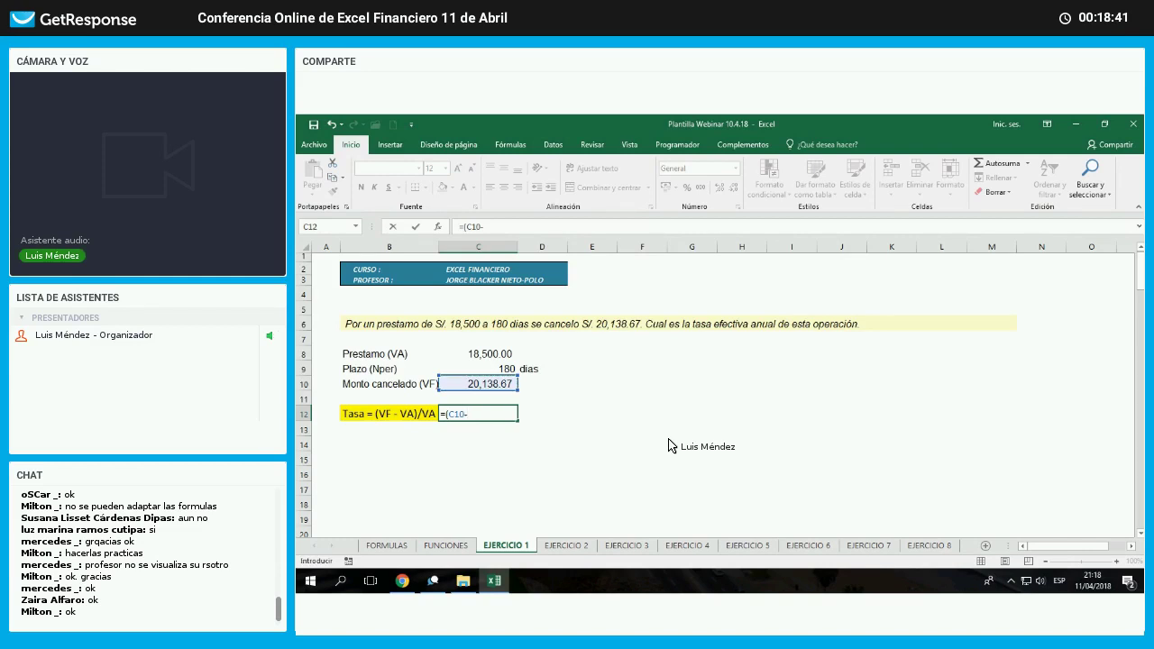
type("-")
key("Up")
key("Up")
key("Up")
key("Up")
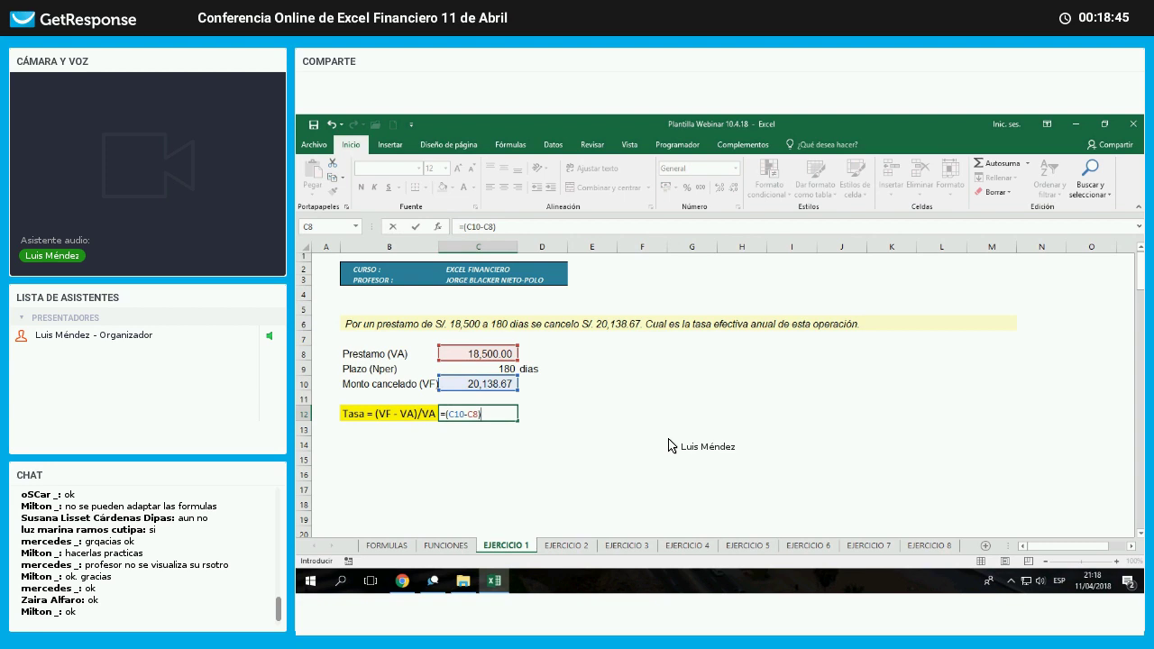
type(")/")
key("Up")
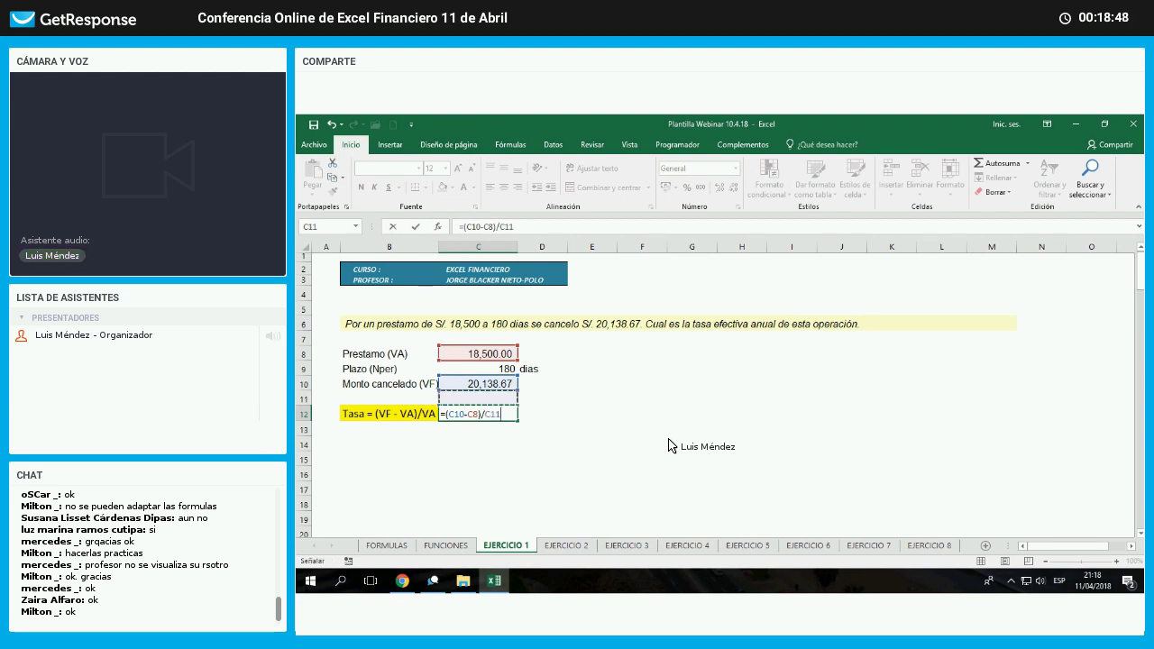
key("Return")
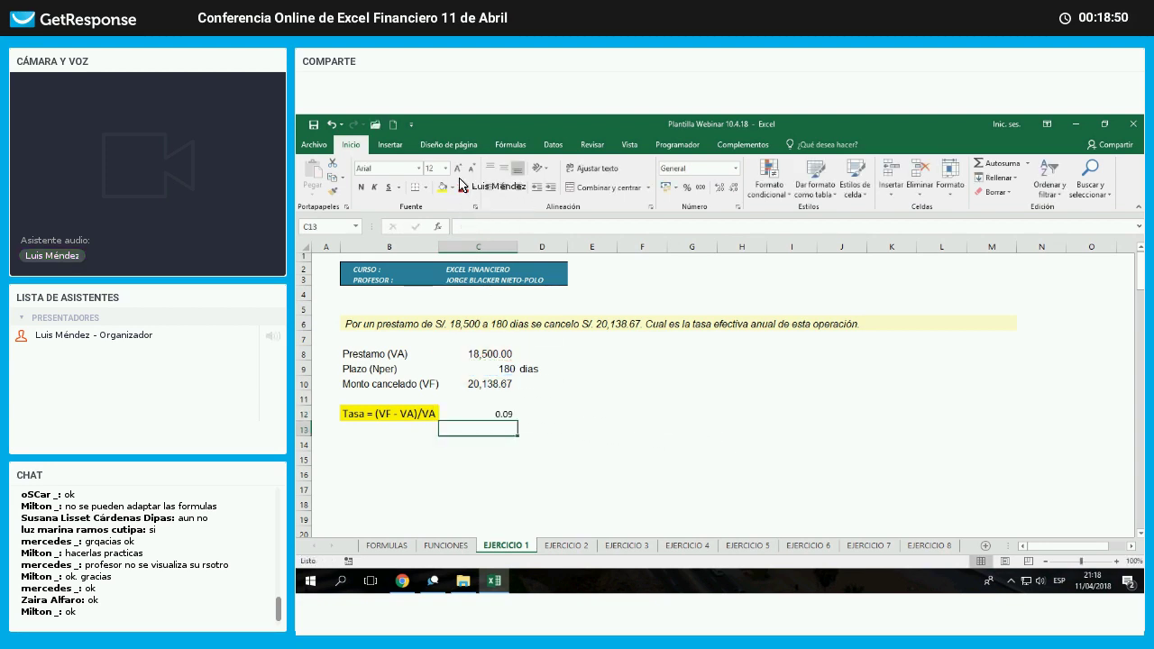
- Enlarge the rate in C12 to font size 14 and format it as a percentage with two decimals
key("Up")
left_click(458, 169)
left_click(458, 169)
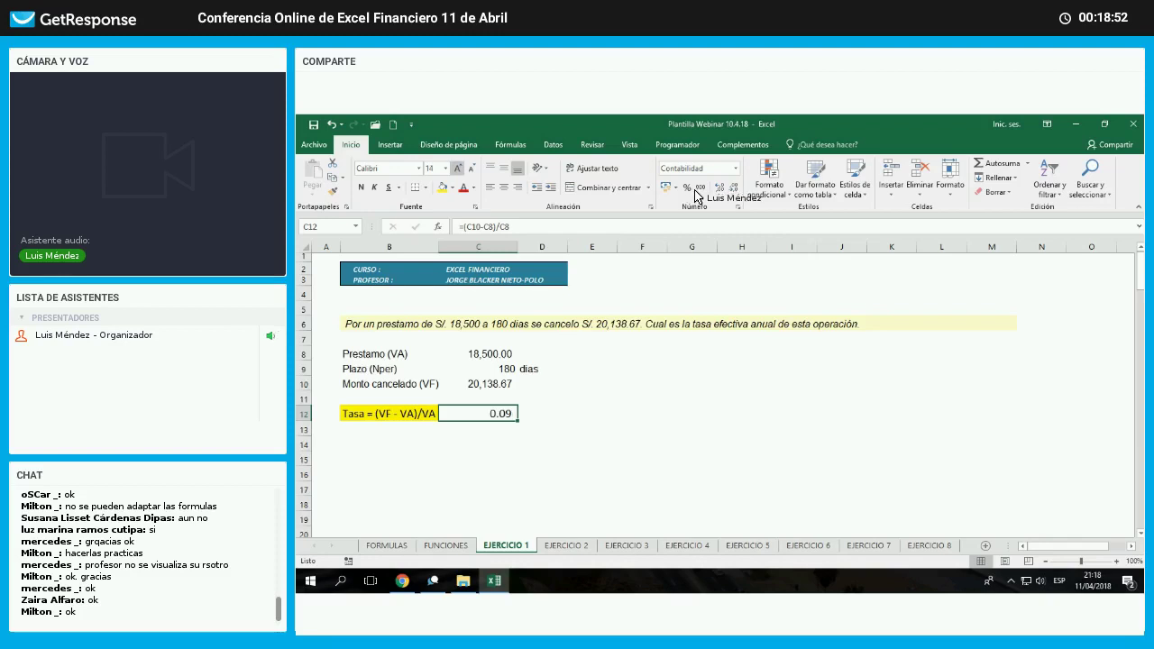
left_click(688, 188)
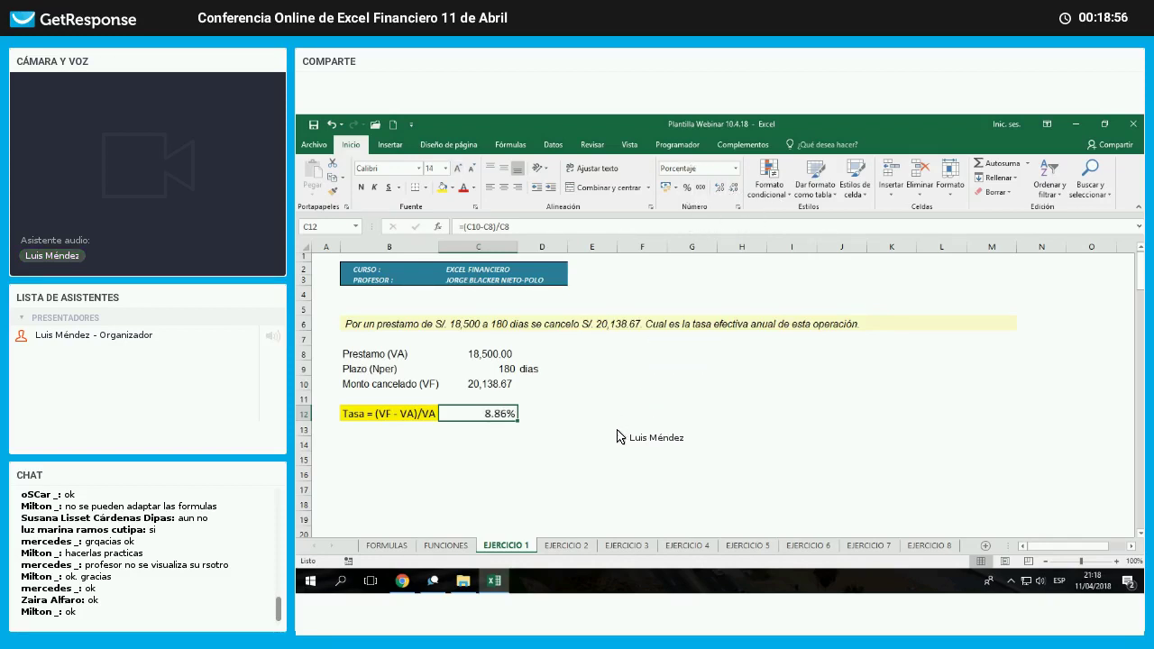
- Label the calculated rate with the period "semestral" in D12
key("Down")
key("Right")
key("Right")
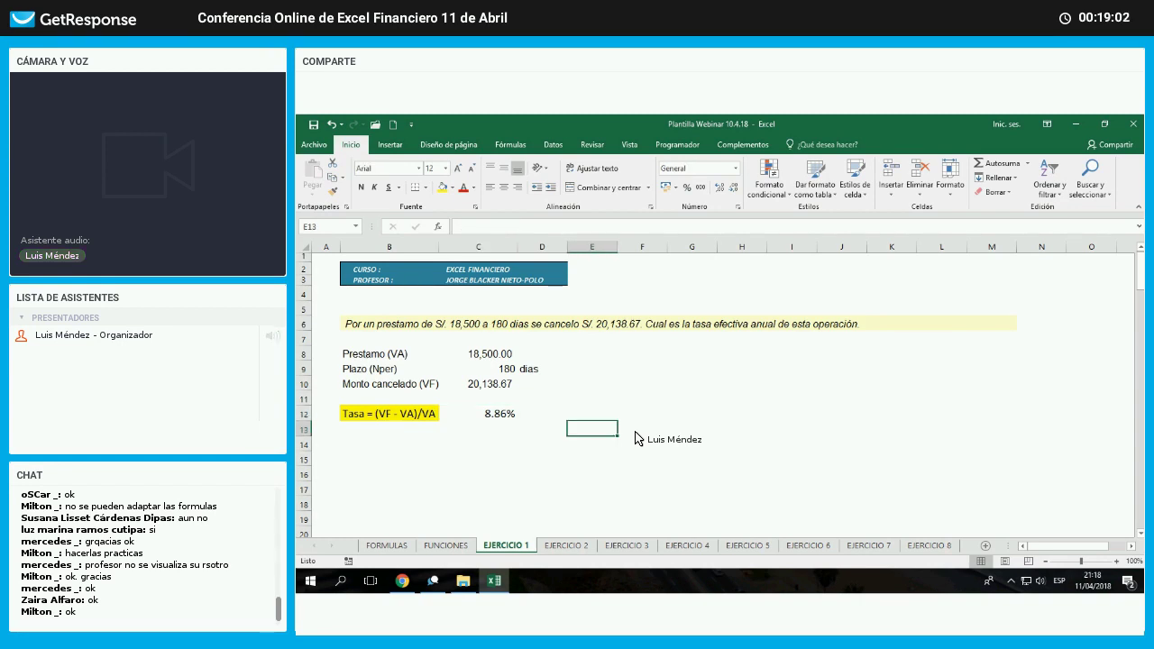
key("Left")
key("Up")
type("se")
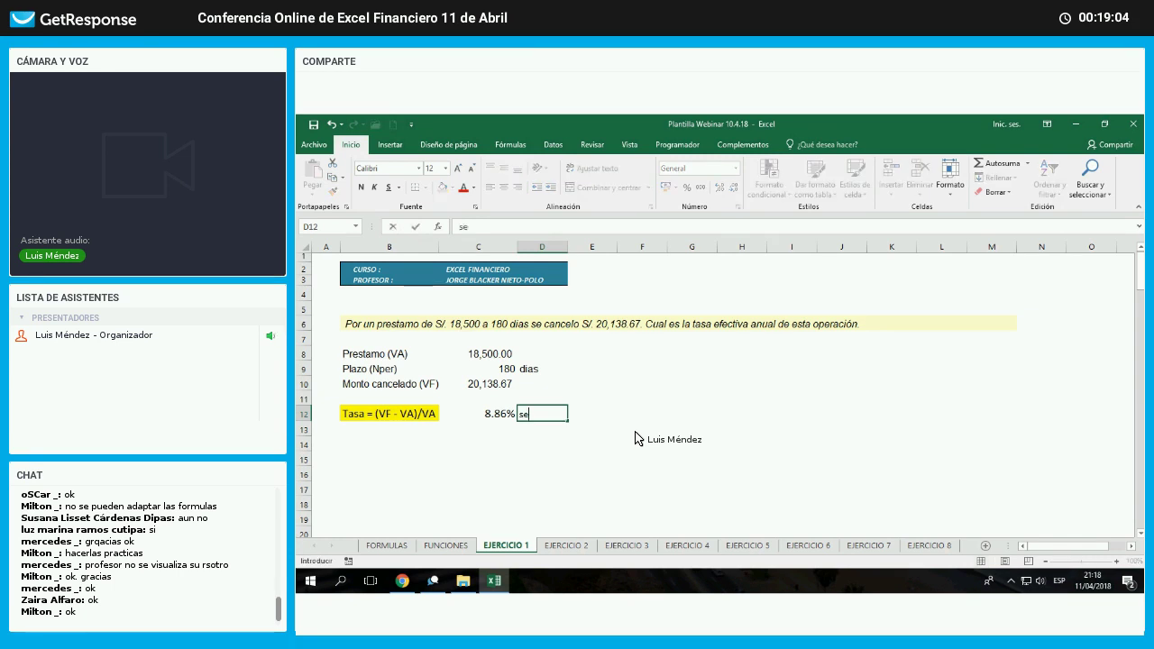
type("mestral")
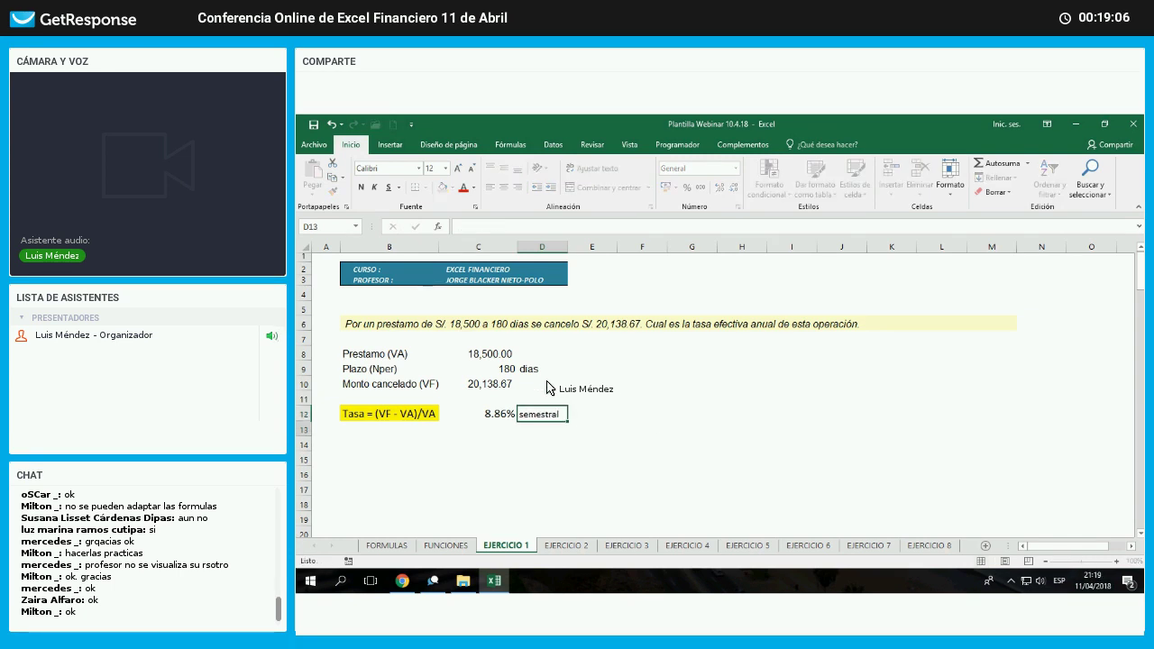
key("Return")
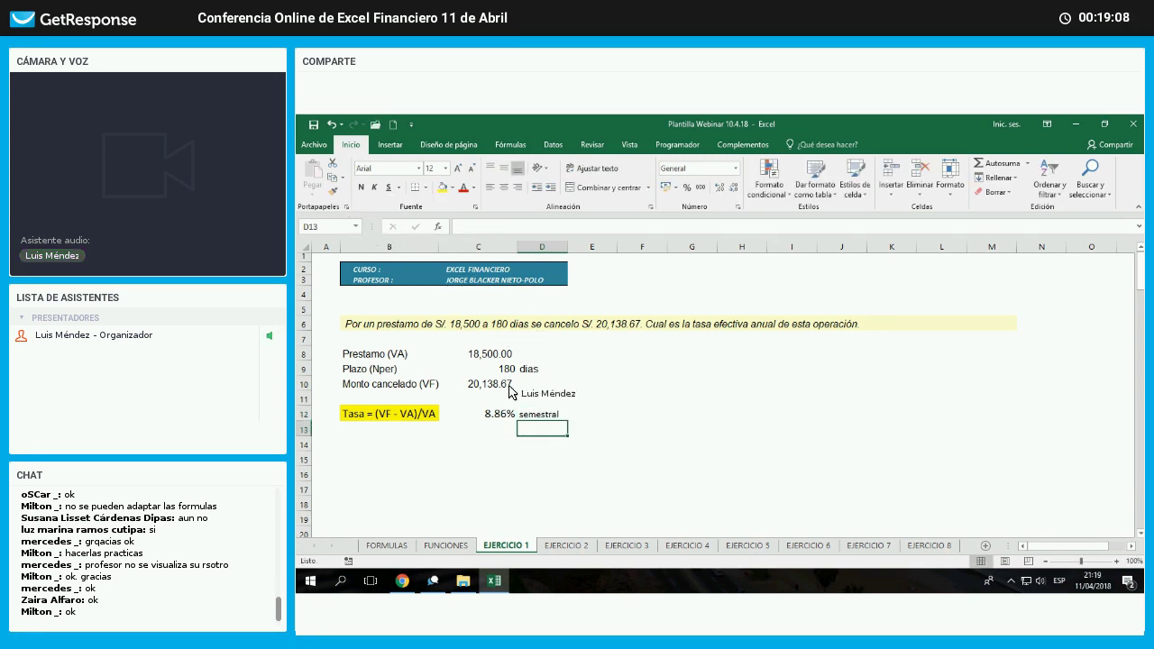
- Copy the formatting of the "dias" label in D9 onto the "semestral" label in D12
key("Up")
key("Up")
key("Up")
key("Up")
left_click(561, 441)
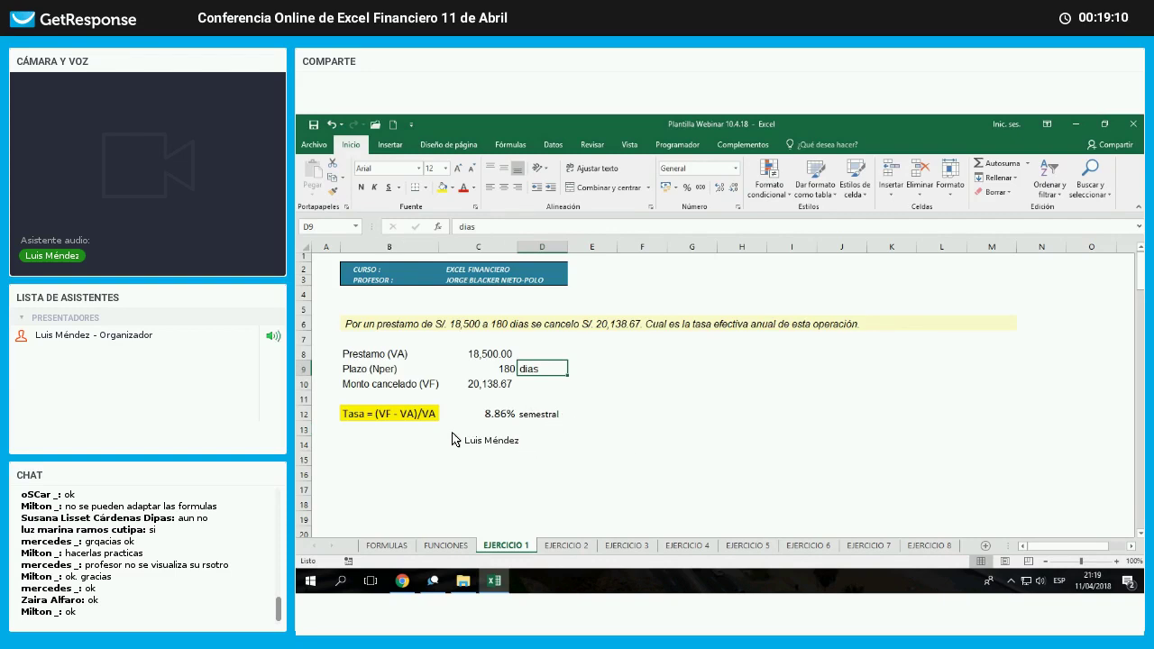
left_click(404, 418)
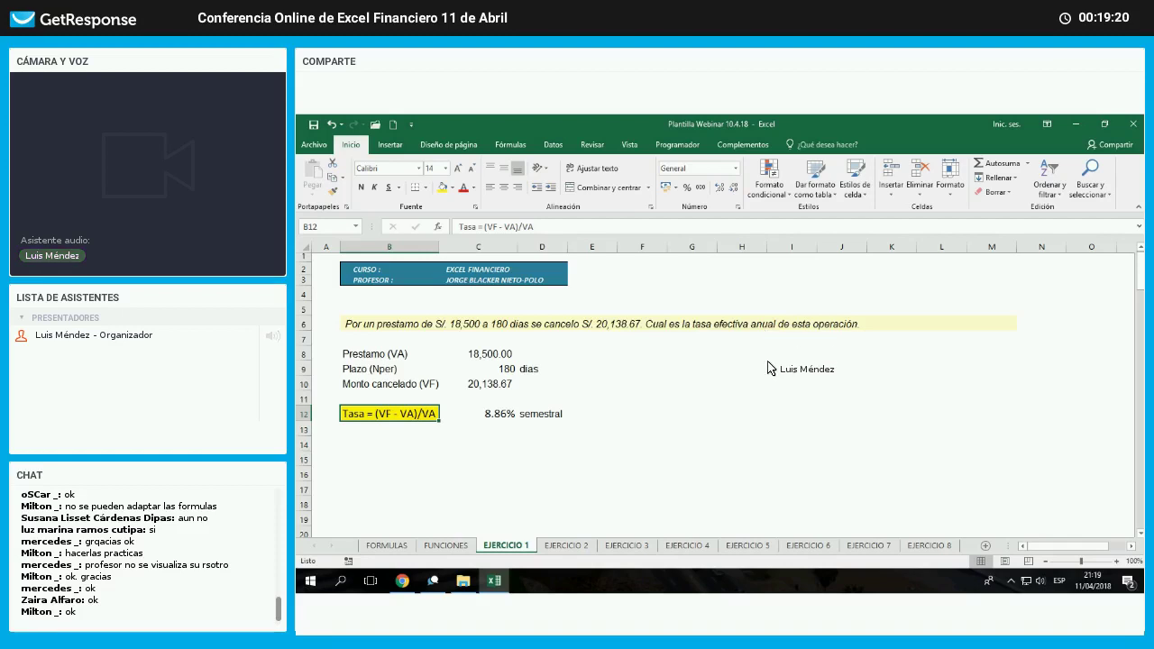
left_click(742, 324)
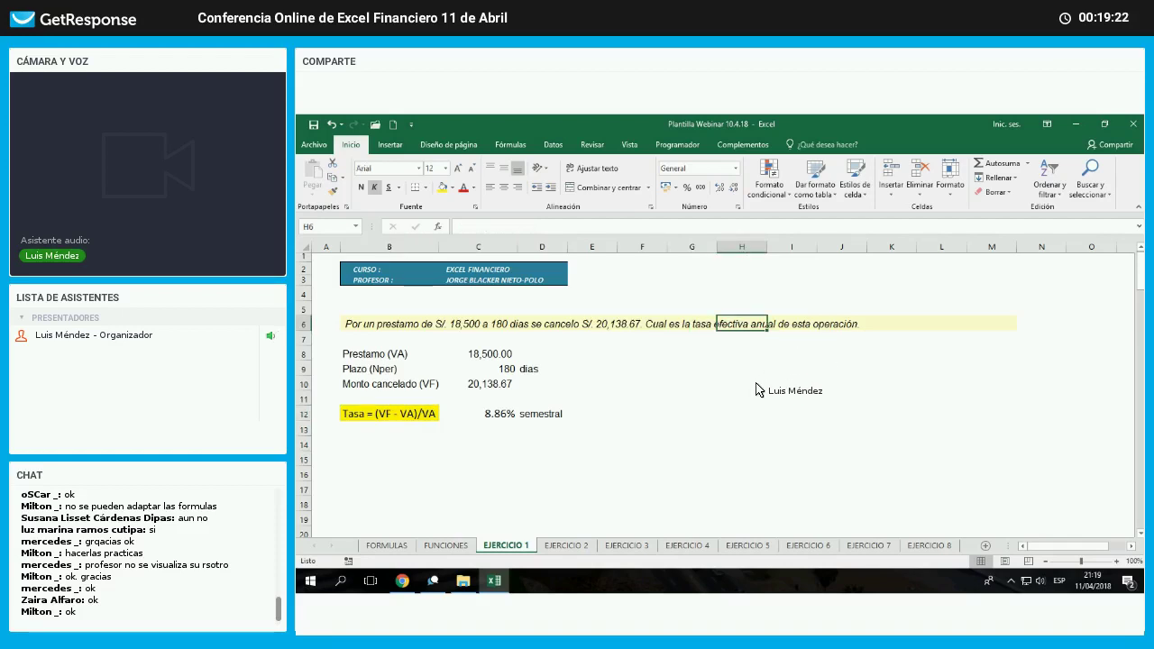
left_click(656, 430)
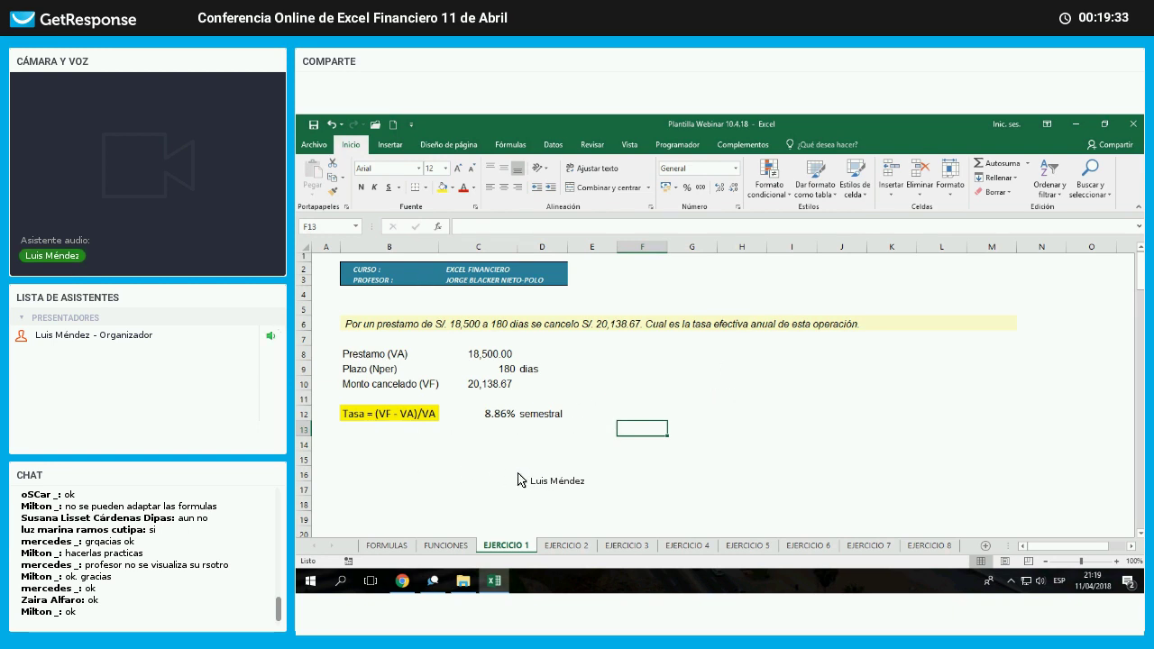
left_click_drag(390, 429, 538, 474)
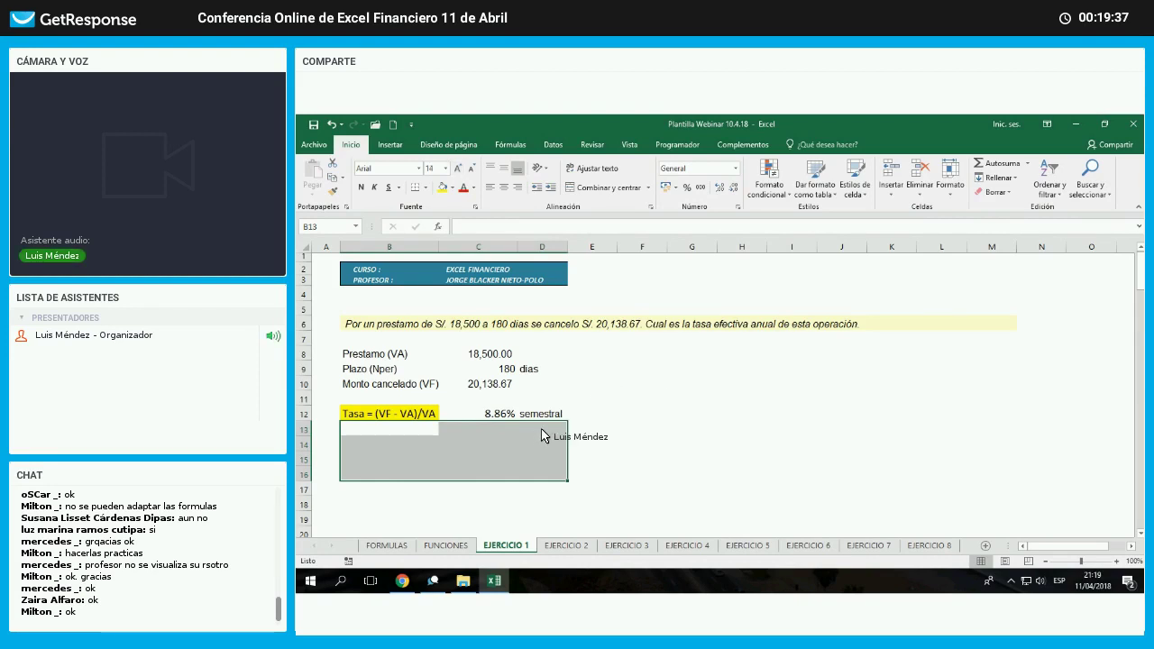
left_click(642, 385)
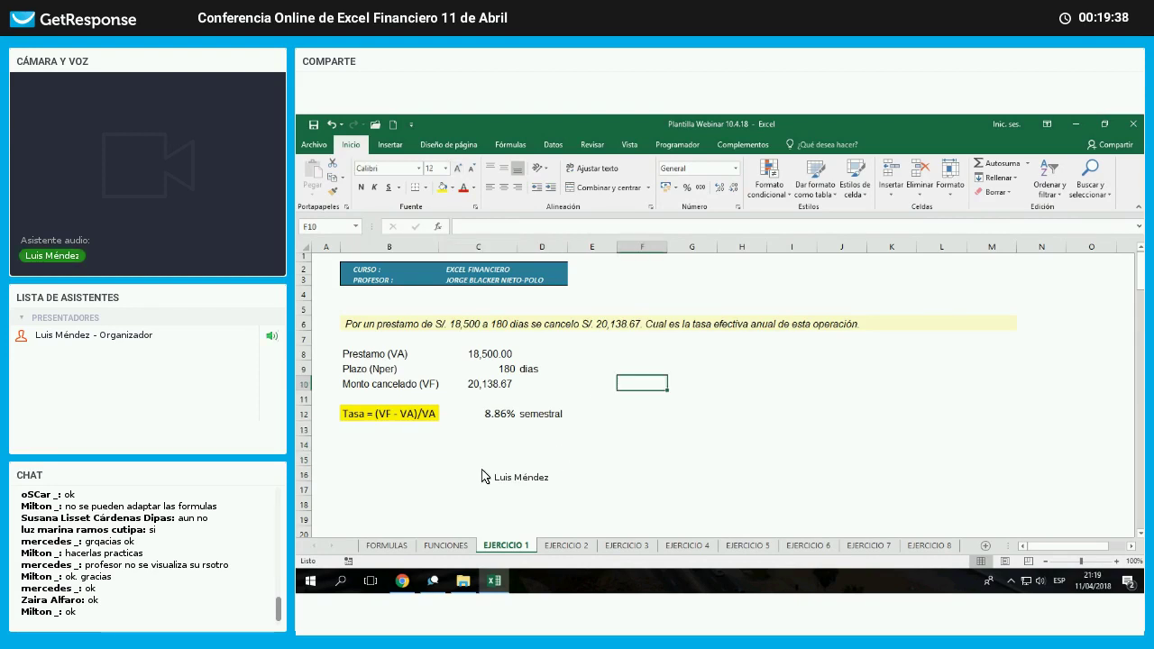
- Copy the formula for converting one effective rate to another, ieq = (1 + i)^(a/b) - 1, from the FORMULAS sheet
left_click(447, 546)
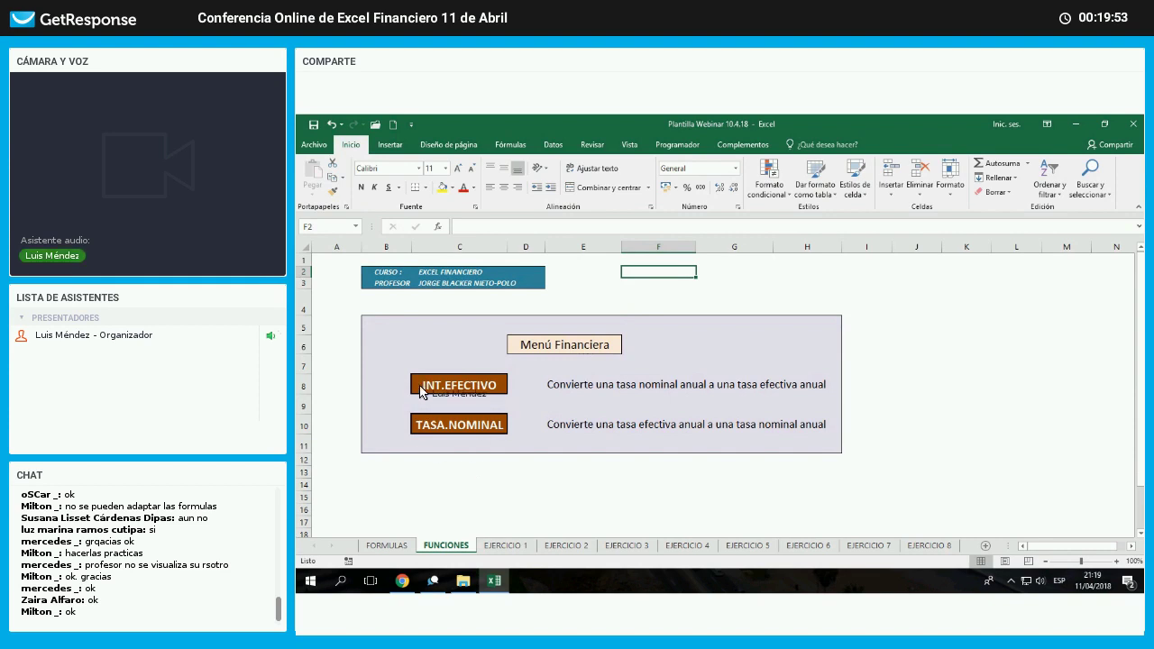
left_click(387, 546)
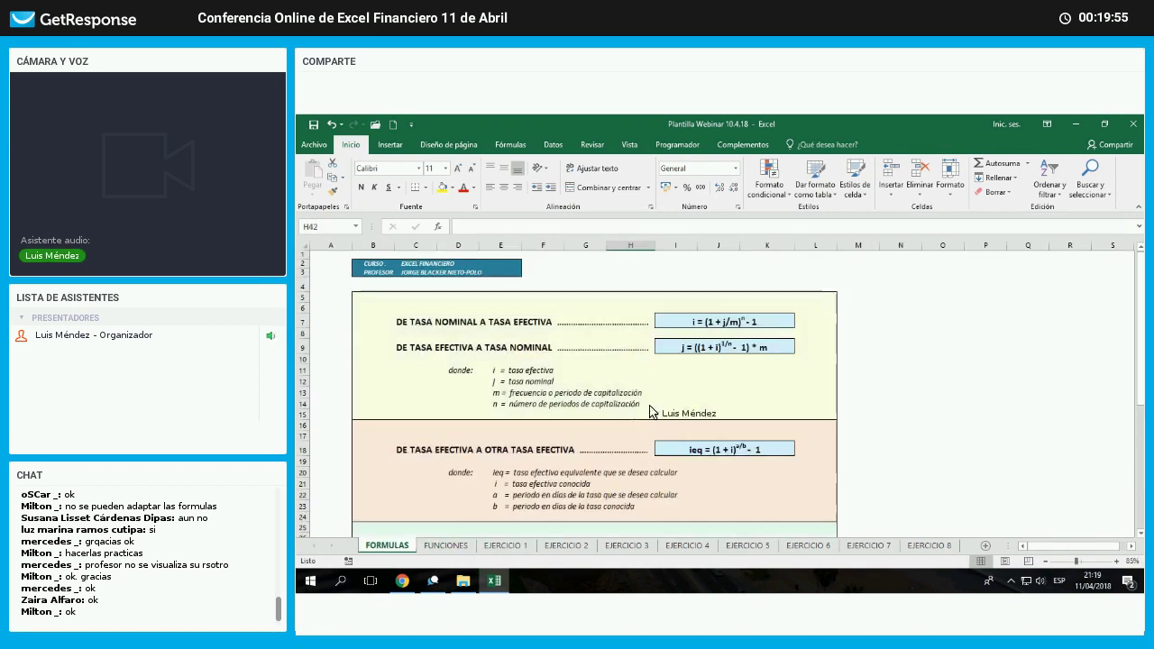
scroll(755, 414, "down", 3)
left_click_drag(373, 322, 816, 415)
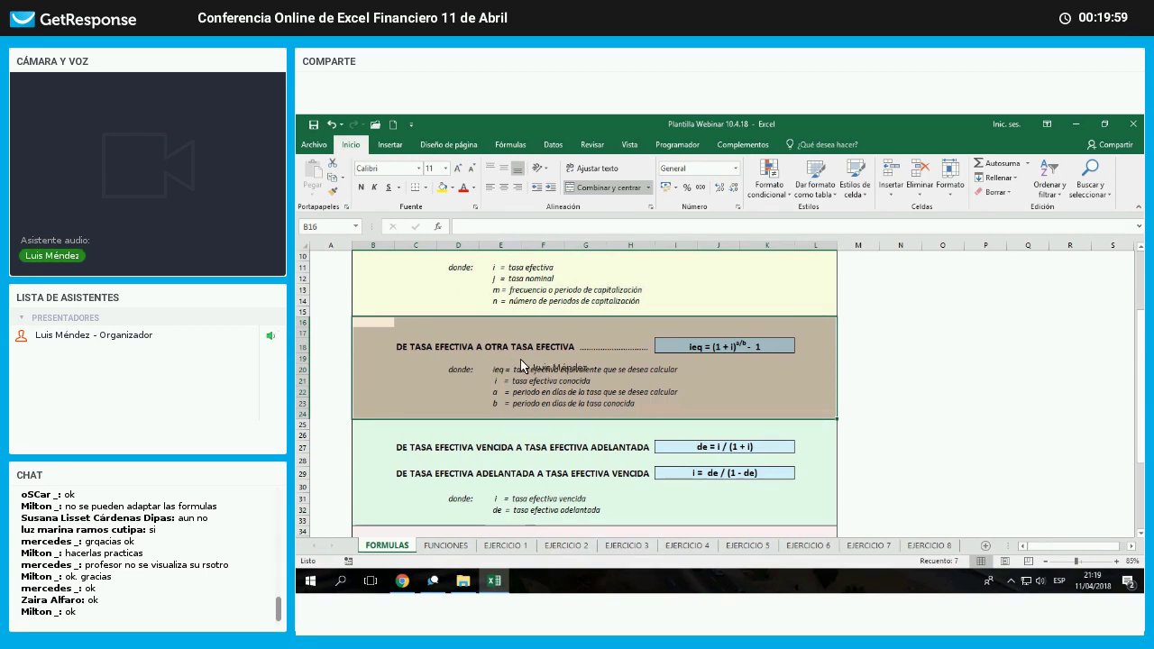
left_click(693, 351)
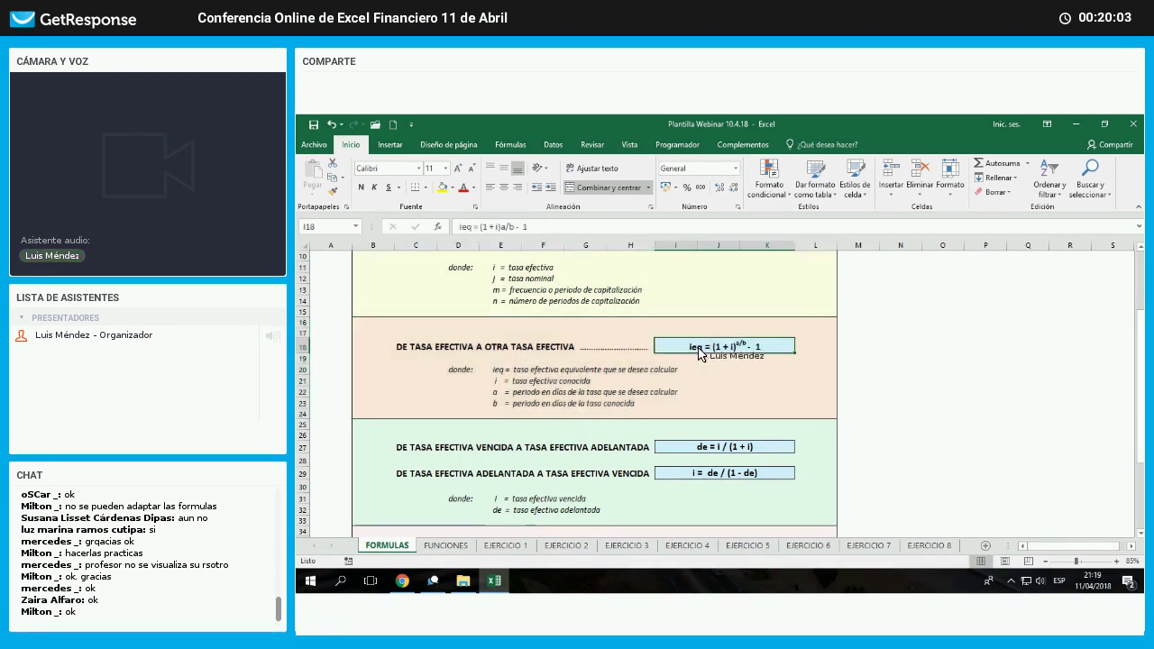
right_click(693, 352)
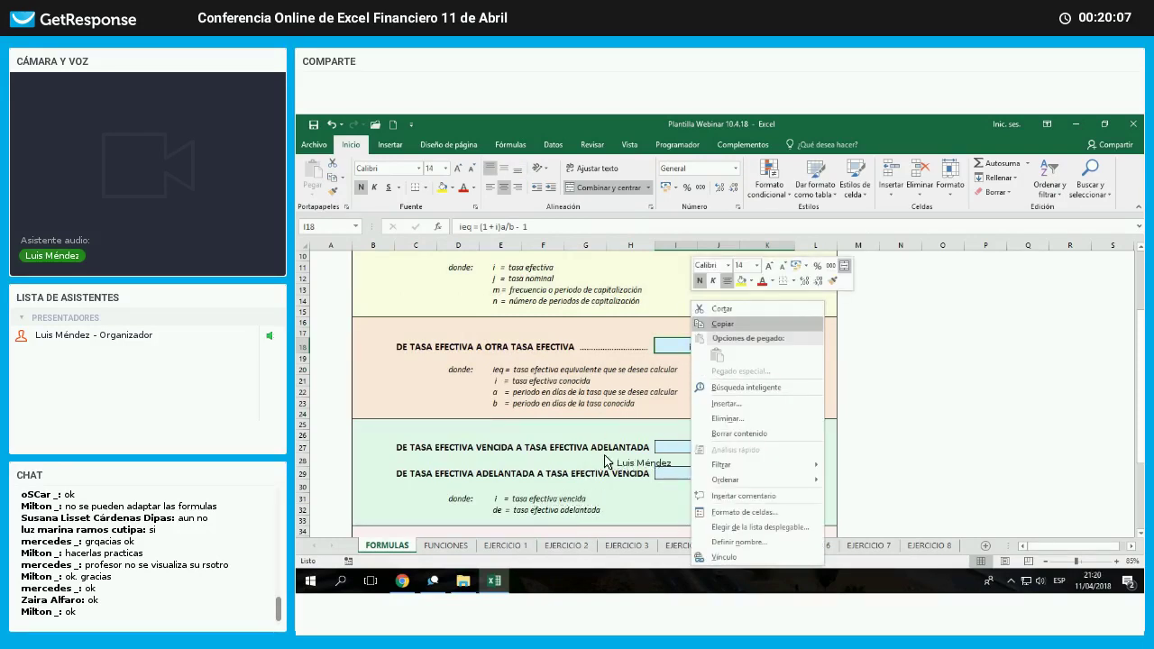
left_click(723, 324)
- Paste the conversion formula into B14 of the EJERCICIO 1 sheet and unmerge the pasted cells
left_click(506, 546)
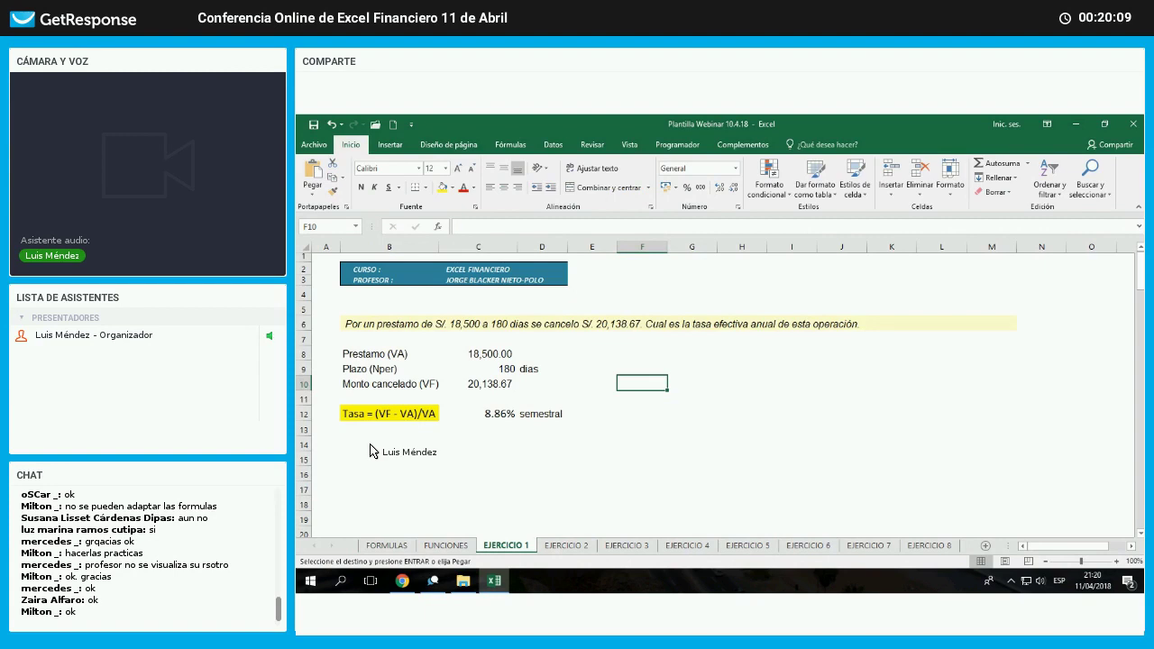
left_click(643, 447)
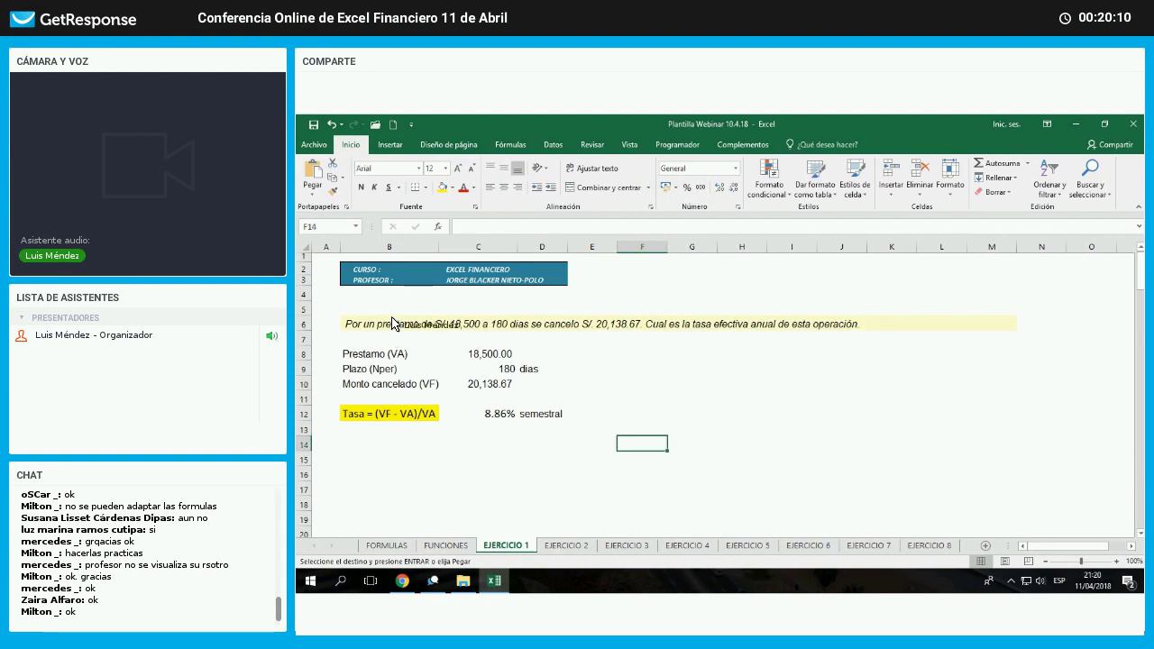
right_click(365, 447)
left_click(380, 248)
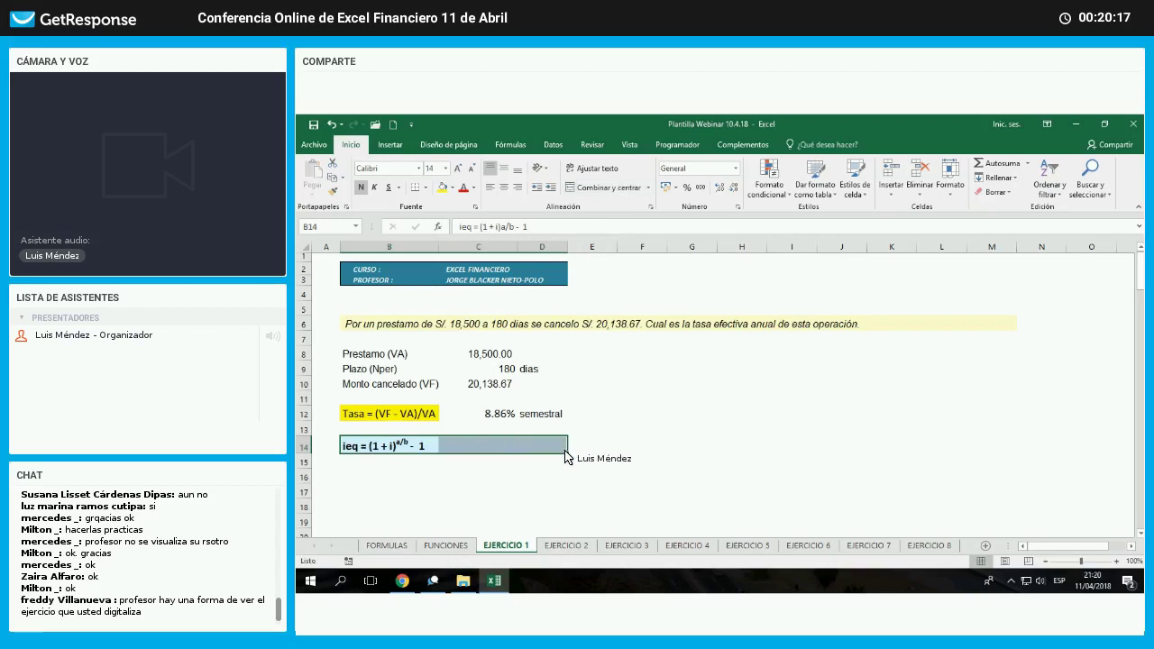
- Clear the leftover formatting from C14:D14 by filling down from C13:D13, and give B14 outside borders
mouse_move(567, 451)
left_mouse_down()
mouse_move(442, 448)
mouse_move(454, 478)
mouse_move(407, 462)
mouse_move(567, 451)
left_mouse_up()
left_click(575, 461)
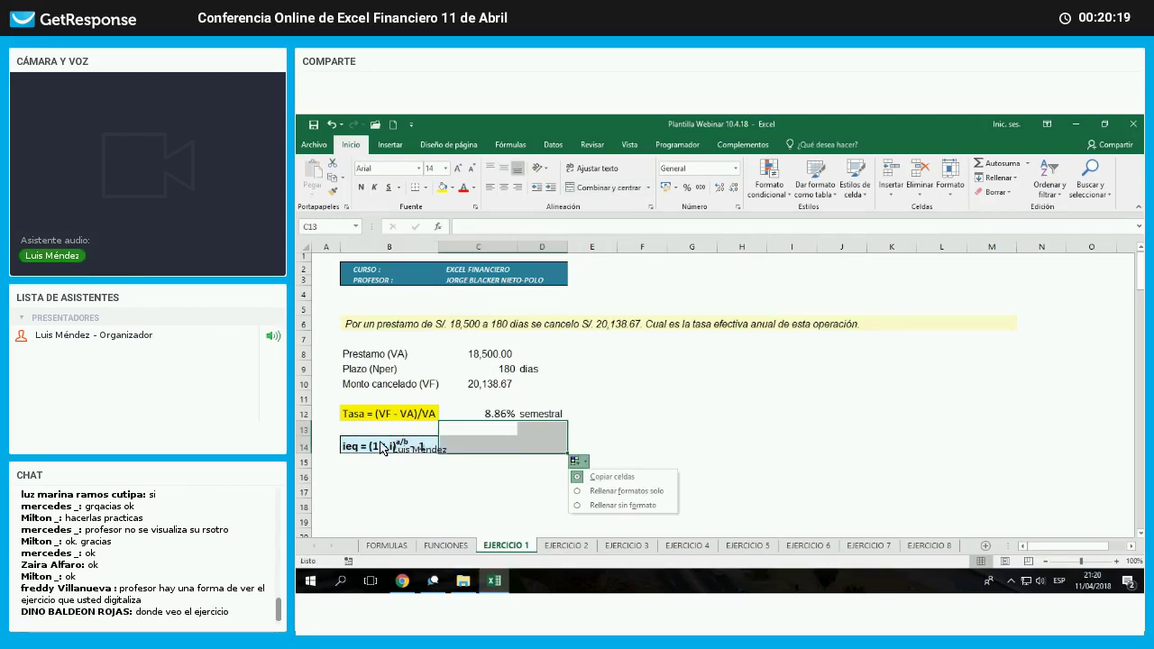
left_click(453, 488)
left_click(396, 448)
left_click(423, 188)
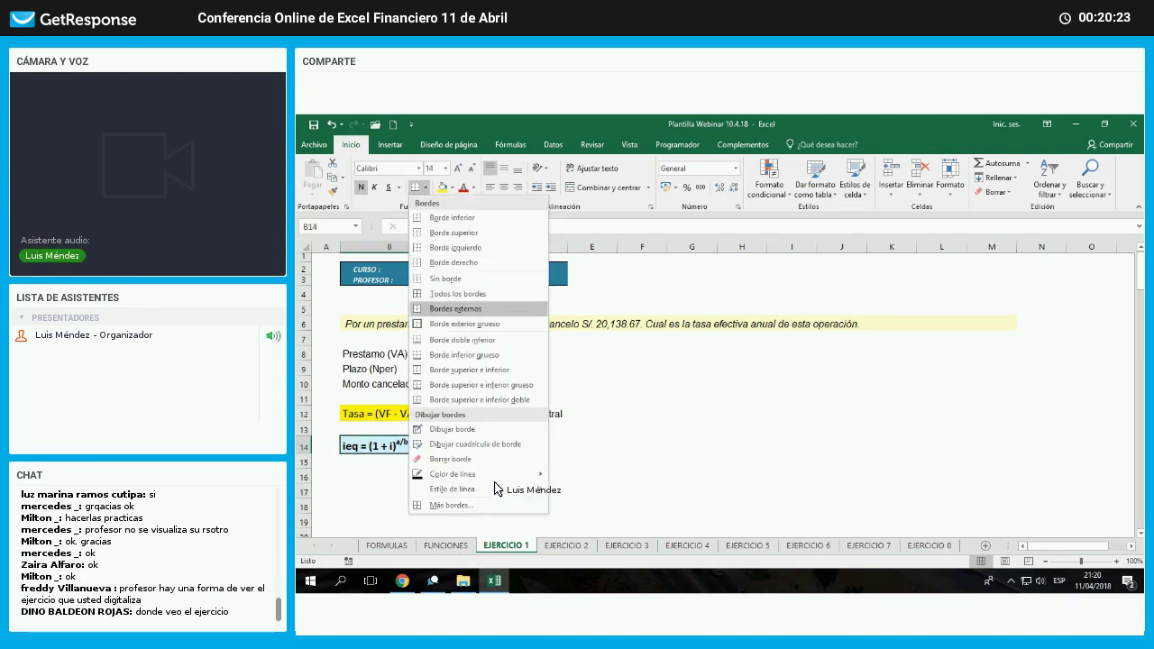
left_click(456, 309)
left_click(474, 478)
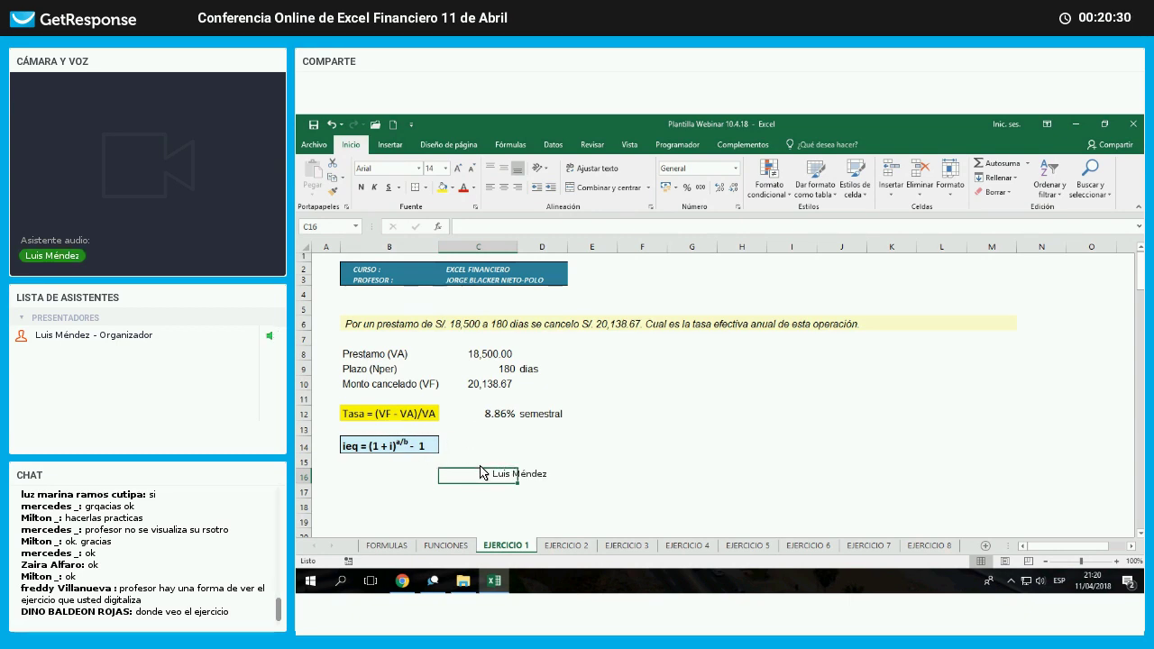
key("Up")
key("Up")
key("Up")
key("Up")
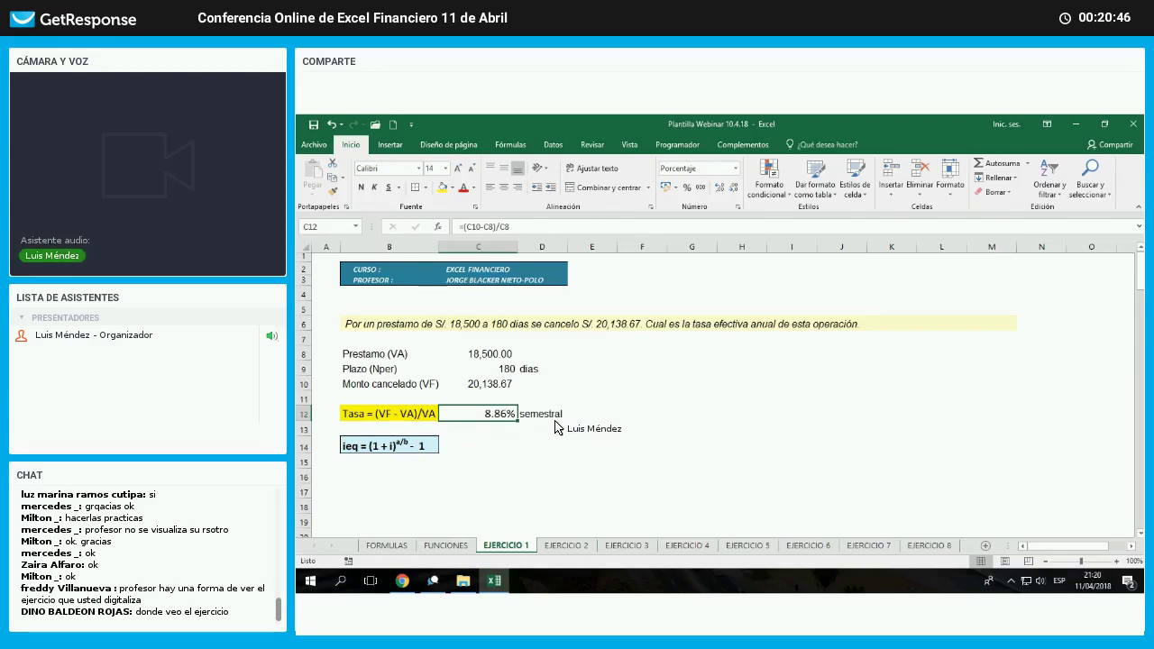
- Label B16 "i =" and link C16 to the semiannual rate in C12
left_click(414, 461)
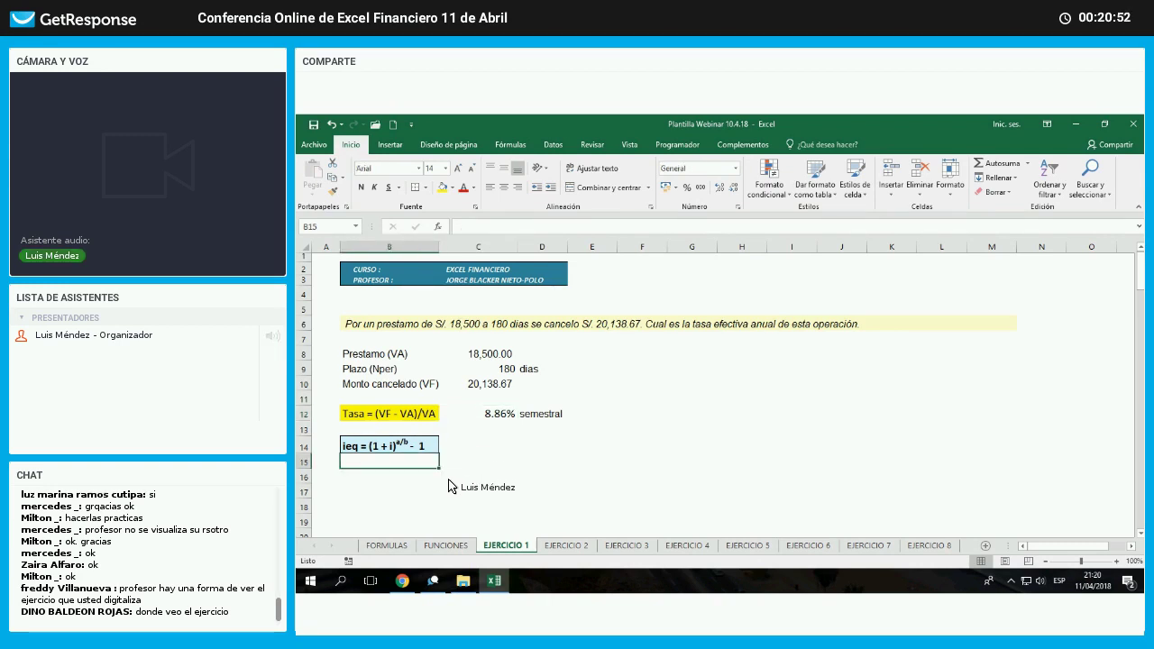
key("Down")
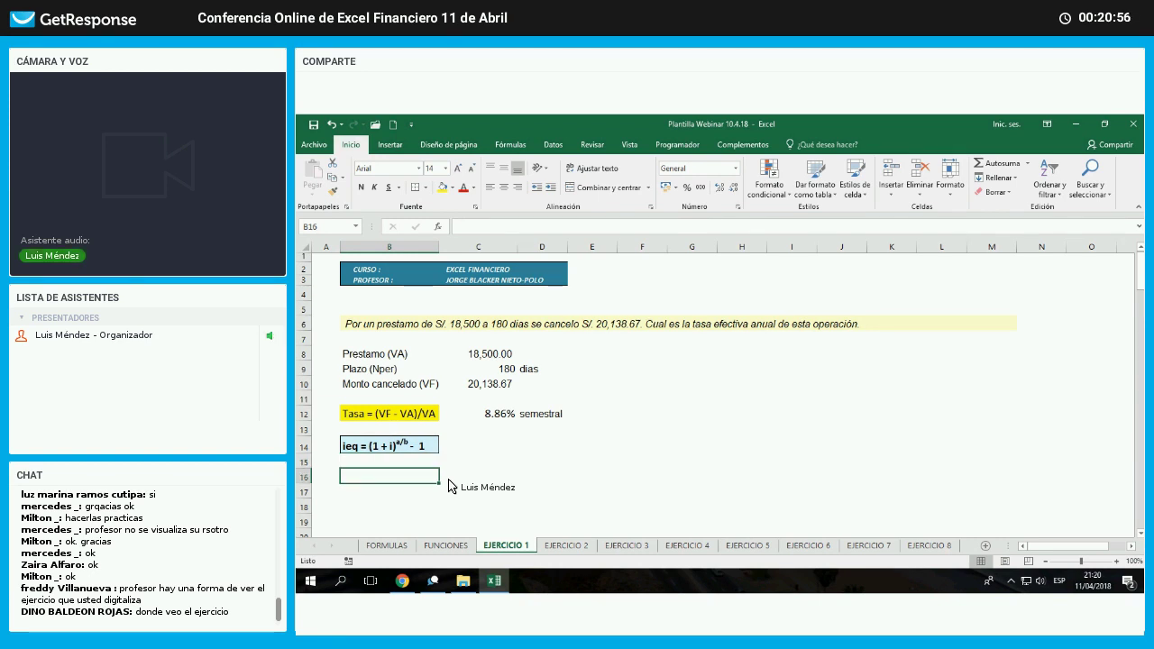
type("i =")
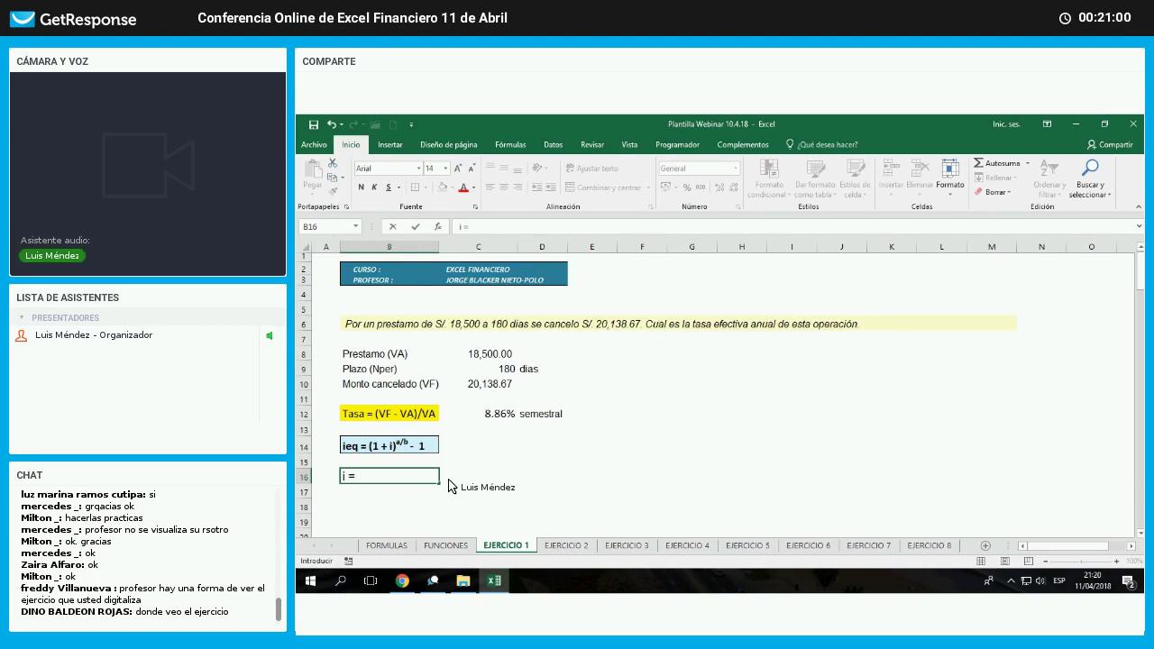
key("Tab")
type("+")
key("Up")
key("Up")
key("Up")
key("Up")
key("Up")
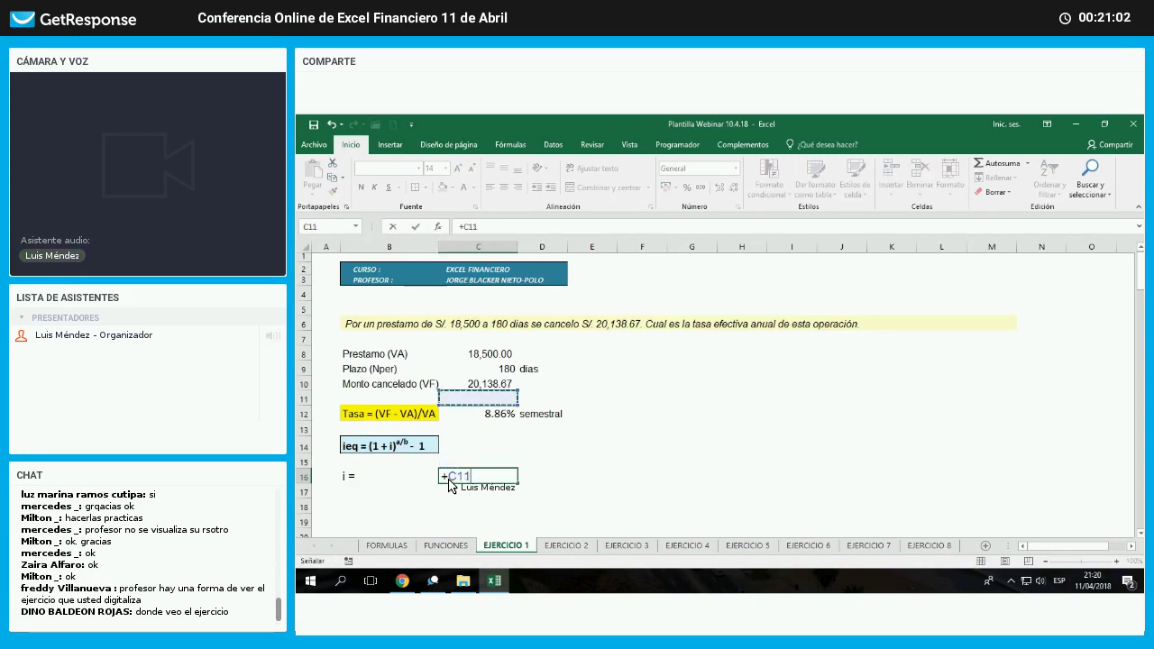
key("Down")
key("Return")
- Label B17 "a =" and enter 360 in C17
key("Left")
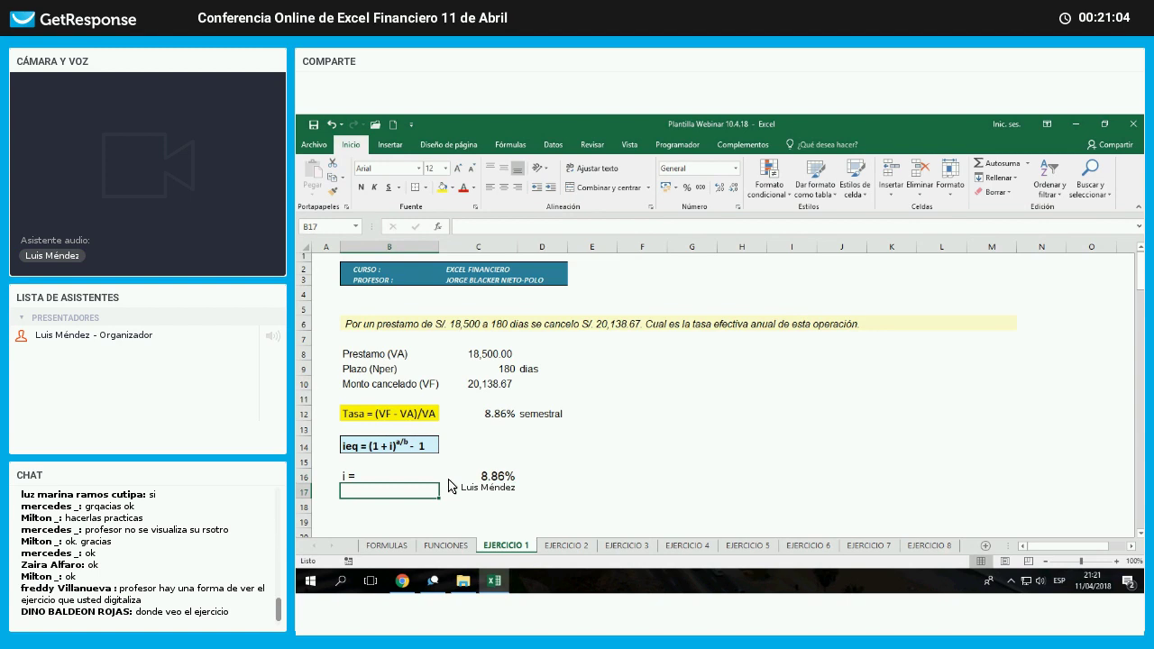
type("a")
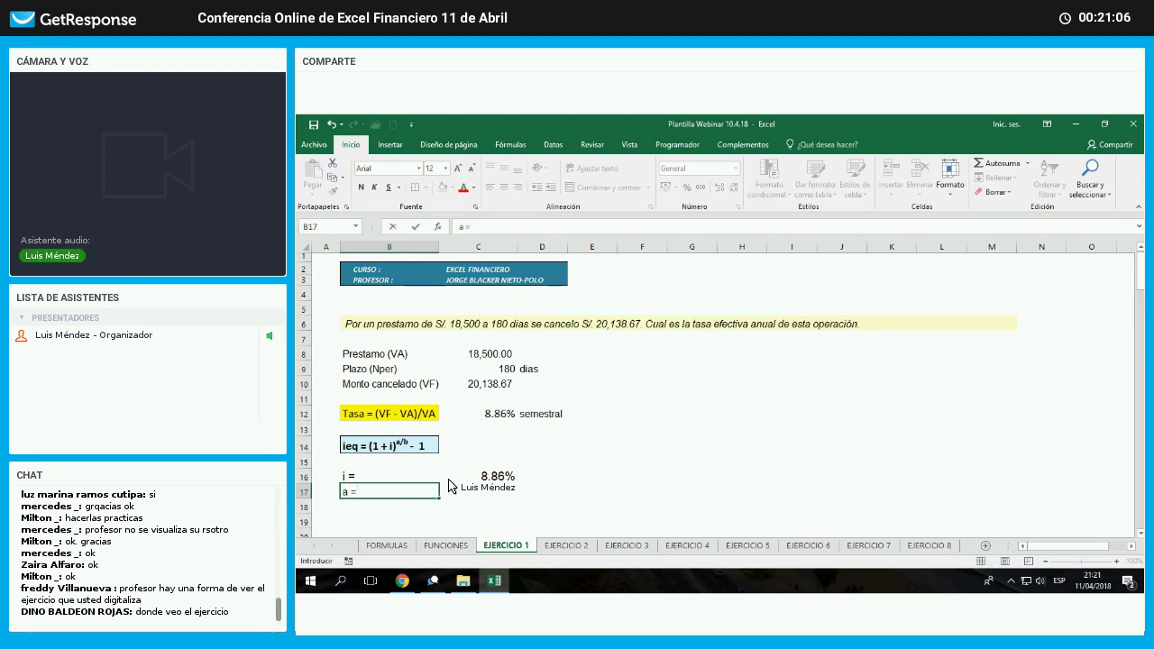
type(" =")
key("Right")
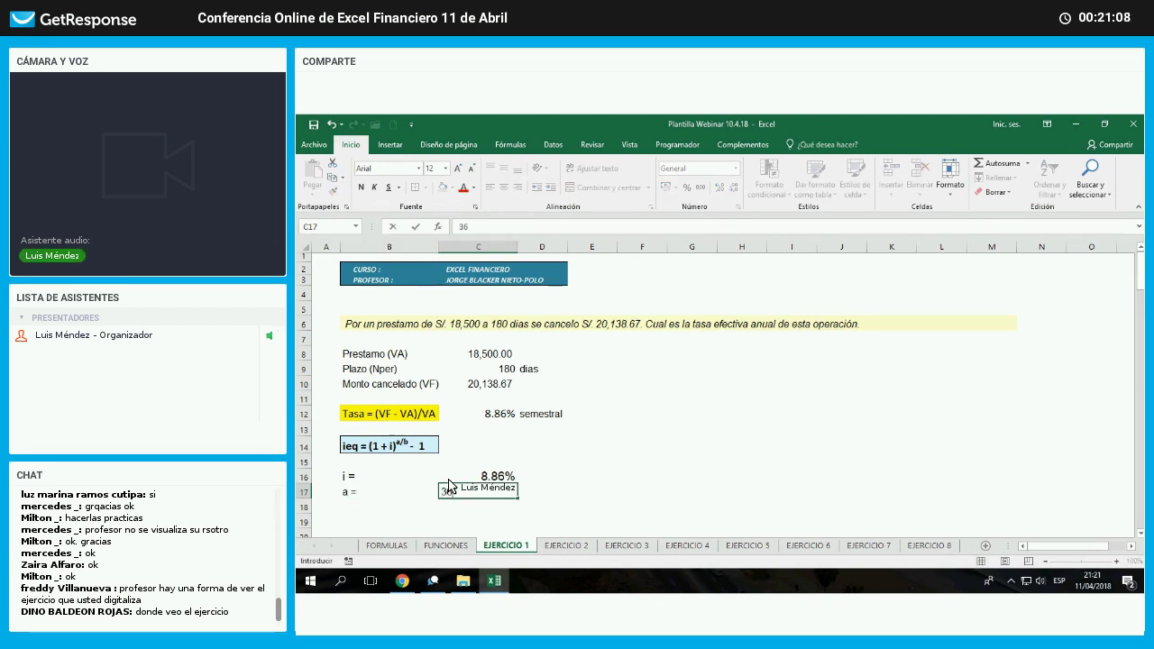
type("360")
key("Return")
- Label B18 "b =" and enter 180 in C18
key("Left")
type("b")
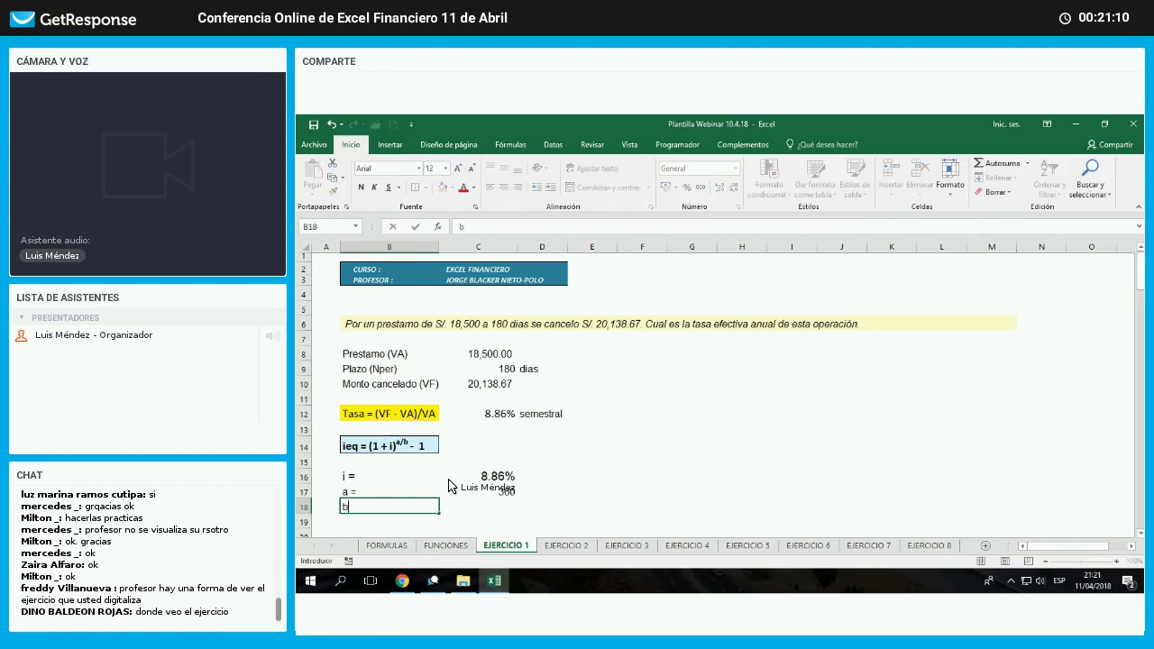
type("=")
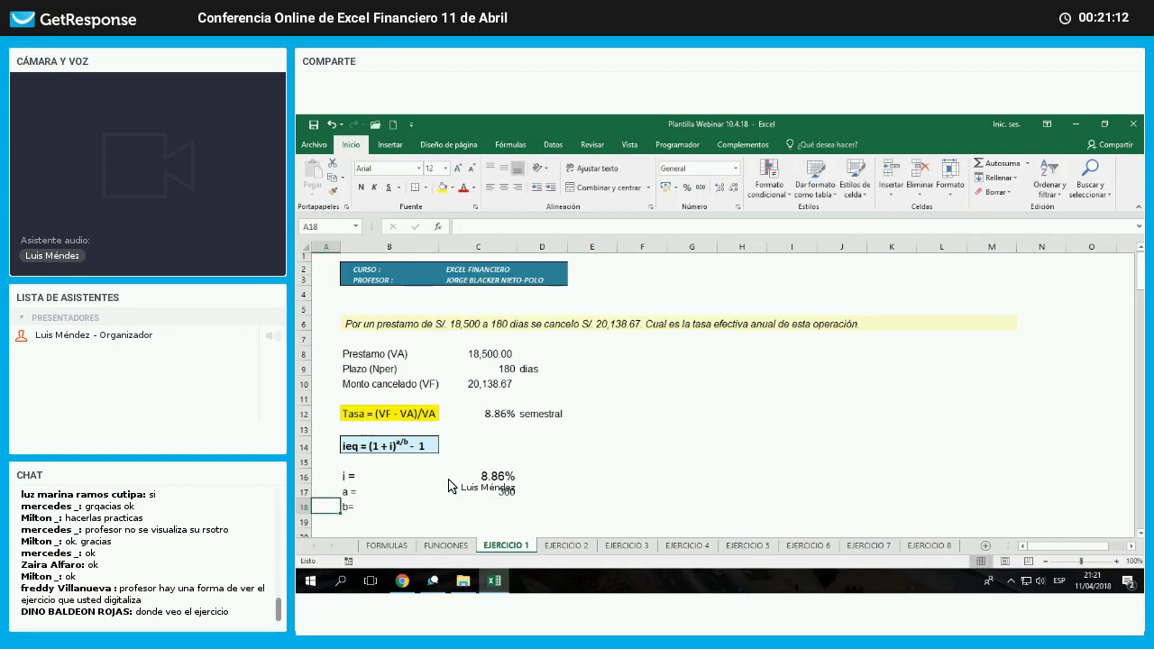
key("F2")
key("Return")
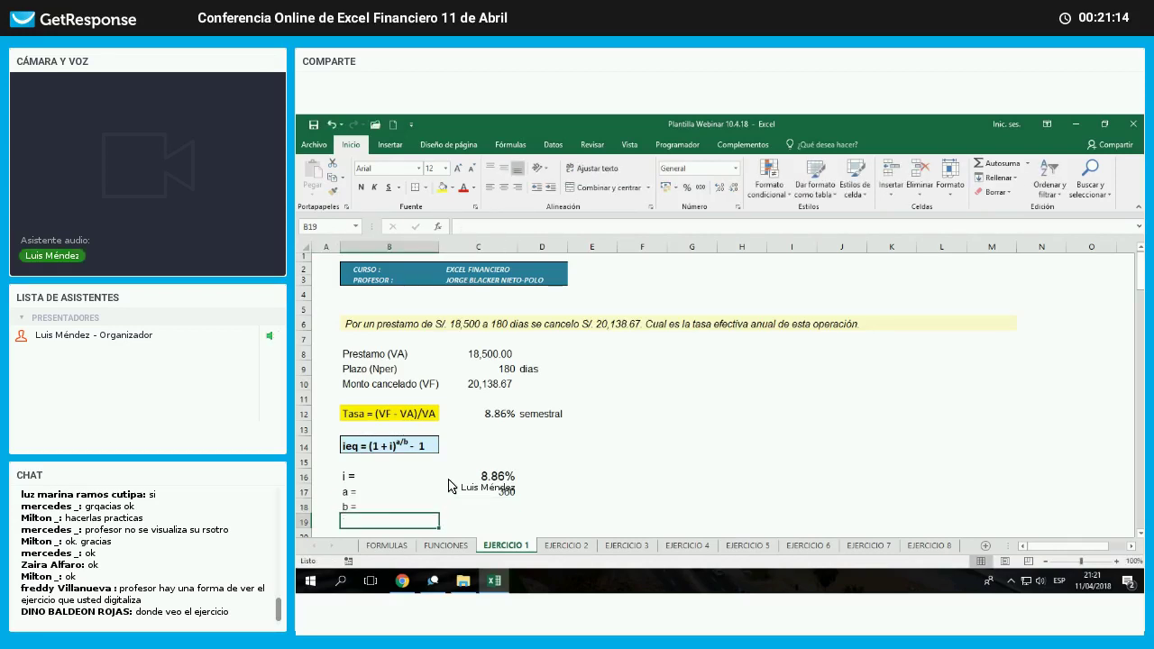
key("Right")
key("Up")
type("180")
key("Return")
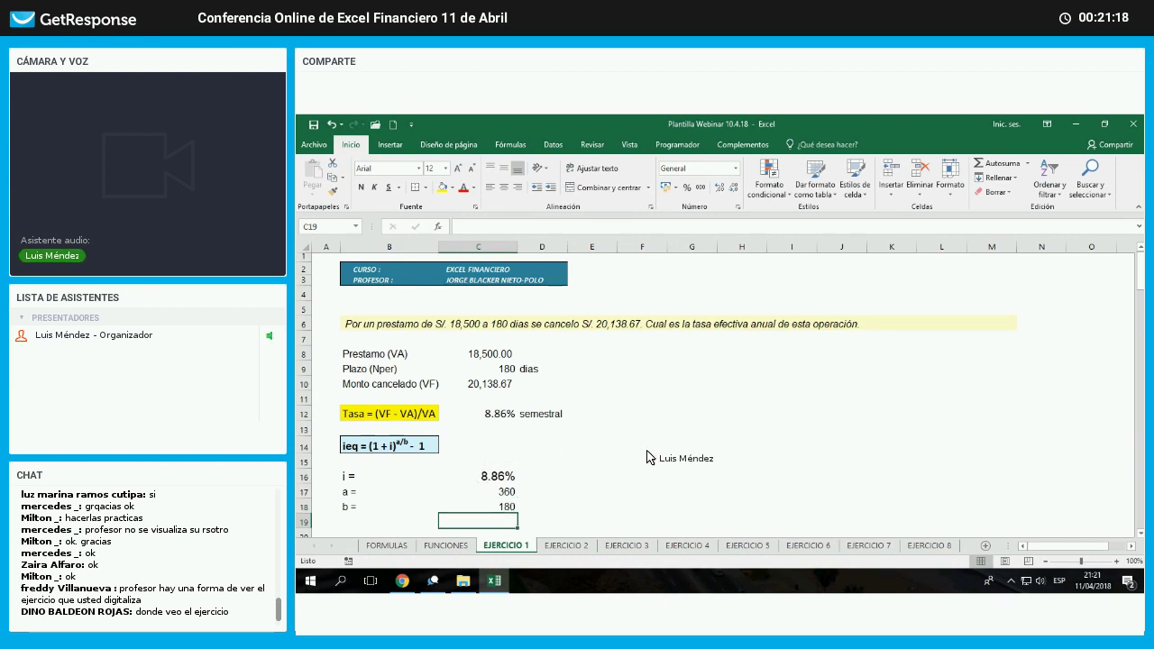
- Calculate the equivalent effective rate in C14 with =(1+C16)^(C17/C18)-1 and label it "anual" in D14
key("Up")
key("Up")
key("Up")
key("Up")
key("Up")
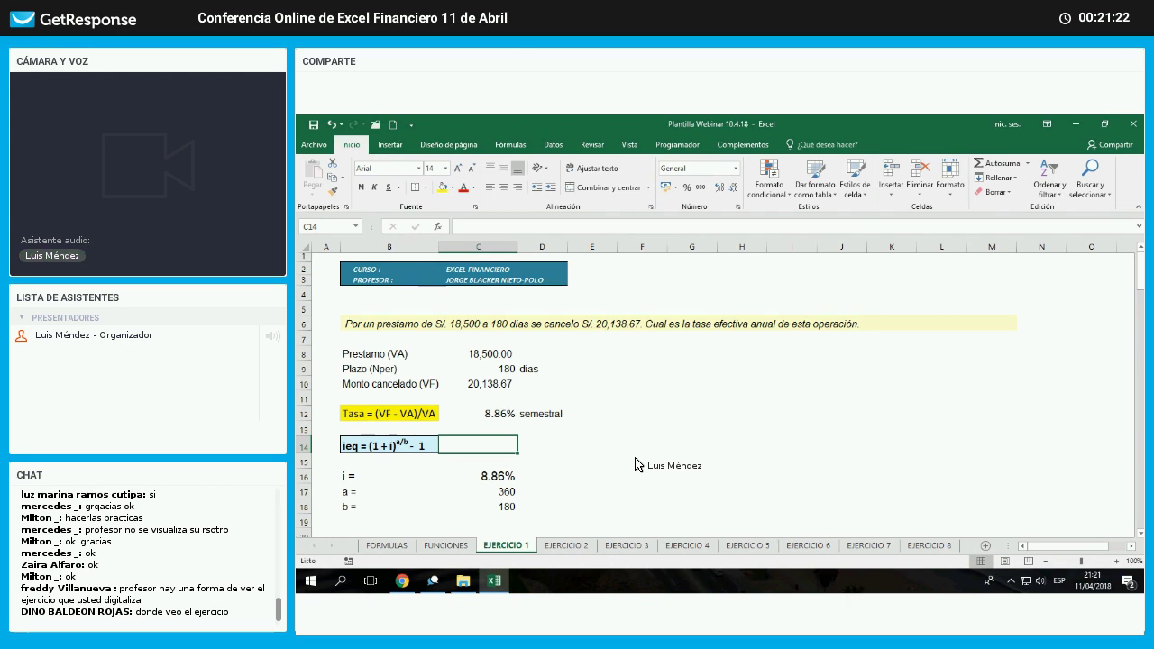
type("=")
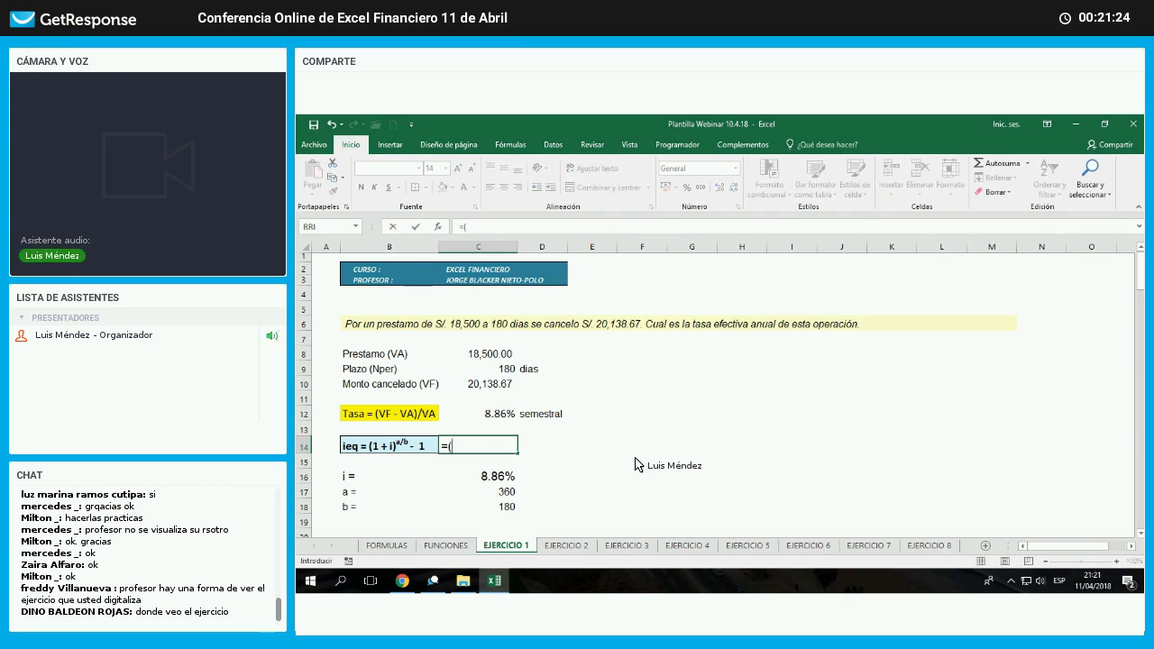
type("(1+")
key("Down")
key("Down")
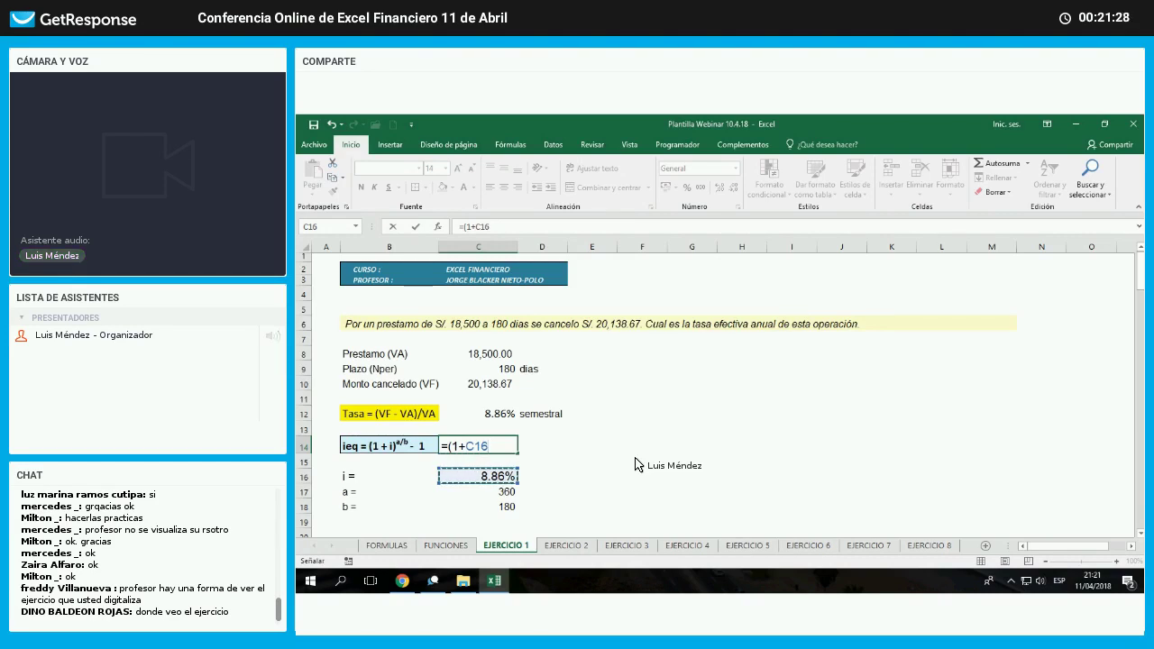
type(")")
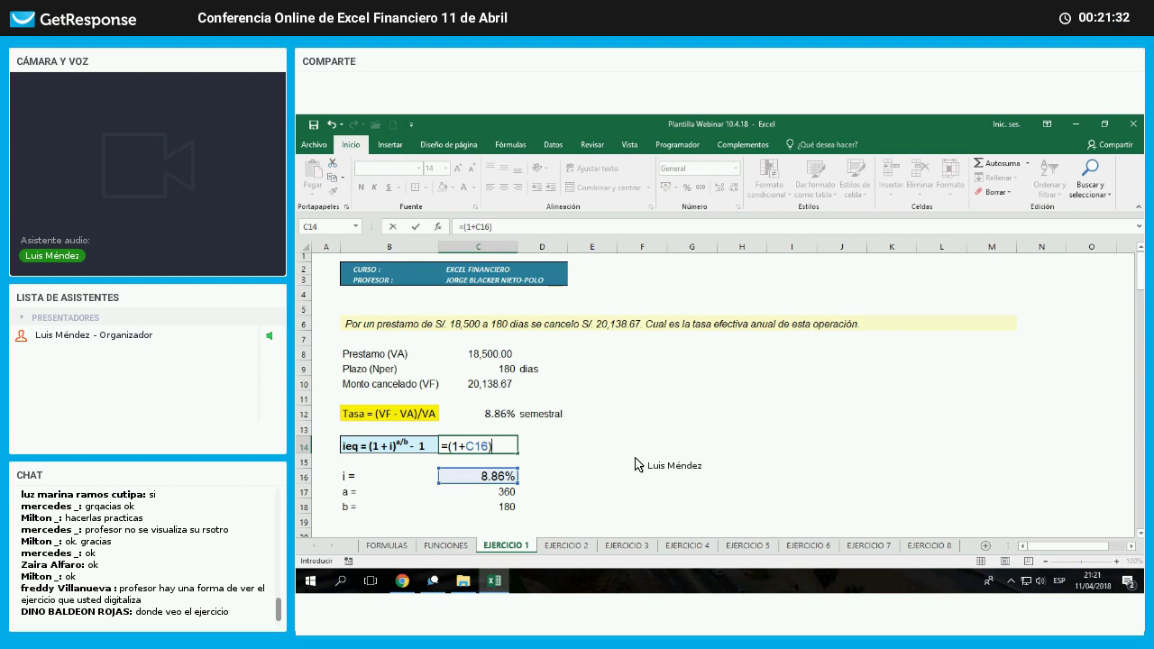
type("^")
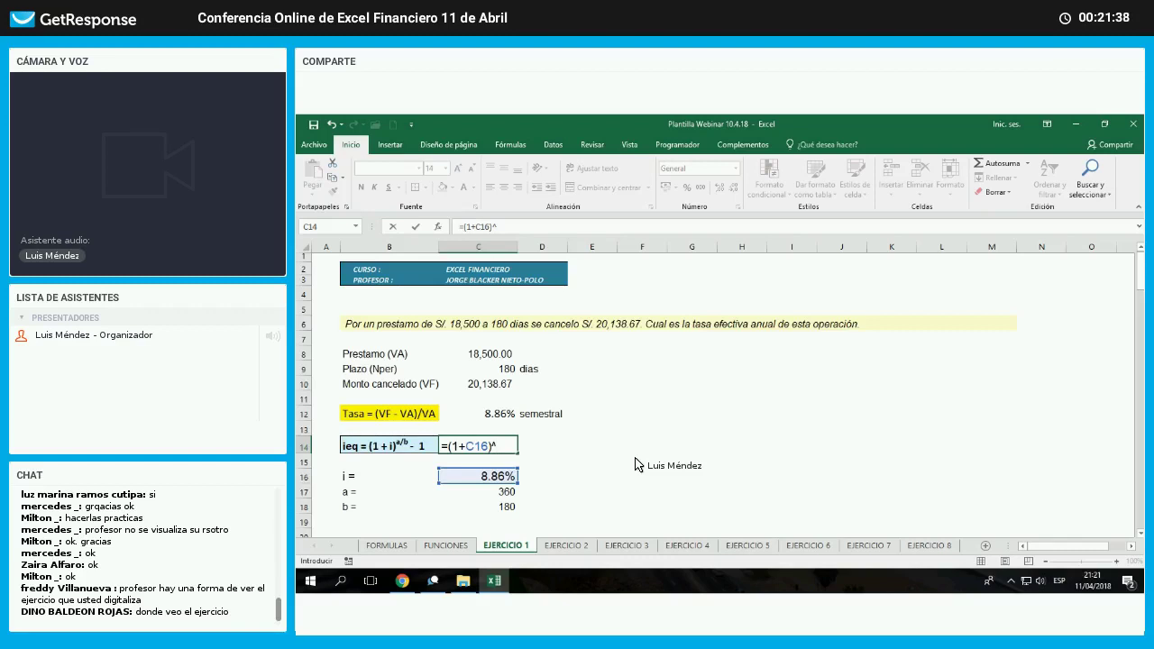
type("(")
key("Down")
key("Down")
key("Down")
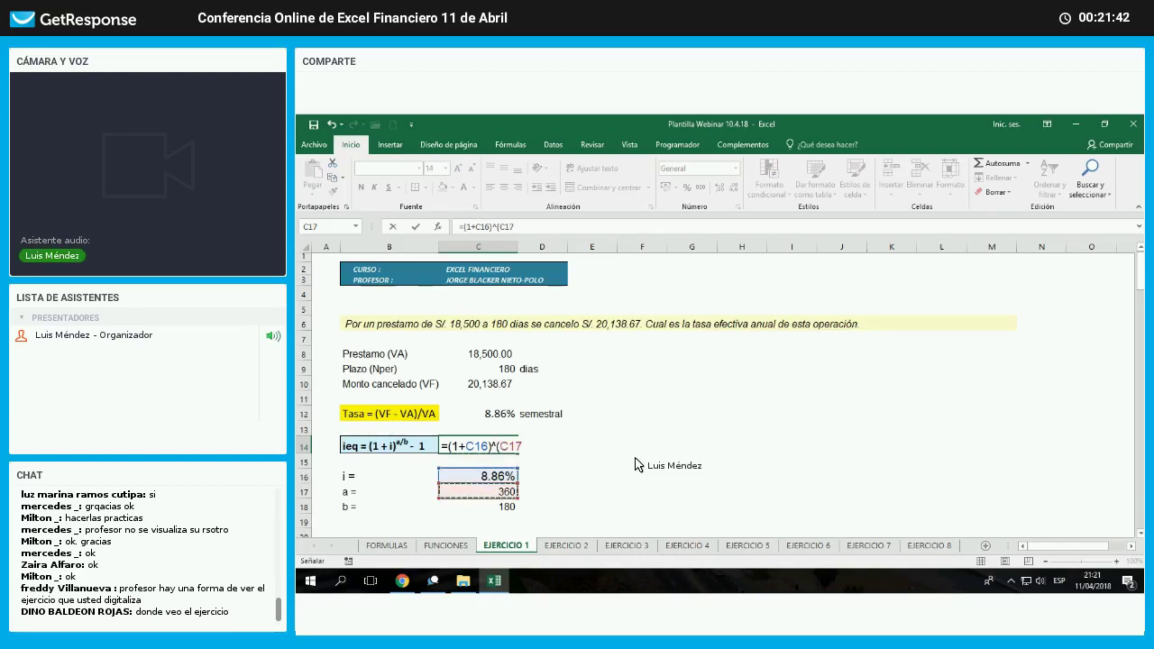
type("/")
key("Down")
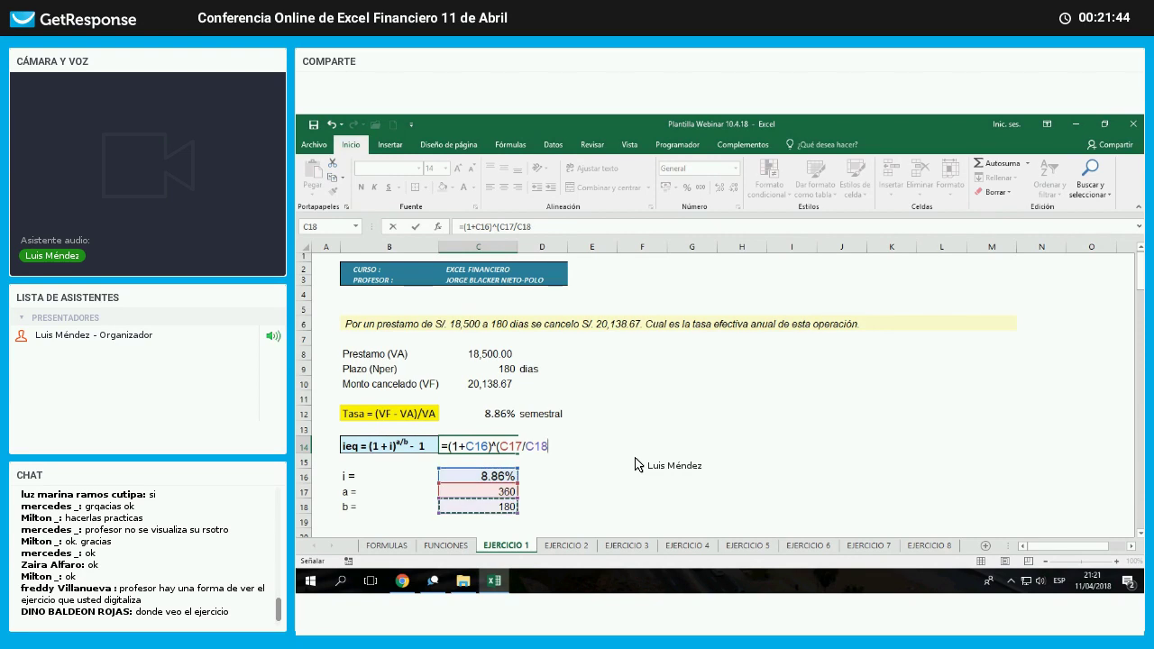
type(")-1")
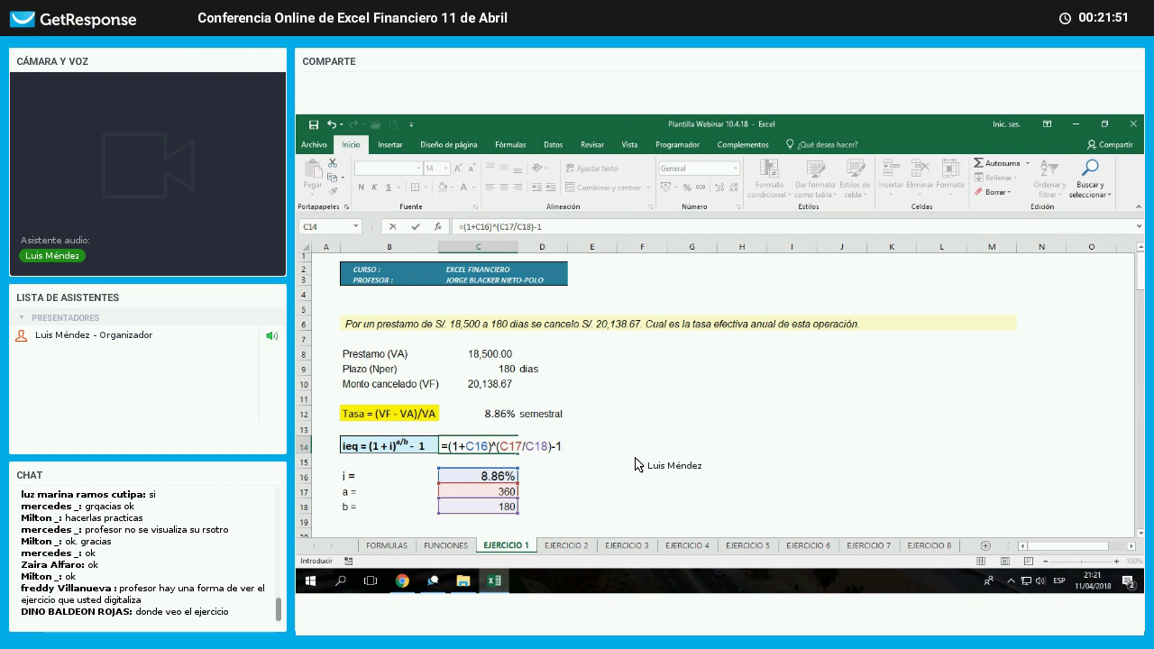
key("Tab")
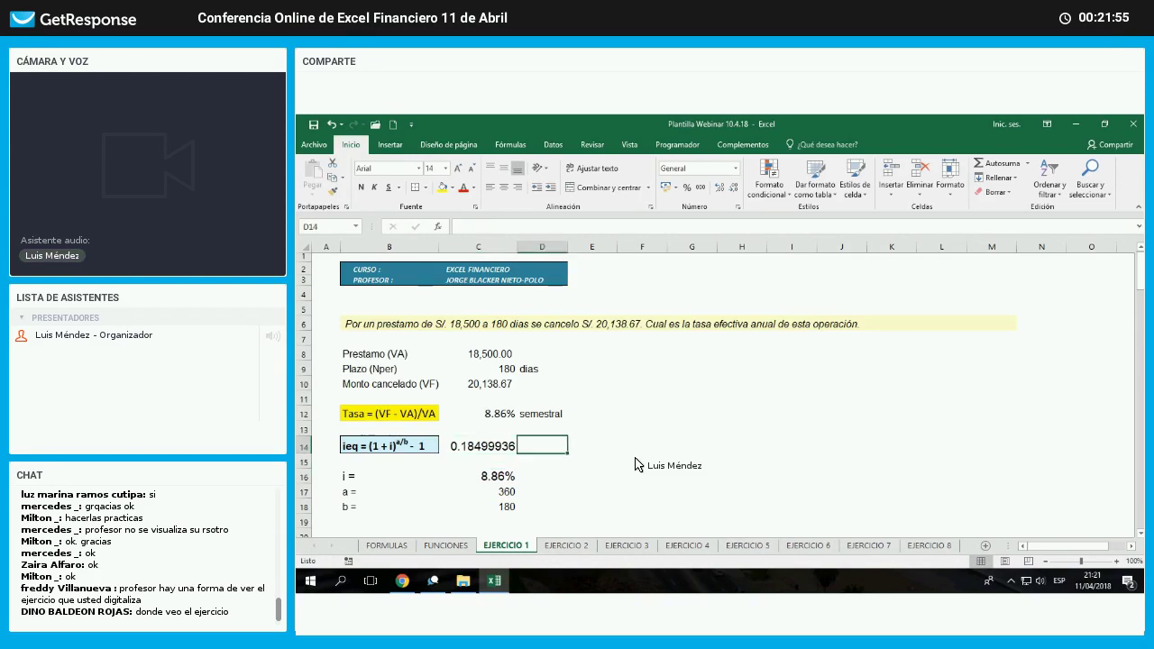
type("anual")
key("Return")
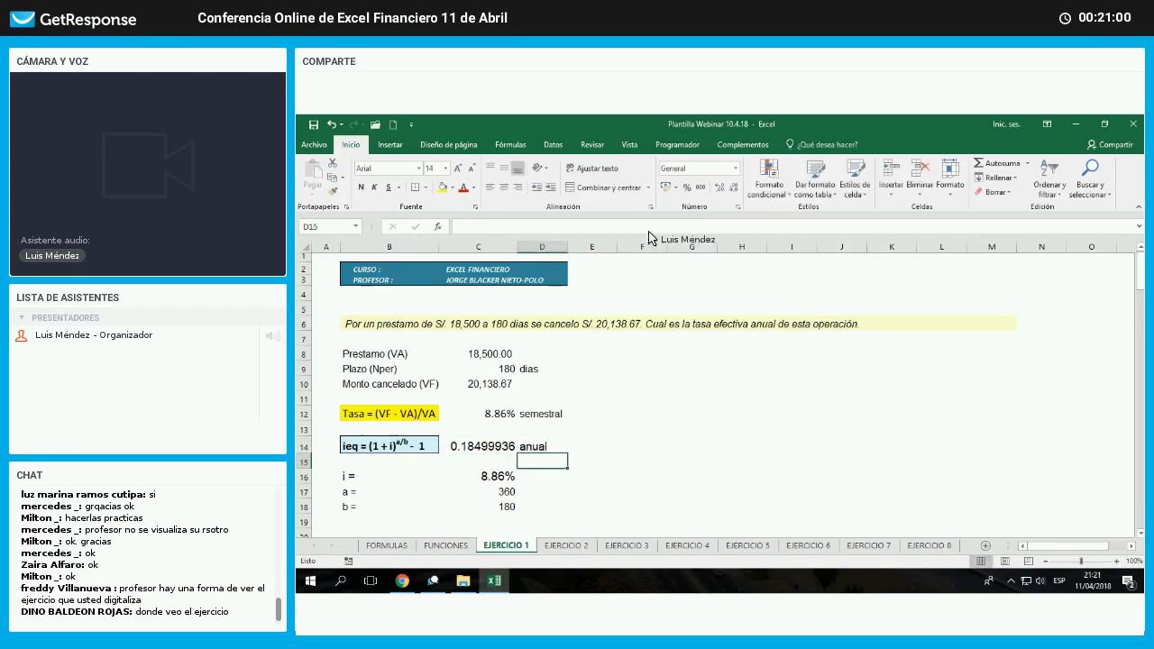
- Format the rate in C14 as a bold percentage with two decimals
key("Up")
key("Left")
left_click(687, 187)
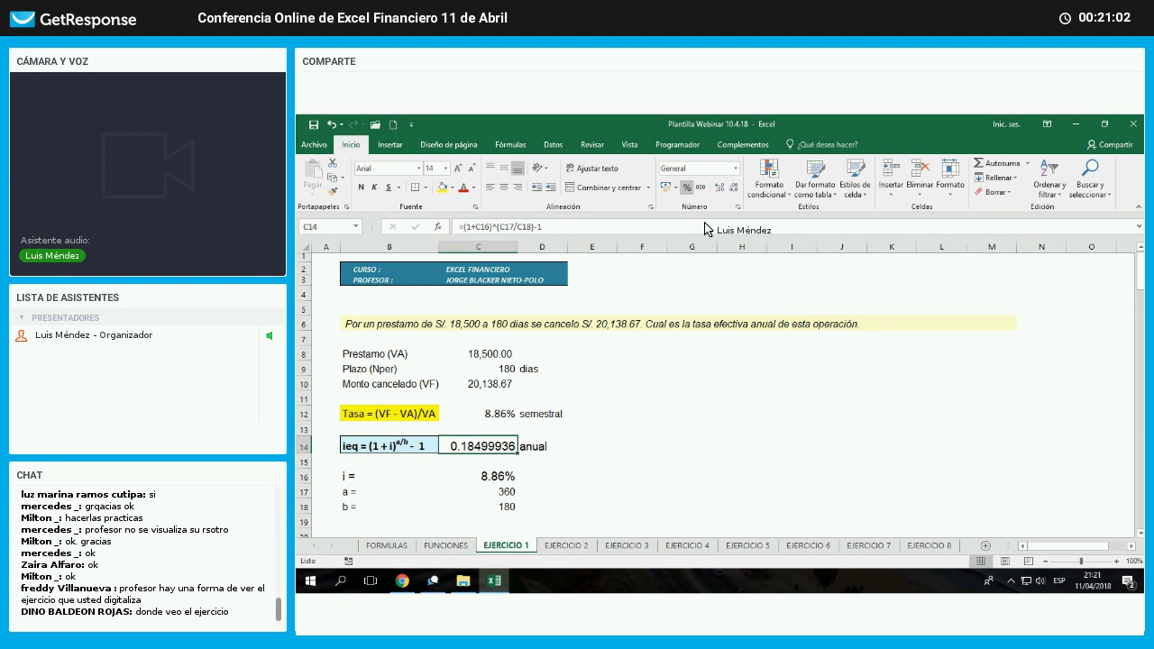
left_click(719, 186)
left_click(719, 187)
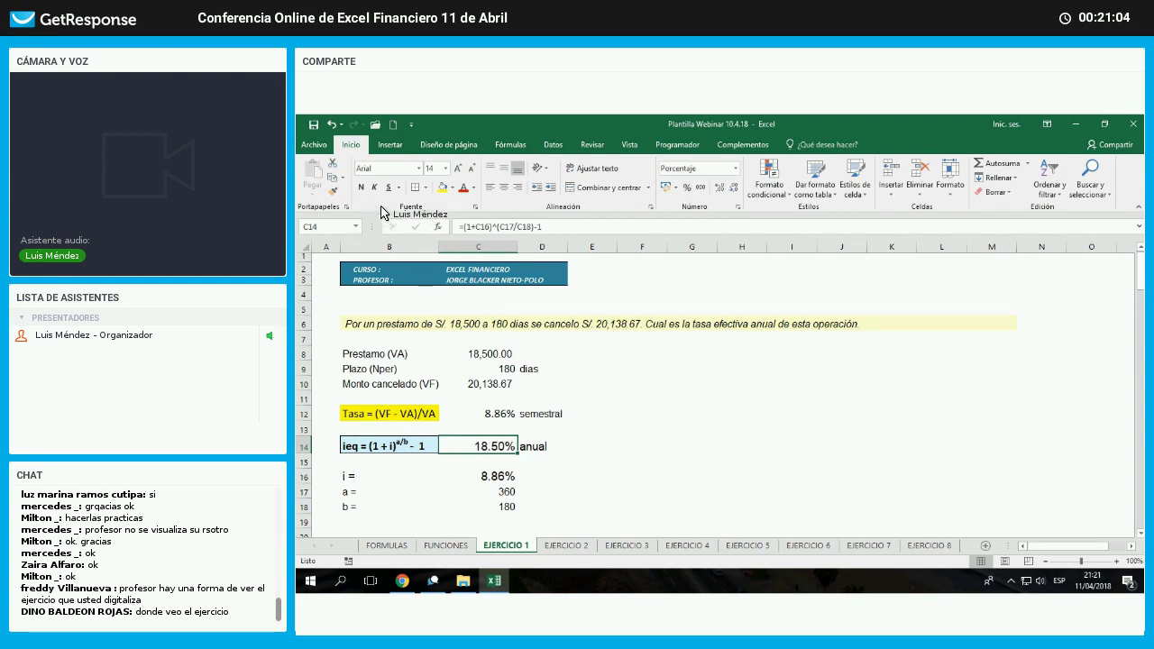
left_click(687, 402)
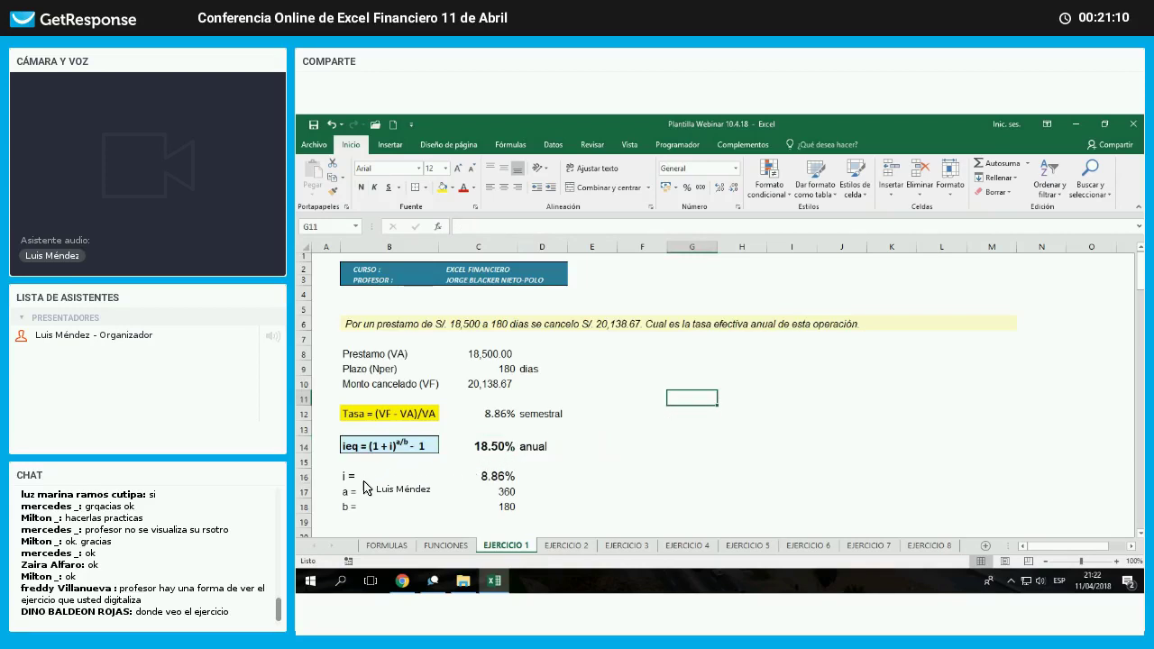
- Shade the i, a and b inputs in B16:C18 with a light blue fill
left_click_drag(347, 476, 510, 506)
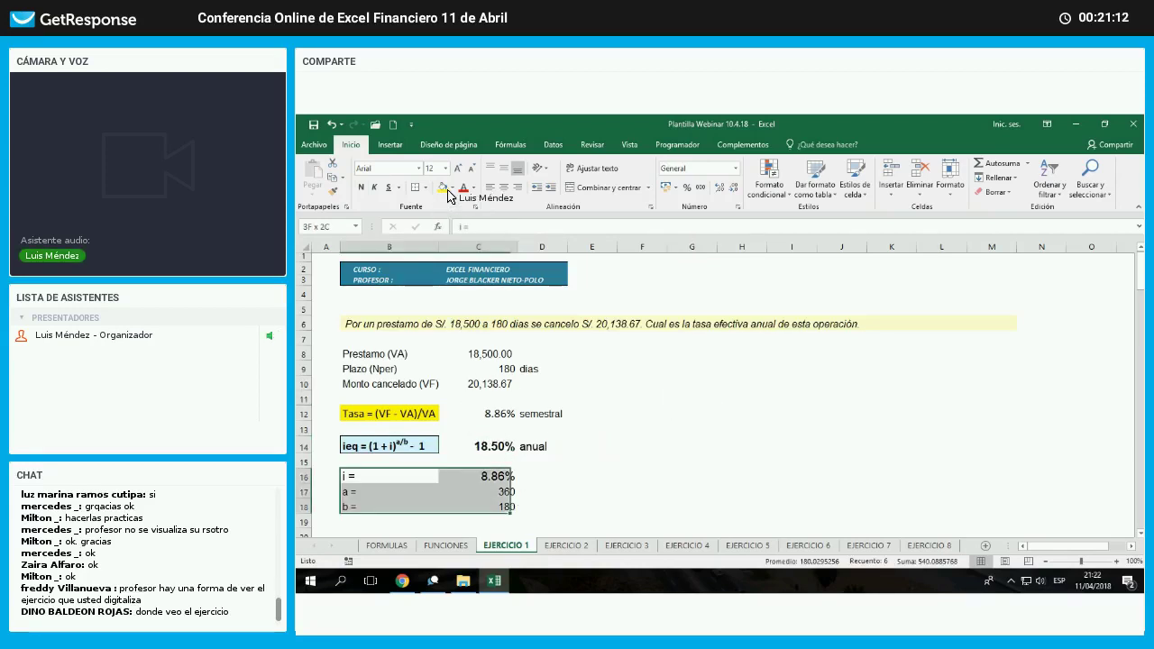
left_click(452, 188)
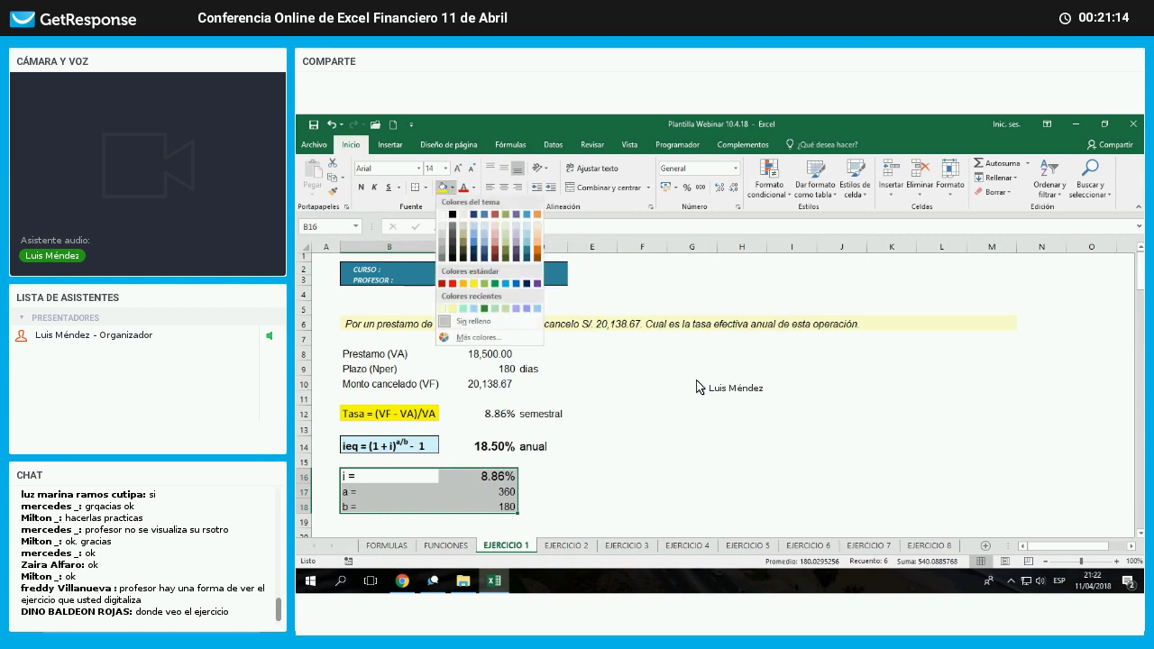
left_click(718, 406)
left_click(717, 401)
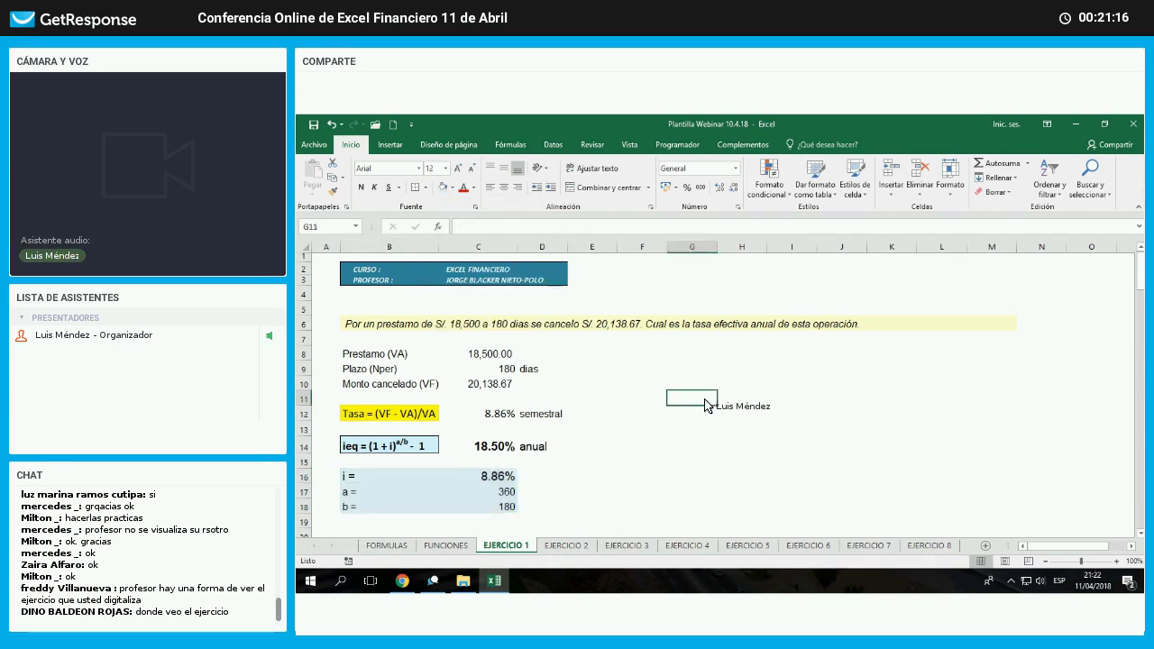
- Reduce the font size of the i row in B16:C16 to match the a and b rows
left_click(359, 478)
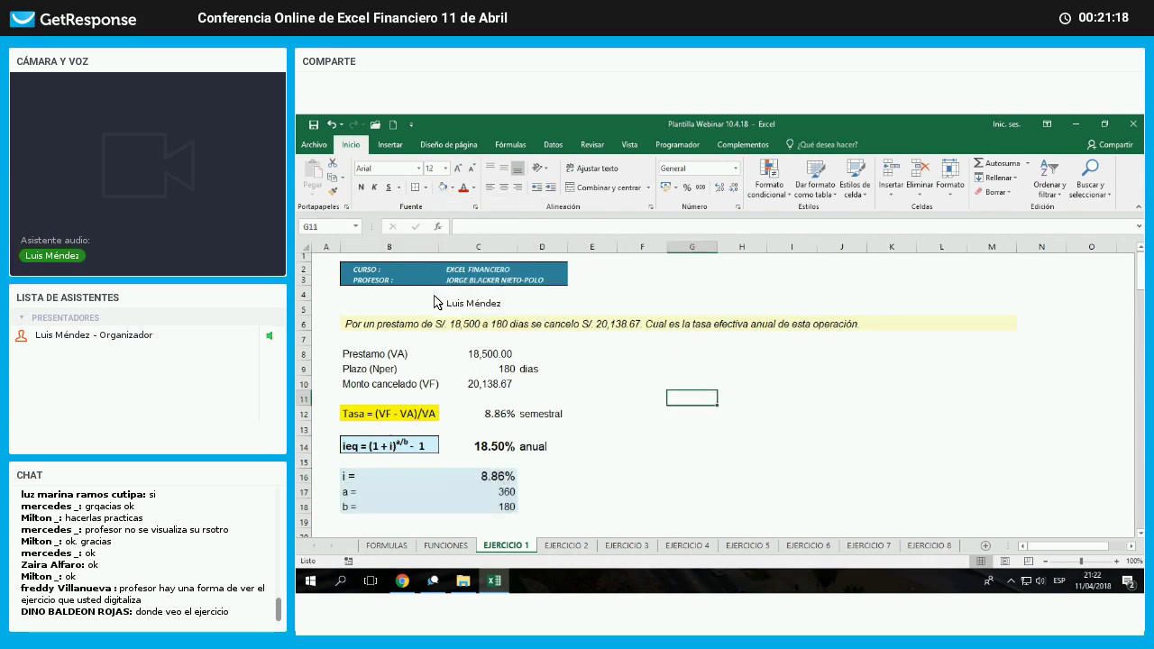
key("shift+Right")
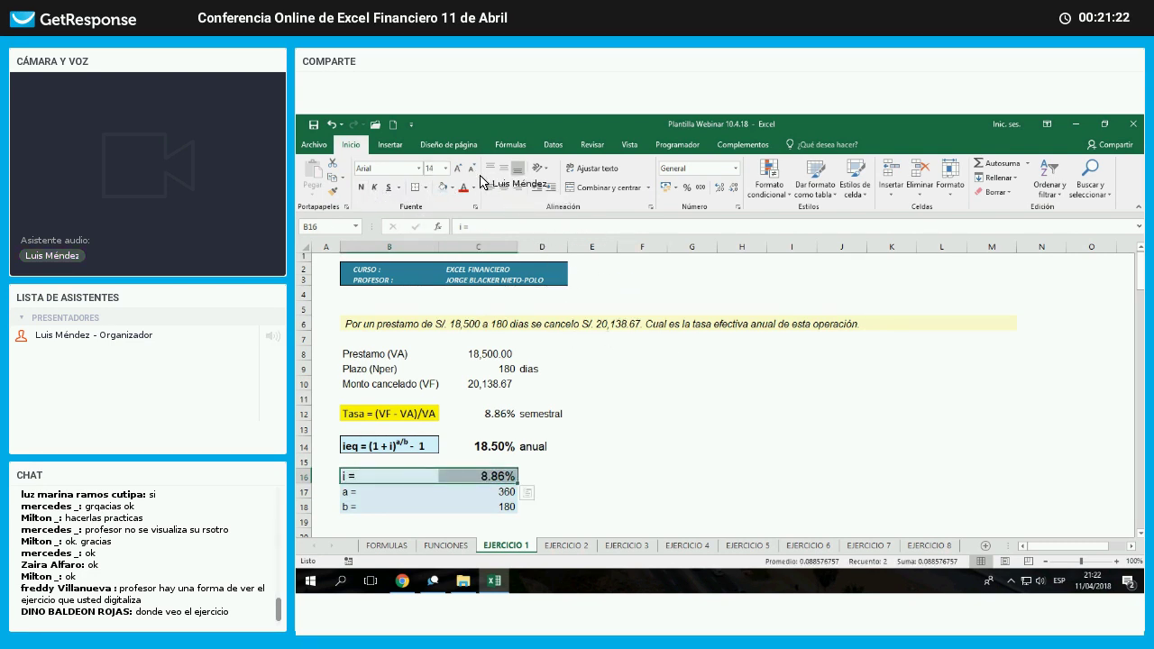
left_click(722, 428)
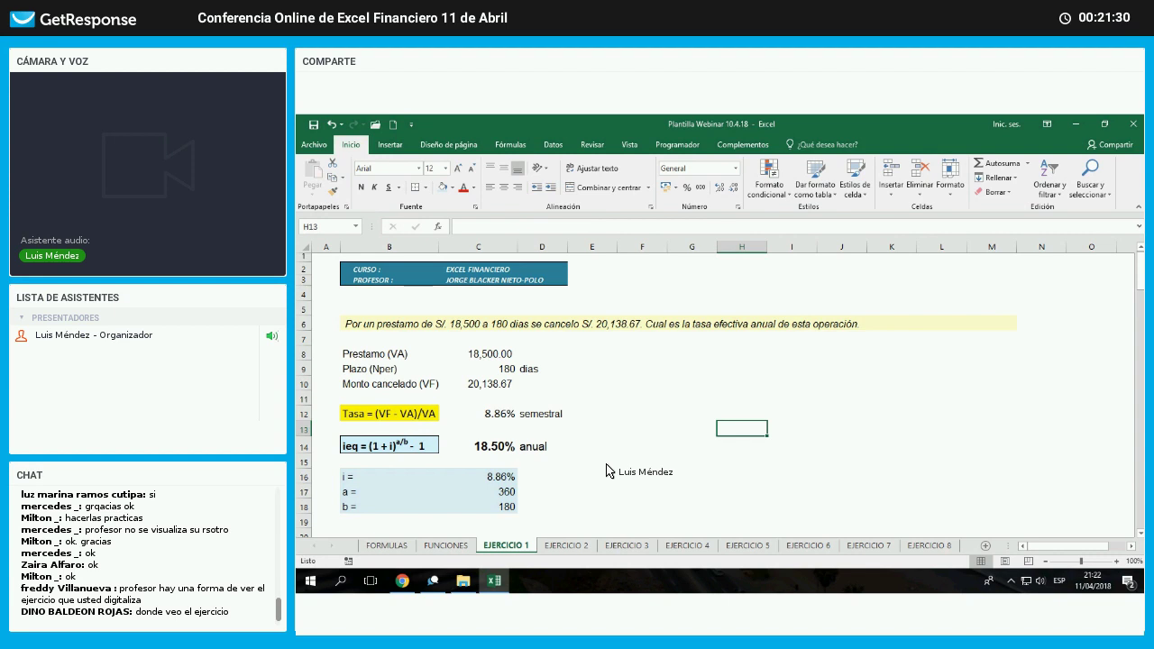
- On the EJERCICIO 2 sheet, draw a timeline by giving C10:G10 a thick bottom border
left_click(479, 447)
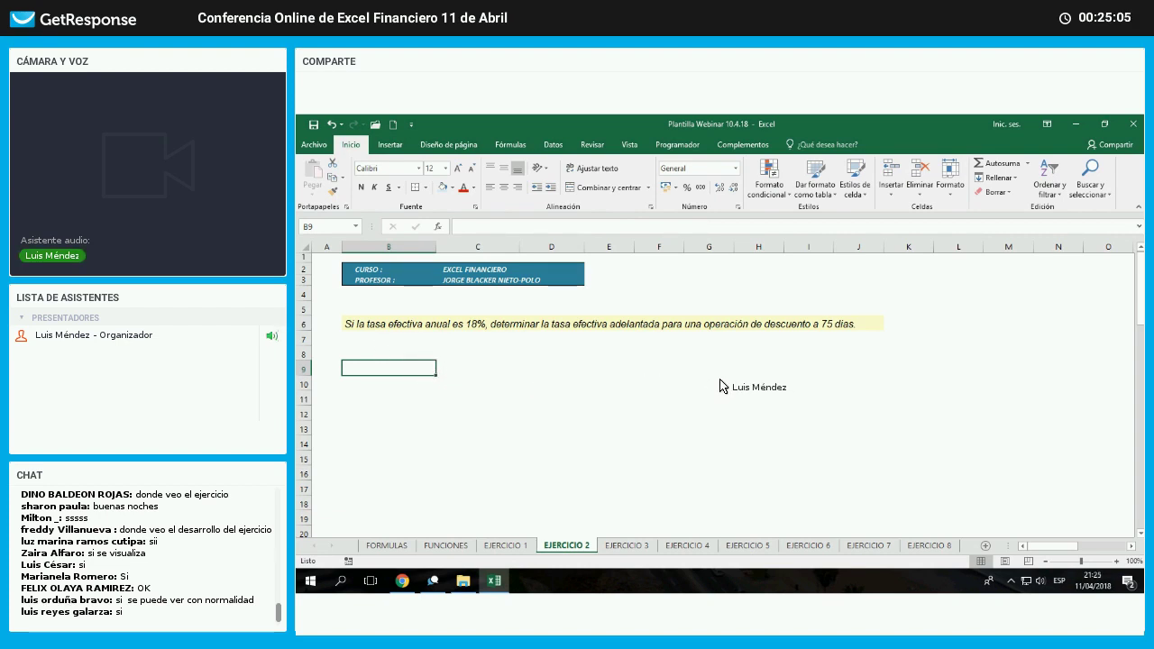
left_click_drag(477, 383, 709, 384)
left_click(425, 188)
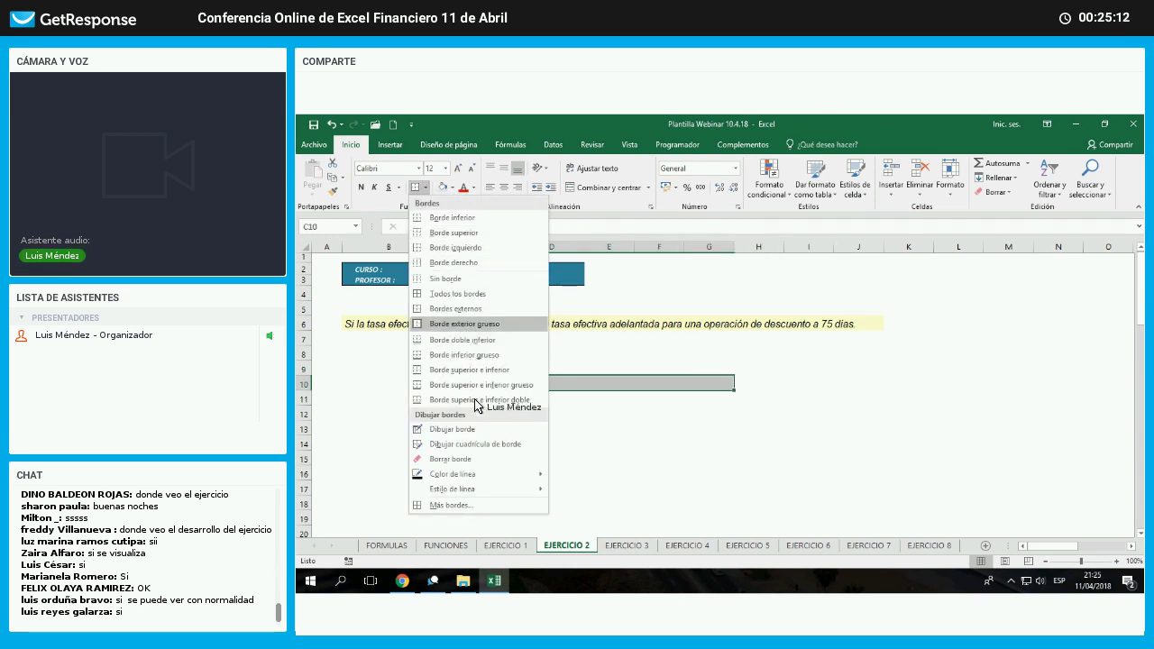
left_click(463, 354)
left_click(477, 443)
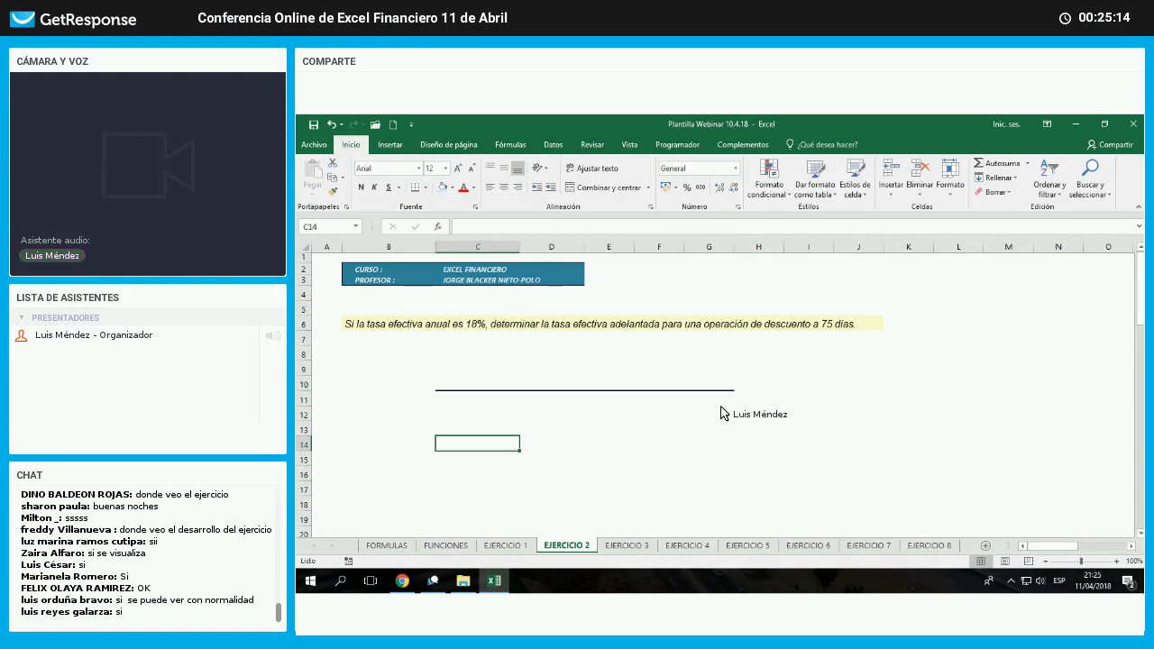
- Enter the 75-day term as 75 in G11 under the timeline's end
left_click(730, 405)
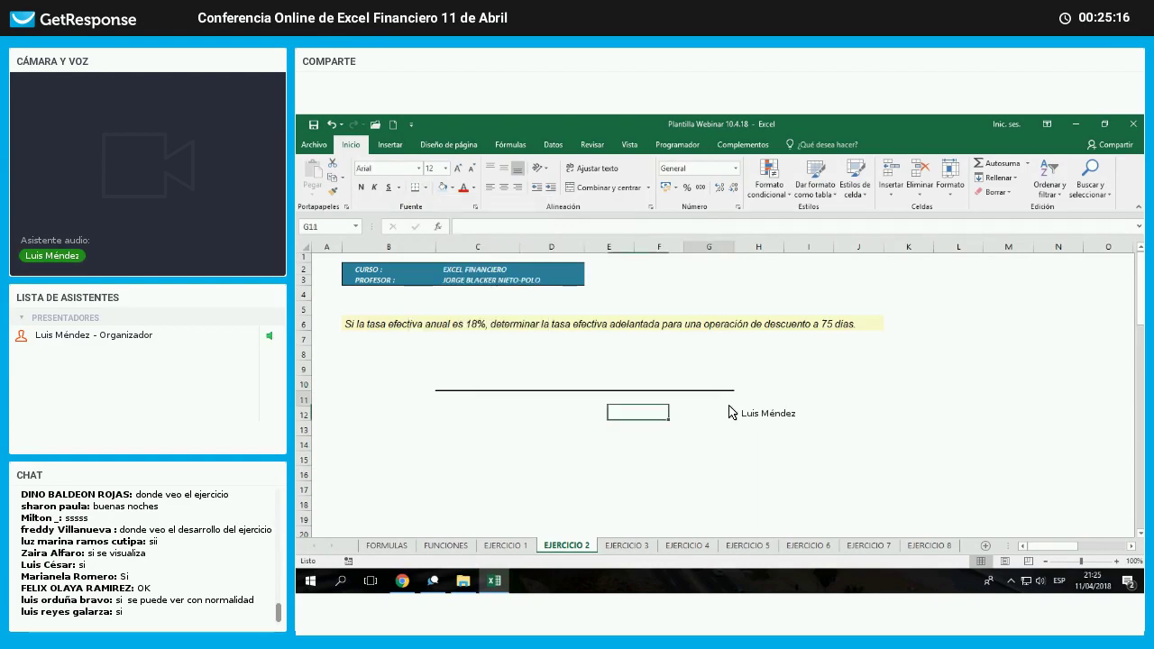
type("75")
key("Right")
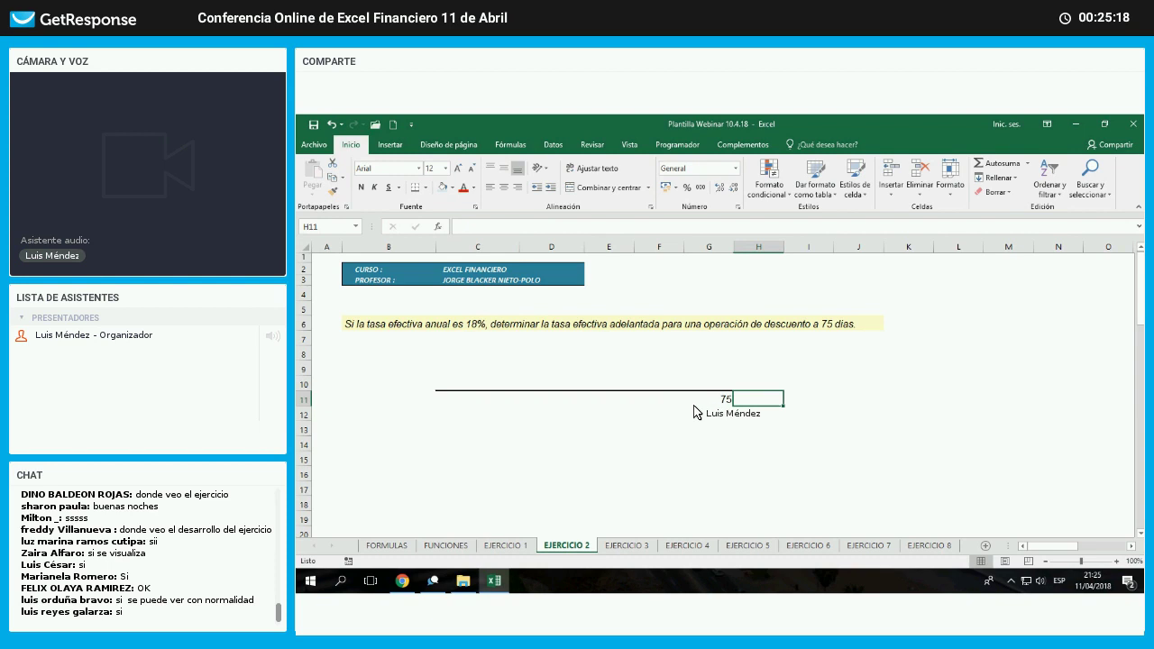
- Enter the unit dias in H11 and draw a vertical arrow about 1.4 cm tall rising from the timeline's 75-day end
type("dias")
key("Return")
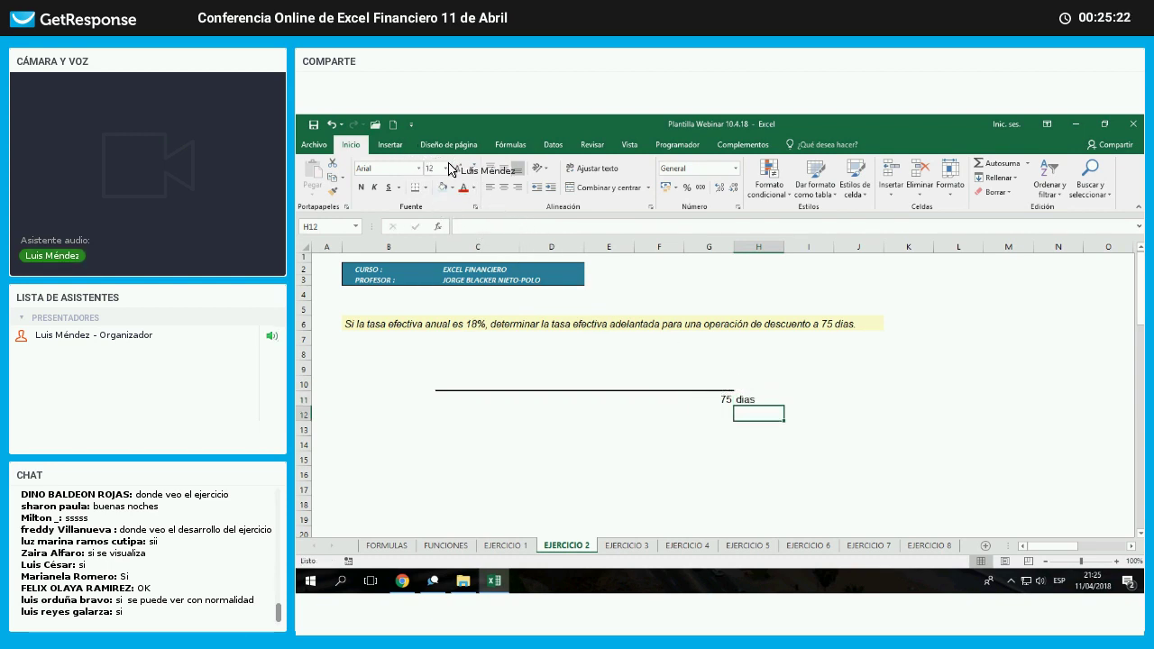
key("Up")
key("Up")
key("Left")
left_click(390, 145)
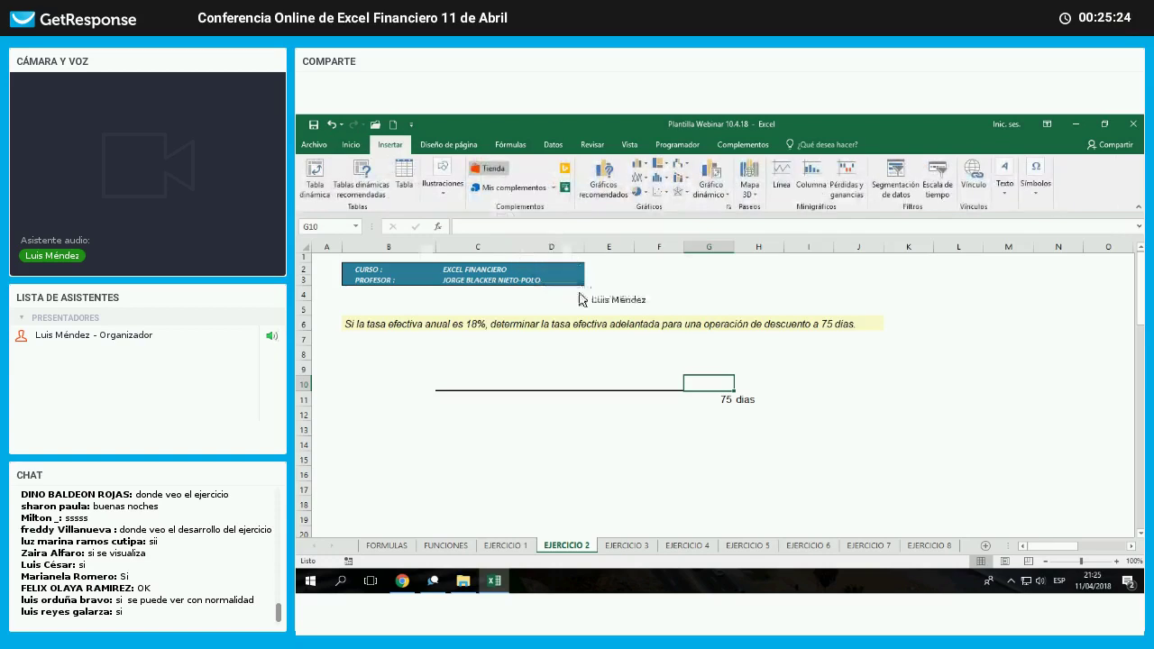
left_click(442, 178)
left_click(505, 236)
left_click(525, 276)
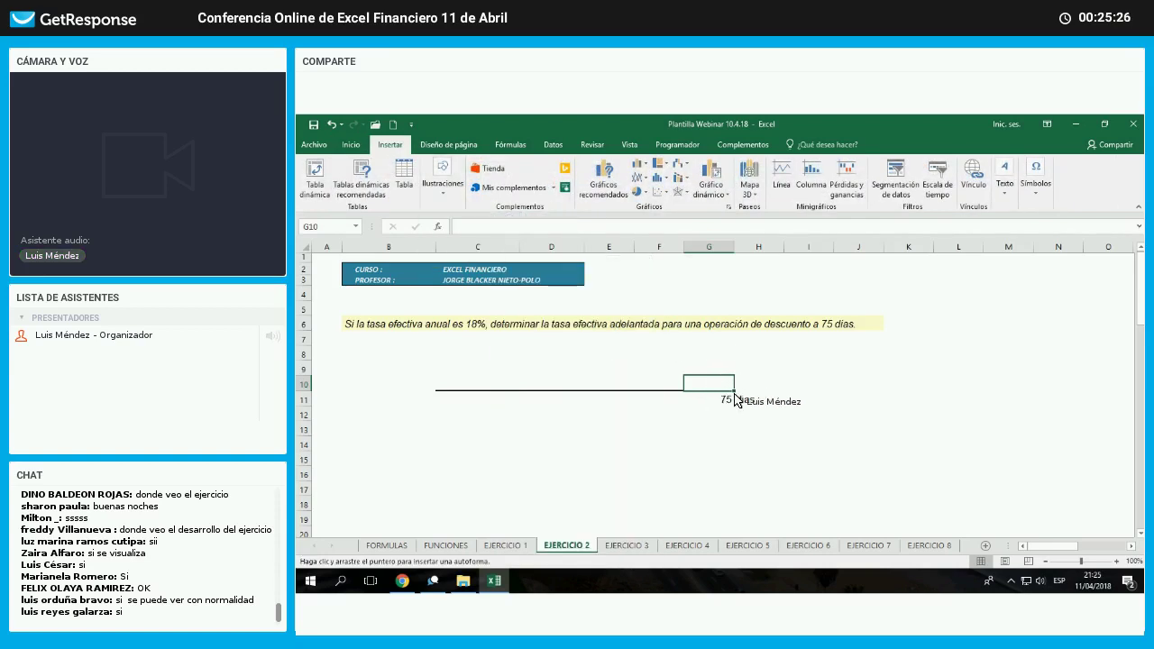
left_click_drag(735, 386, 735, 368)
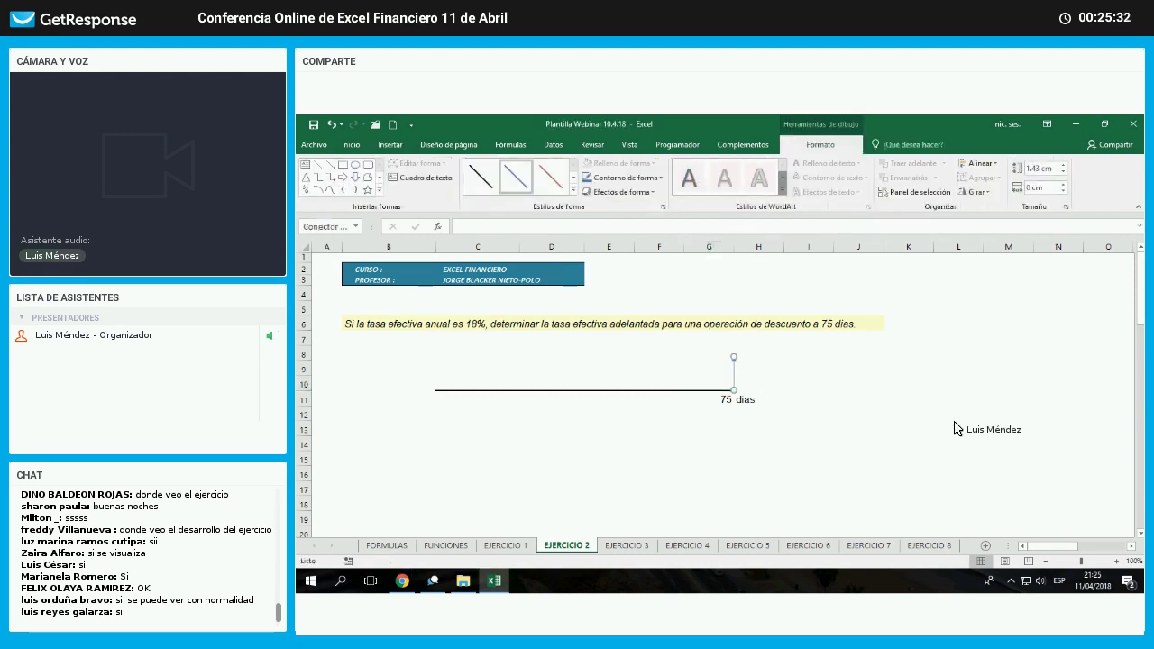
key("Escape")
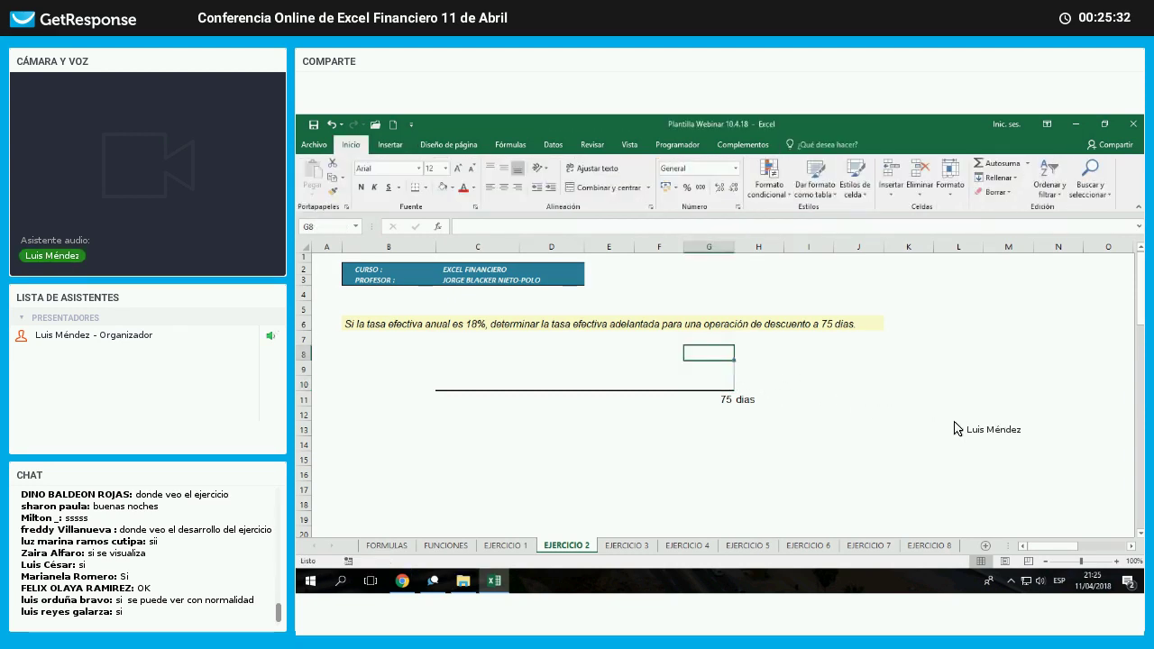
left_click(845, 462)
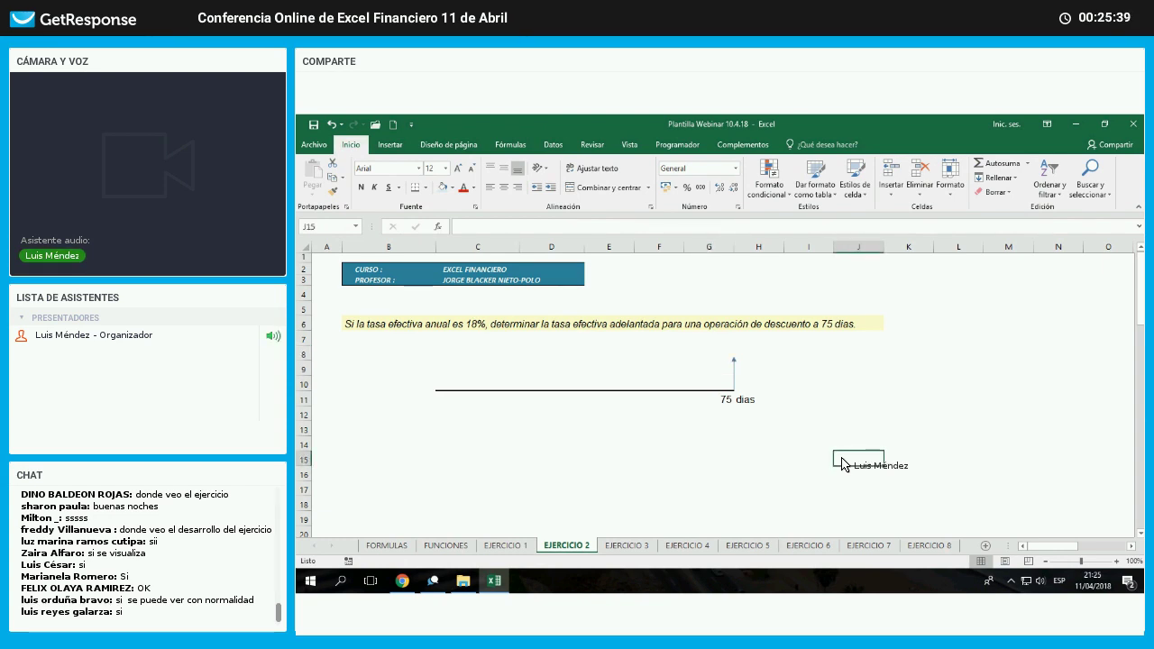
- Shade G8 above the arrow at the timeline's end with a light orange fill
left_click(707, 358)
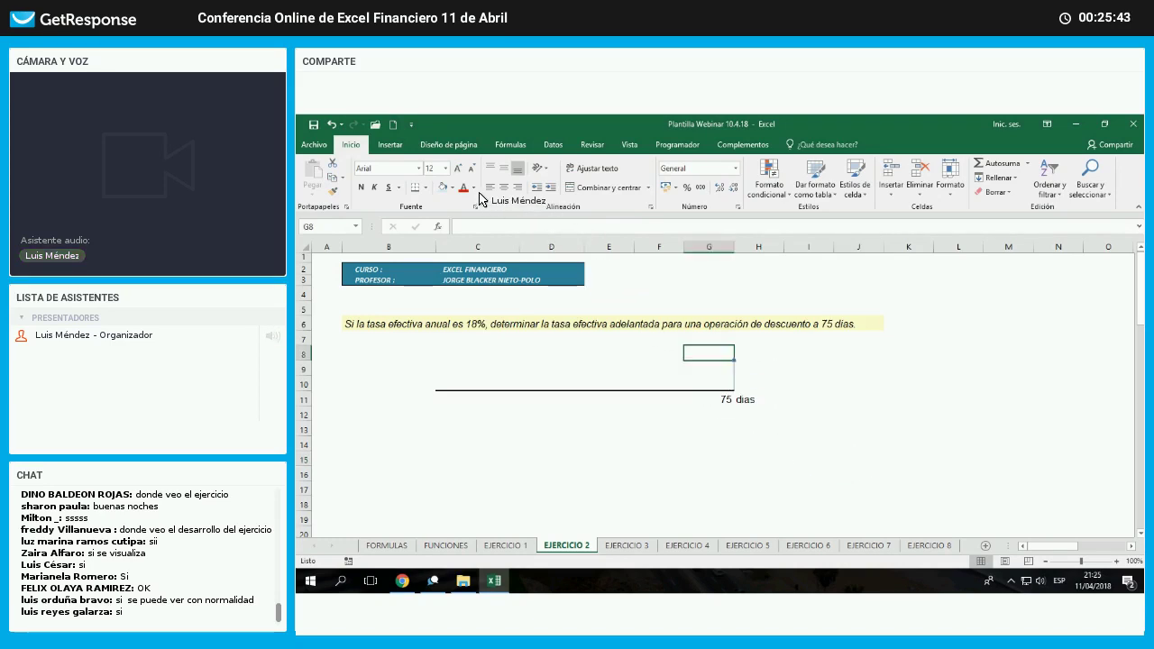
left_click(452, 188)
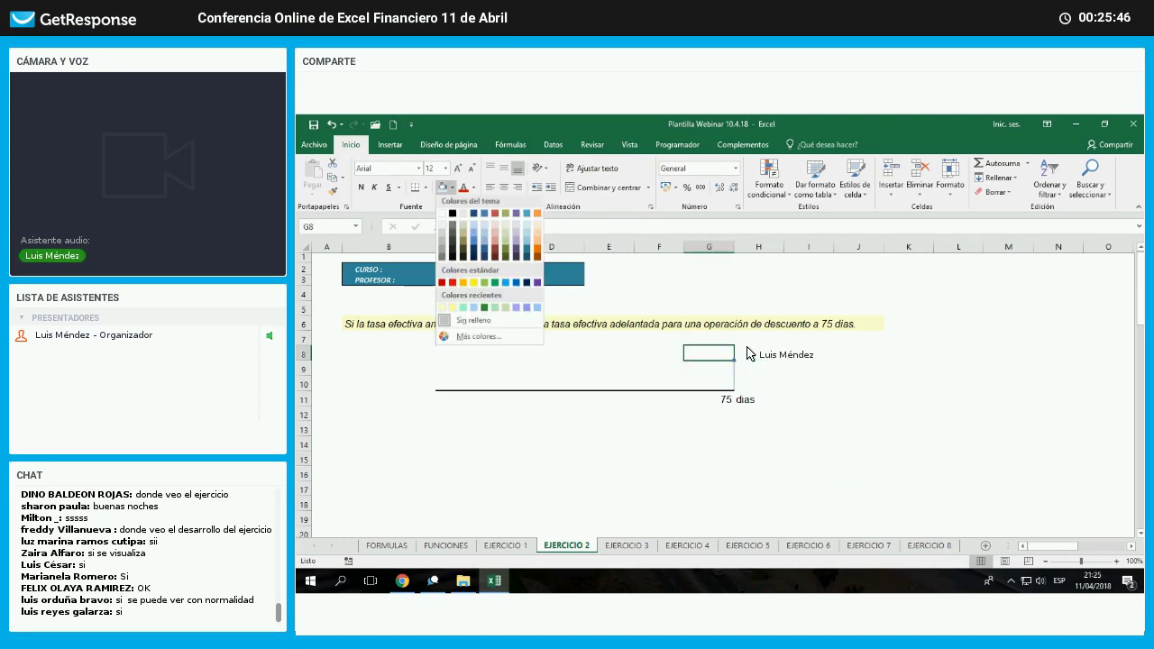
left_click(538, 236)
left_click(858, 399)
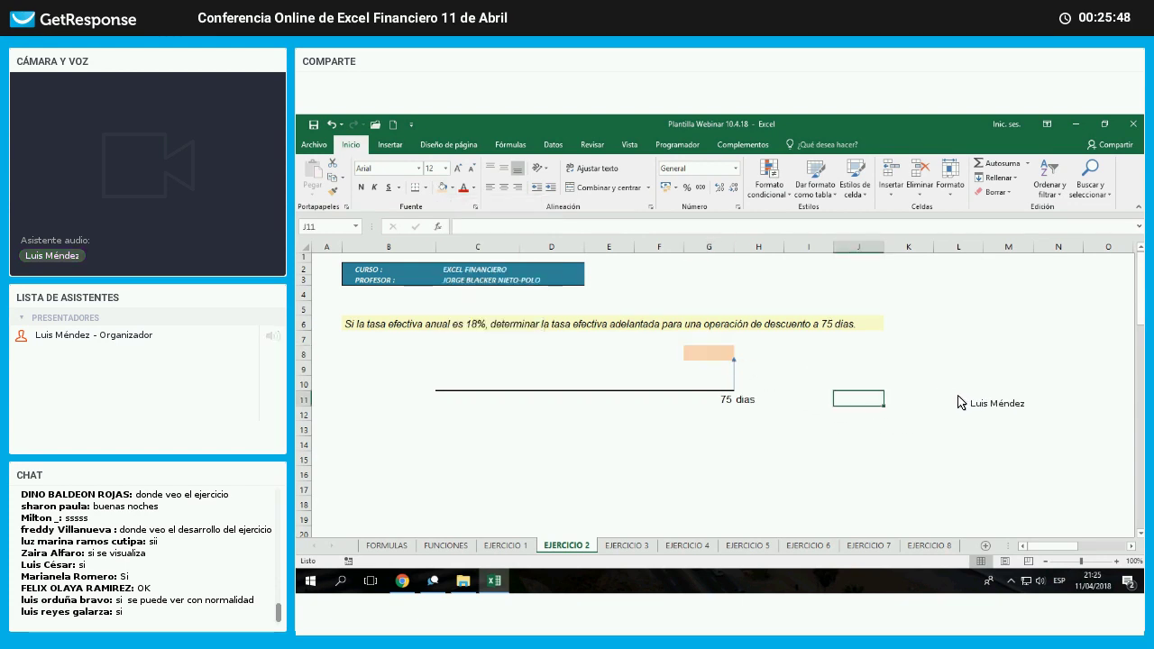
- Enter the label Monto a cobrar in G8 and extend its light orange fill across H8
left_click(709, 353)
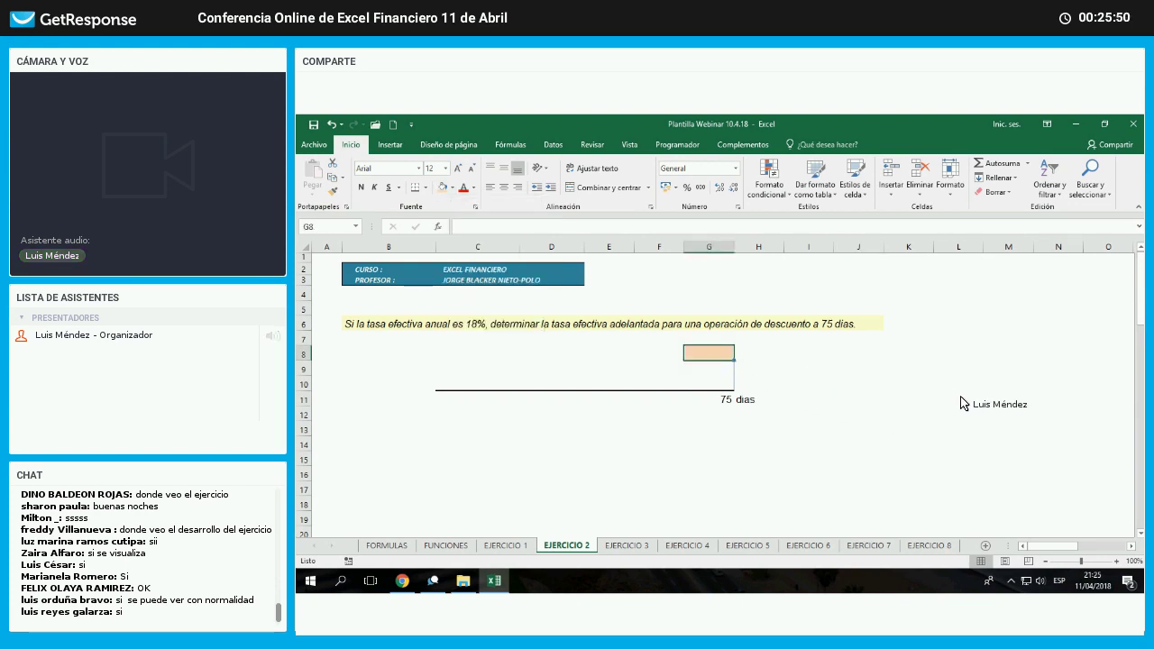
type("Monto a")
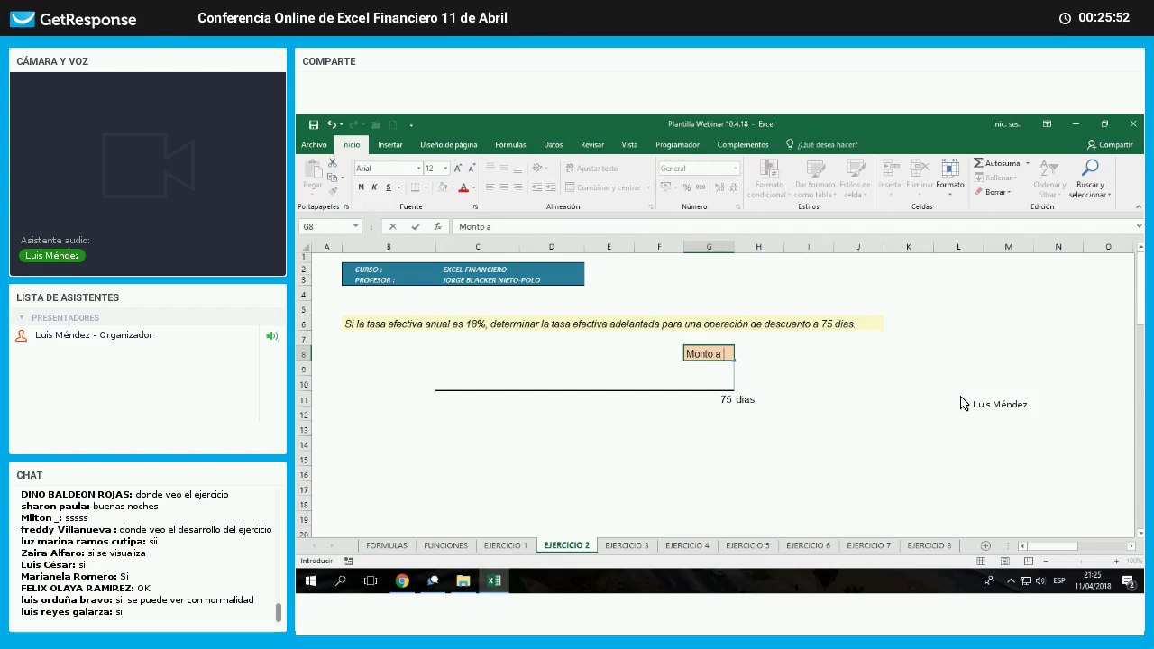
type(" paga")
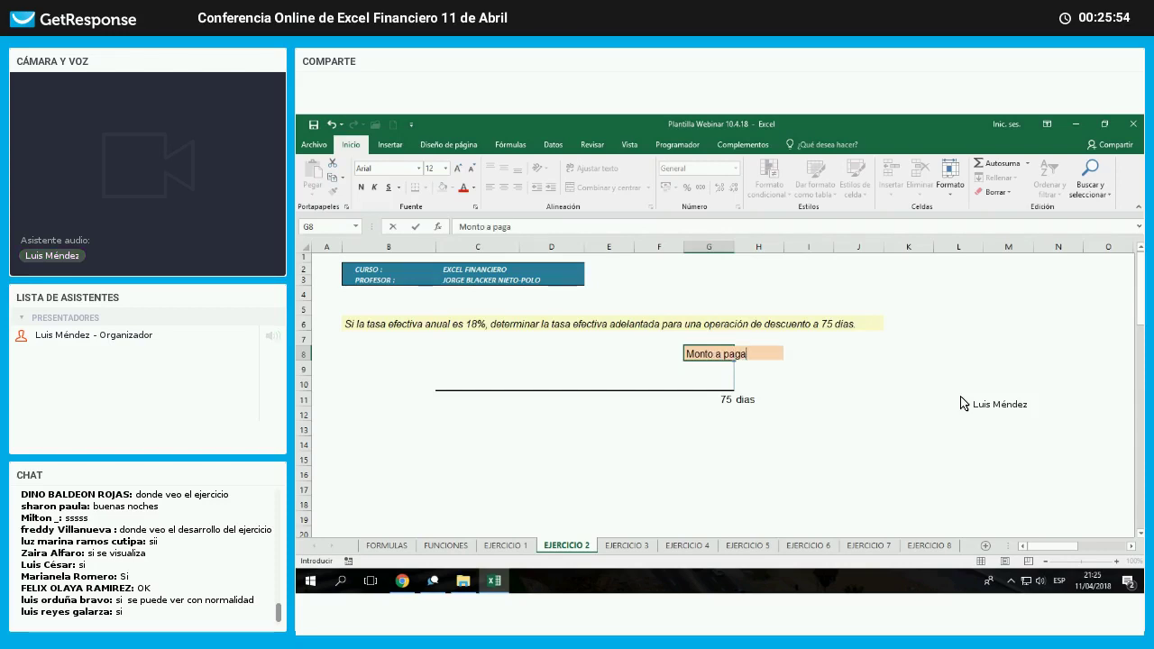
key("BackSpace")
key("BackSpace")
key("BackSpace")
key("BackSpace")
type("co")
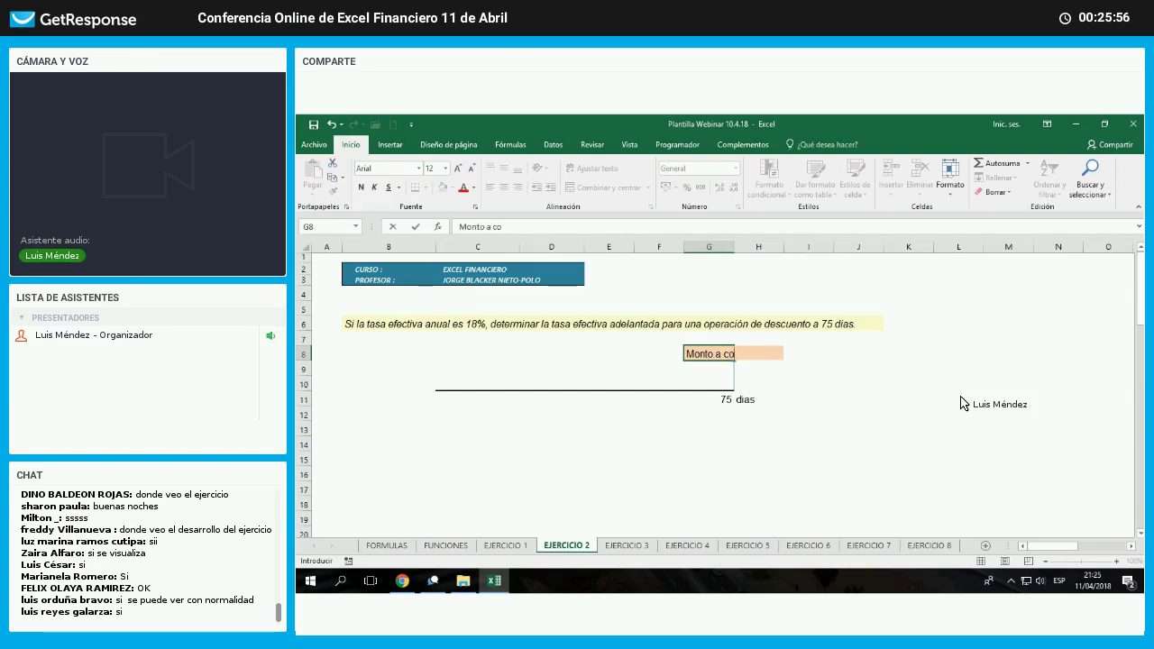
type("brar")
key("Return")
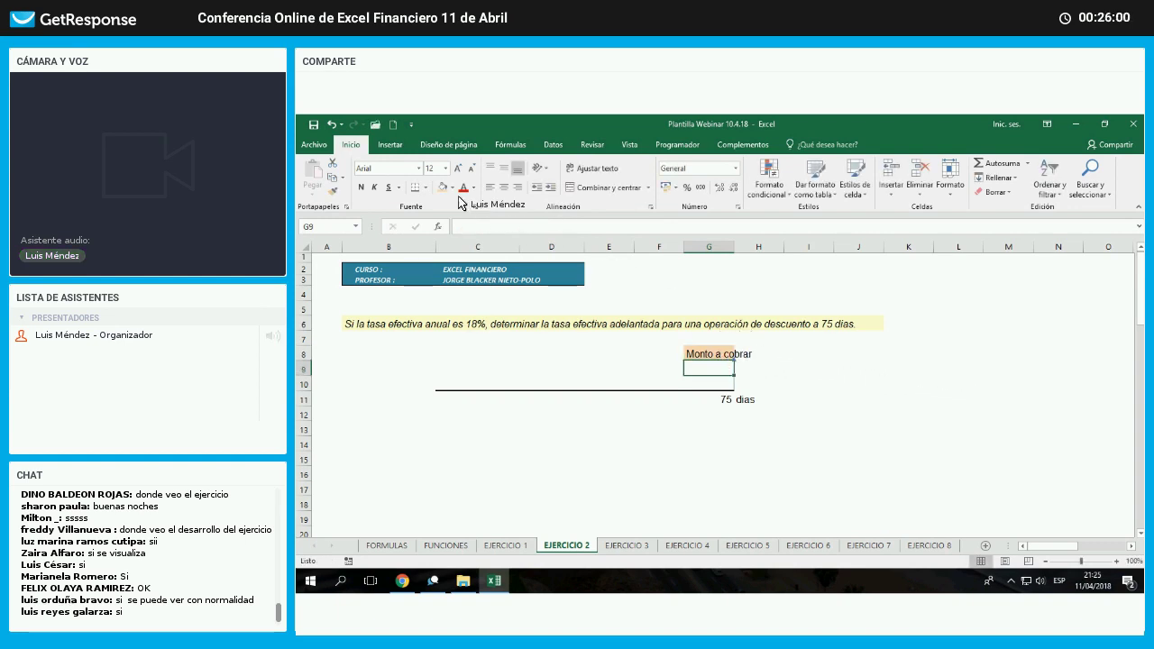
left_click_drag(712, 353, 762, 354)
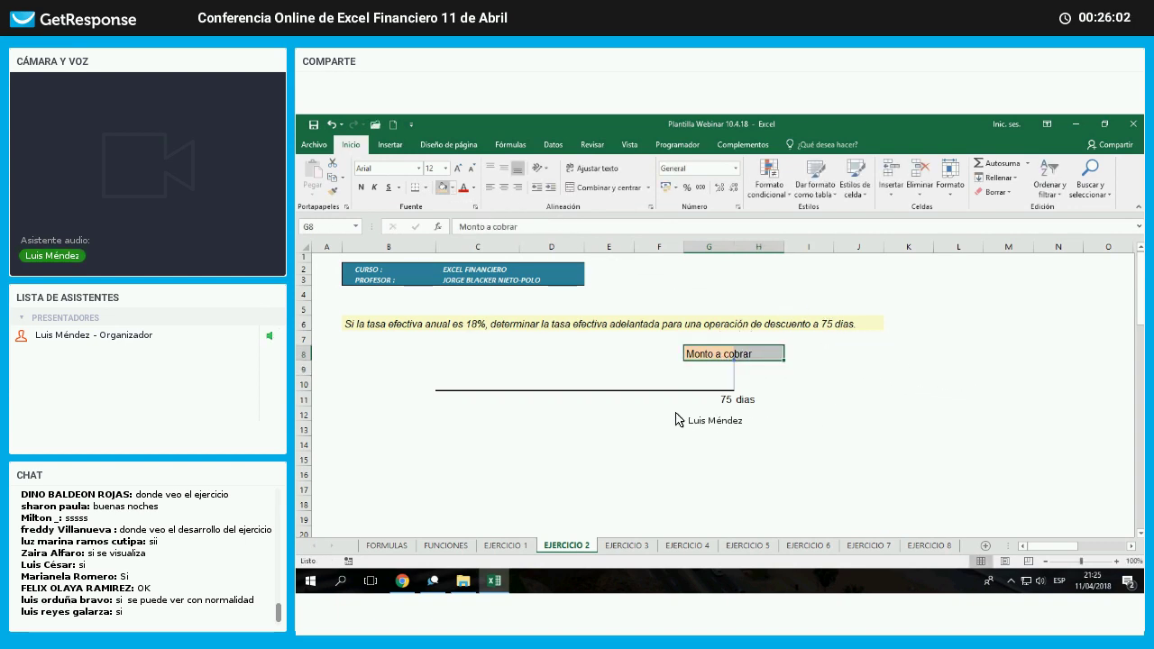
left_click(859, 353)
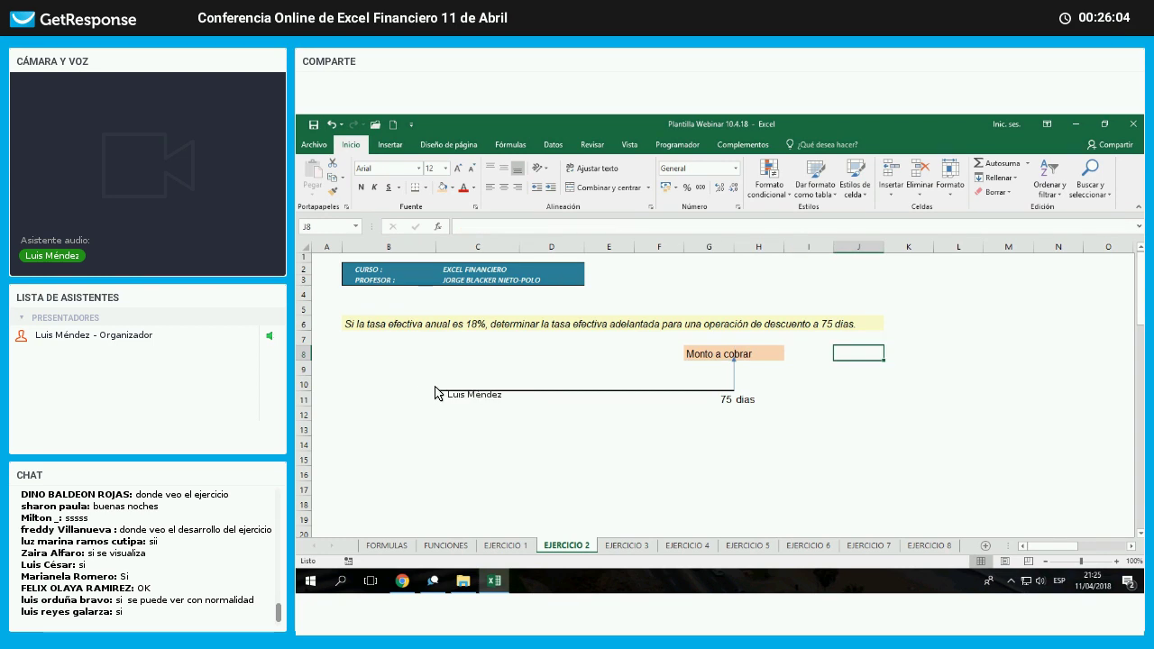
- Copy the upward arrow and place the duplicate at the start of the timeline, on the edge of column C
left_click(735, 372)
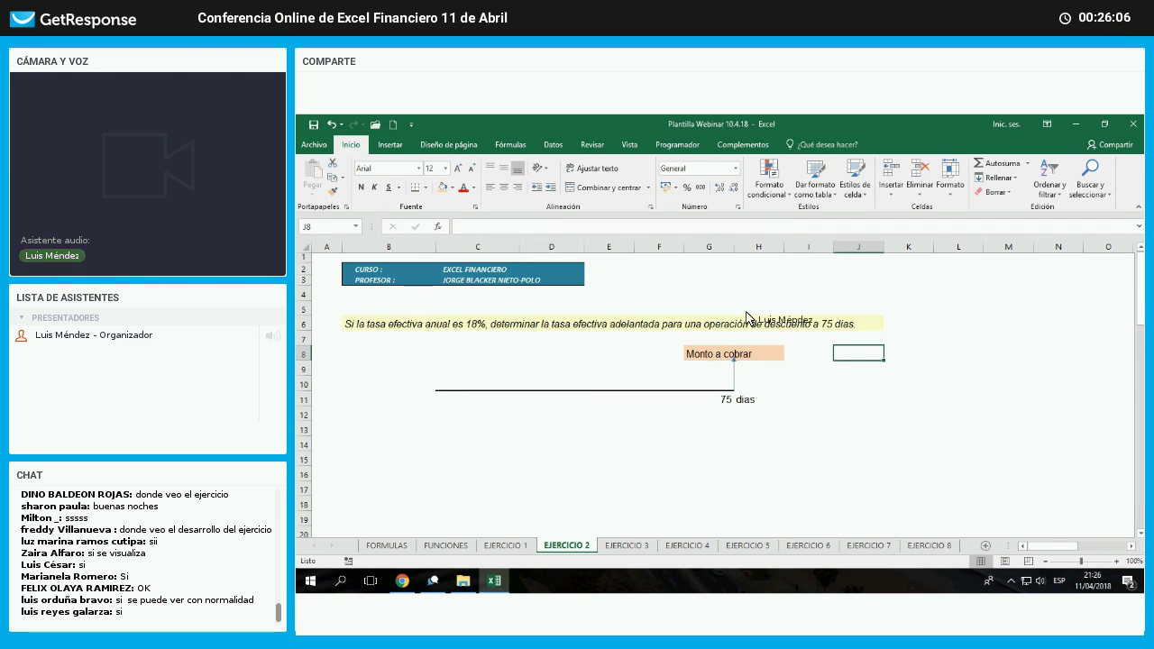
right_click(735, 377)
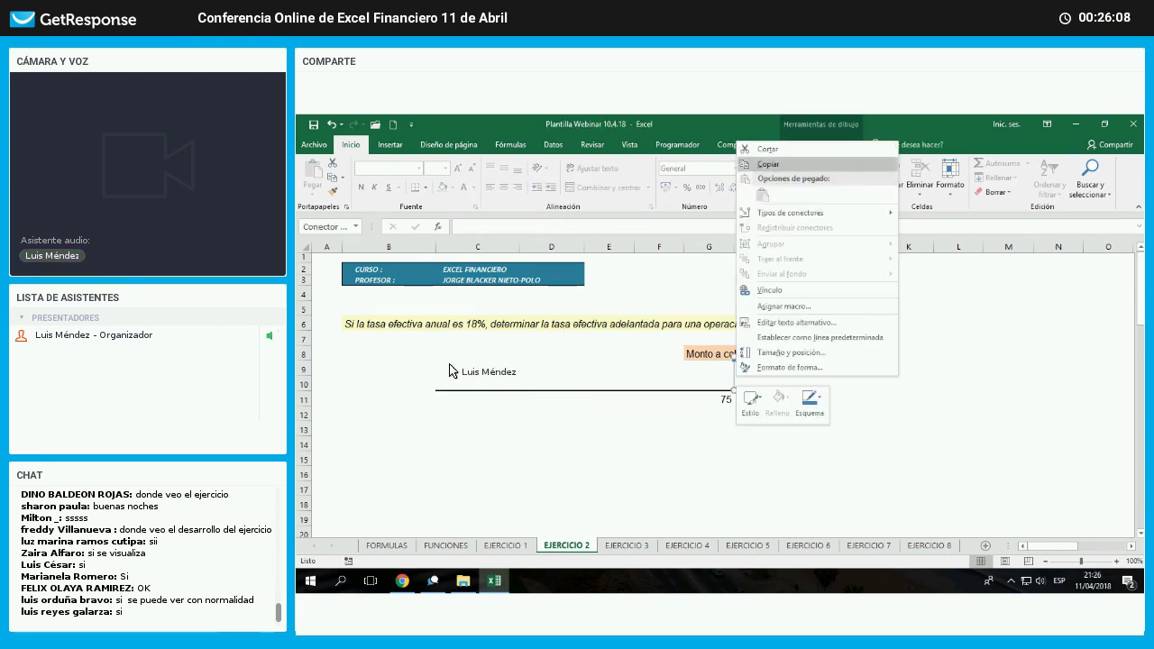
left_click(772, 165)
right_click(450, 371)
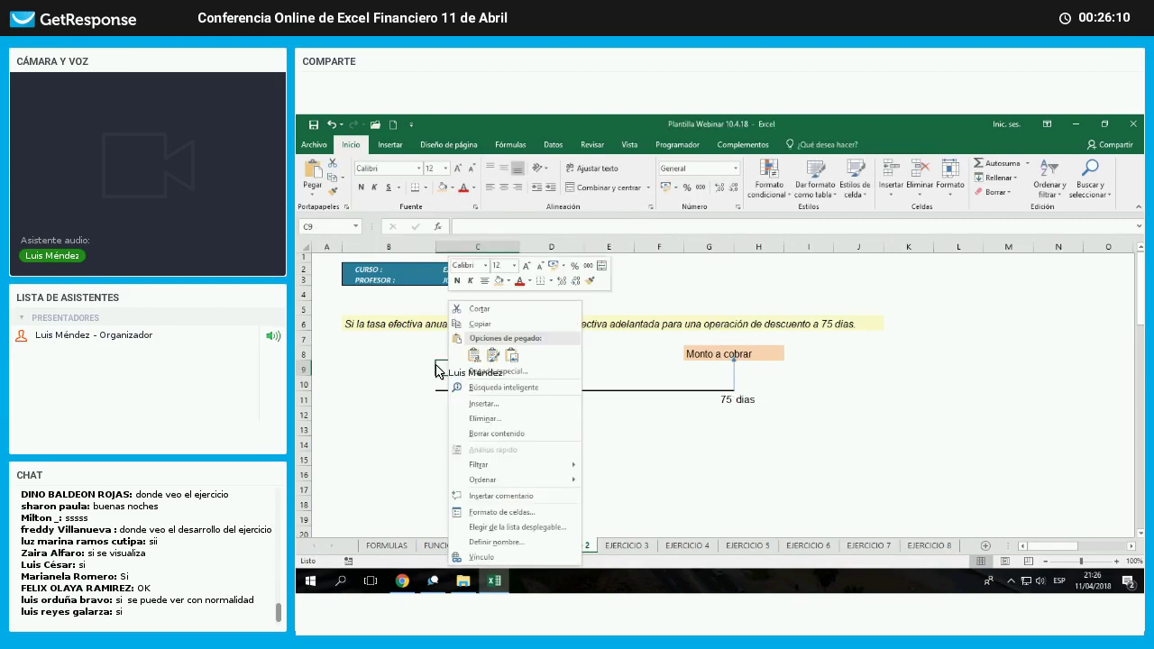
left_click(474, 355)
left_click(437, 382)
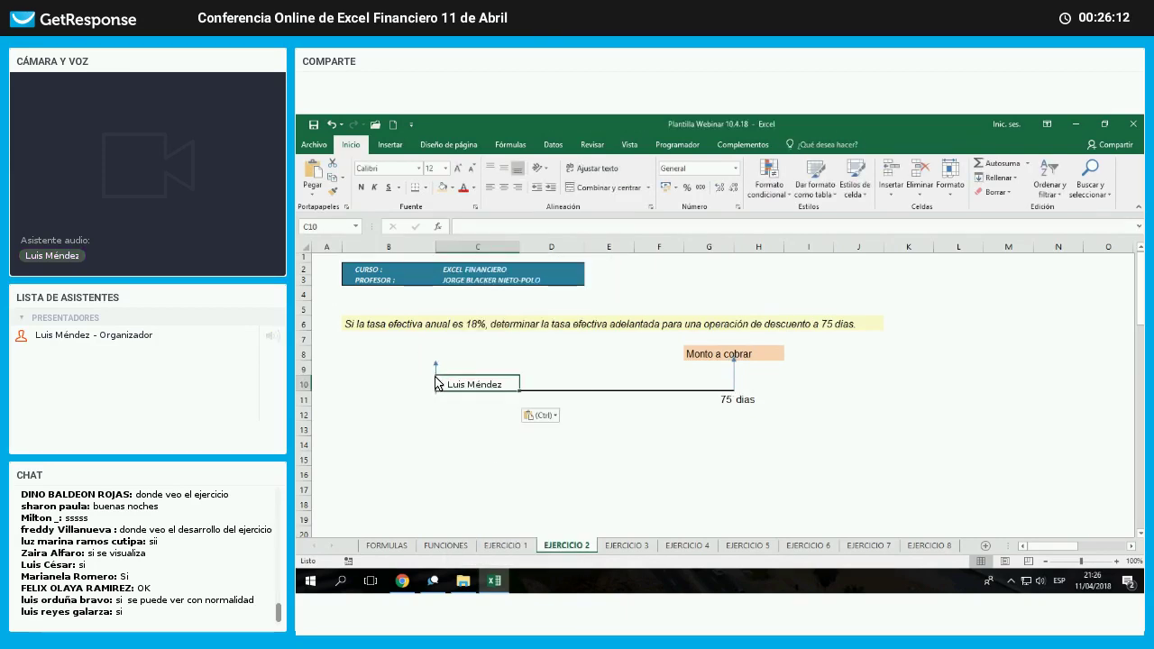
left_click(436, 380)
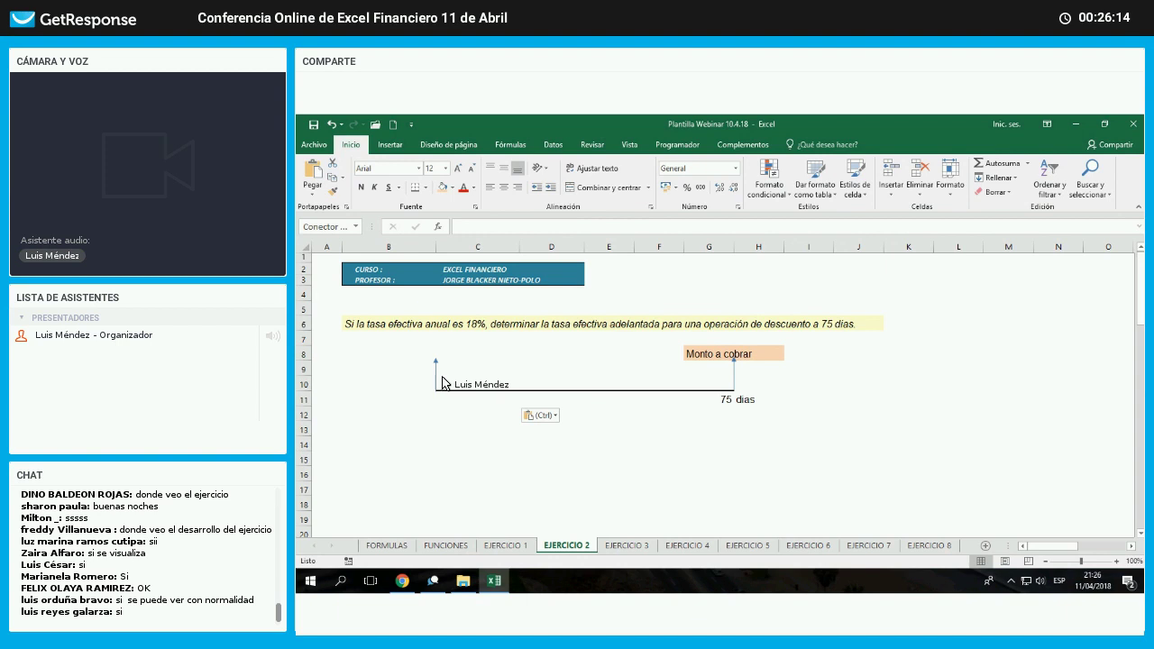
left_click(682, 441)
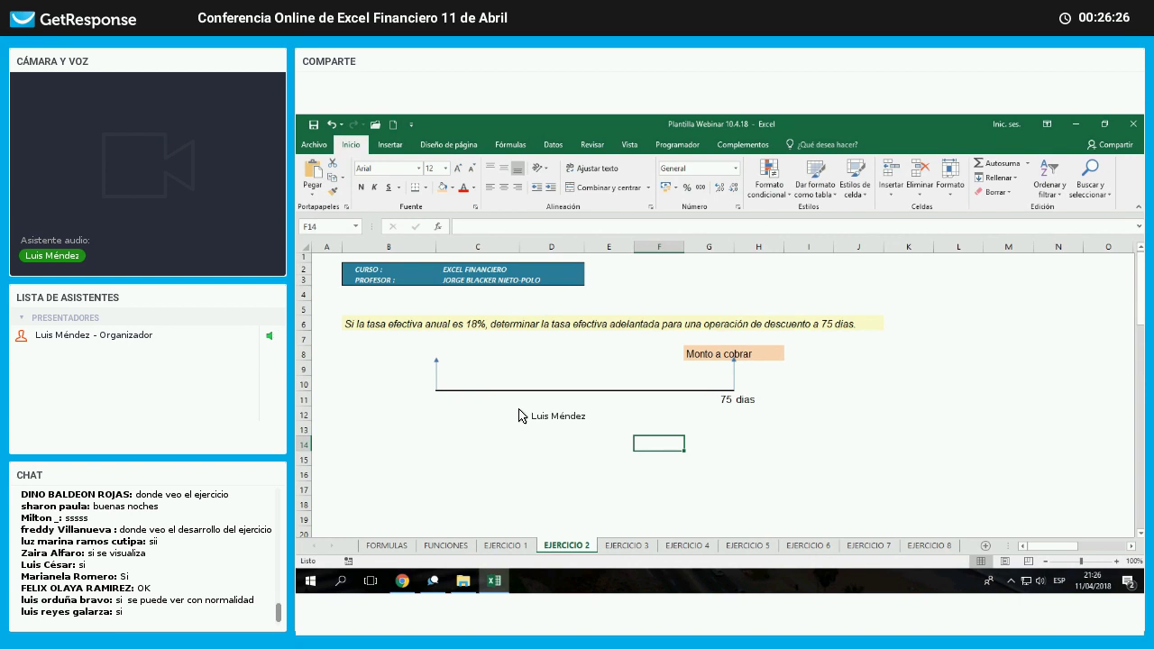
left_click(389, 354)
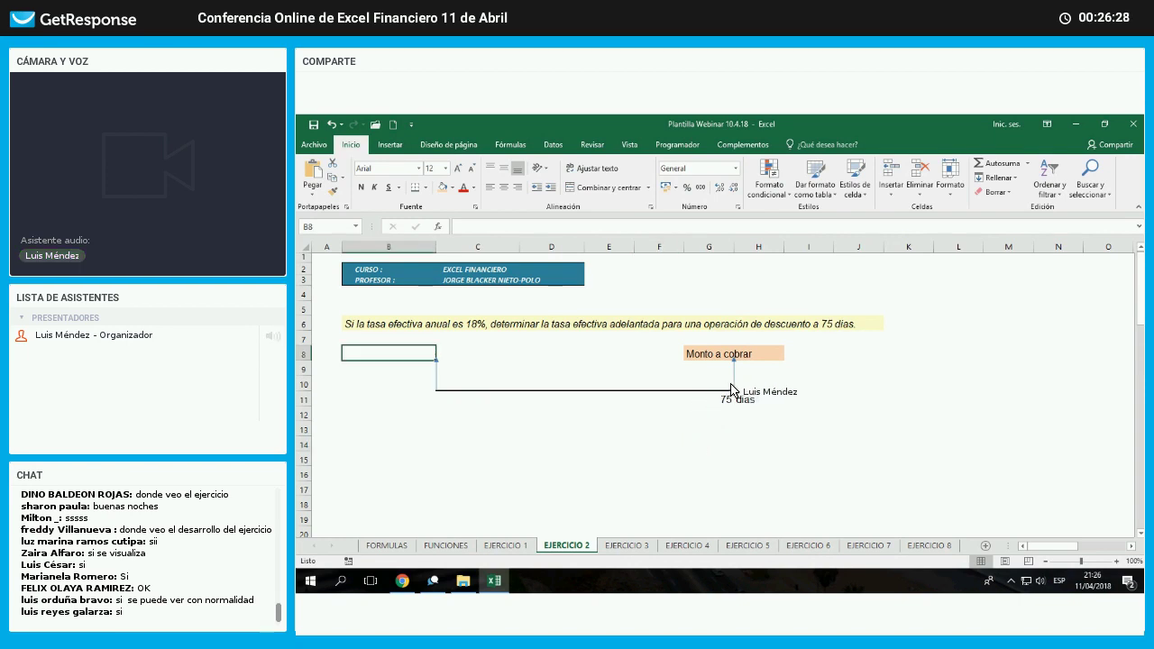
left_click(734, 377)
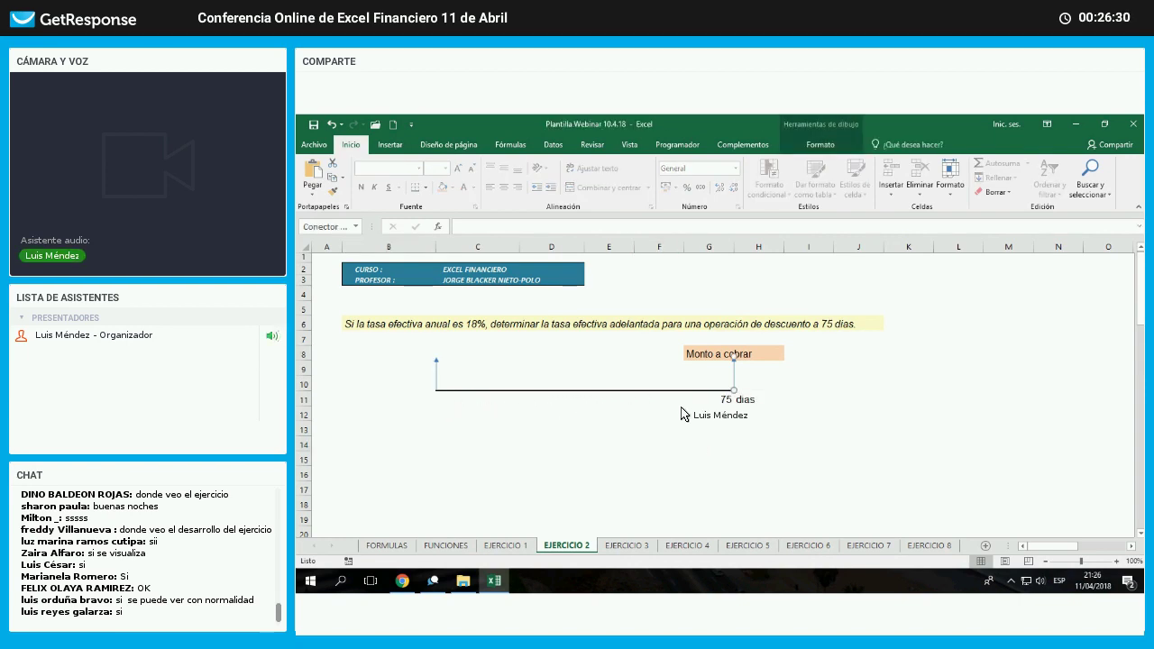
left_click_drag(478, 399, 713, 398)
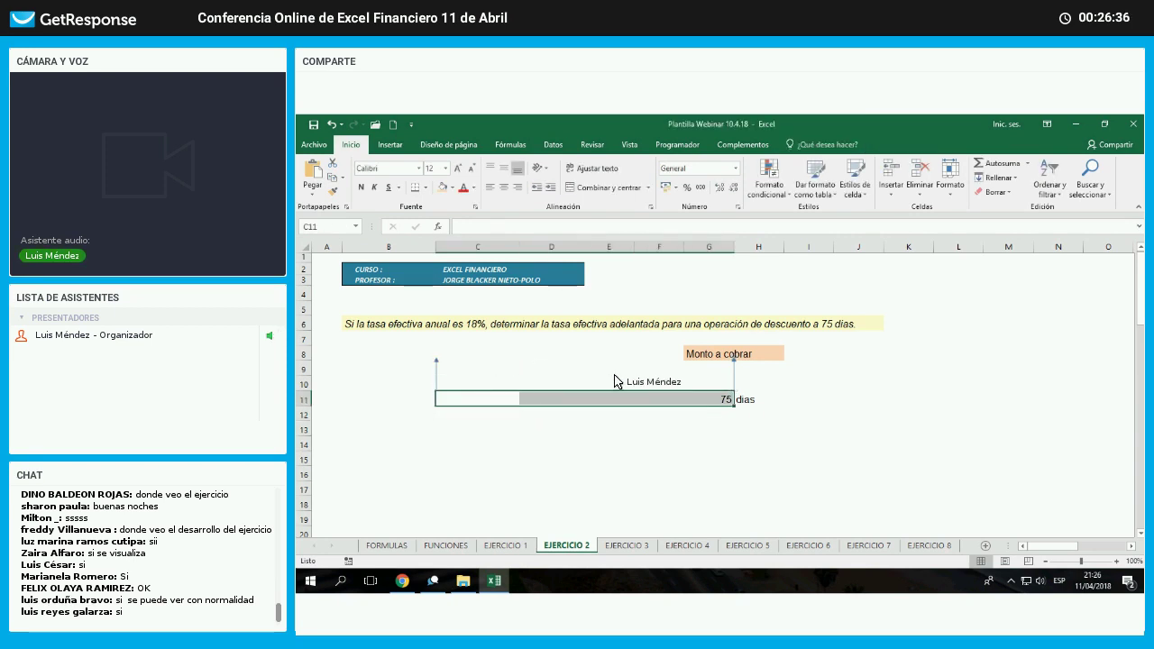
- Enter the label Intereses in B8 beside the arrow at the timeline's start
left_click(389, 354)
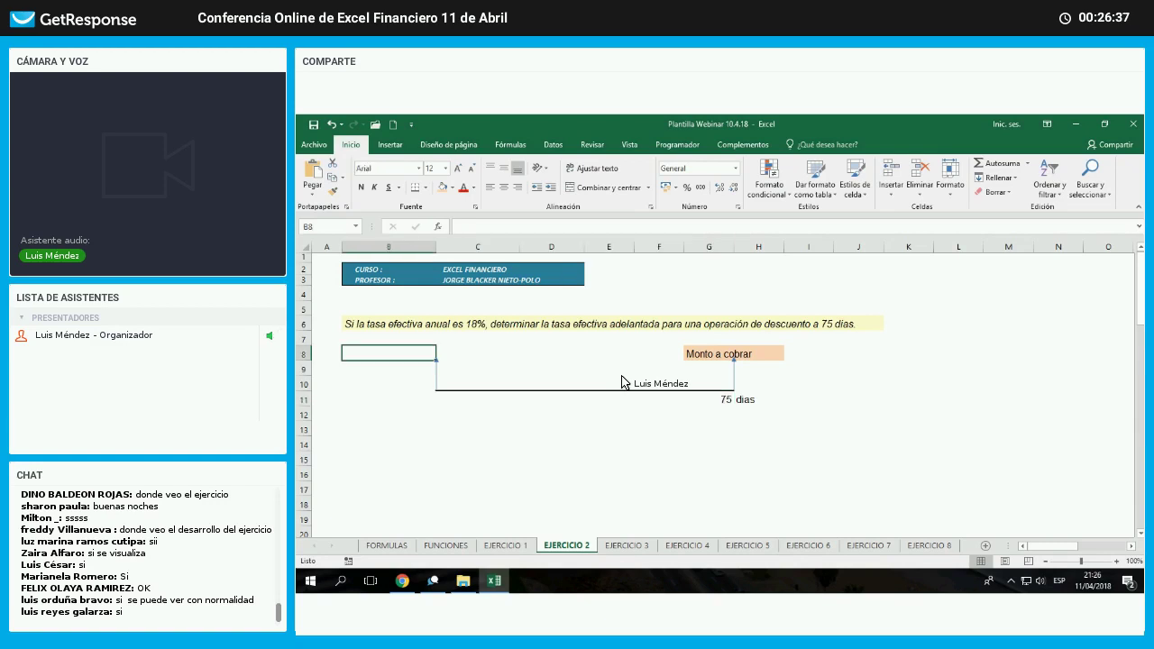
type("Intereses")
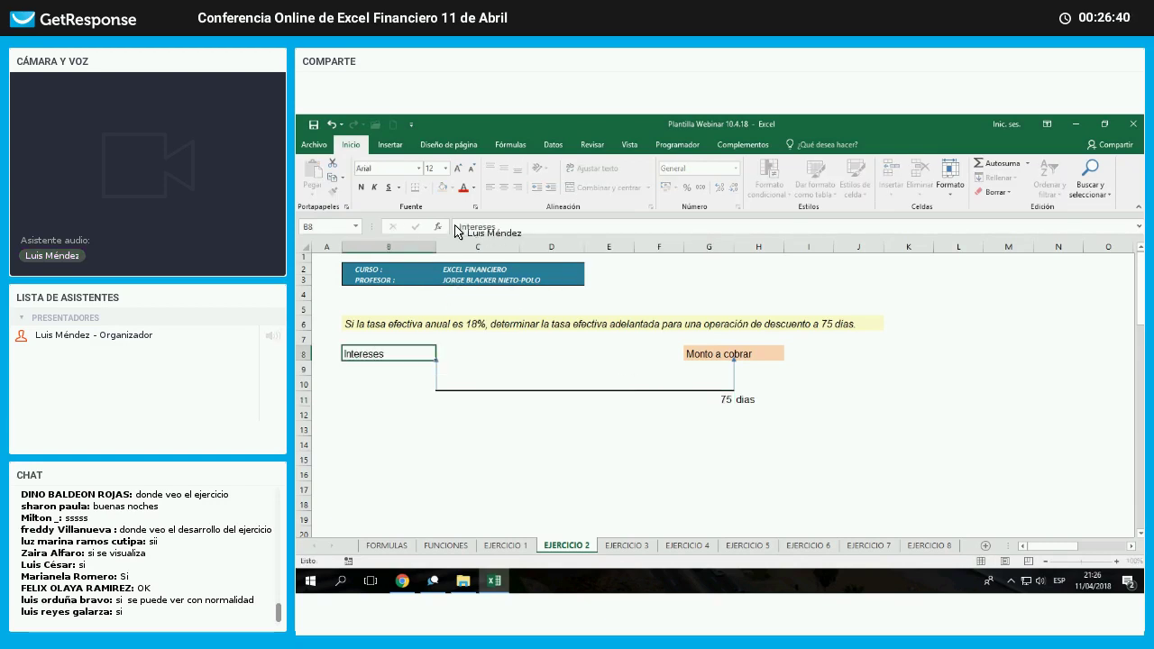
key("Return")
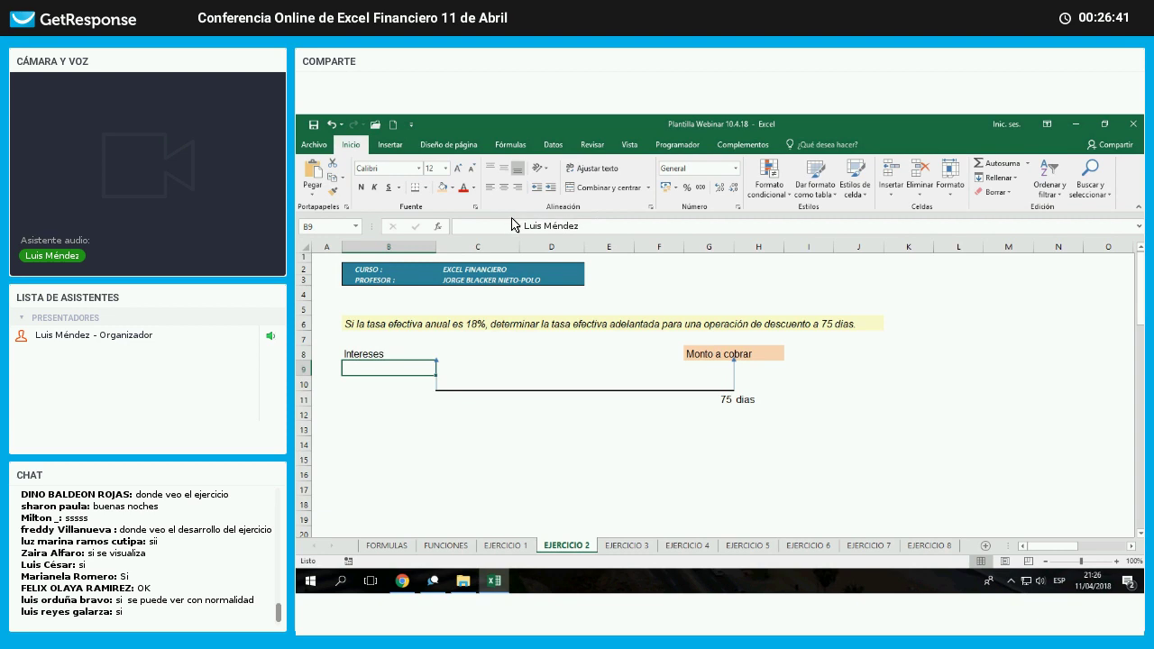
- Right-align the Intereses label in B8 and shade it with a light olive green fill
key("Up")
left_click(518, 187)
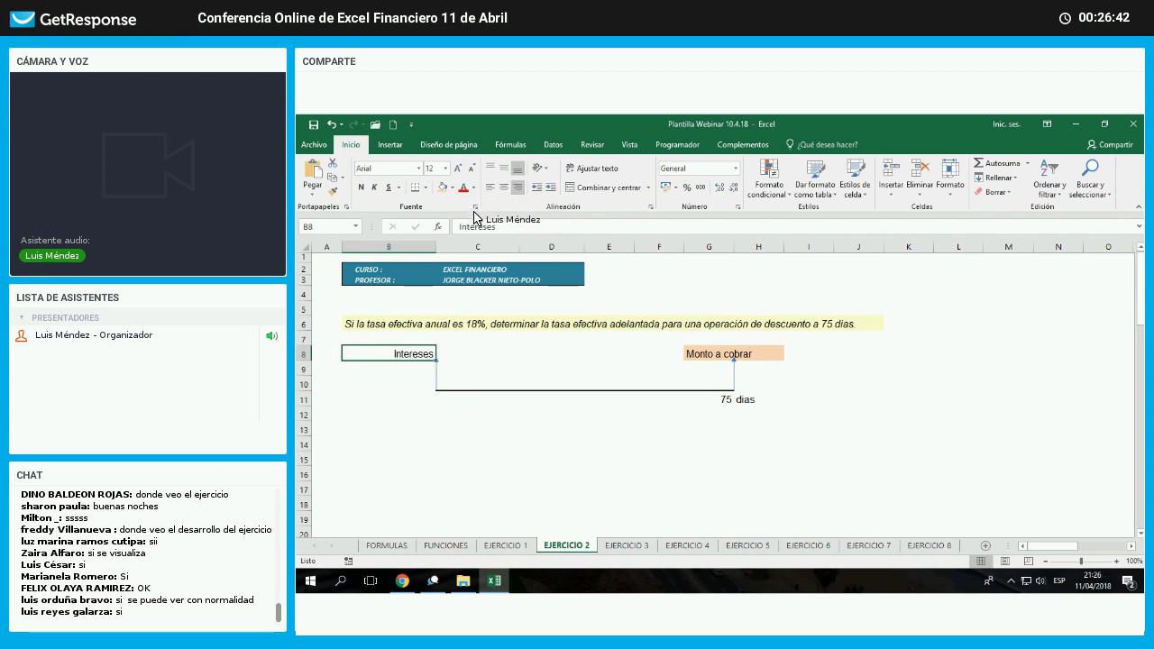
left_click(453, 187)
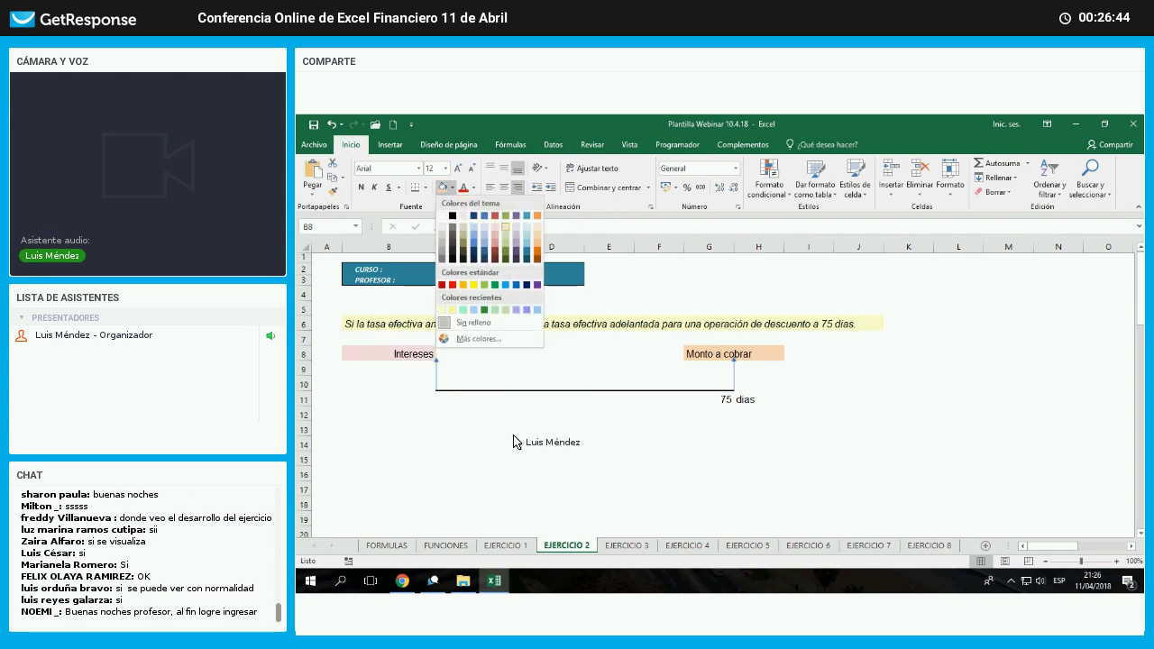
left_click(512, 442)
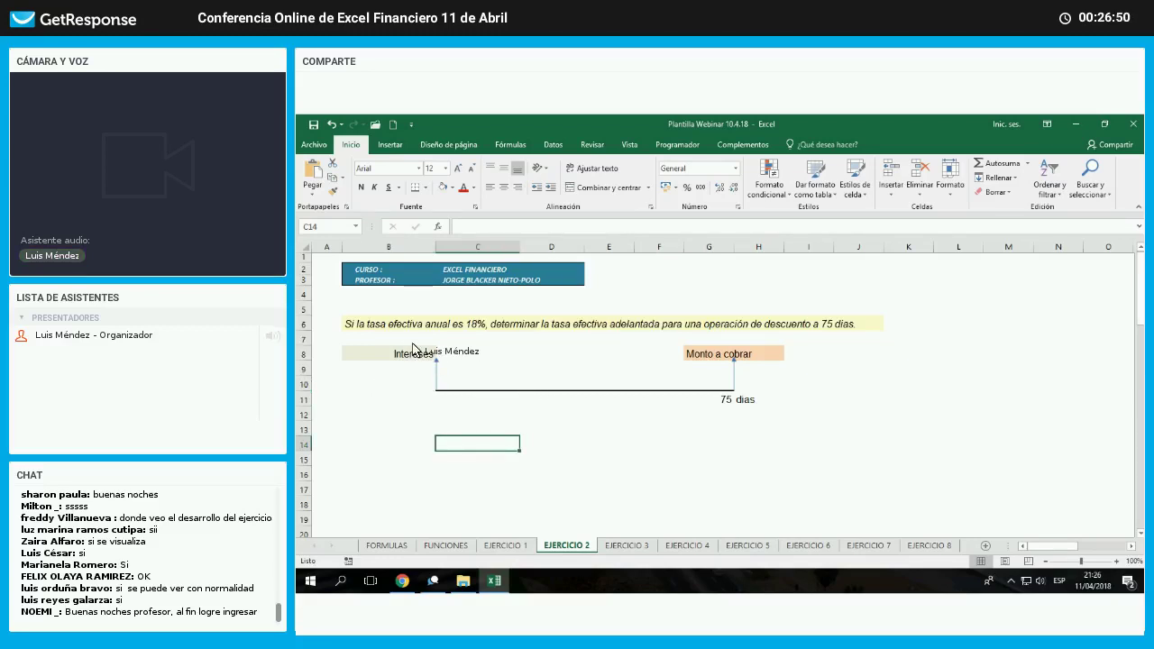
- Enter 0 in B11 to mark the start day of the timeline
left_click_drag(403, 332, 515, 327)
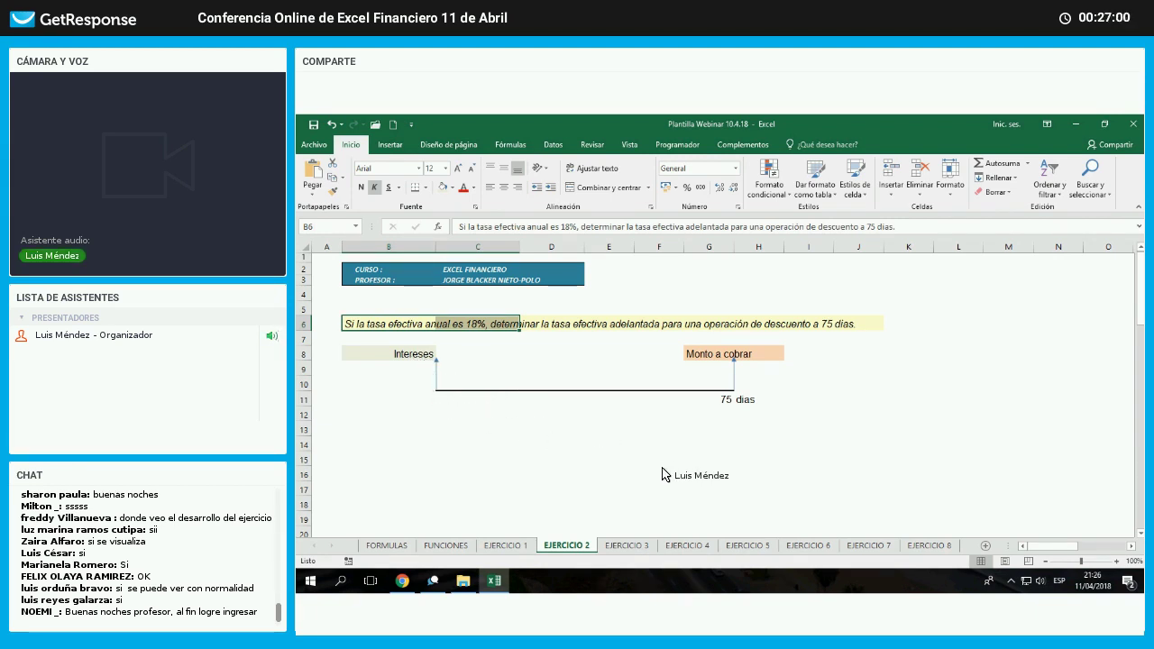
left_click(389, 400)
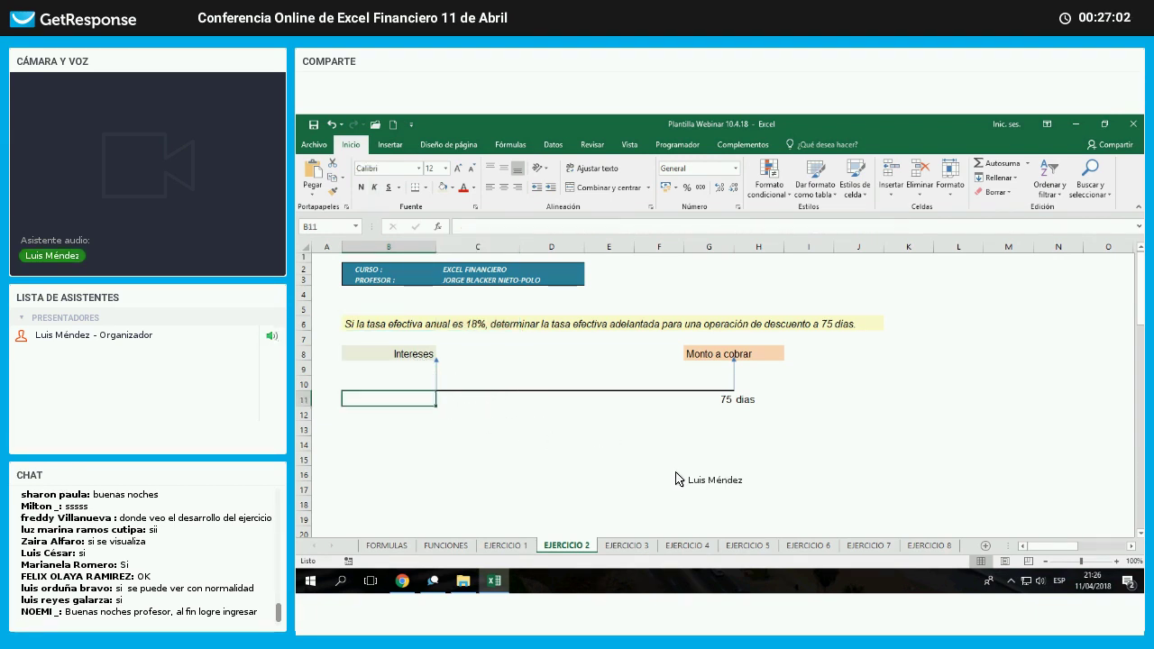
type("0")
key("ctrl+Return")
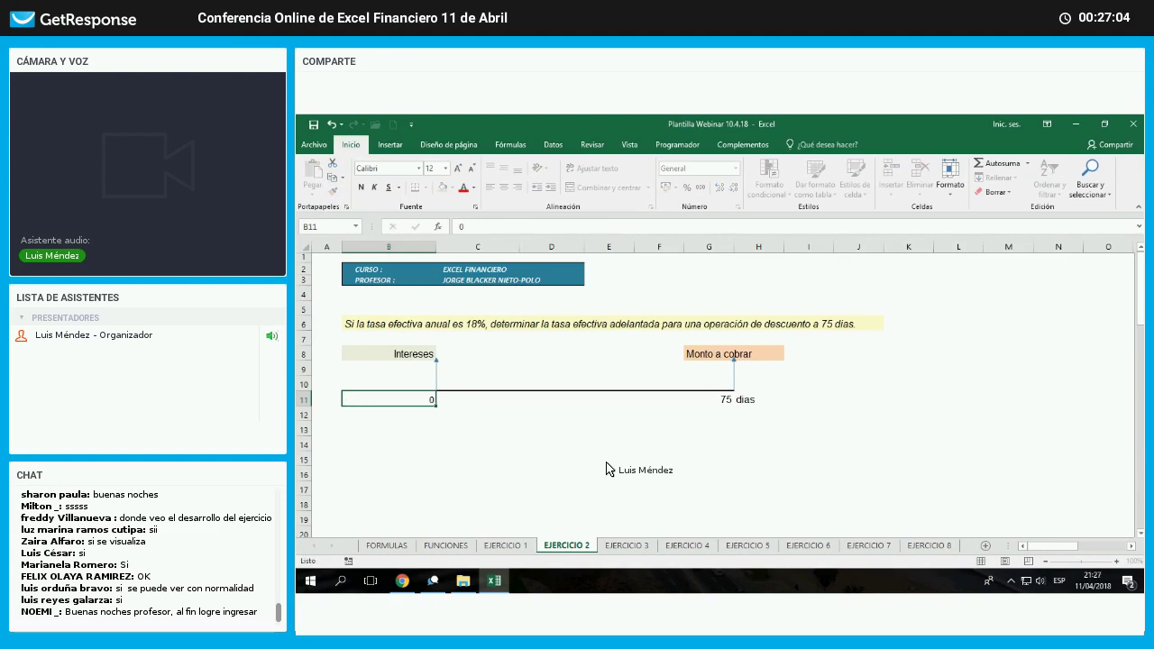
key("Return")
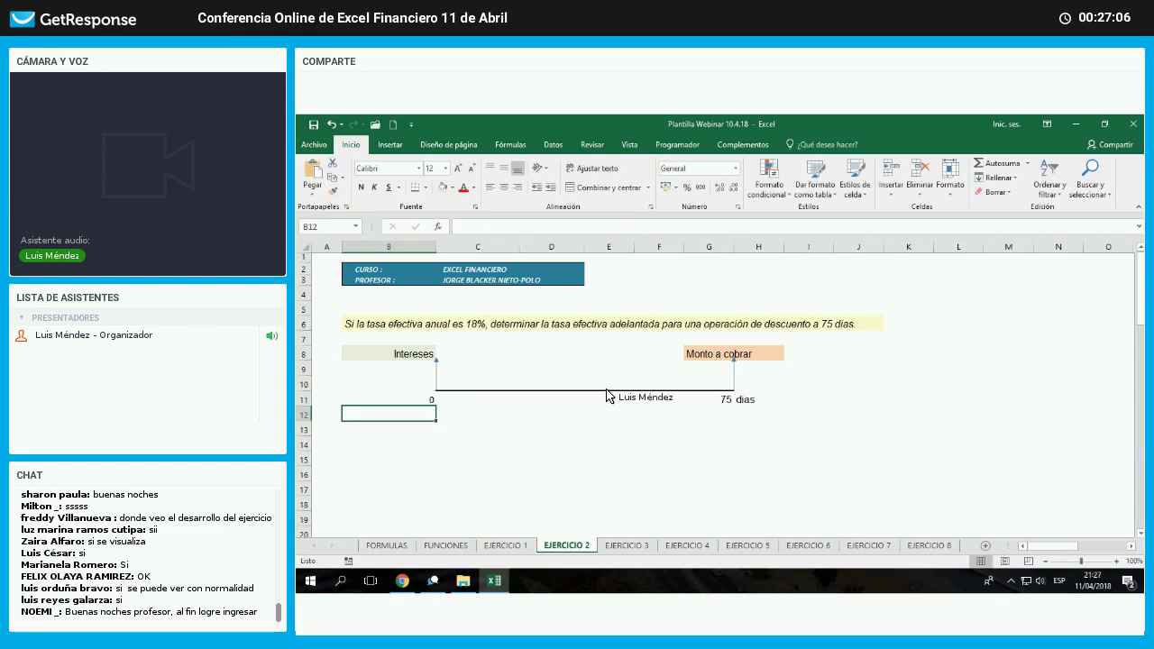
- Enter the label TEA in B13 and the annual rate 18% beside it in C13
left_click(610, 473)
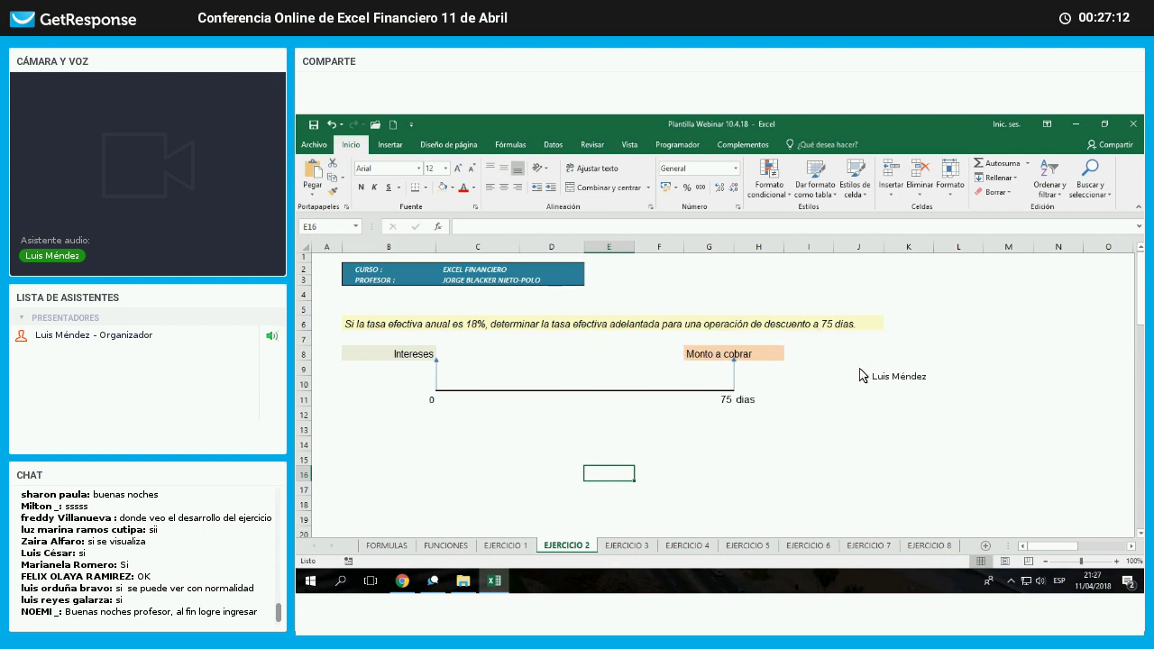
left_click(809, 323)
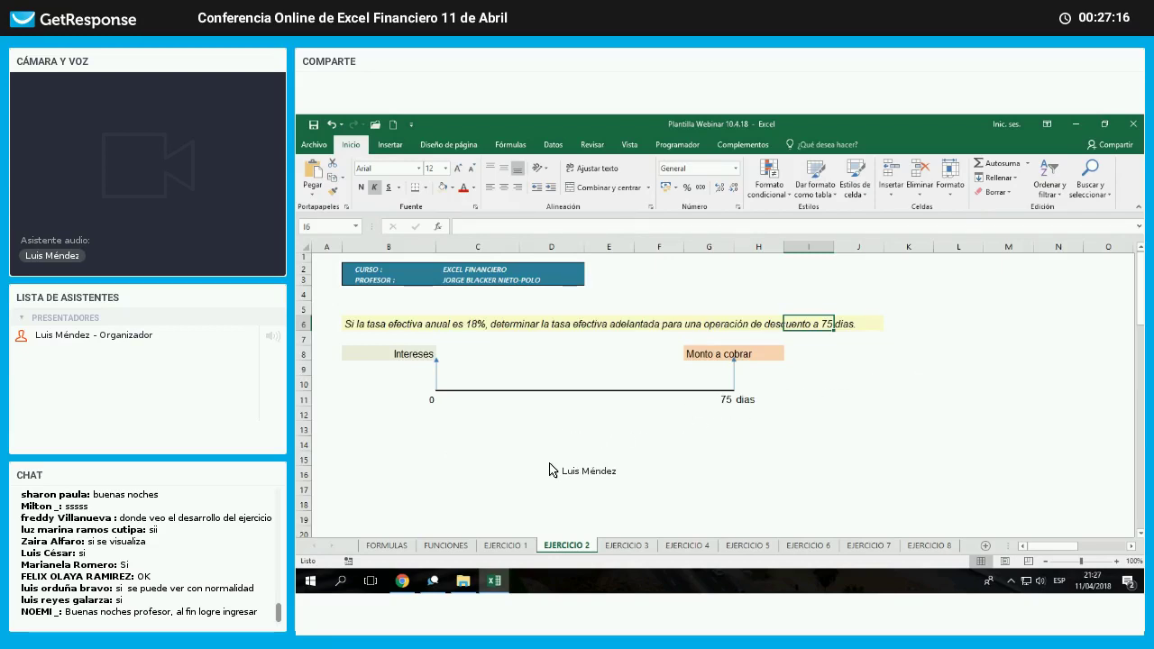
left_click(389, 428)
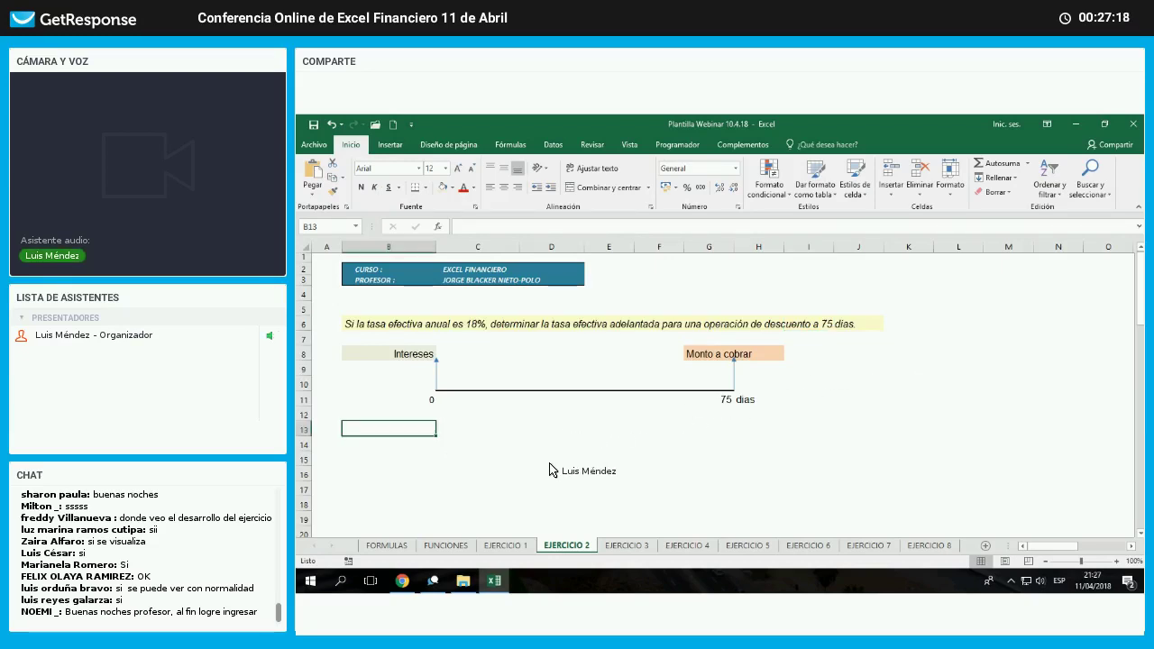
type("TEA")
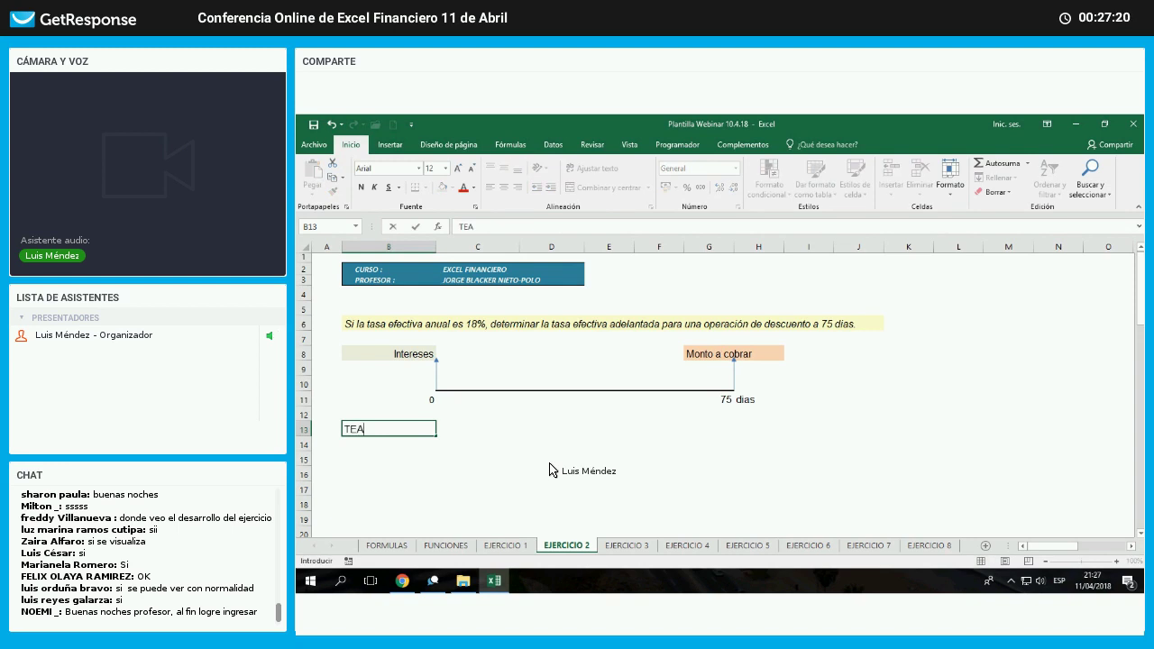
key("Tab")
type("18%")
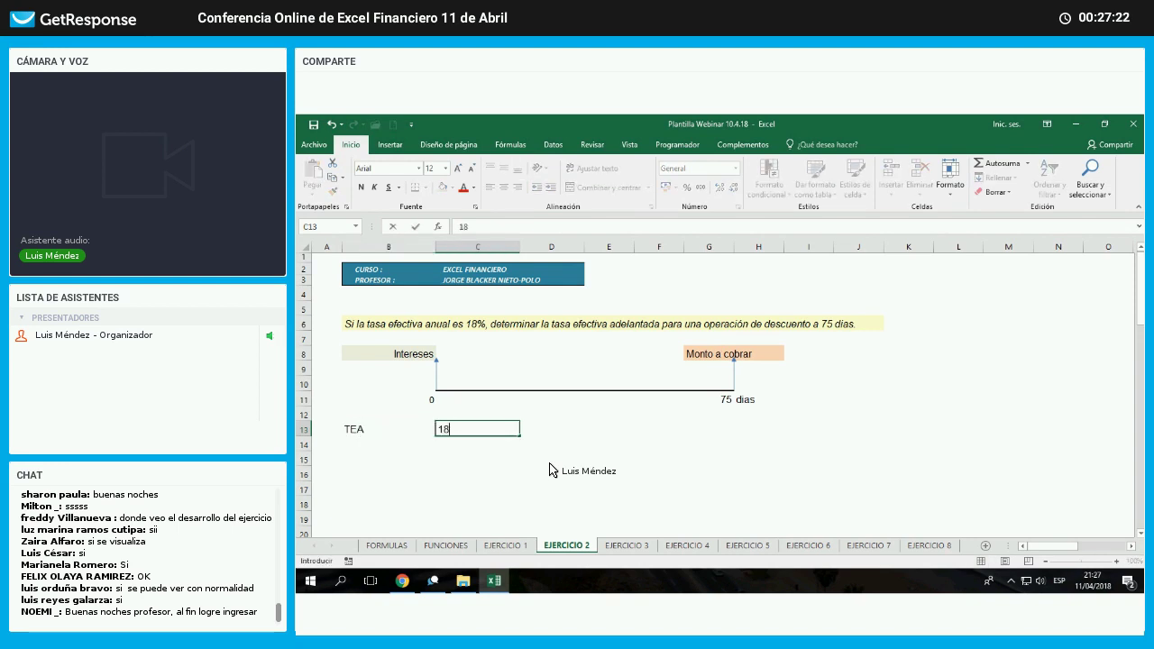
key("Return")
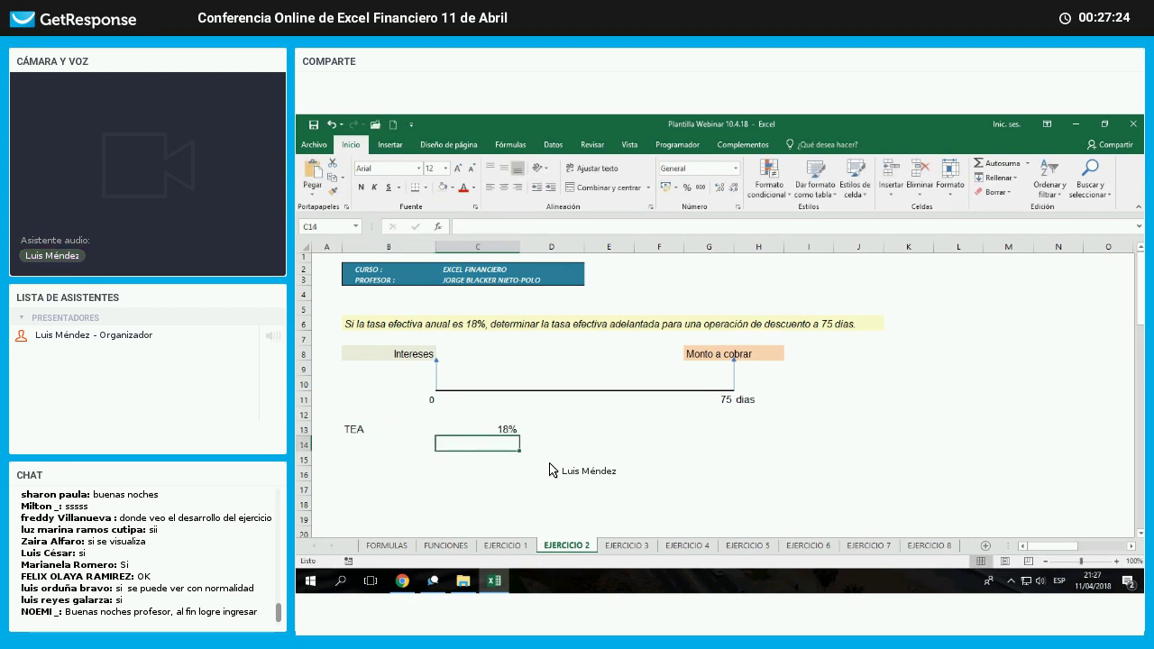
- Enter the label Plazo in B14, with 75 in C14 and the unit dias in D14
key("Left")
type("P")
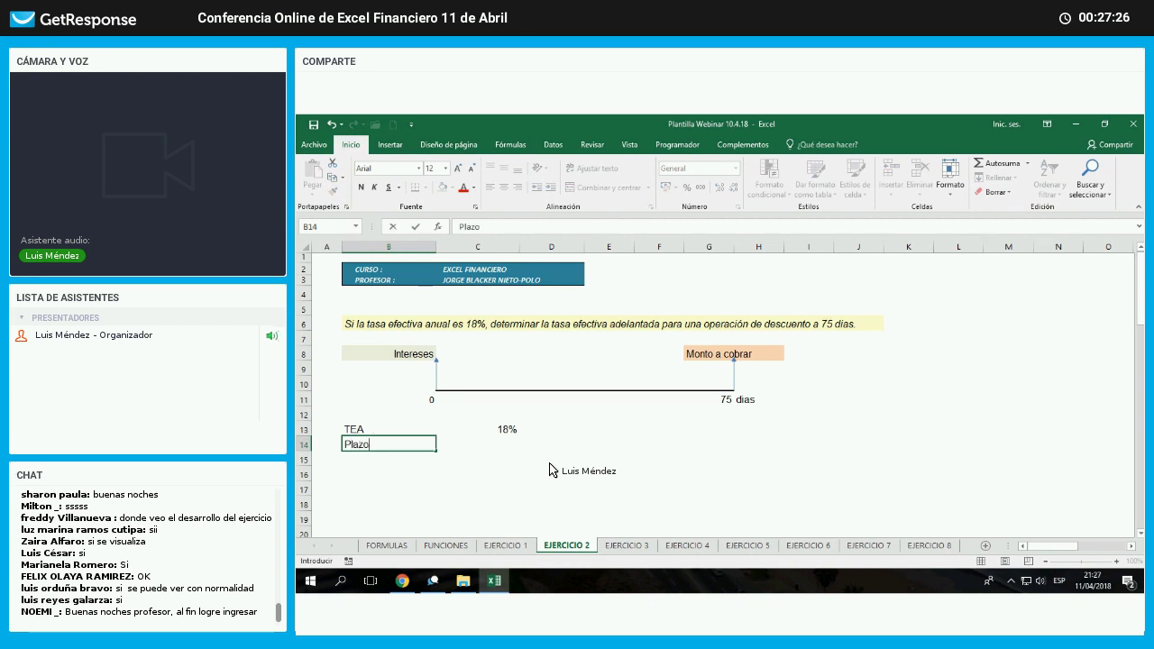
key("Tab")
type("75")
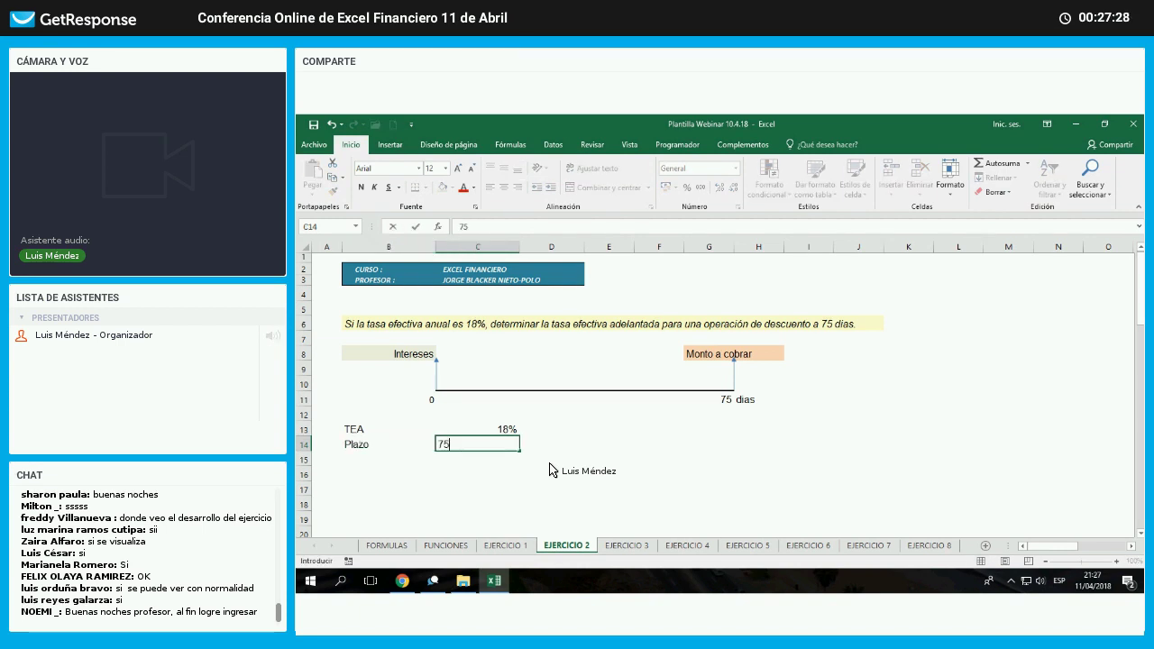
key("Tab")
type("dias")
key("Return")
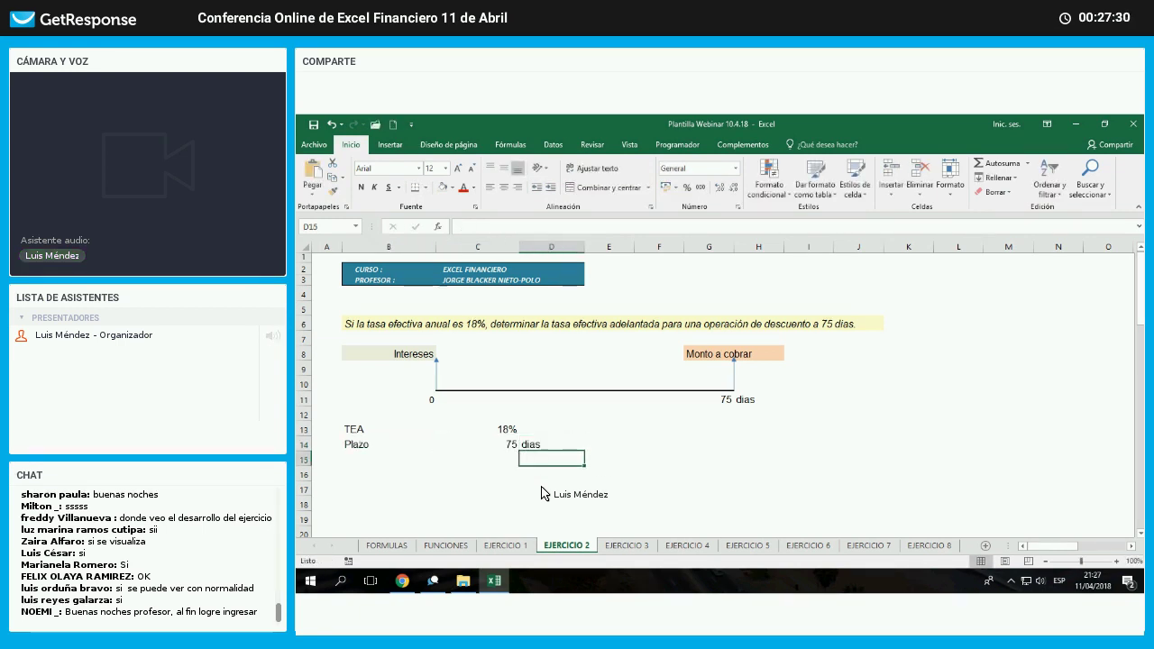
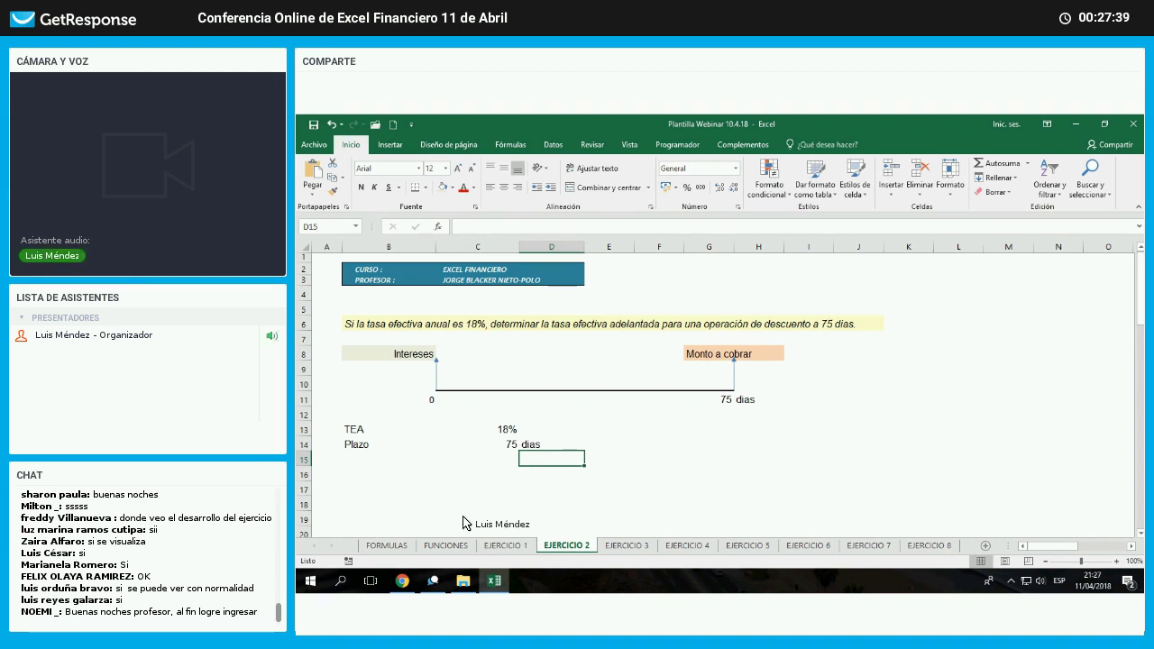
- Copy the advance-rate formula text de = i / (1 + i) from the FORMULAS sheet into B17 of EJERCICIO 2
left_click(398, 546)
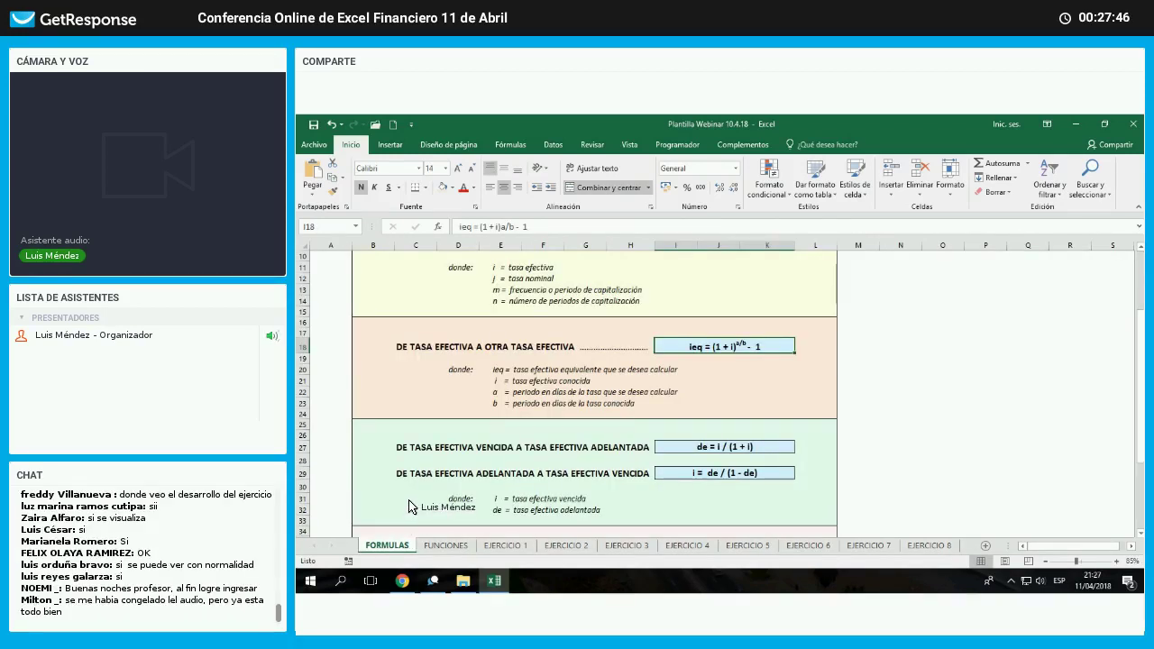
scroll(393, 420, "down", 2)
left_click_drag(374, 359, 668, 404)
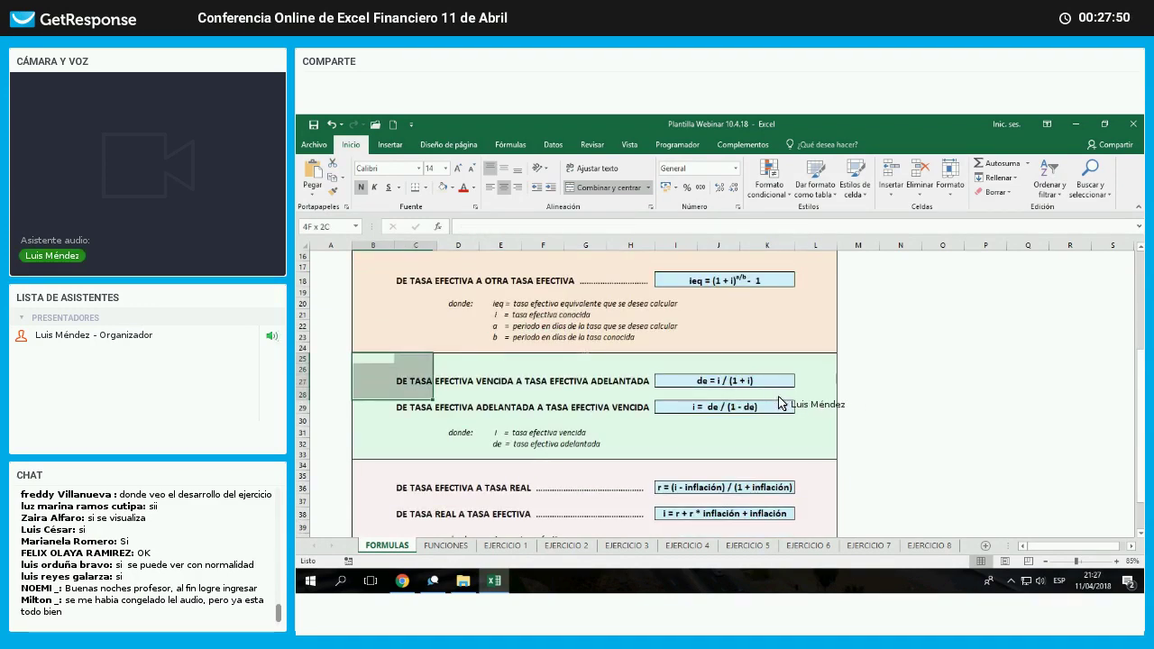
left_click_drag(781, 403, 722, 399)
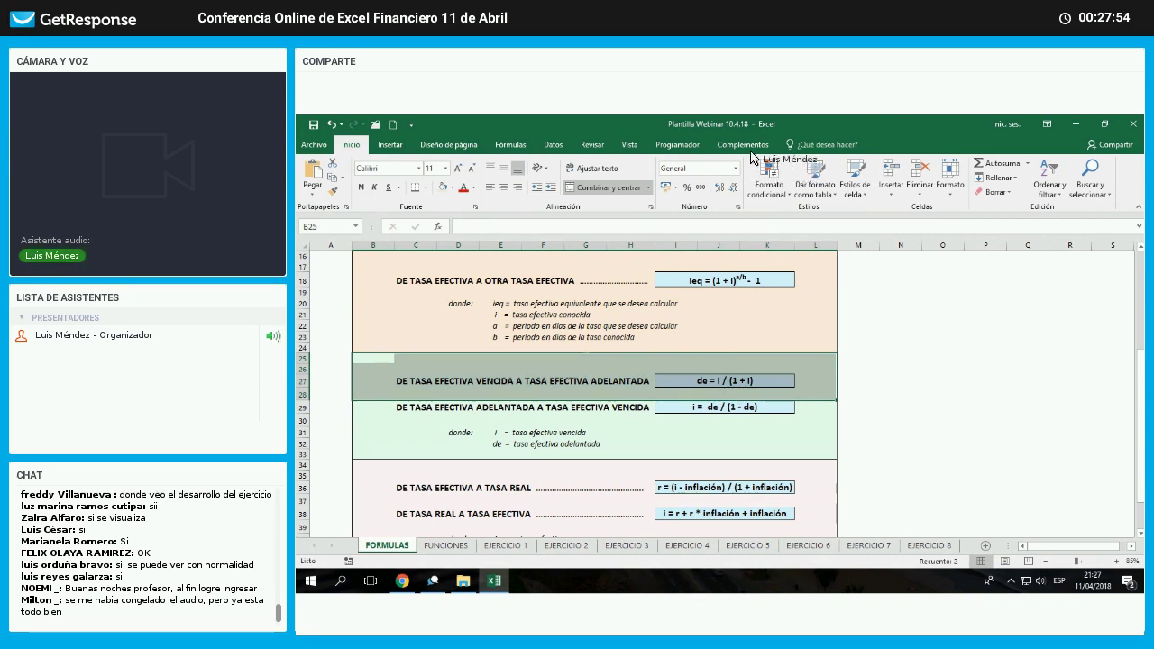
left_click(709, 382)
right_click(709, 383)
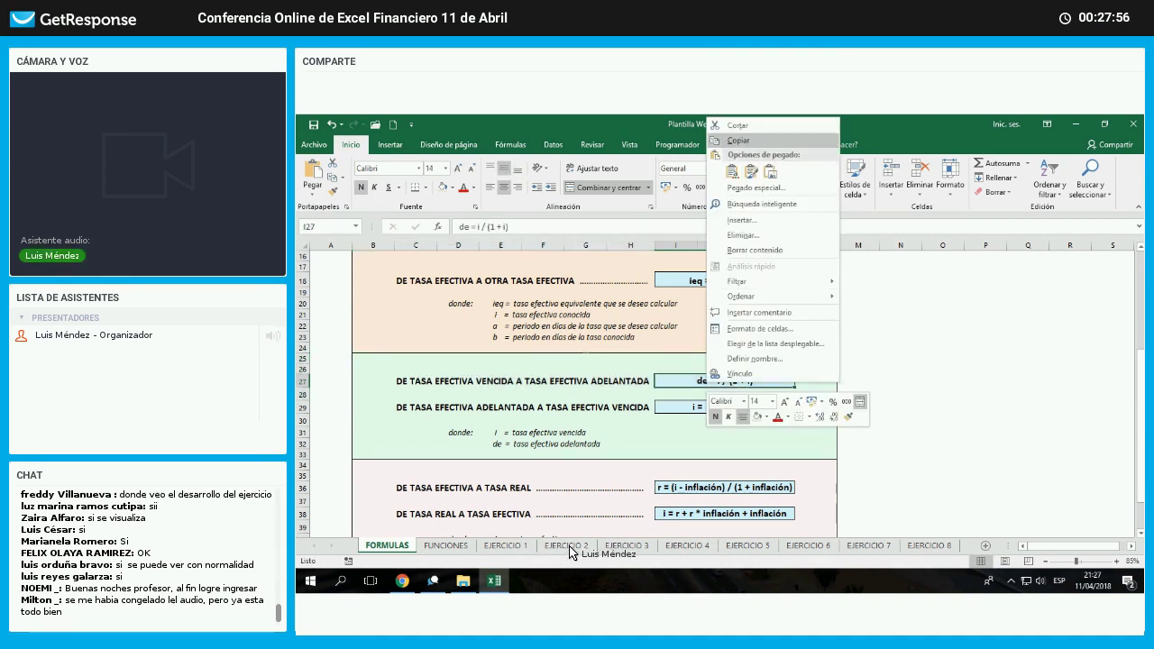
left_click(738, 141)
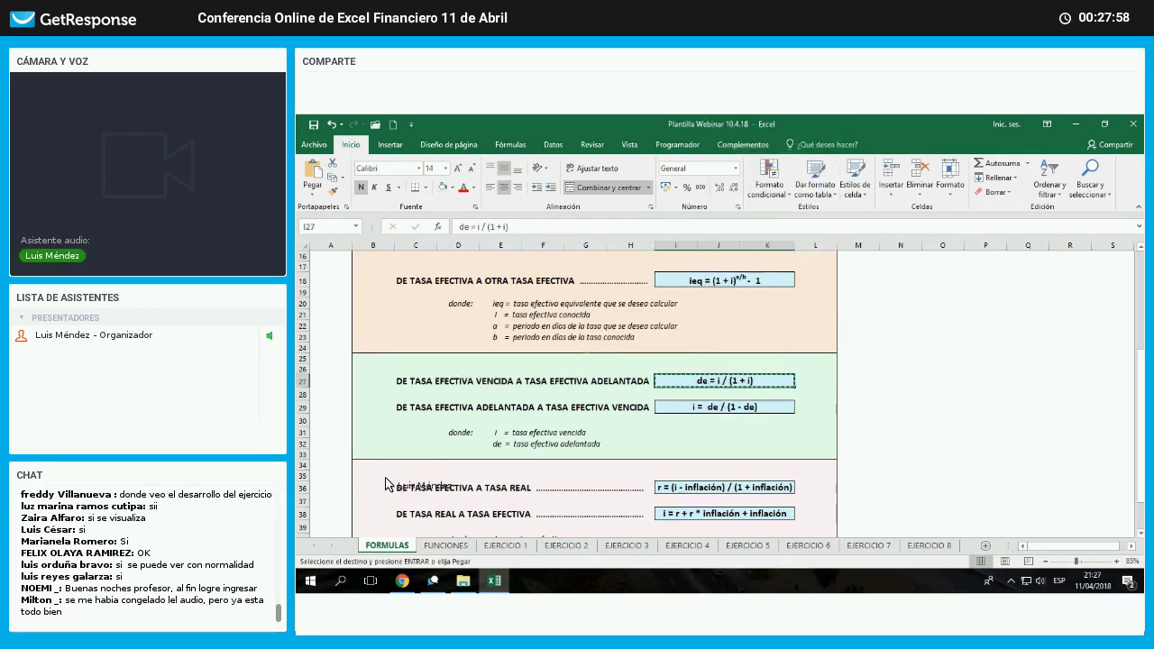
left_click(567, 546)
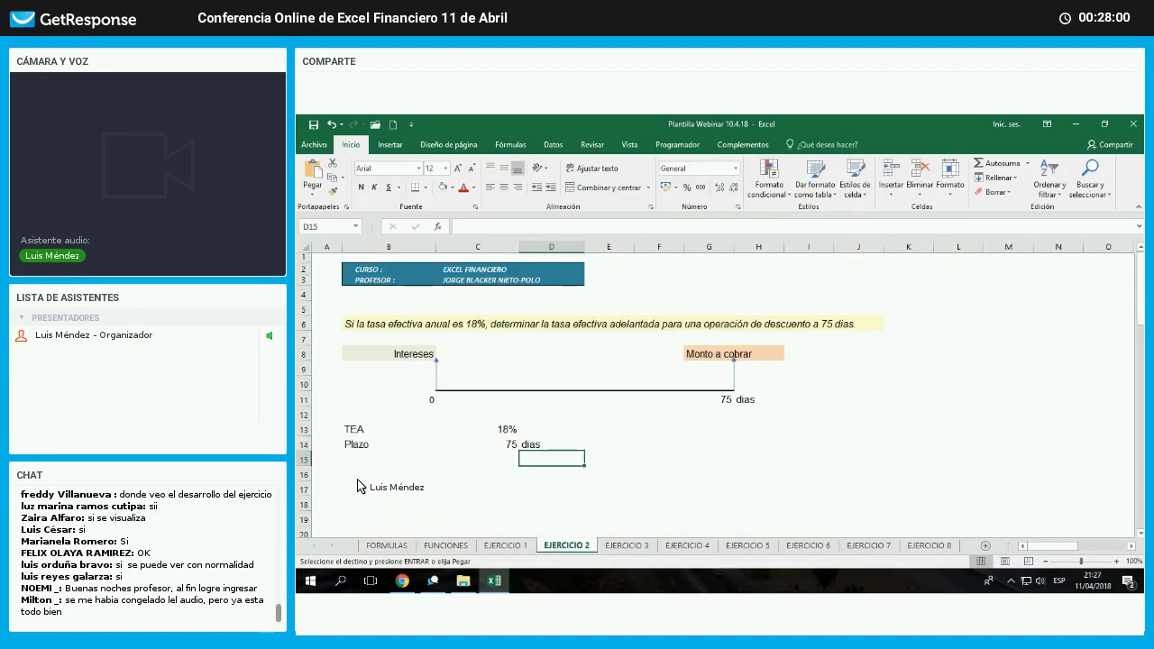
left_click(359, 491)
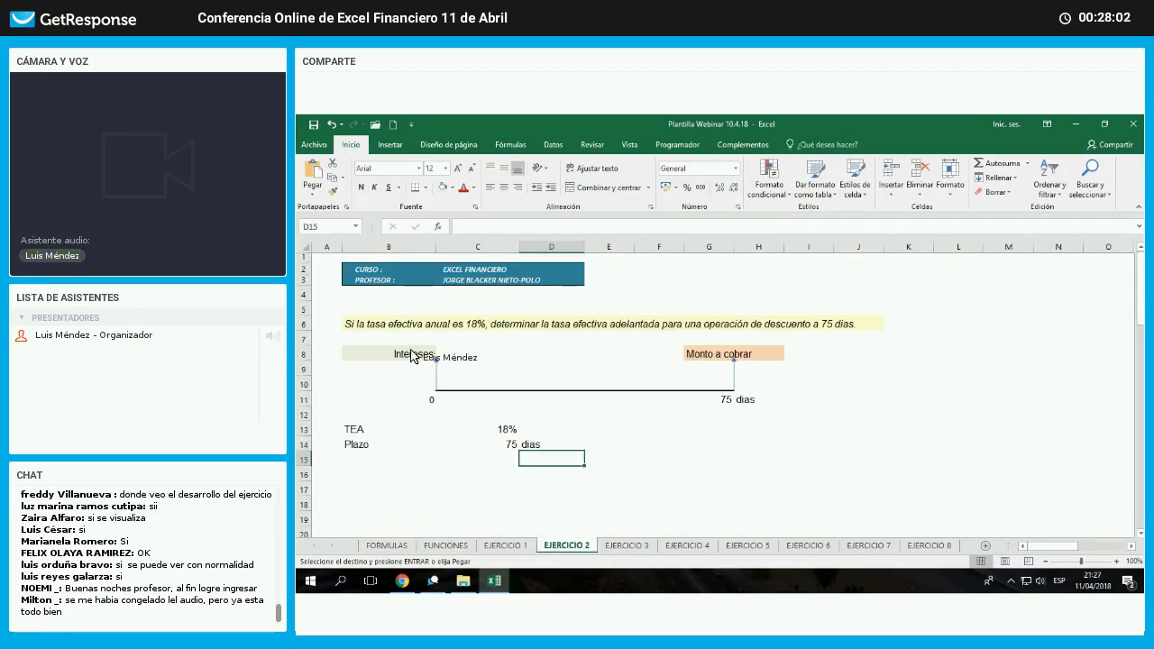
right_click(359, 491)
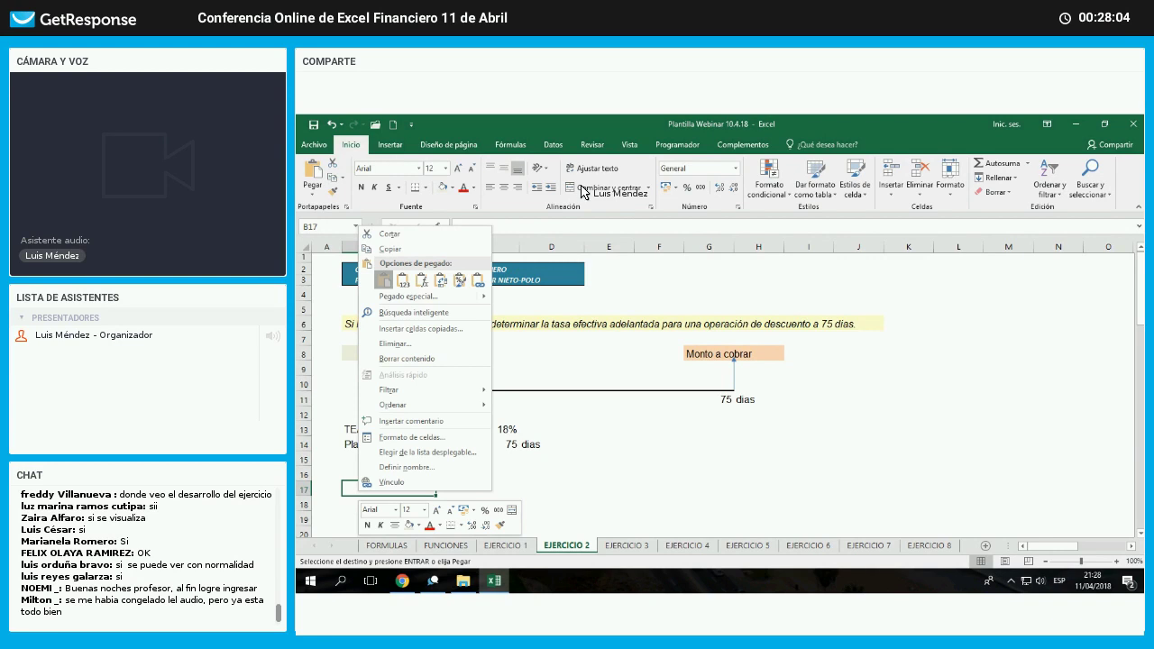
left_click(385, 279)
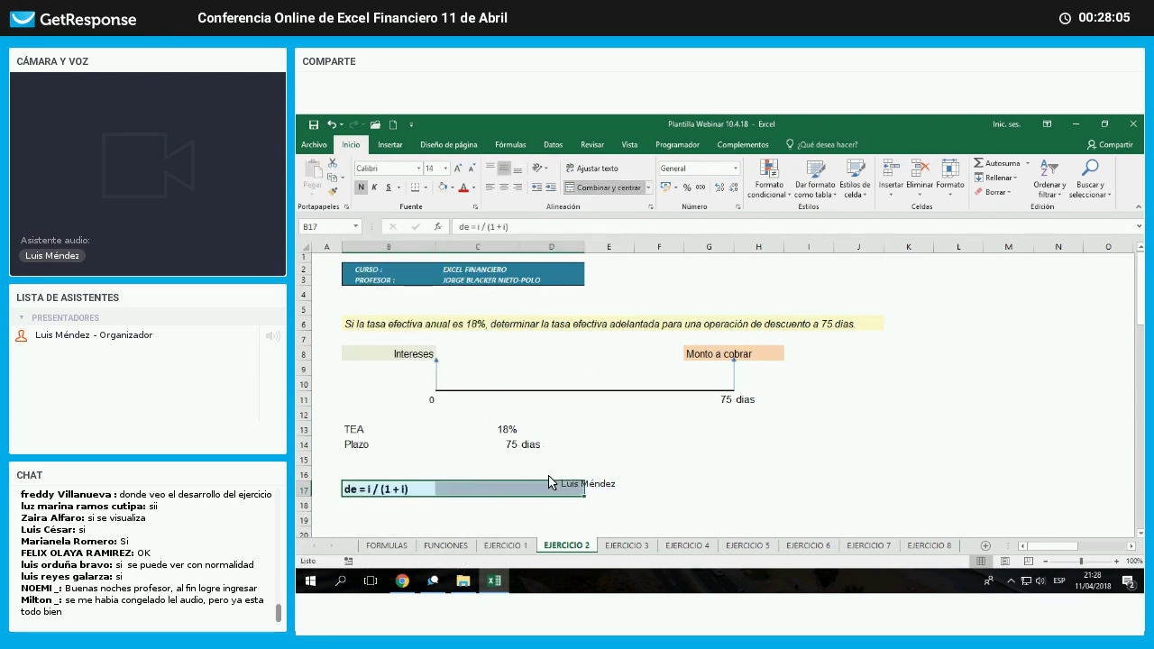
- Confine the pasted formula text and its shading to B17, center it, and outline the cell with a border
left_click_drag(478, 474, 584, 494)
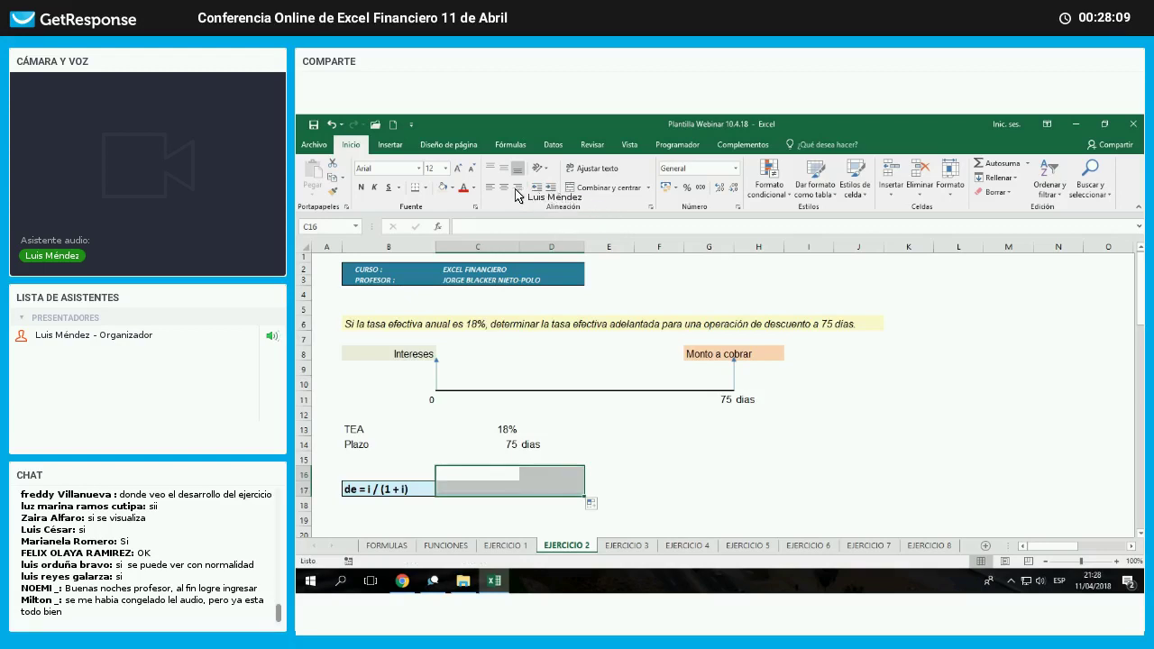
left_click(388, 490)
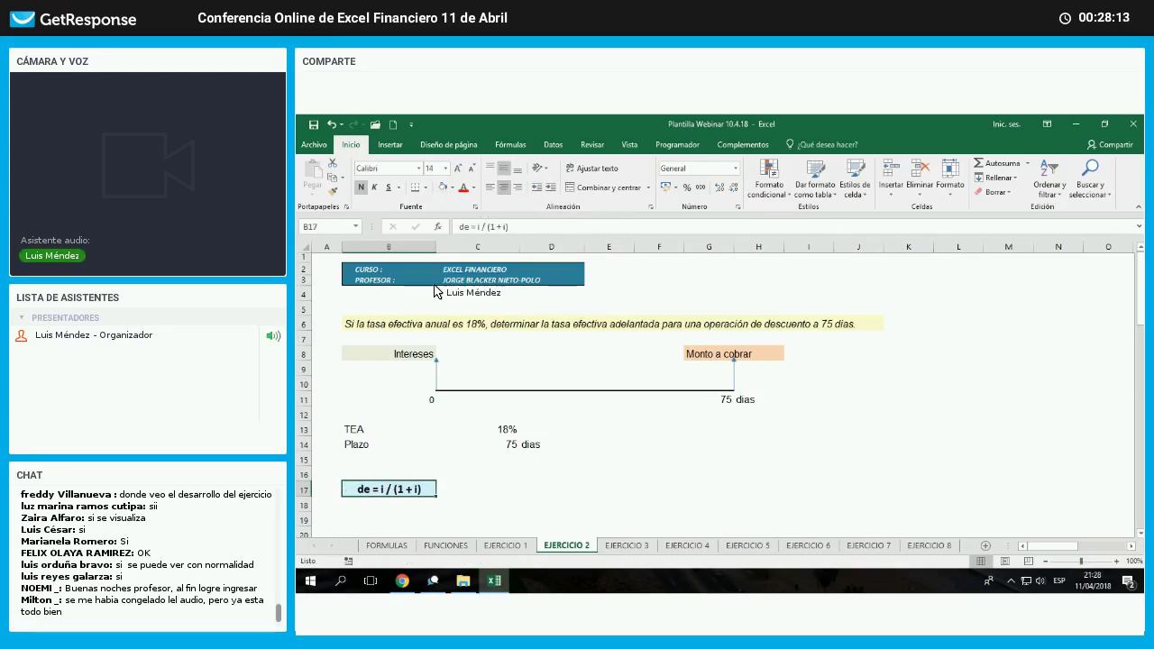
left_click(425, 188)
left_click(509, 294)
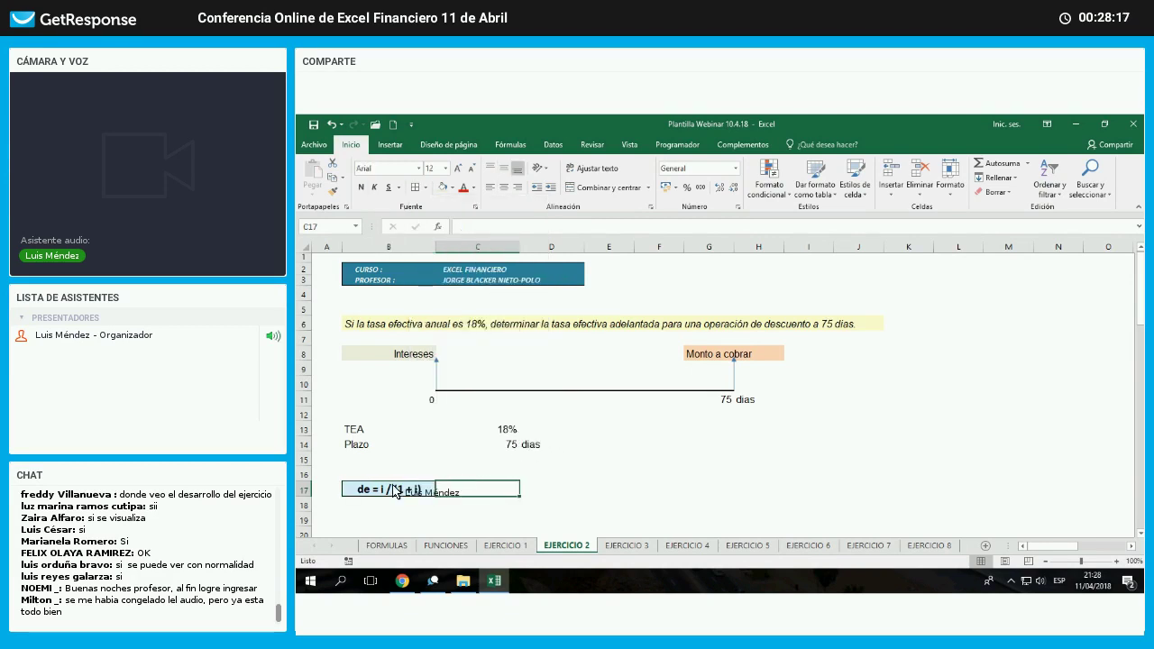
- Enter the label ieq (75 dias) in B15 for the equivalent 75-day rate
left_click(505, 430)
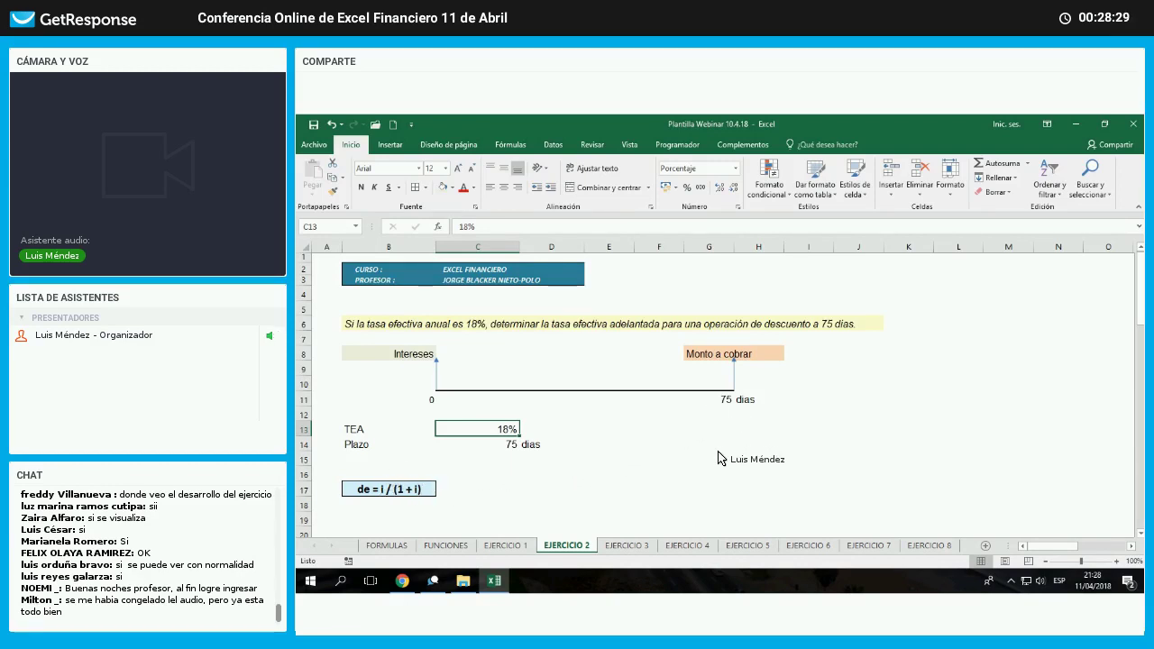
left_click(713, 399)
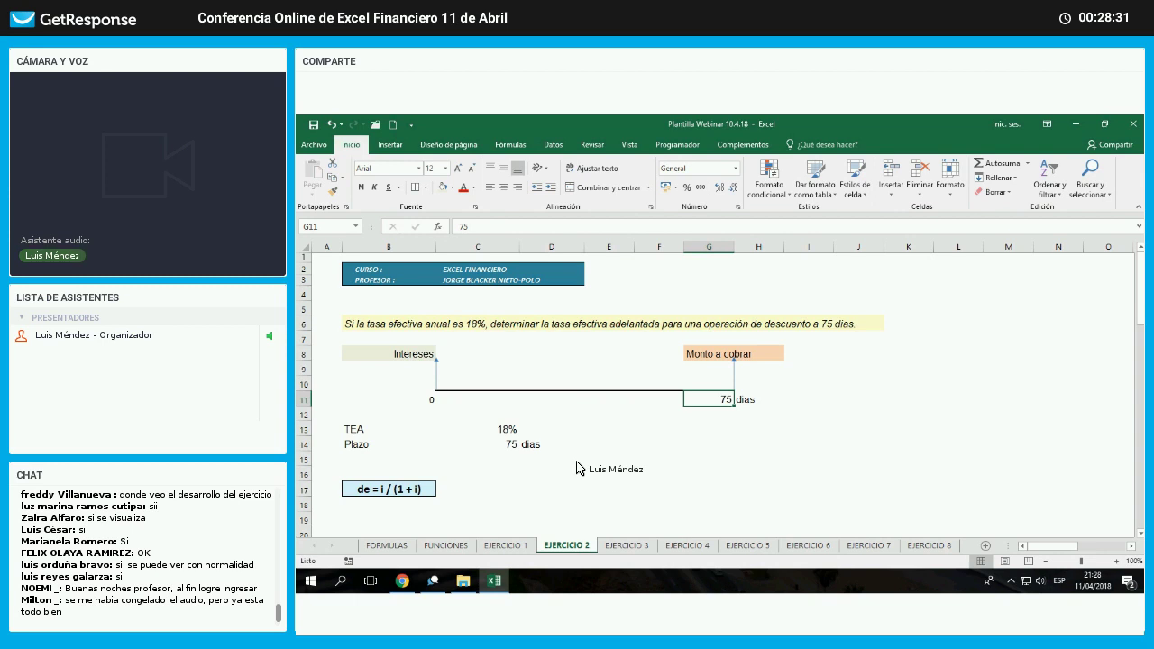
left_click(389, 459)
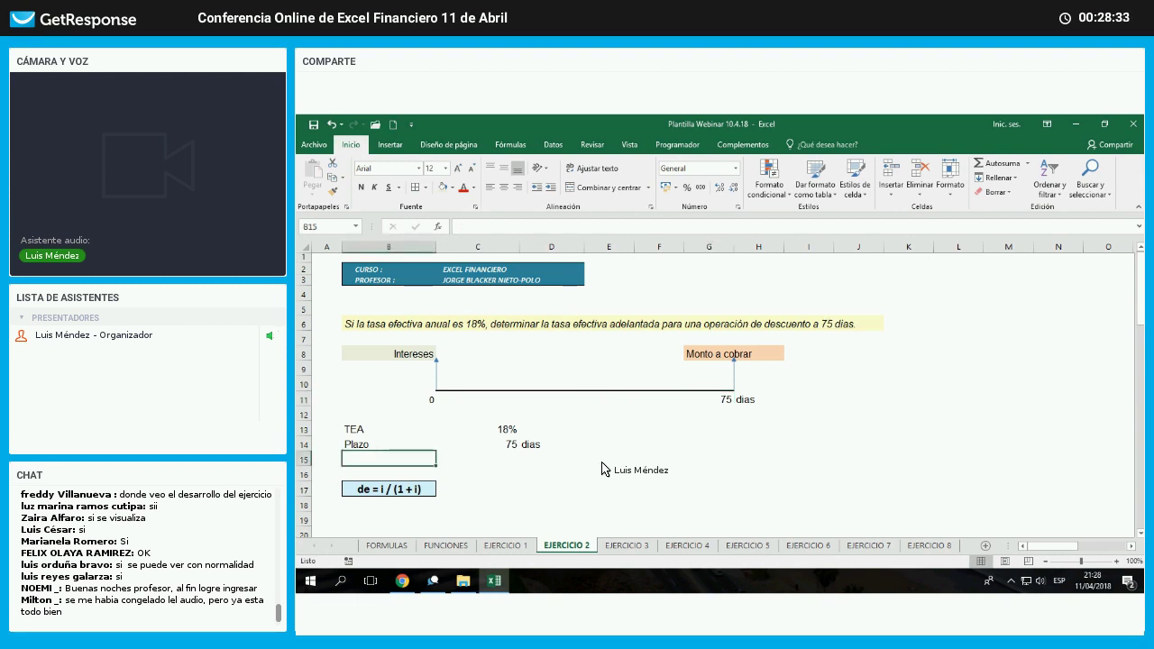
type("ieq (75 dias")
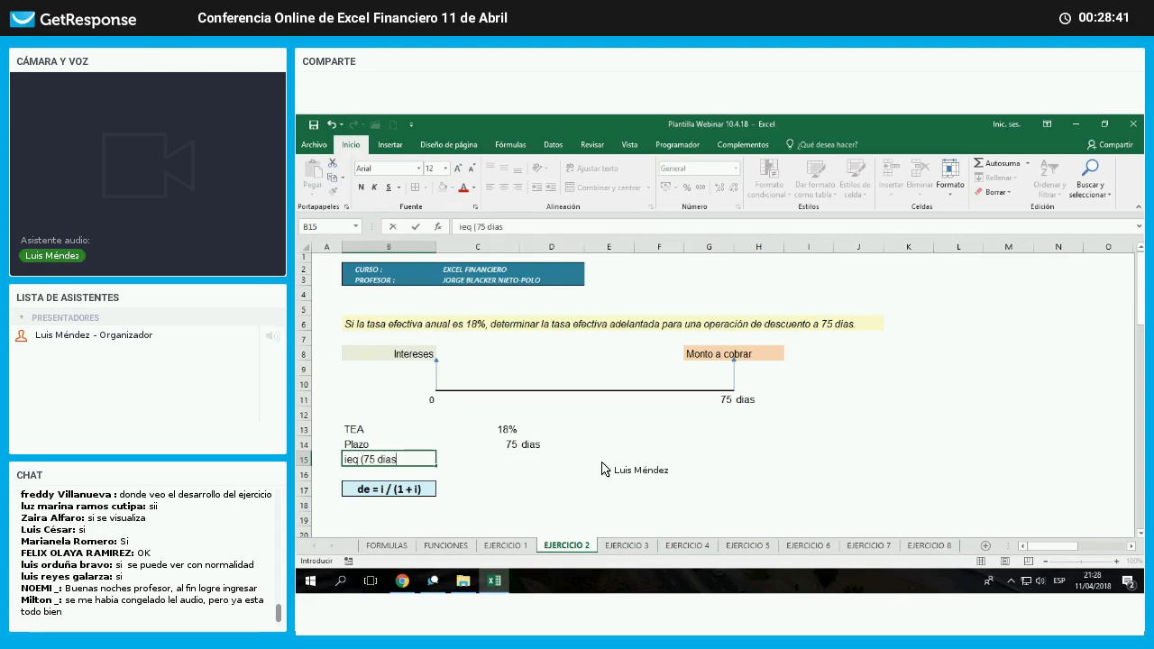
type(")")
key("Return")
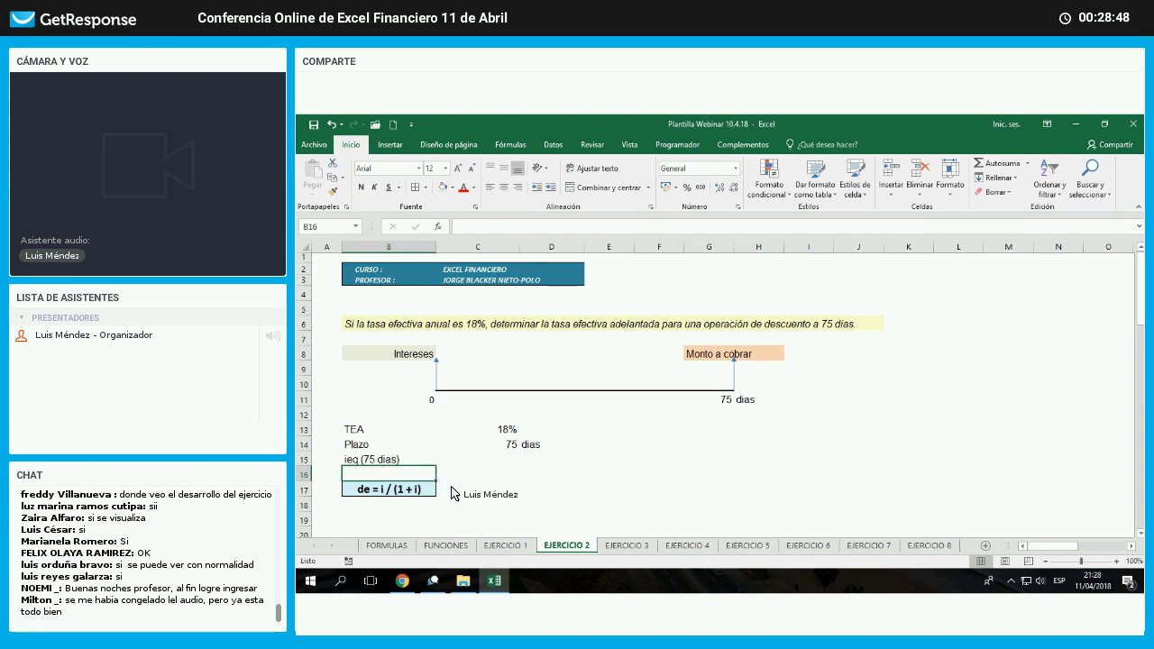
- Copy the ieq = (1 + i)^(a/b) - 1 formula text from B14 of EJERCICIO 1 into D15 of EJERCICIO 2 and shade D15:E15 light blue
left_click(517, 547)
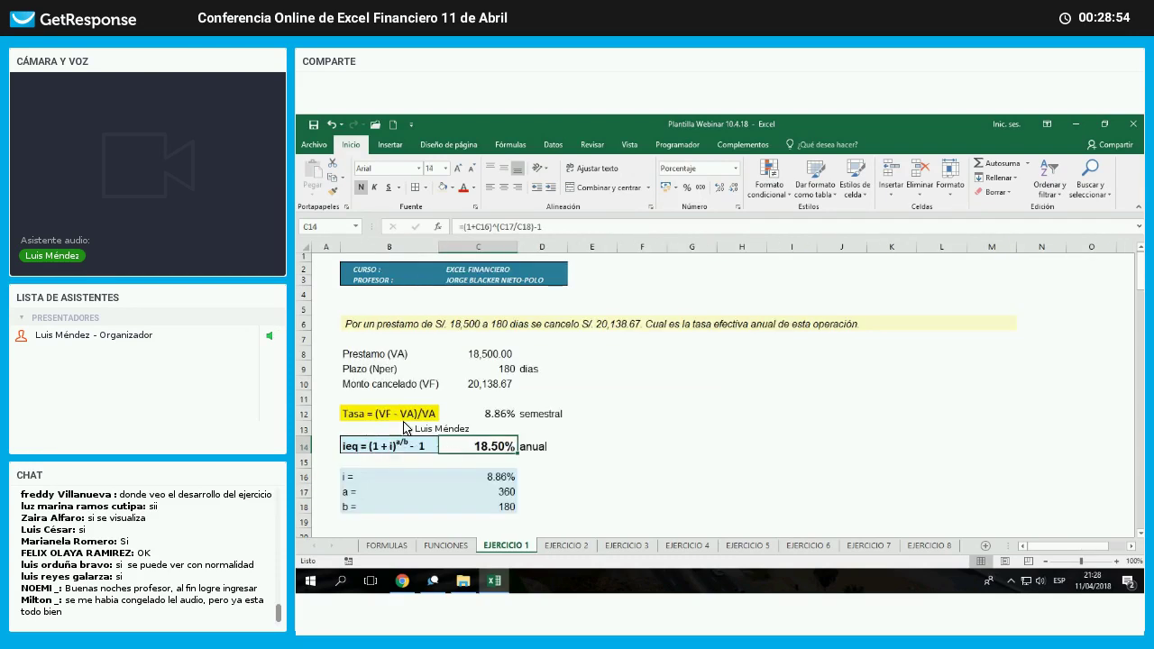
right_click(395, 448)
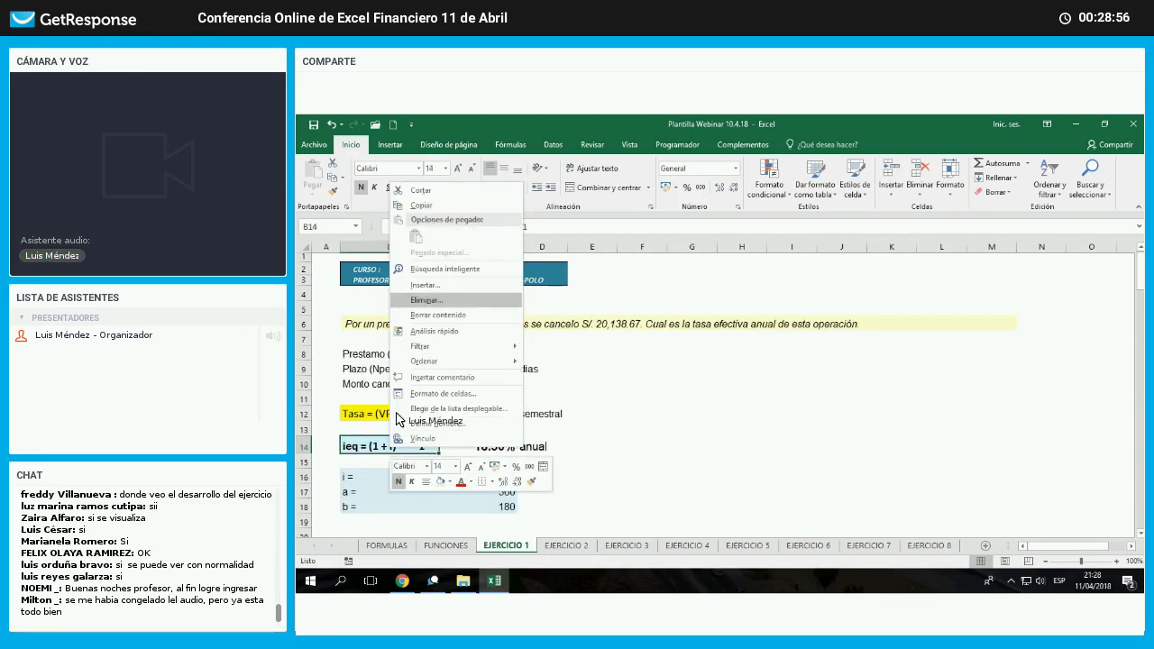
left_click(421, 205)
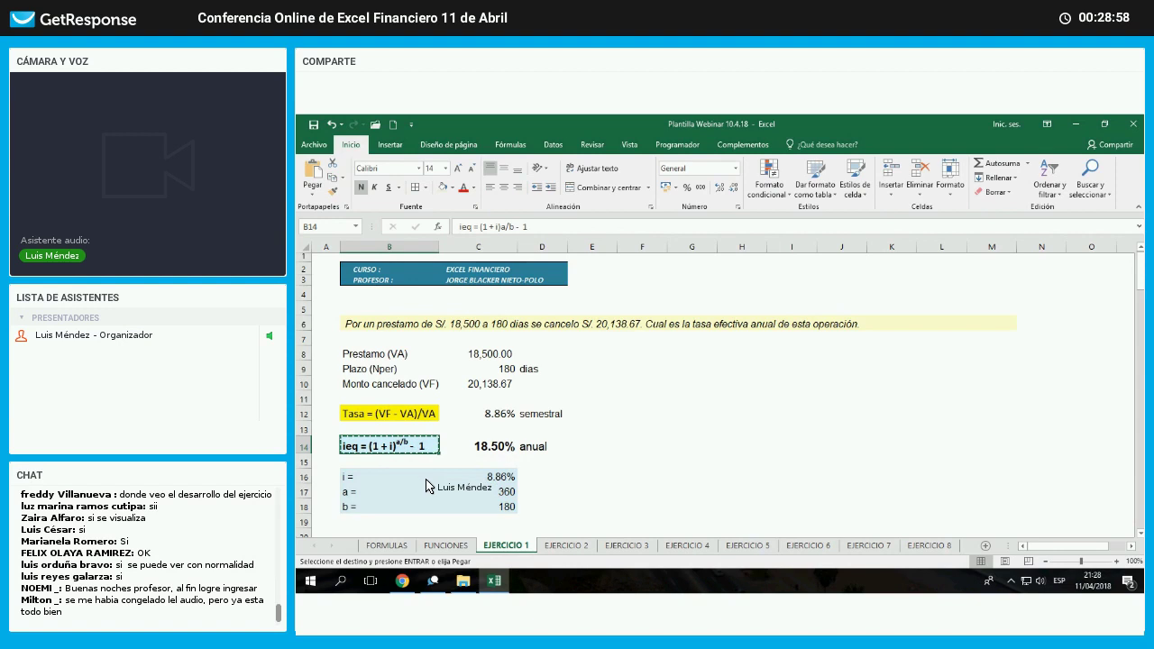
left_click(554, 546)
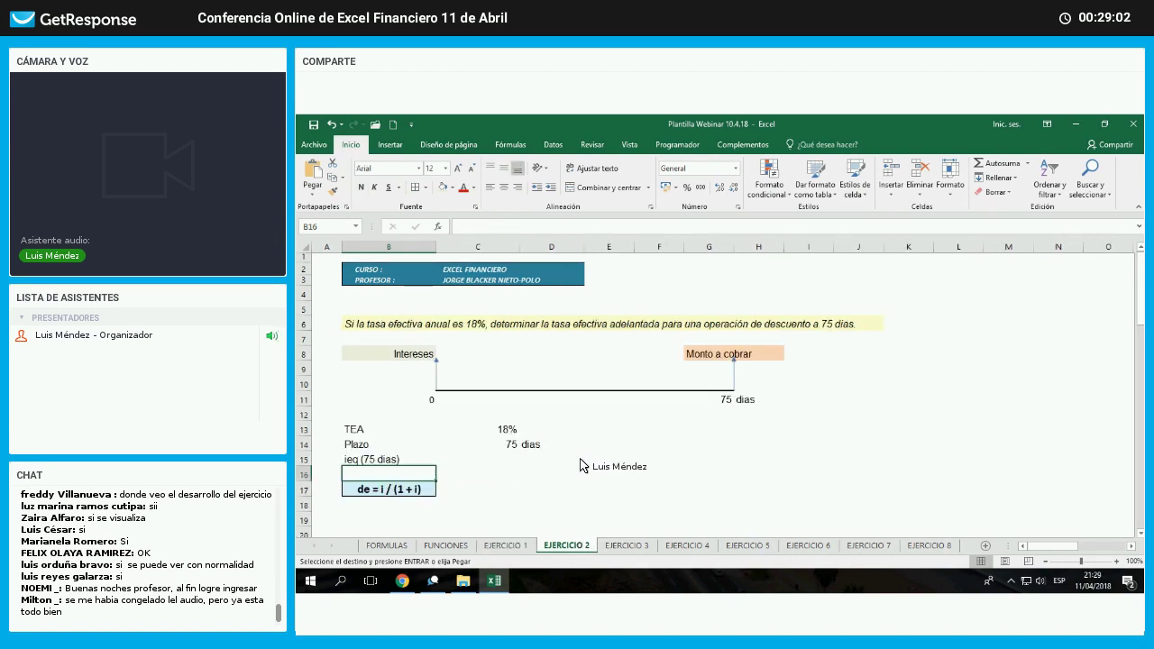
right_click(580, 461)
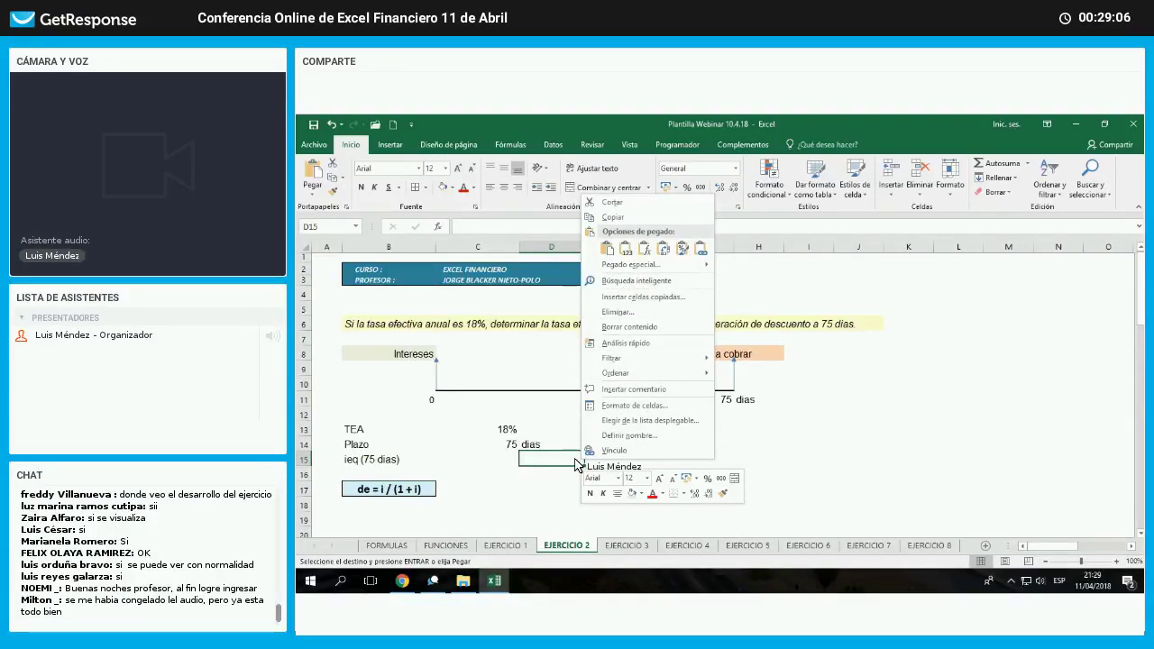
left_click(607, 249)
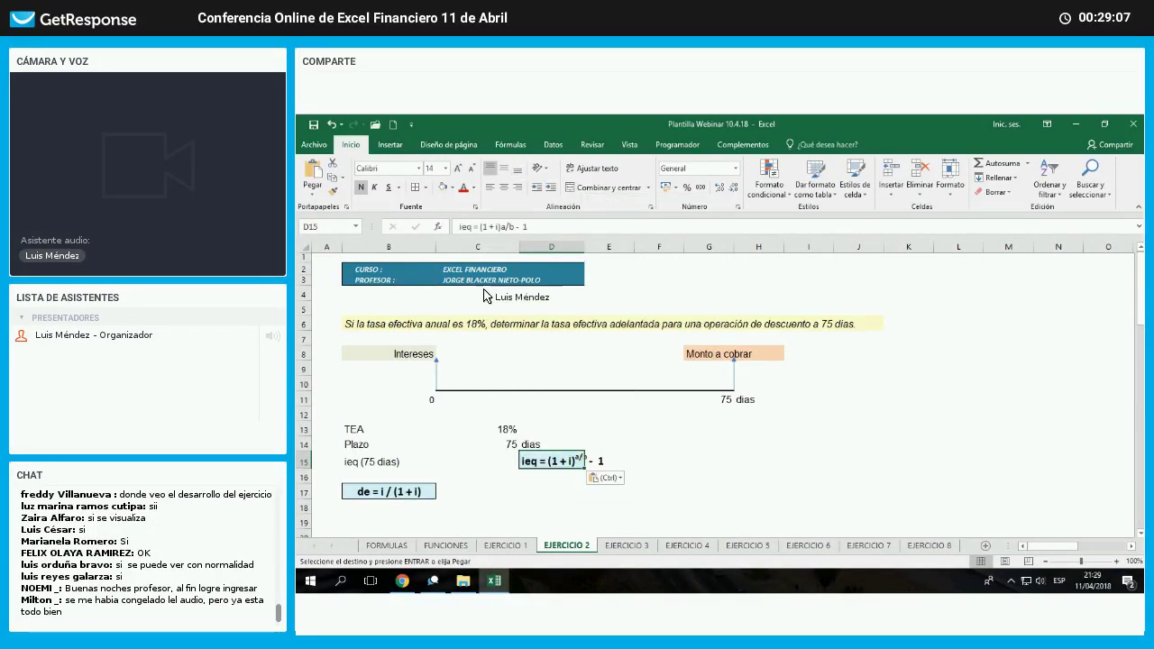
left_click(453, 189)
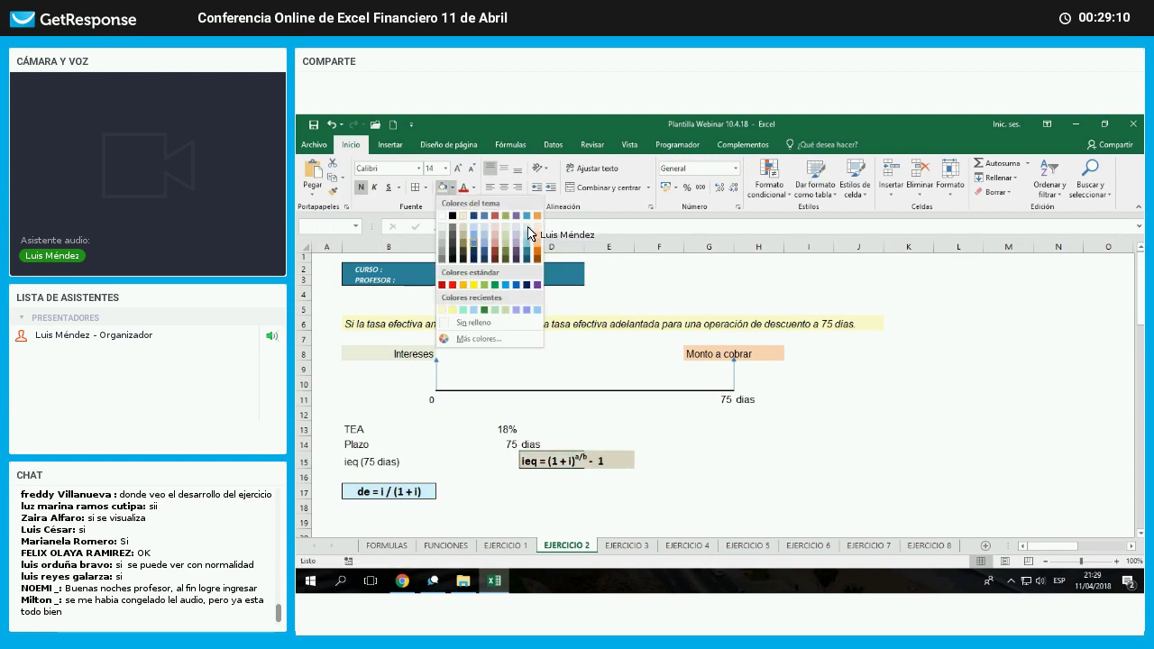
left_click(505, 222)
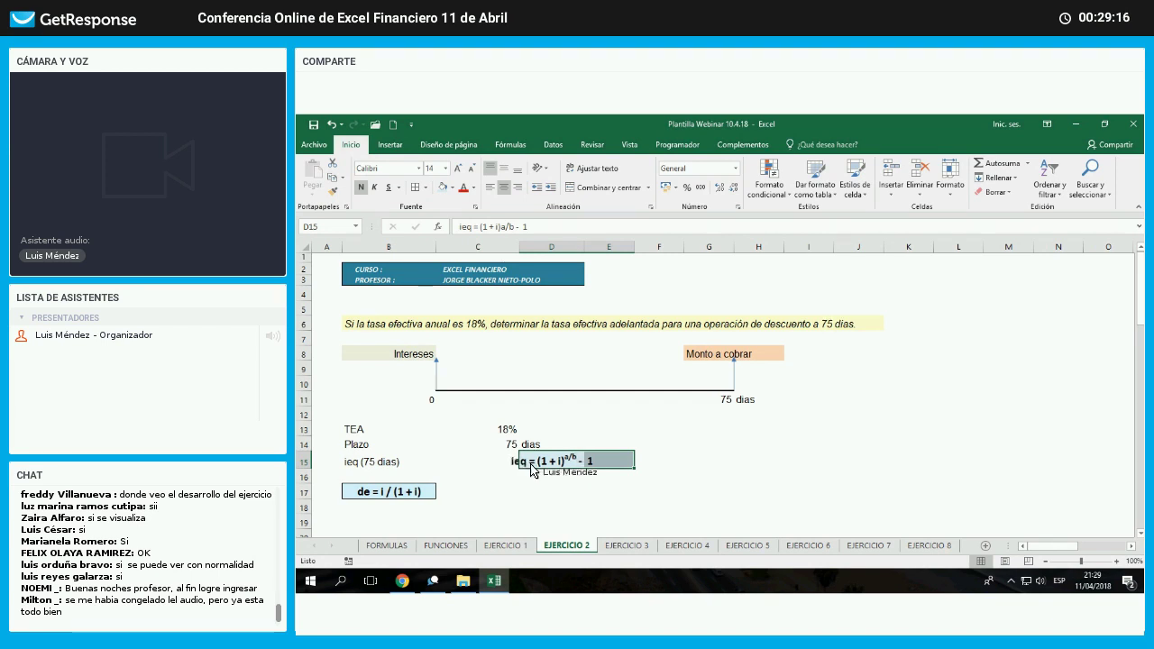
- Left-align the ieq formula text in D15:E15
left_click(459, 489)
left_click_drag(551, 460, 609, 460)
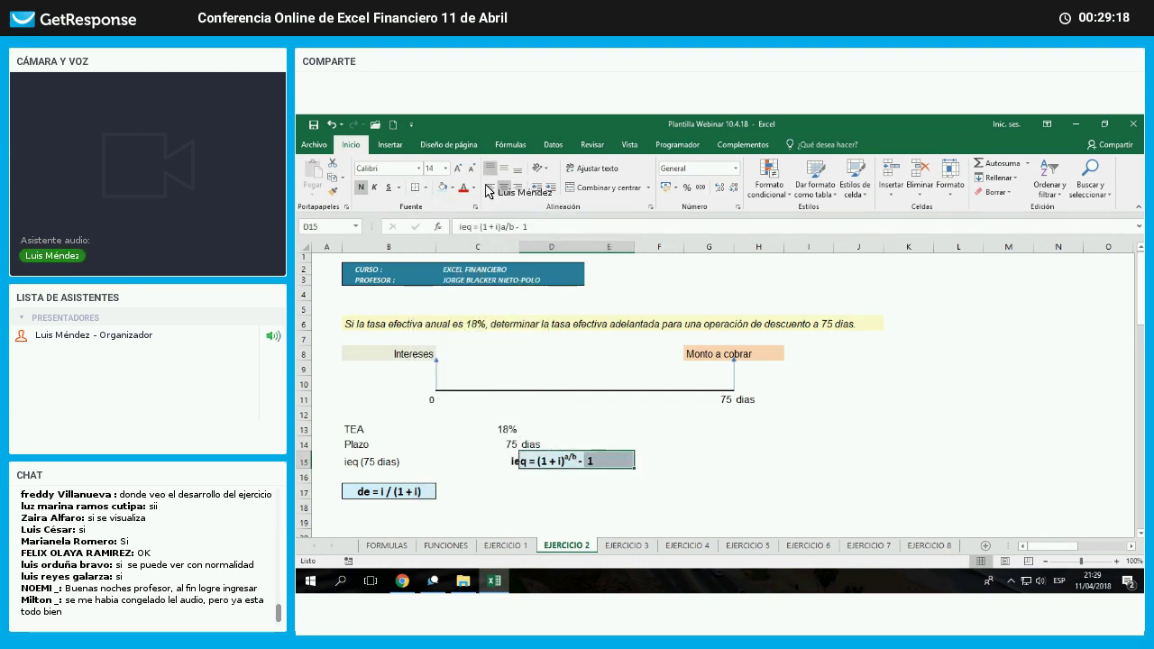
left_click(552, 516)
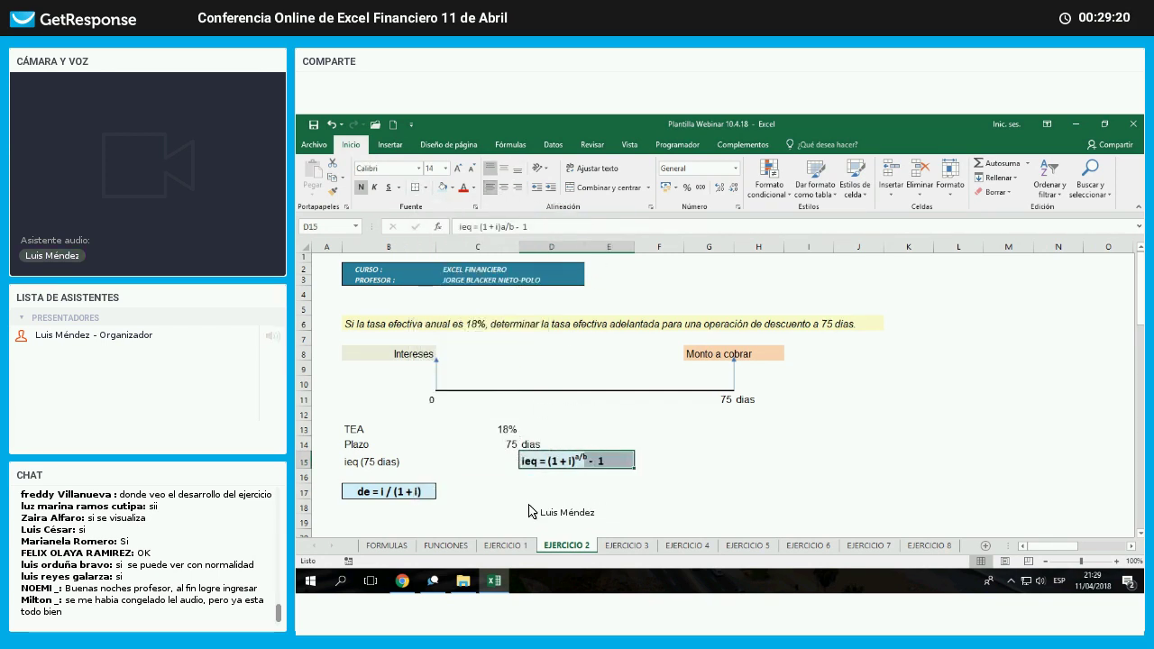
left_click(484, 465)
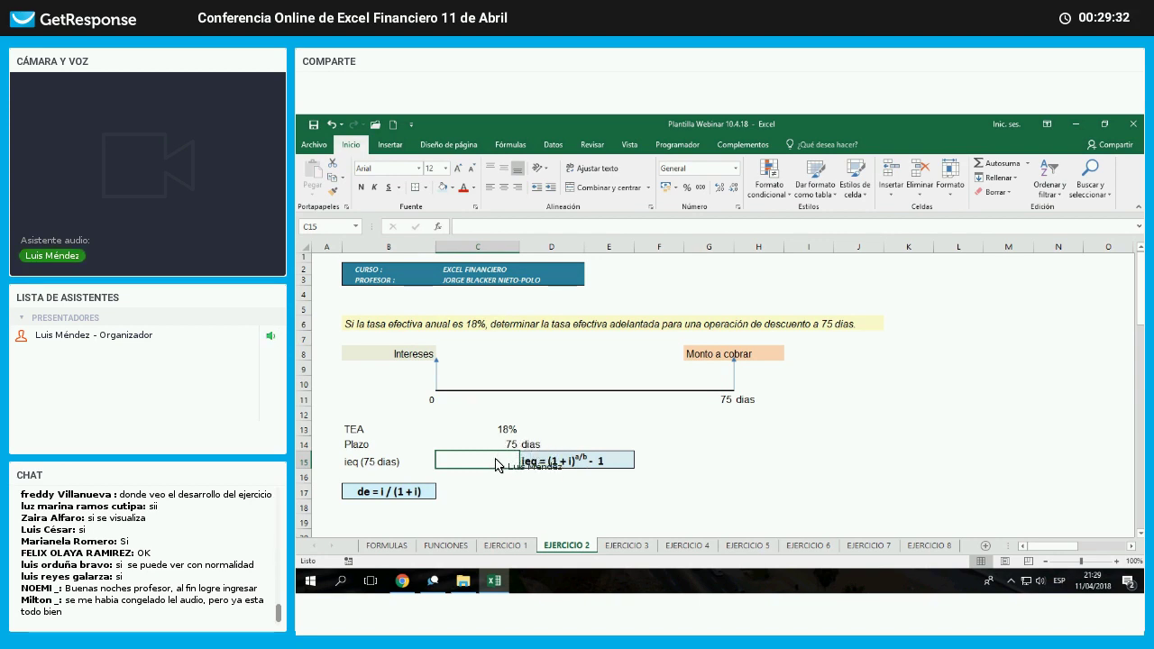
- Move the de formula from B17 to B18, enter the label i = in B16, and link C16 to the TEA in C13
left_click(419, 498)
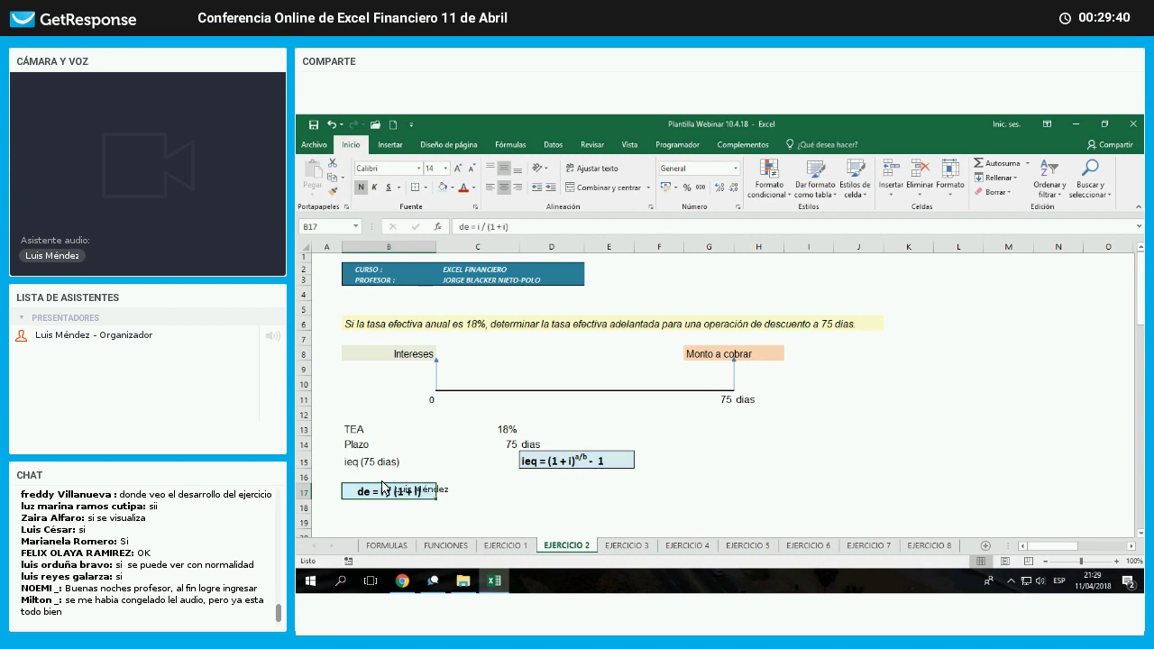
left_click_drag(399, 485, 401, 500)
key("Up")
key("Up")
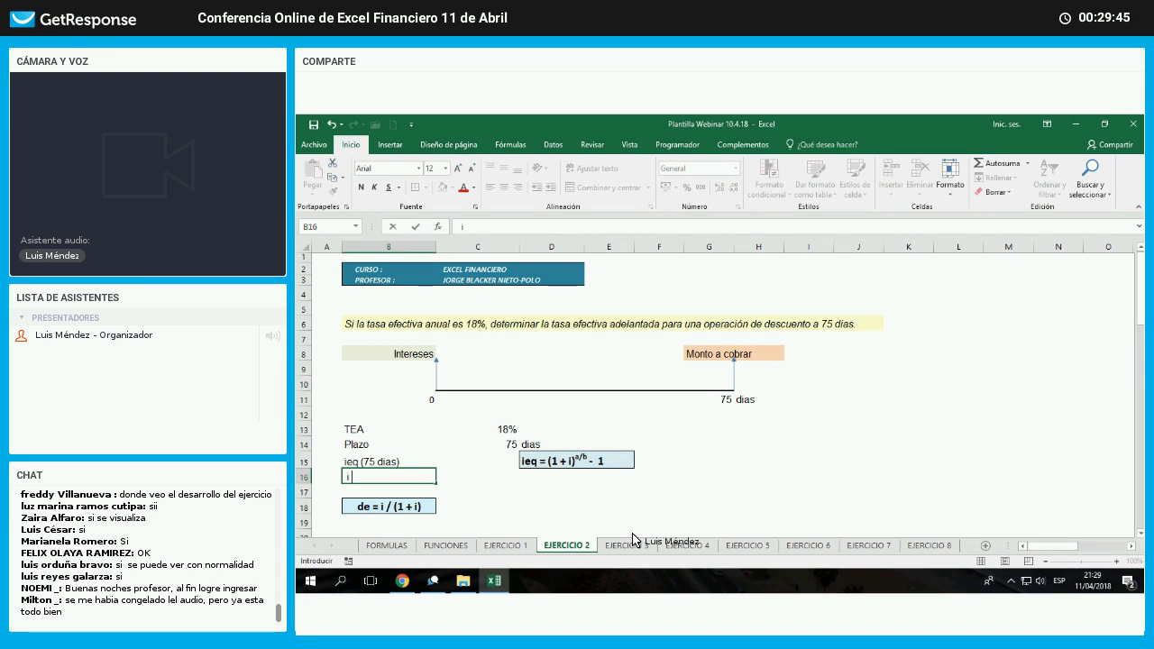
key("Tab")
type("+")
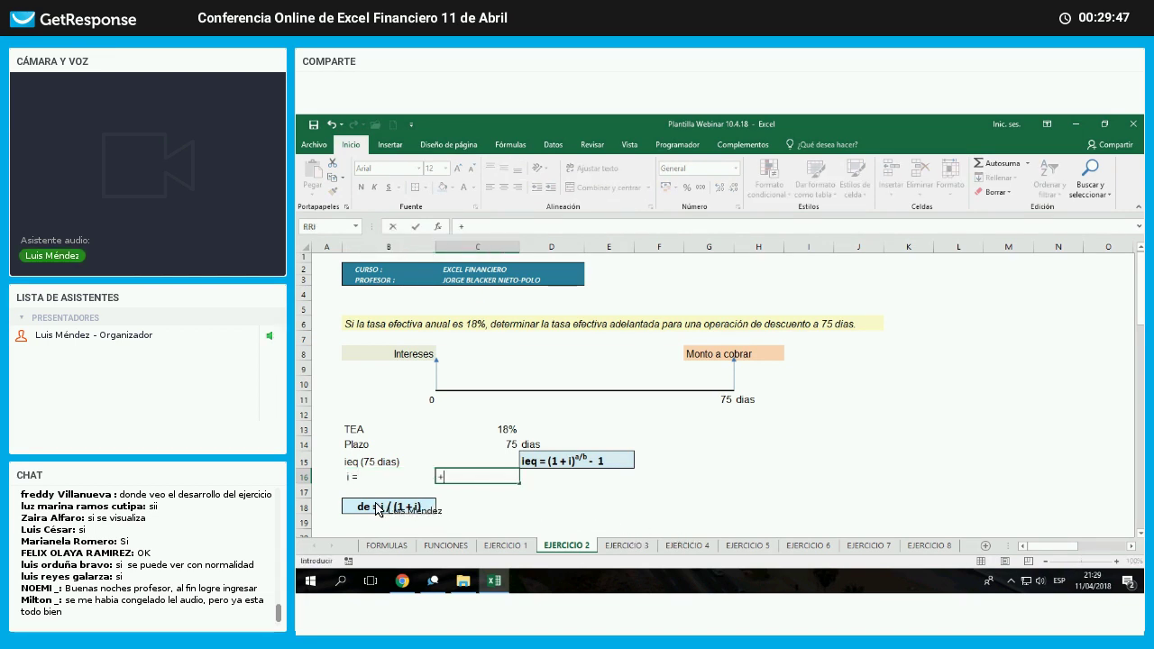
key("Up")
key("Up")
key("Up")
key("Return")
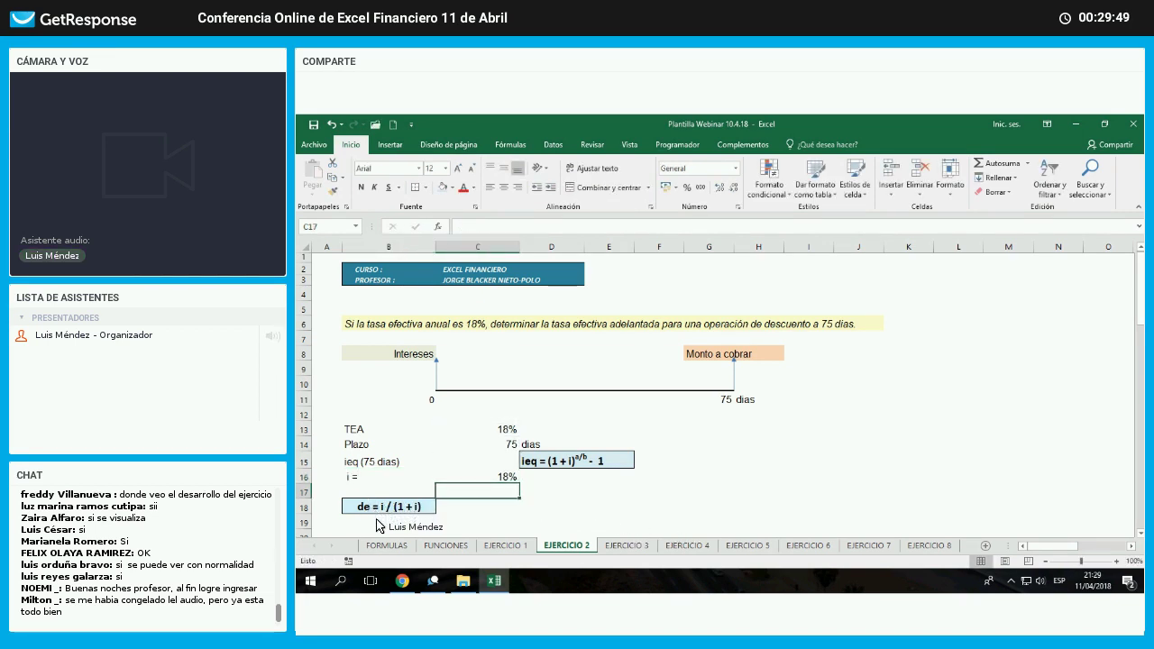
- Move the de formula from B18 to B19 and enter the label a = in B17 with the value 75 in C17
left_click(365, 506)
left_click_drag(436, 499, 439, 493)
key("Up")
key("Up")
type("a")
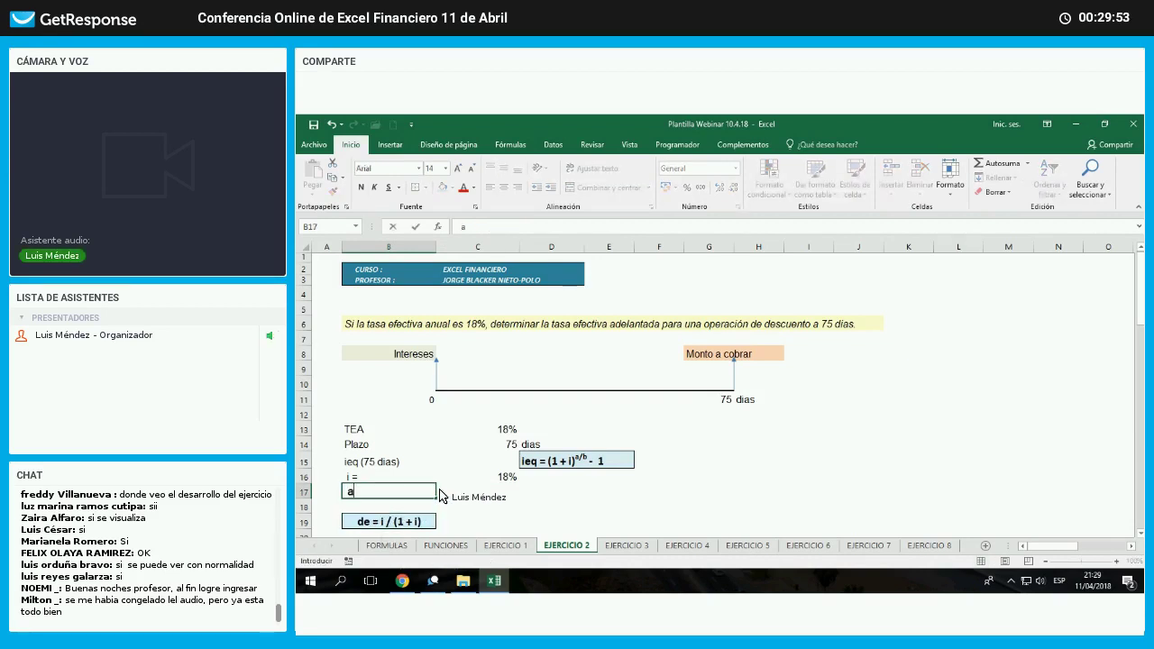
type(" =")
key("Tab")
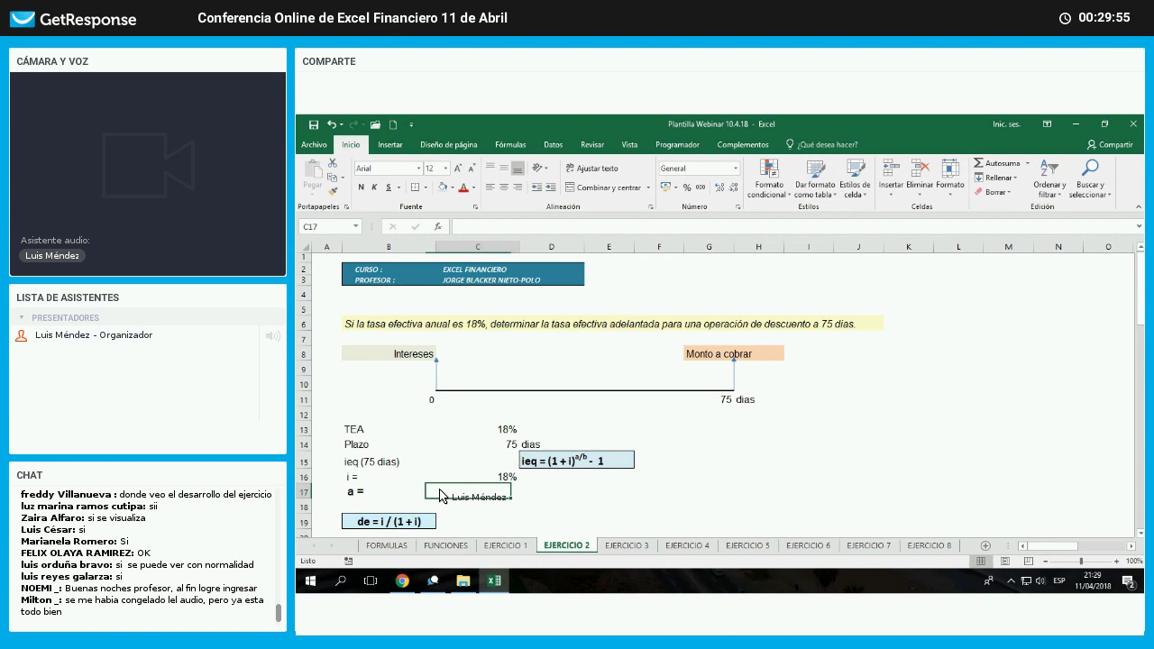
type("75")
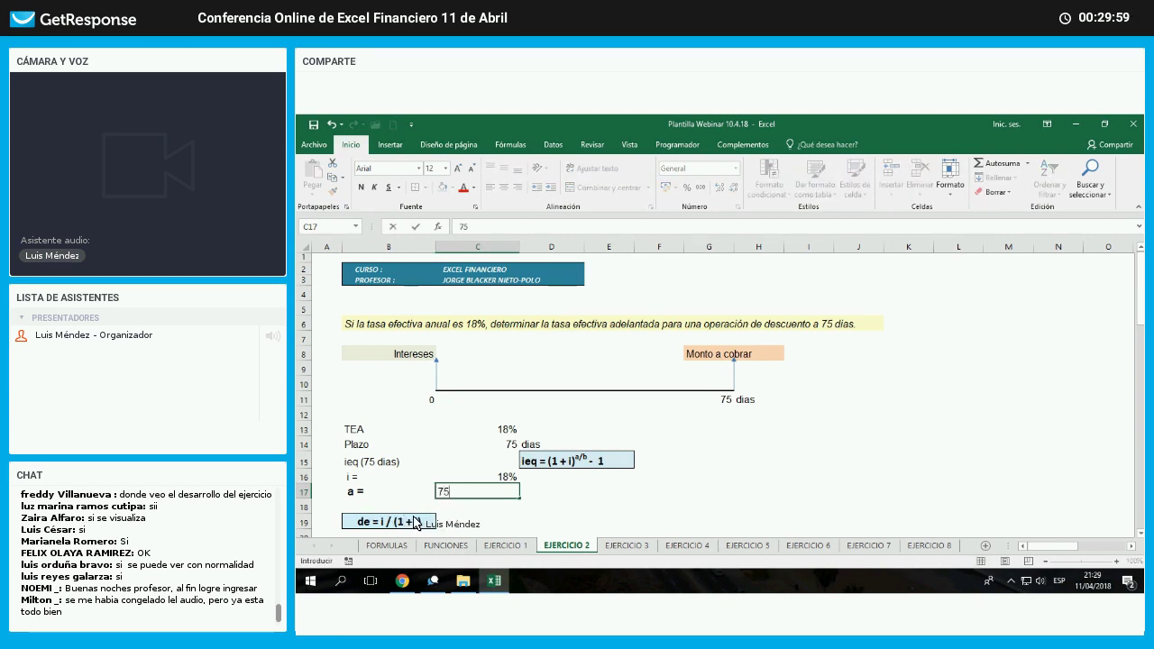
key("Return")
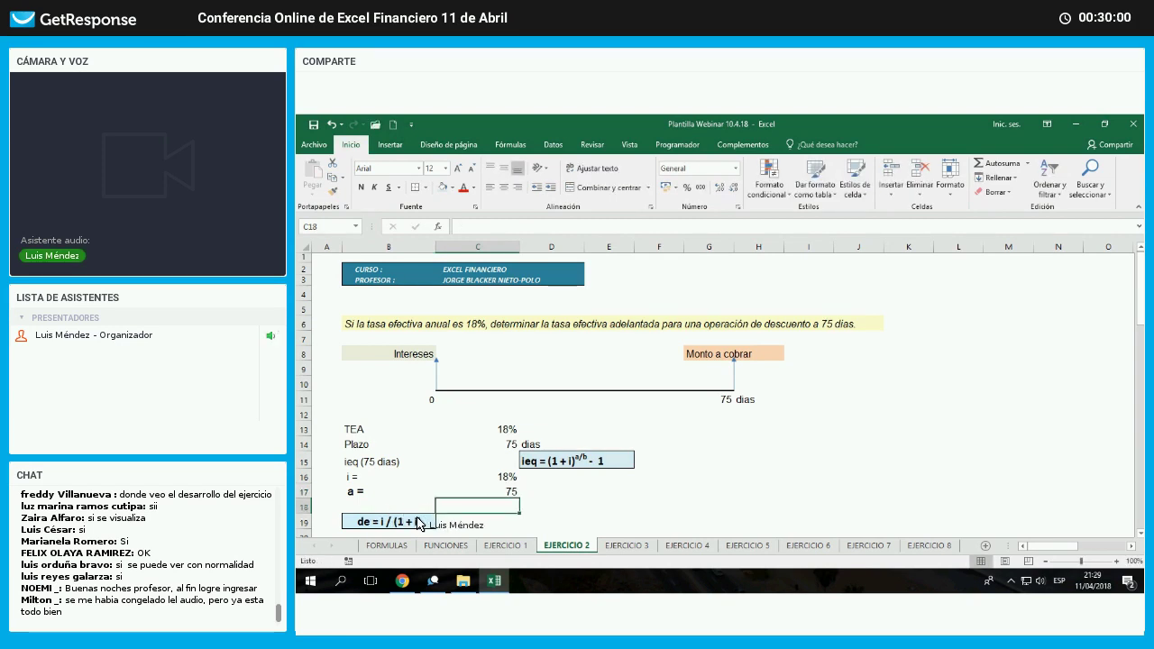
- Enter the label b = in B18 with the value 360 in C18
key("Left")
type("b =")
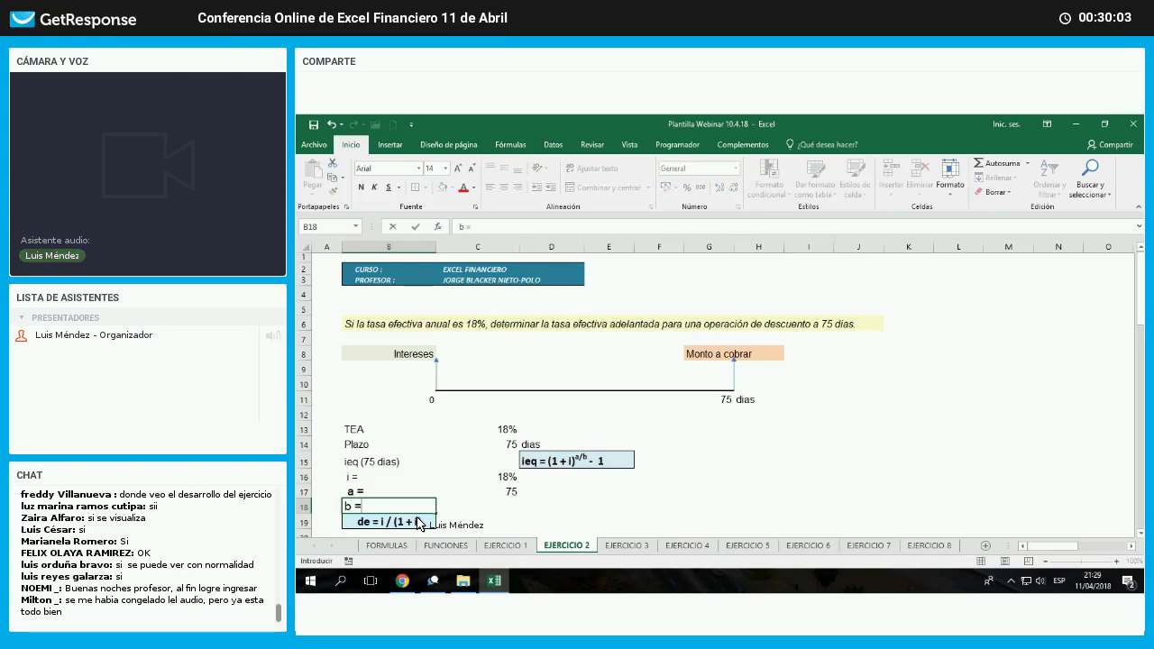
key("Tab")
type("360")
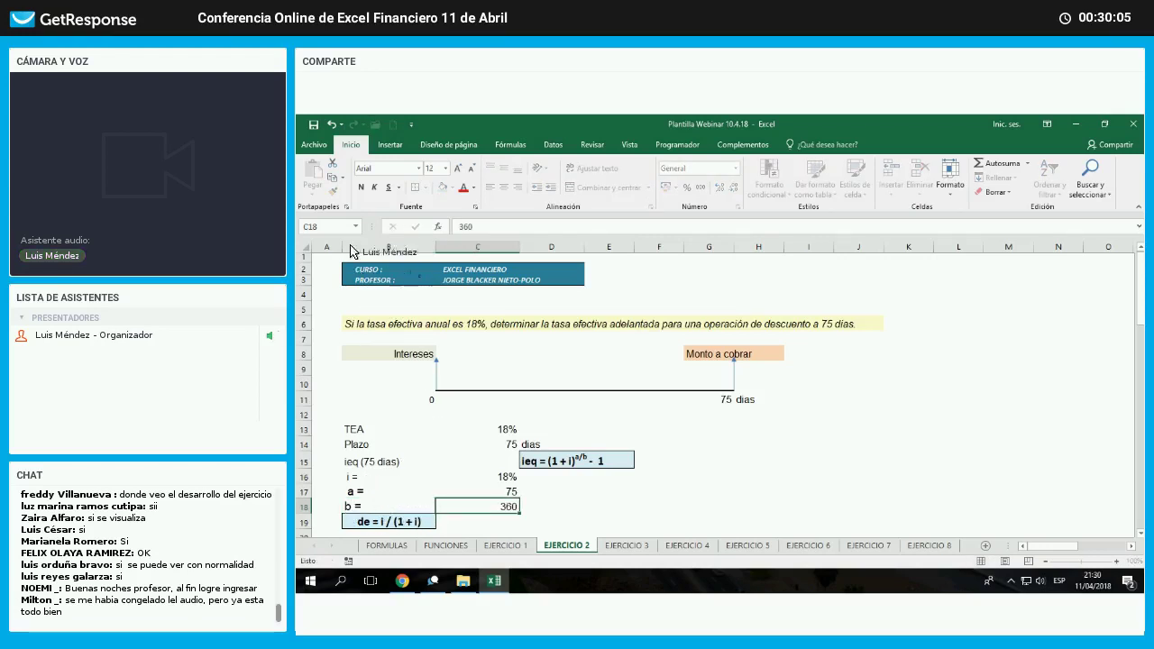
key("Return")
- Copy the formatting of the i = label in B16 to the a = and b = labels in B17:B18
left_click(370, 476)
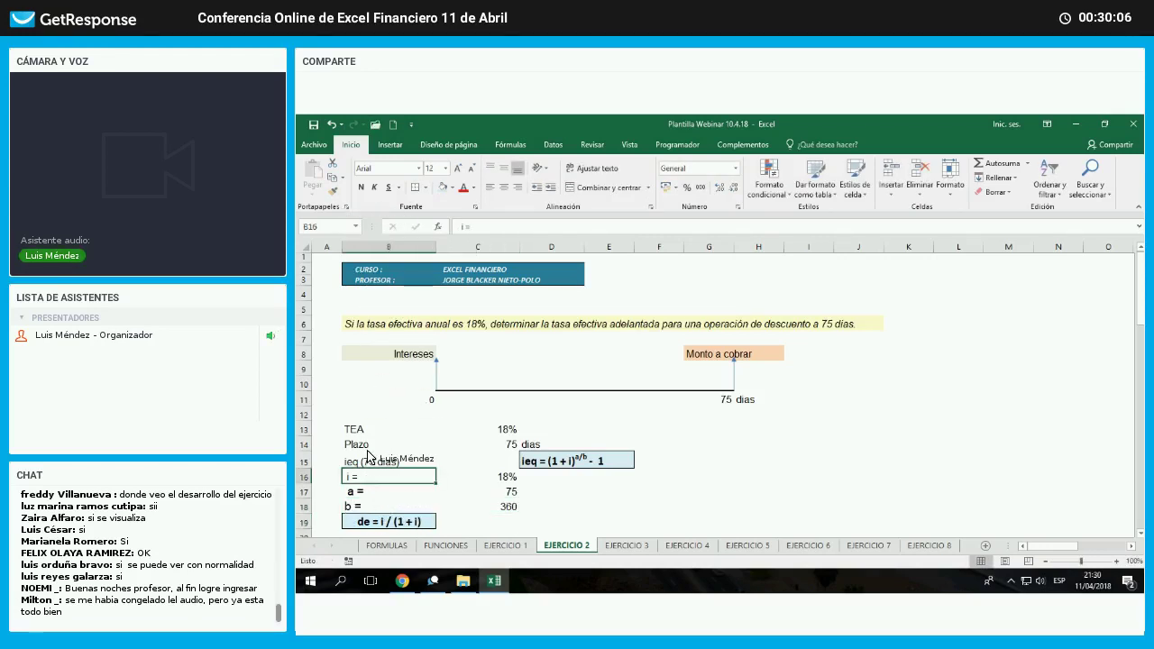
left_click(332, 191)
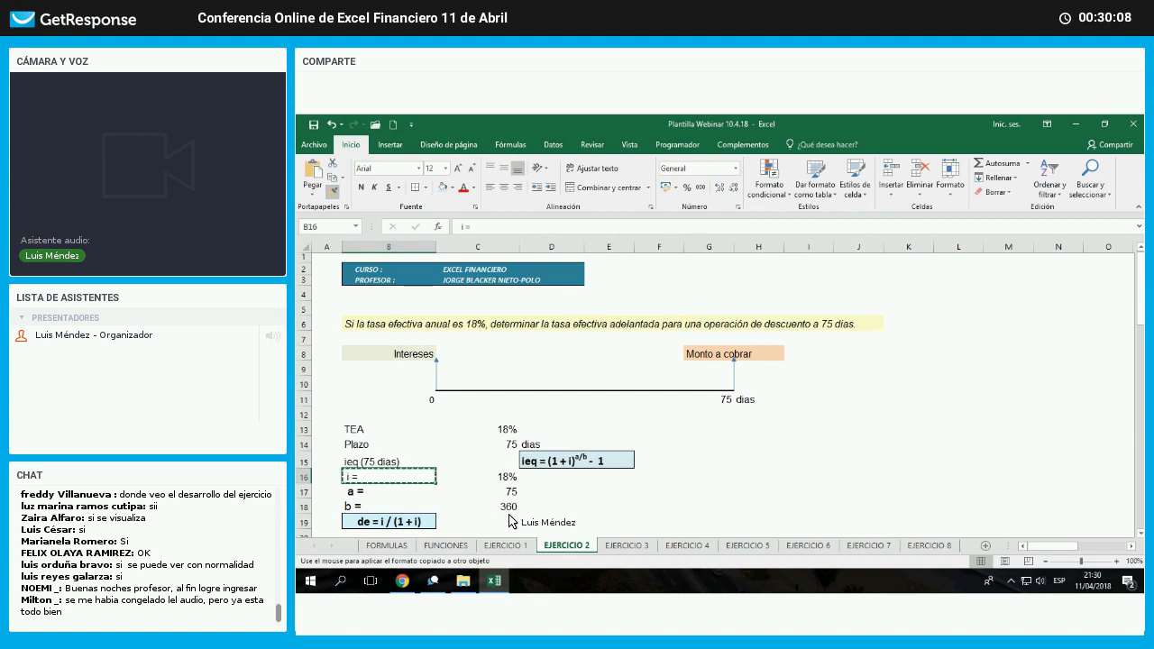
mouse_move(392, 492)
left_mouse_down()
mouse_move(424, 510)
mouse_move(380, 511)
left_mouse_up()
left_click(379, 511)
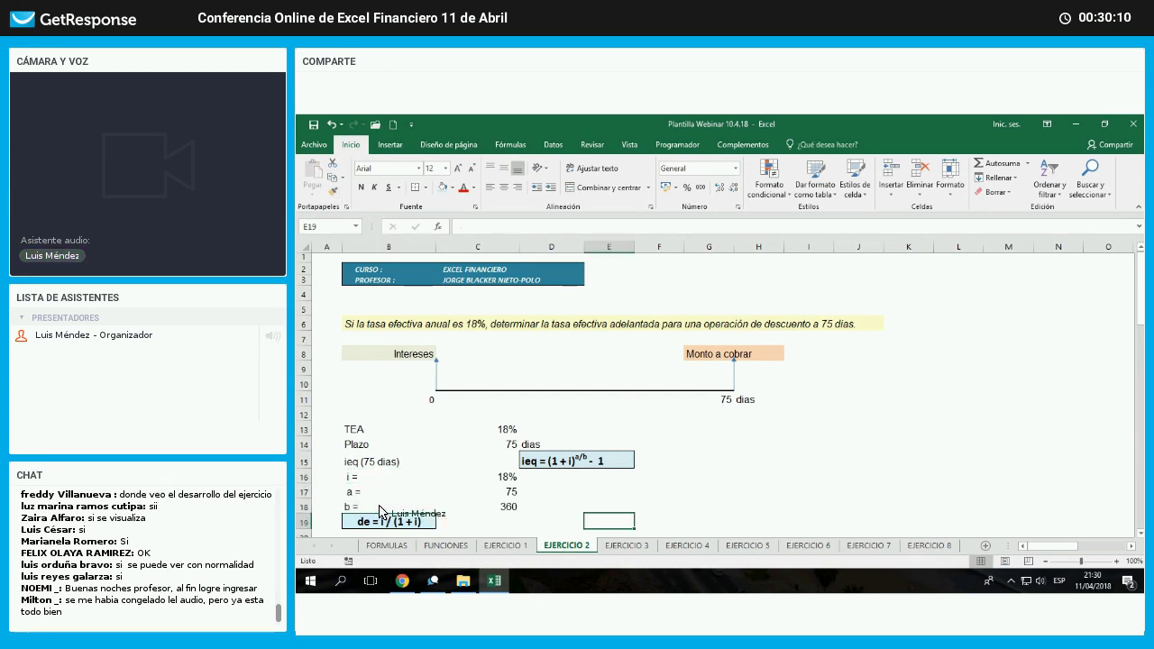
double_click(380, 511)
key("Return")
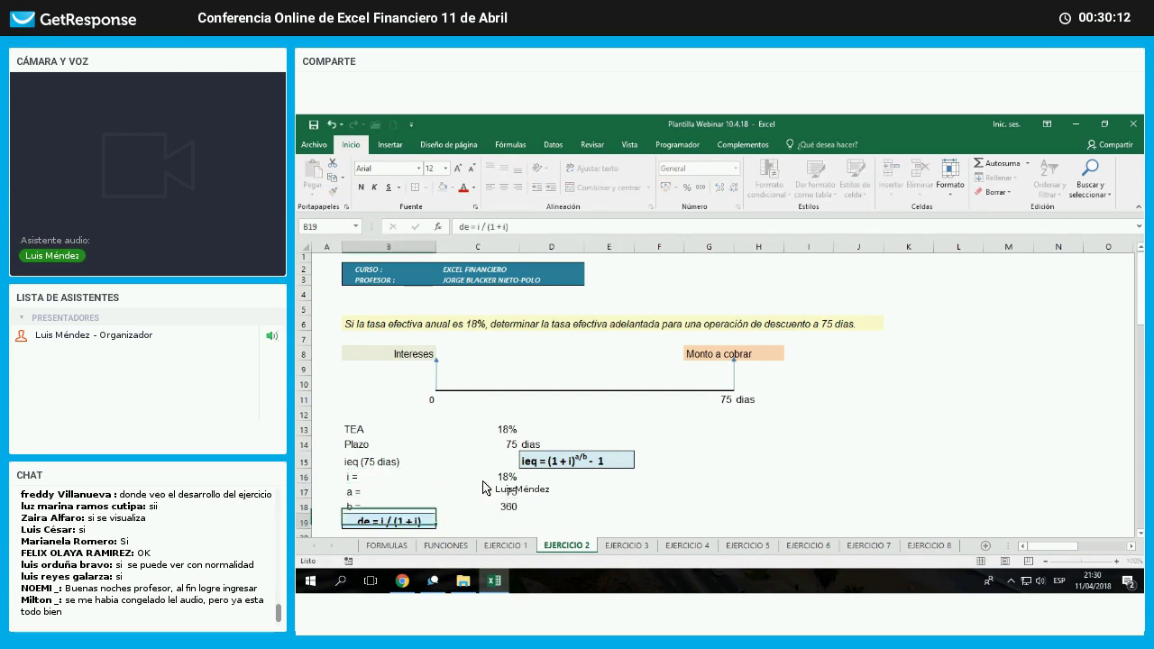
- Calculate the equivalent 75-day rate in C15 with the formula =(1+C16)^(C17/C18)-1
left_click(487, 477)
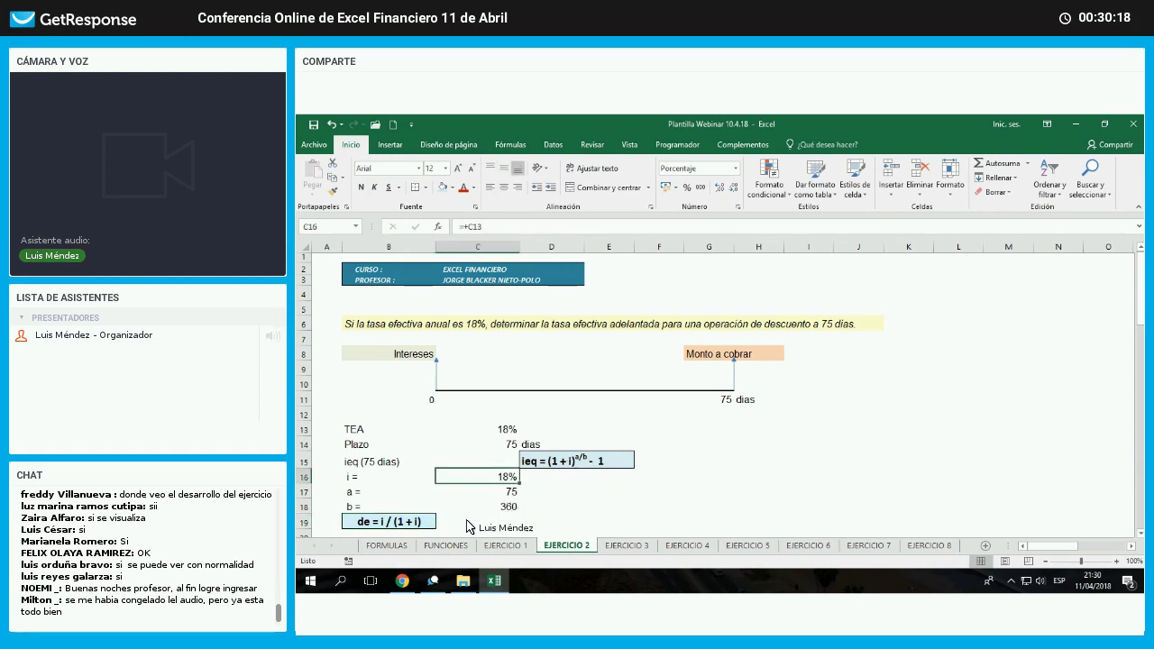
key("Down")
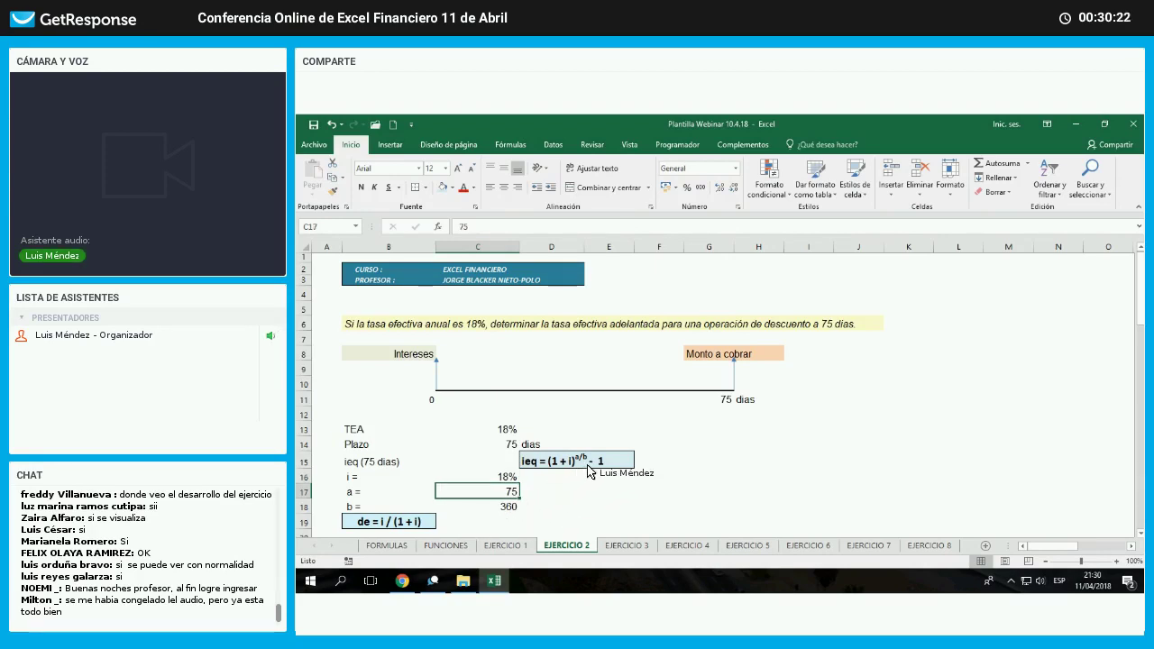
left_click(505, 508)
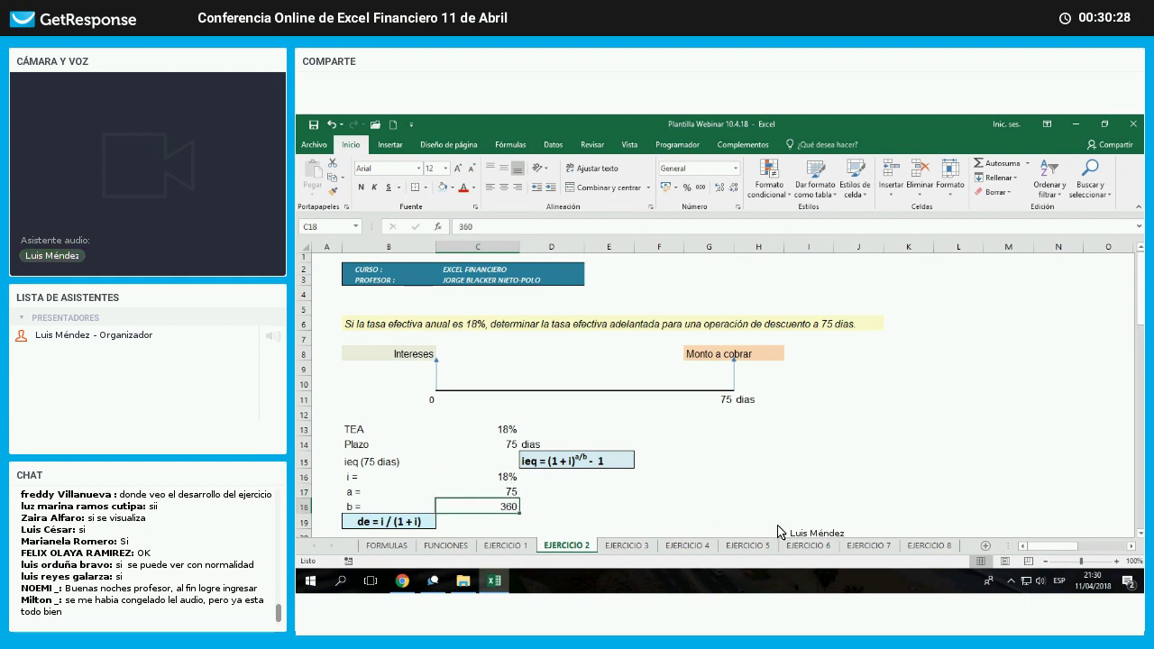
key("Up")
key("Up")
key("Up")
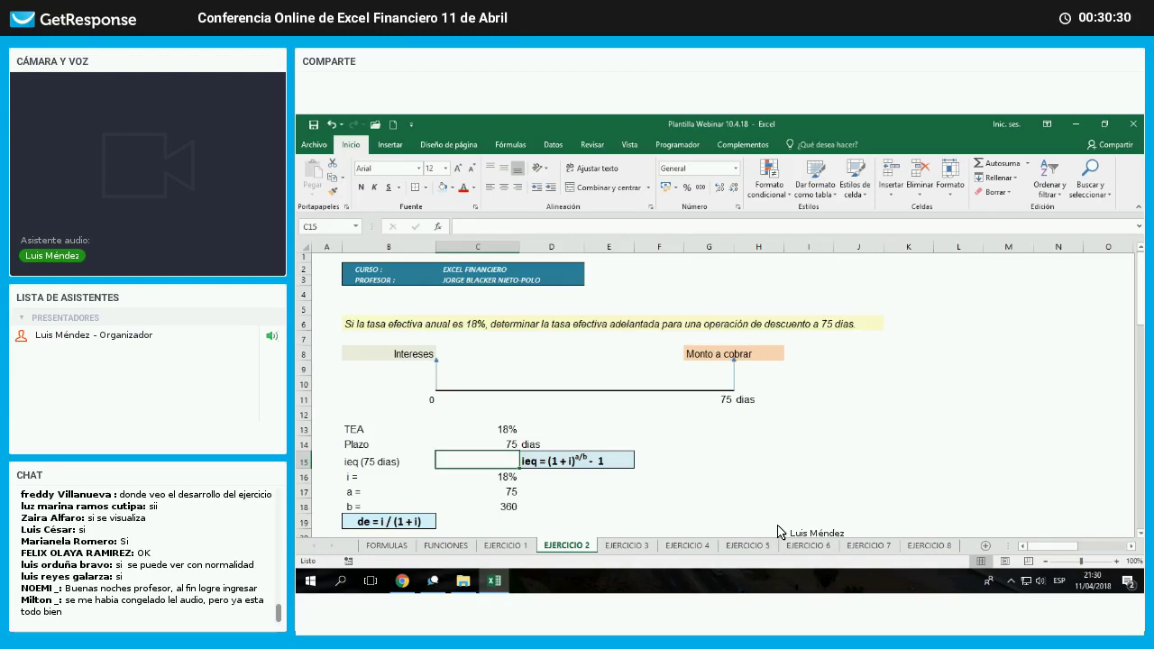
type("=")
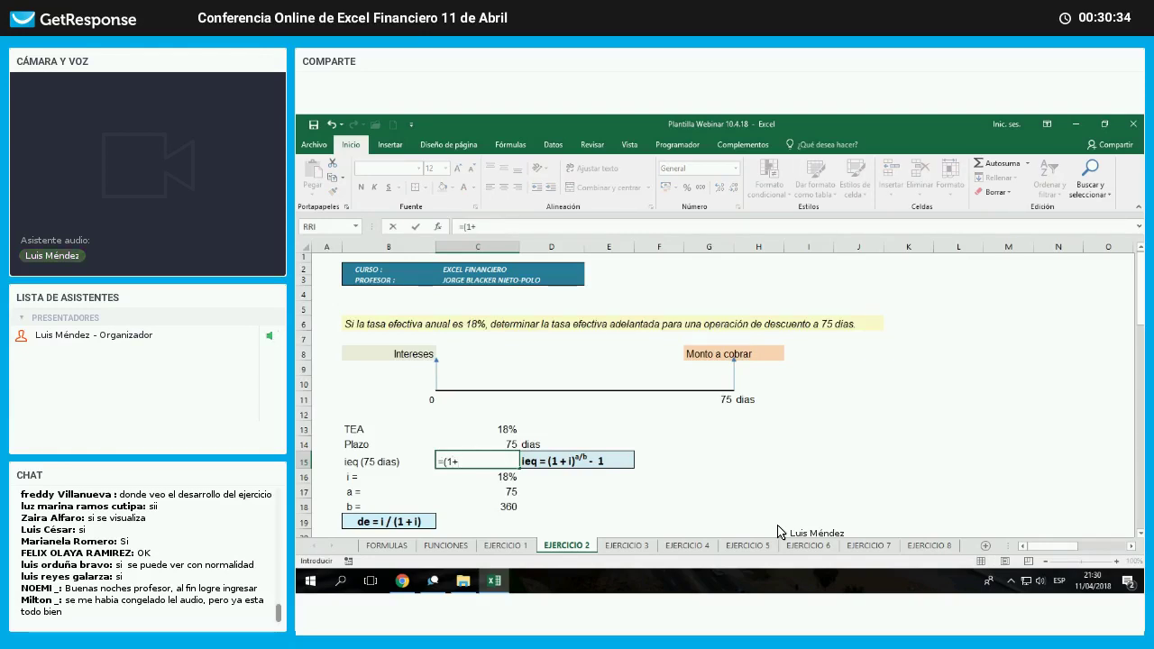
type("(1+")
key("Down")
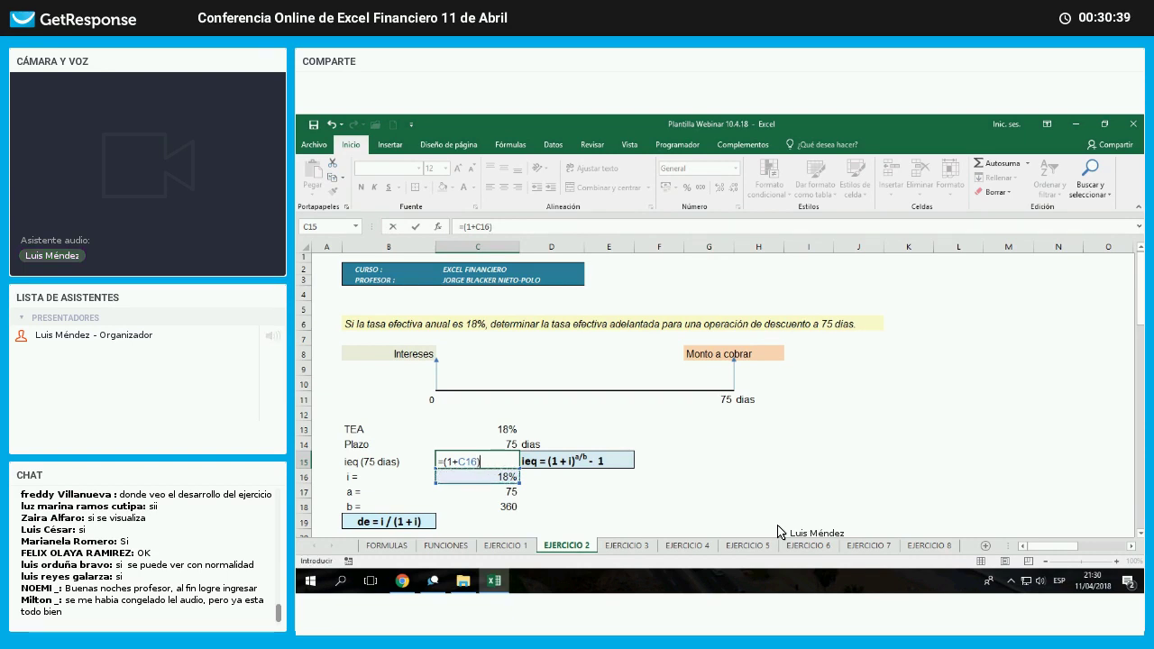
type("^")
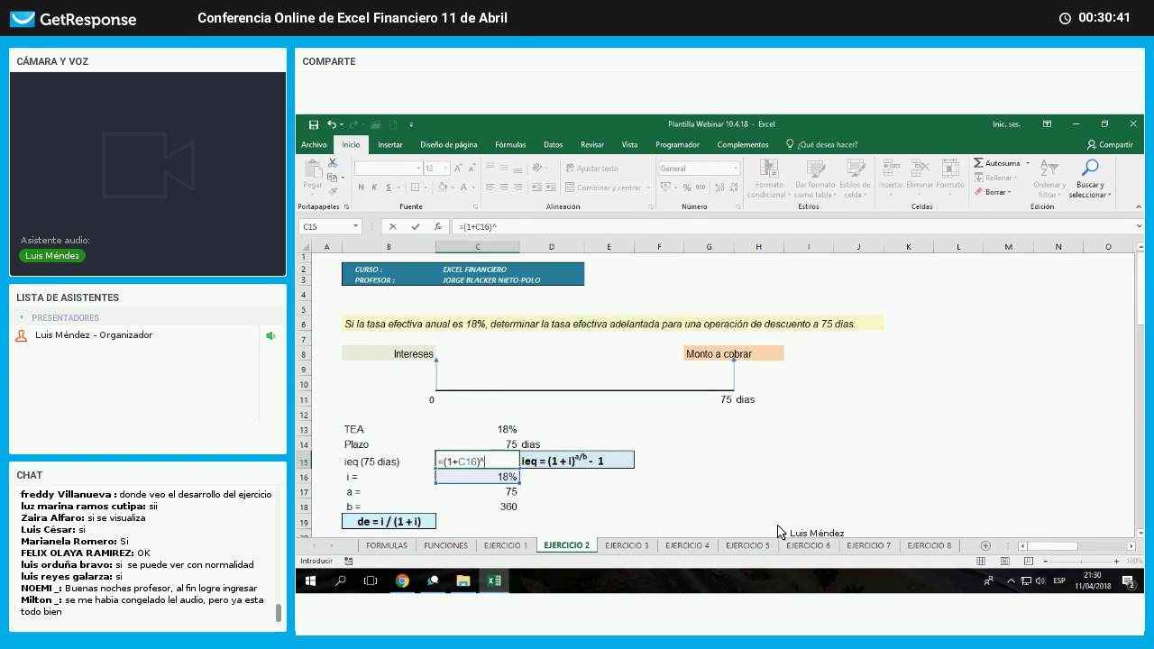
type("(")
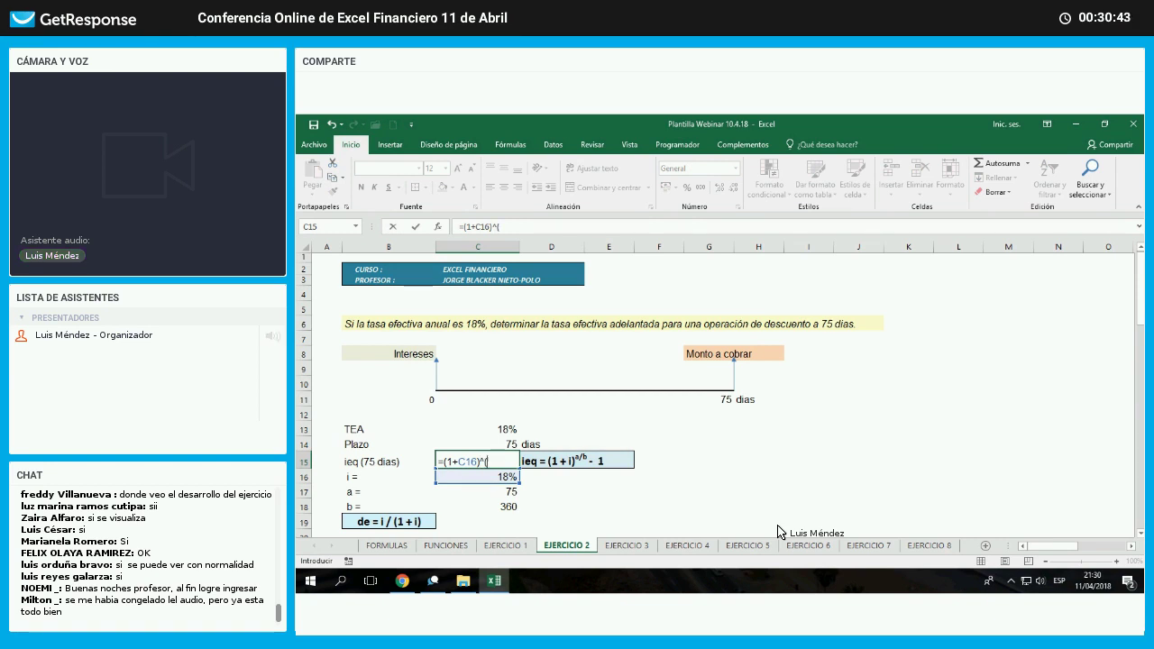
key("Down")
key("Down")
type("/")
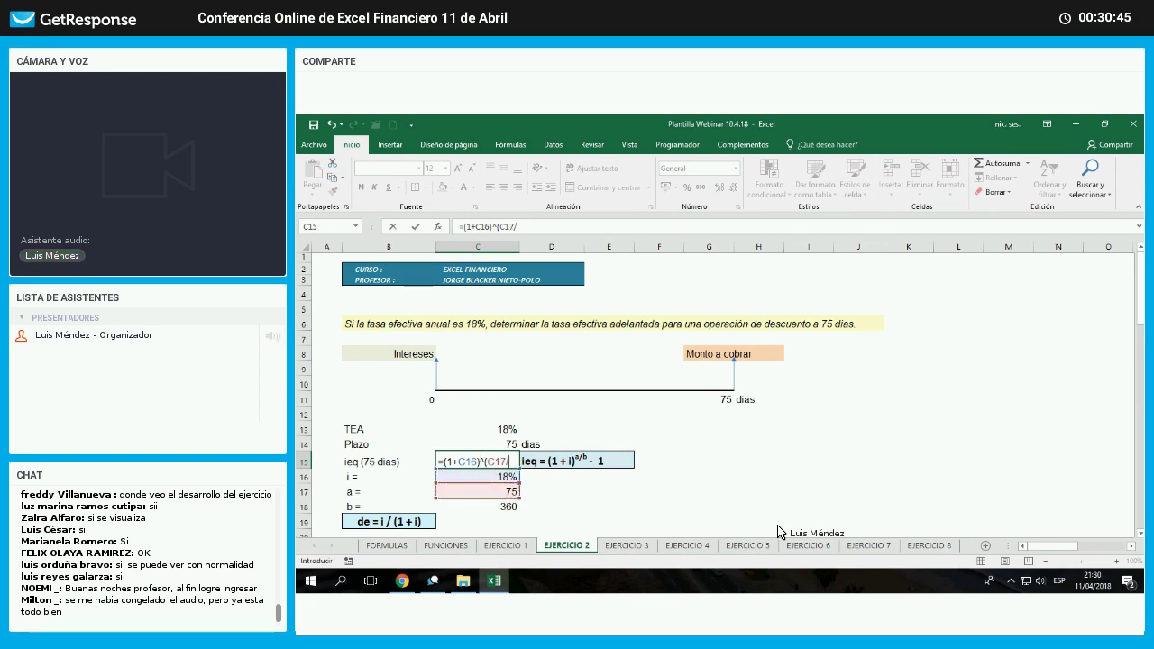
key("Down")
key("Down")
key("Down")
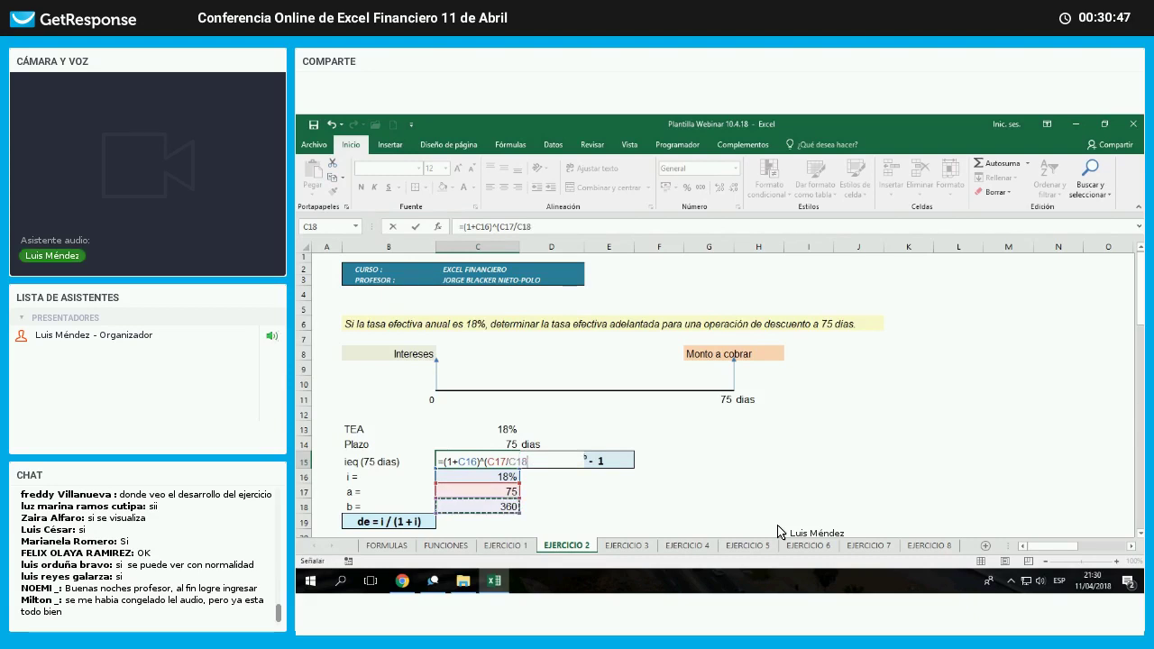
type(")")
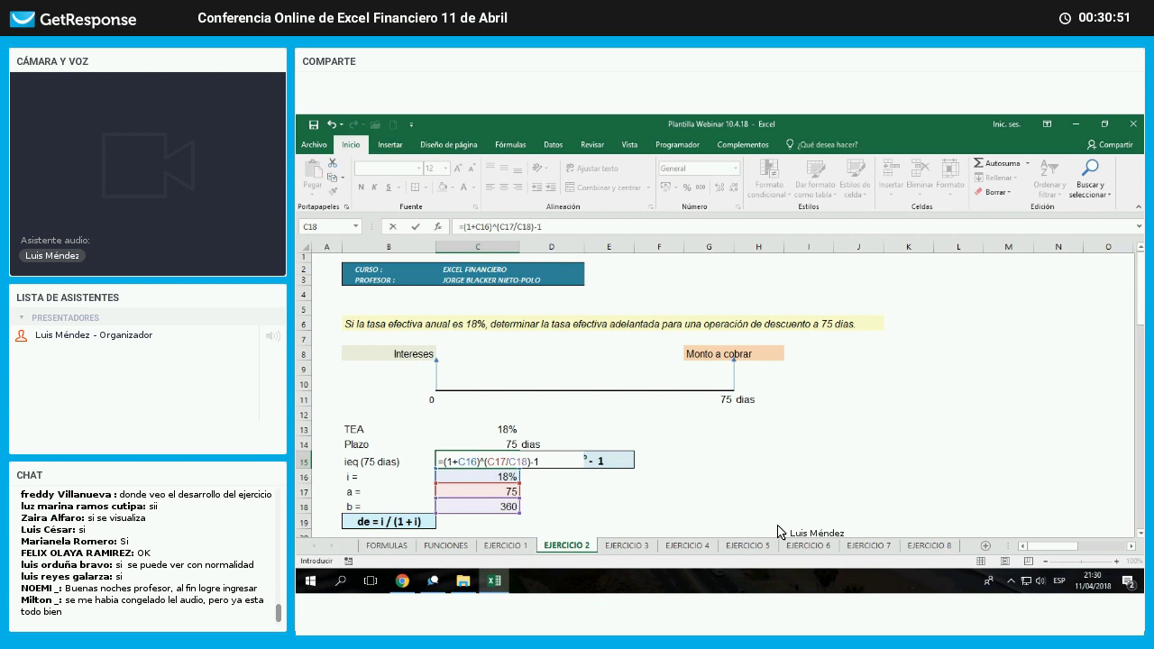
type("-1")
key("Return")
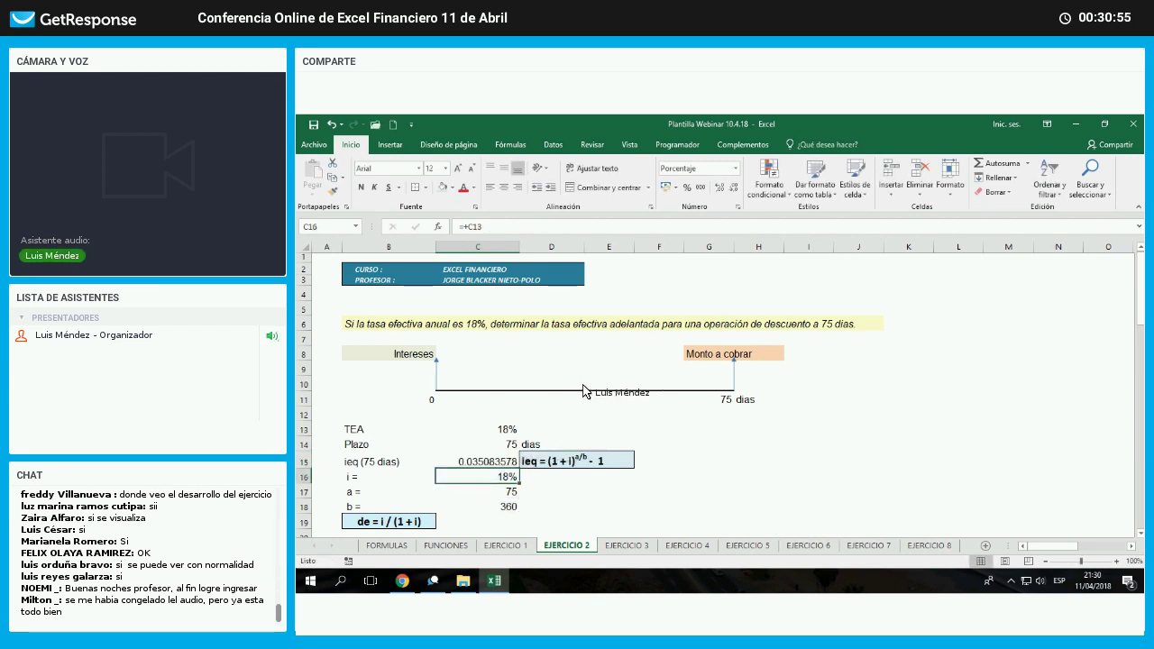
- Format the equivalent rate in C15 as a percentage with two decimals and show the TEA in C13 with two decimals
key("Up")
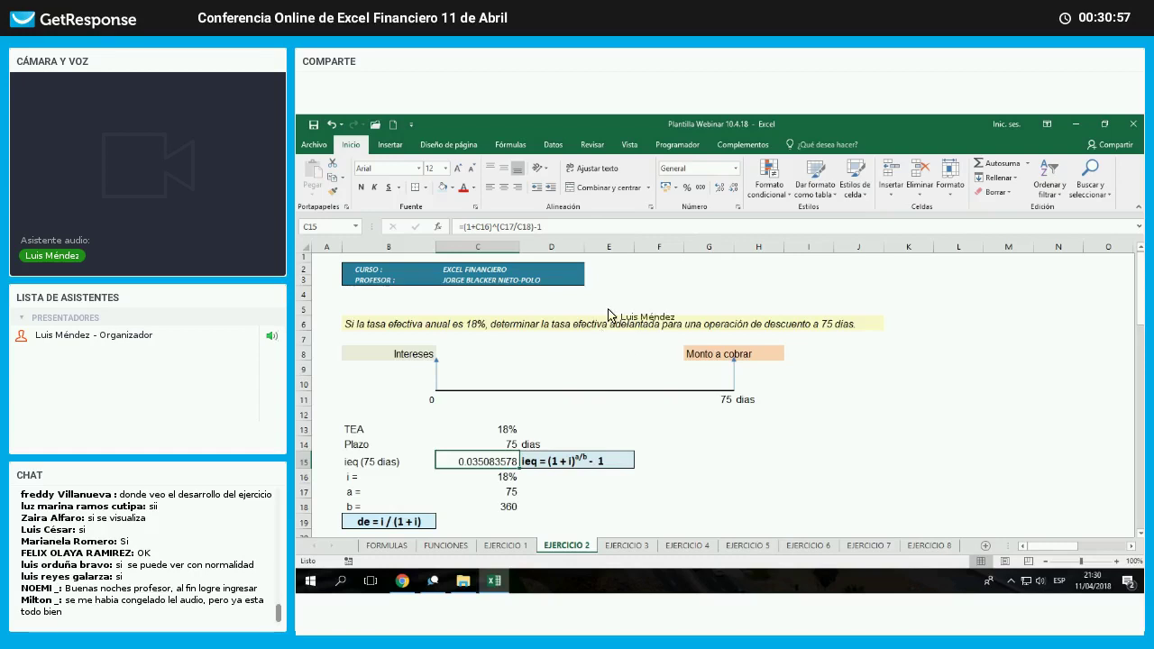
left_click(687, 188)
left_click(720, 189)
left_click(720, 190)
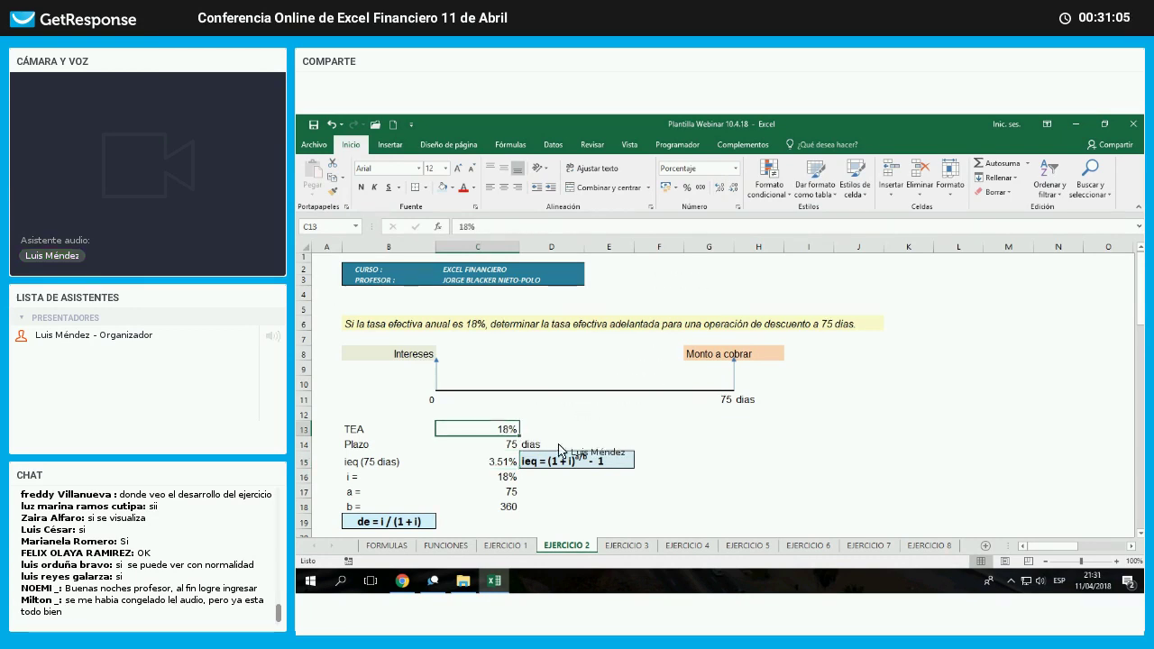
left_click(505, 430)
left_click(719, 187)
left_click(720, 188)
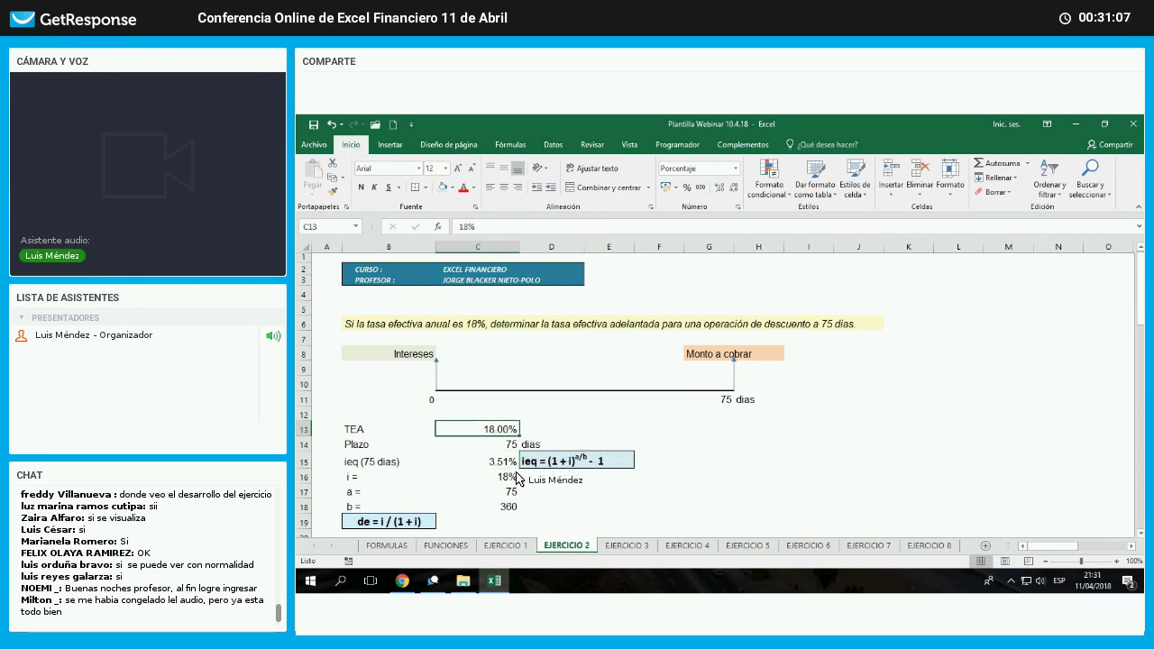
key("Down")
key("Down")
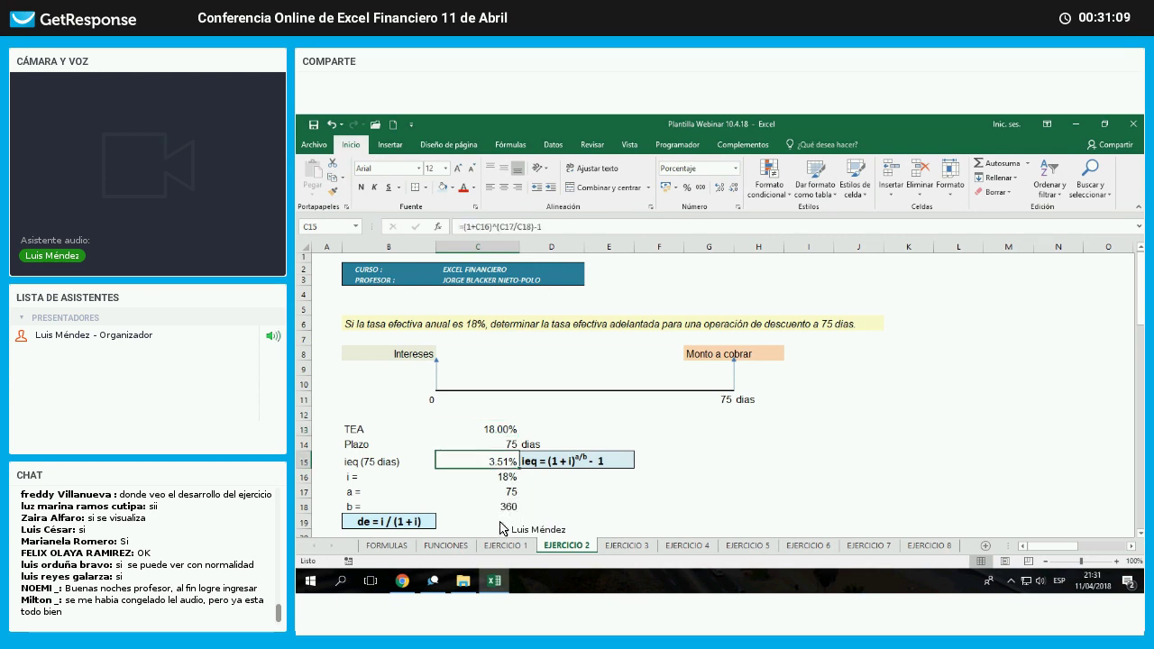
key("Down")
key("Down")
key("Down")
key("Down")
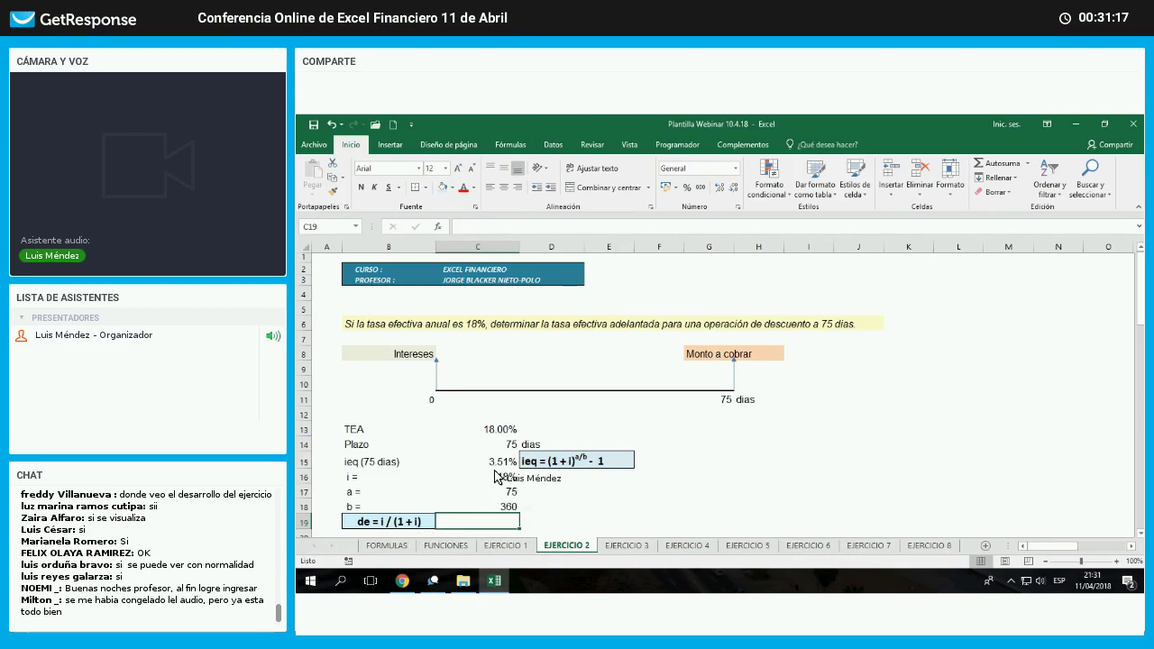
key("Up")
key("Up")
key("Up")
key("Up")
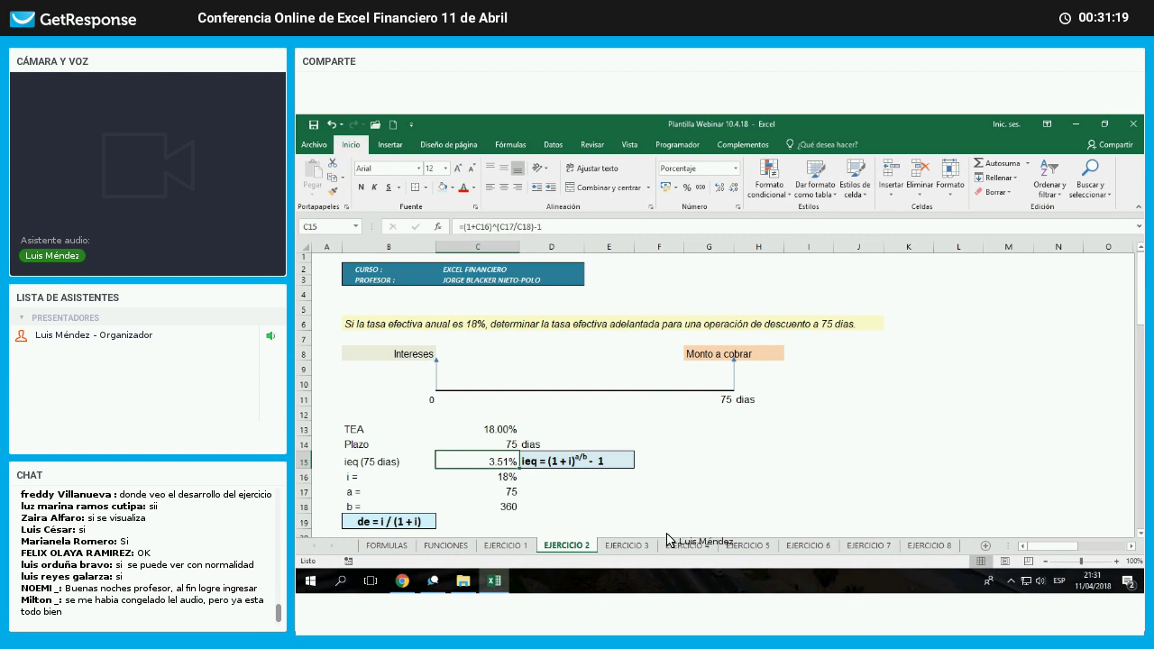
- Calculate the effective advance rate in C19 with the formula =C15/(1+C15)
key("Down")
key("Down")
key("Down")
key("Down")
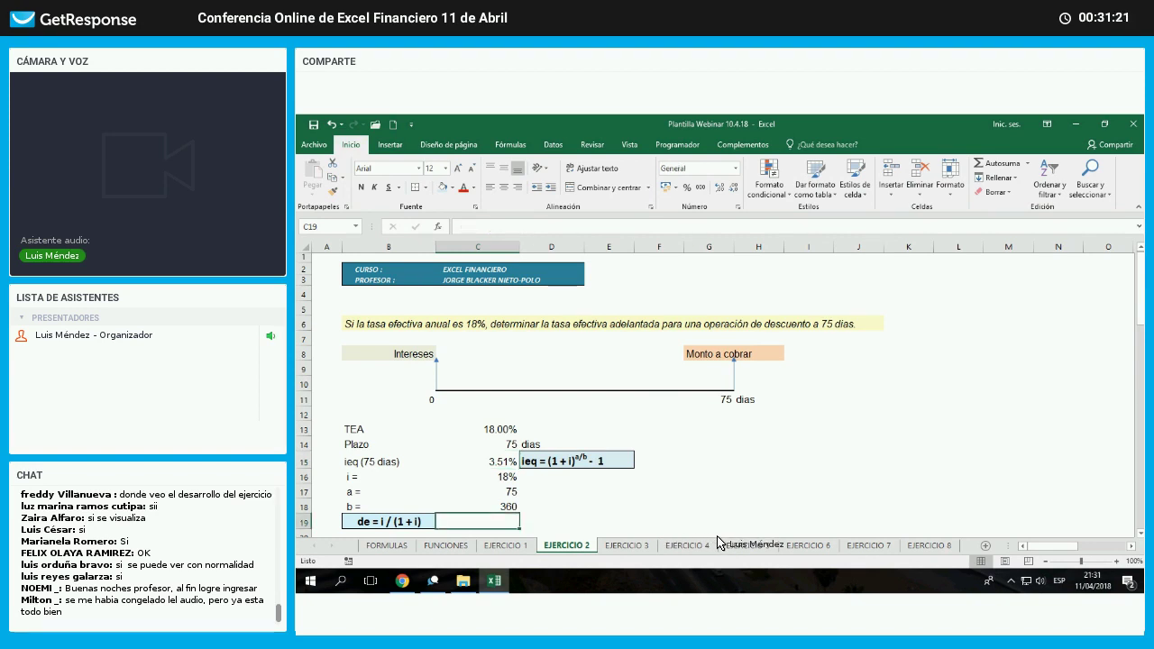
type("=")
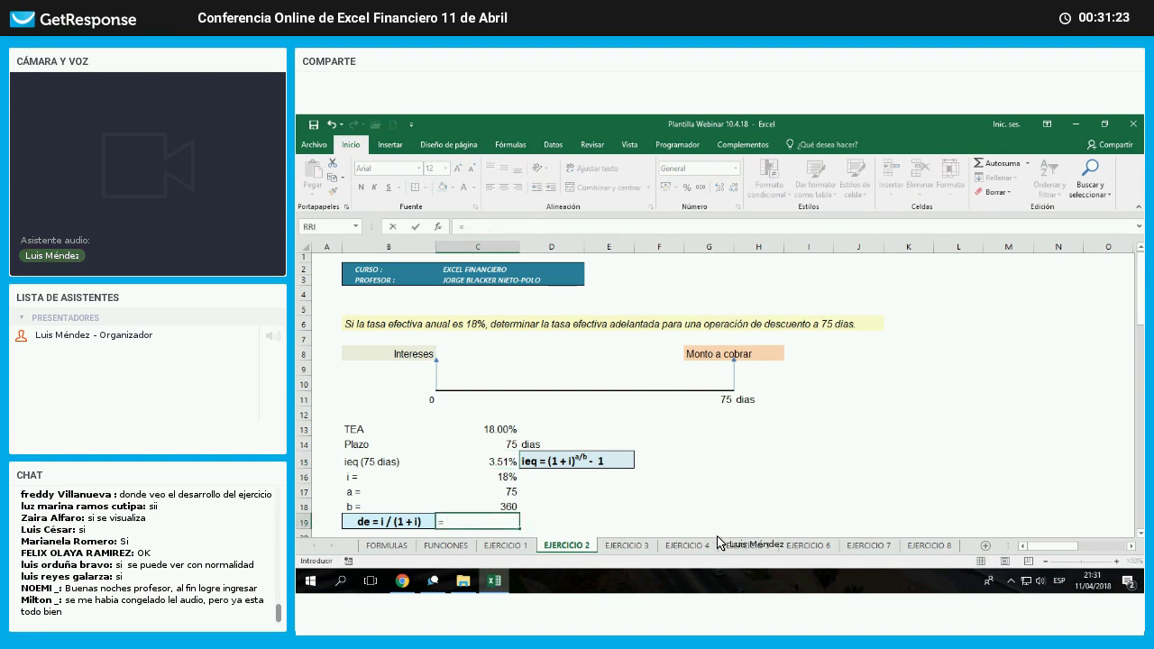
key("Up")
key("Up")
key("Up")
key("Up")
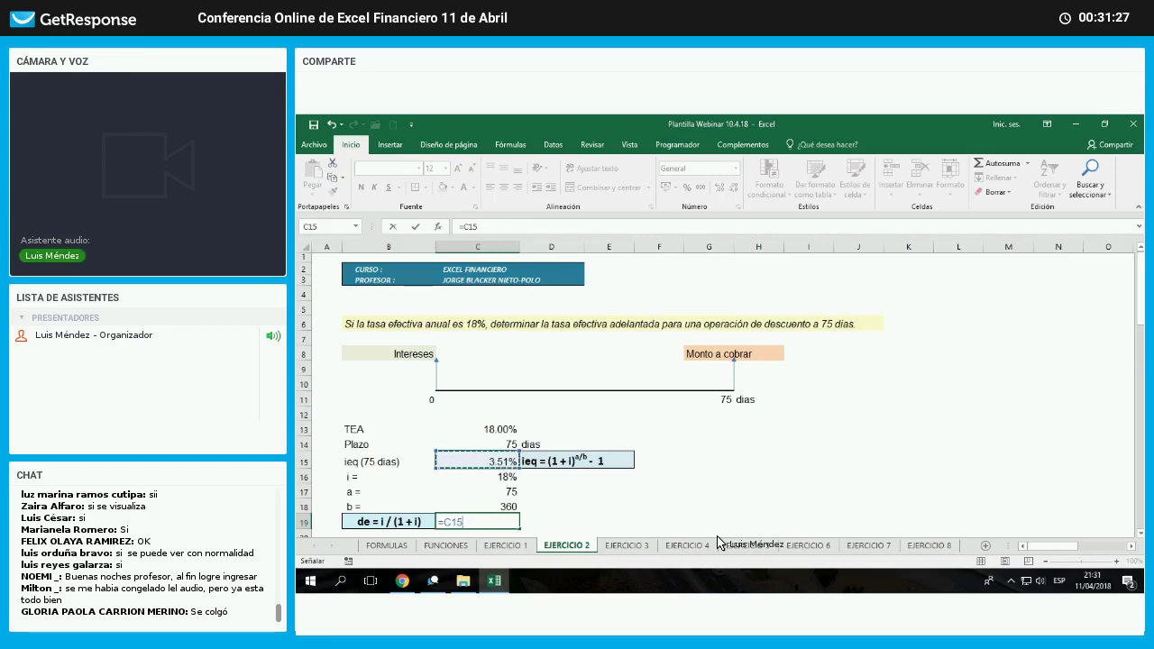
type("/(1+")
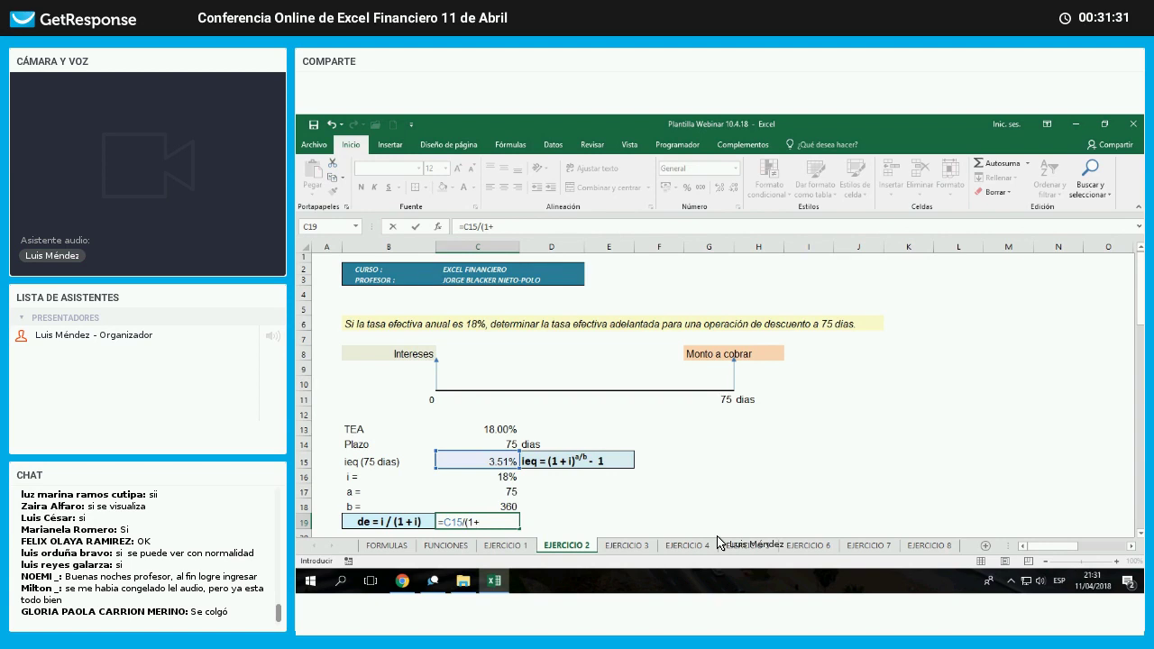
key("Up")
key("Up")
key("Up")
key("Up")
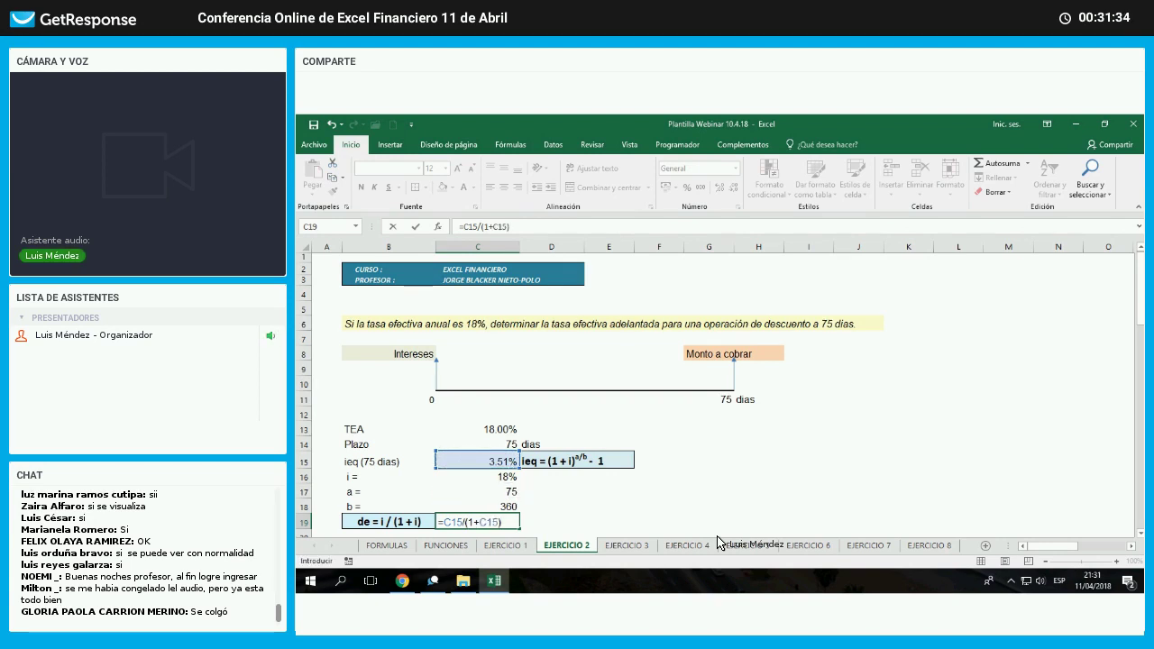
key("Return")
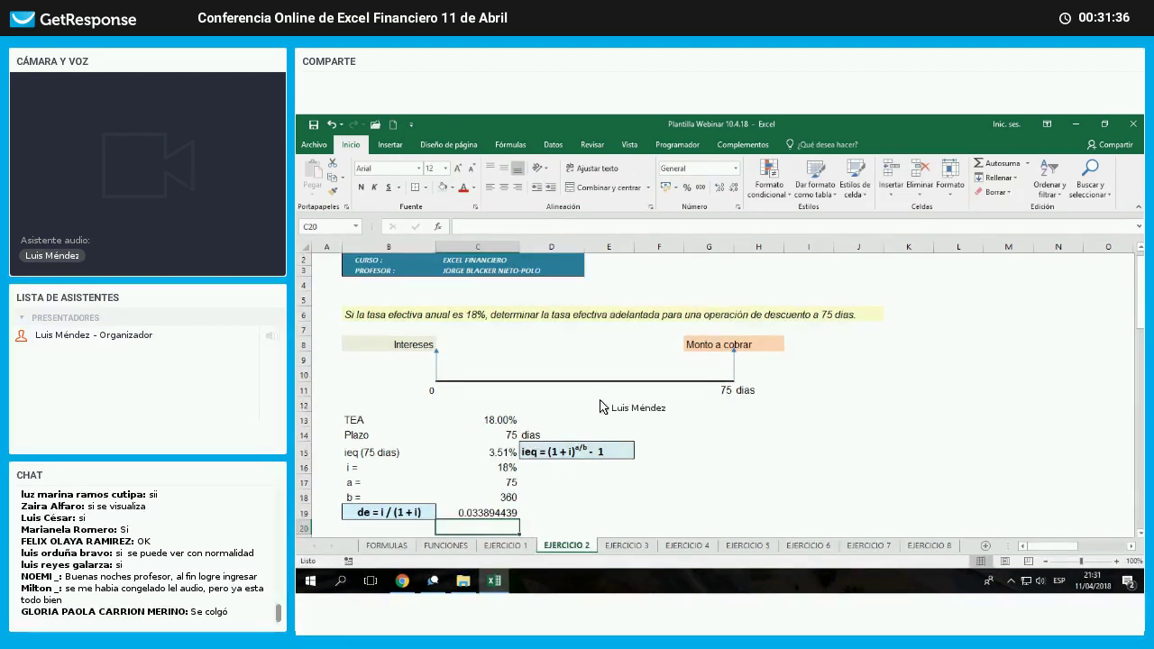
- Format the advance rate in C19 as a bold percentage with two decimals
key("Up")
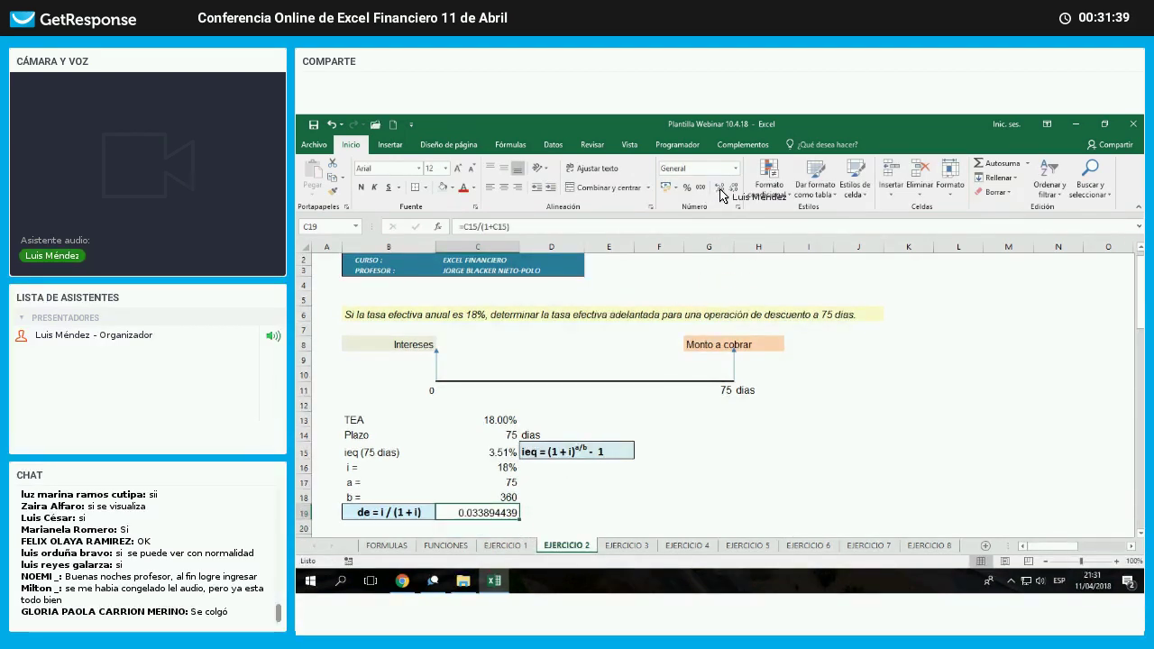
left_click(695, 188)
left_click(719, 188)
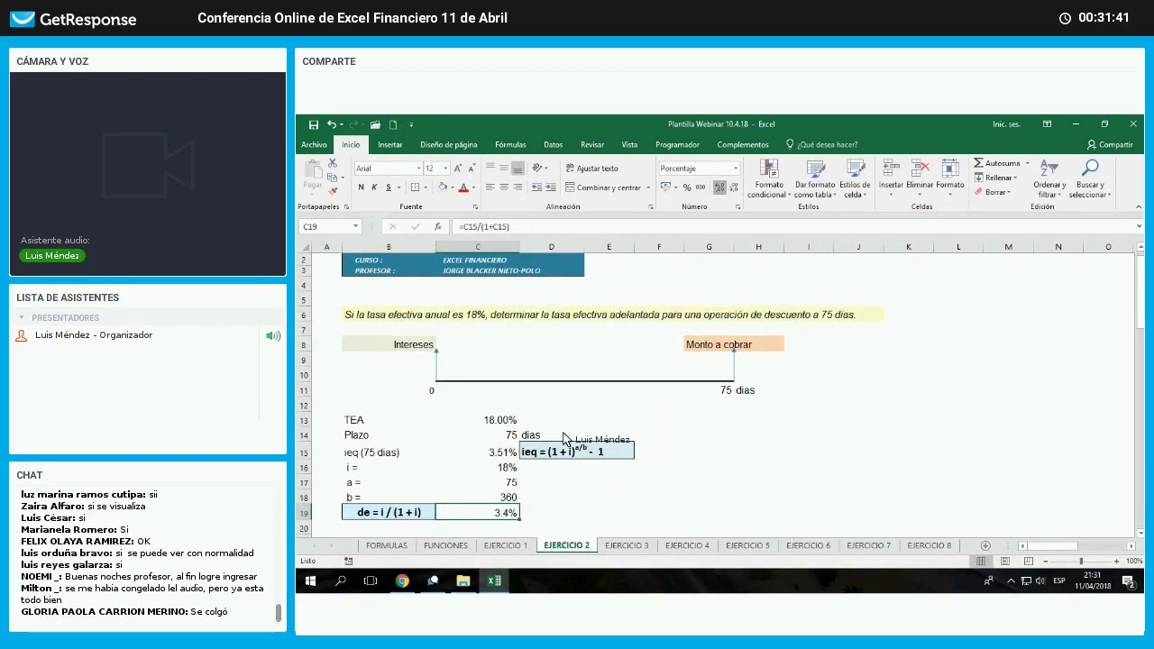
left_click(719, 188)
left_click(609, 496)
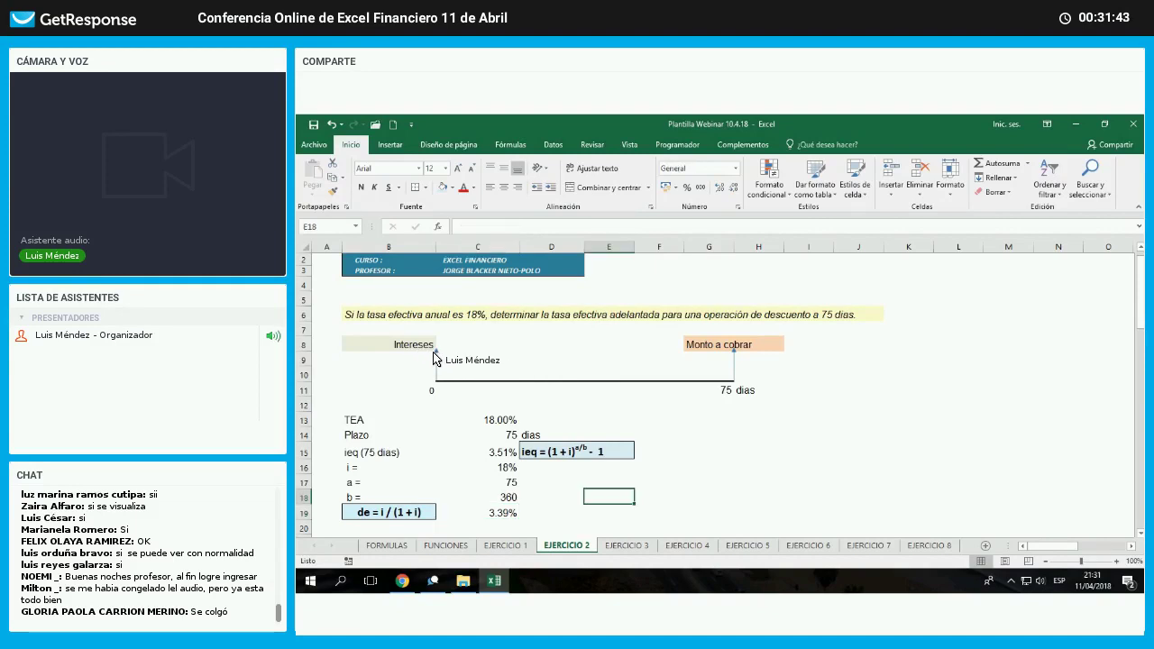
left_click(423, 345)
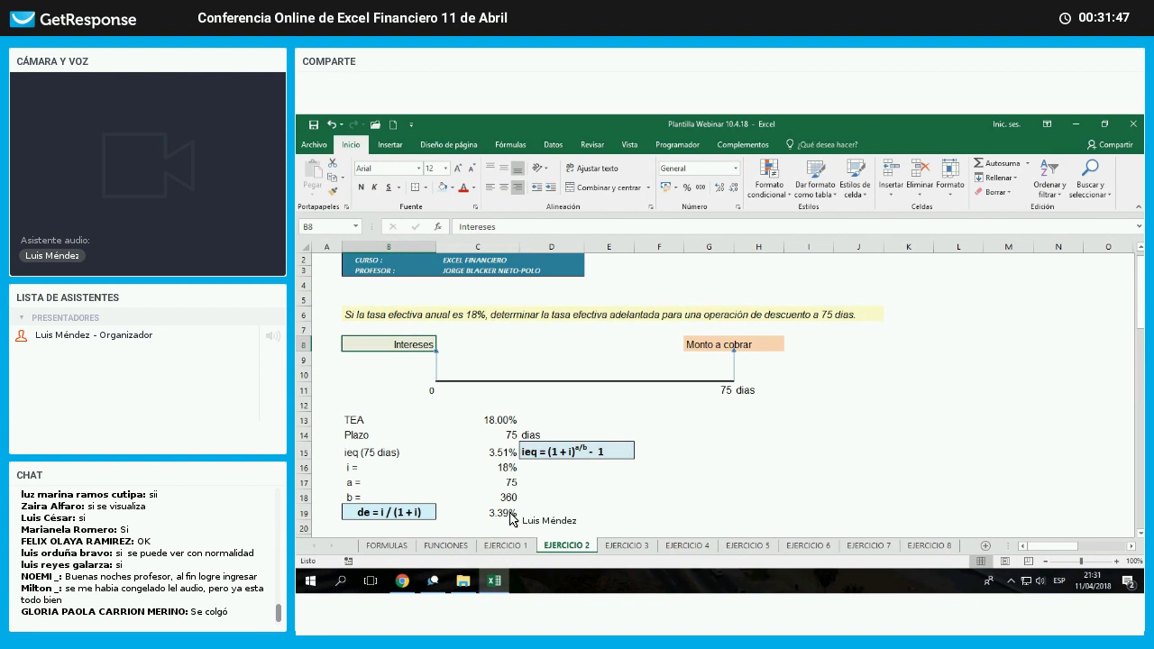
left_click(478, 512)
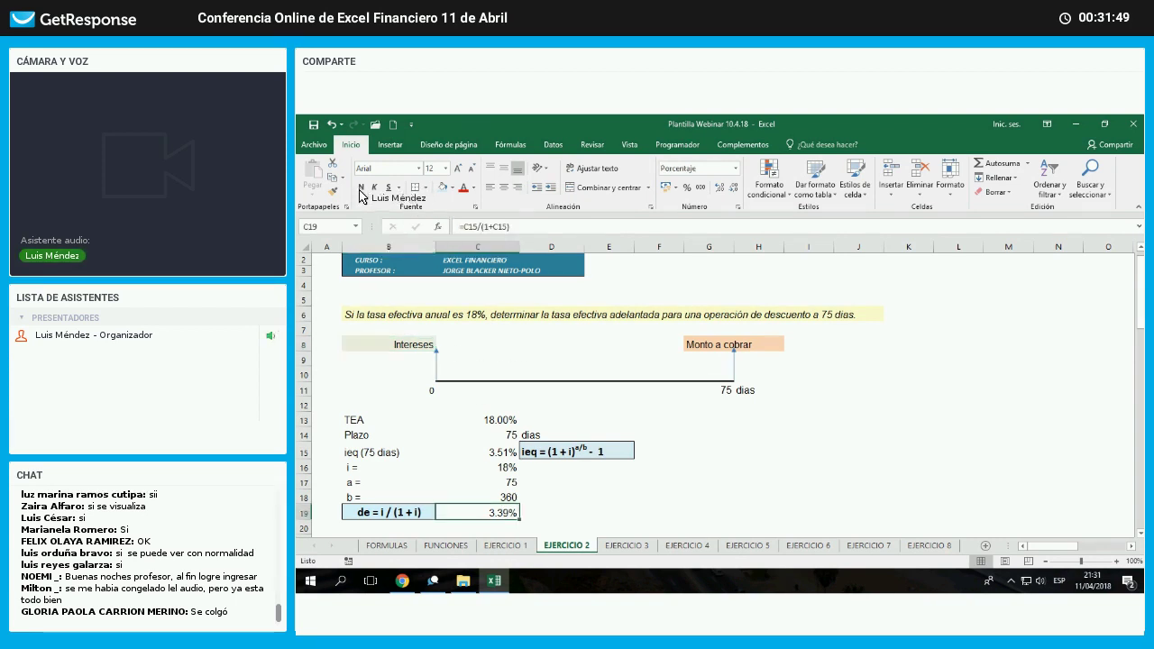
left_click(361, 186)
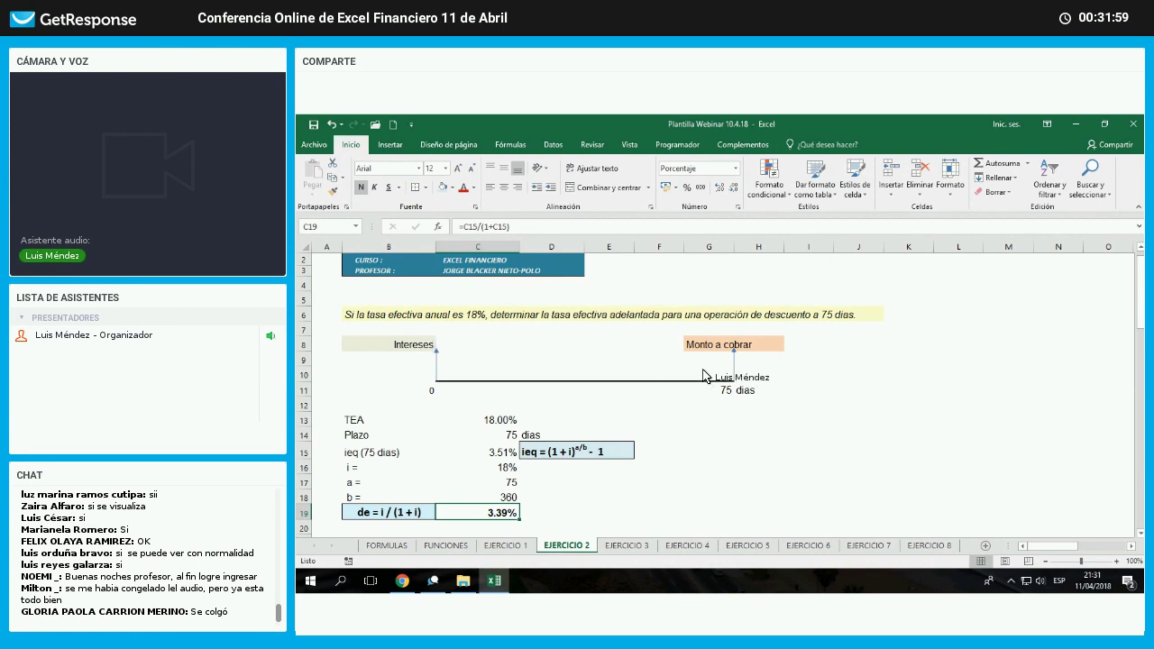
- Extend the Intereses label in B8 of the timeline to read Intereses adelantados
double_click(413, 344)
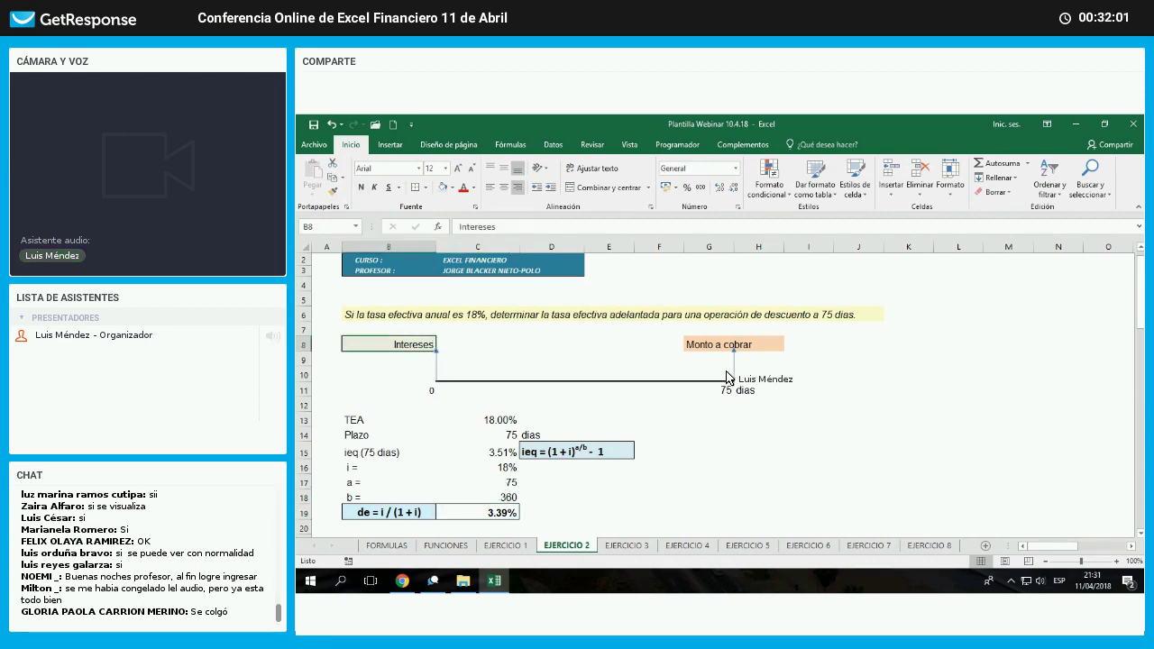
type("adel")
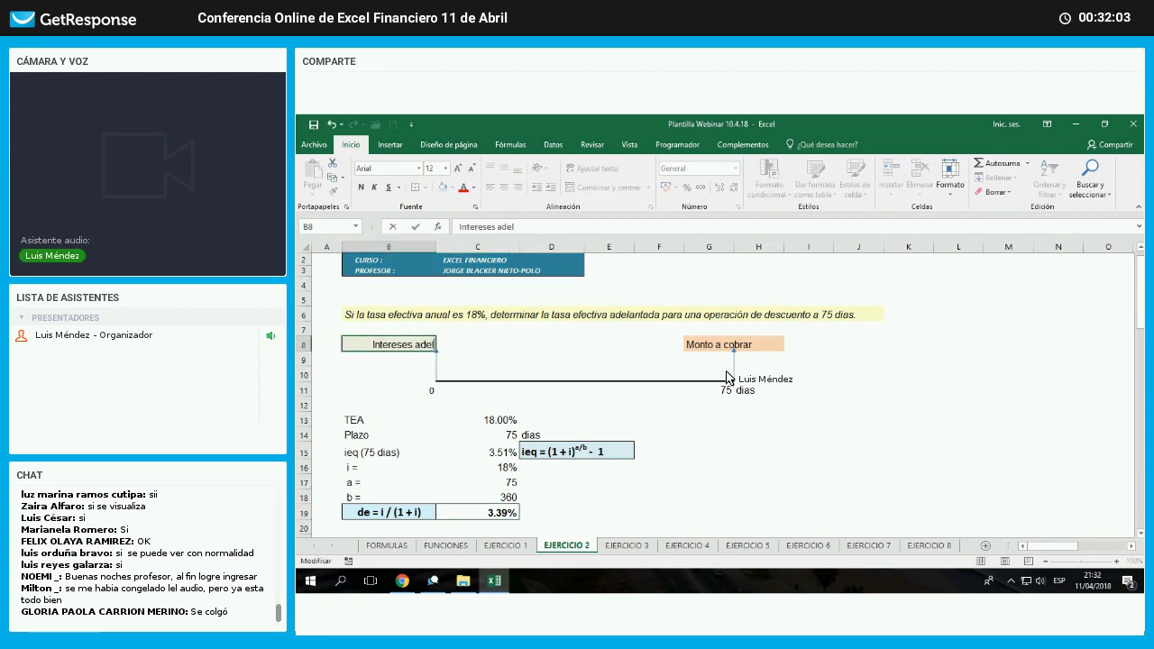
type("antados")
key("Return")
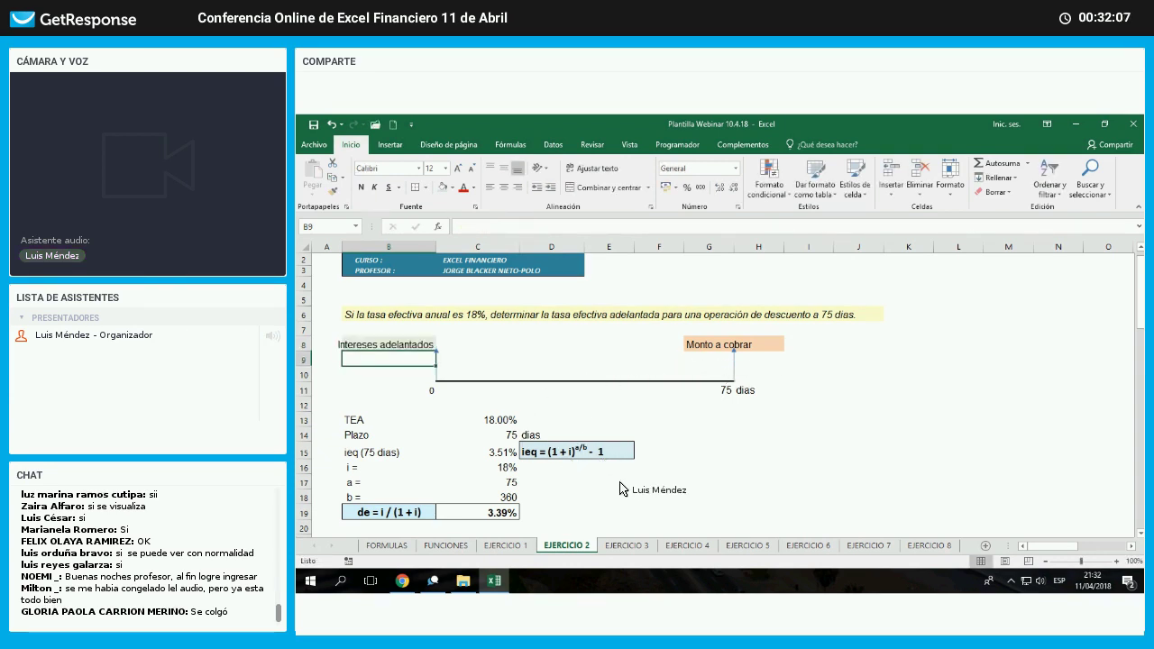
left_click(746, 487)
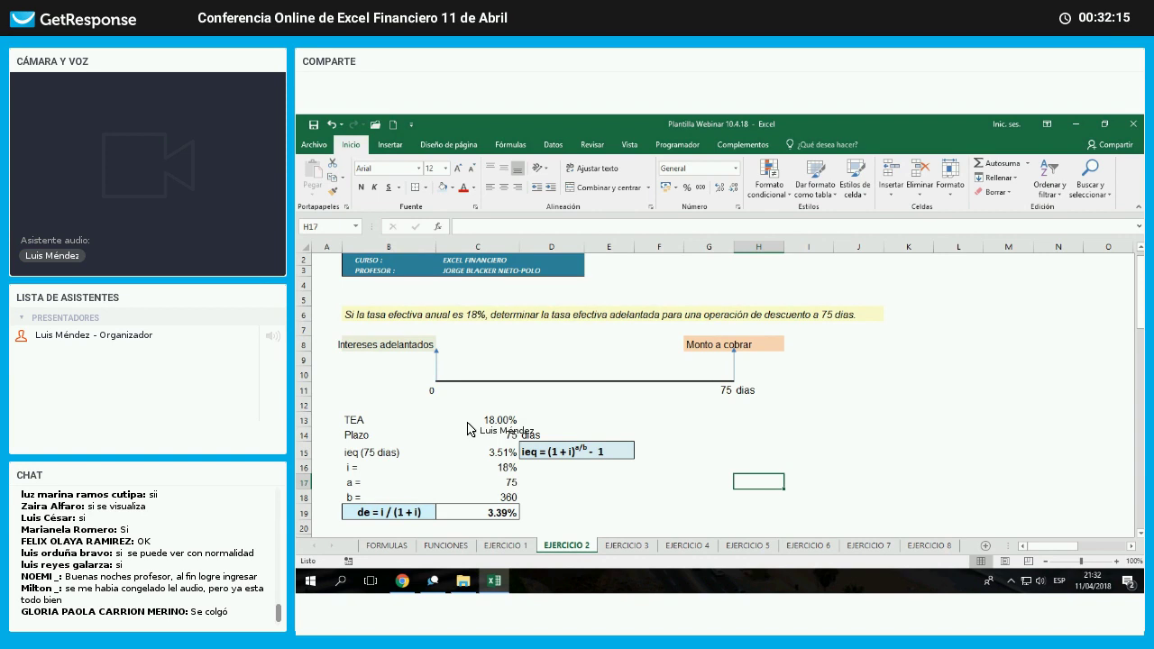
- Review the TEA, equivalent rate, 75-day timeline and advance rate cells, and check the webinar chat in the browser for attendee questions
left_click(505, 420)
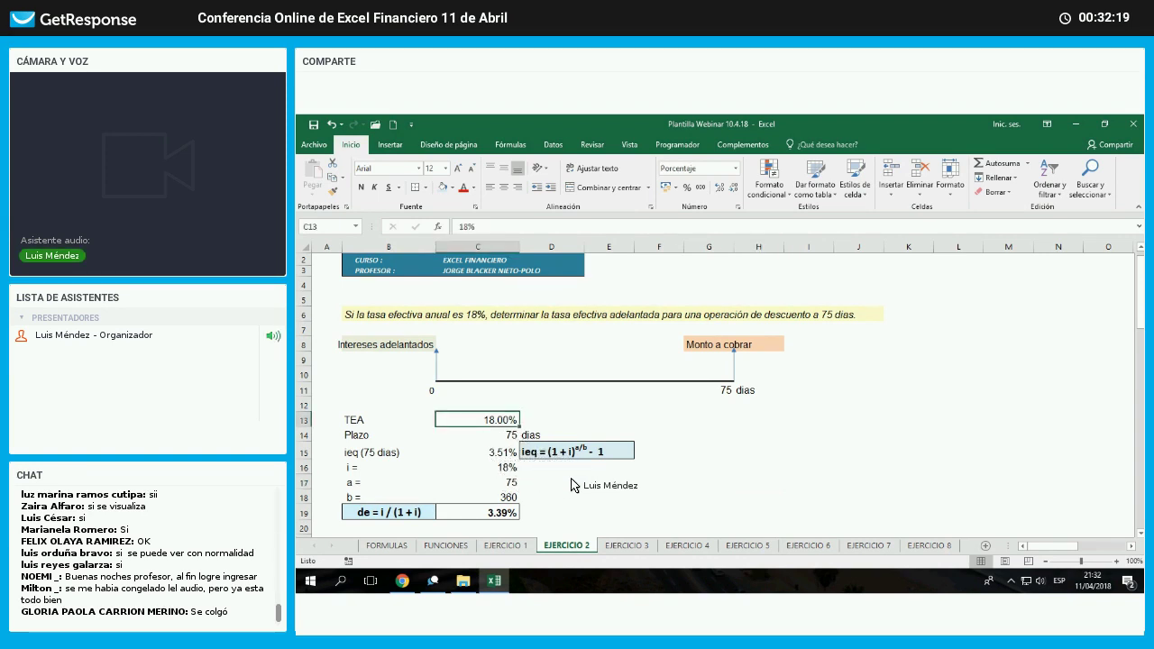
key("Down")
key("Down")
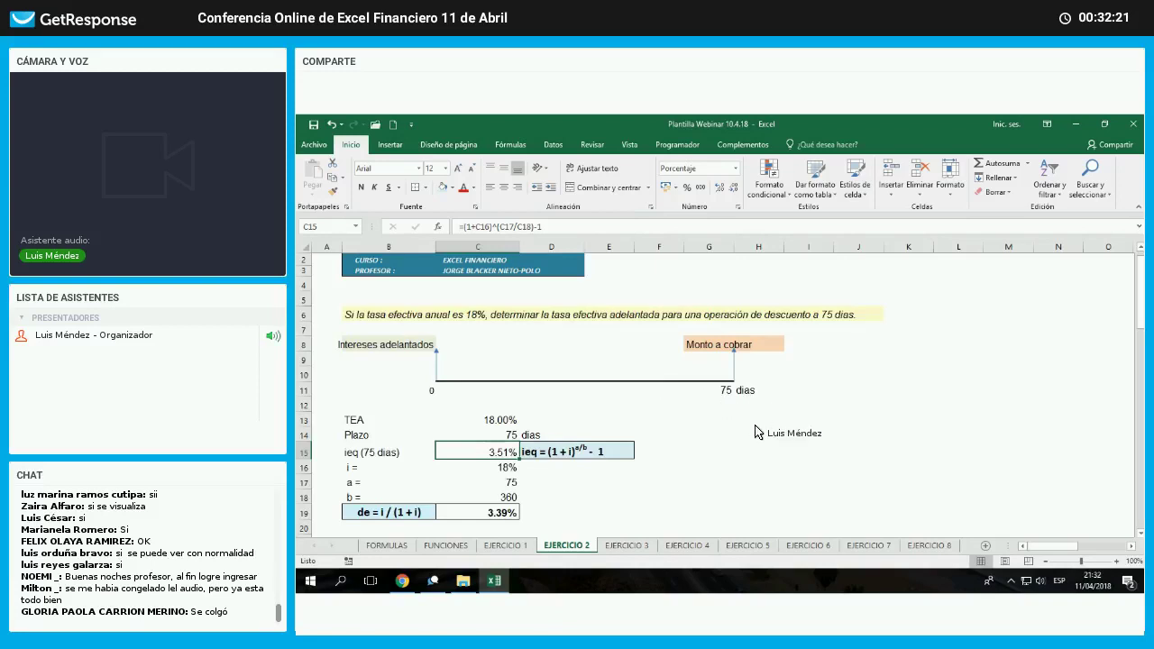
left_click_drag(478, 389, 709, 390)
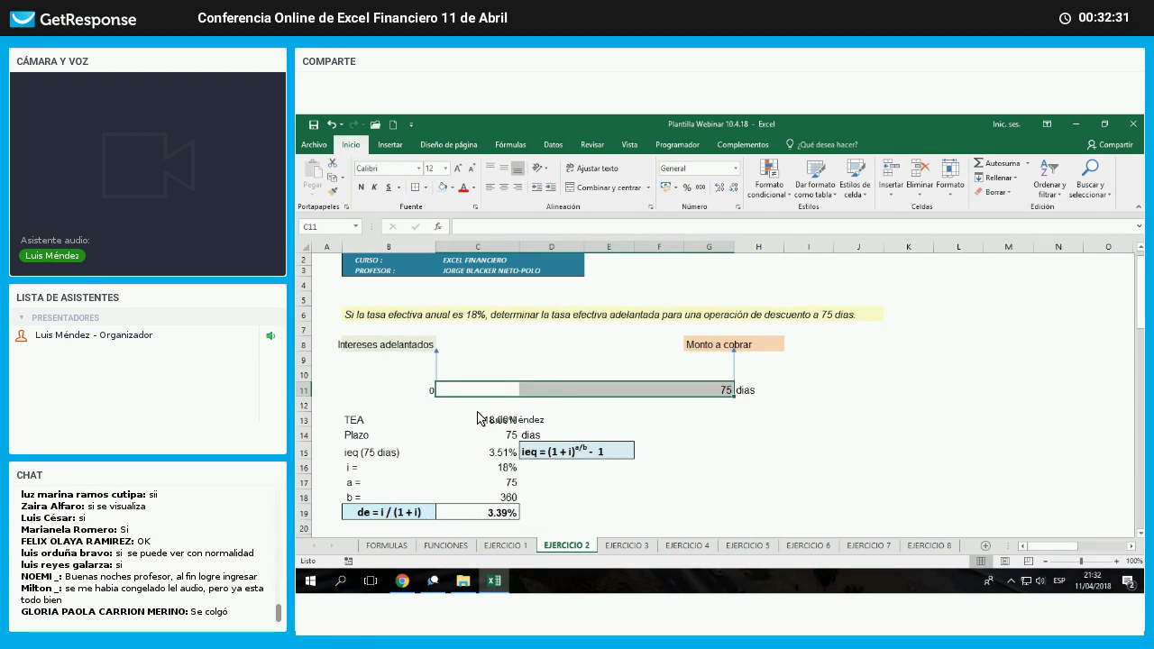
left_click(491, 513)
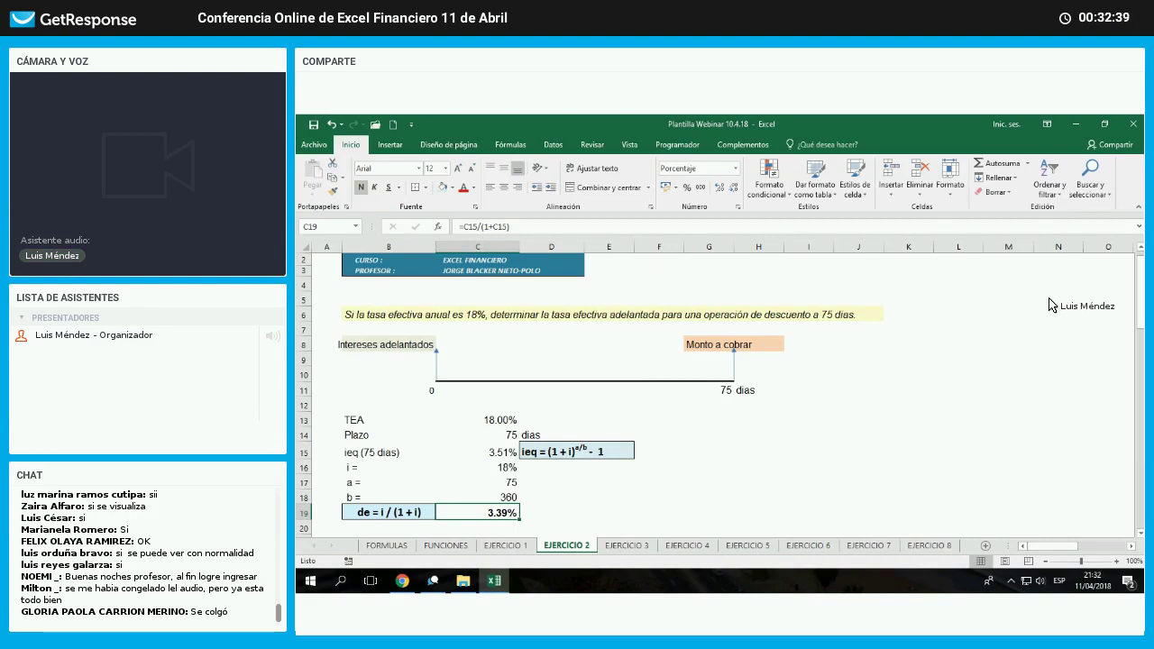
left_click(1141, 249)
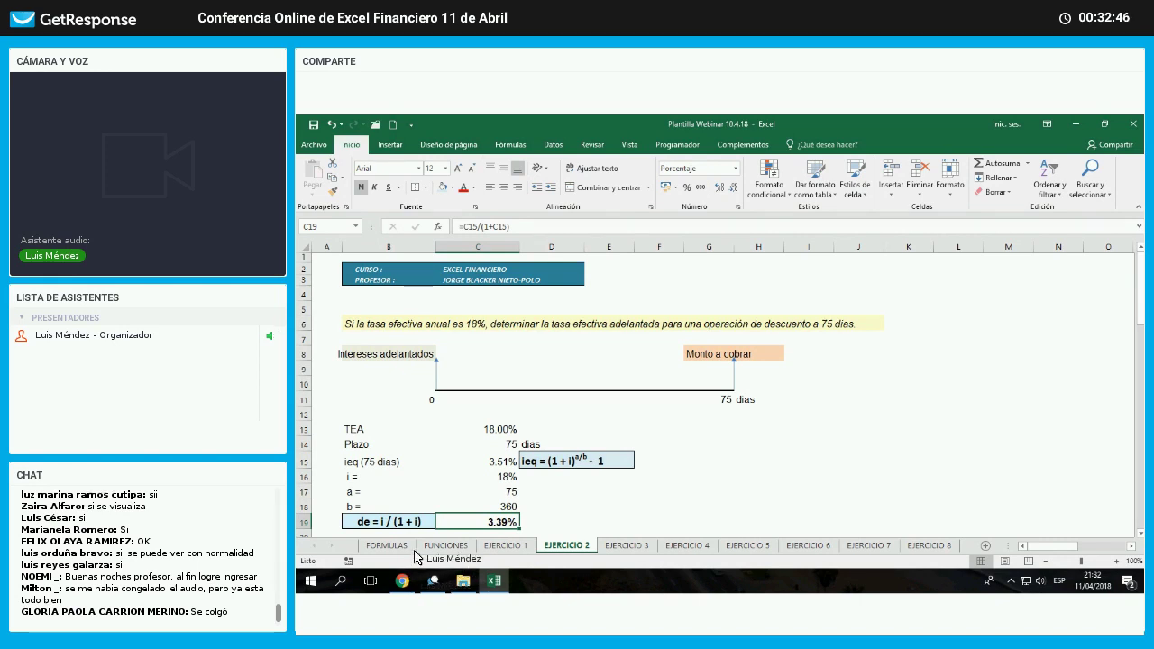
left_click(418, 549)
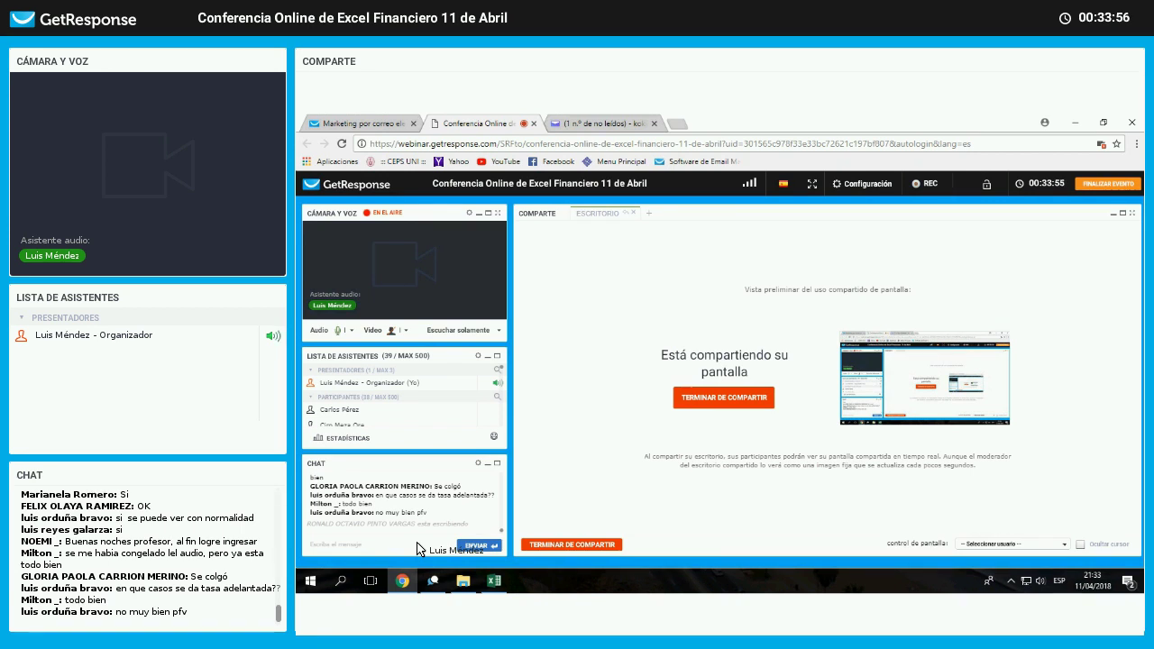
- Return to the Excel workbook and examine the TEA, term, equivalent rate, advance rate and timeline start cells
left_click(494, 582)
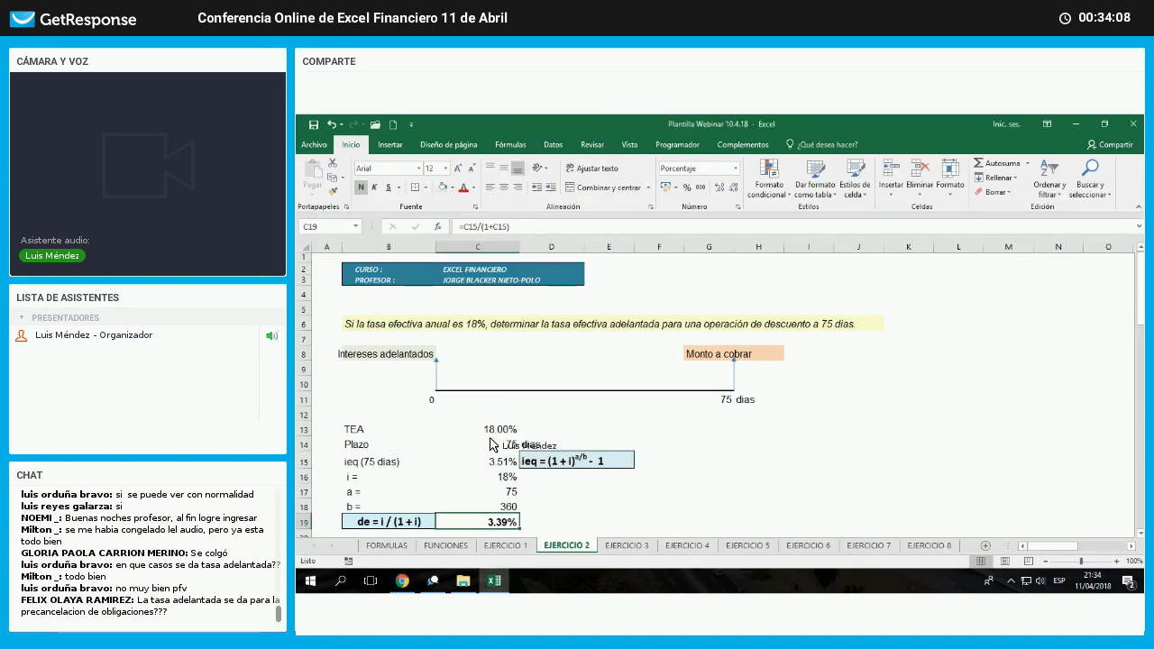
left_click_drag(388, 429, 478, 429)
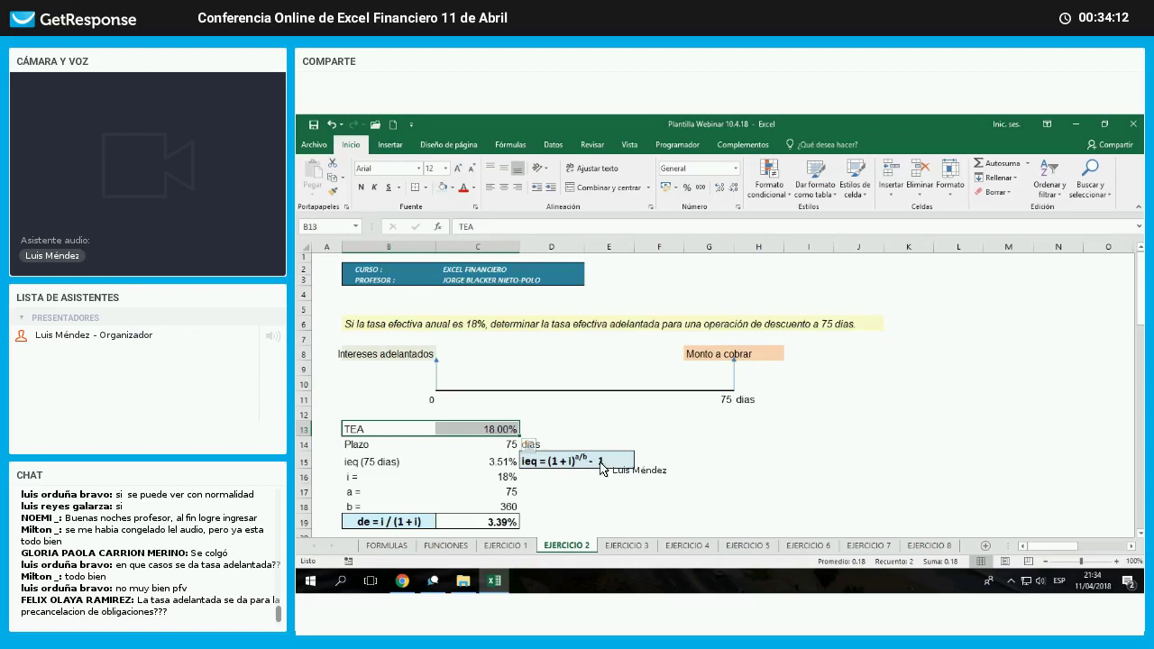
key("Down")
key("Right")
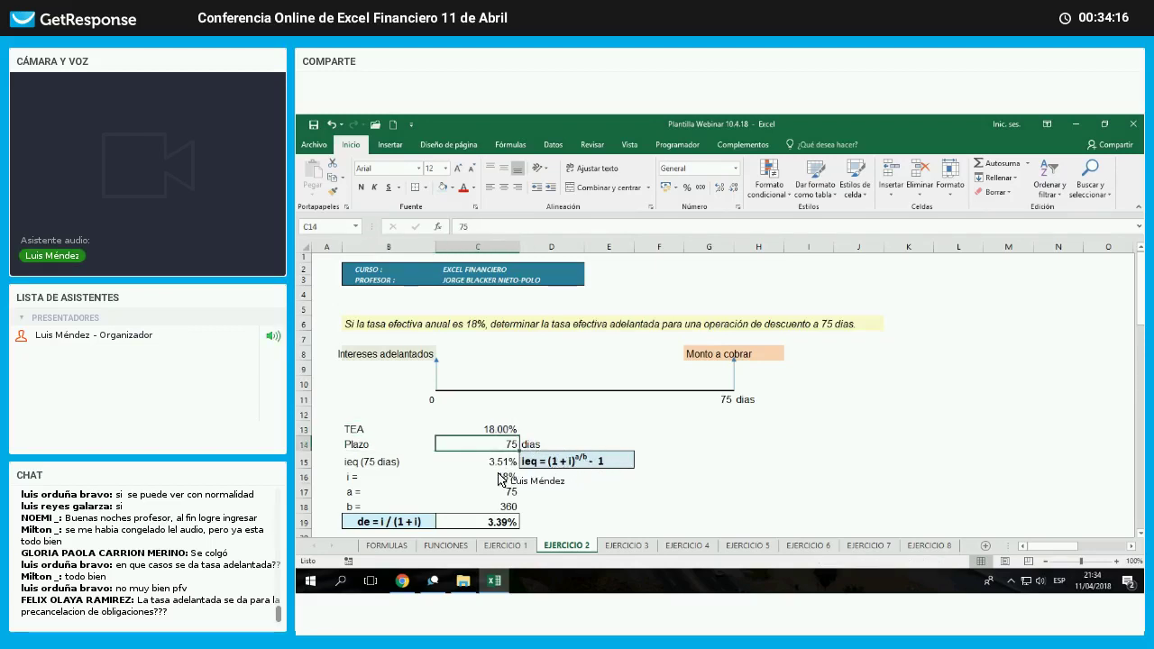
key("Down")
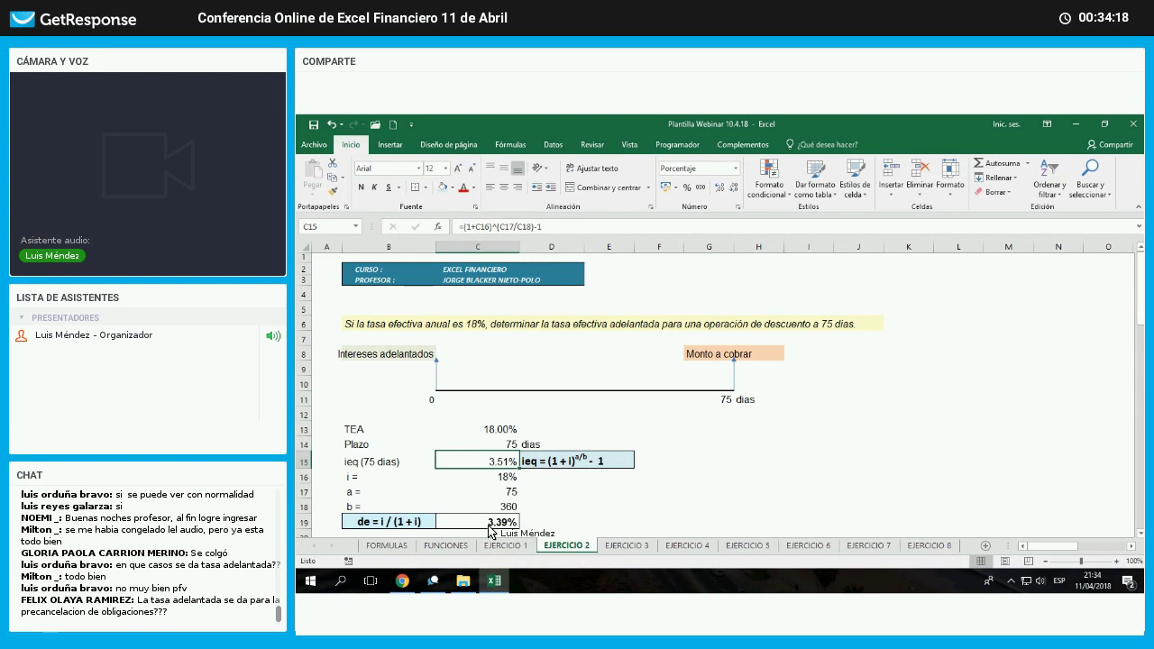
left_click(497, 528)
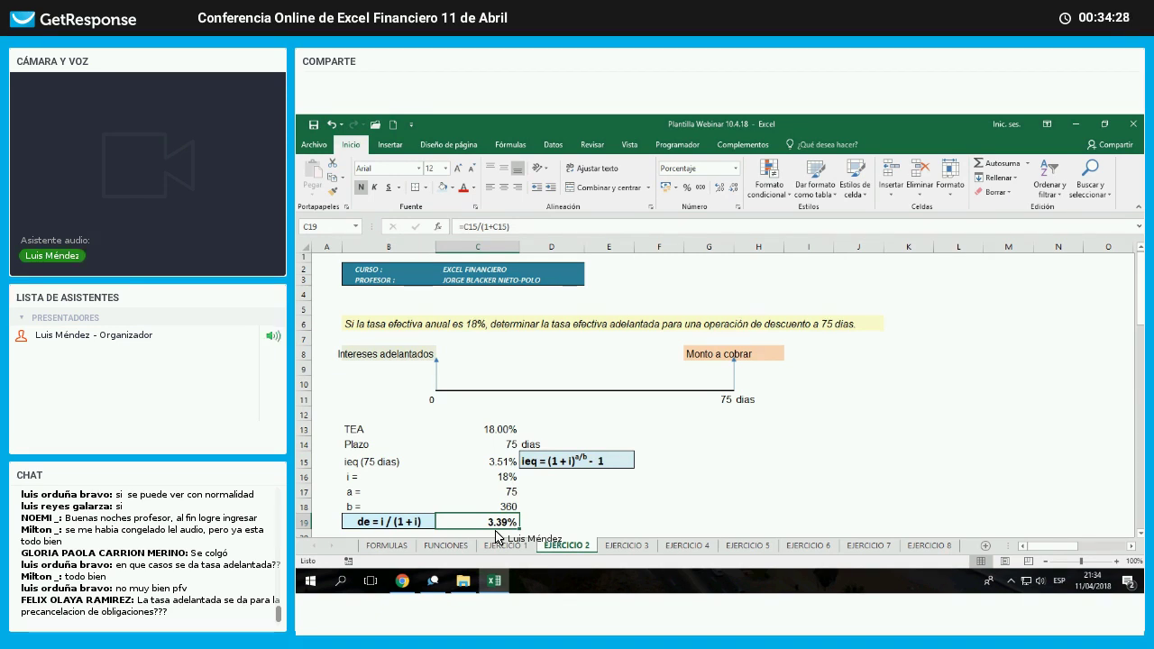
left_click(644, 508)
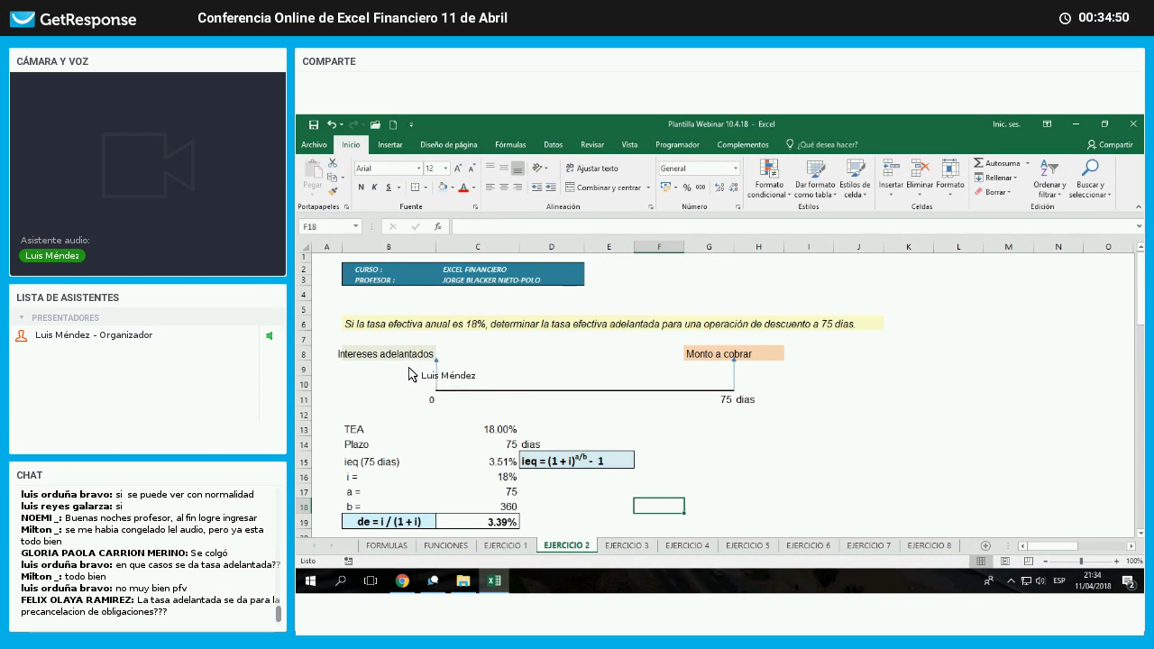
left_click(432, 395)
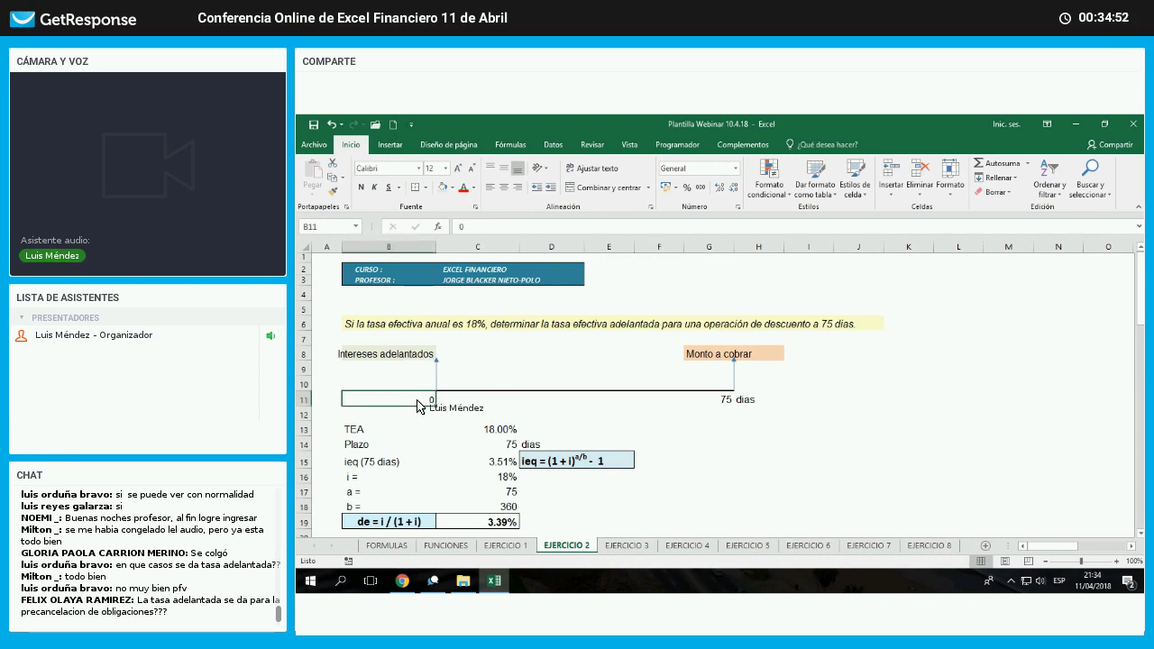
left_click(504, 431)
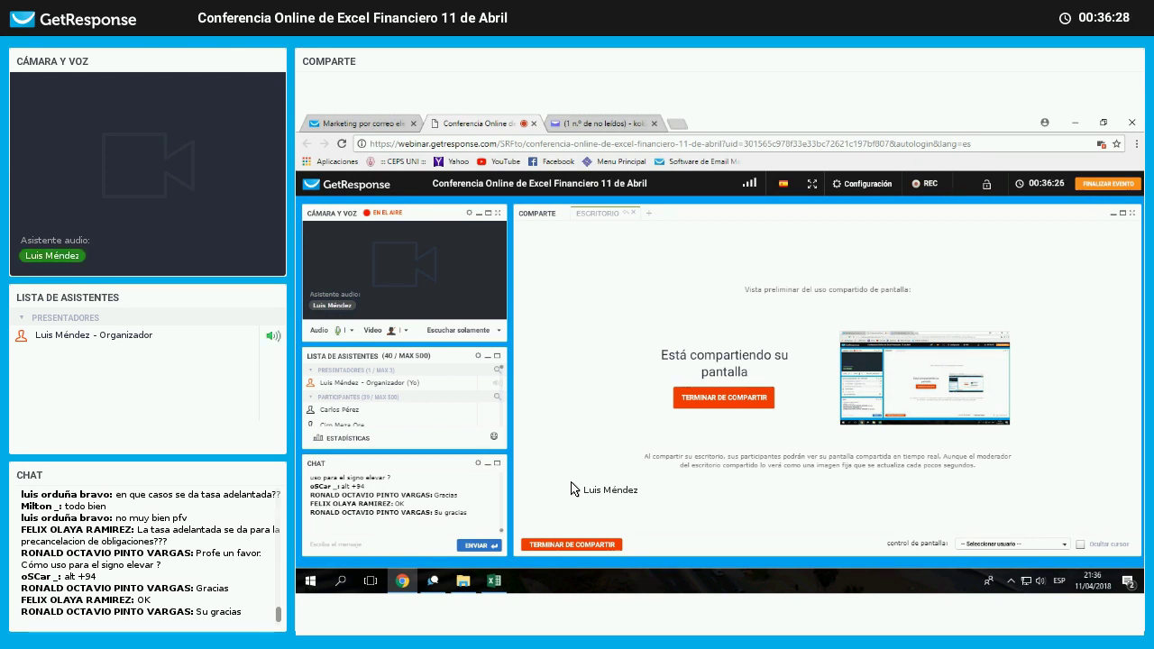
- Switch to the Excel workbook and, on the EJERCICIO 3 sheet, enter the label TEA in B8 and 5.50% in C8
left_click(498, 580)
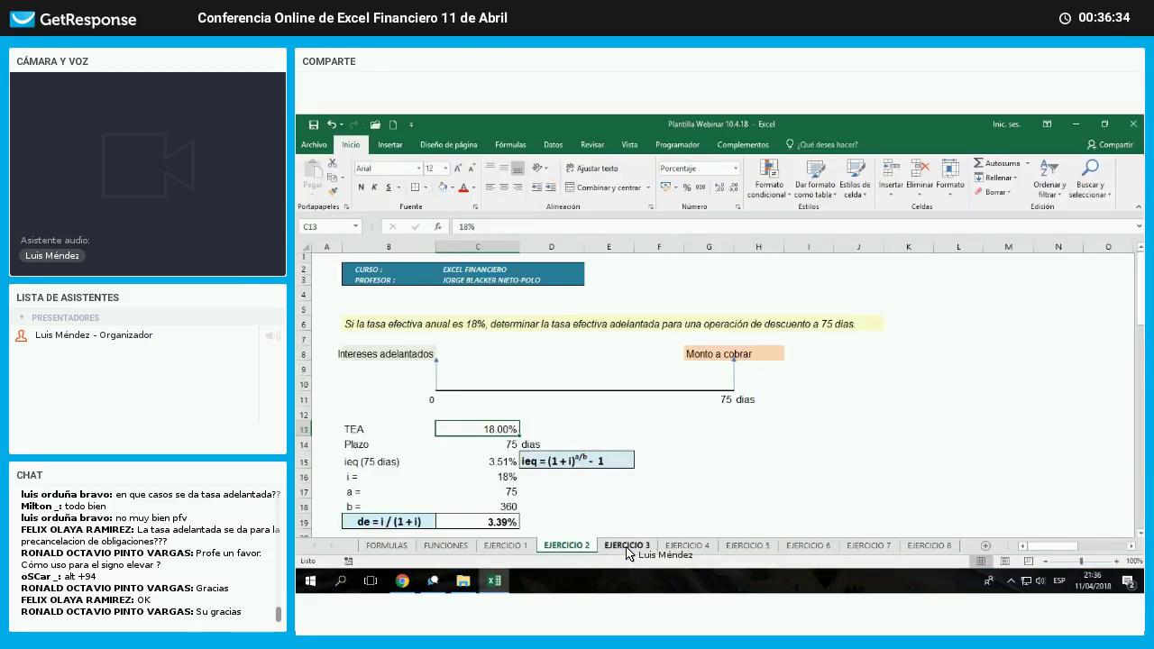
left_click(627, 546)
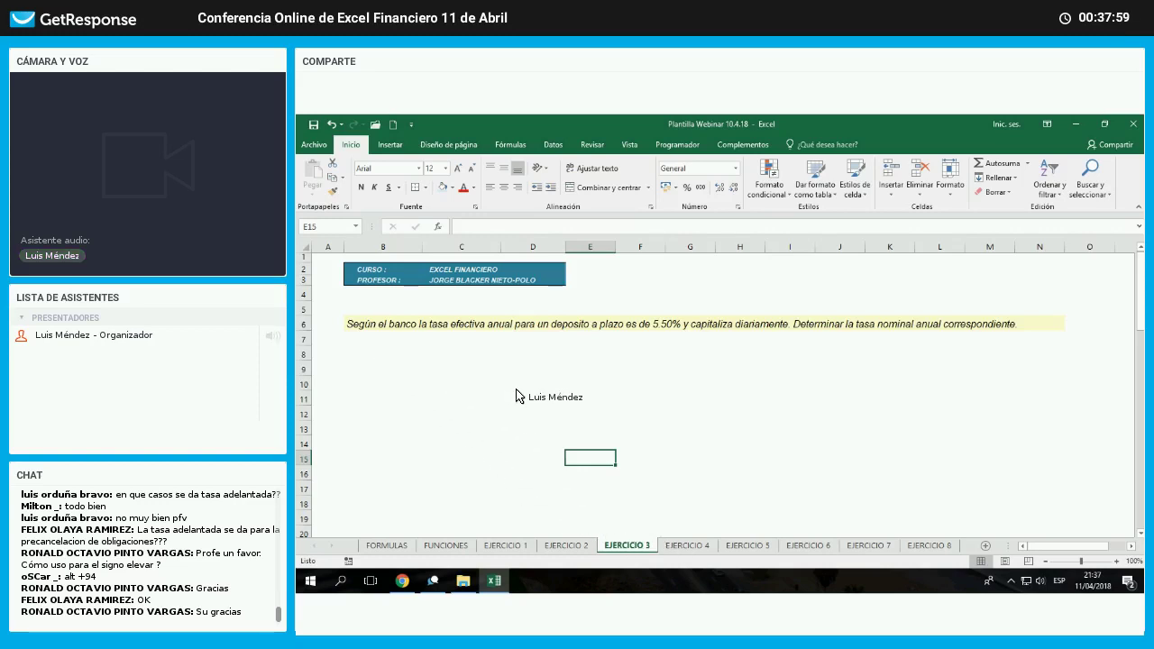
left_click(390, 353)
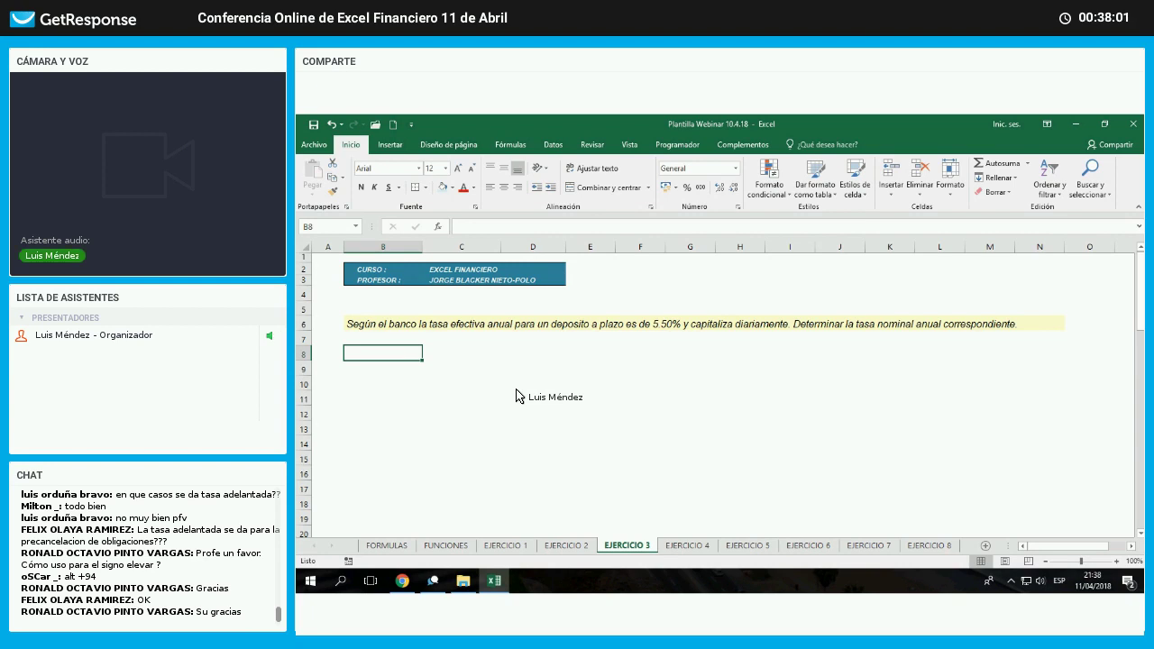
type("TEA")
key("Tab")
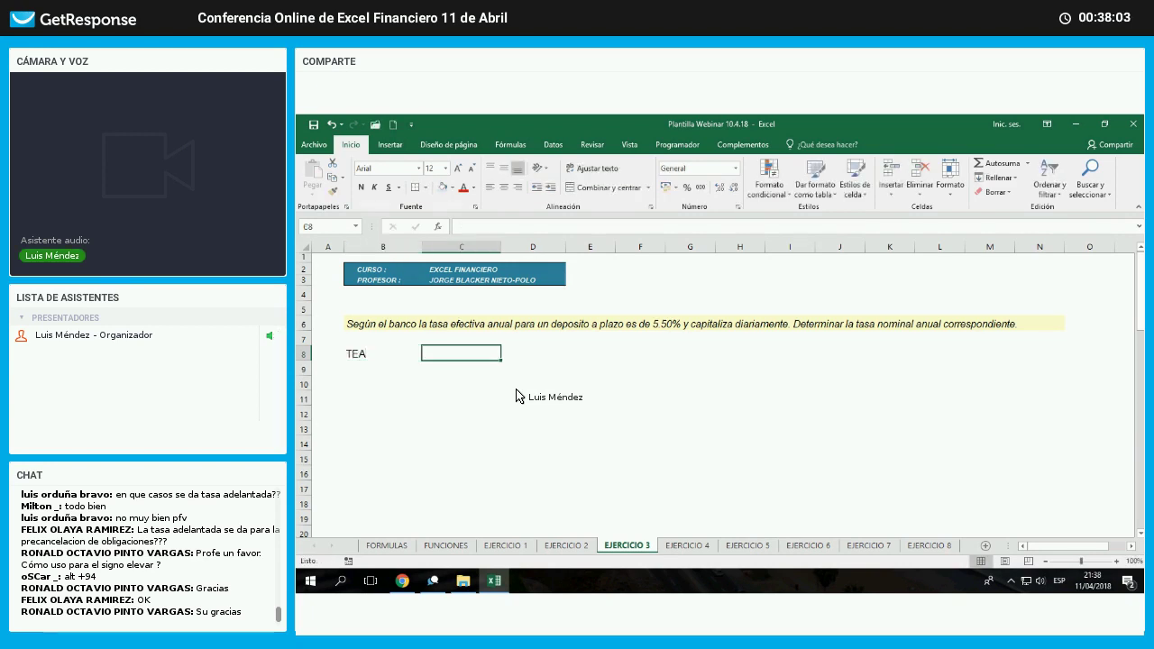
type("5.5")
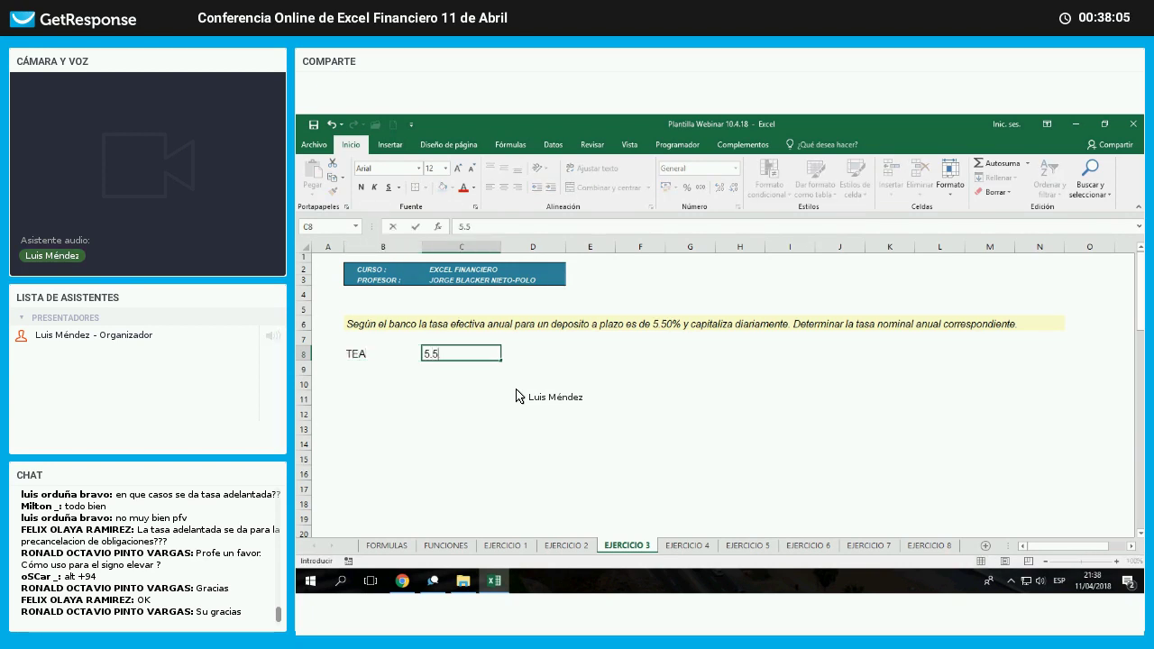
type("0%")
key("Return")
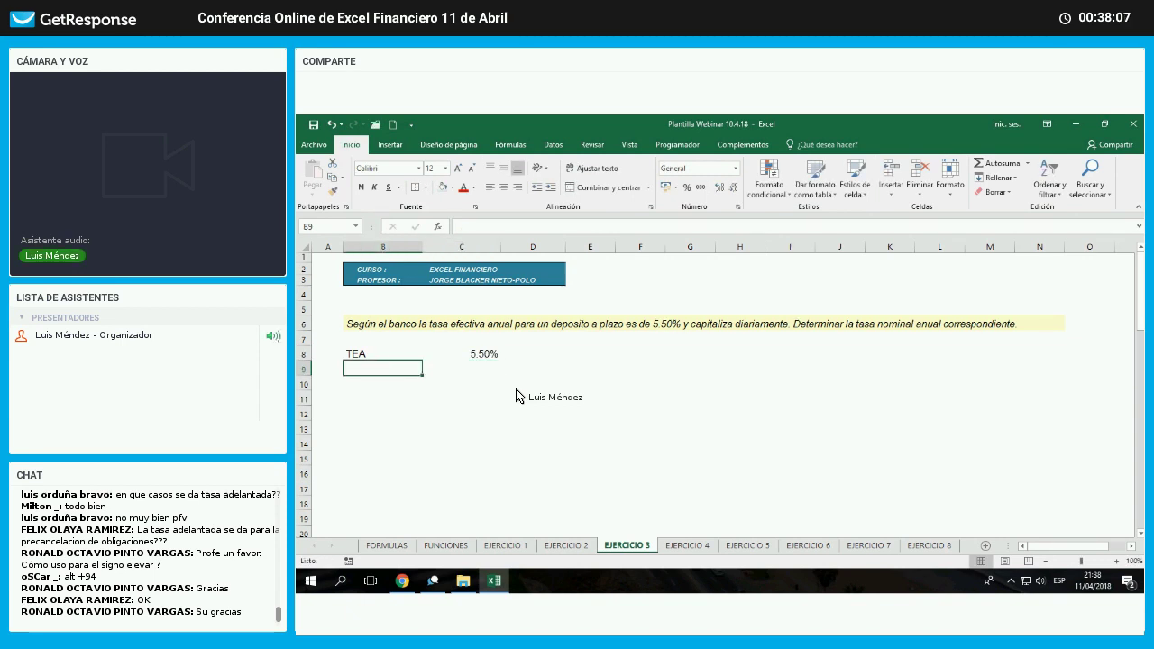
- Enter the label Capitaliza in B9 and its value diaria in C9
type("Capitaliza")
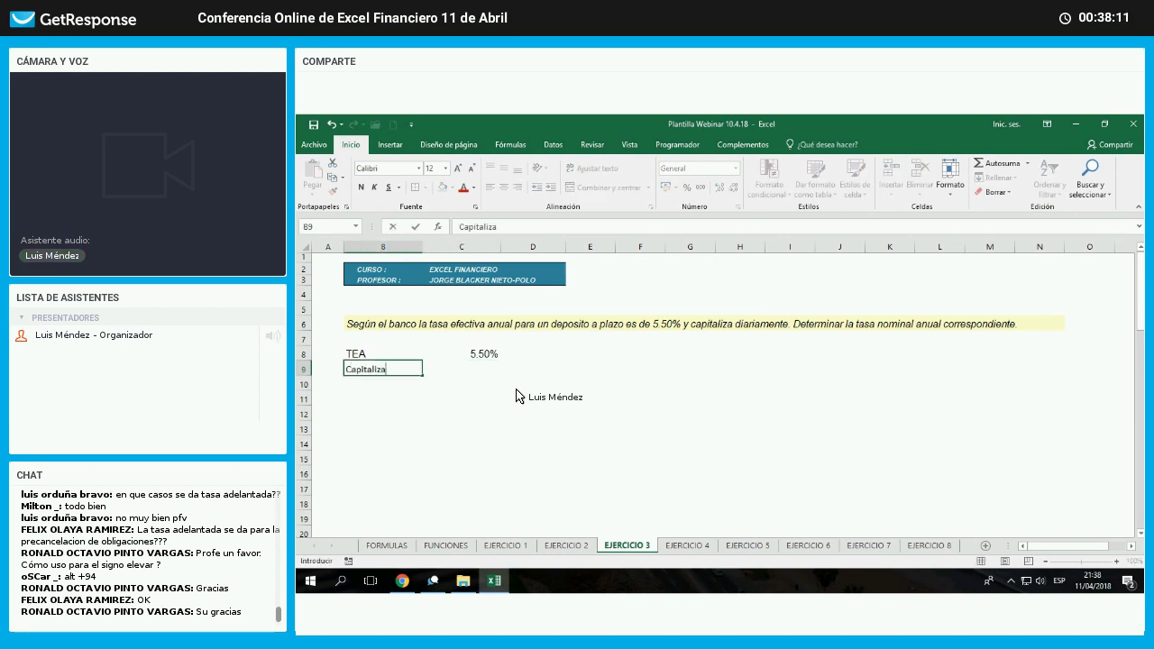
key("Tab")
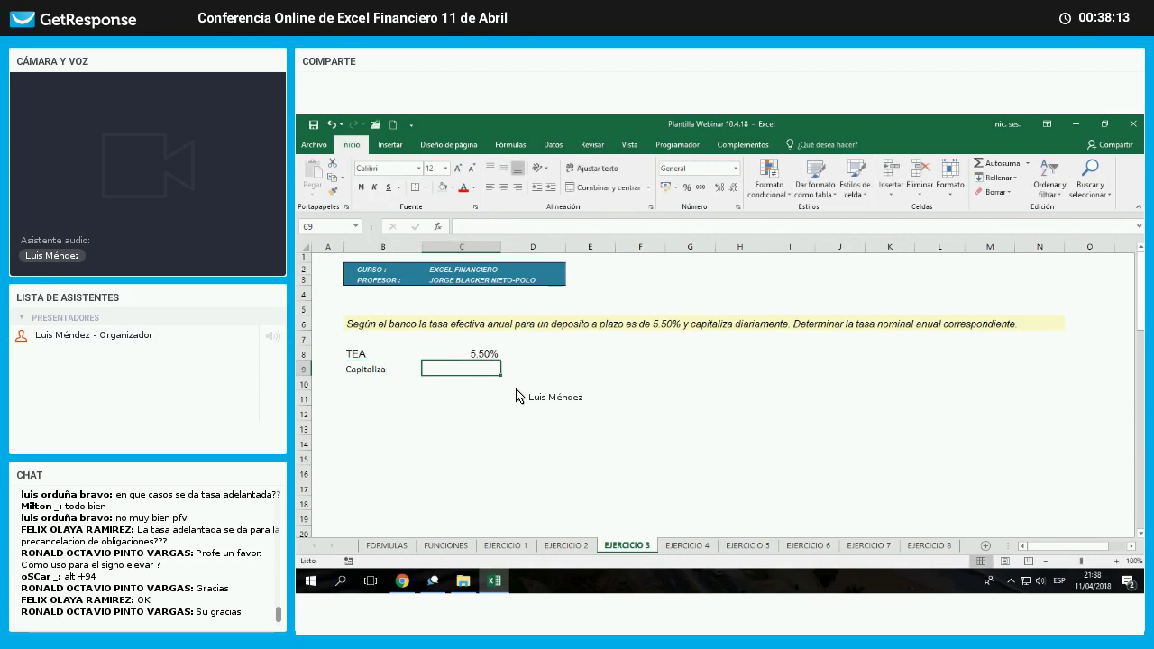
type("dia")
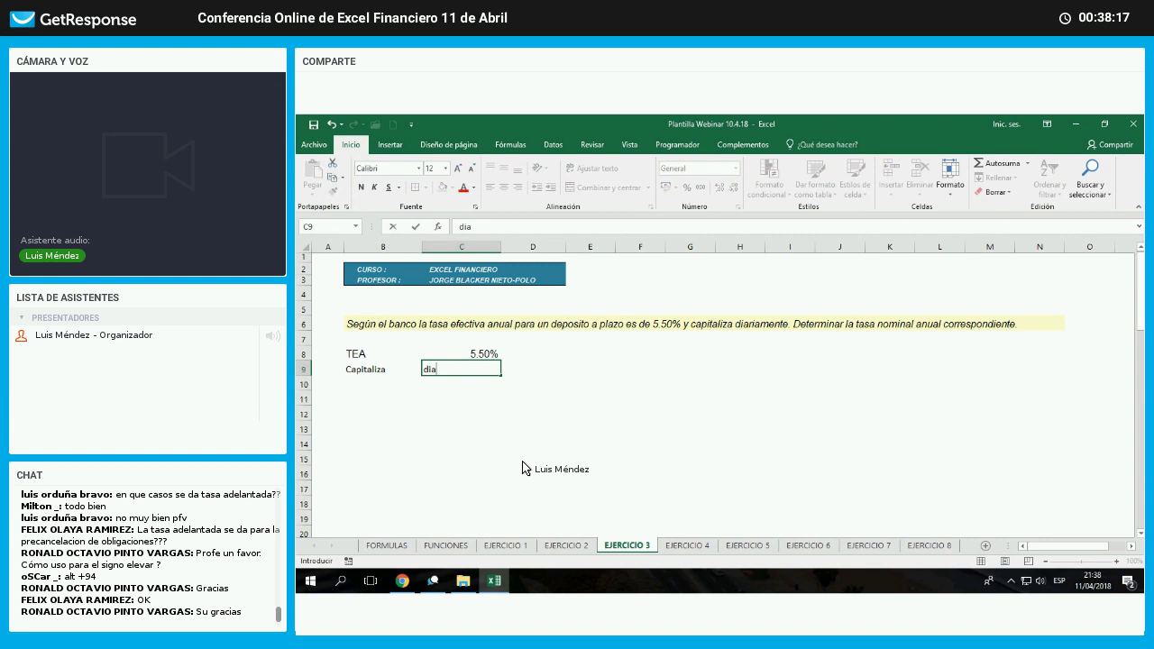
type("ria")
key("Return")
- Set the working area starting at B7, beneath the problem statement, to Arial and right-align diaria in C9
left_click_drag(383, 339, 1019, 528)
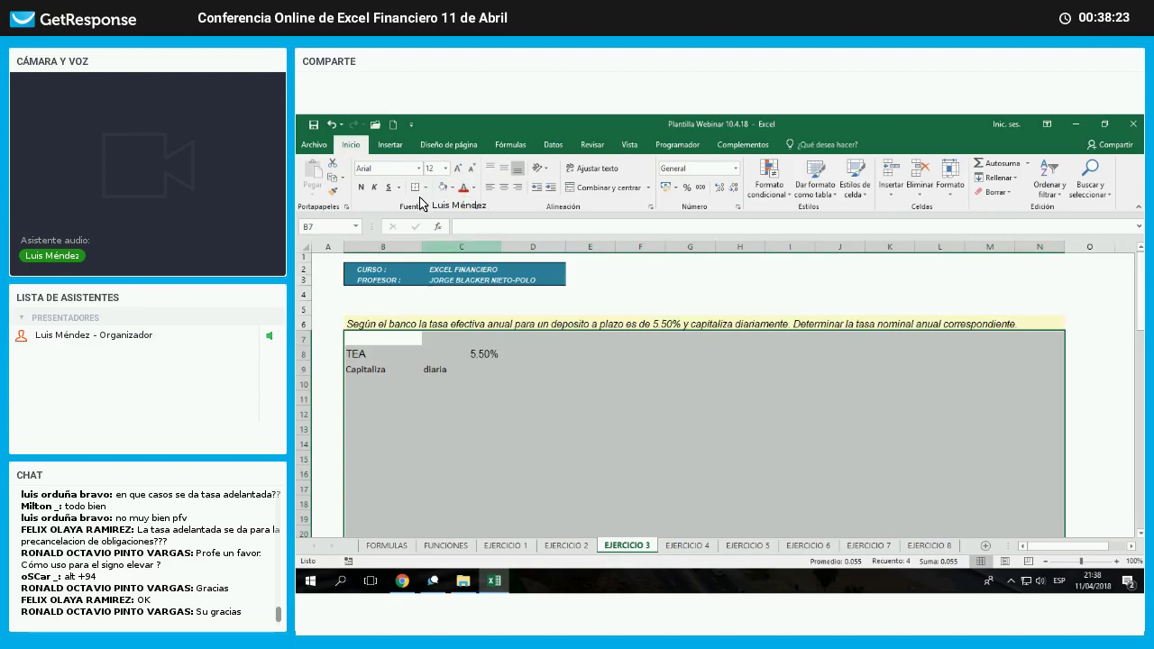
left_click(419, 168)
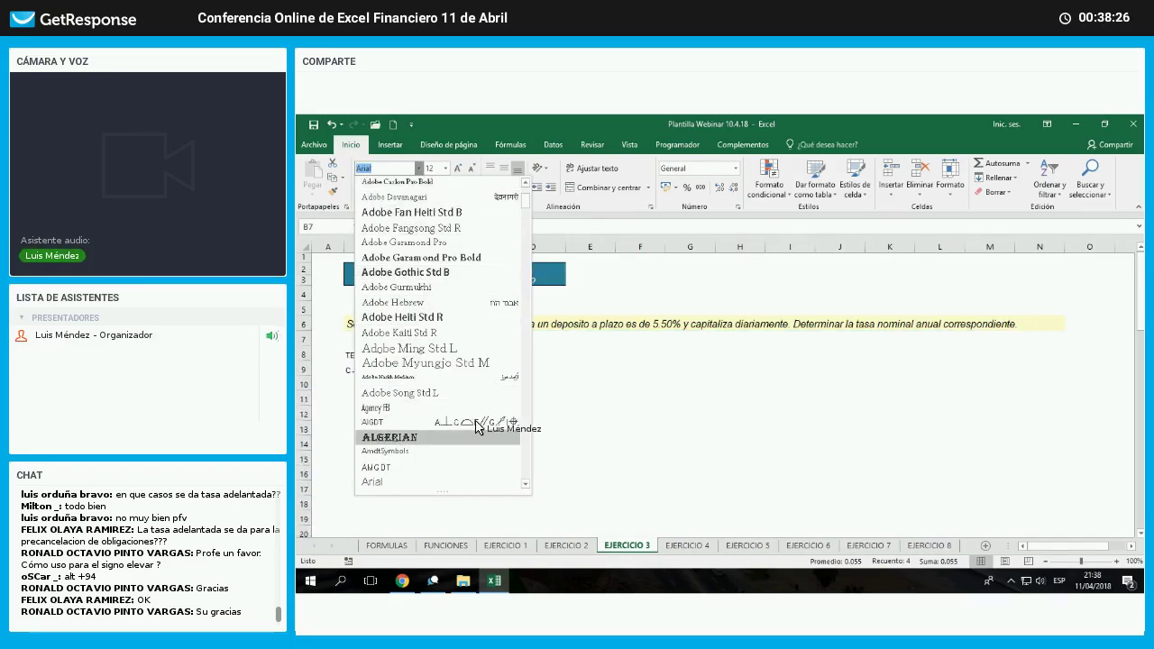
left_click(397, 482)
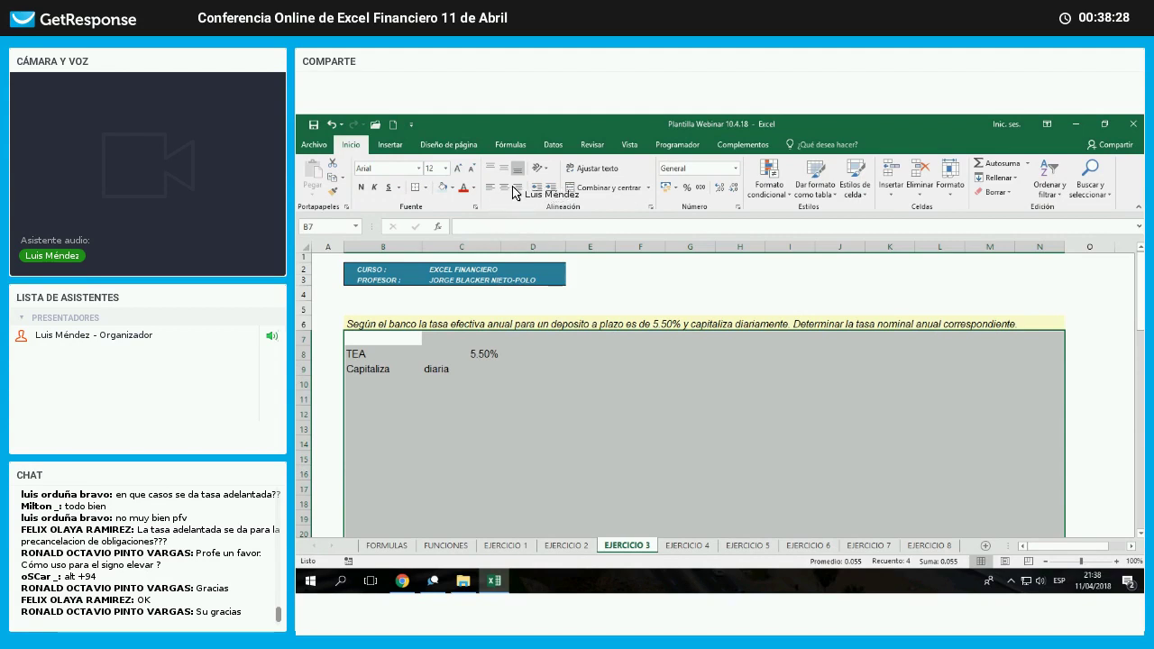
left_click(462, 397)
left_click(462, 369)
left_click(518, 187)
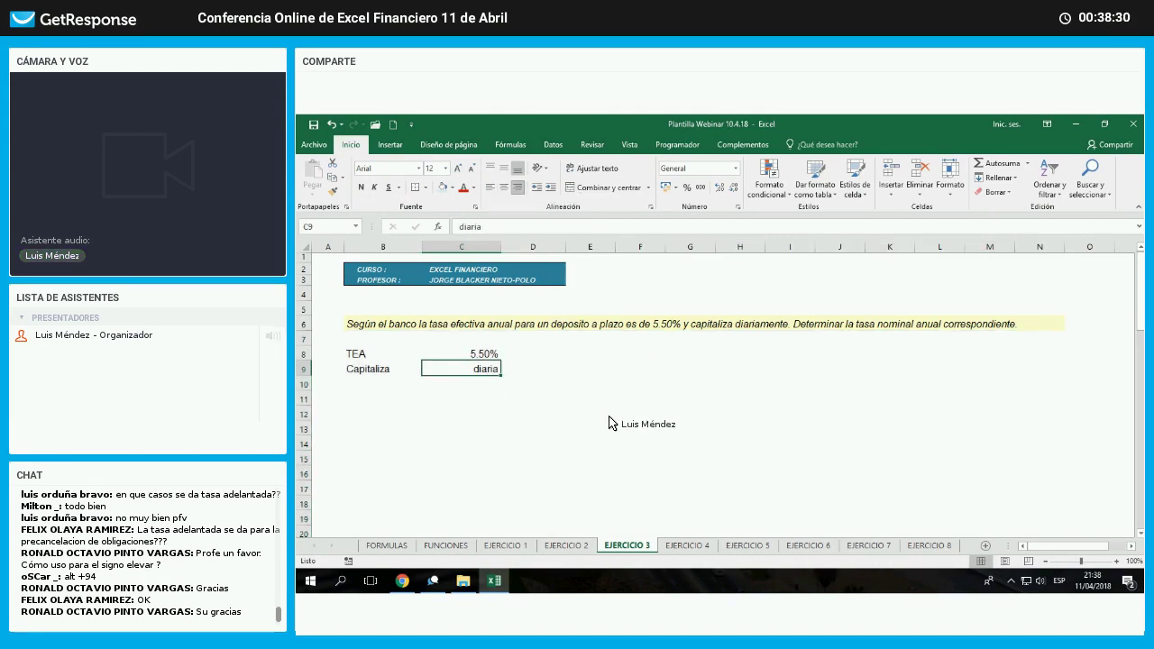
left_click(591, 413)
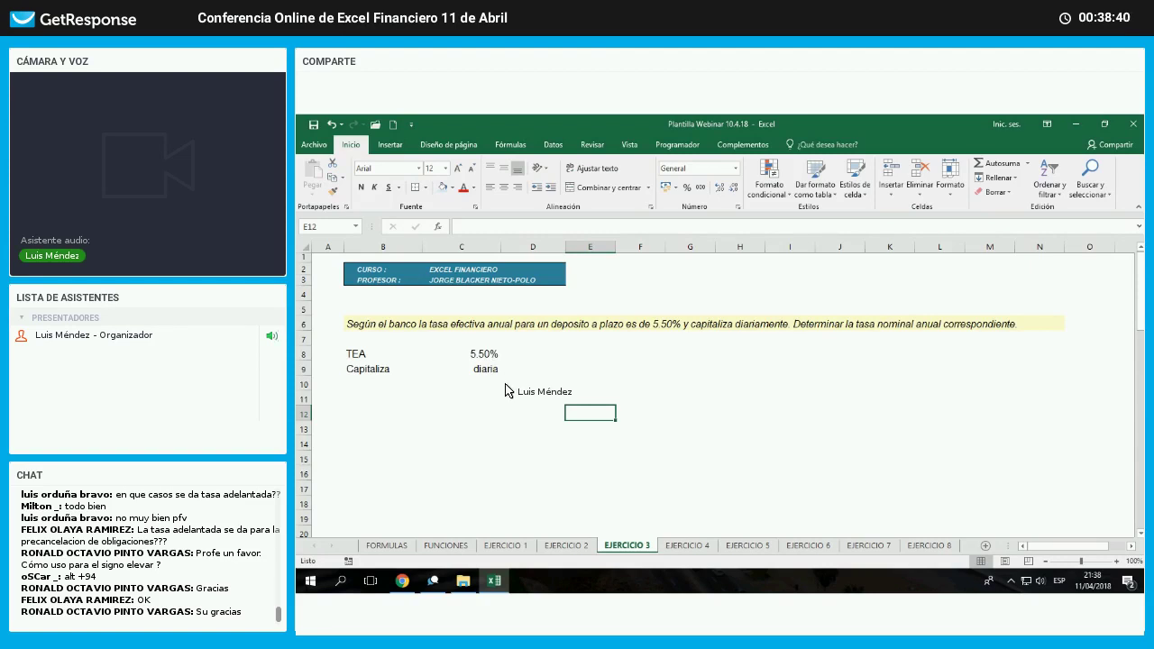
- Copy the nominal rate formula j = ((1 + i)^1/n - 1) * m from the FORMULAS sheet to E10 on EJERCICIO 3
left_click(462, 354)
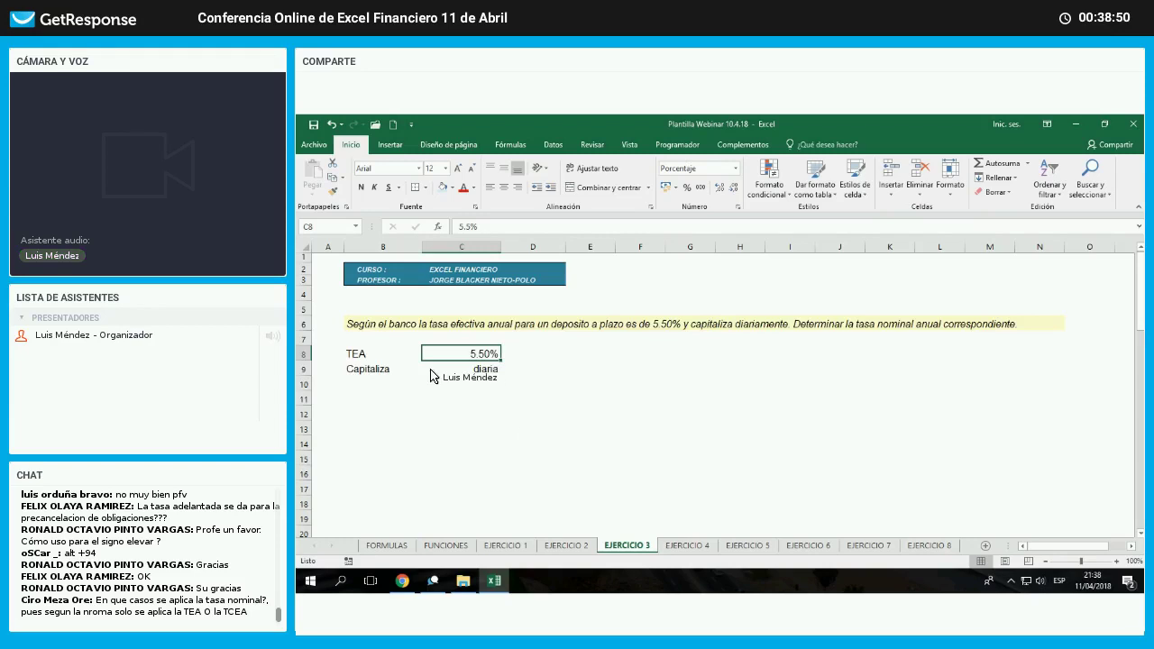
left_click(387, 546)
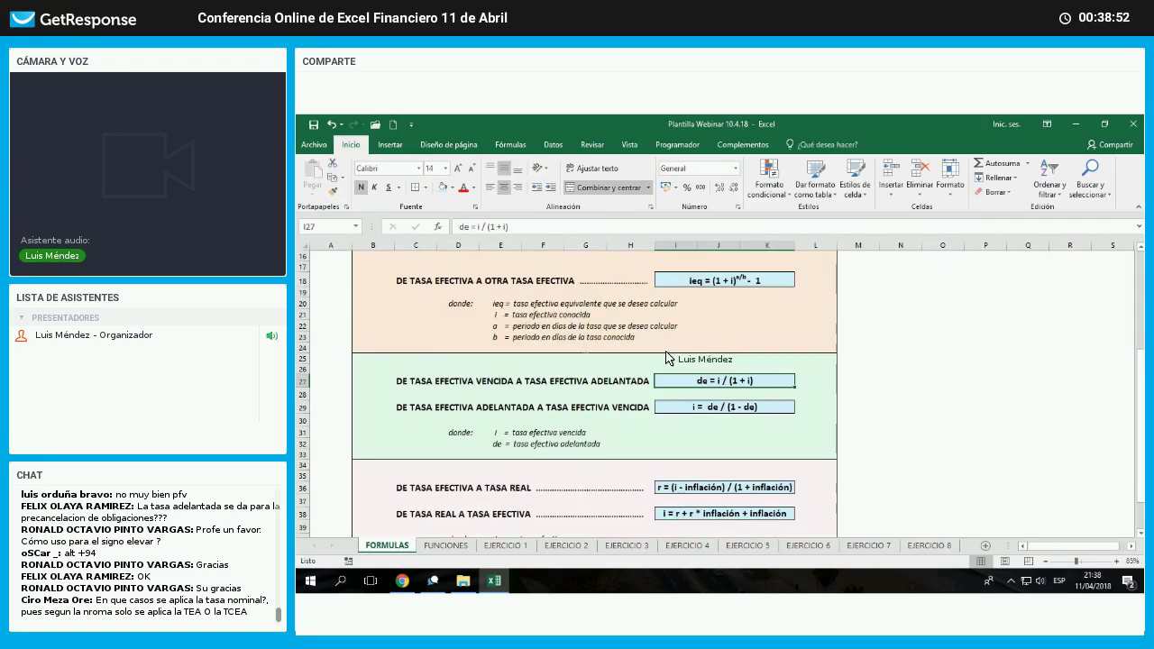
scroll(668, 352, "up", 5)
left_click_drag(416, 347, 722, 348)
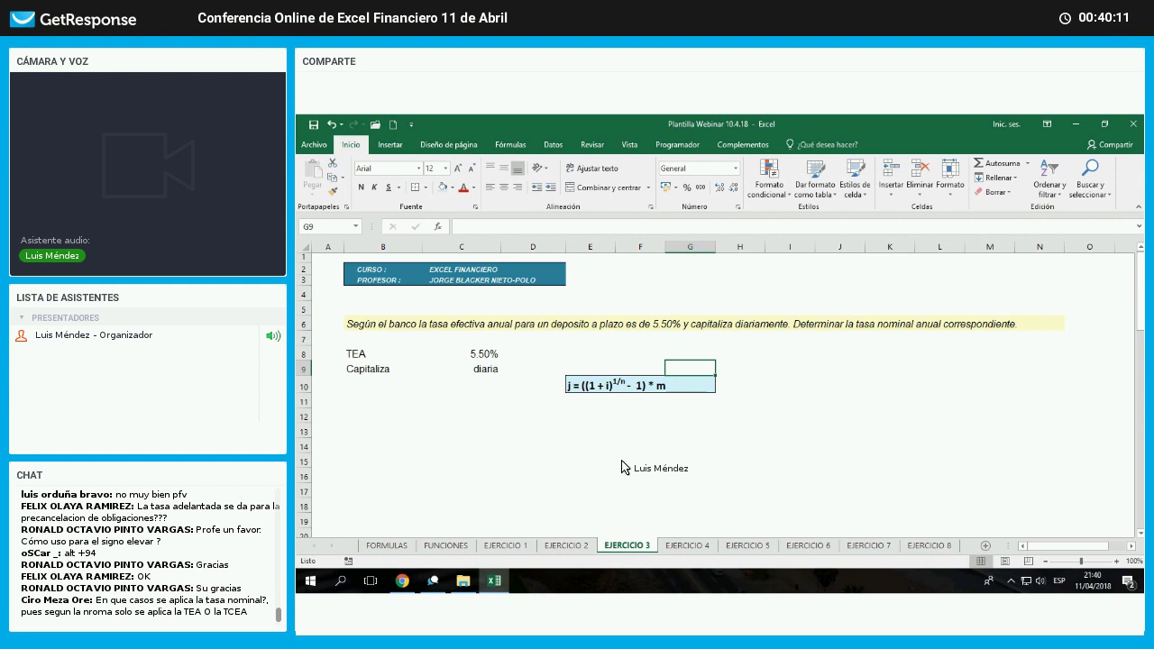
- Enter the label i = in B11 and reference the TEA from C8 in C11
left_click(383, 401)
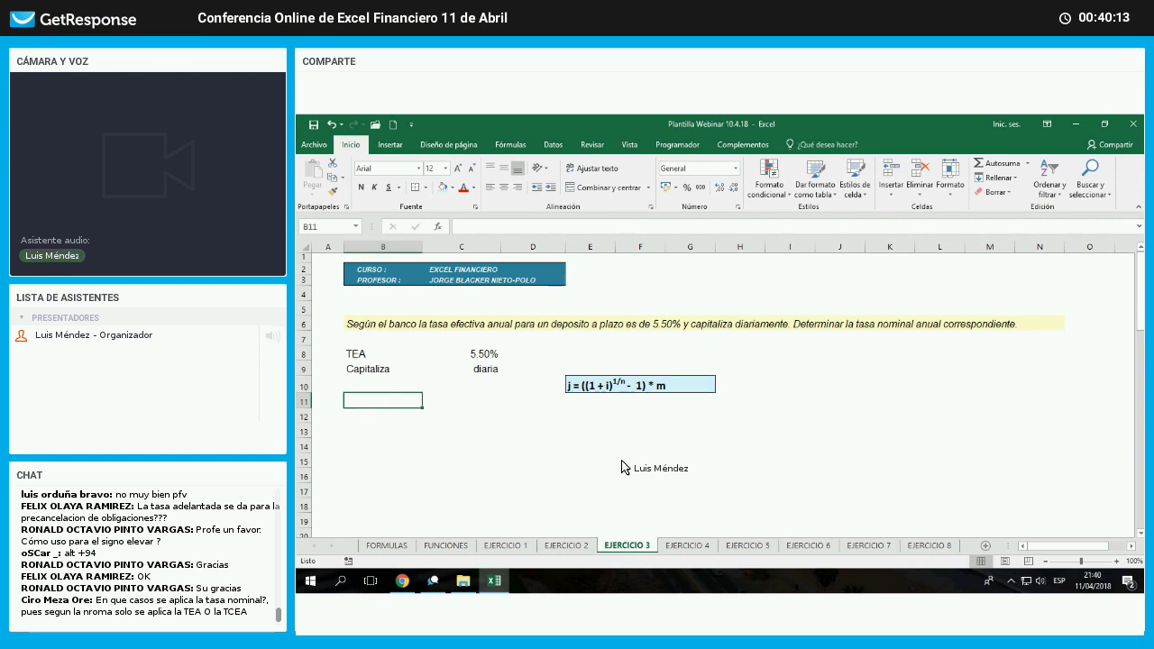
type("i =")
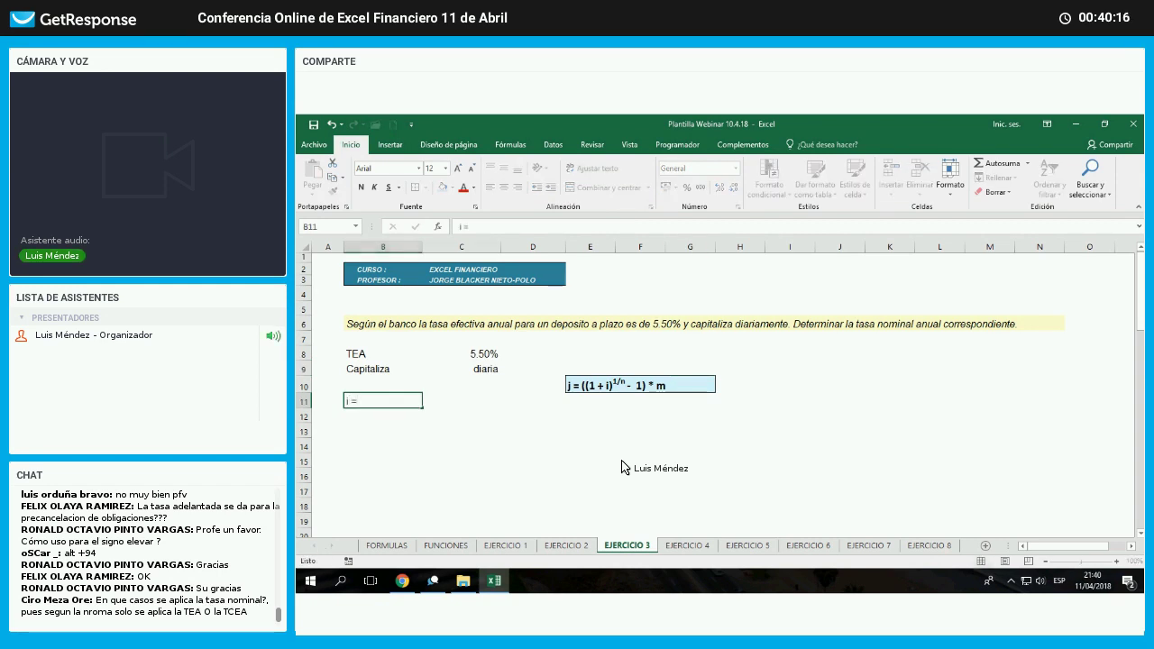
key("Tab")
type("+")
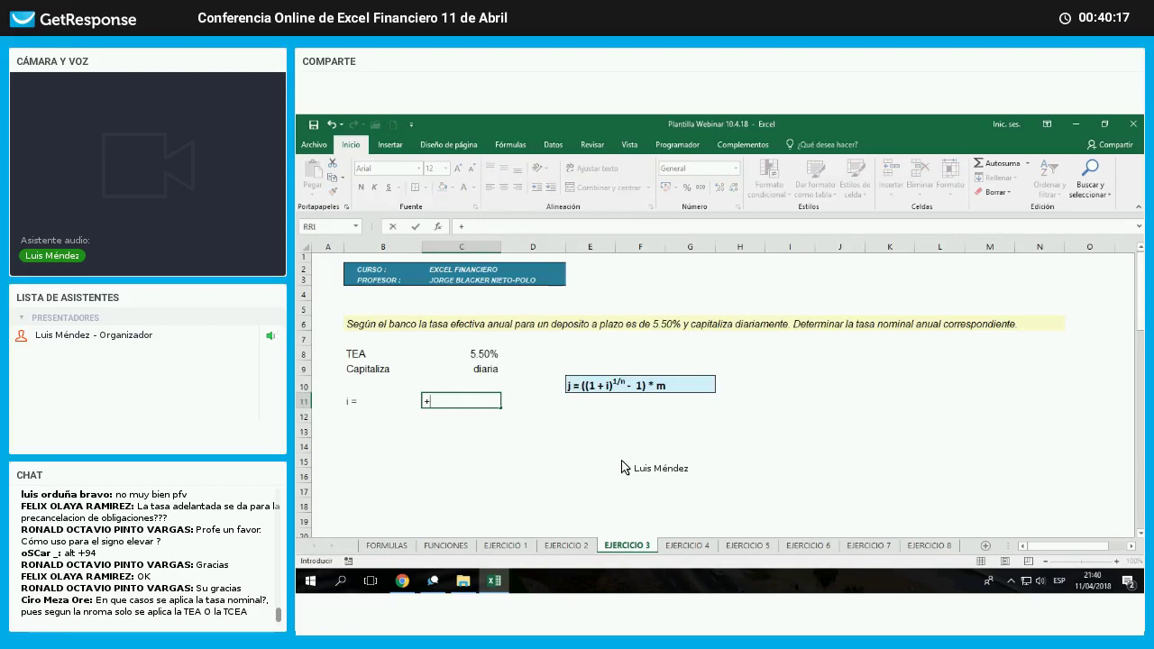
key("Up")
key("Up")
key("Return")
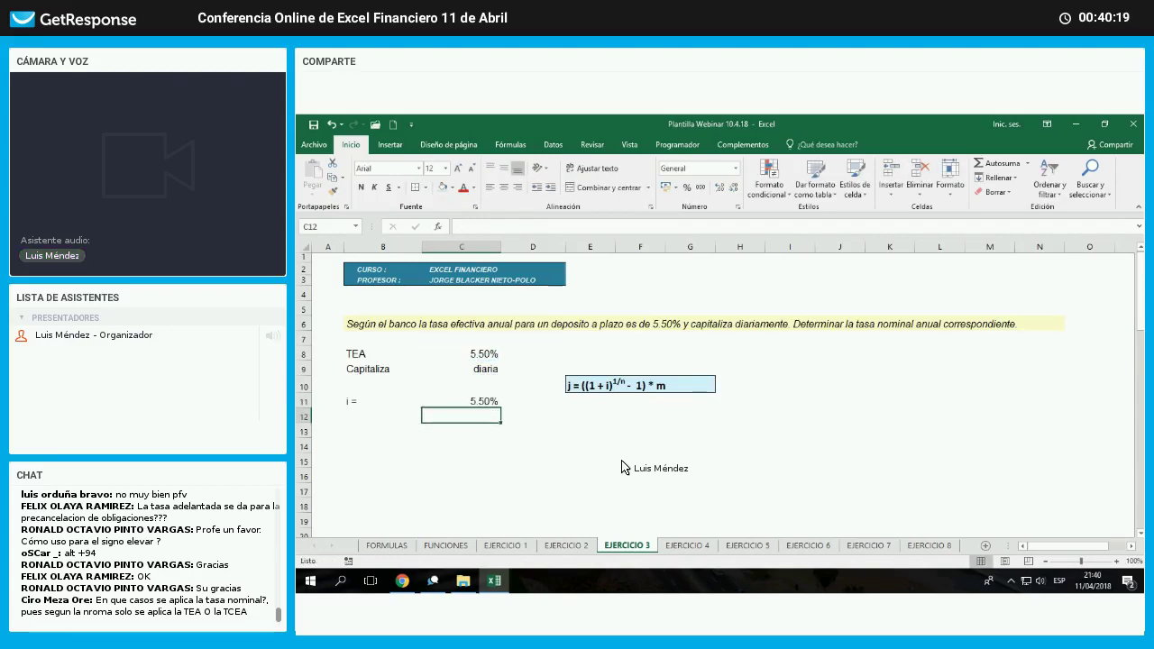
- Enter the label n = in B12
type("n")
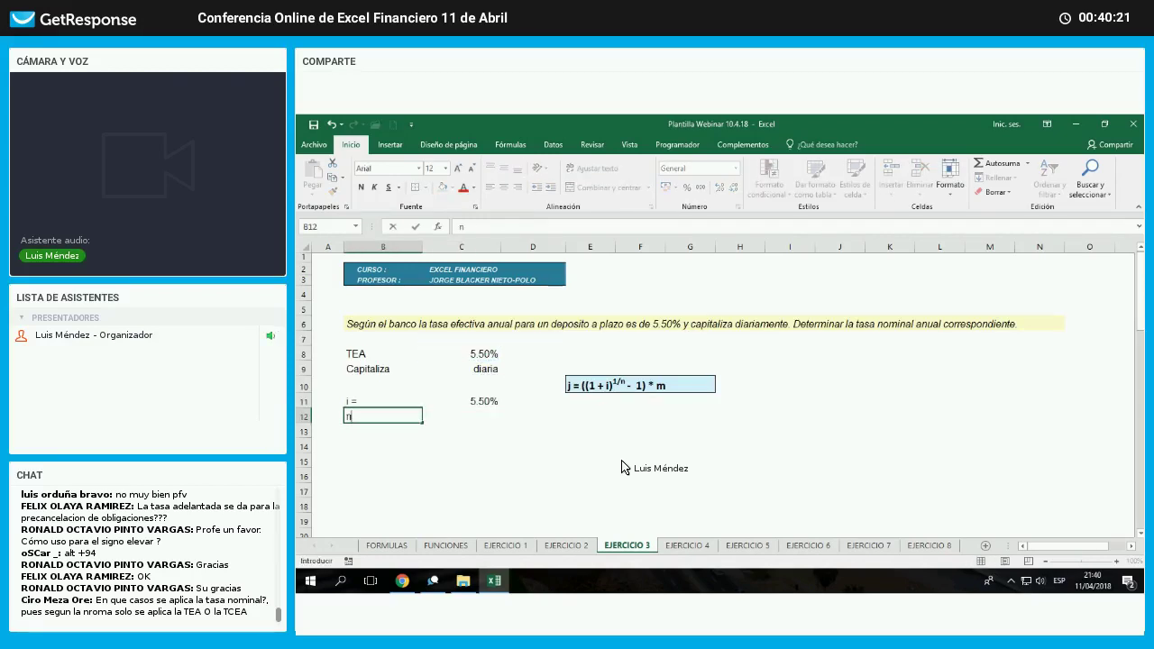
type(" =")
key("Return")
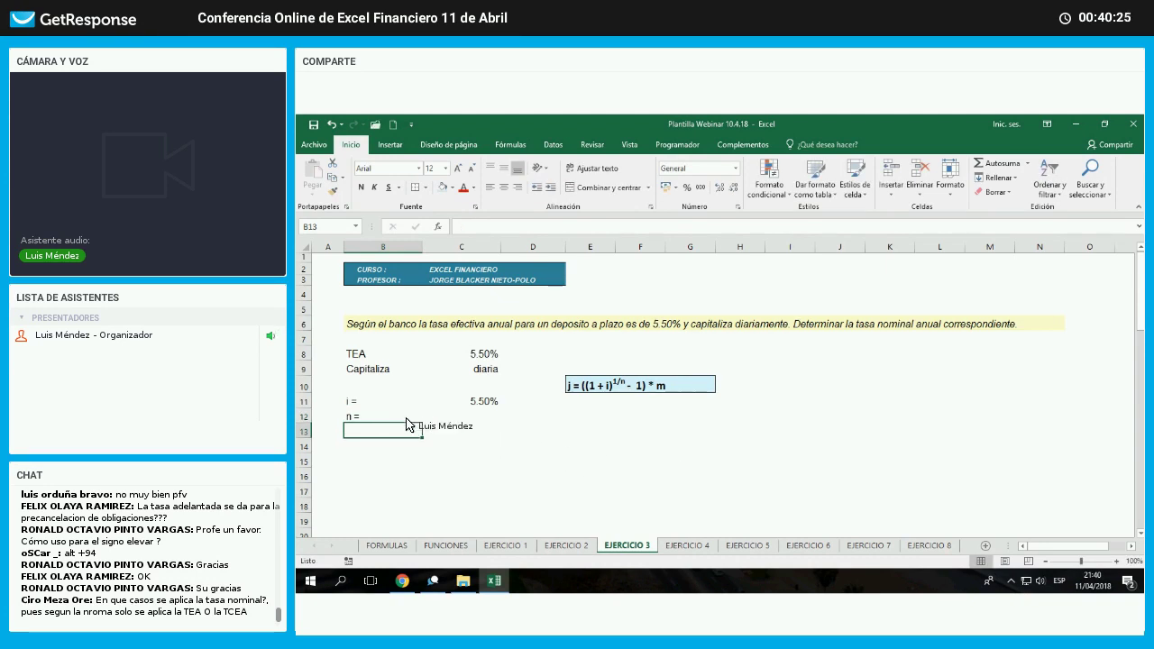
- Check the capitalization and i cells, and add the note anual in D11 beside the i rate
key("Up")
key("Up")
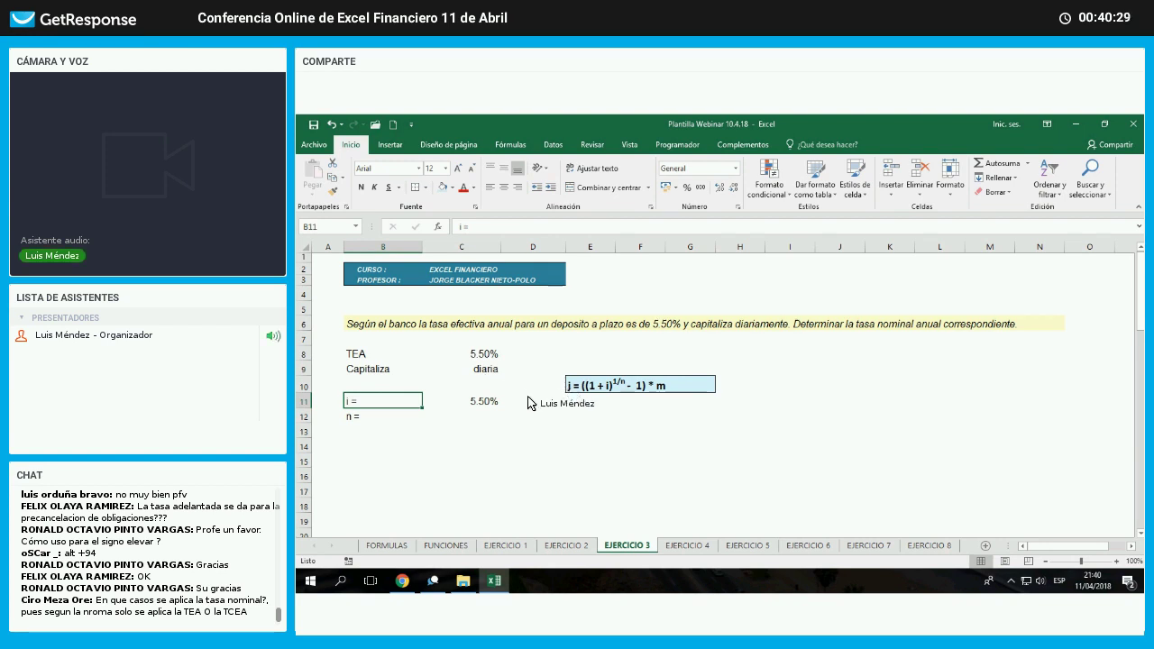
key("Up")
key("Up")
key("Right")
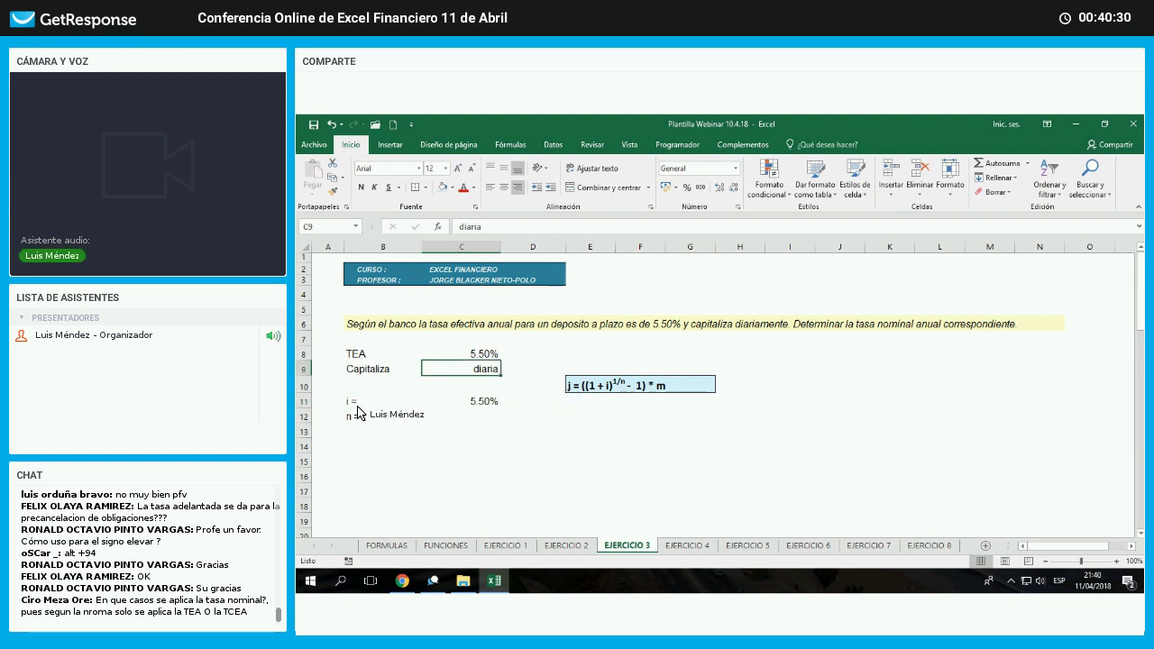
key("Down")
key("Down")
key("Left")
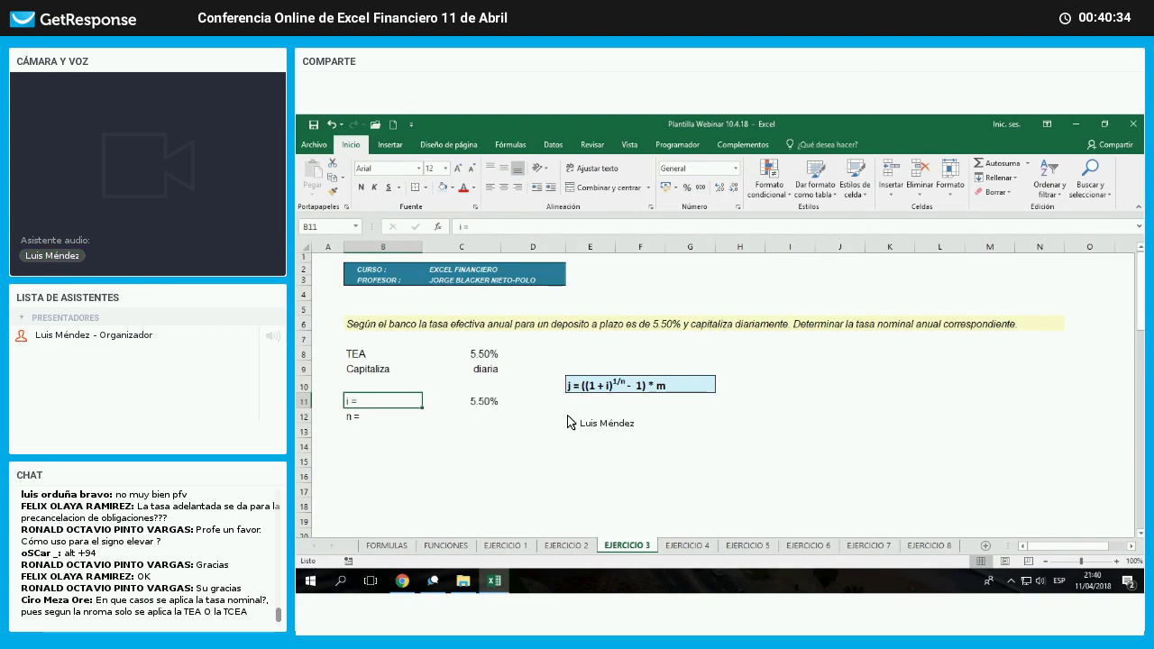
key("Right")
key("Right")
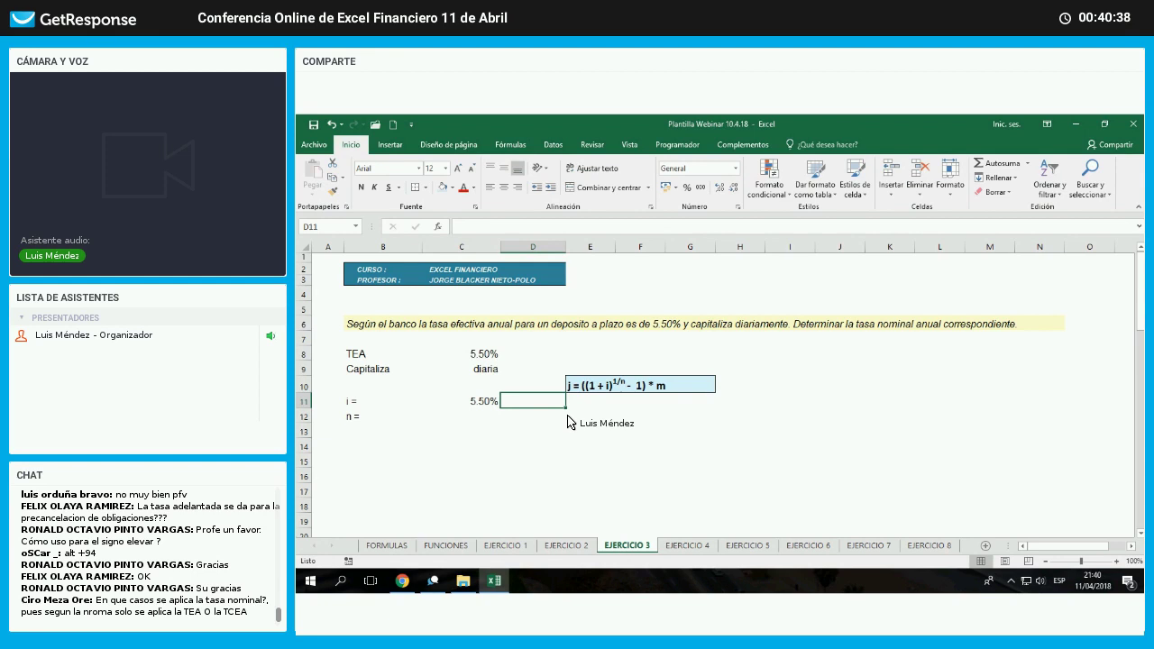
type("anual")
key("Return")
- Enter 360 in C12 as the value of n
key("Left")
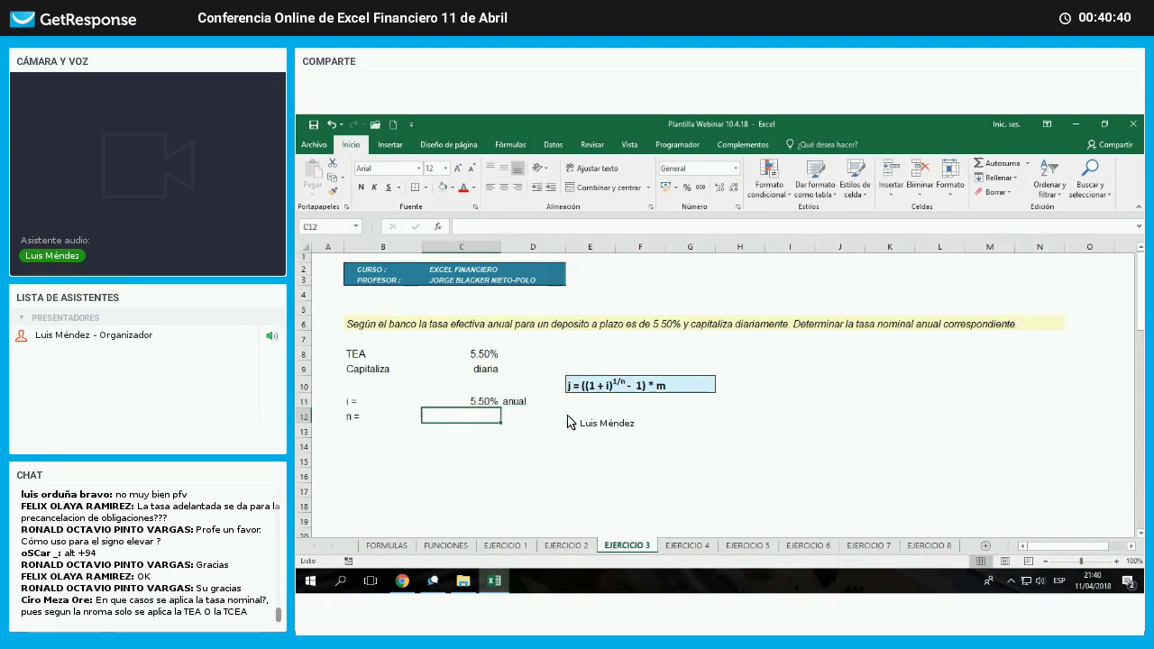
type("360")
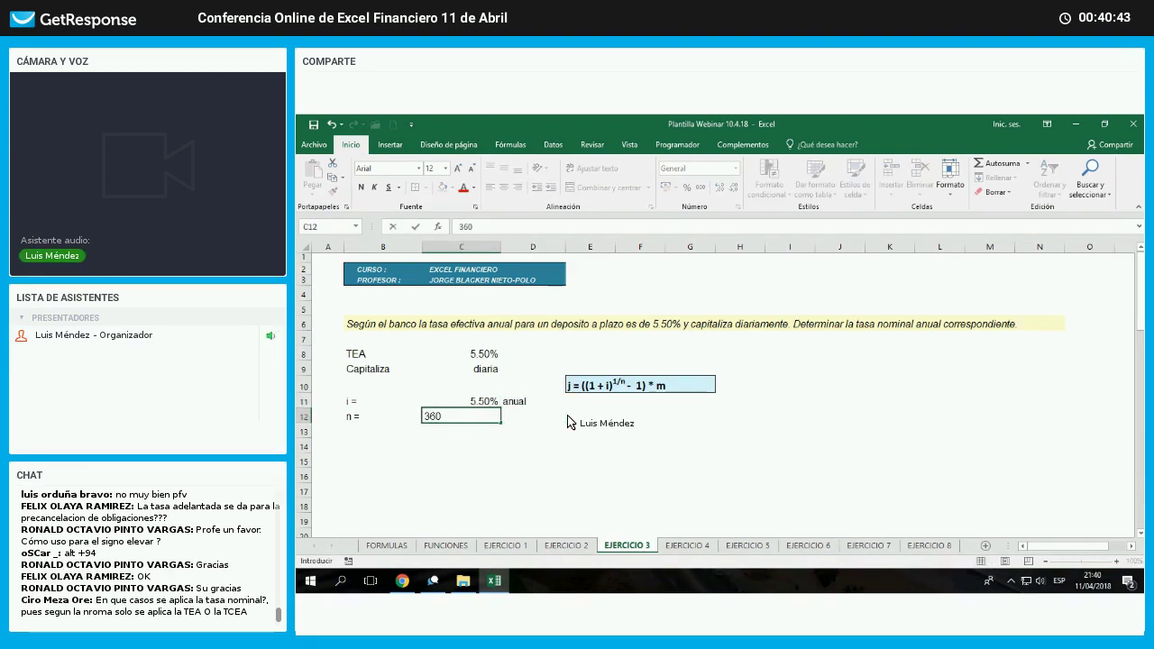
key("Return")
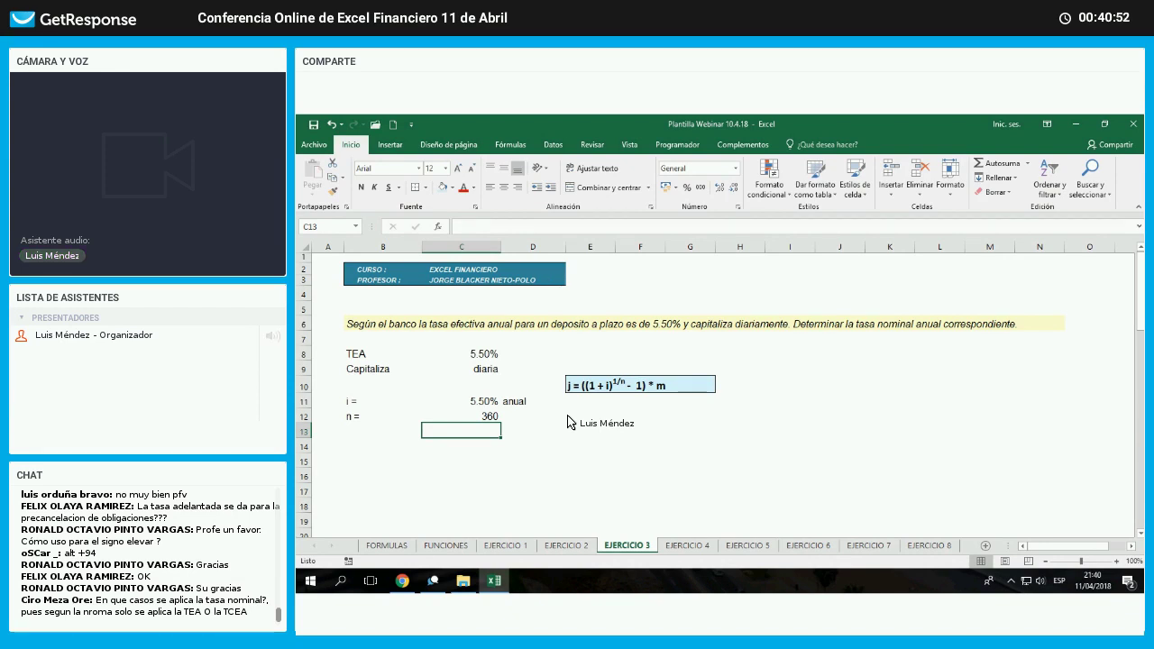
- Enter the label m = in B13 and go back over the n and i labels
key("Left")
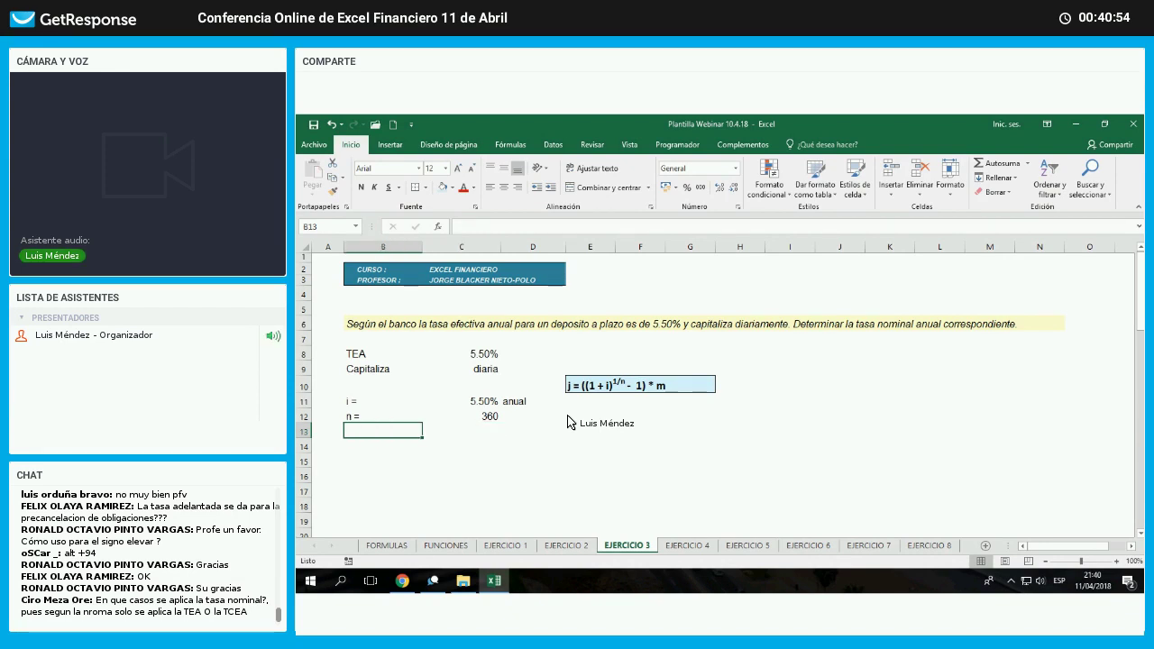
type("m =")
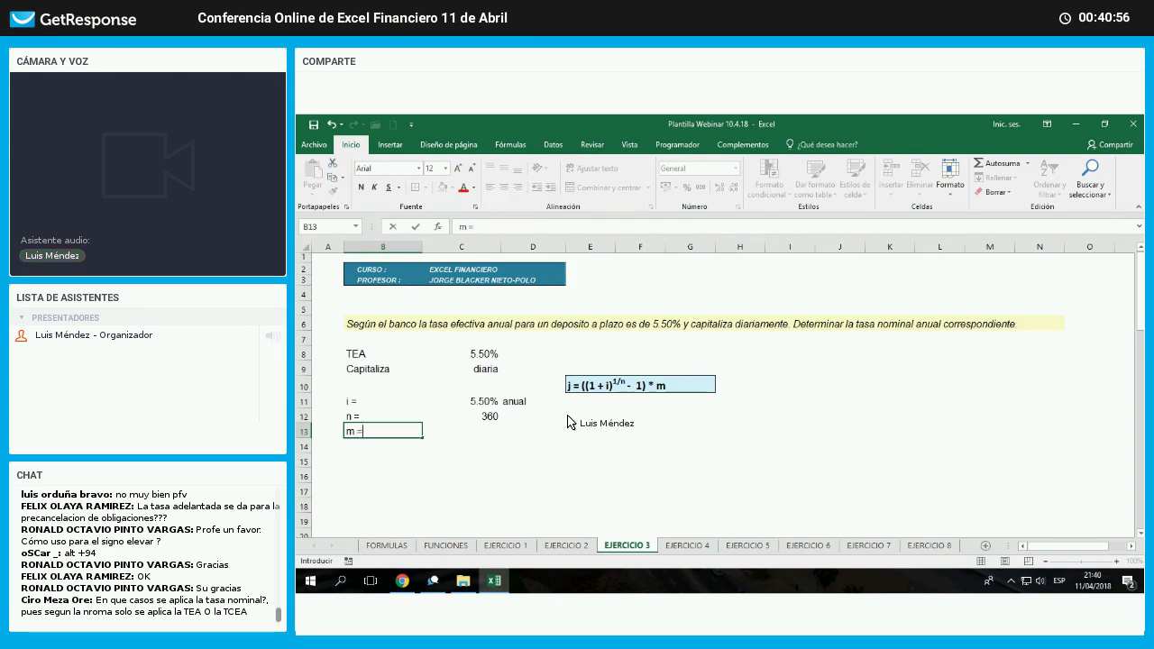
key("Return")
key("Up")
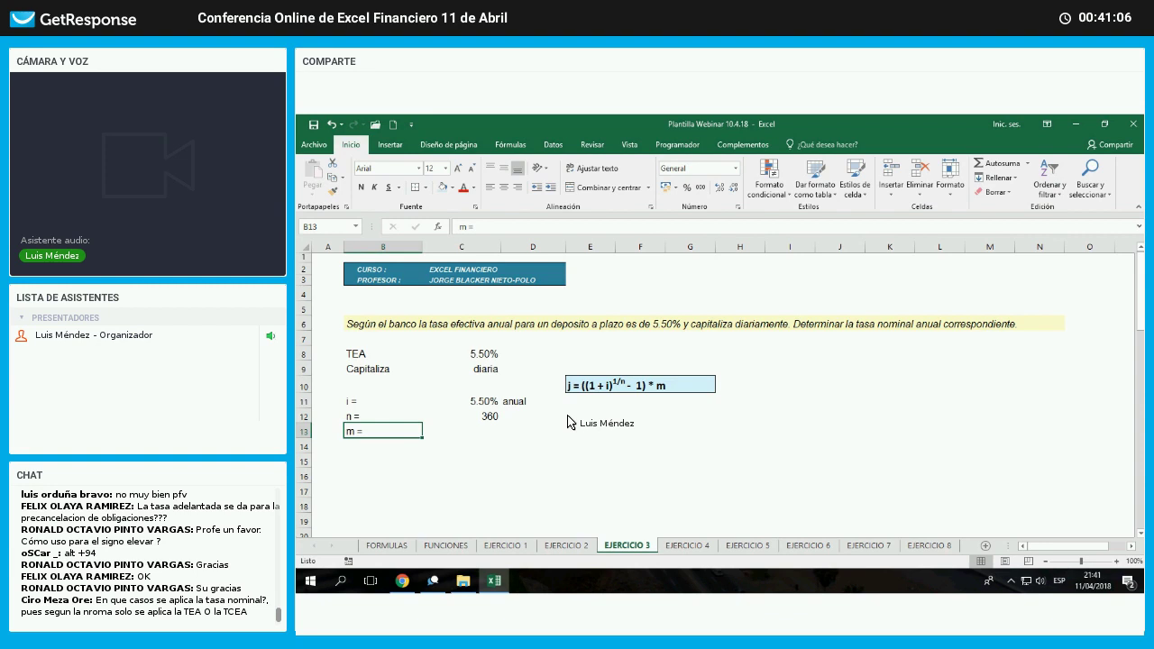
key("Up")
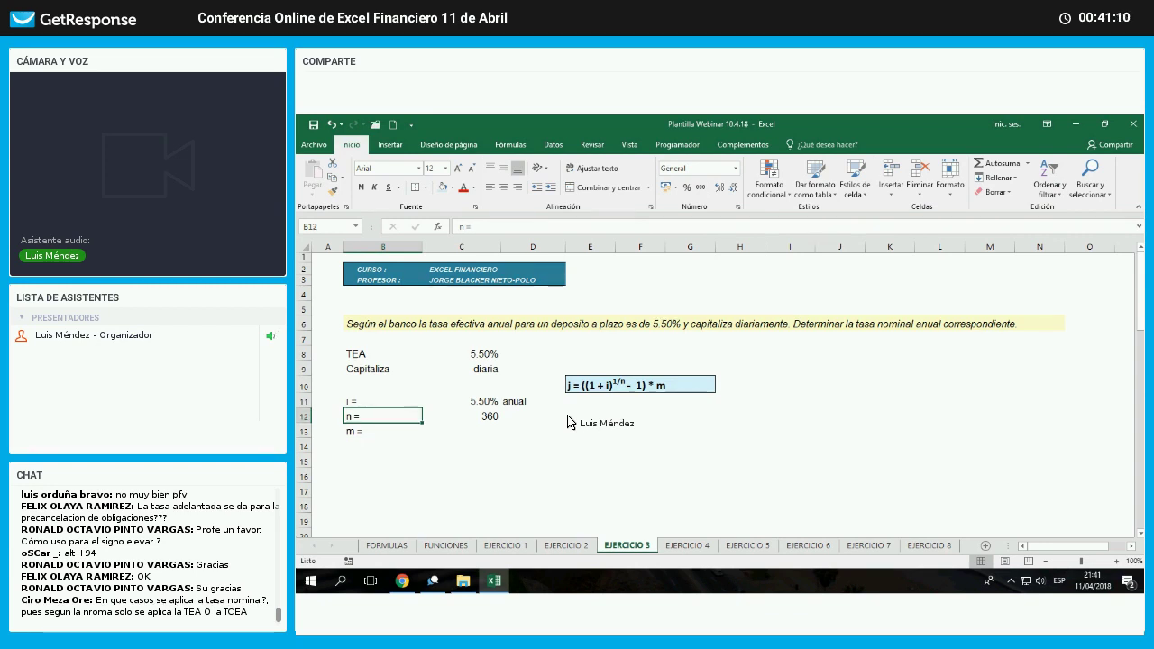
key("Up")
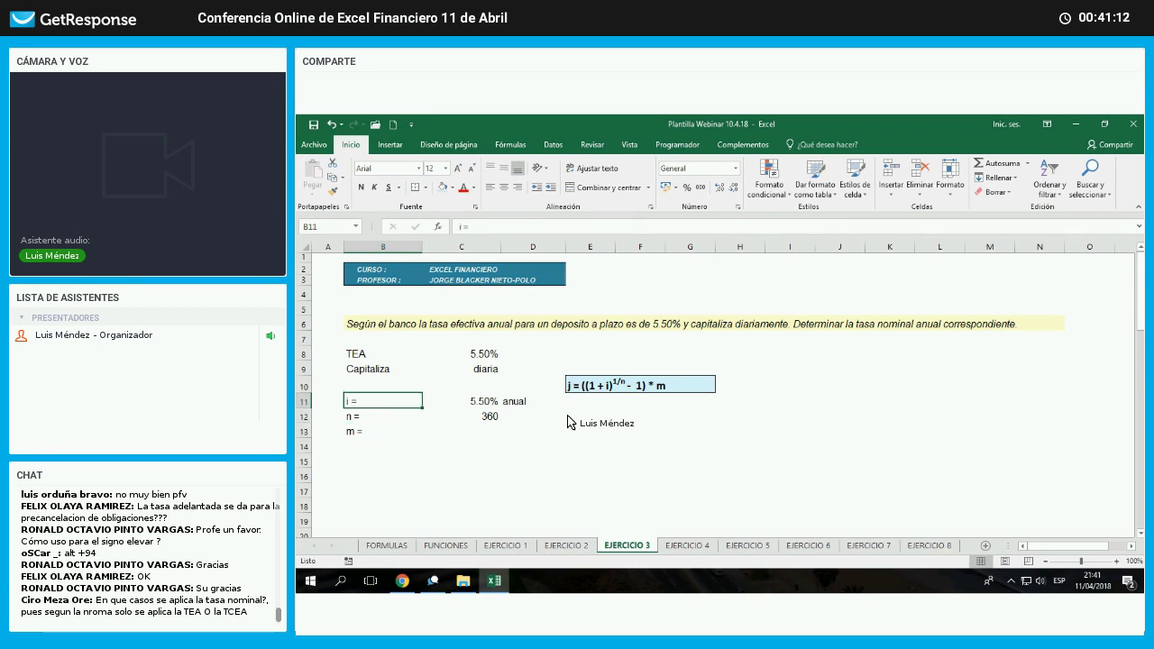
- Enter the label j = in B14, below the m label
key("Down")
key("Down")
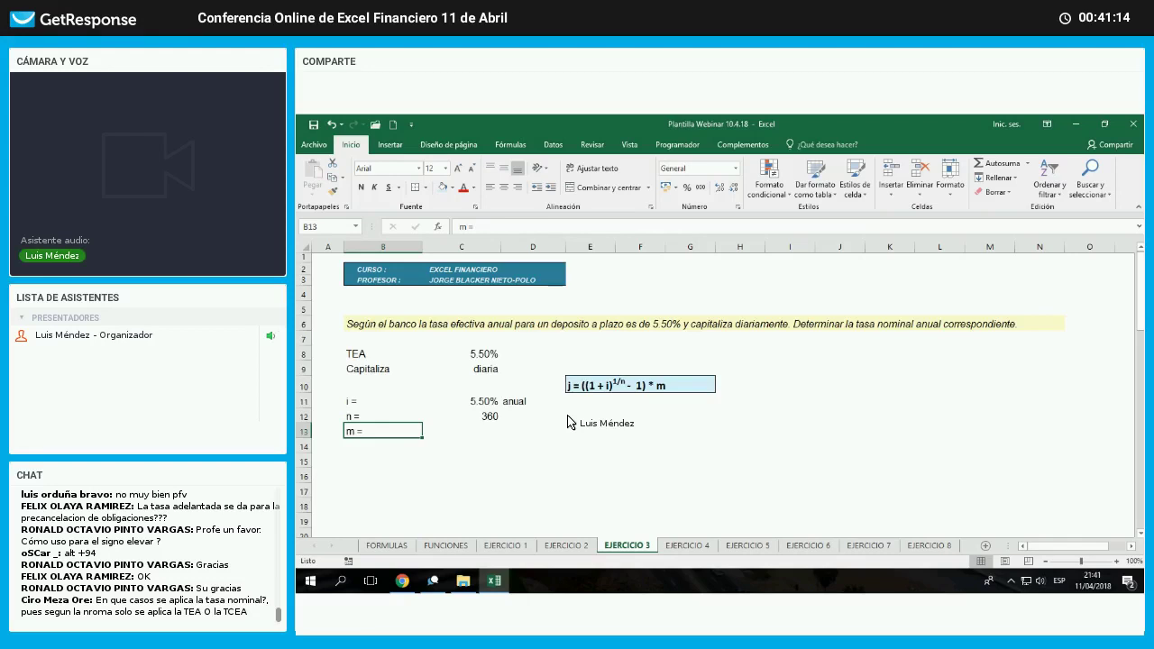
key("Down")
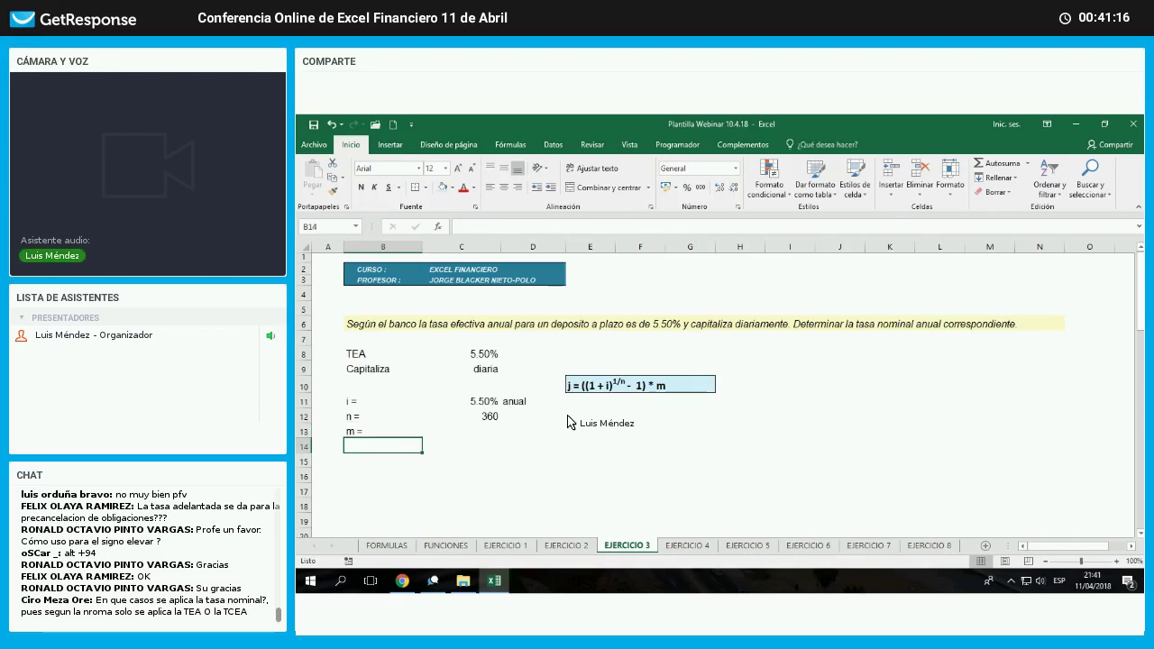
type("j =")
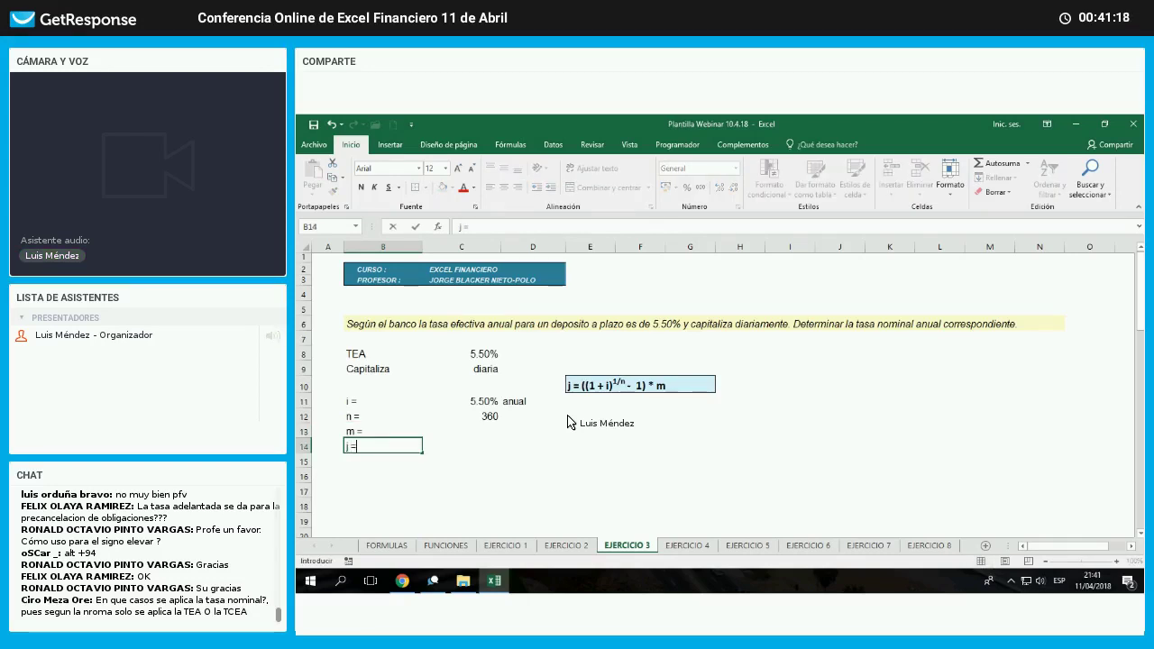
key("Tab")
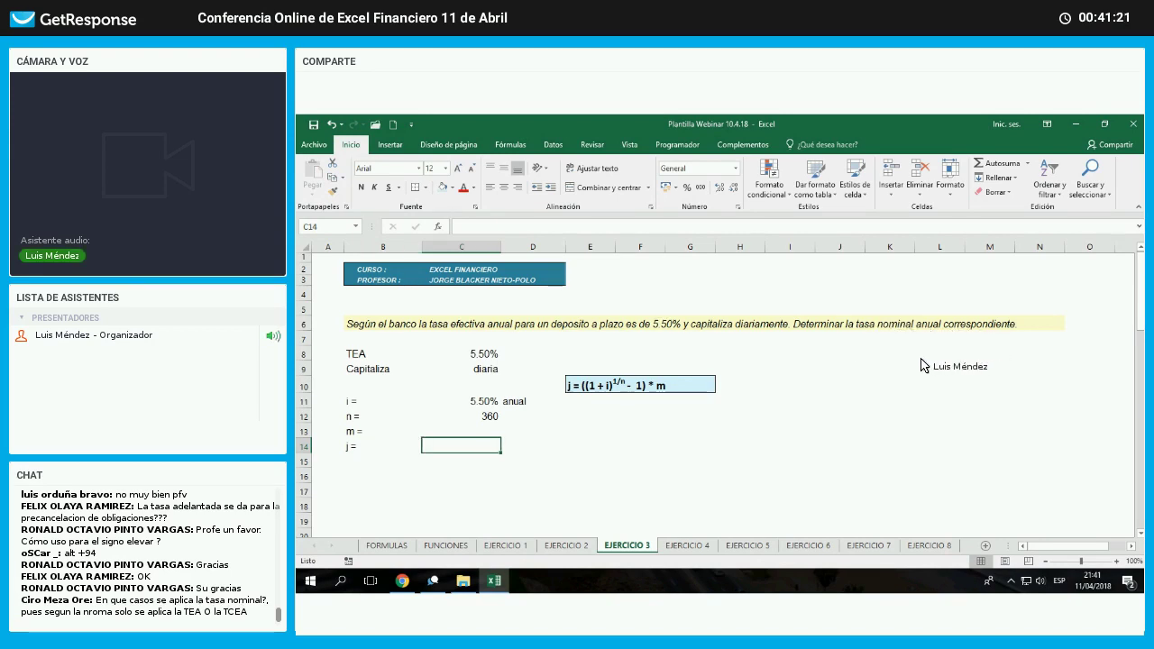
- Check the requested nominal annual rate in the row 6 statement and add the note anual in D14 beside j
left_click(878, 327)
key("shift+Right")
key("ctrl+k")
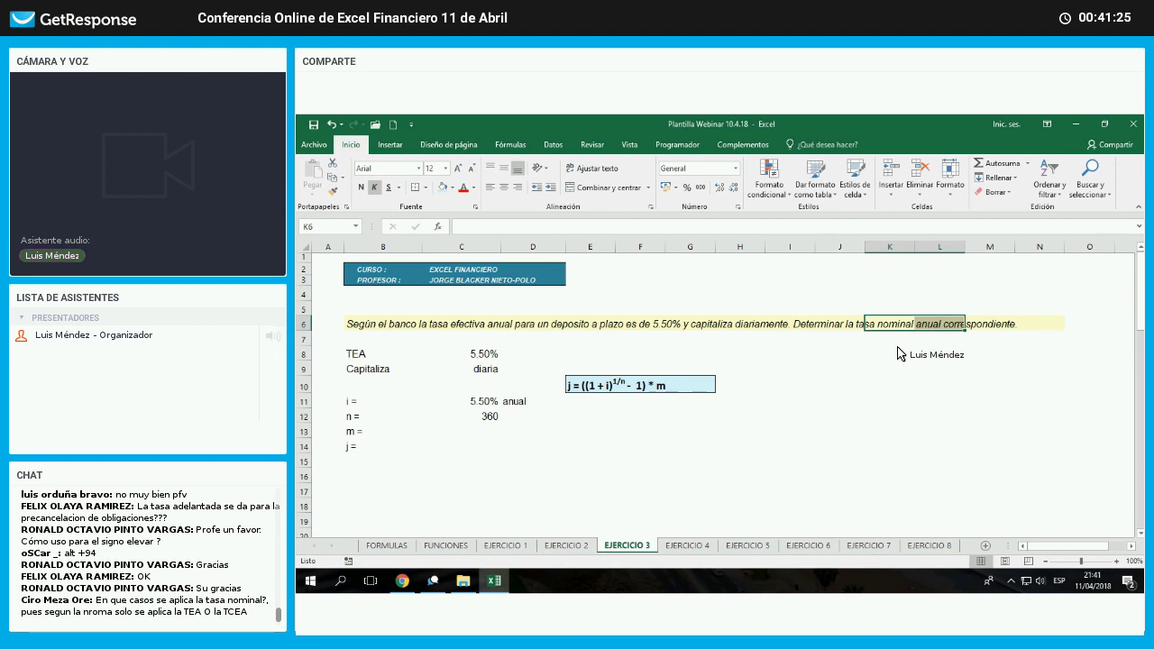
left_click(537, 446)
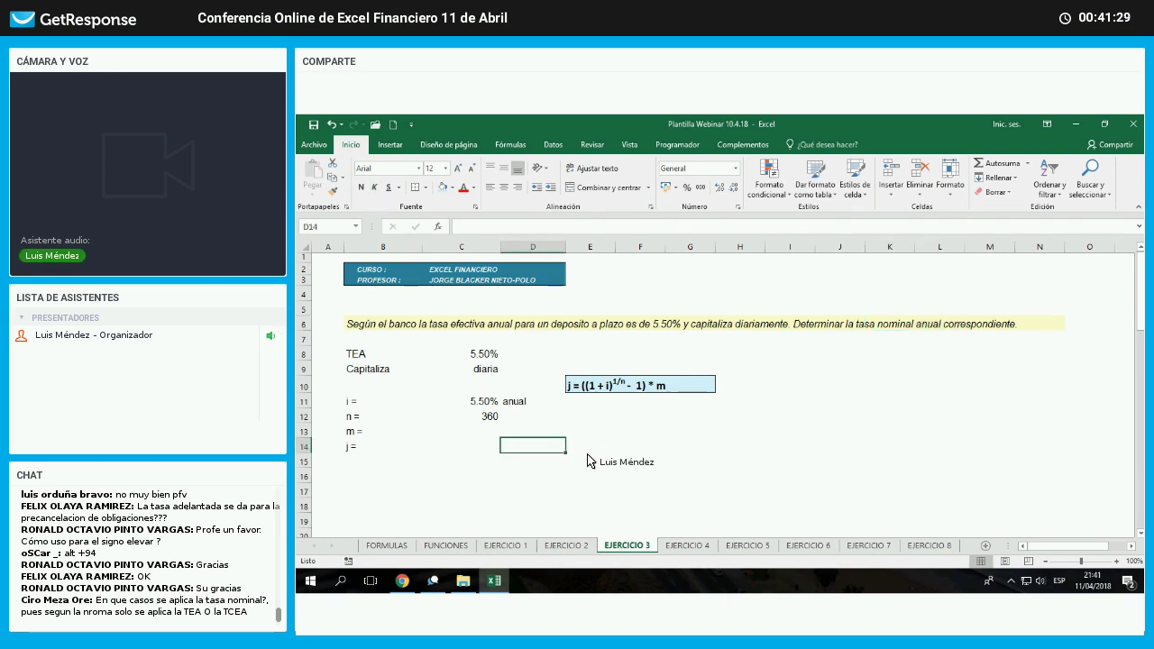
type("anual")
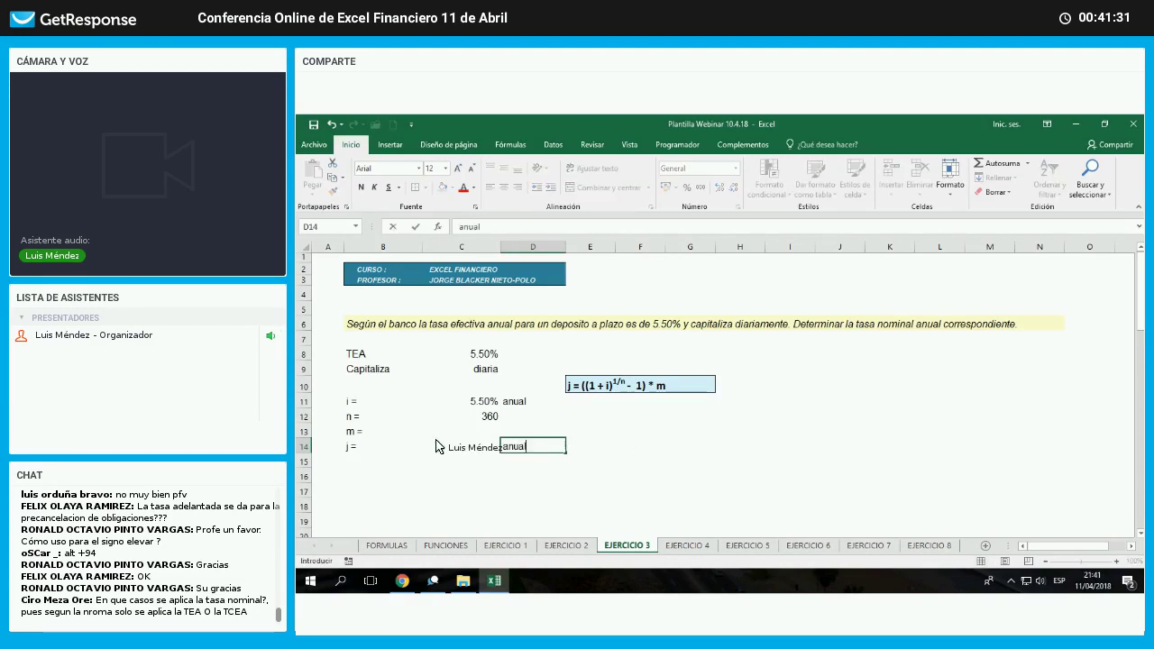
key("Return")
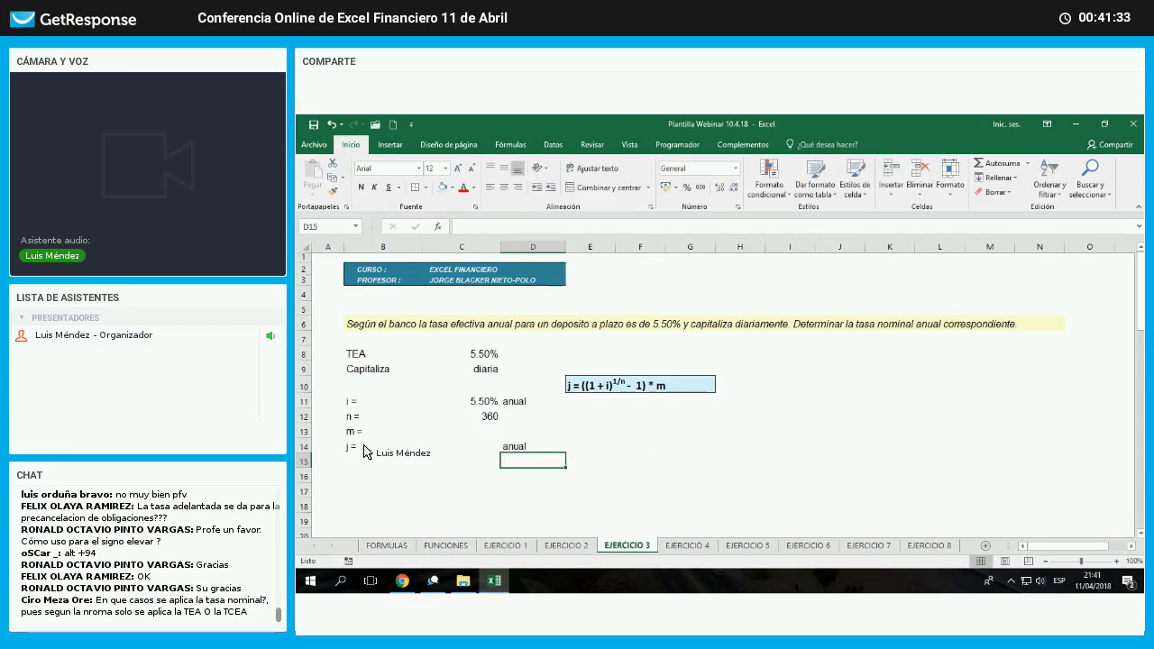
- Compare the m and j labels with the capitalization in C9 and the j period, and enter 360 in C13 as m
left_click_drag(378, 431, 379, 446)
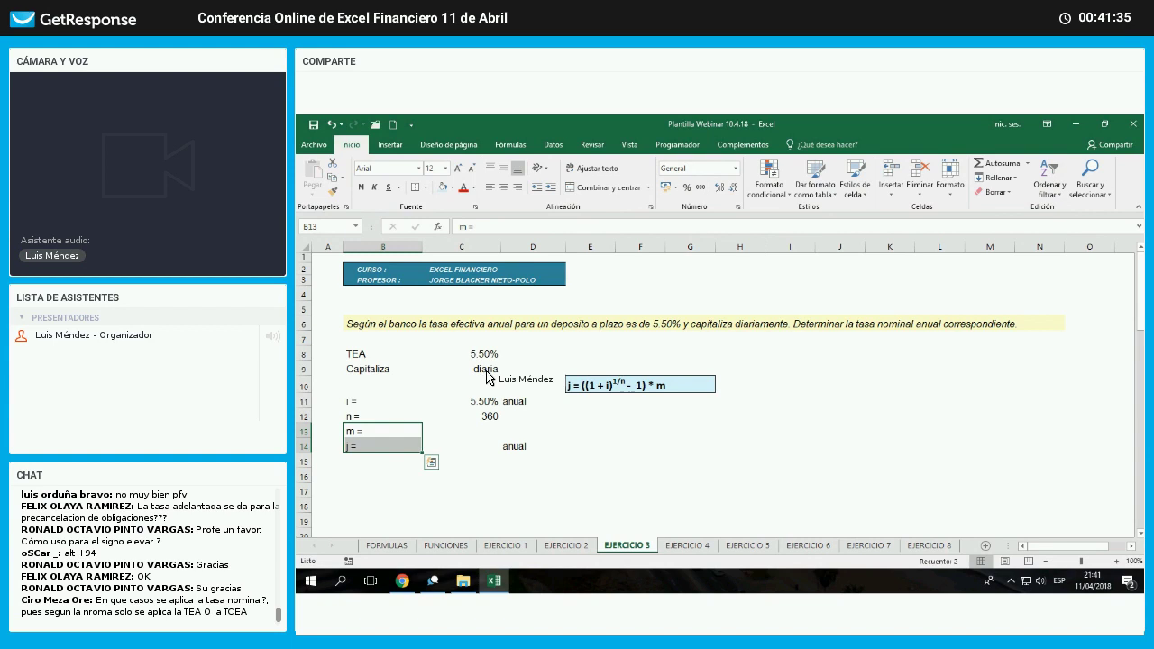
key("shift+Up")
left_click(461, 369)
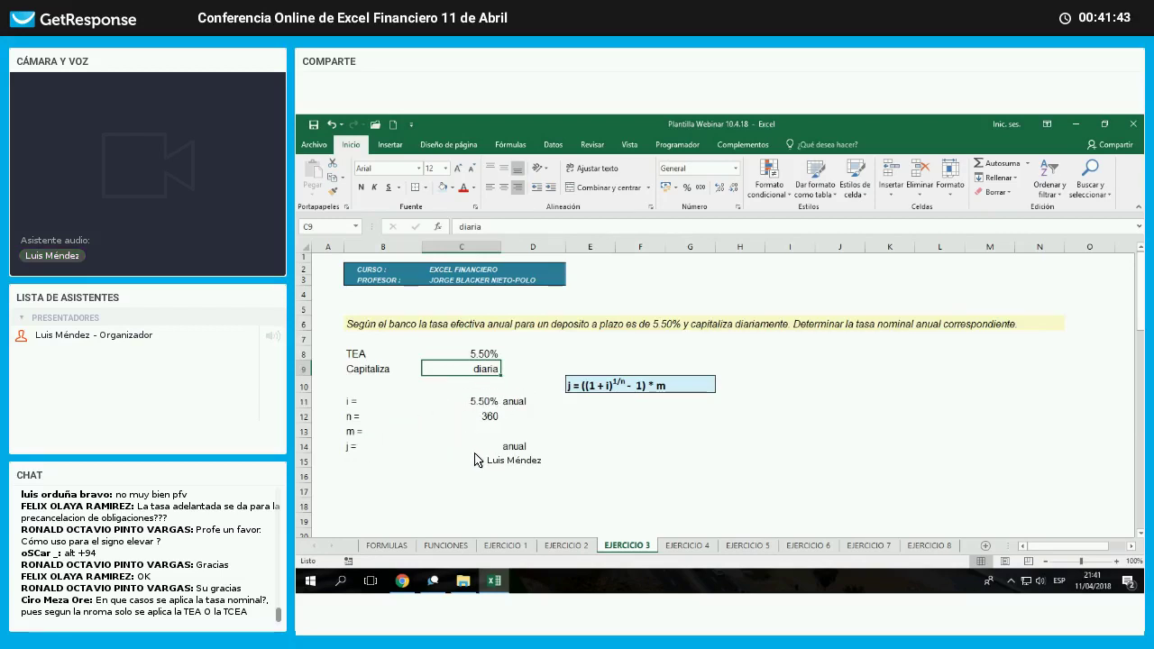
left_click(383, 447)
left_click(549, 449)
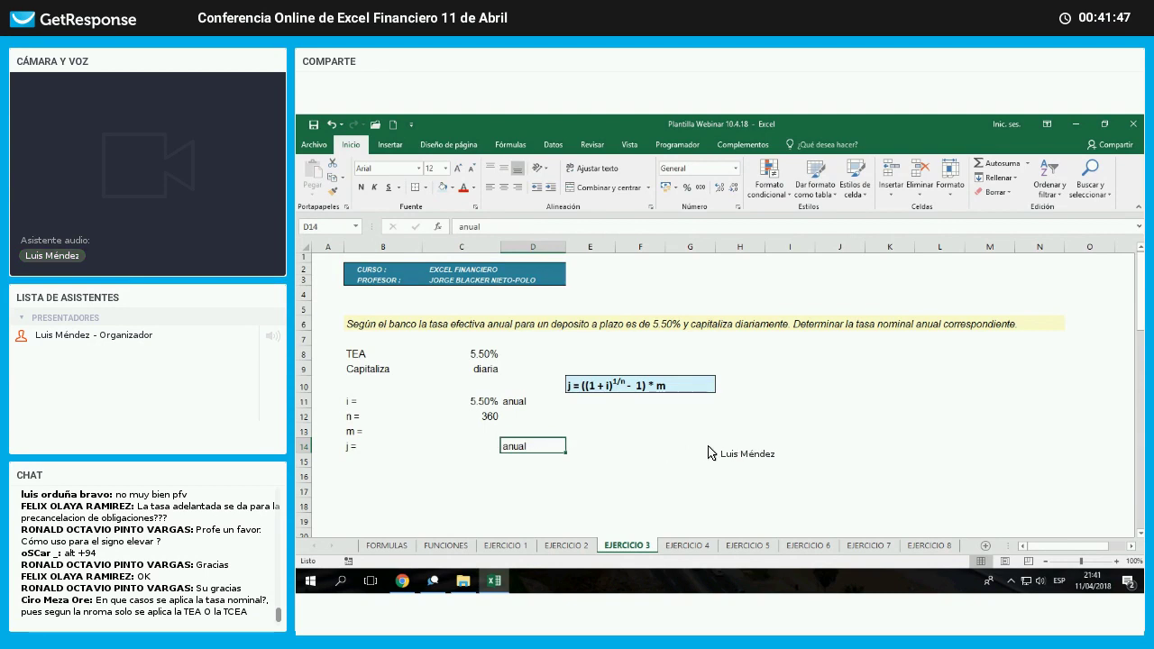
key("Up")
key("Left")
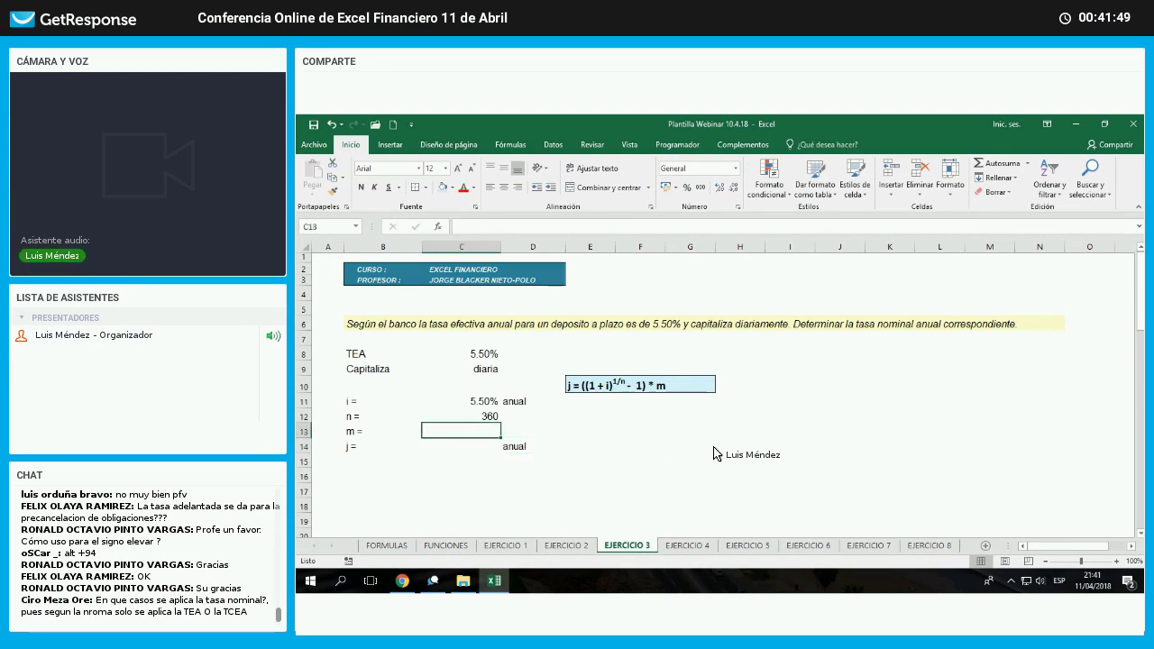
type("360")
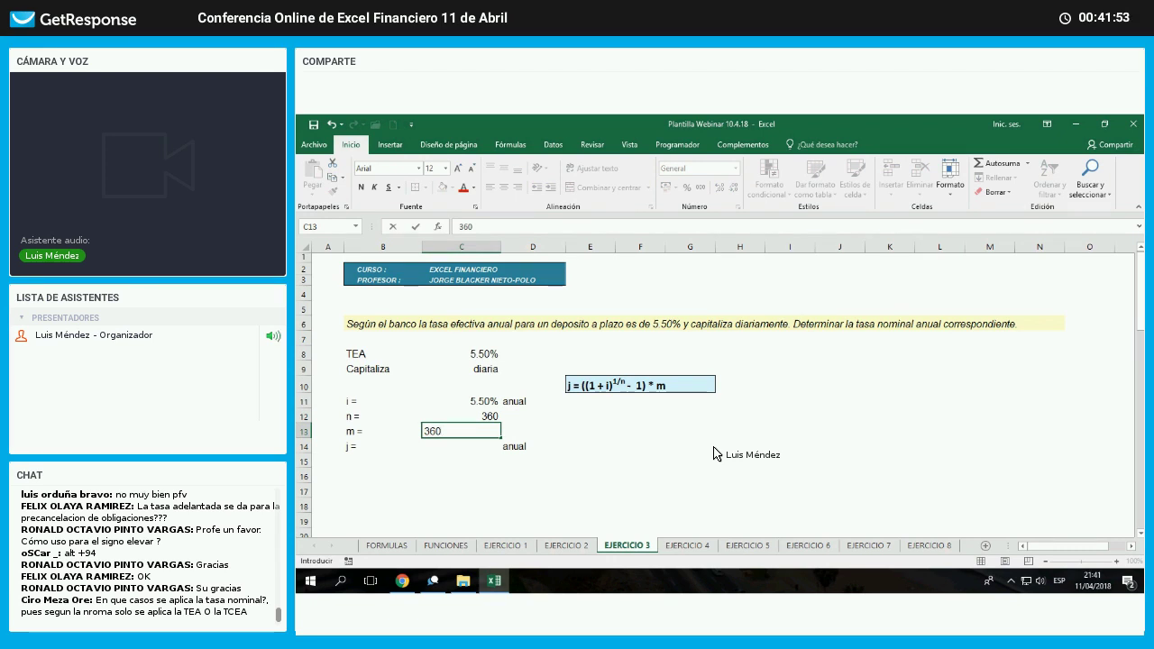
key("Return")
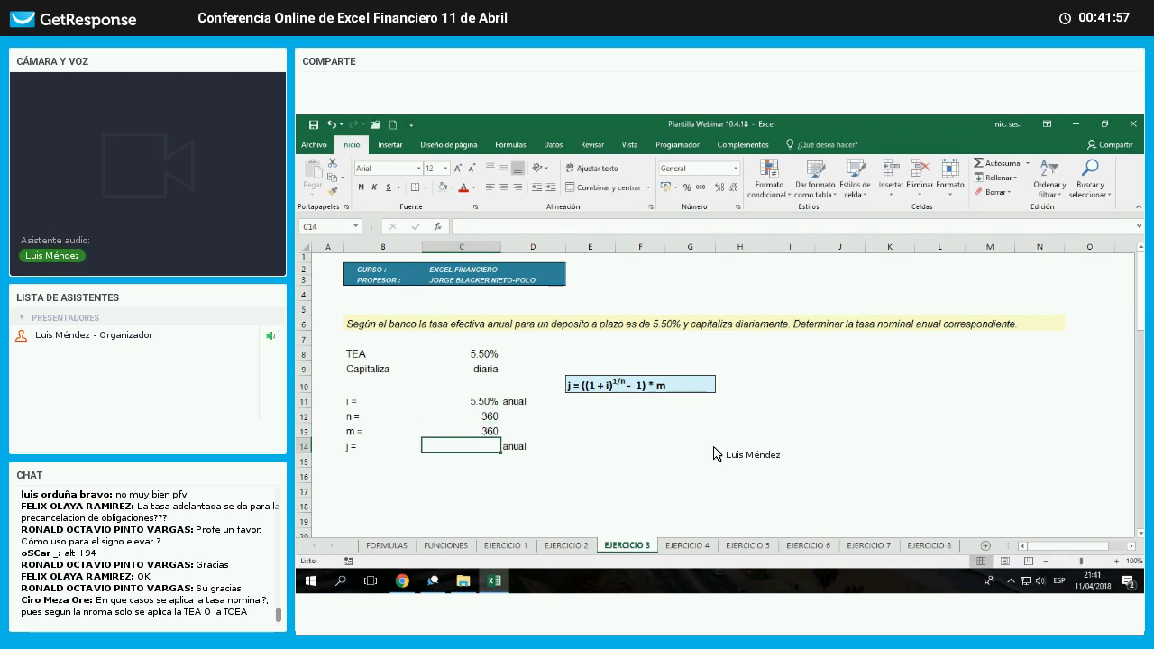
- Compute the nominal annual rate j in C14 with the formula =((1+C11)^(1/C12)-1)*C13
type("=")
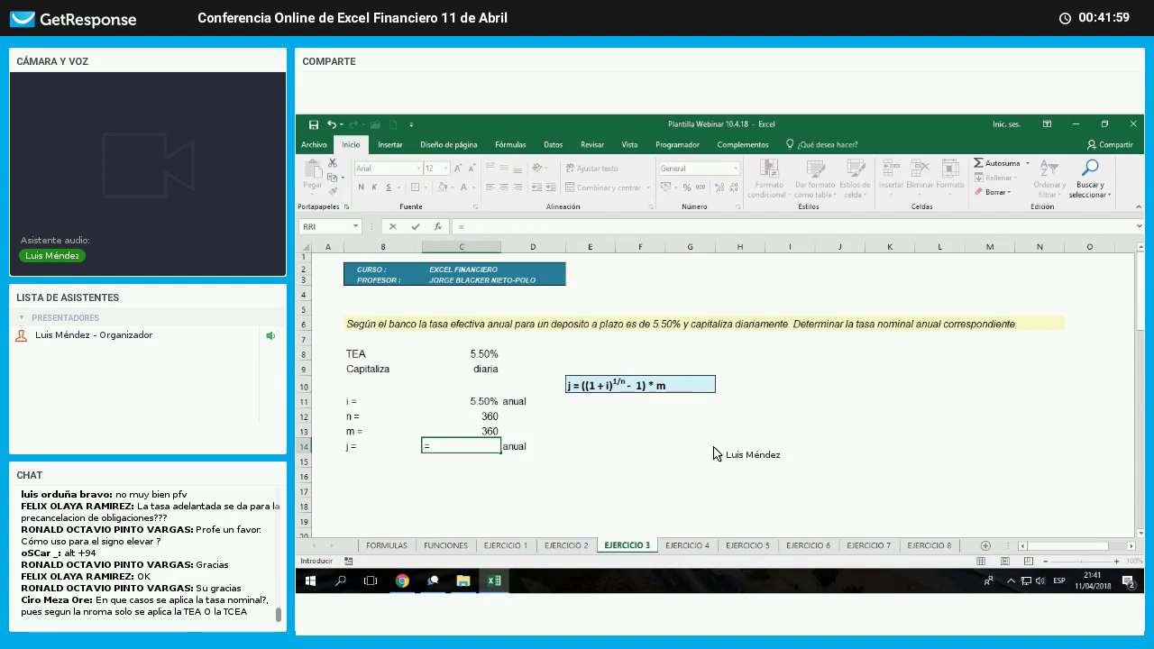
type("((")
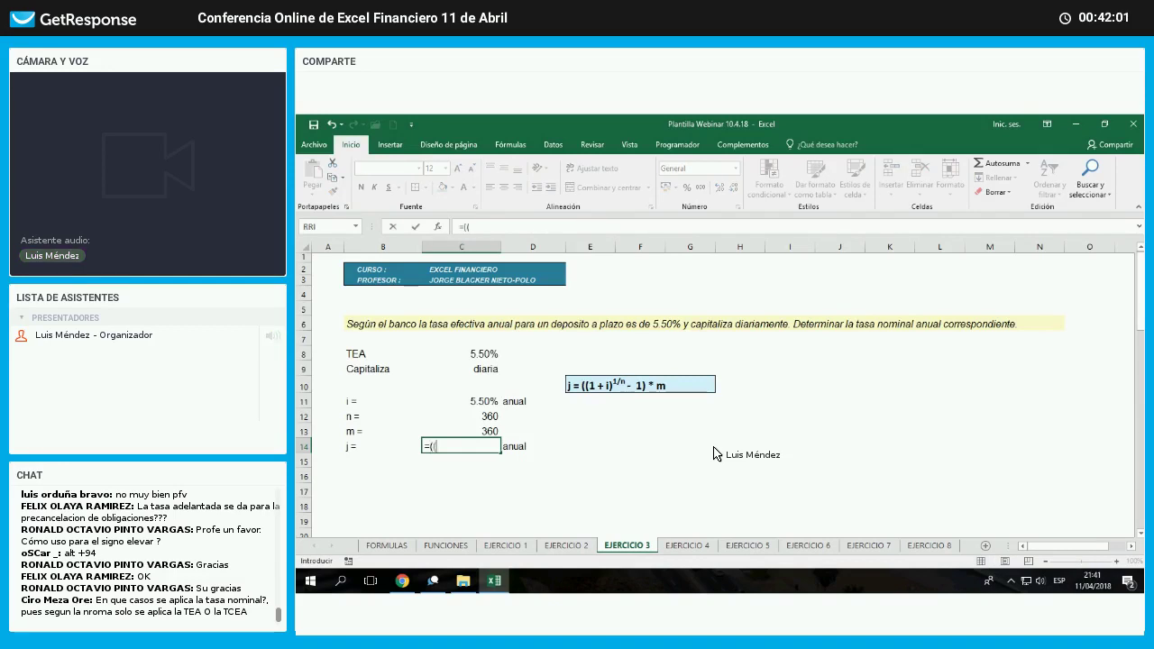
type("1+")
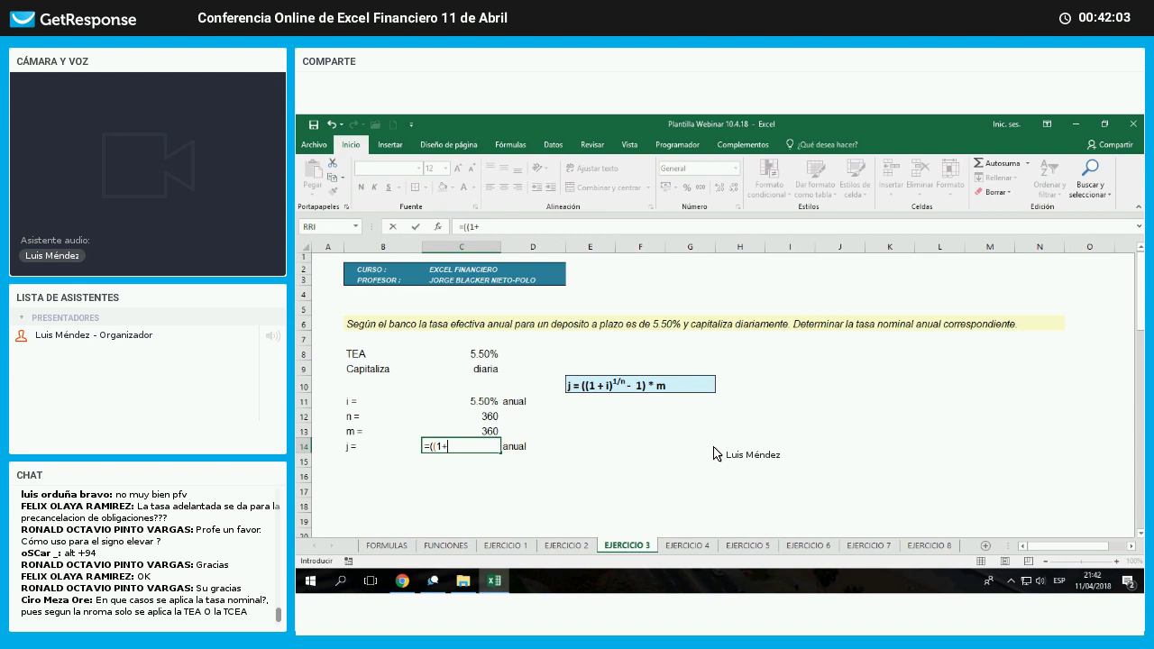
key("Up")
key("Up")
key("Up")
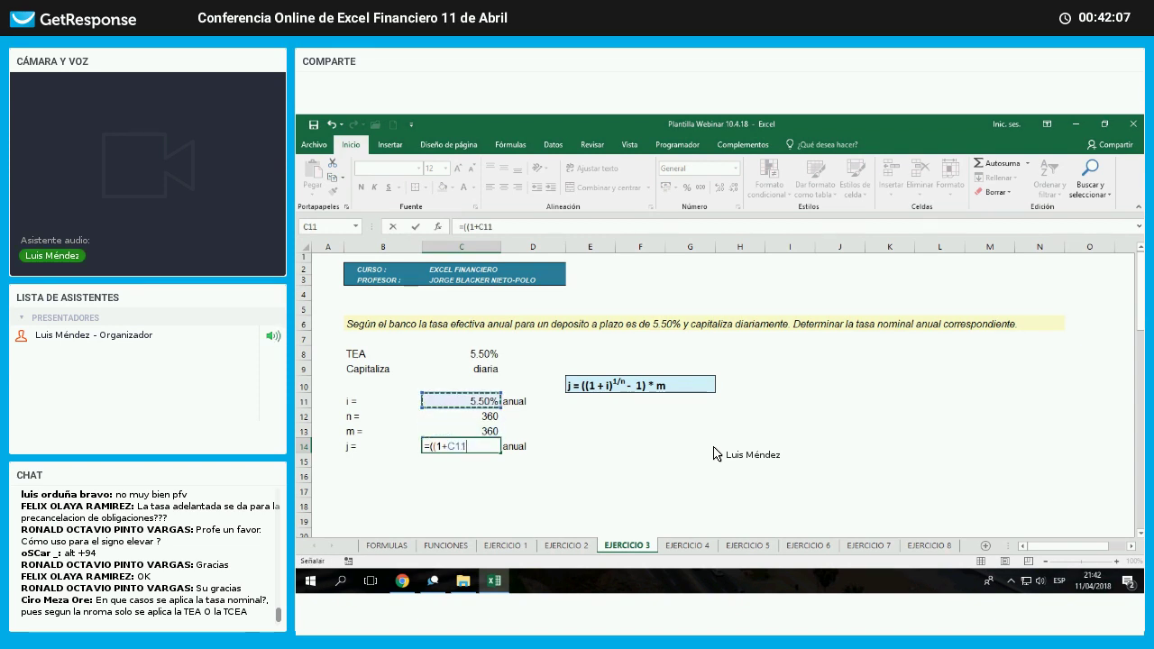
type(")")
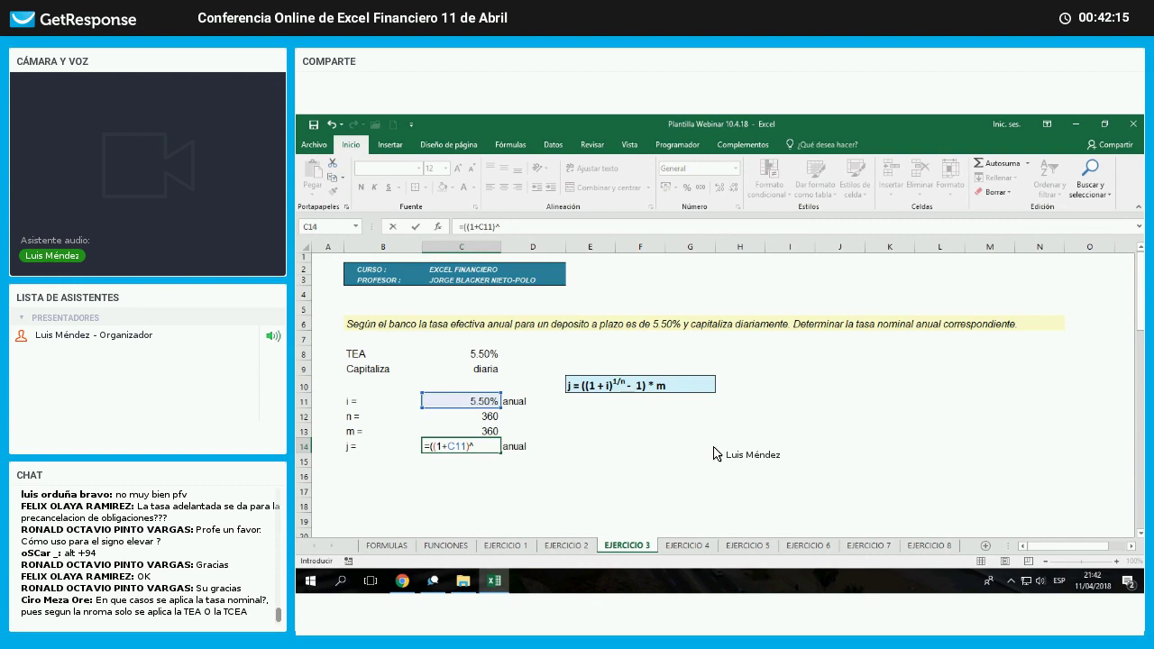
type("^(1/")
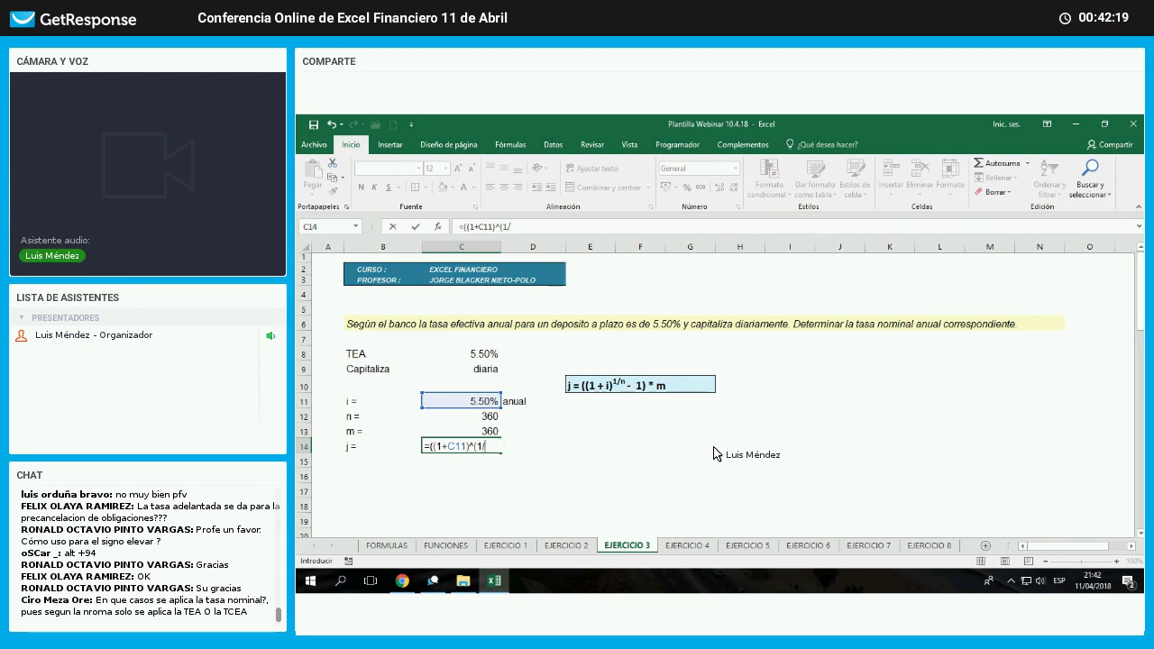
key("Up")
key("Up")
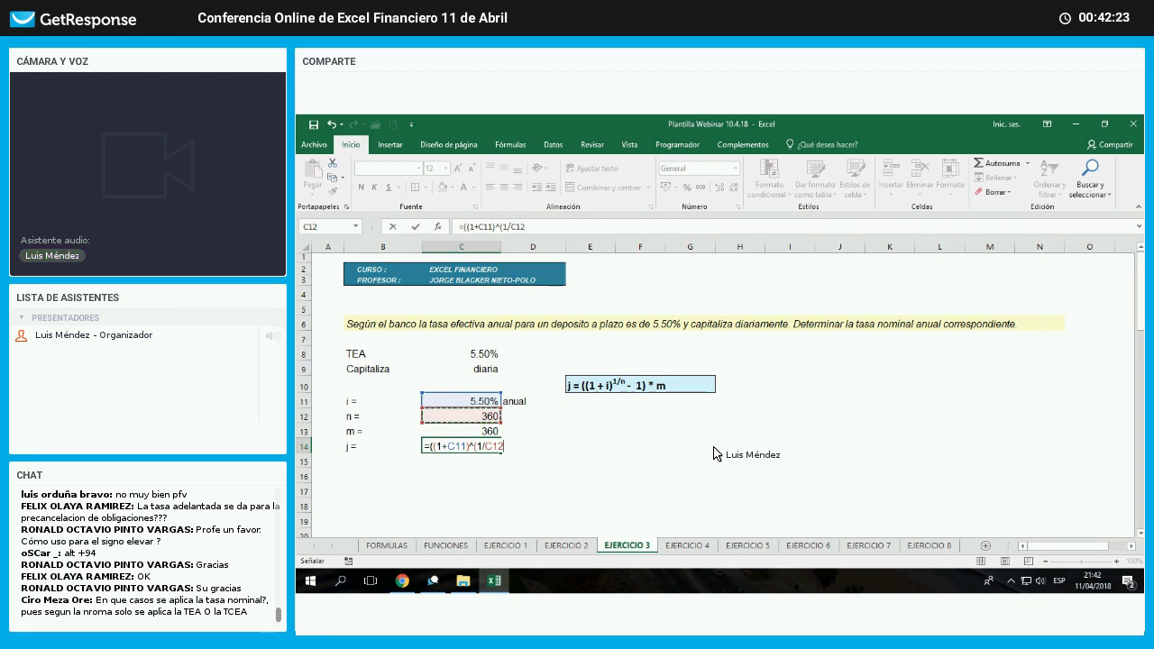
type(")-1)*")
key("Up")
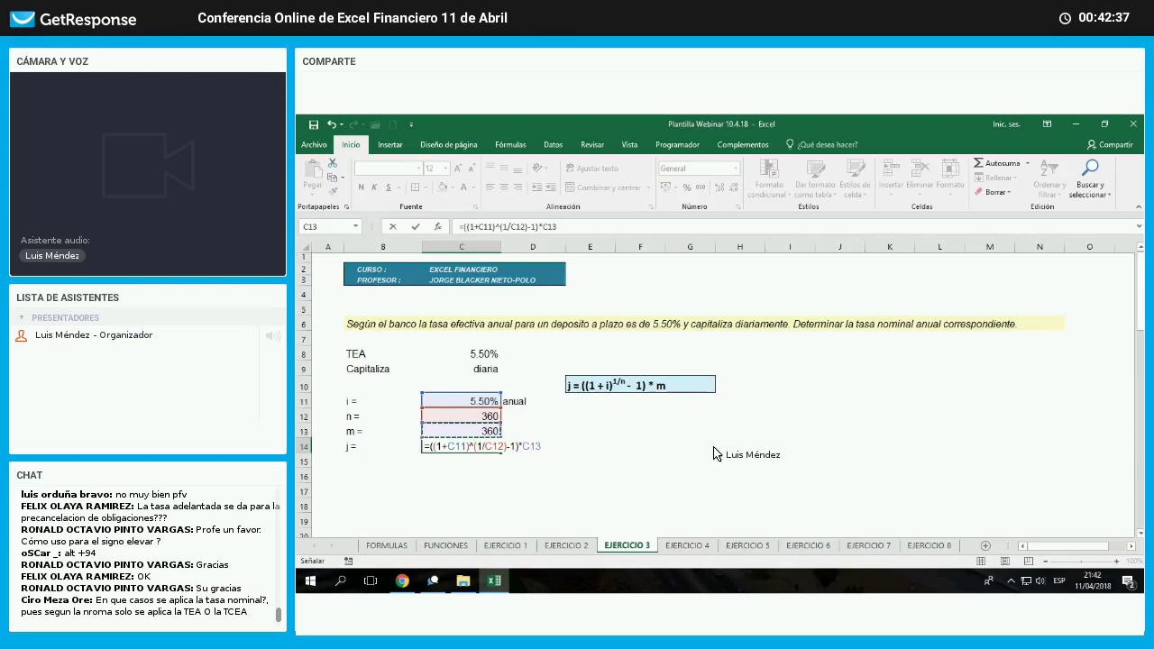
key("Return")
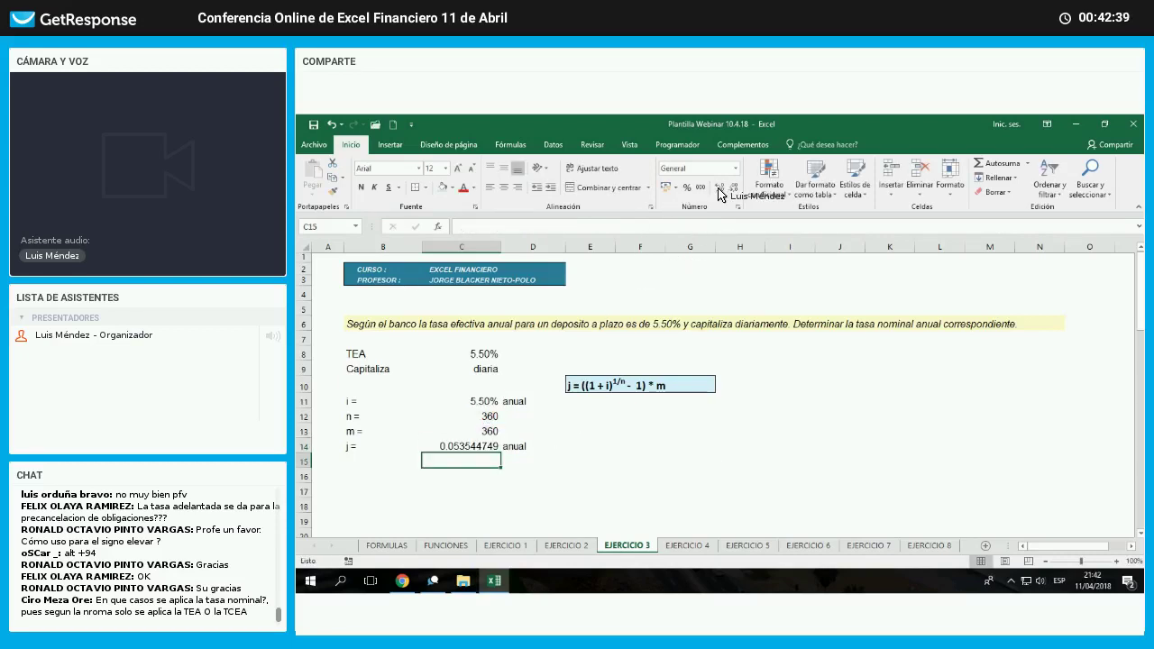
- Format the j result in C14 as a bold percentage with two decimals
key("Up")
left_click(687, 187)
double_click(719, 191)
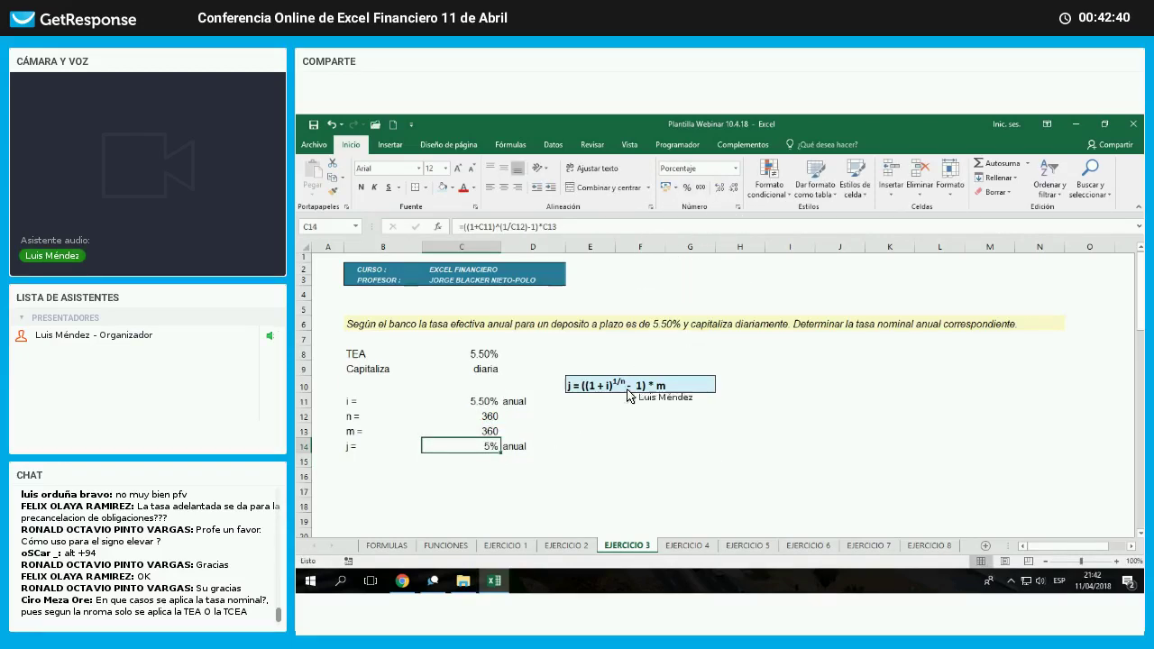
left_click(586, 478)
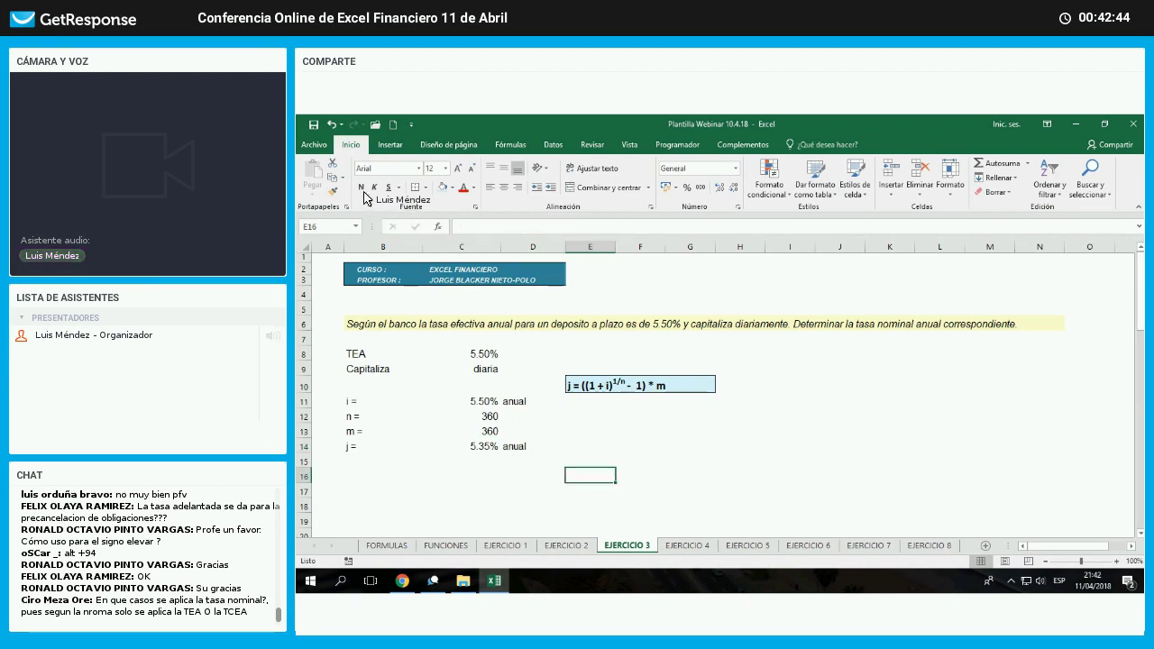
left_click(487, 447)
key("ctrl+n")
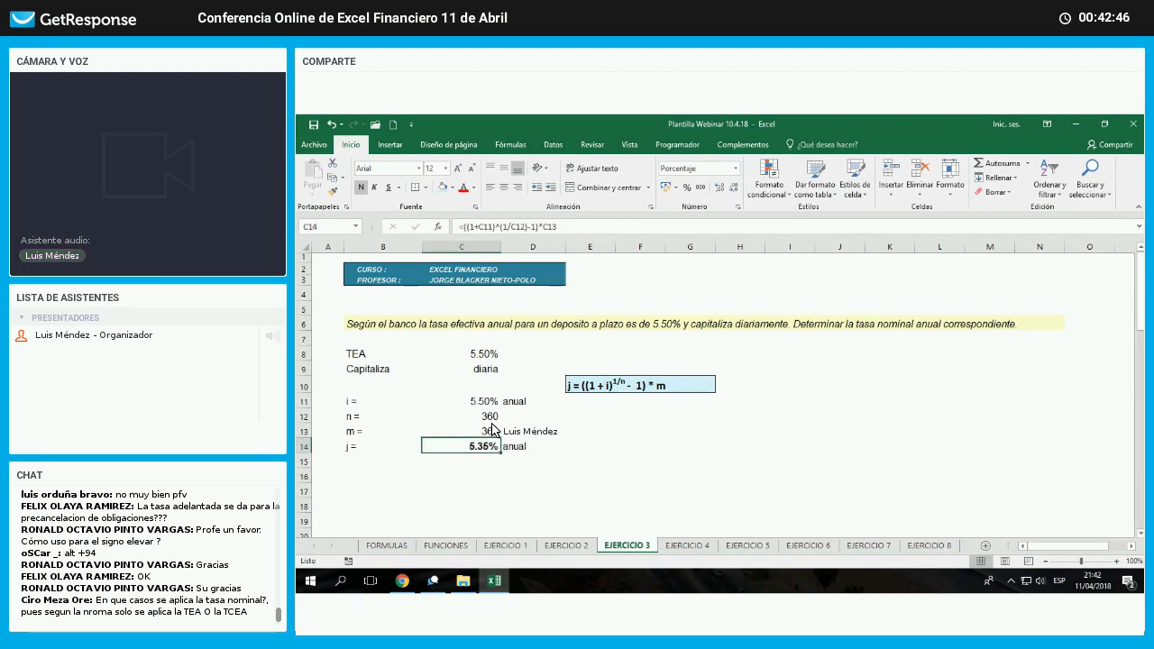
- Review the n and m values, the j formula in C14 and the TEA in C8
key("Up")
key("Up")
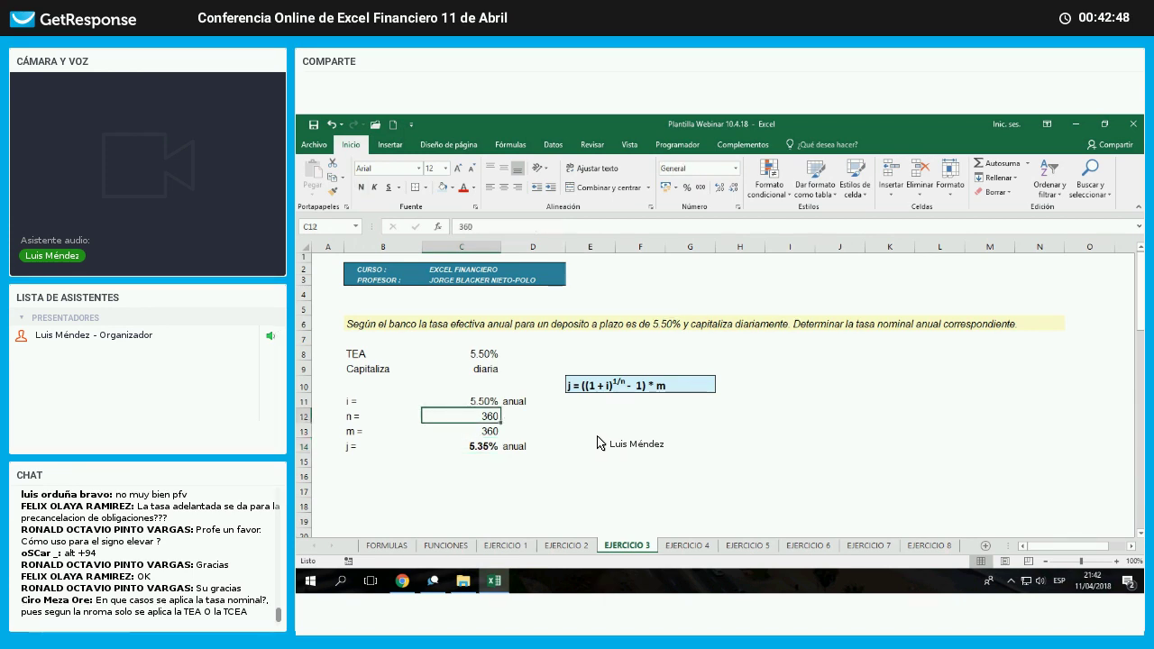
key("Down")
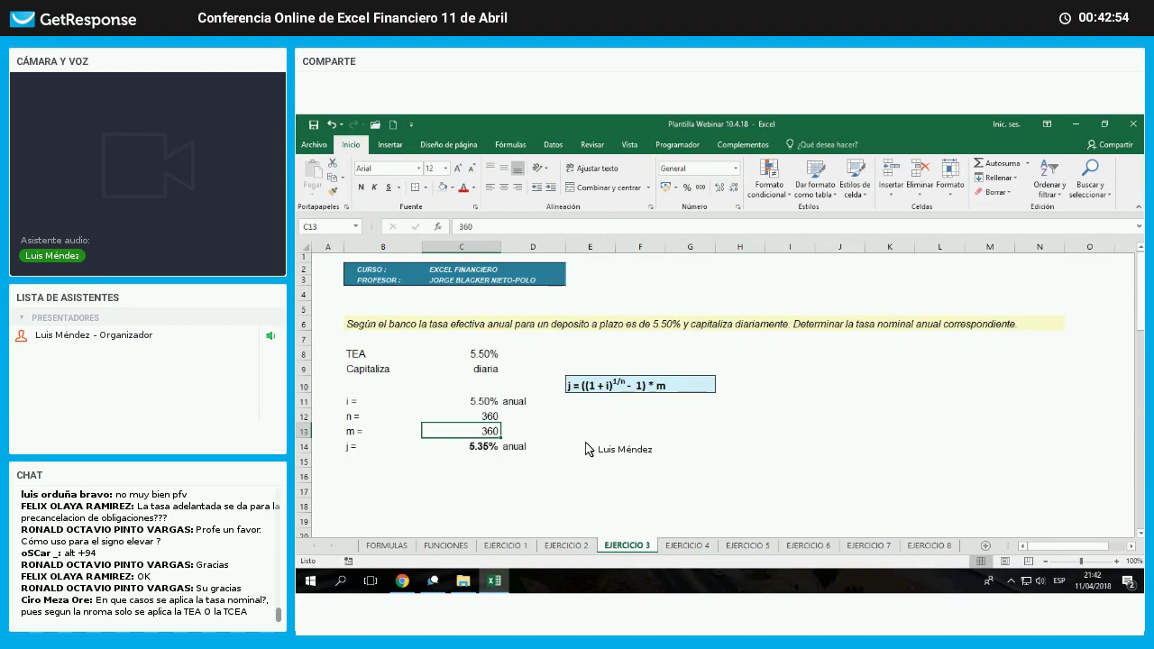
left_click(533, 476)
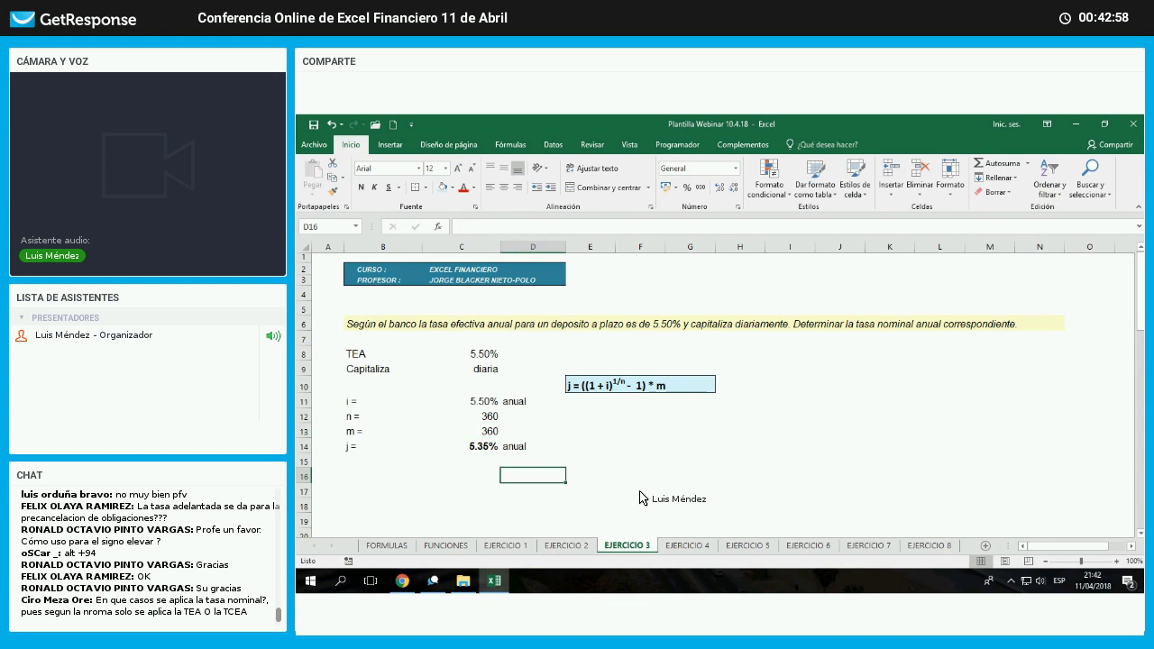
key("Up")
key("Up")
key("Left")
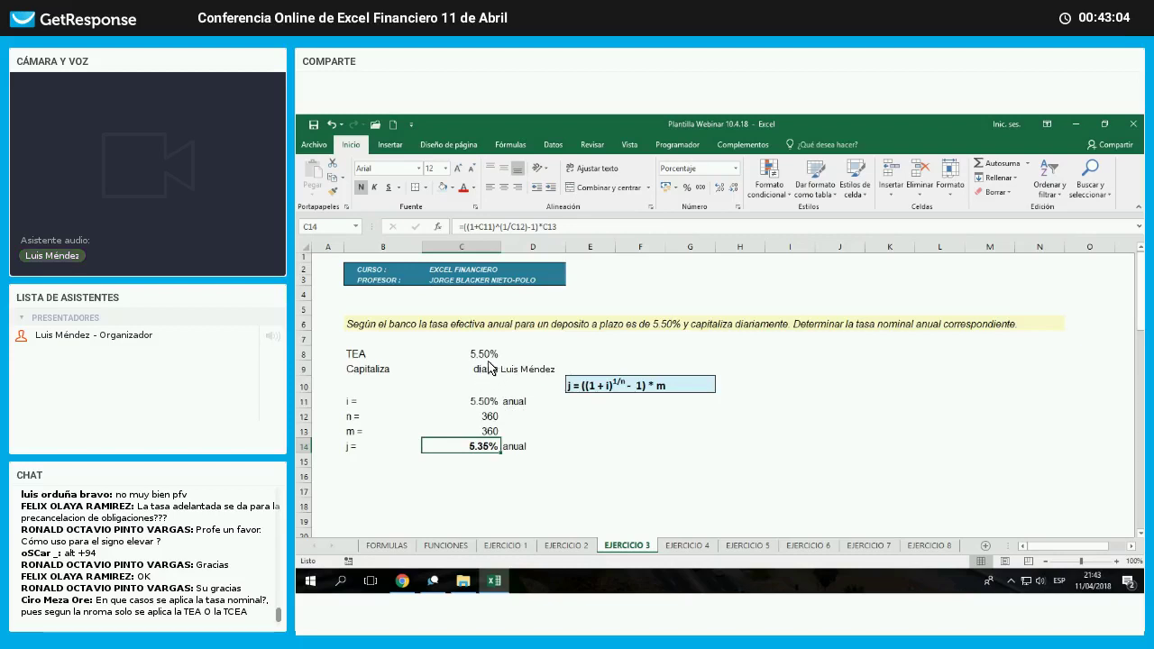
key("Up")
key("Up")
key("Up")
key("Up")
key("Up")
key("Up")
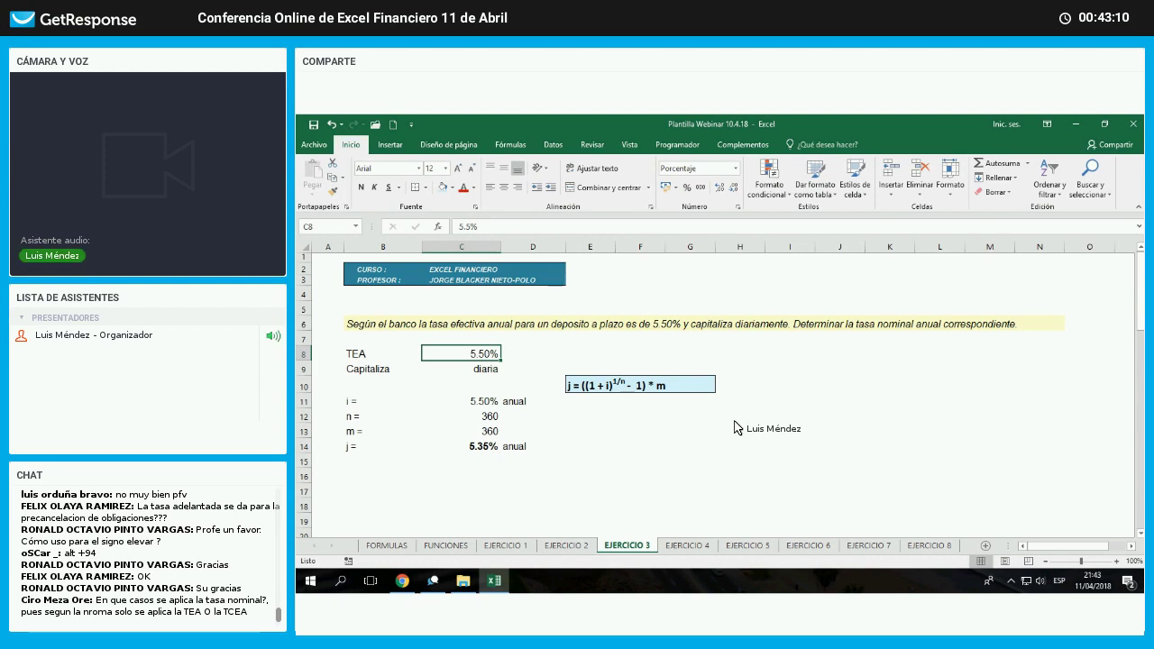
- Insert leading spaces before the formula text in E10 to shift it inward within its box
key("Down")
key("Down")
key("Right")
key("Right")
key("F2")
key("Home")
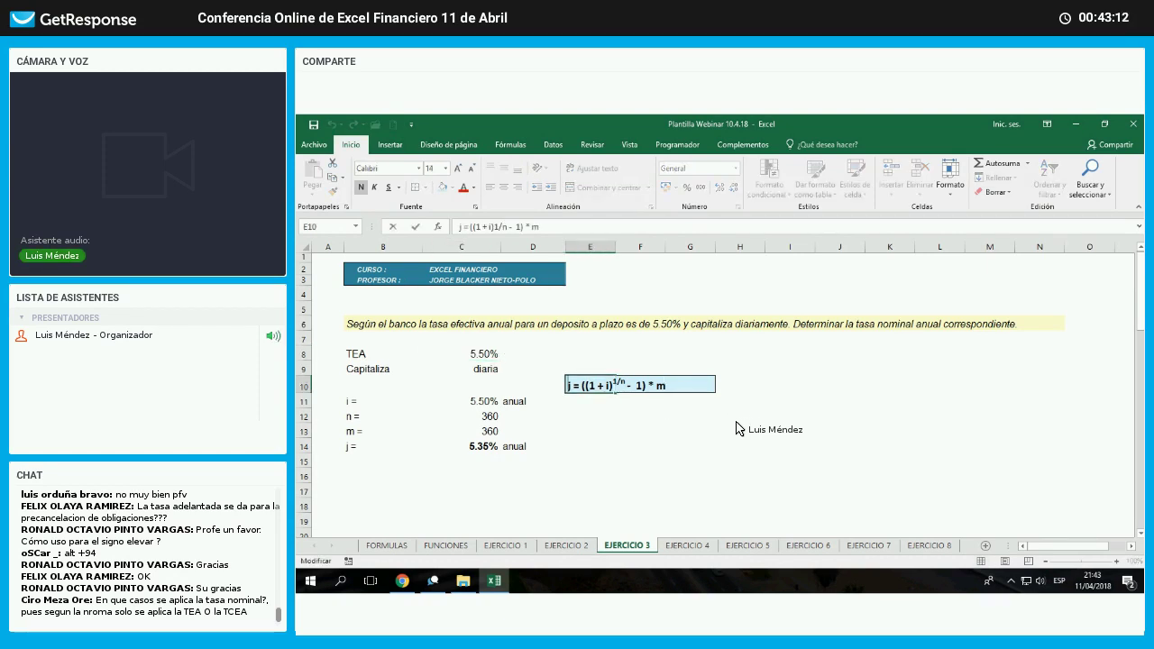
key("Return")
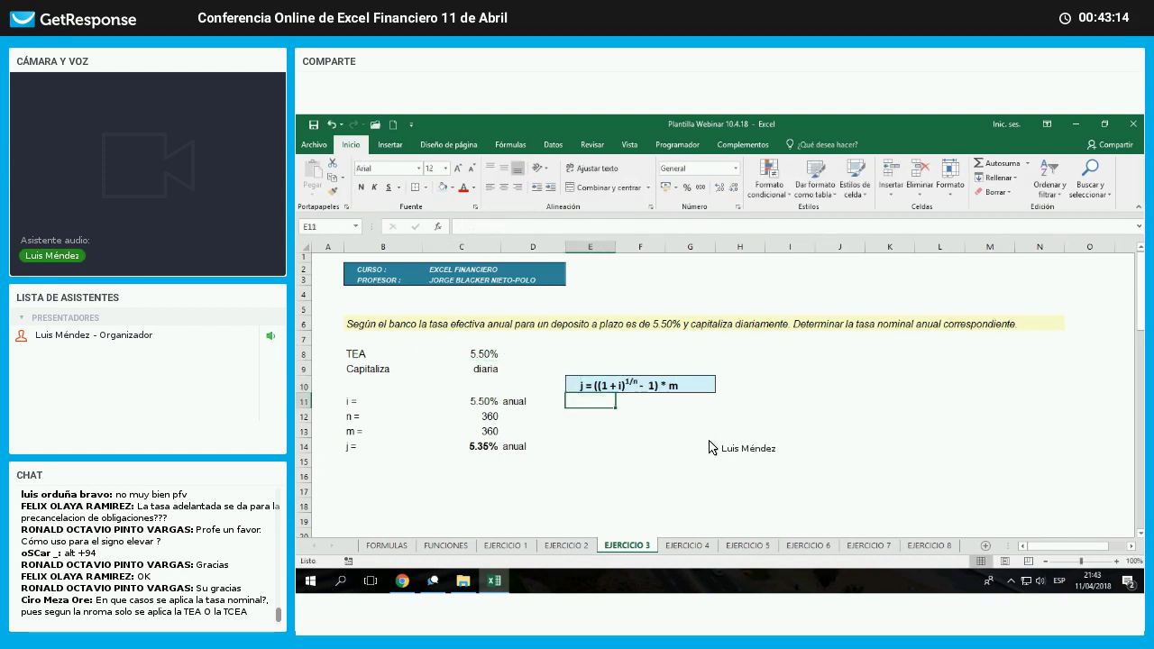
- Compare the effective annual rate in B8:C8 with the nominal rate j in B14:D14 by highlighting each row
left_click(709, 447)
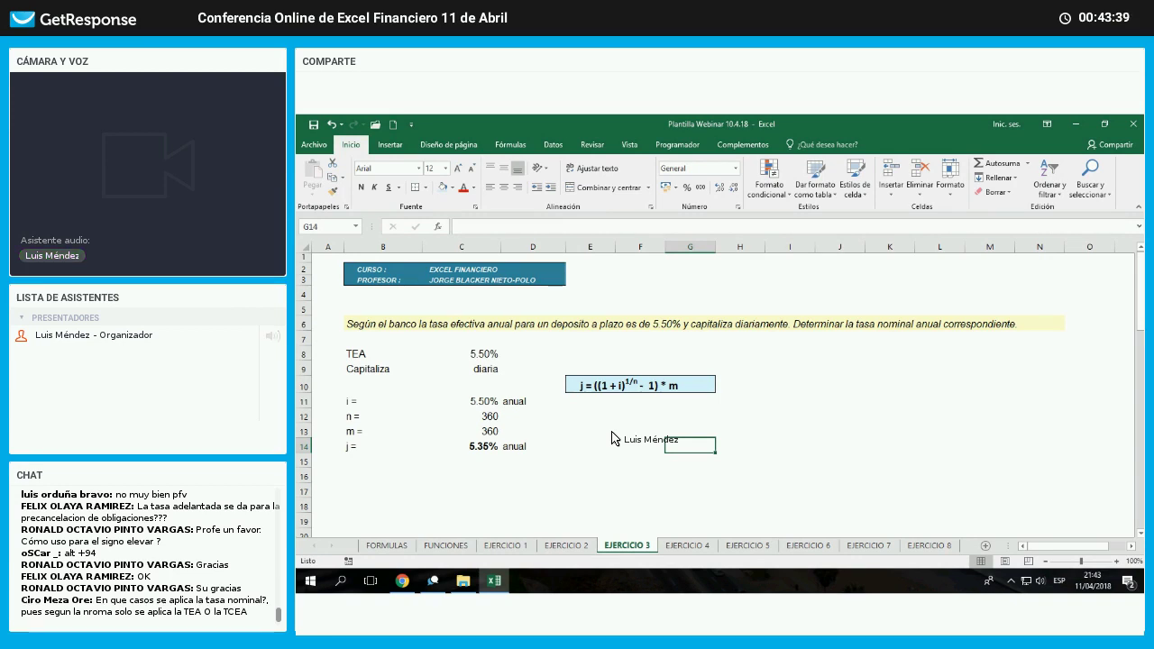
left_click_drag(397, 356, 483, 358)
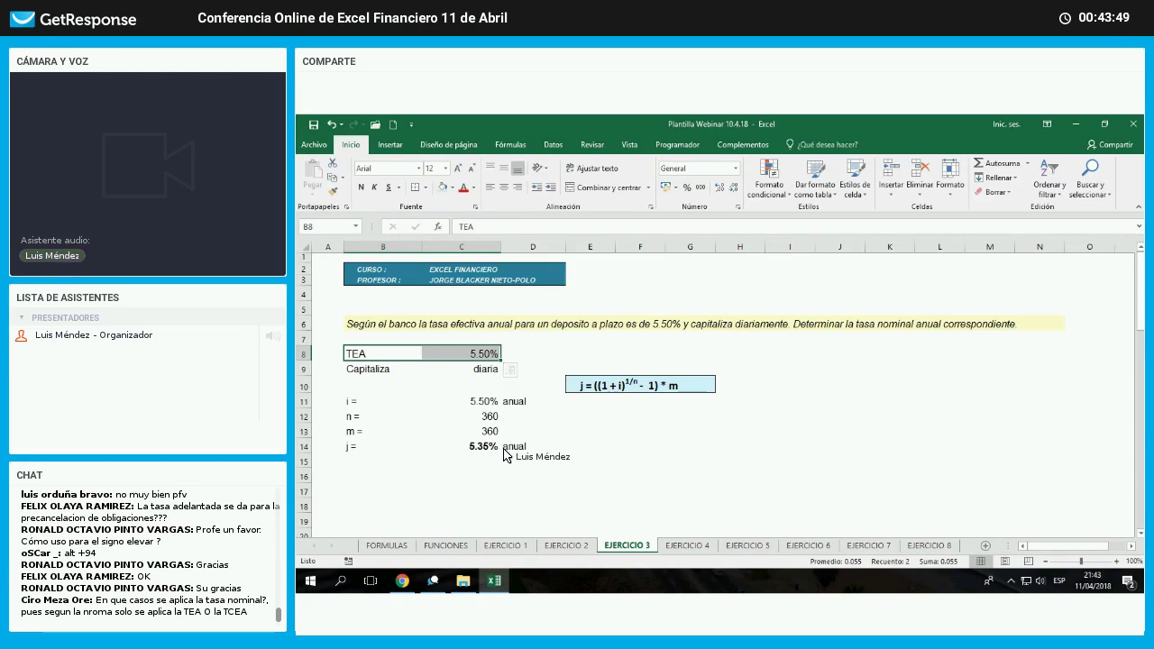
left_click_drag(383, 446, 550, 449)
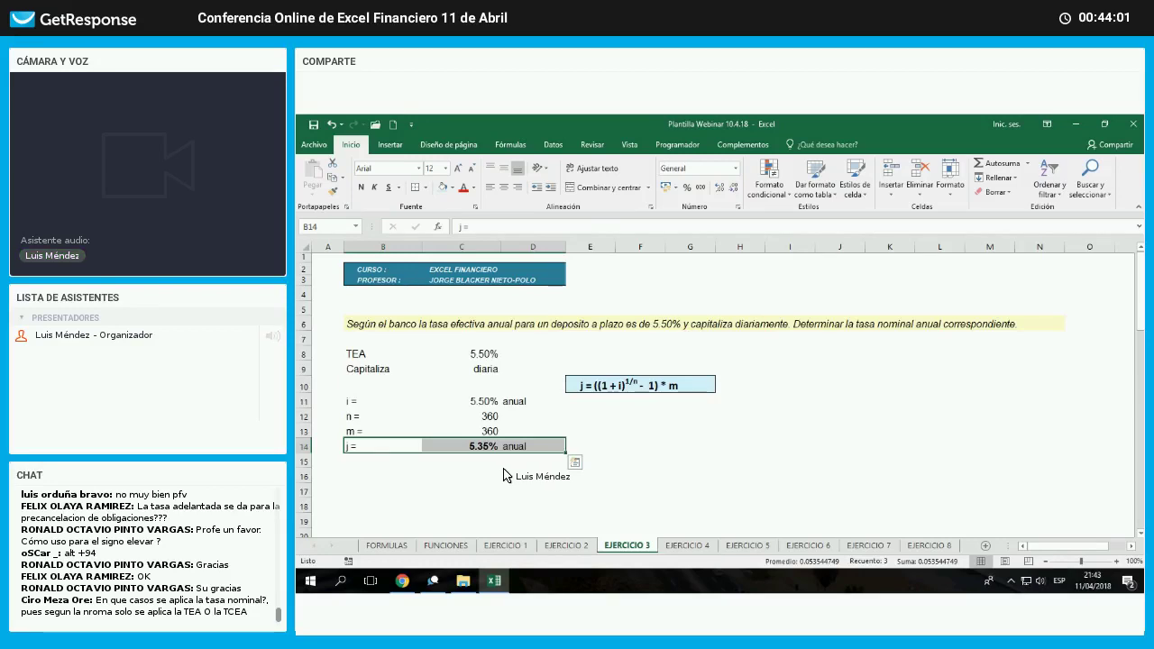
left_click(532, 479)
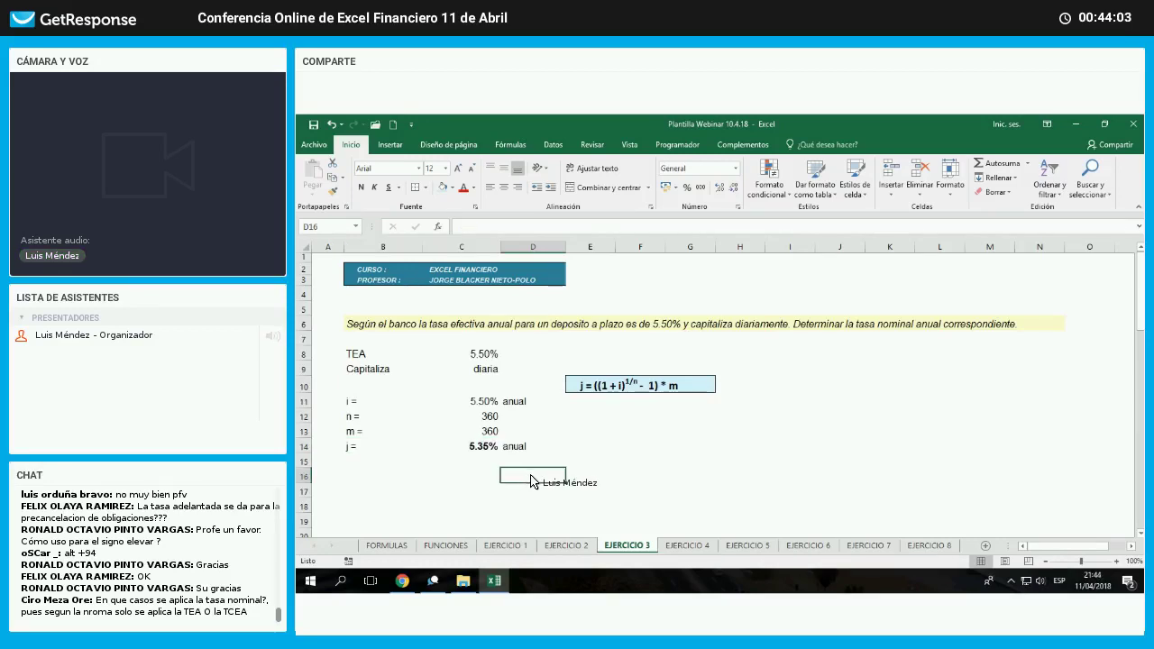
- Change the label in B14 to "j (TNA) =" to identify it as the nominal annual rate
double_click(352, 447)
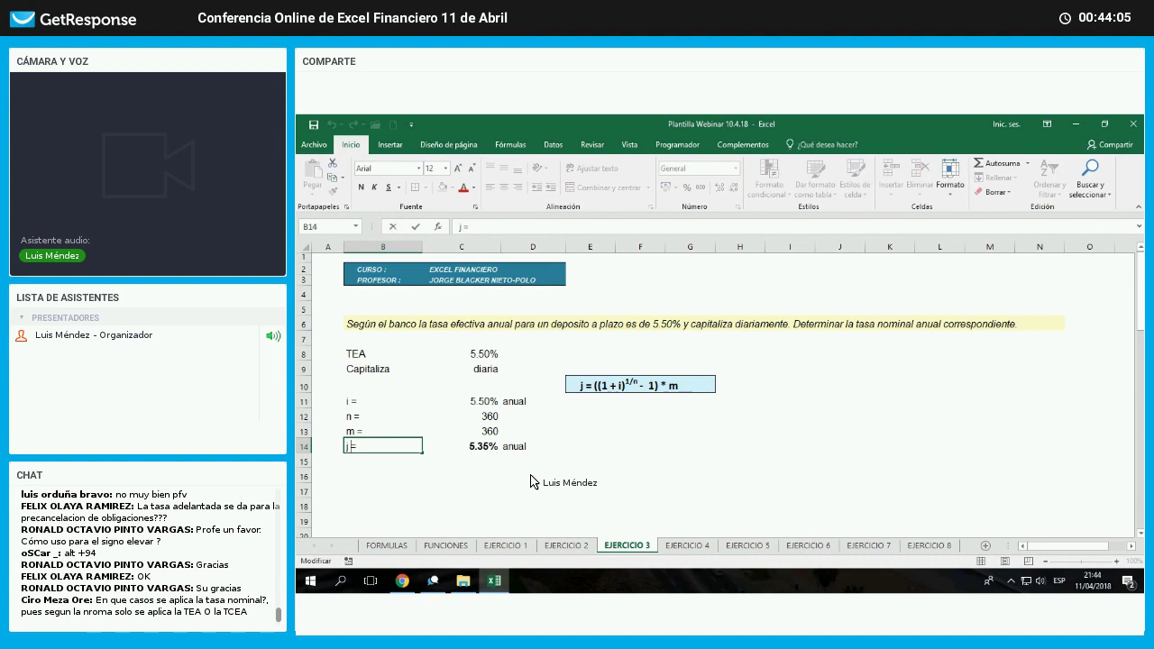
type("(TNA)")
key("Return")
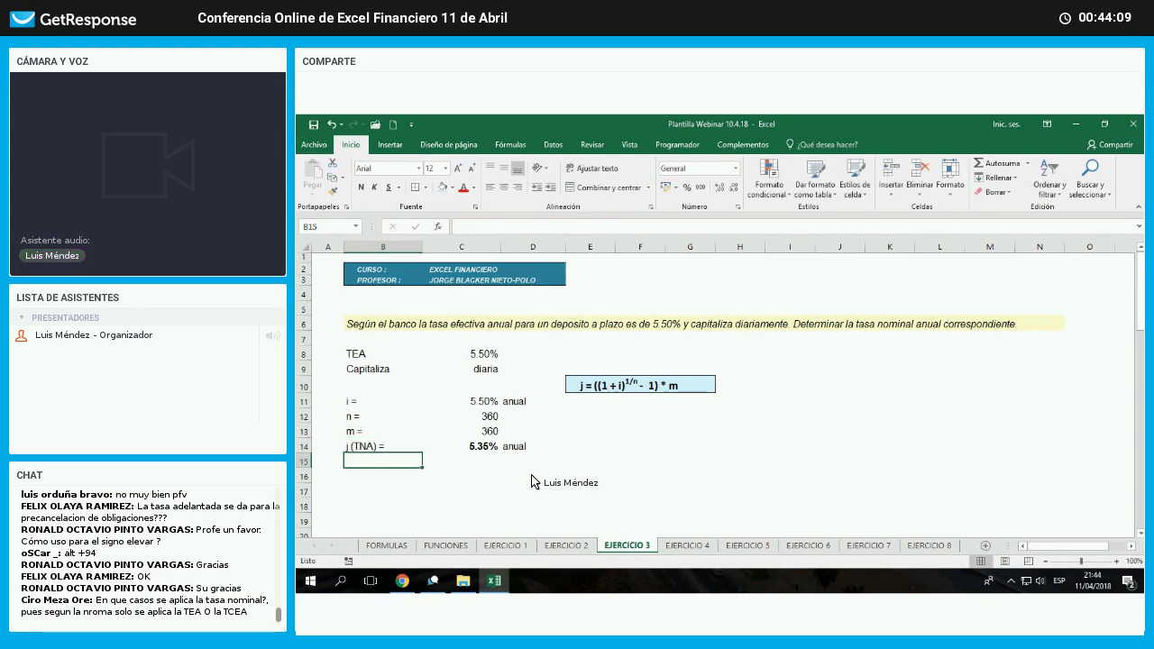
left_click(532, 476)
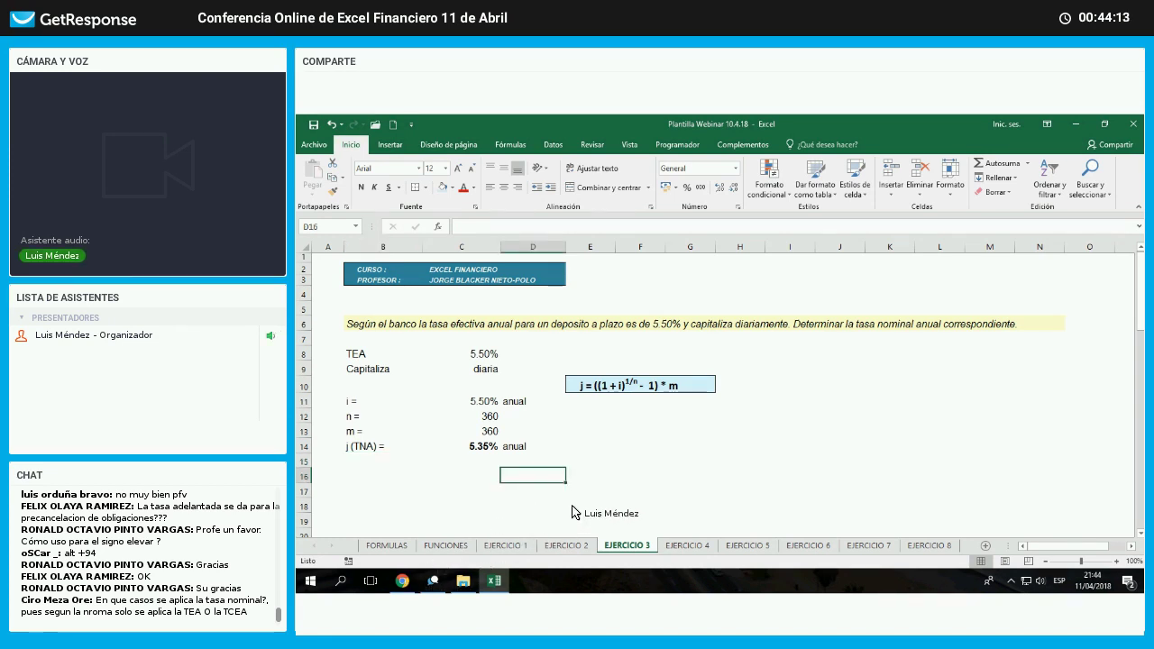
- Add the label "j (mensual) =" in B16 and go to column C for its value
key("alt+Tab")
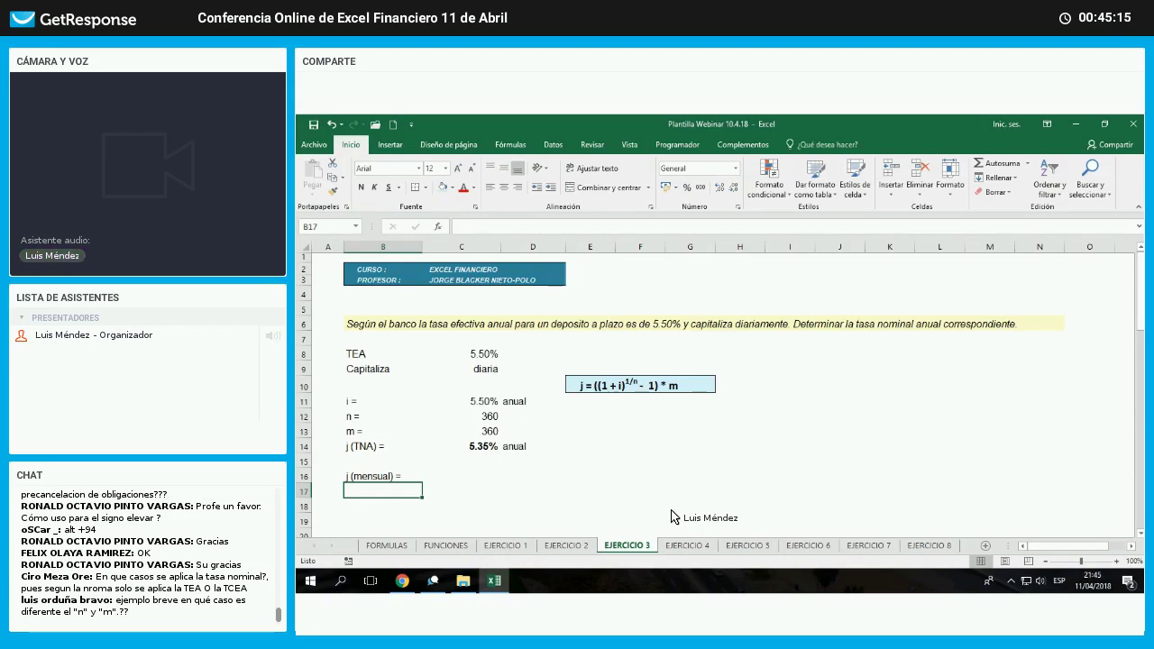
key("Right")
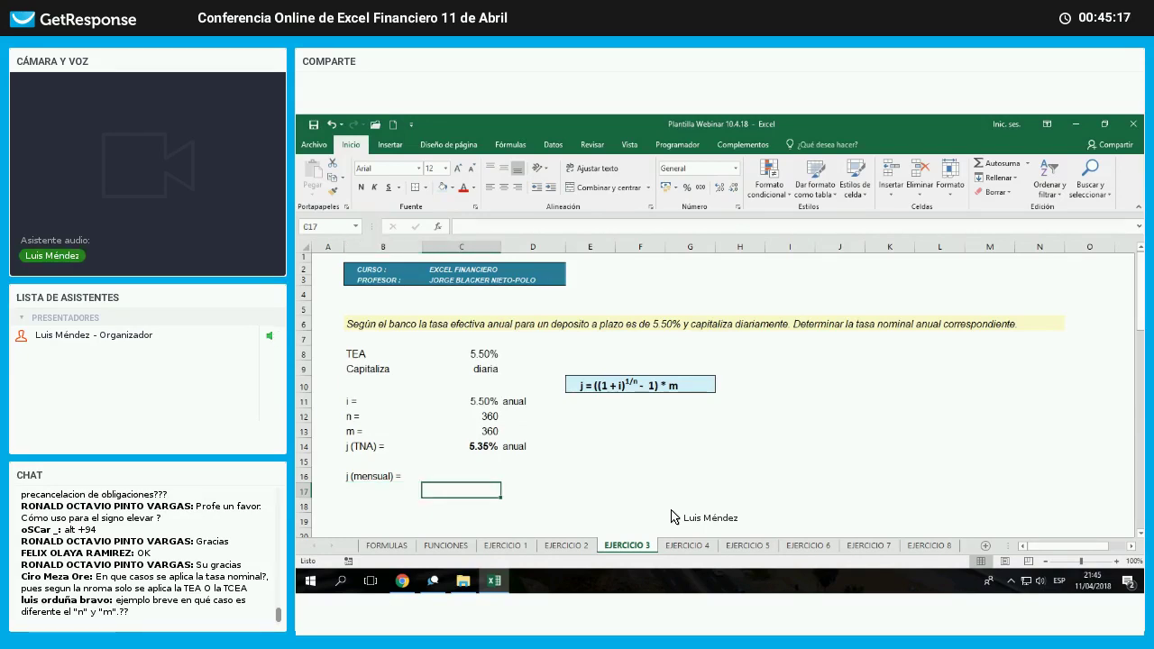
- Add the label "i =" in cell B17, below the j (mensual) label
key("Right")
key("Right")
key("Up")
key("Left")
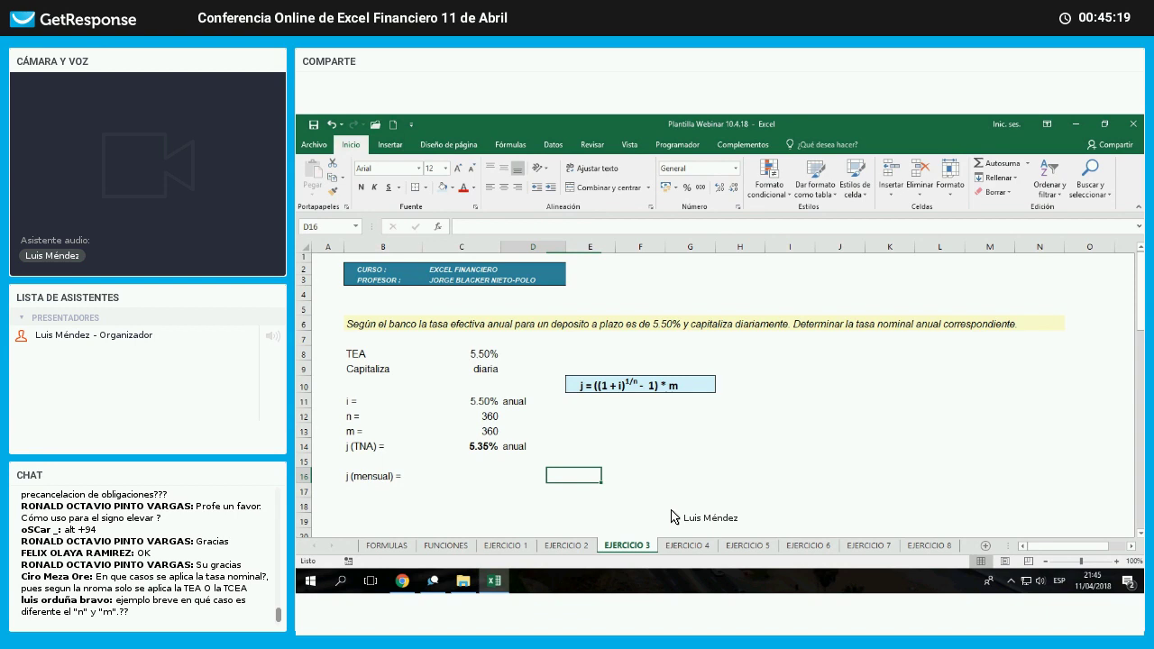
key("Left")
key("Left")
key("Down")
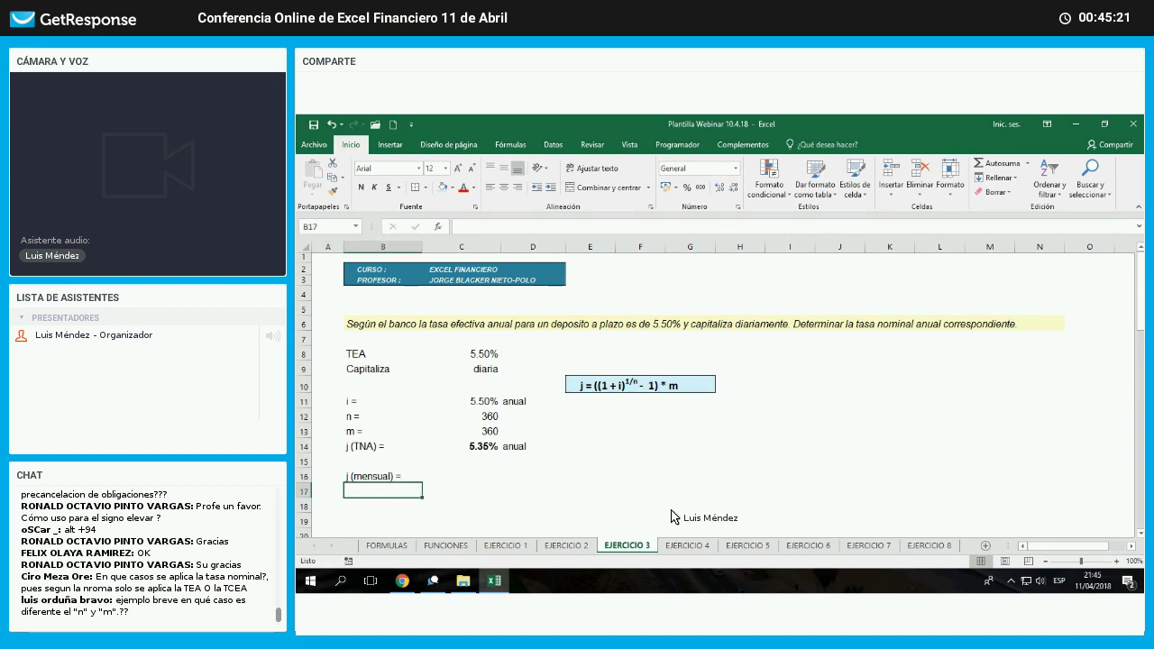
type("i")
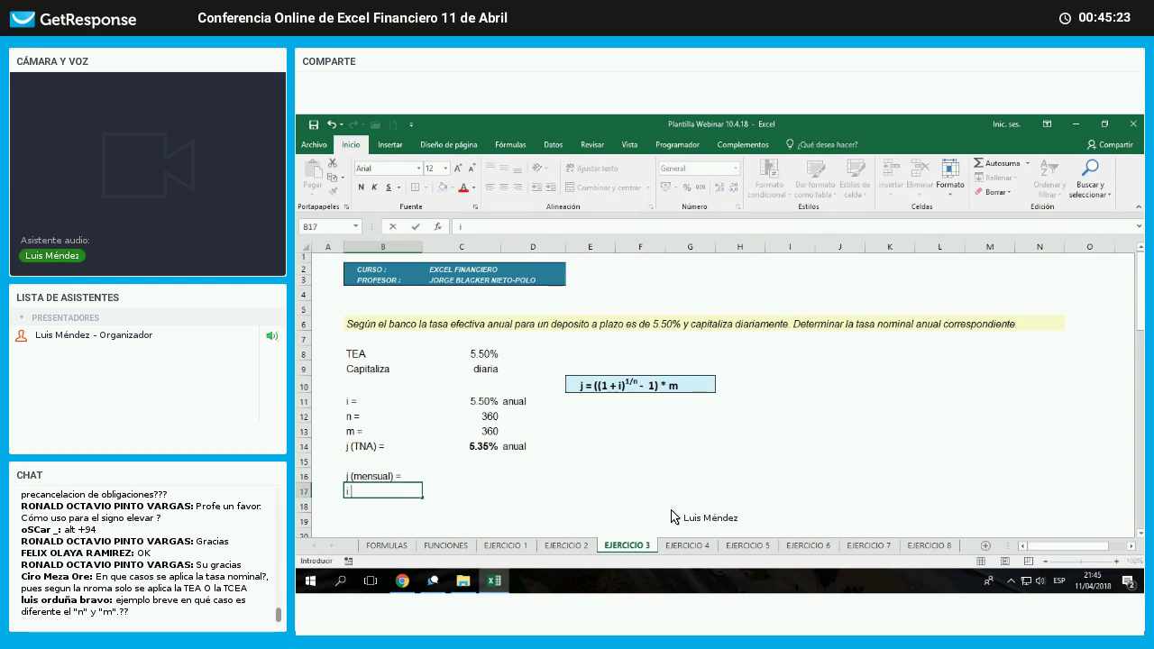
type(" =")
- Fill cell C17 with a reference to the annual effective rate in C11
key("Right")
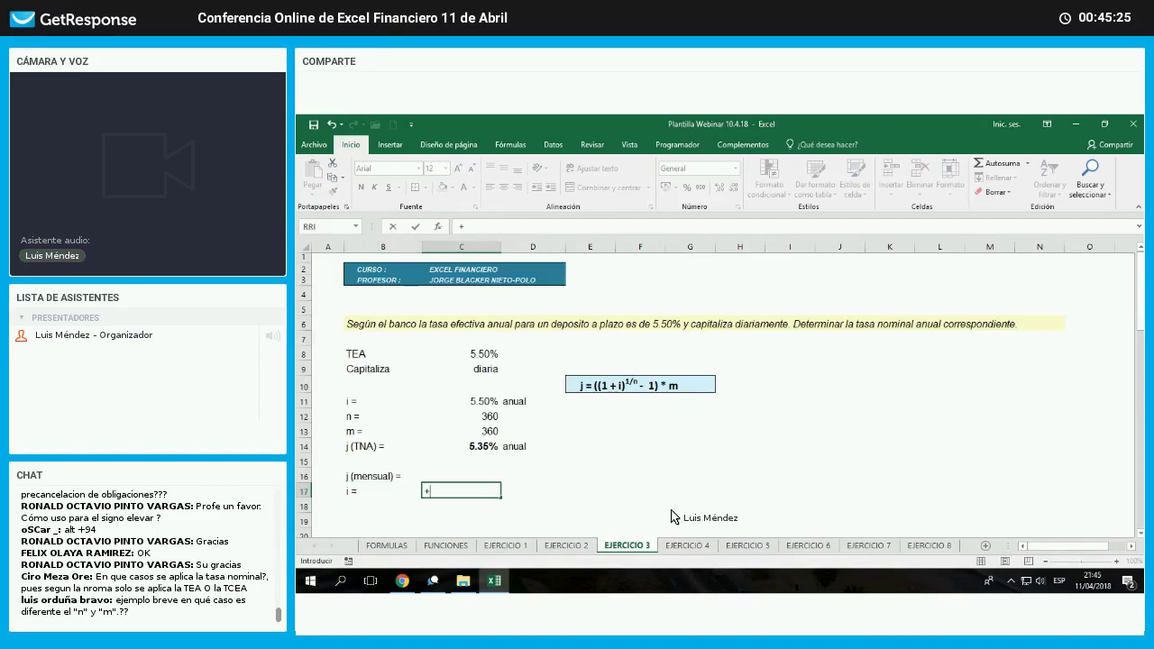
type("+")
key("Up")
key("Up")
key("Up")
key("Up")
key("Up")
key("Up")
key("Return")
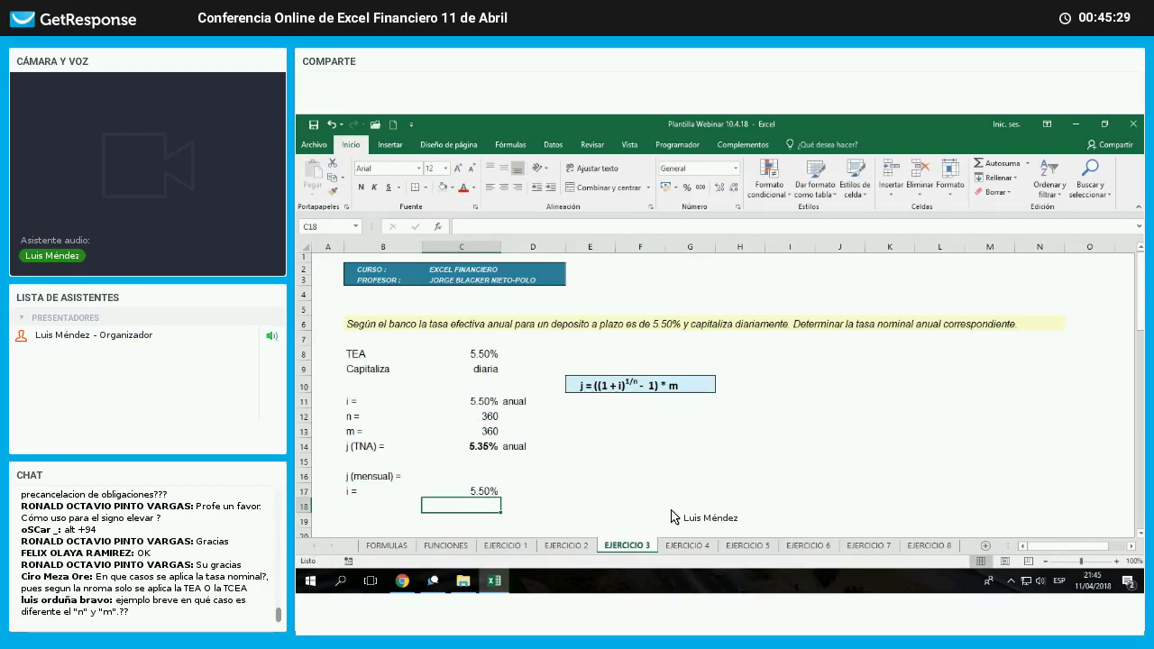
- Add the label "n =" in cell B18, below the i label
key("Left")
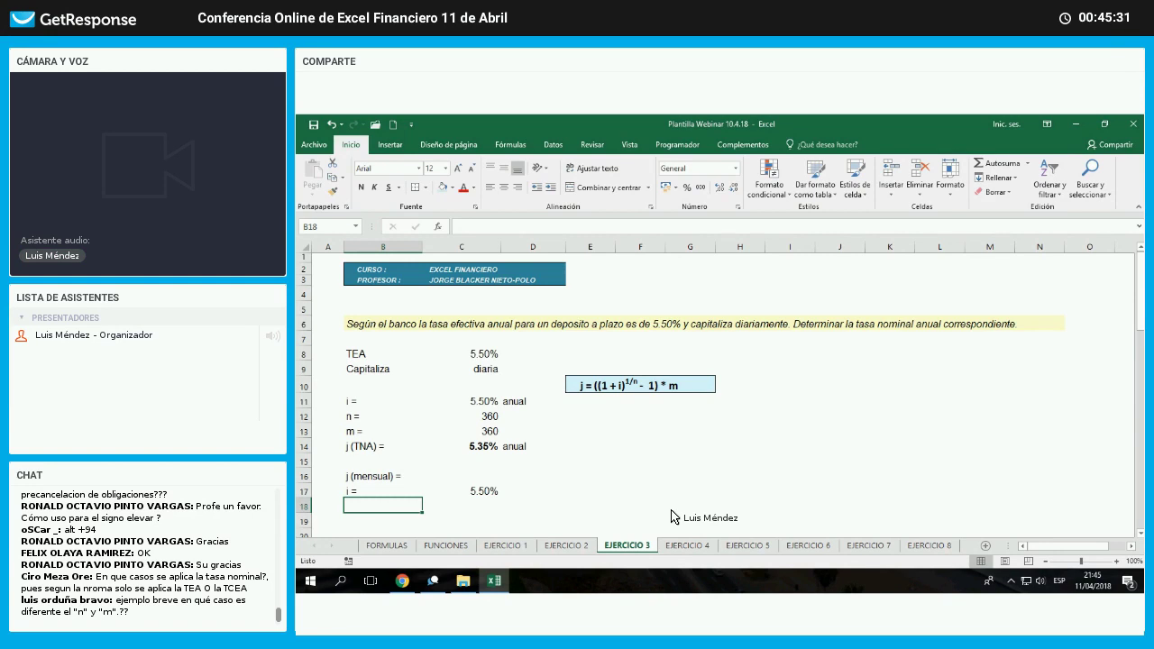
type("n =")
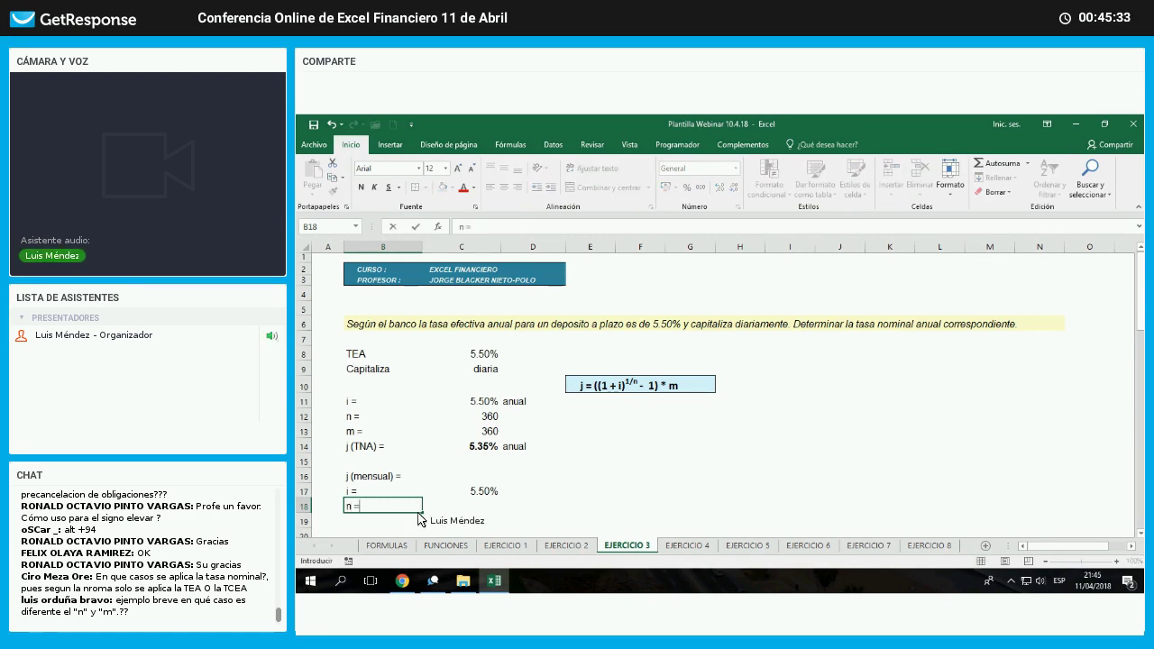
key("Return")
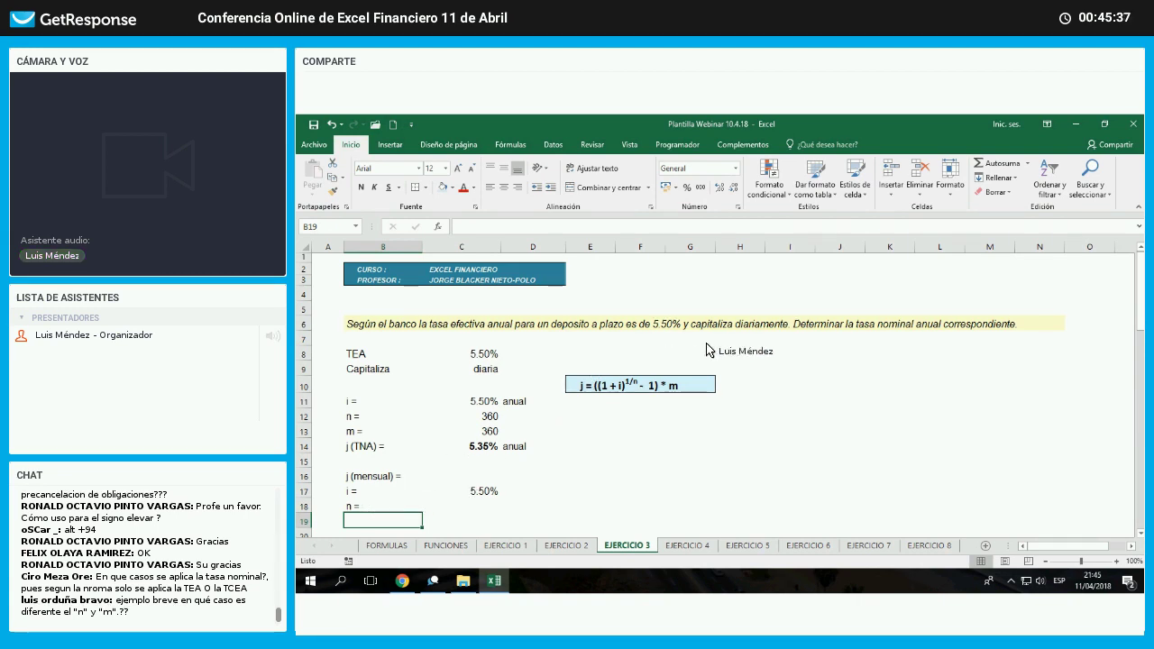
left_click(762, 327)
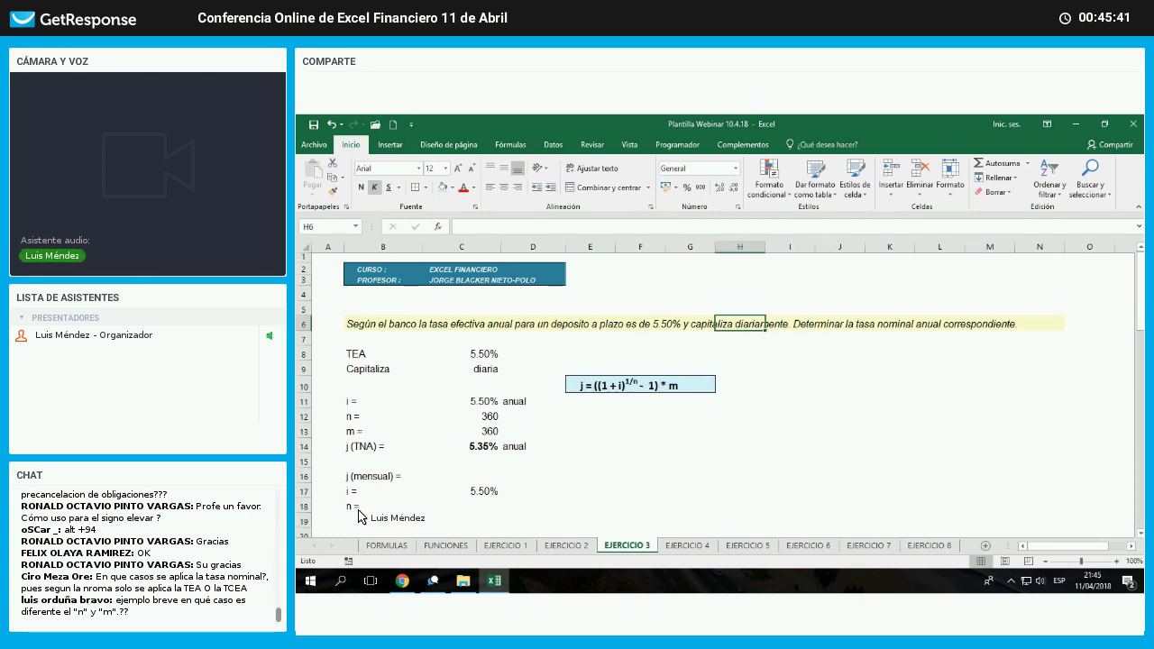
left_click(364, 506)
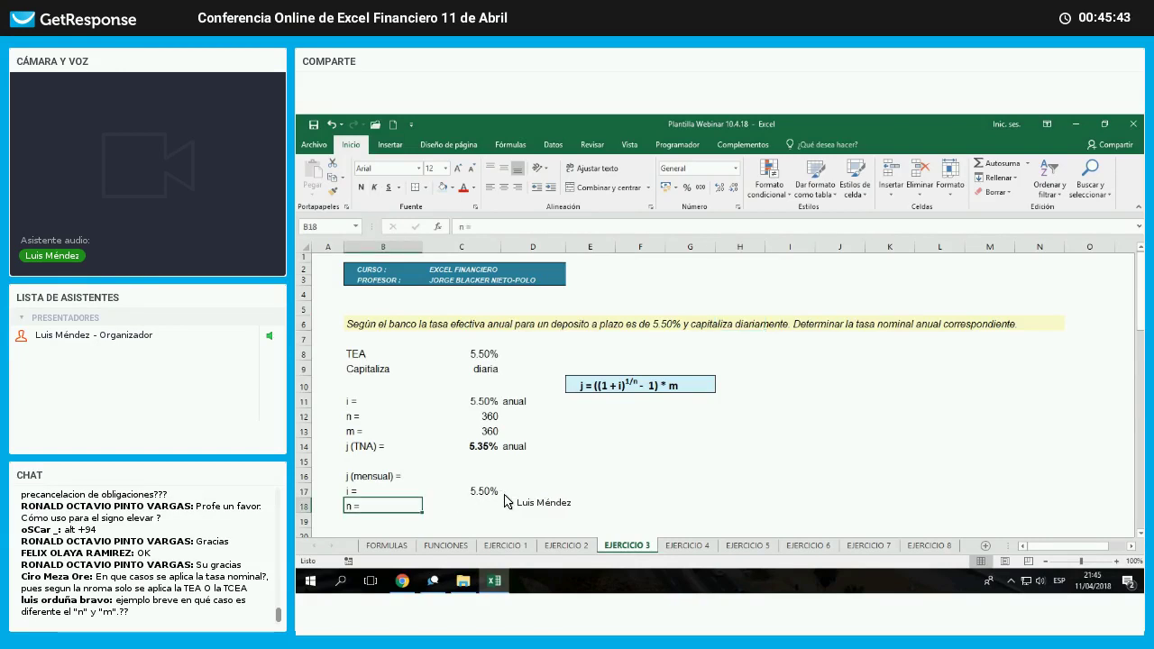
- Note the period of the i rate as "anual" in cell D17
key("Up")
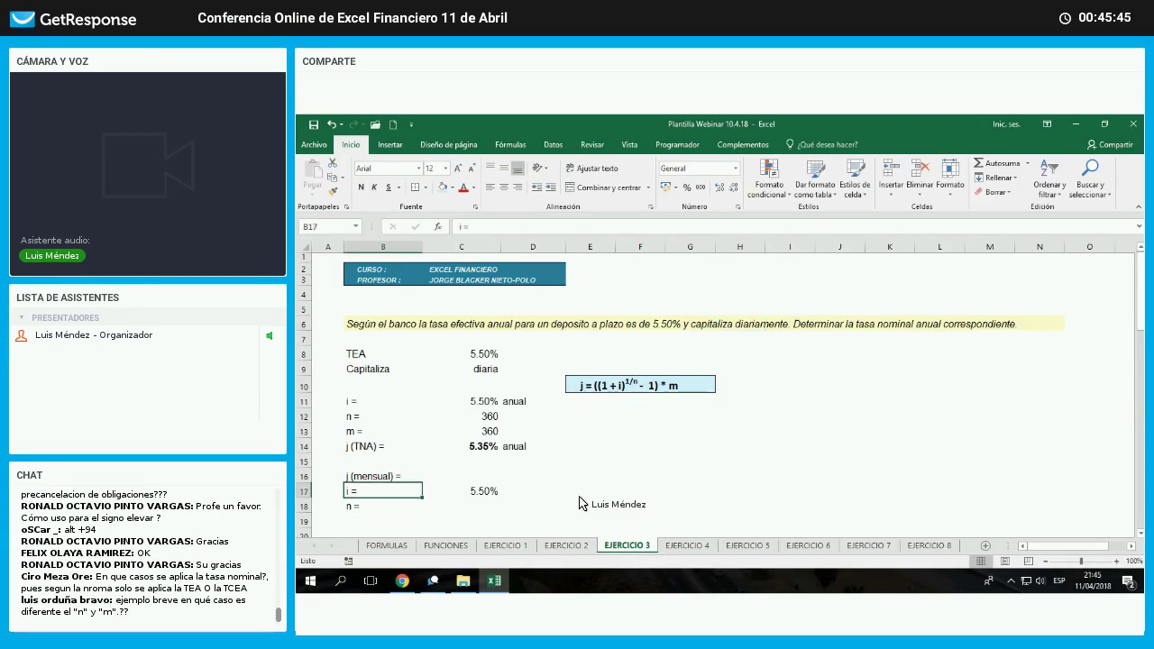
key("Right")
key("Right")
type("anual")
key("Return")
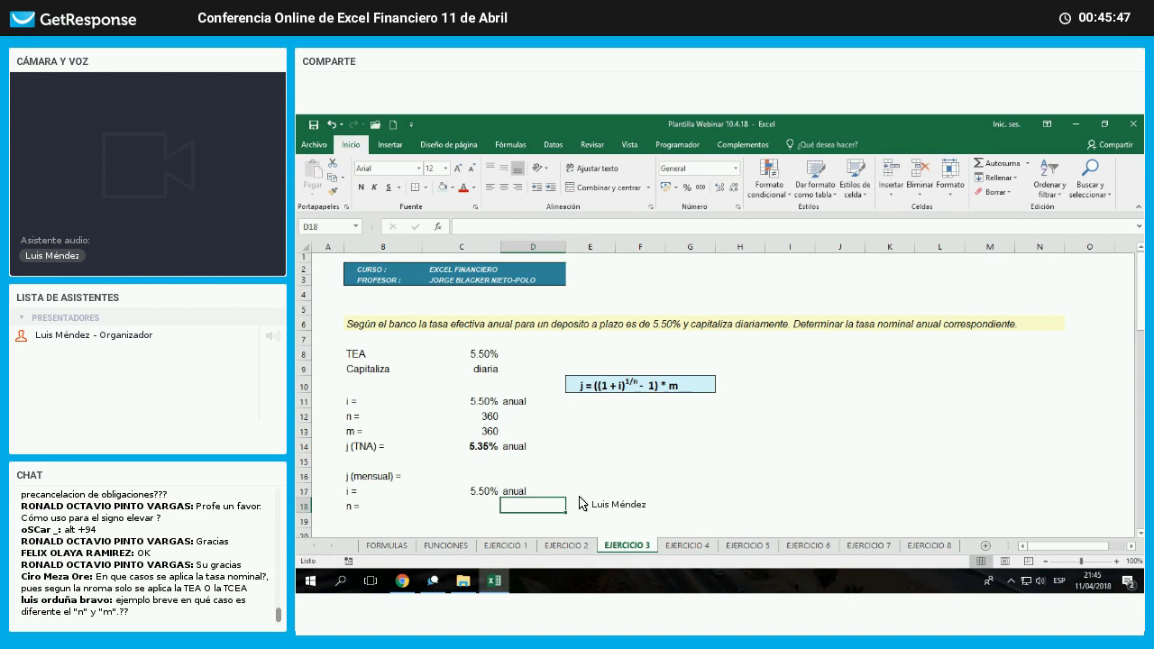
- Enter 360 as the n value in C18 and add the label "m =" in B19
key("Left")
type("360")
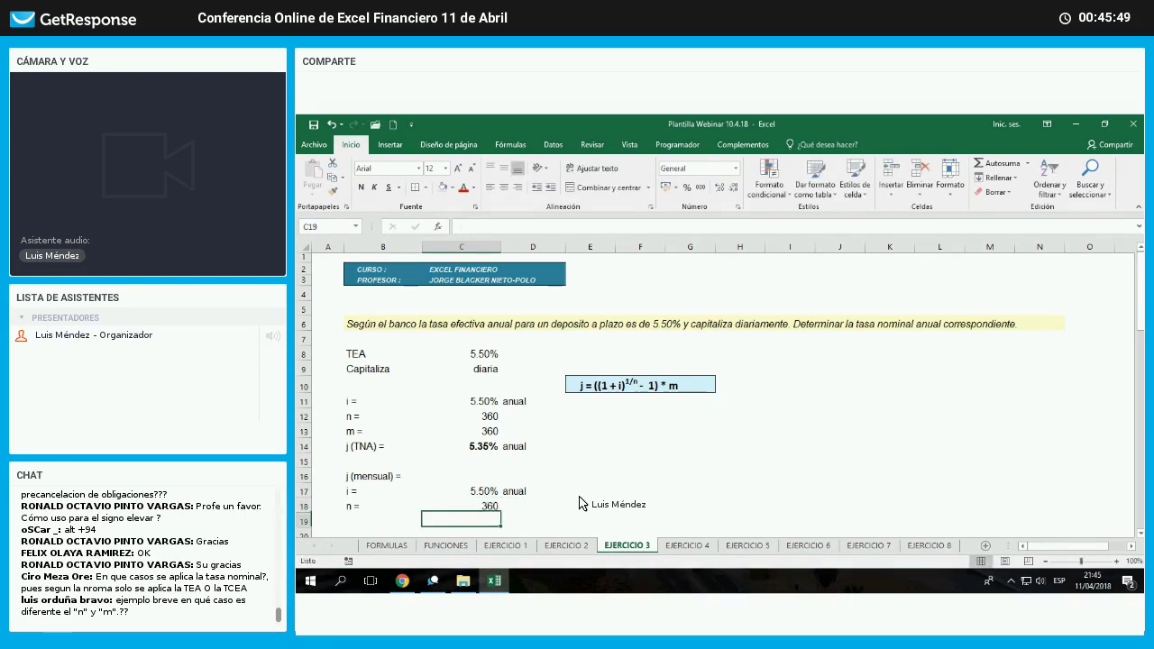
key("Return")
key("Left")
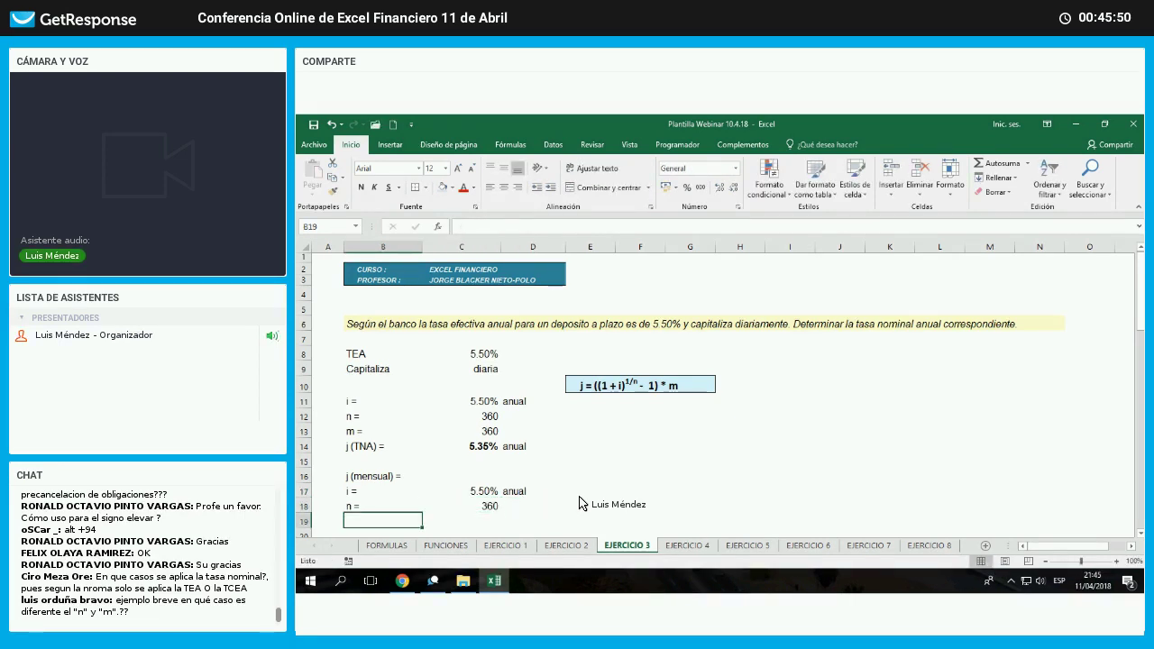
type("m =")
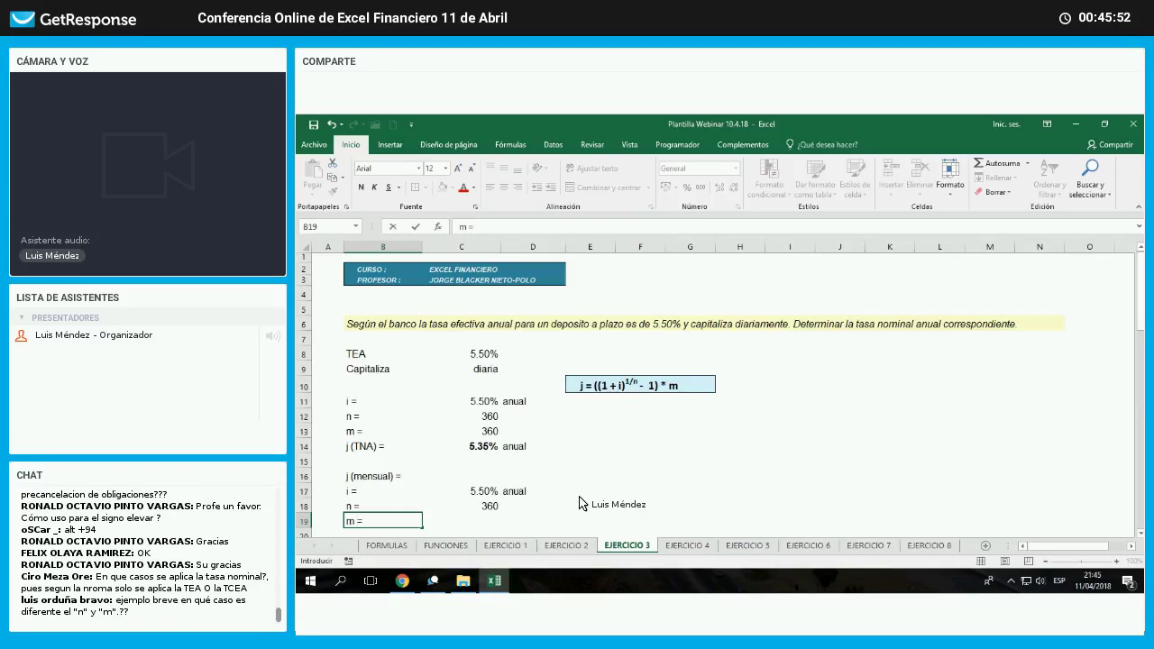
key("Return")
key("Up")
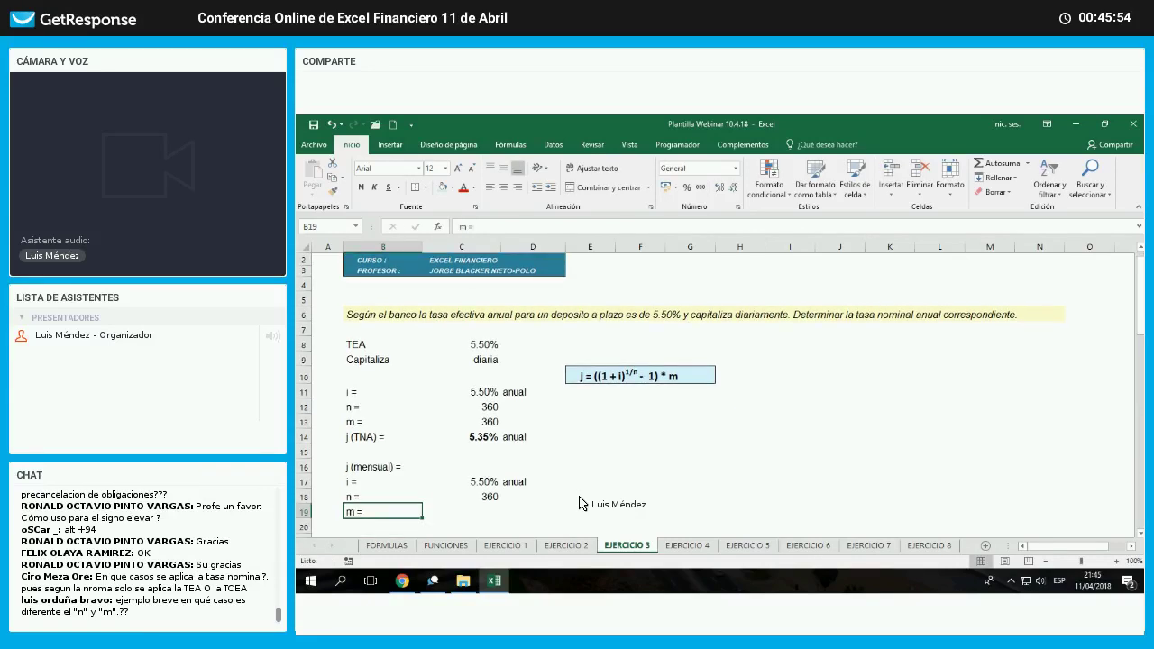
- Enter 30 as the m value in cell C19 for the monthly rate
key("Right")
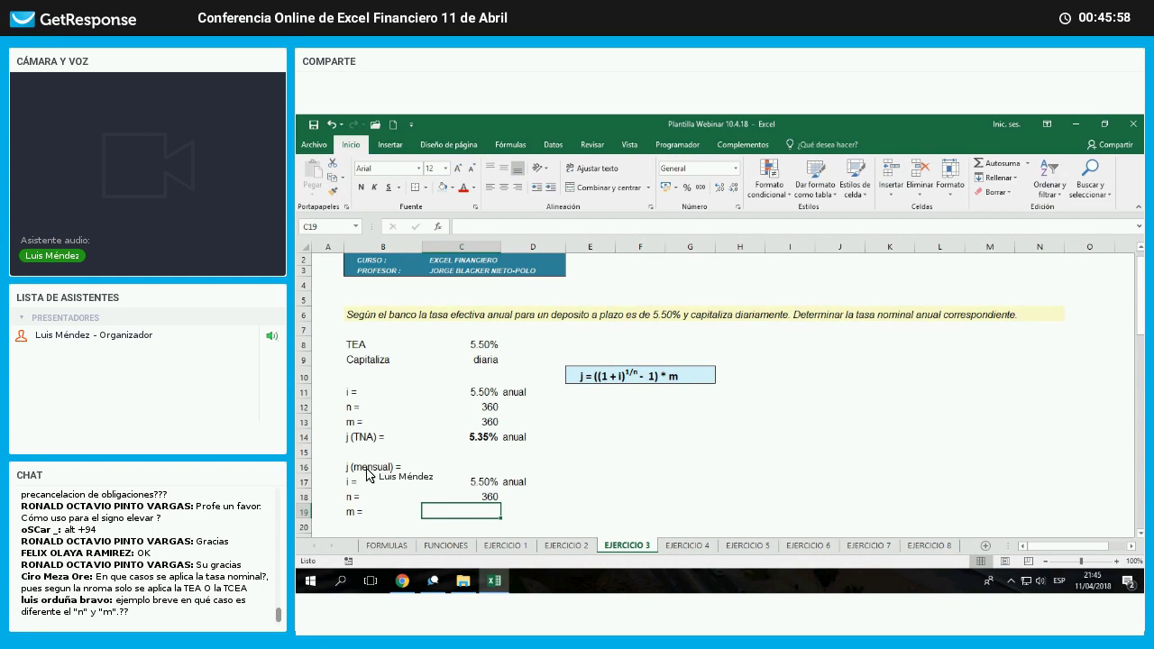
key("Left")
key("Up")
key("Up")
key("Up")
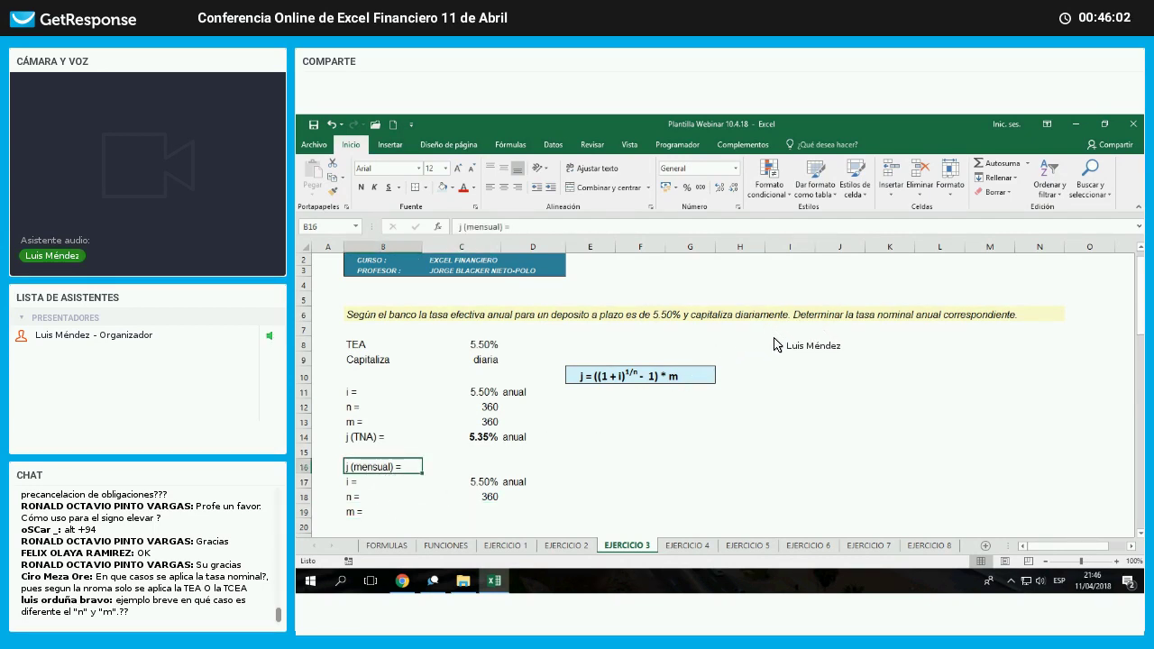
left_click(752, 315)
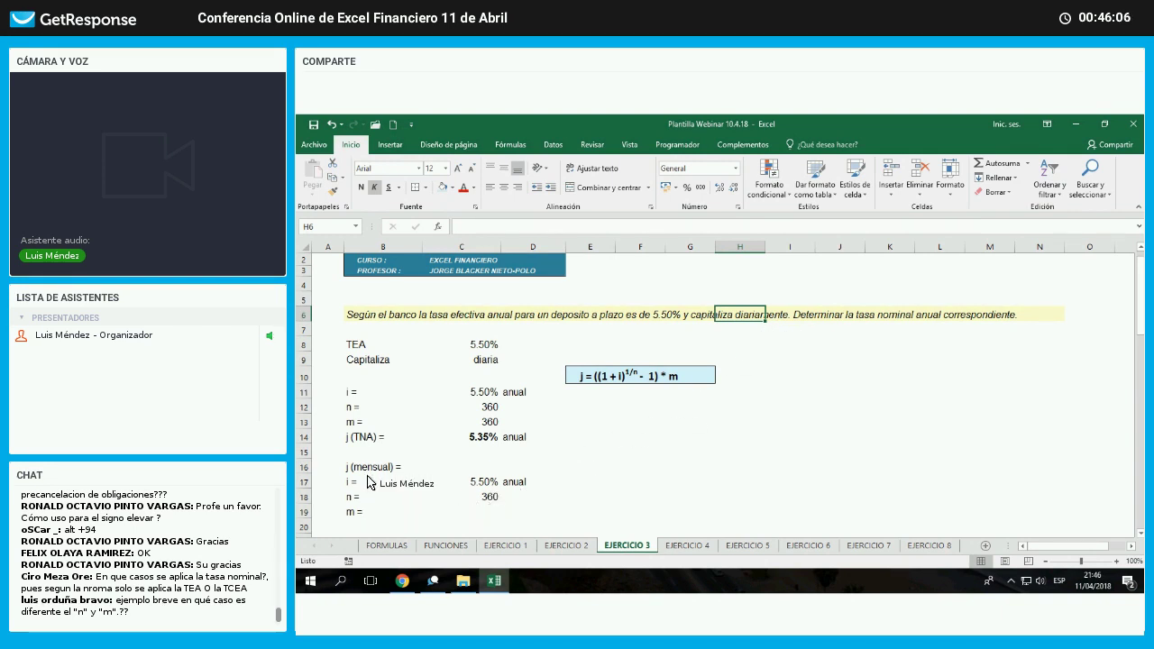
left_click(381, 510)
left_click(385, 468)
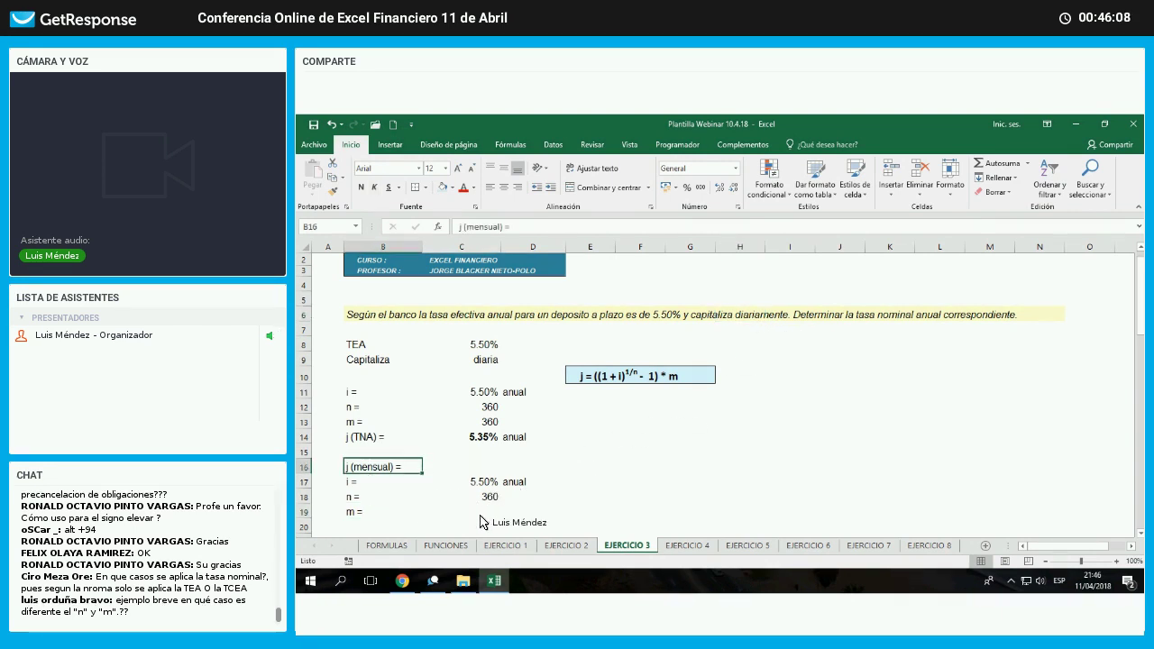
key("Down")
key("Down")
key("Down")
key("Right")
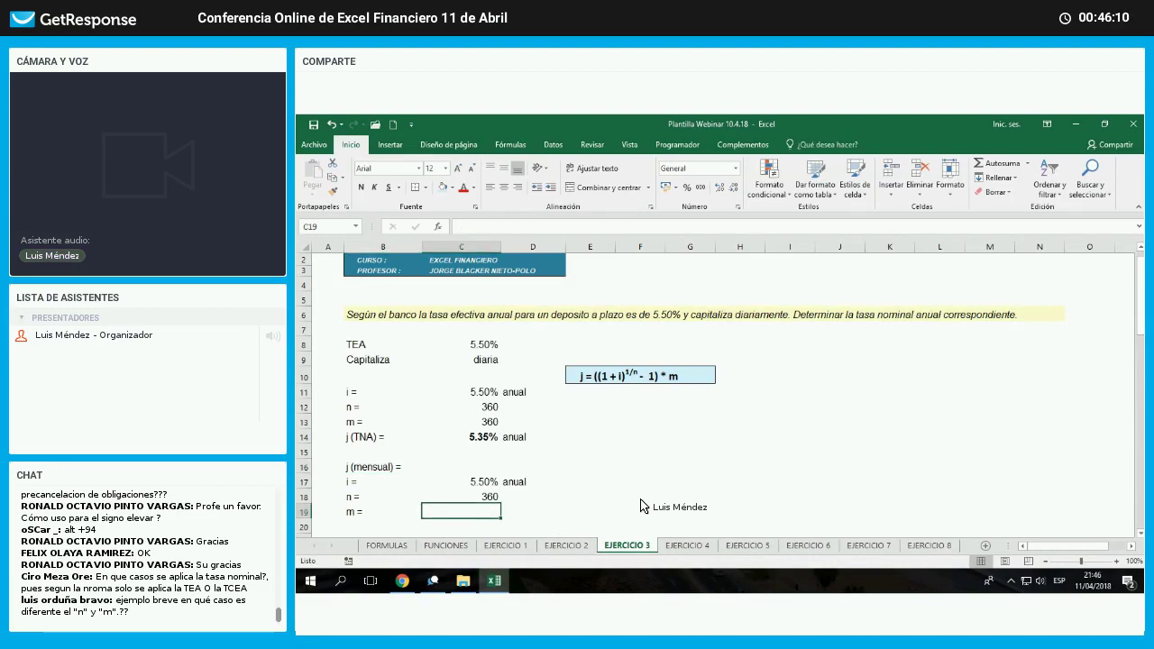
type("30")
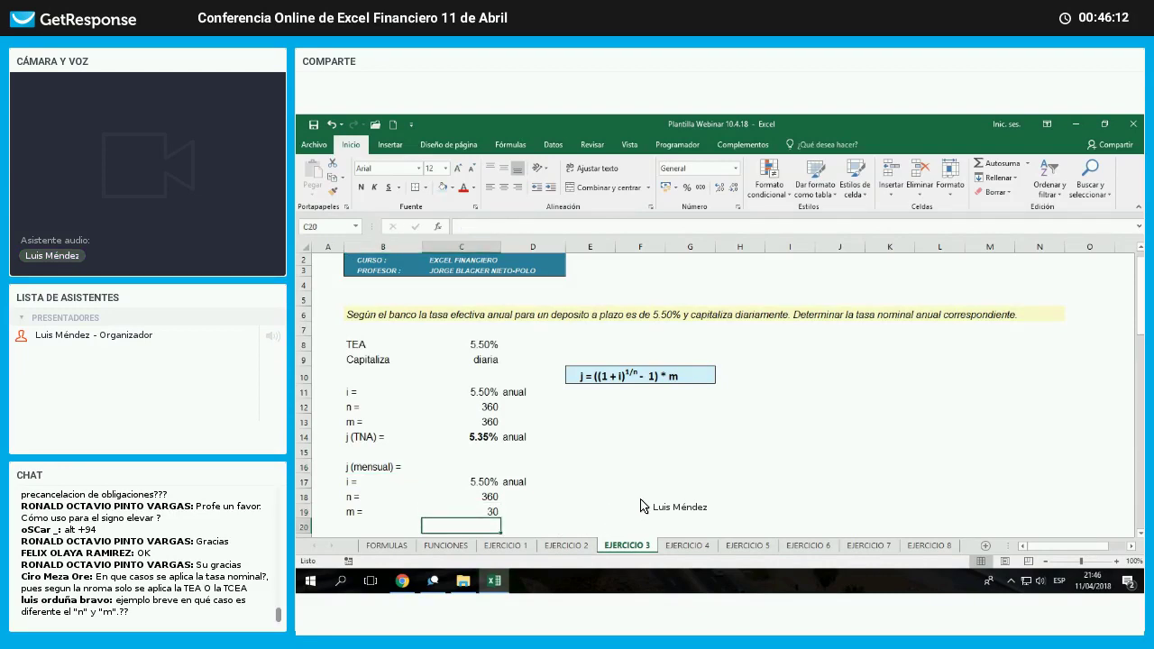
- Calculate the monthly nominal rate in C16 with the formula +((1+C17)^(1/C18)-1)*C19
key("Up")
key("Up")
key("Up")
type("+")
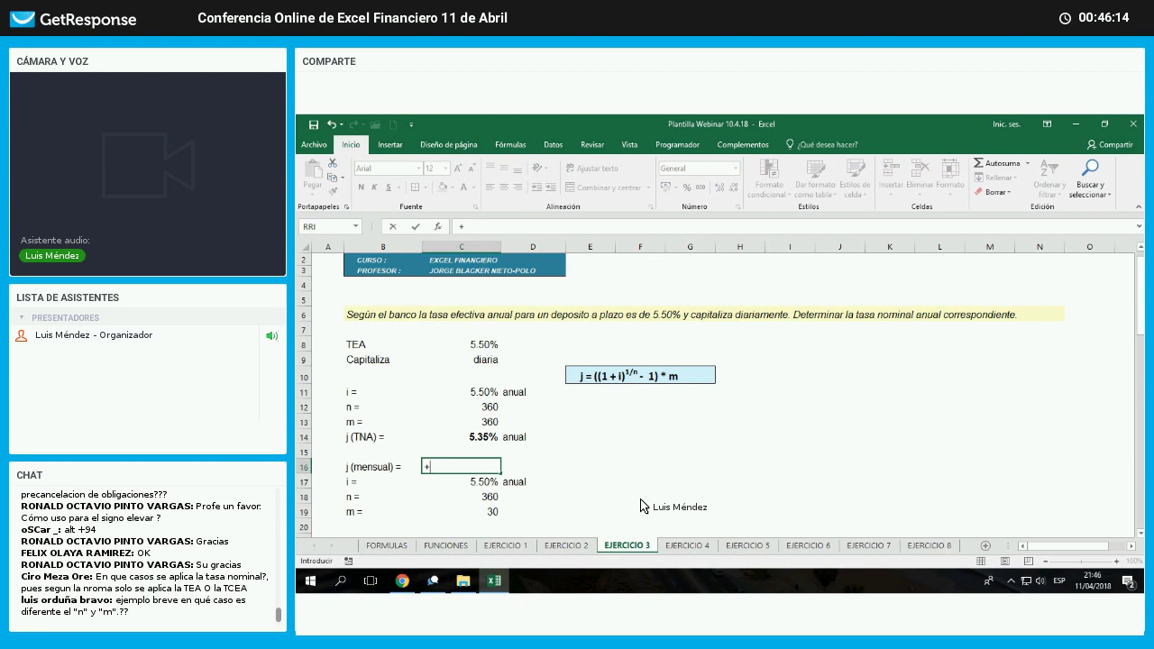
type("((1")
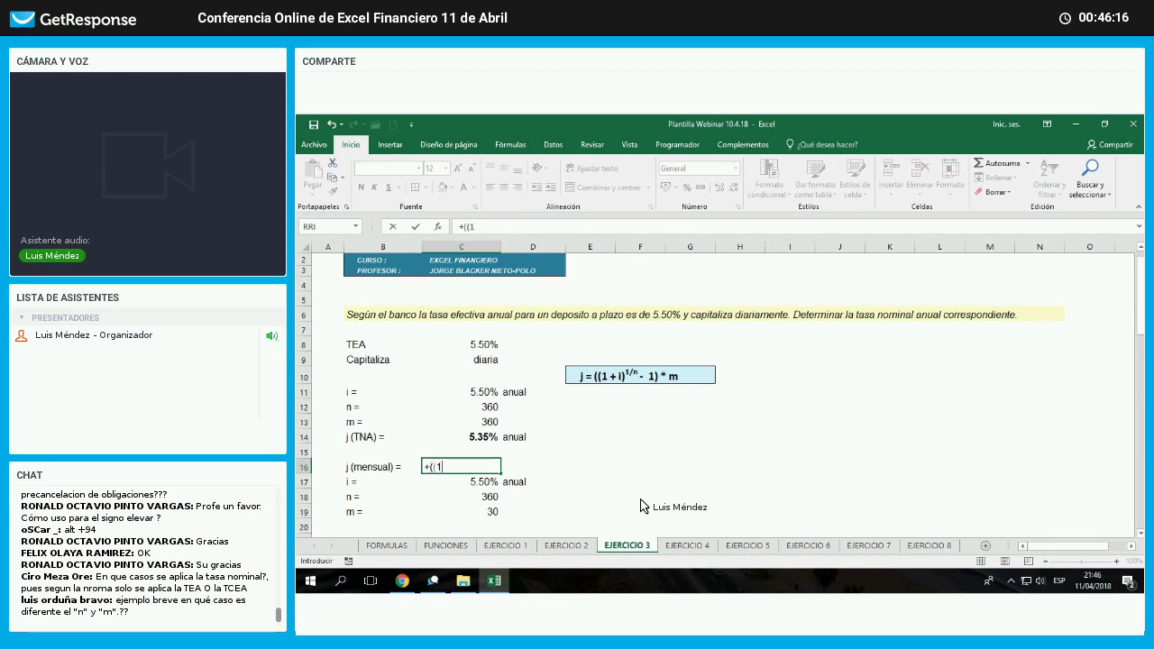
type("+")
key("Down")
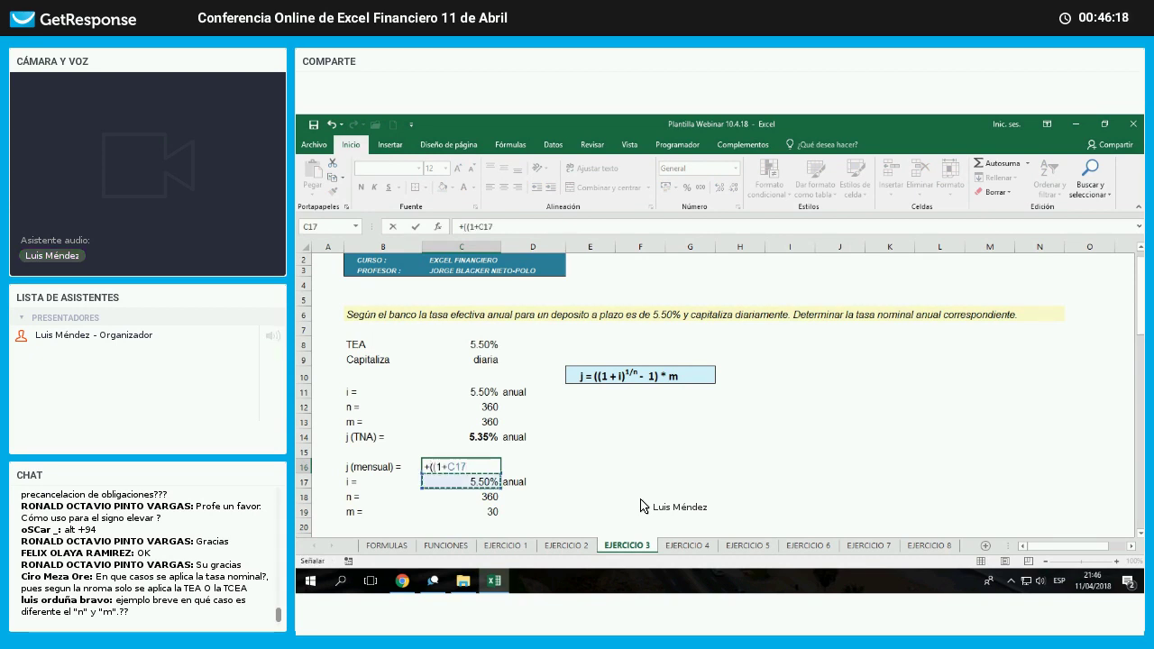
type(")")
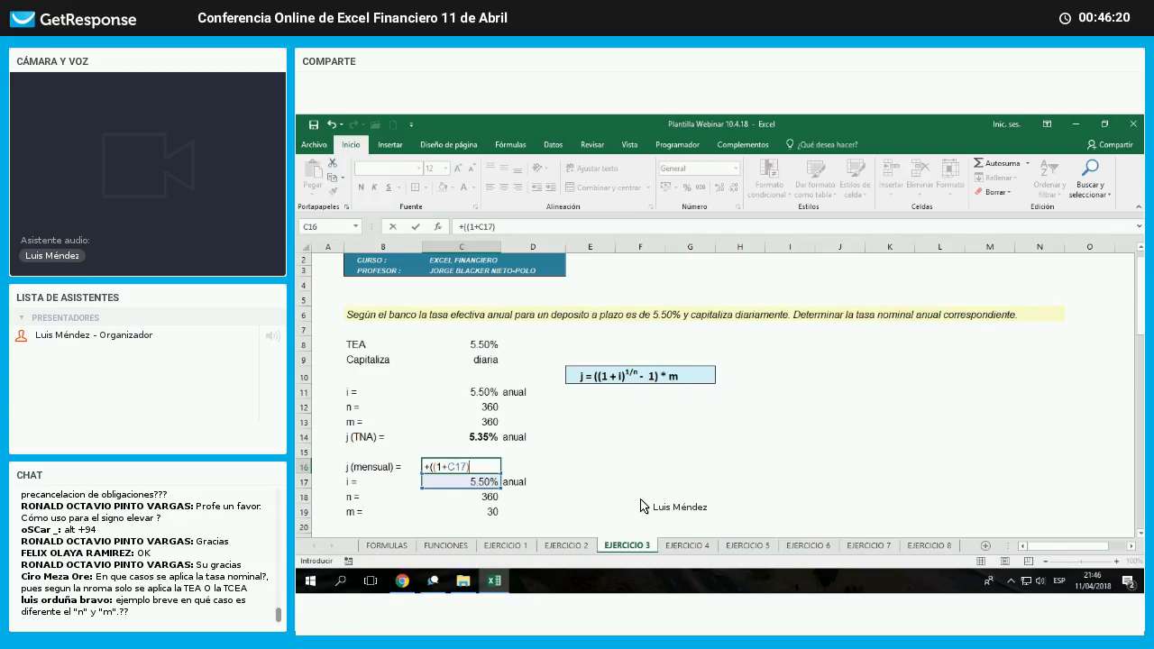
type("^(")
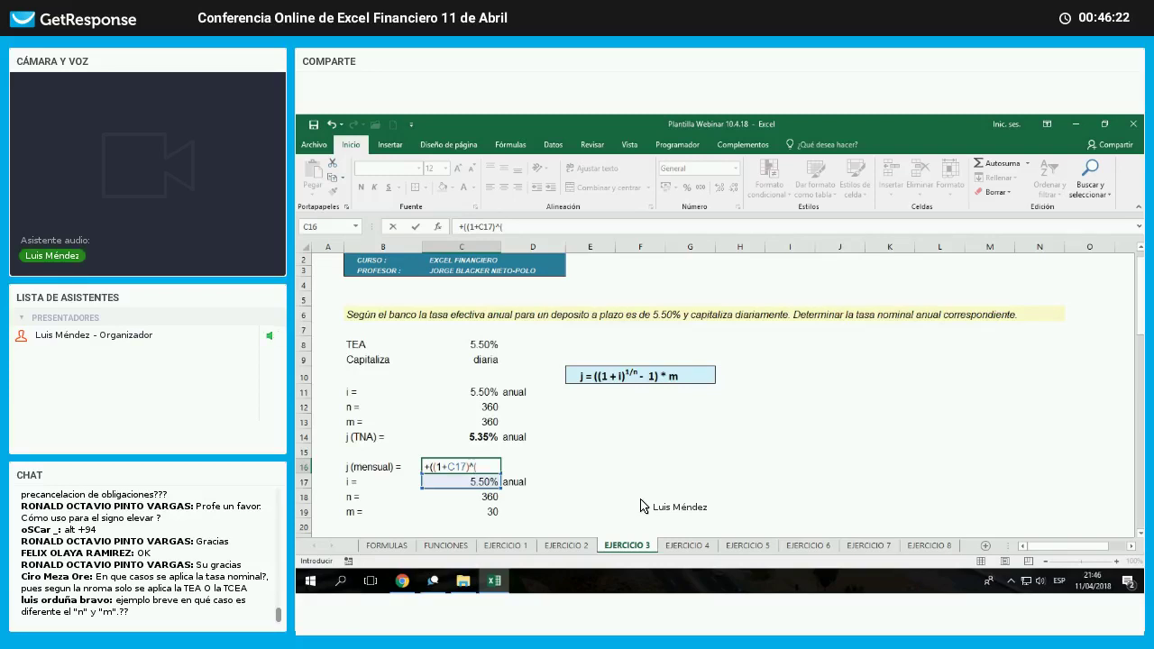
type("1/")
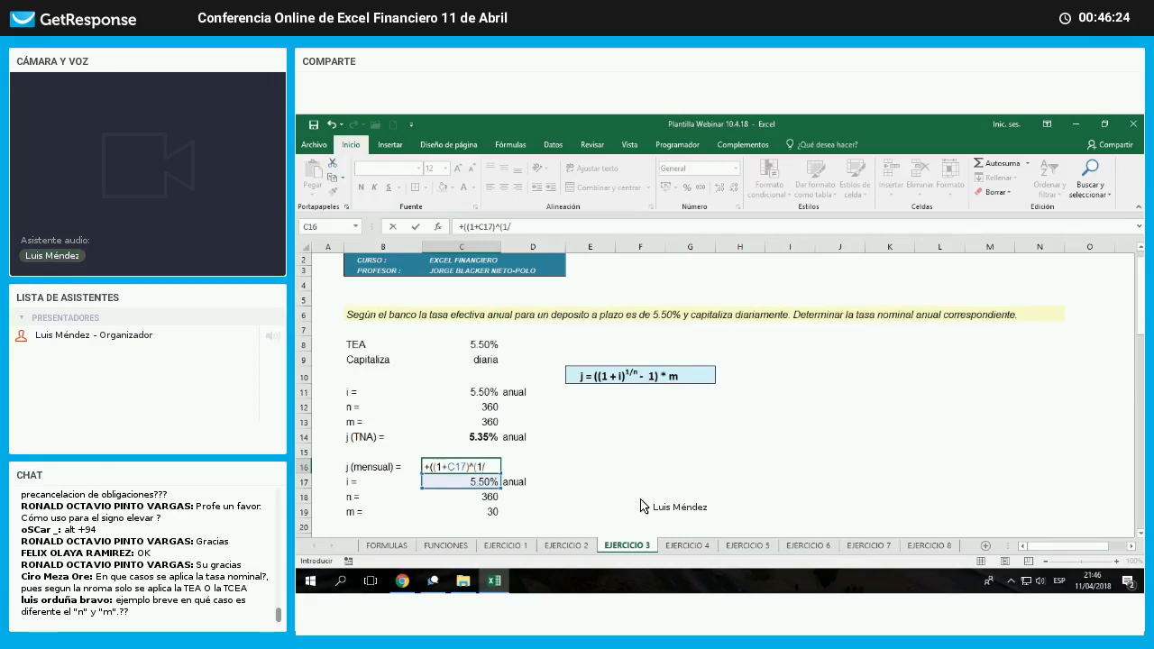
key("Down")
key("Down")
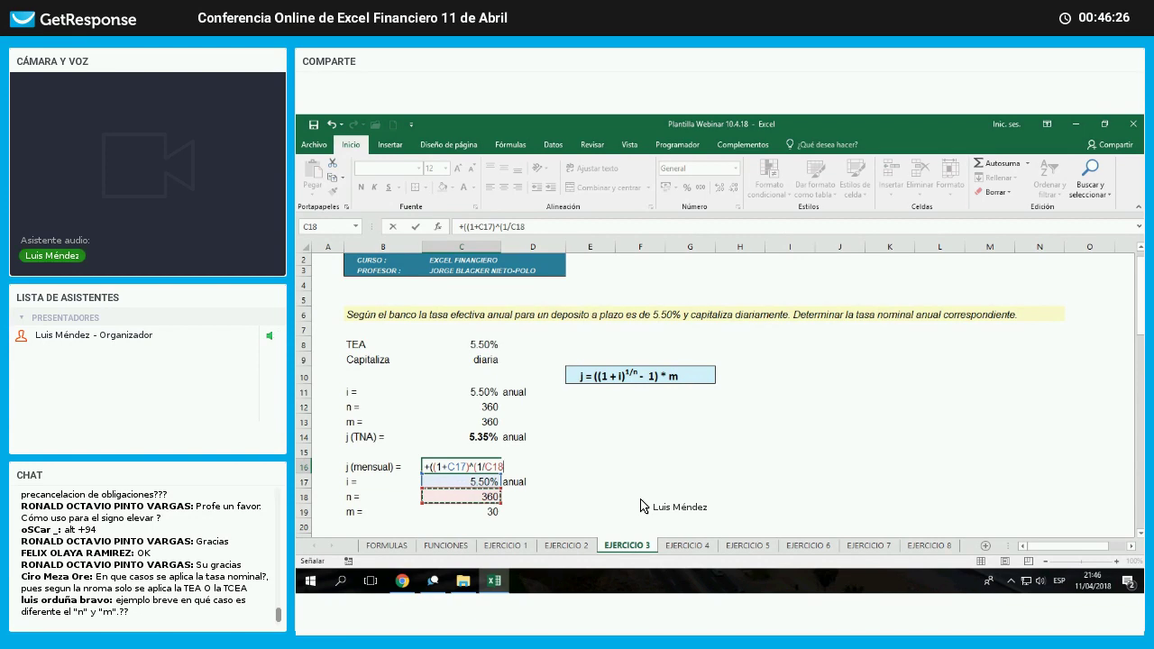
type(")-1")
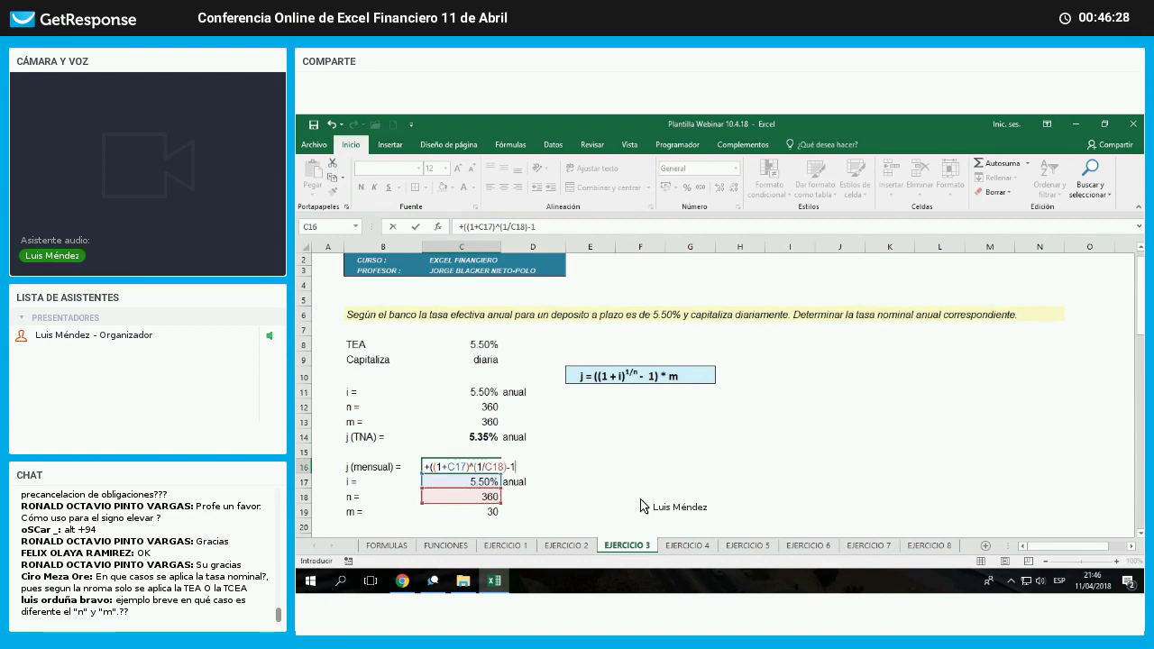
type(")*")
key("Down")
key("Return")
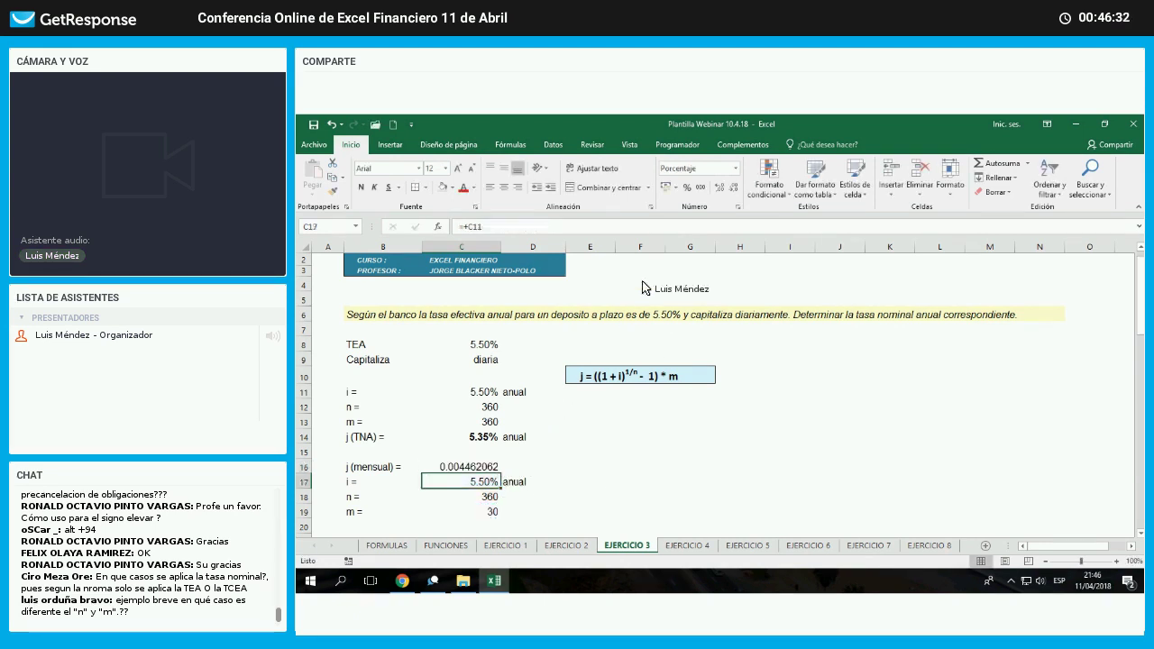
- Format the monthly nominal rate in C16 as a percentage with two decimals
key("Up")
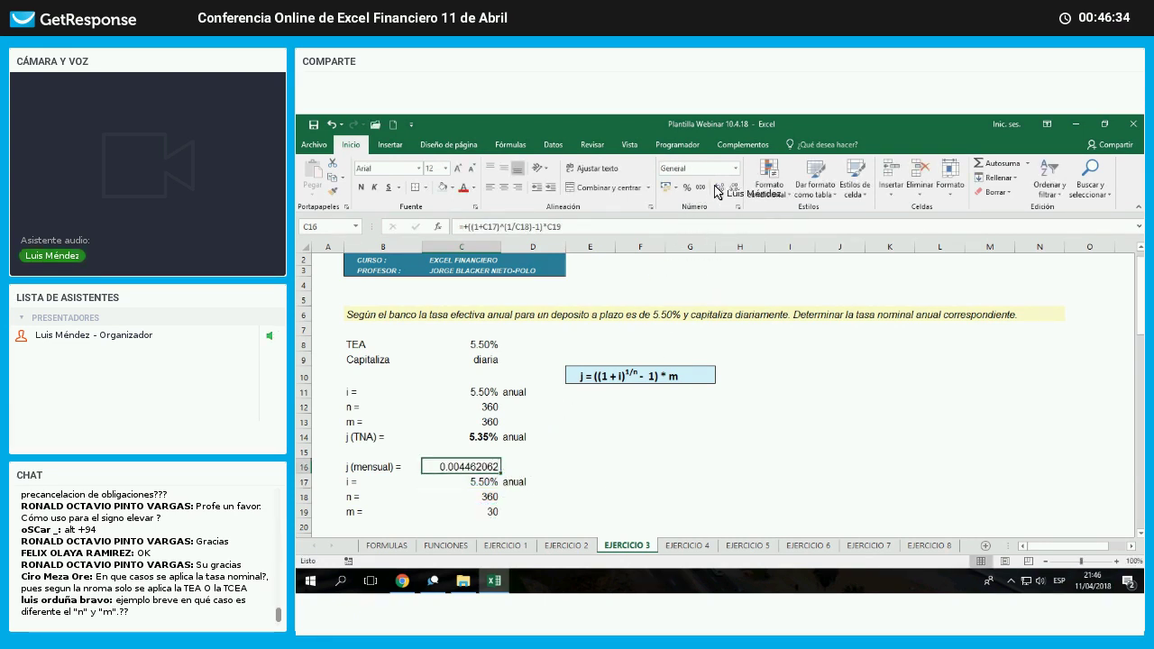
left_click(687, 188)
left_click(720, 188)
left_click(720, 188)
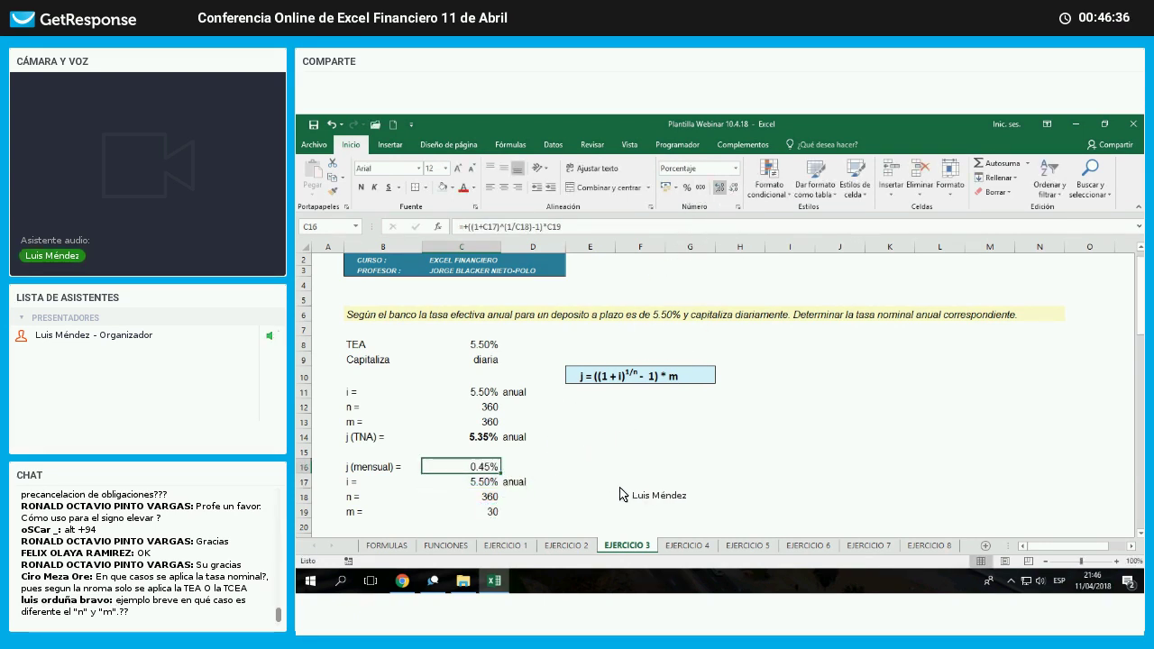
left_click(638, 485)
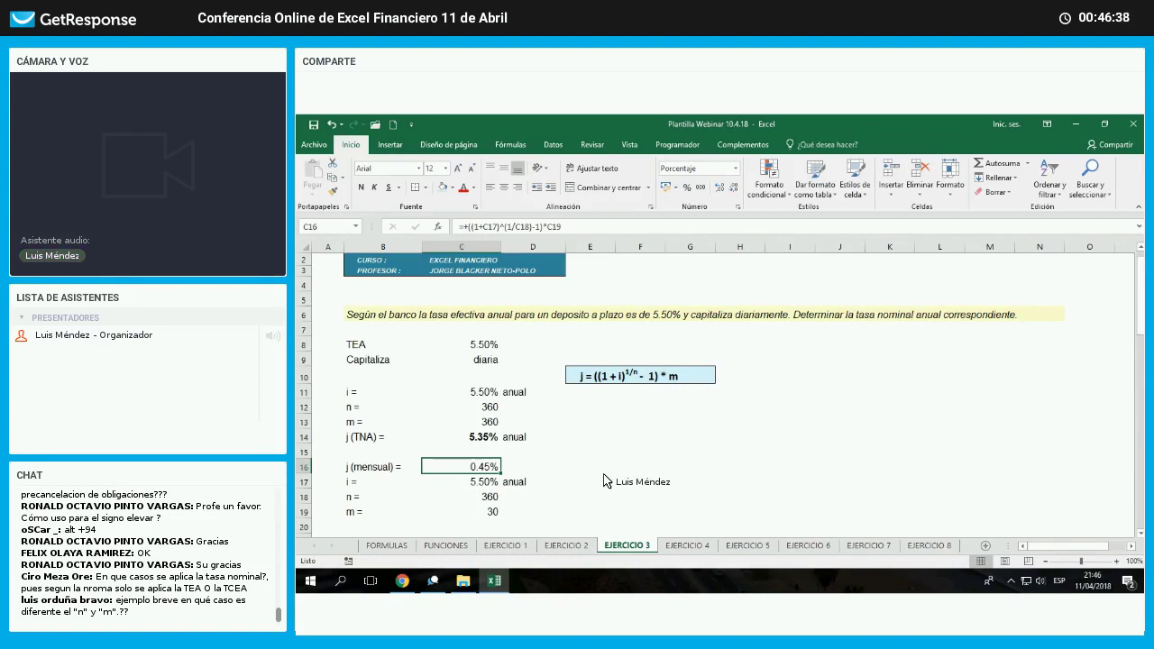
left_click(379, 467)
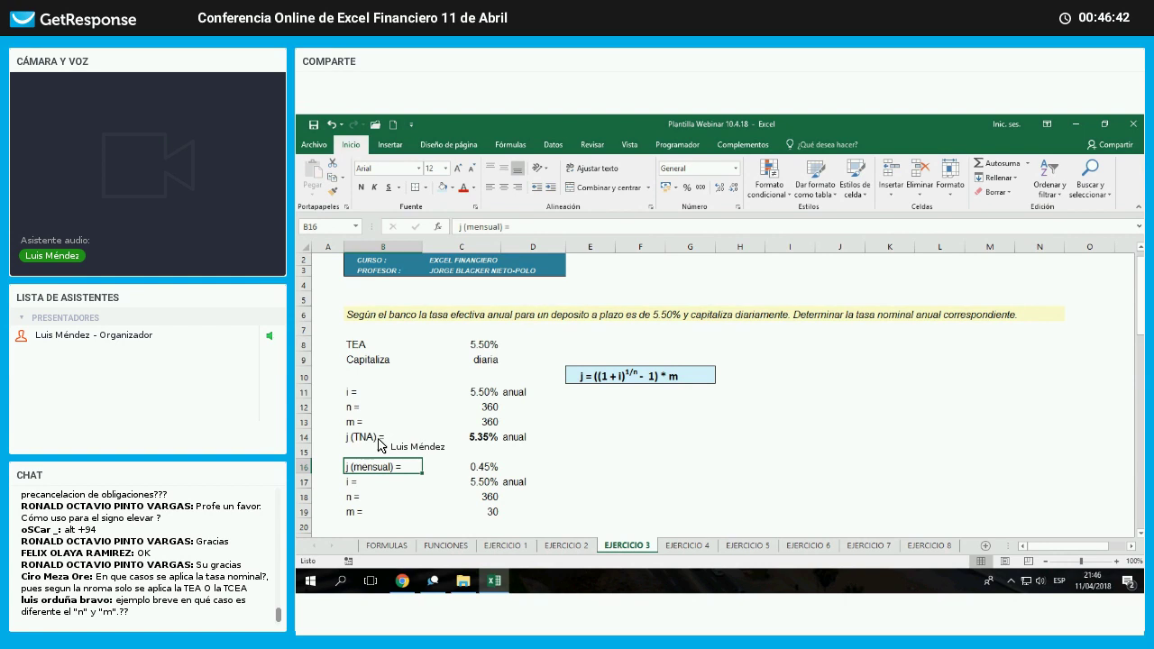
- Compare the n and m values behind the annual nominal rate with those behind the monthly nominal rate
key("Up")
key("Up")
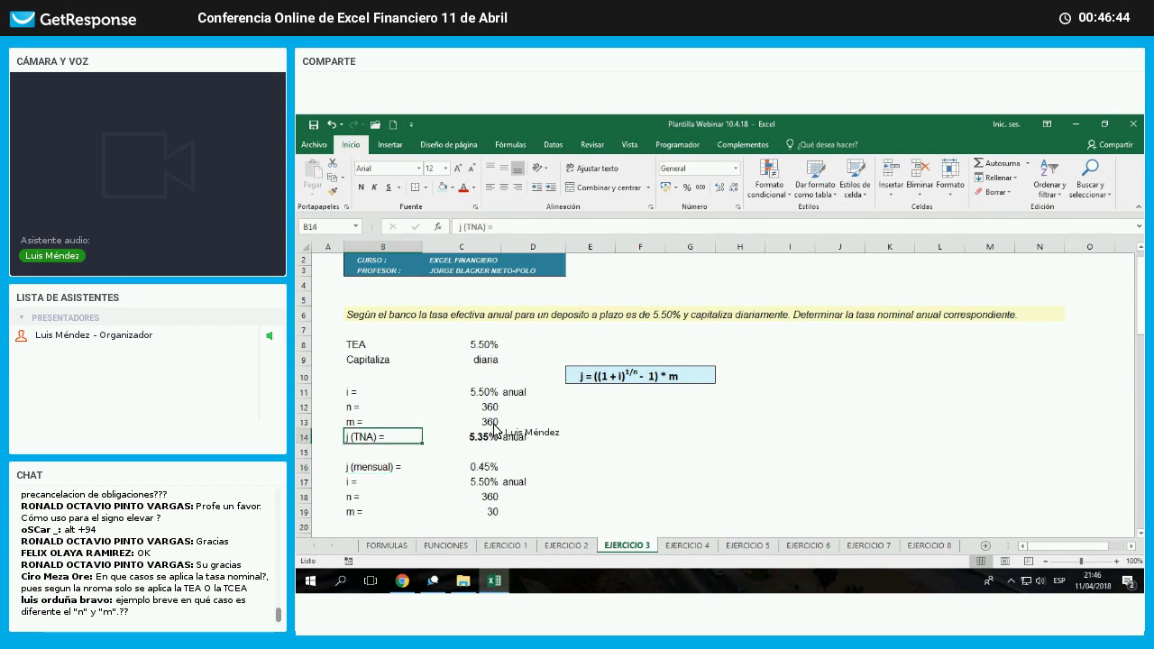
left_click(496, 411)
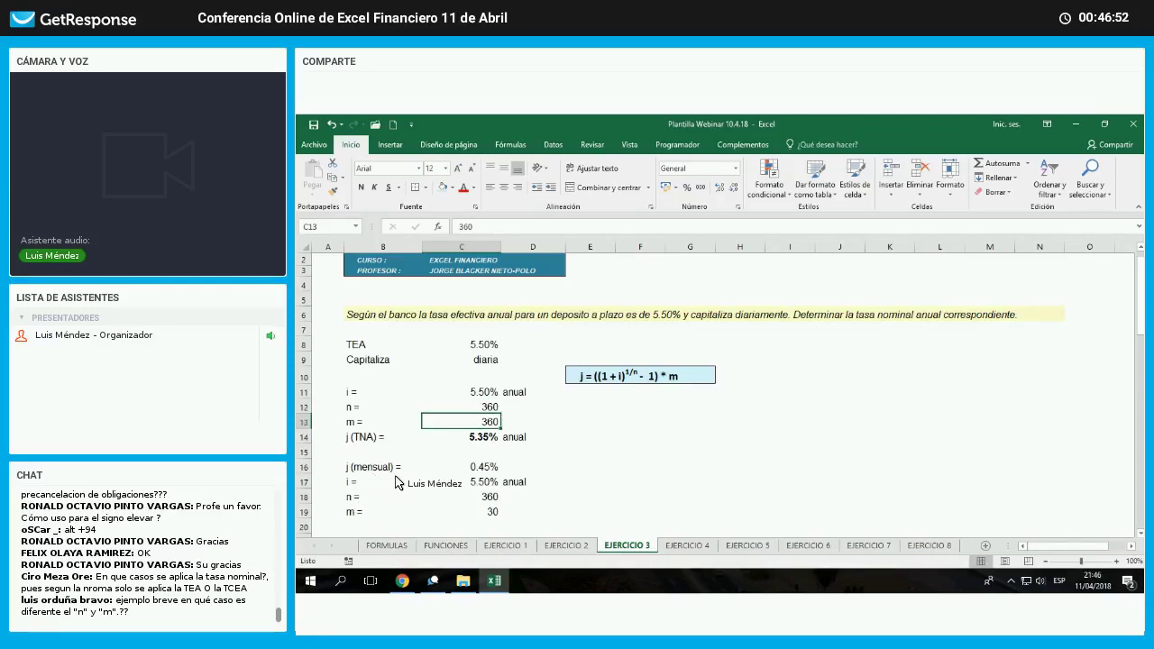
key("Down")
key("Down")
key("Down")
key("Left")
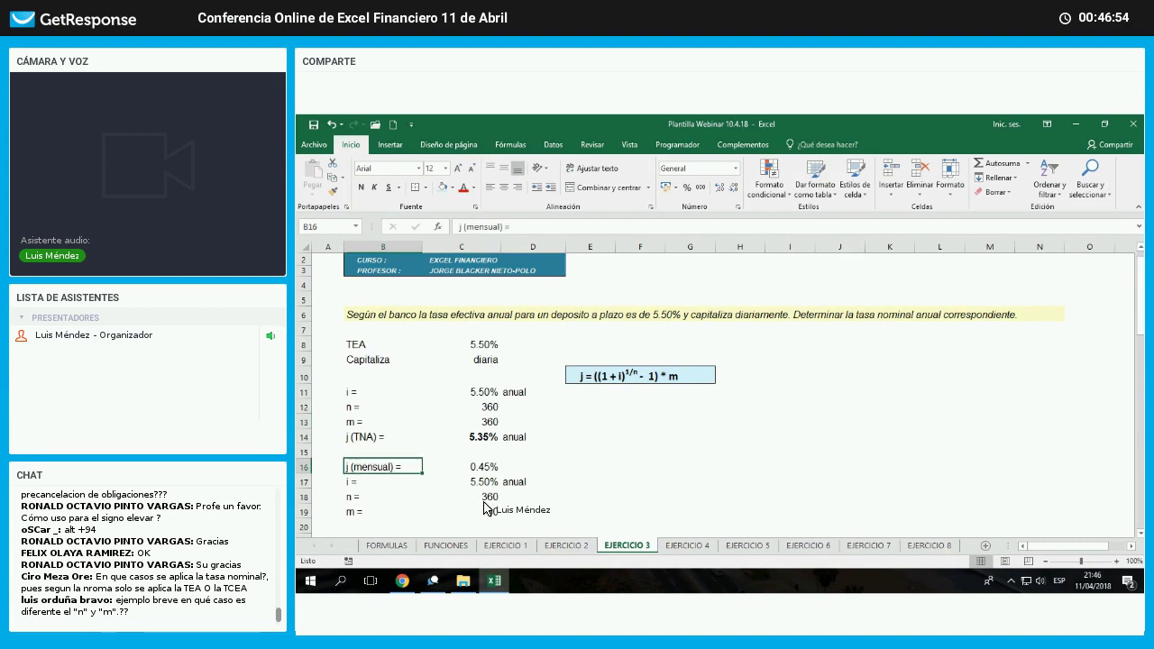
key("Right")
key("Down")
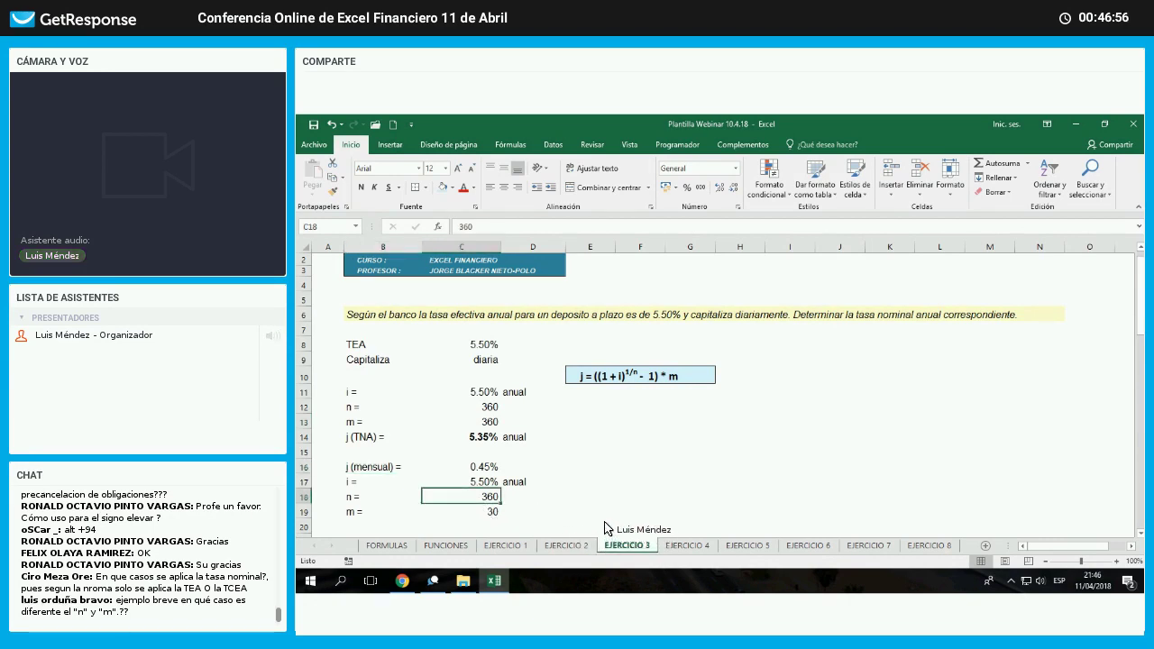
key("Down")
key("Down")
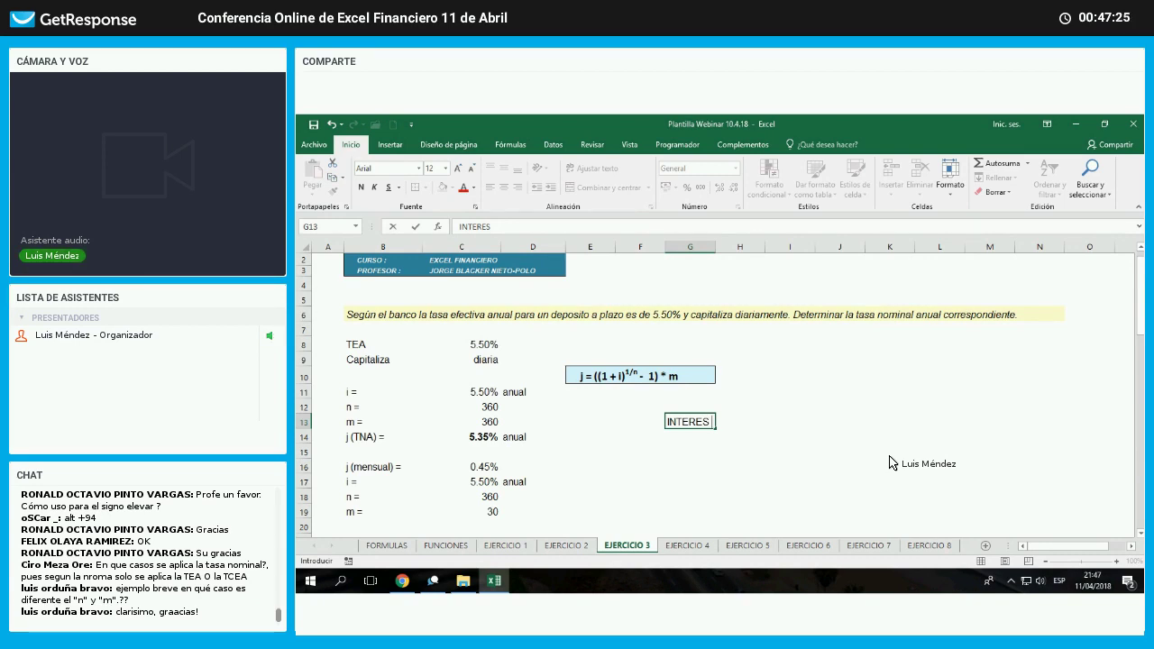
- Enter the heading INTERES COMPUESTO in G13, then merge and centre it across G13:I13
type("COMPUESTO")
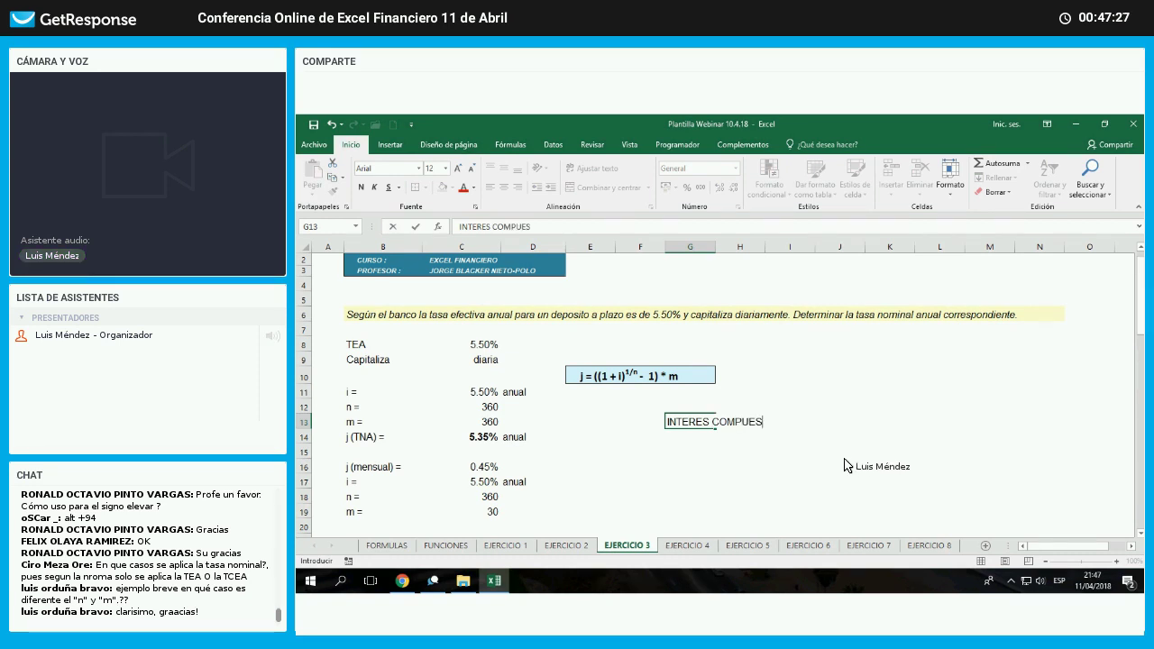
key("Return")
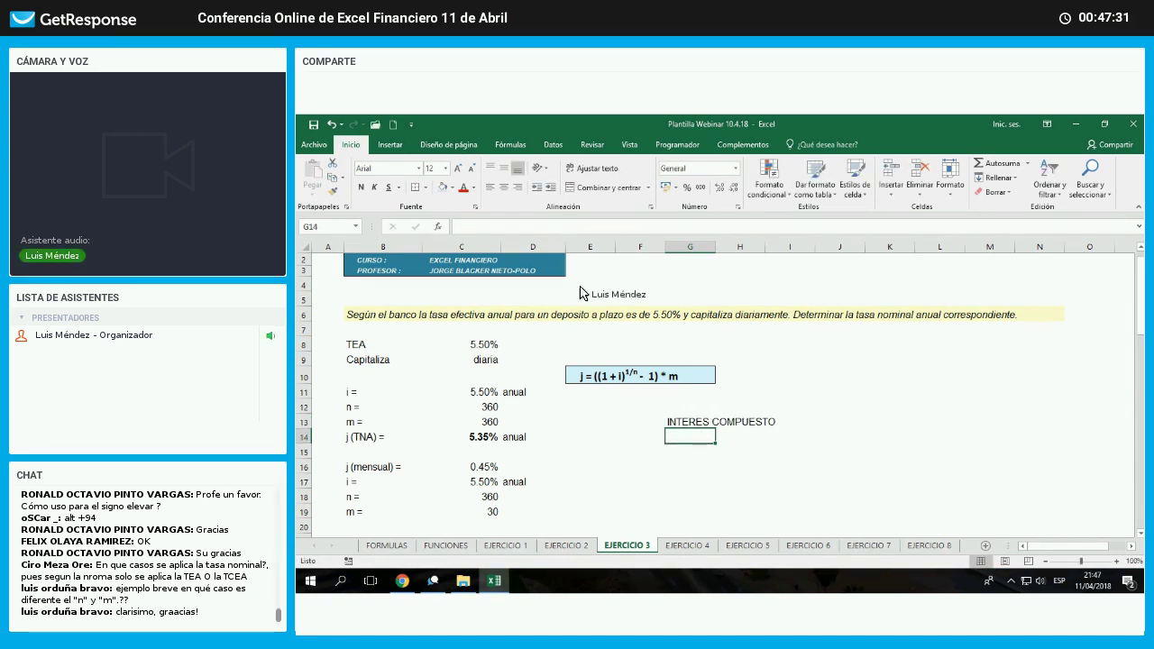
key("Up")
key("shift+Right")
key("shift+Right")
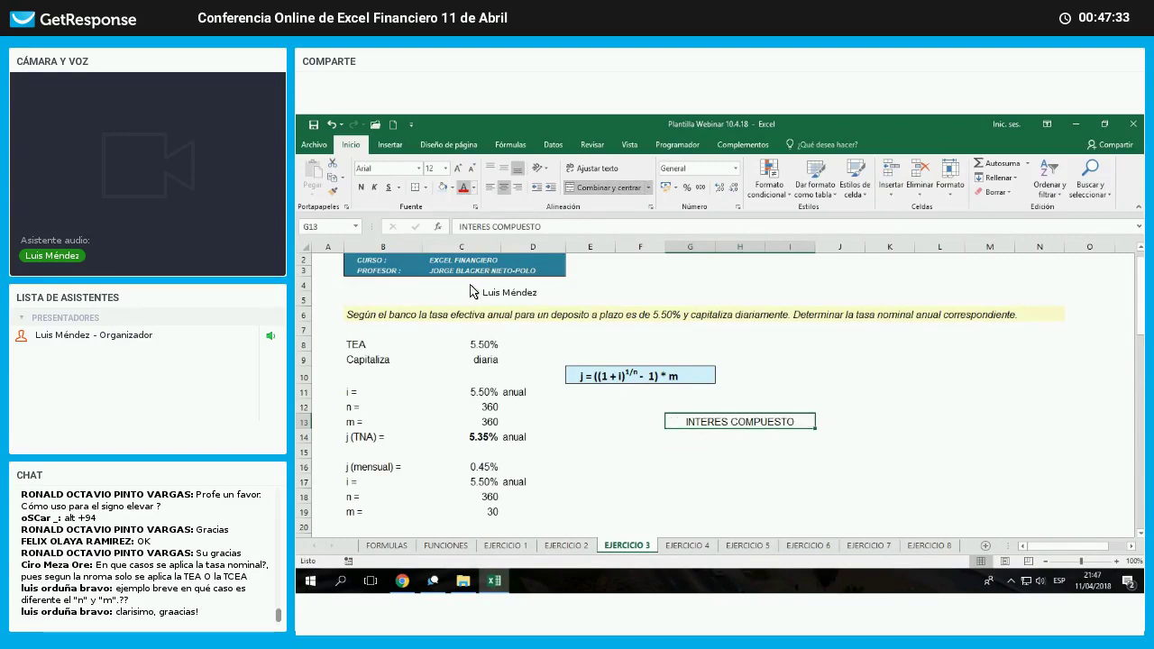
- Fill the merged INTERES COMPUESTO heading with standard orange
left_click(453, 188)
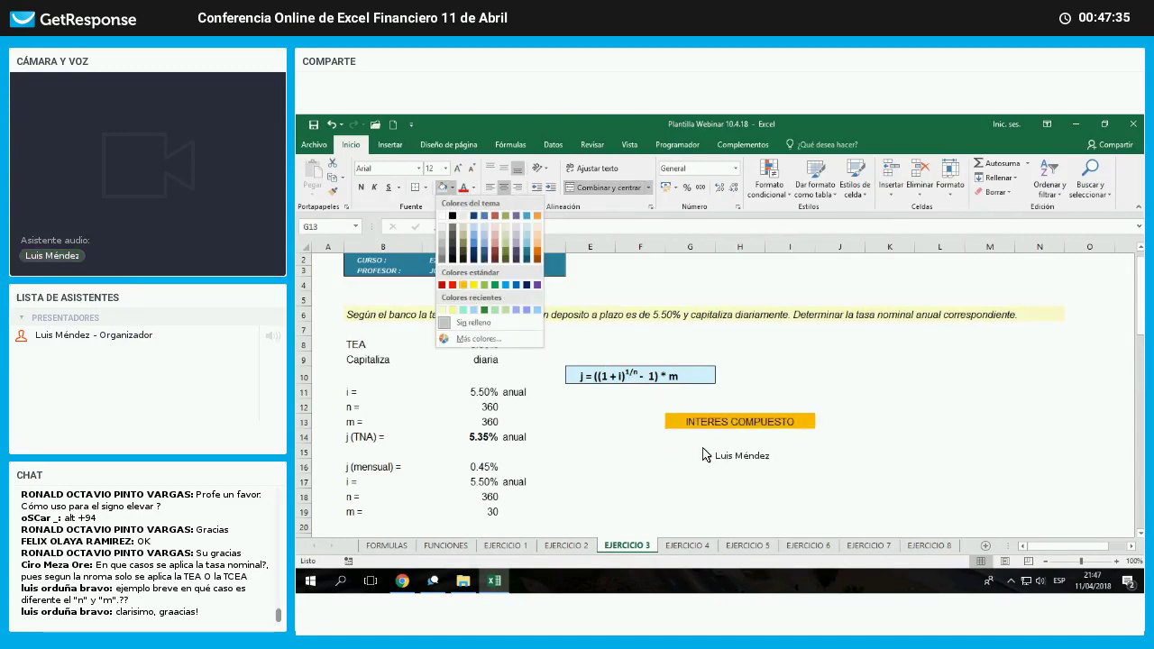
left_click(464, 284)
key("Down")
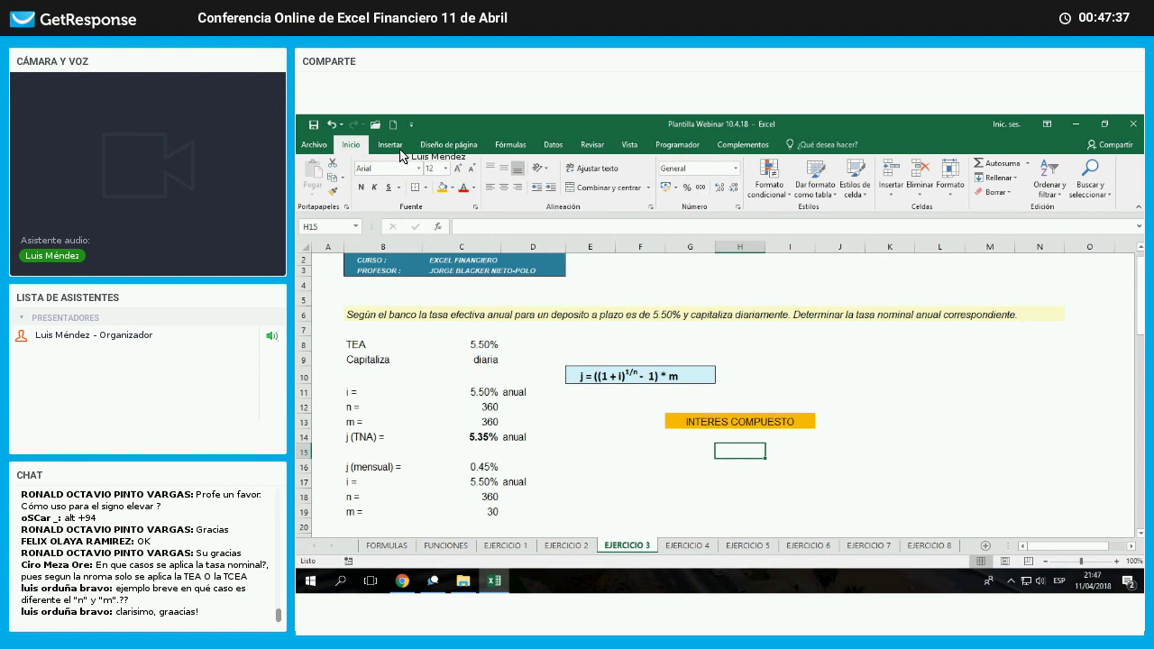
- Draw a small downward block arrow in column G under the INTERES COMPUESTO heading, spanning about rows 14 to 15
left_click(390, 145)
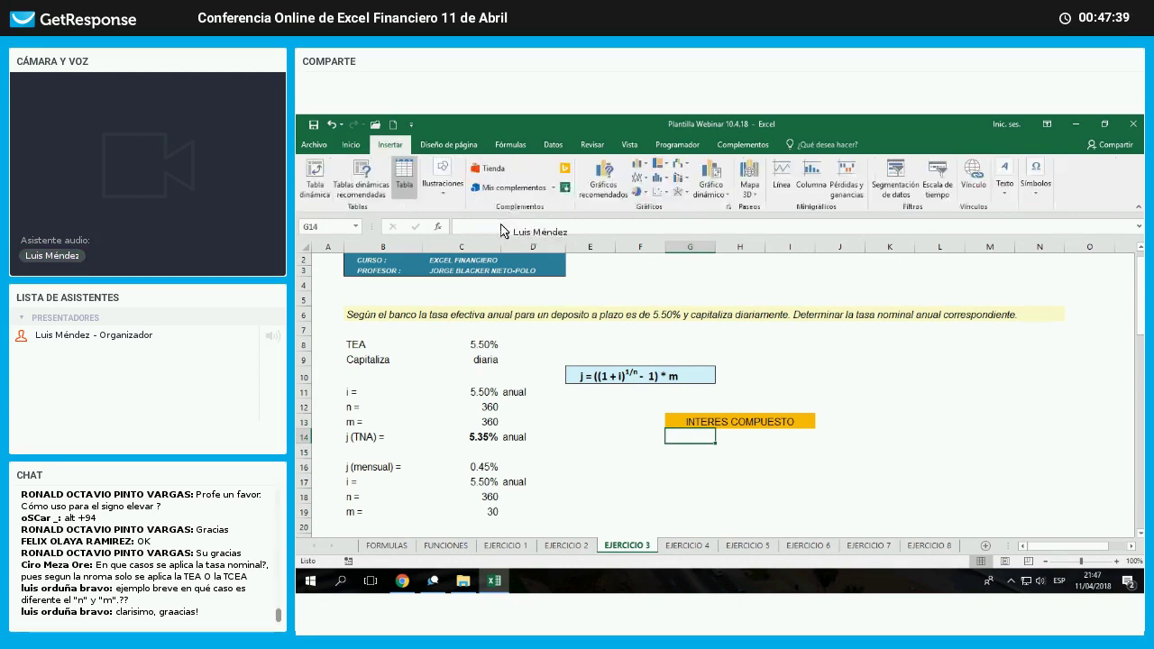
left_click(443, 183)
left_click(505, 232)
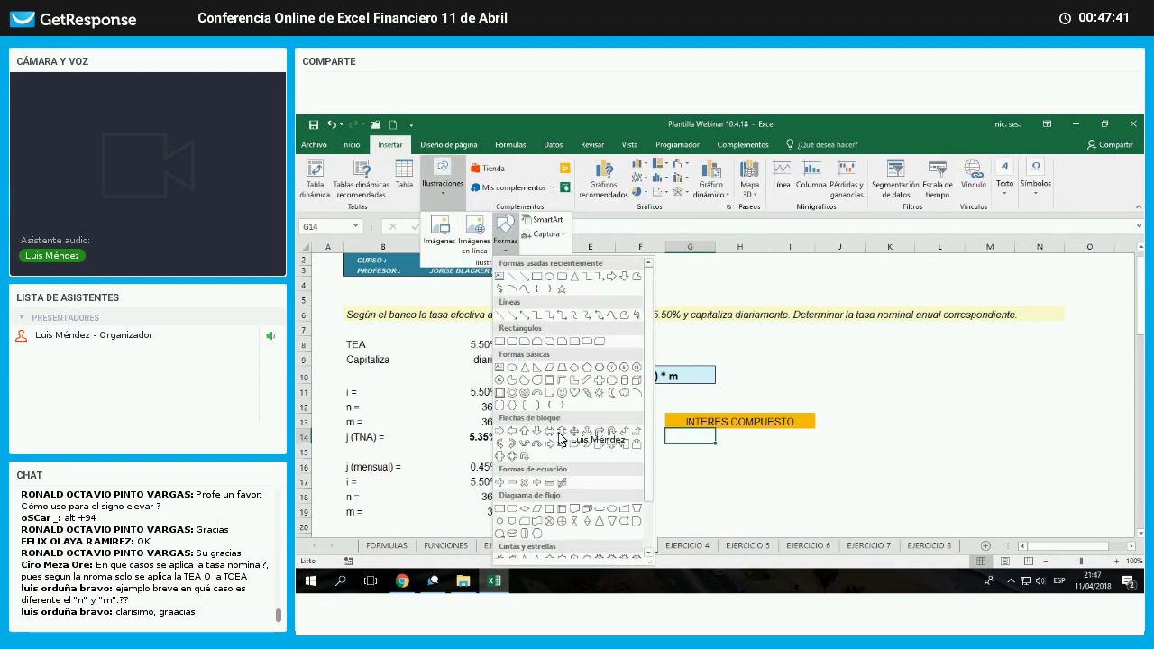
left_click(538, 431)
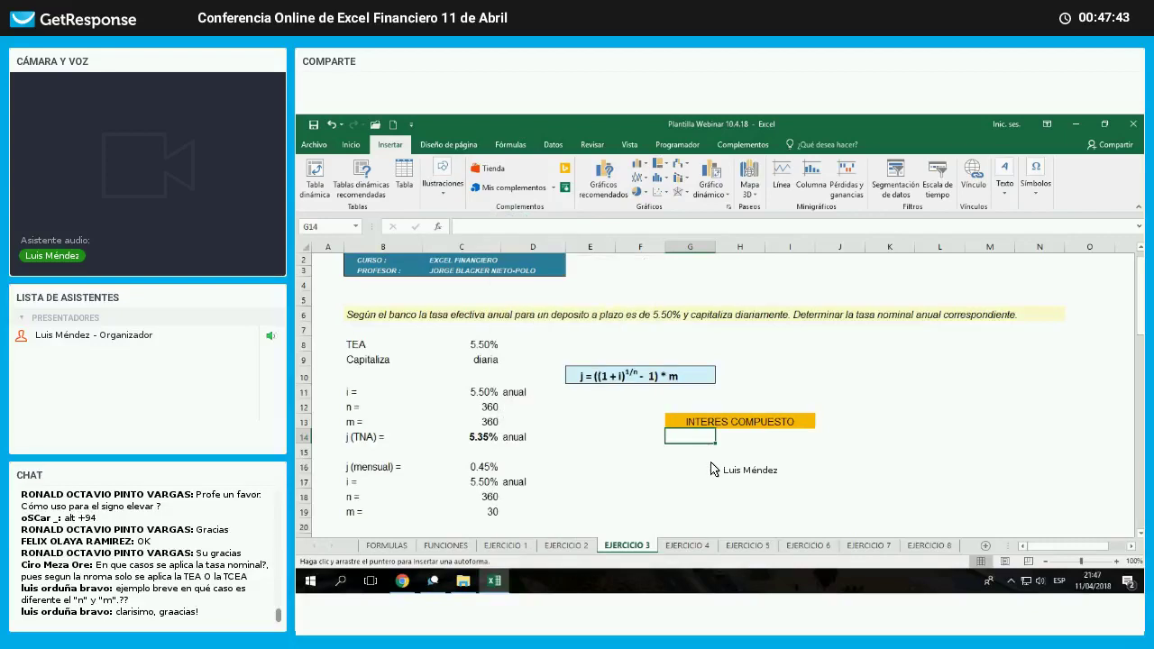
left_click_drag(687, 437, 714, 463)
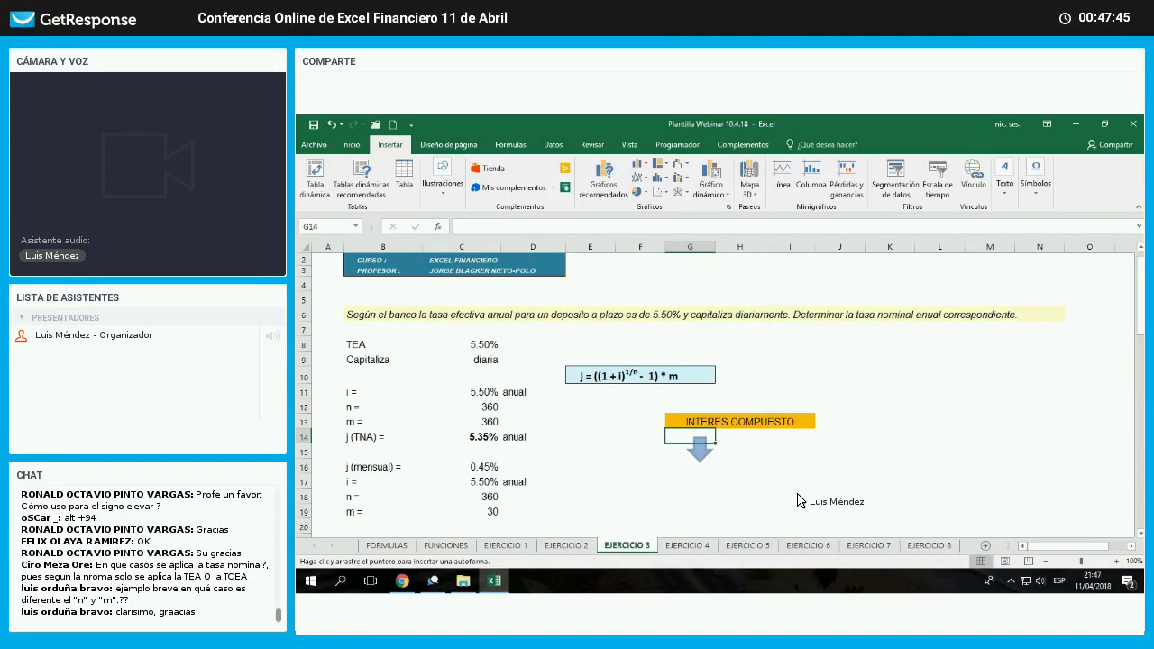
- Label the arrow's branch with "En funcion de" in G17 and "la tasa nominal" in G18
left_click(690, 481)
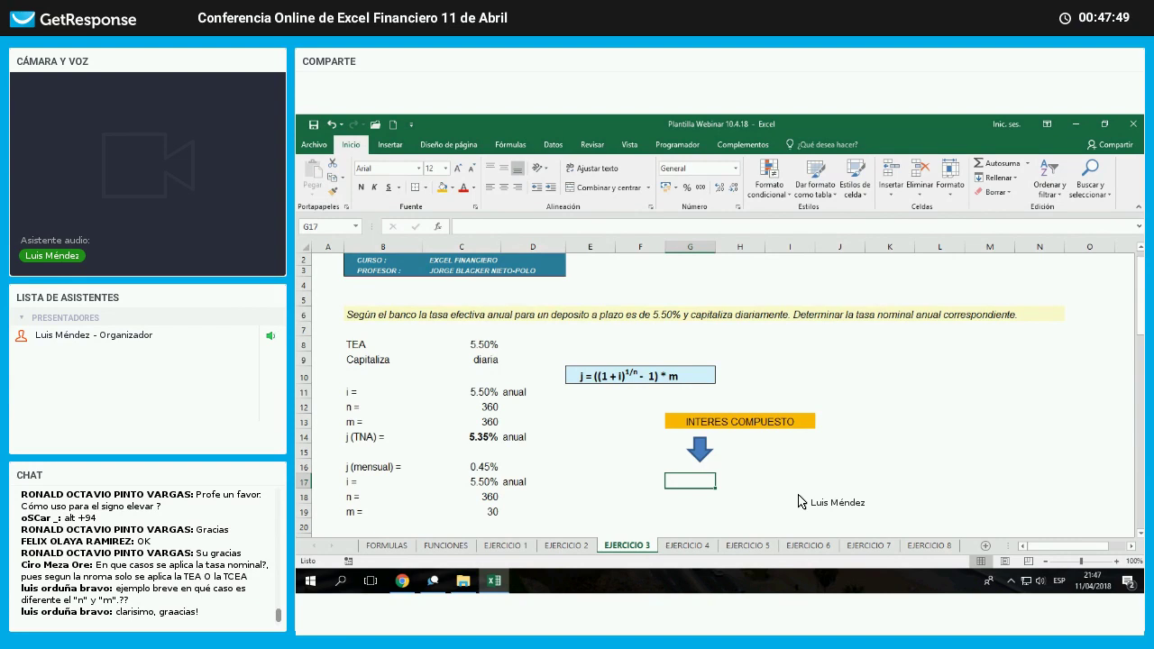
type("En f")
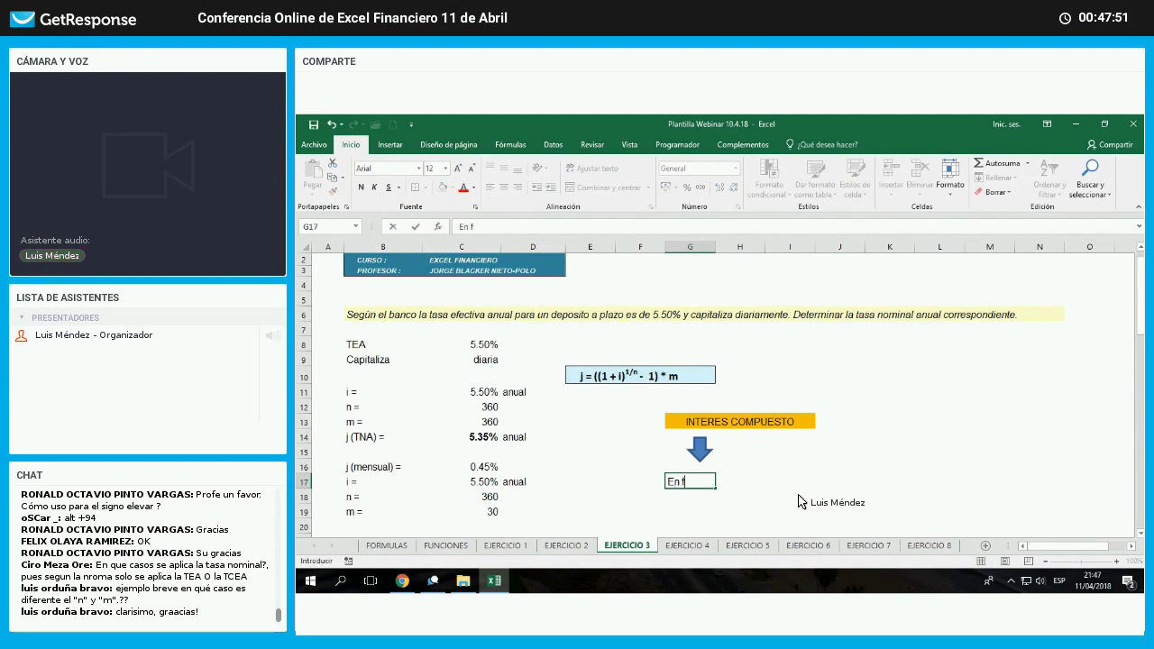
type("uncion d")
key("Return")
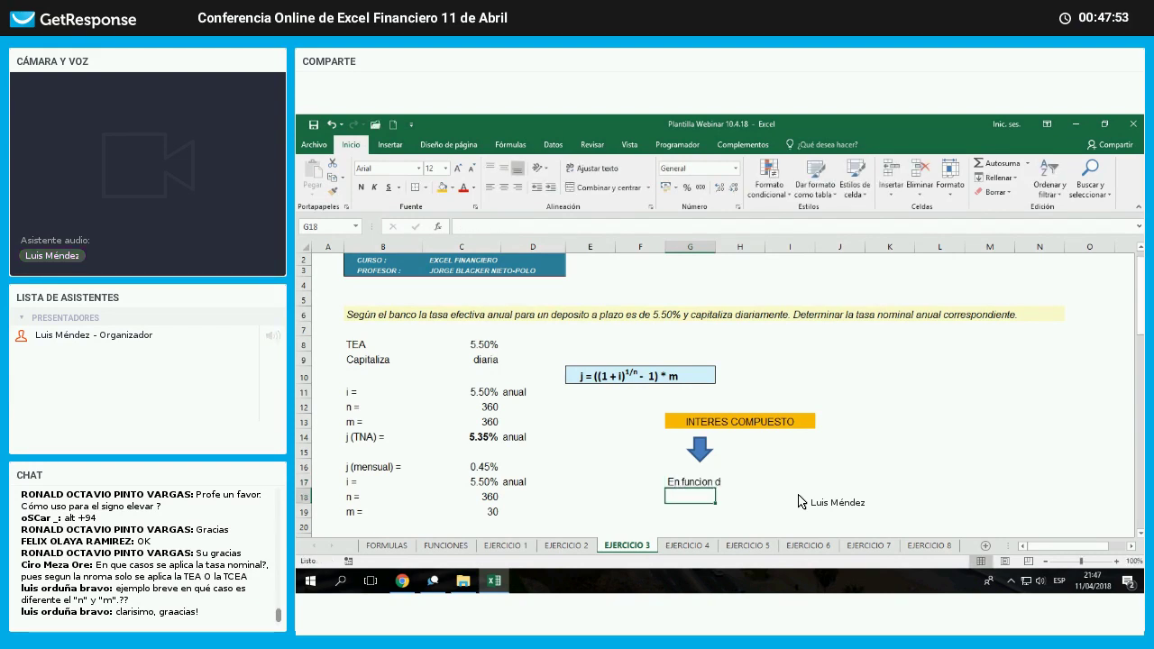
key("Up")
key("F2")
key("Return")
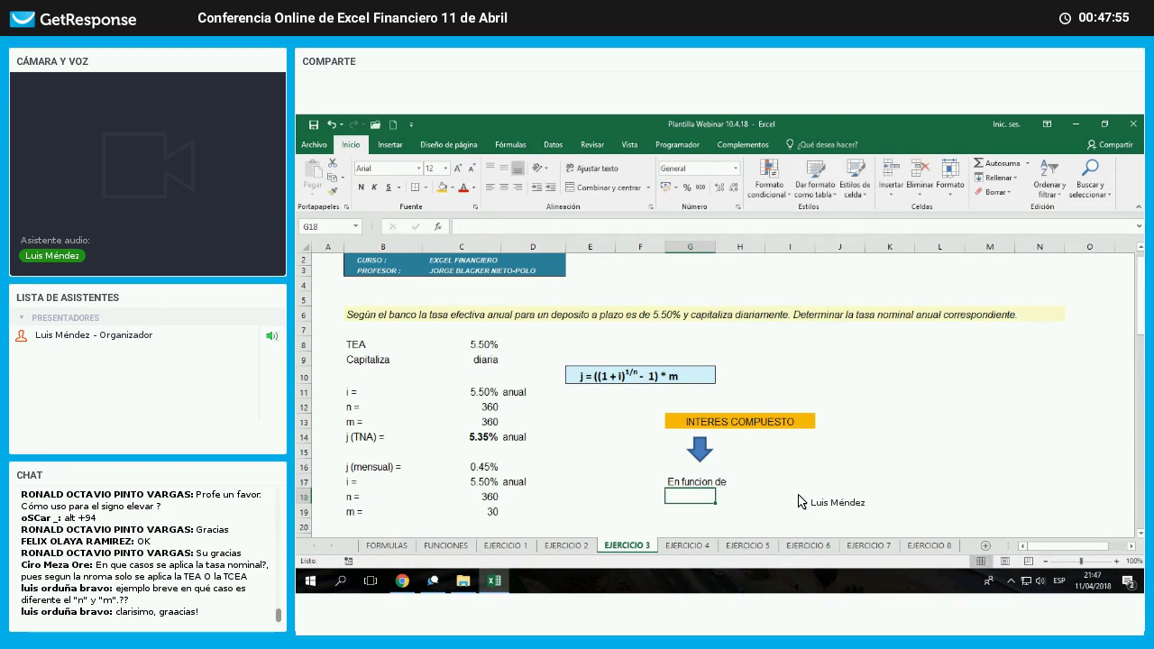
type("la tasa nomin")
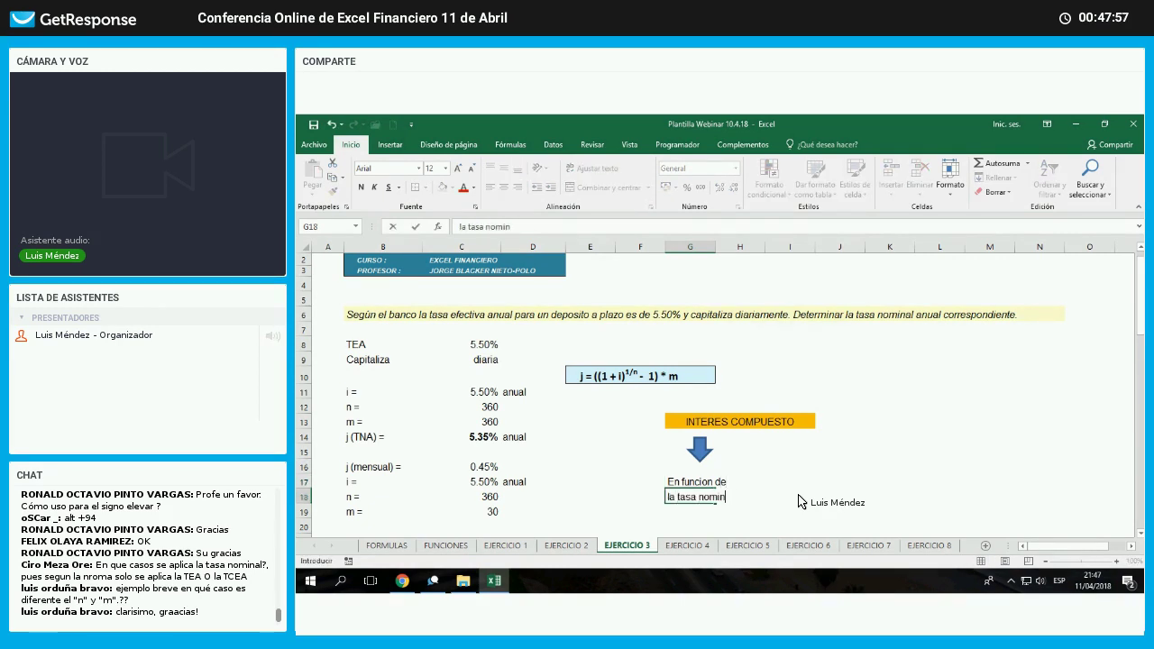
type("al")
key("Return")
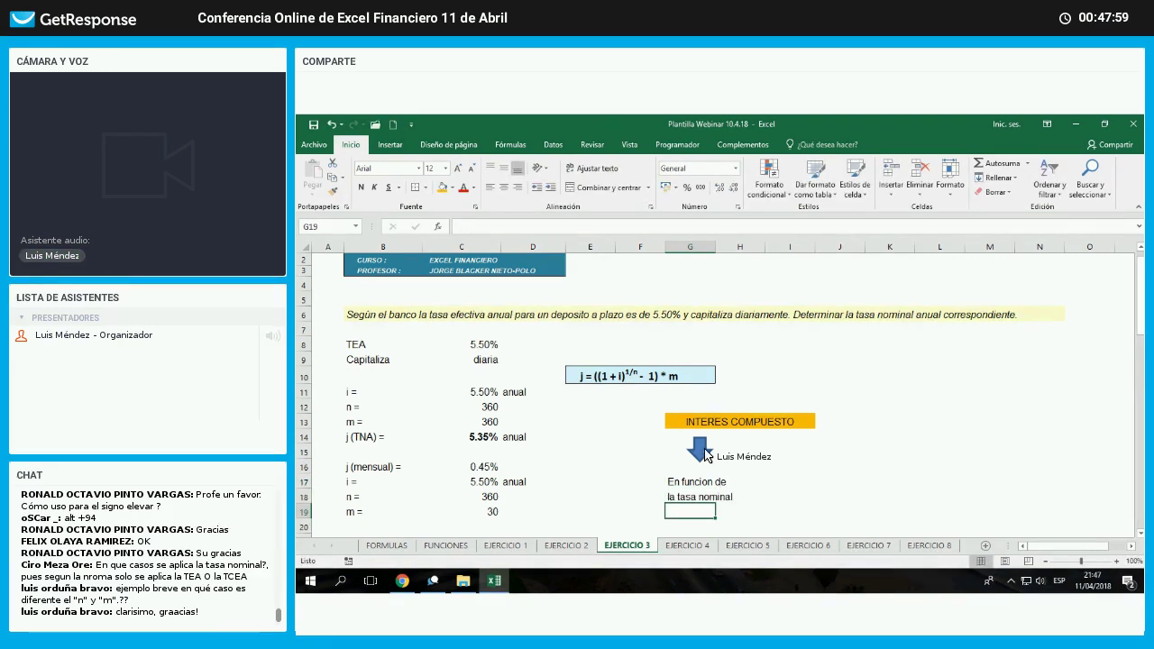
right_click(702, 449)
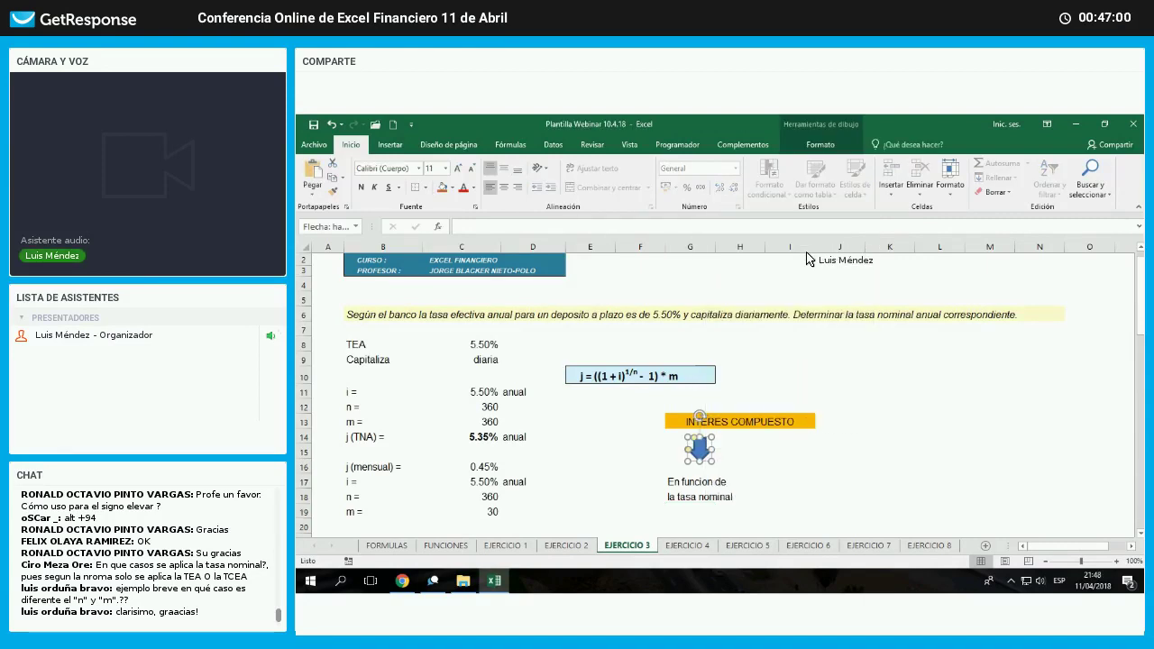
right_click(784, 440)
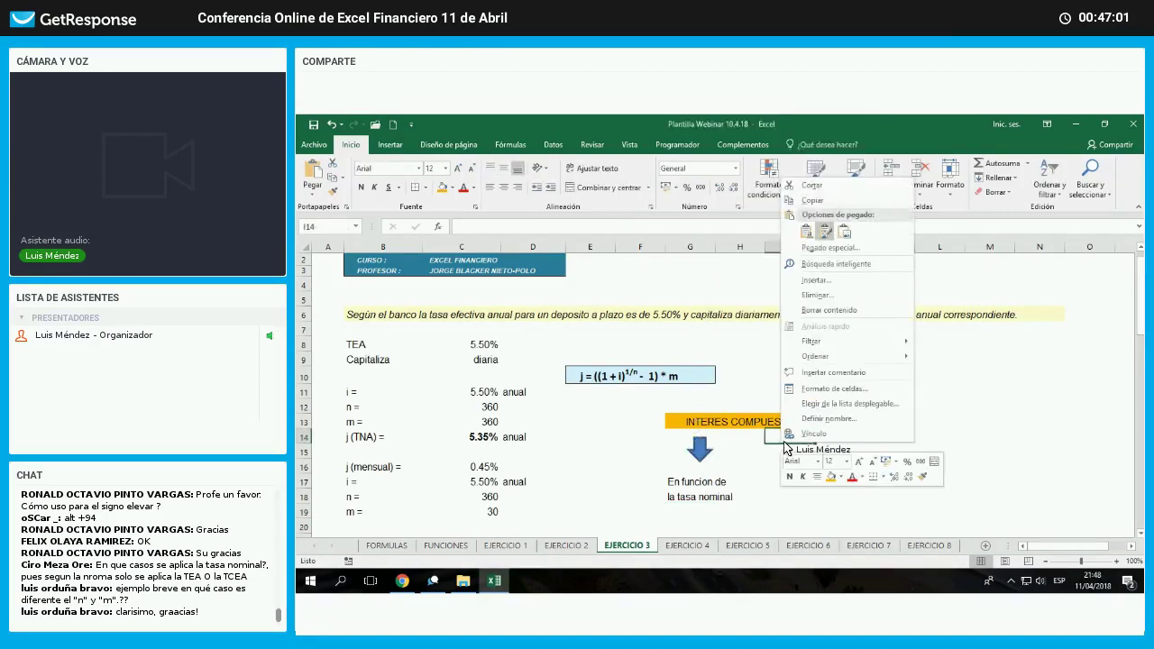
key("Escape")
key("ctrl+v")
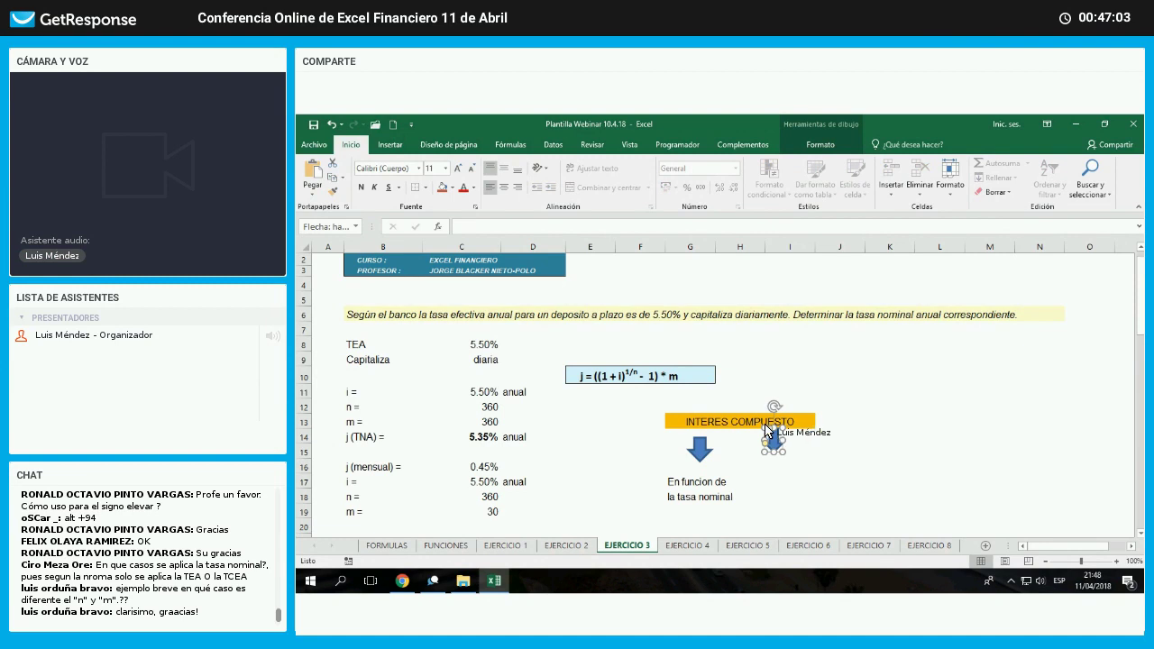
key("Delete")
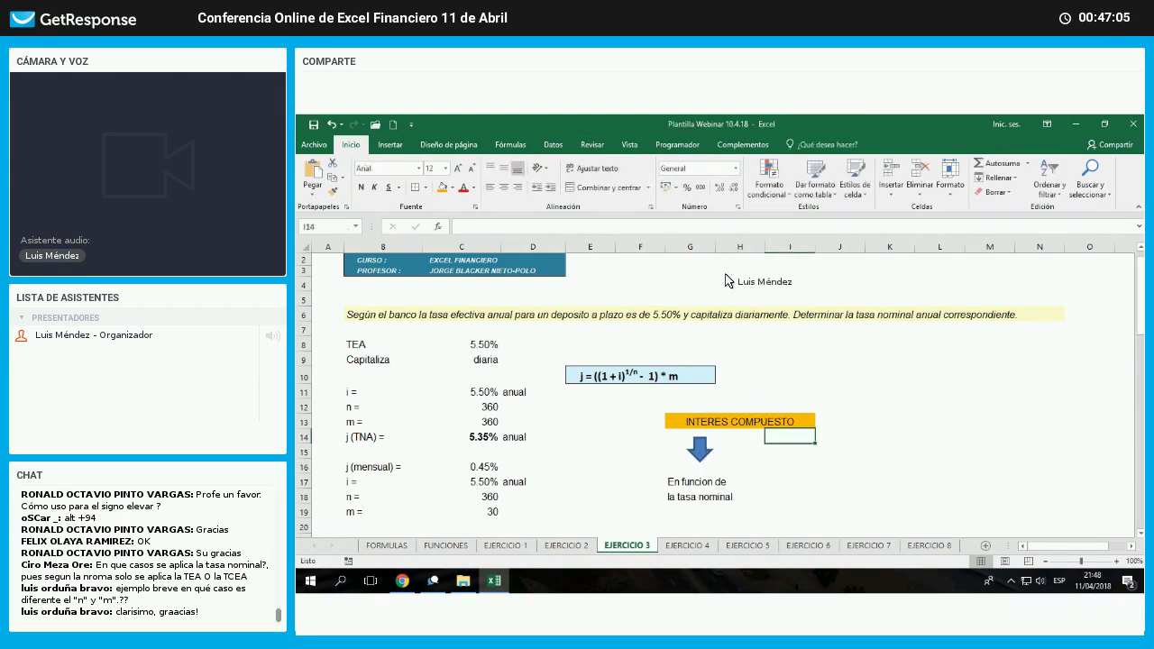
- Copy the downward arrow and place the duplicate in column I under the heading, level with the first arrow
right_click(699, 451)
left_click(780, 226)
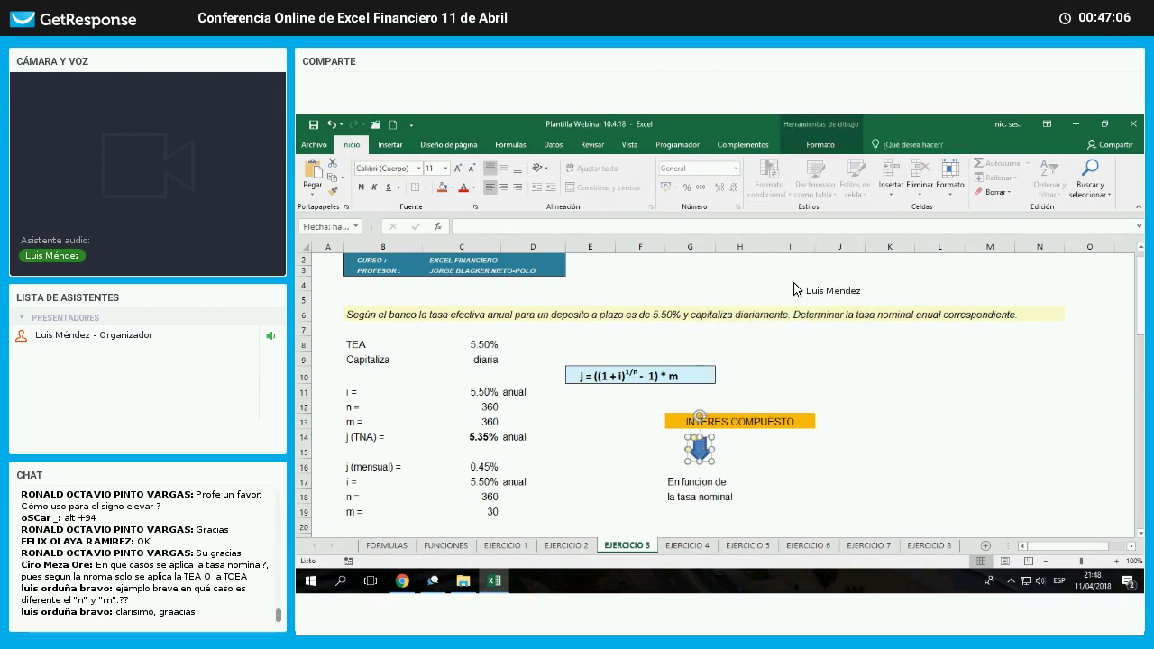
right_click(773, 456)
left_click(792, 242)
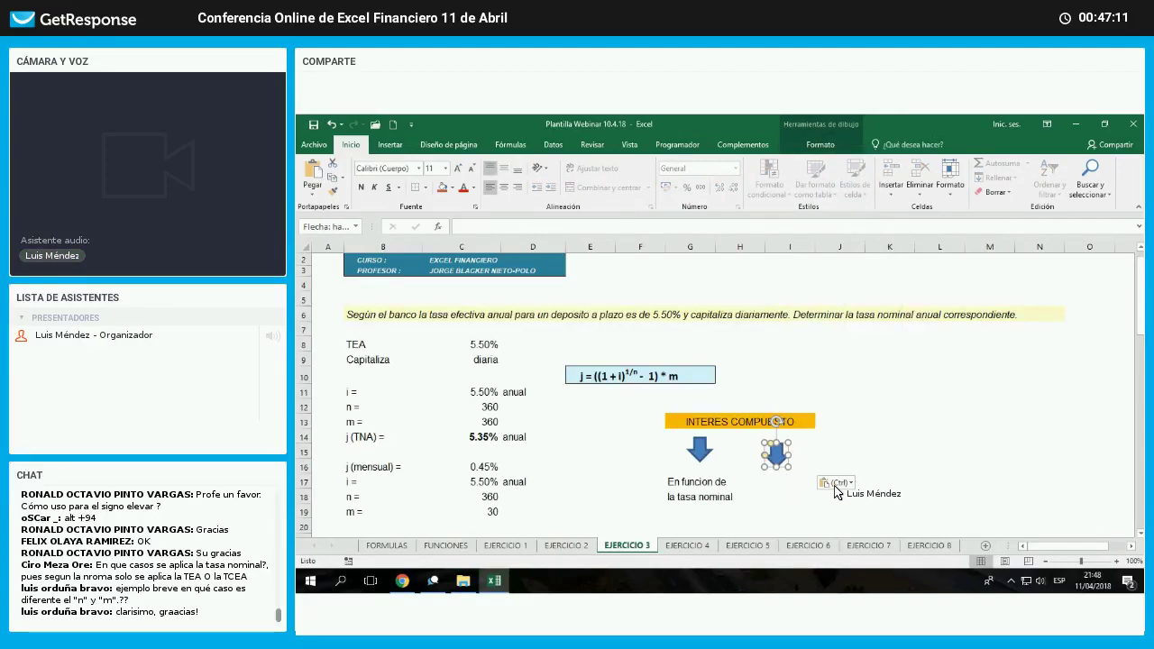
left_click_drag(777, 455, 792, 449)
- Label the second arrow's branch with "En funcion de" in I17 and "la tasa efectiva equivalente" in I18
left_click(790, 481)
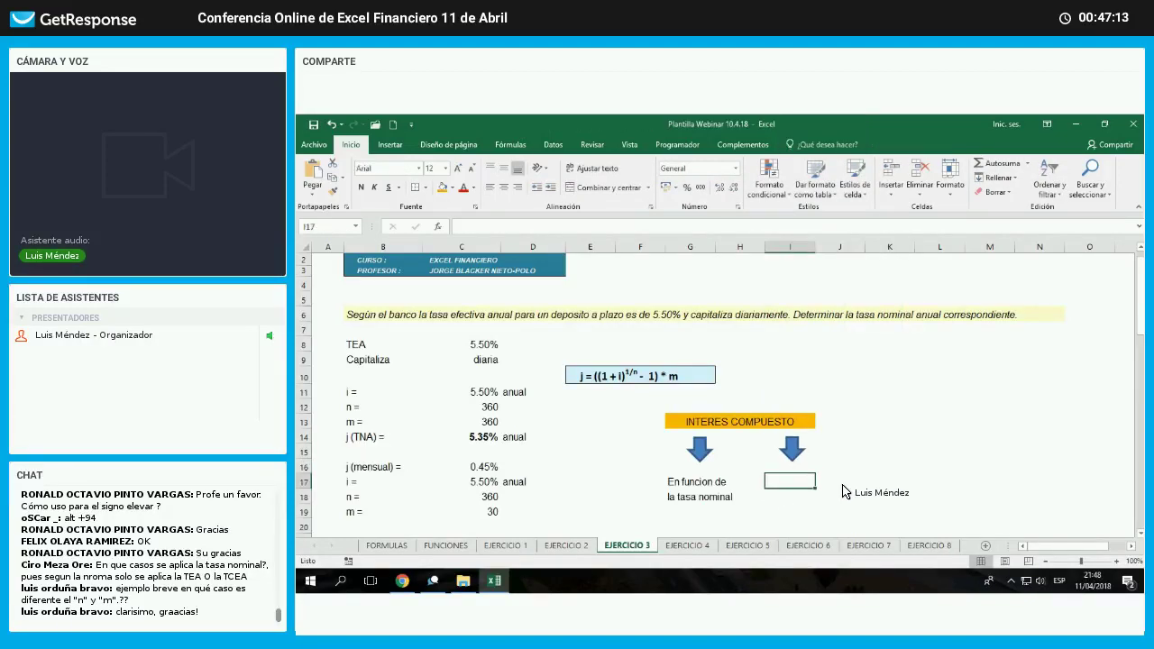
type("En funcion")
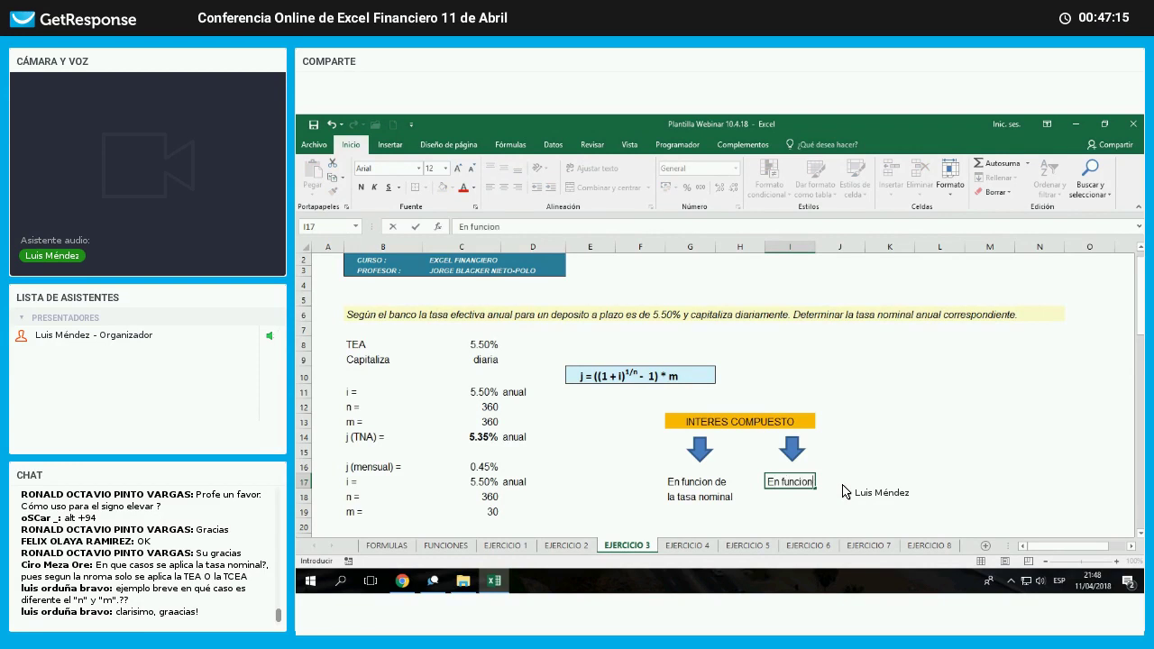
type(" de")
key("Return")
type("la")
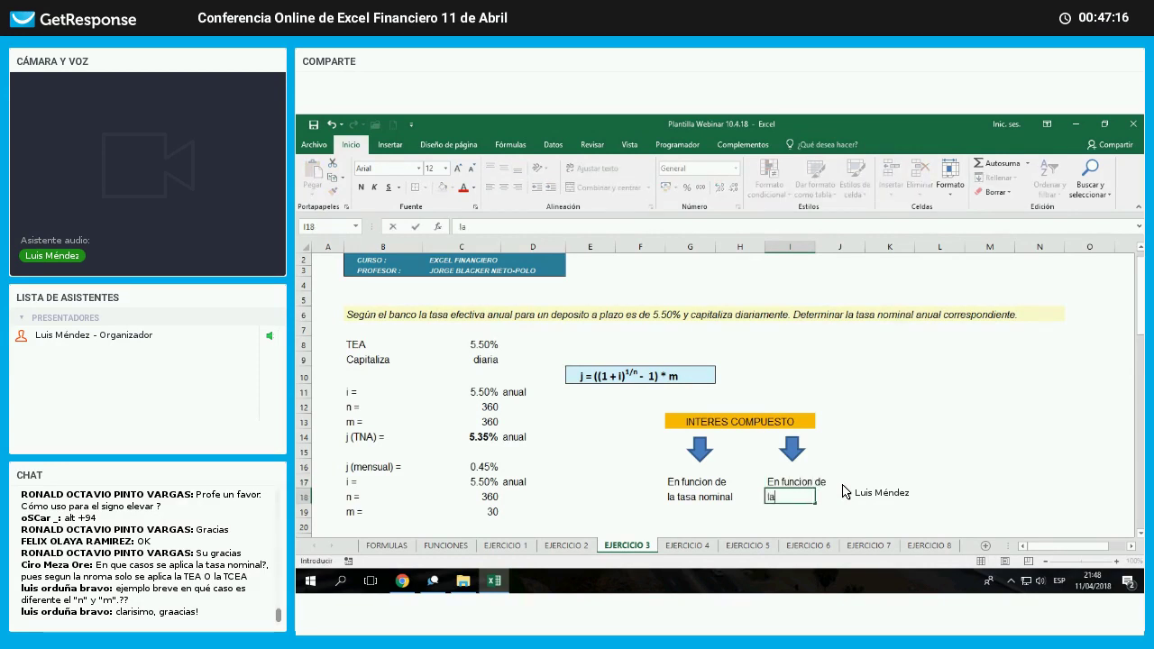
type(" tasa efectiv")
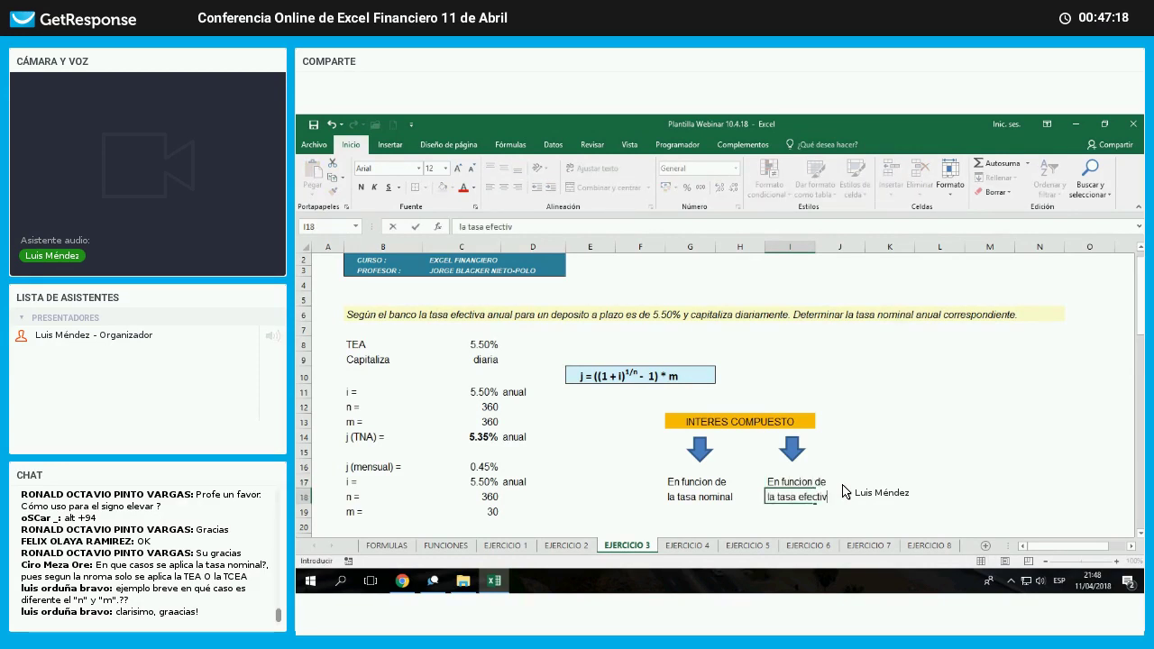
type("a equivalen")
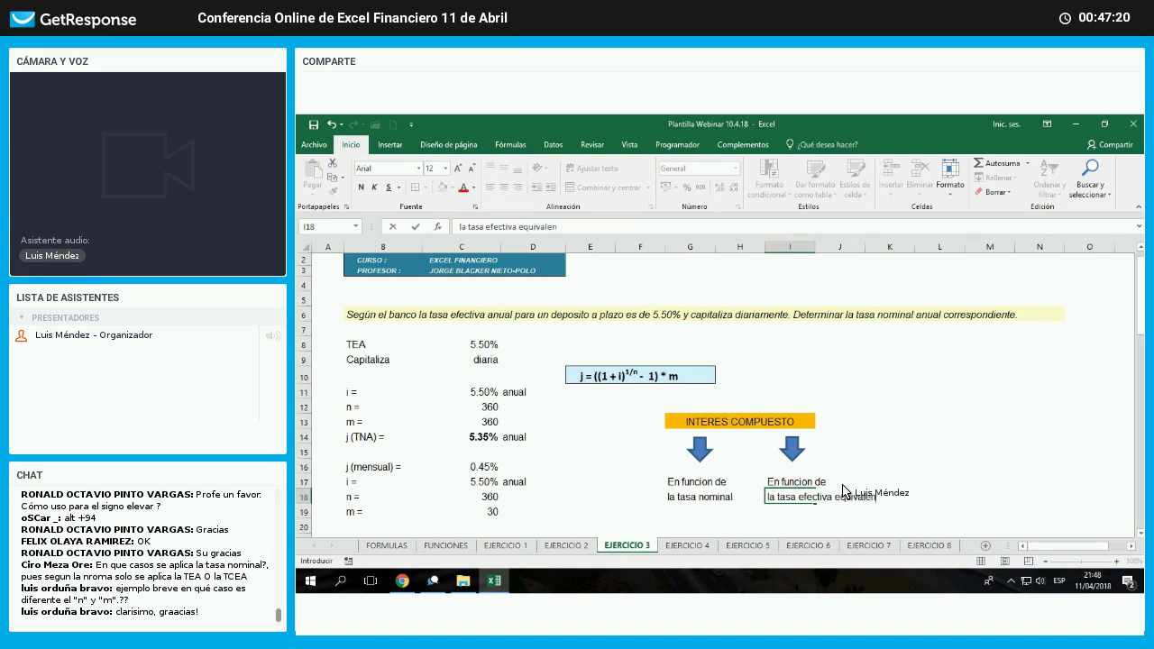
type("te")
key("Return")
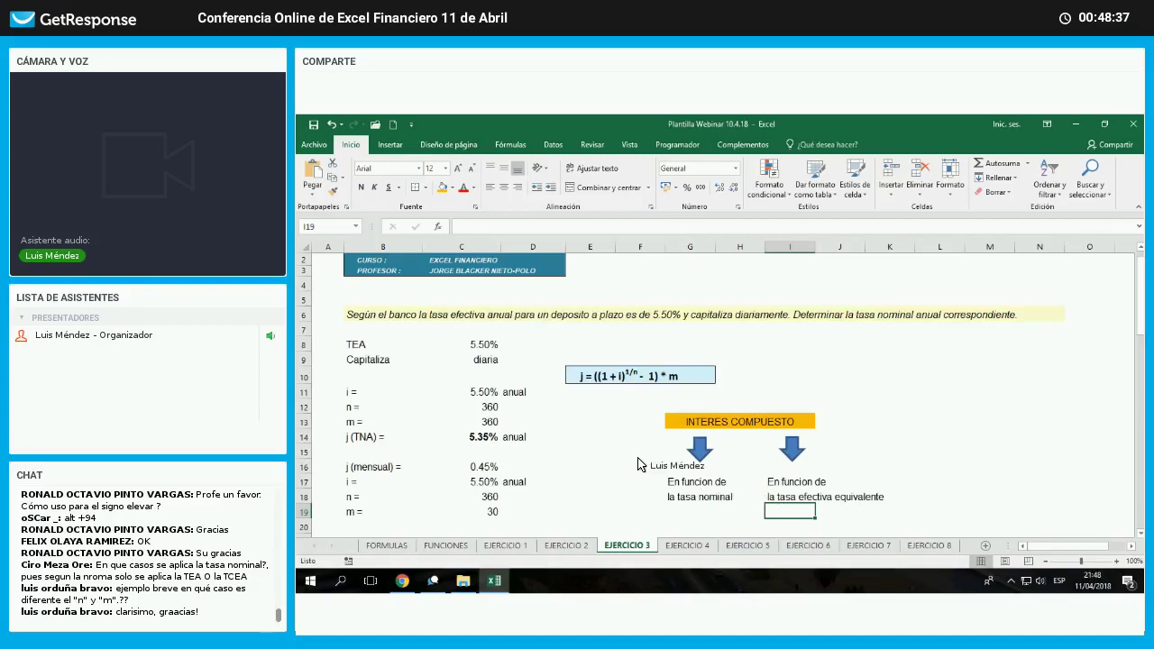
left_click_drag(672, 480, 722, 496)
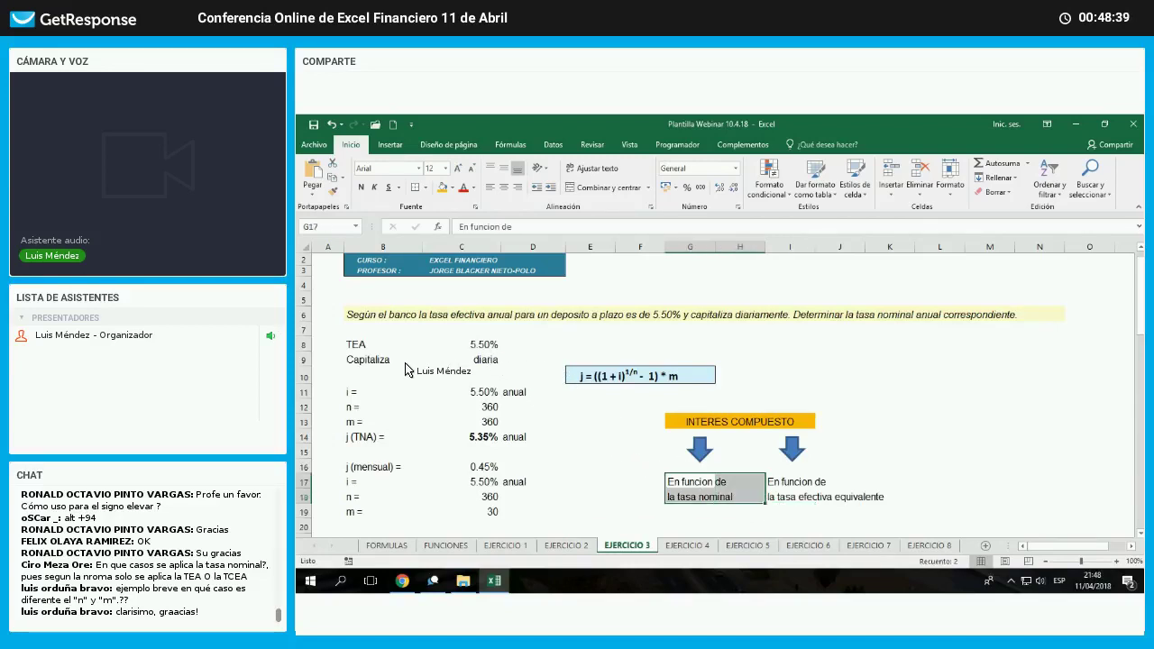
left_click(462, 344)
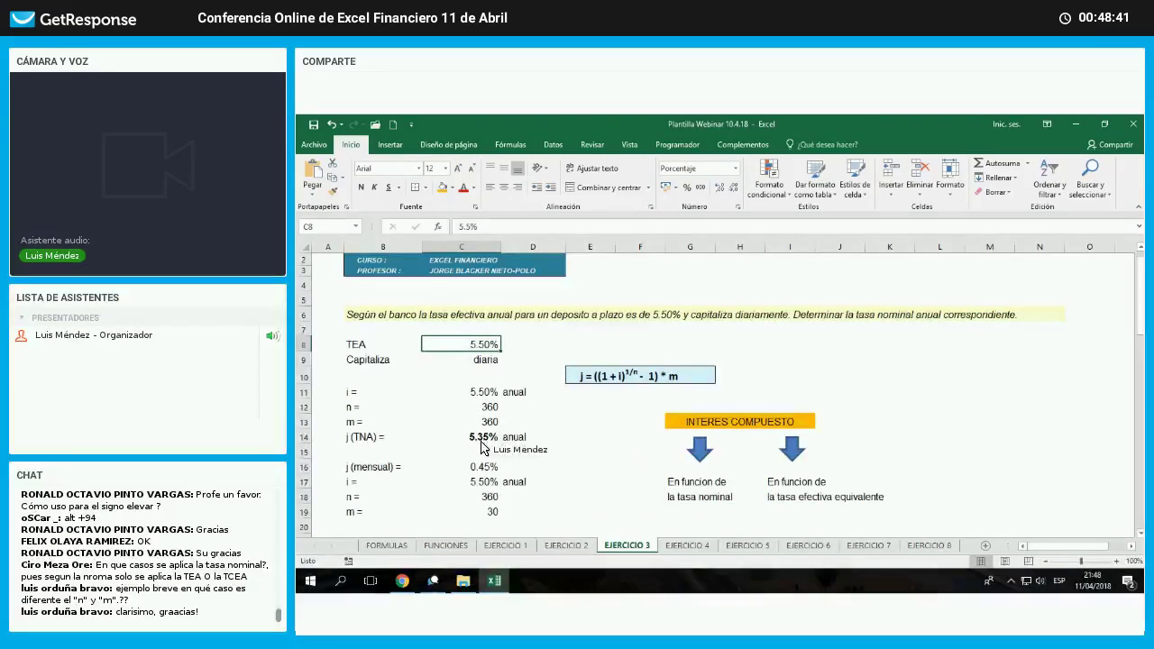
left_click(462, 436)
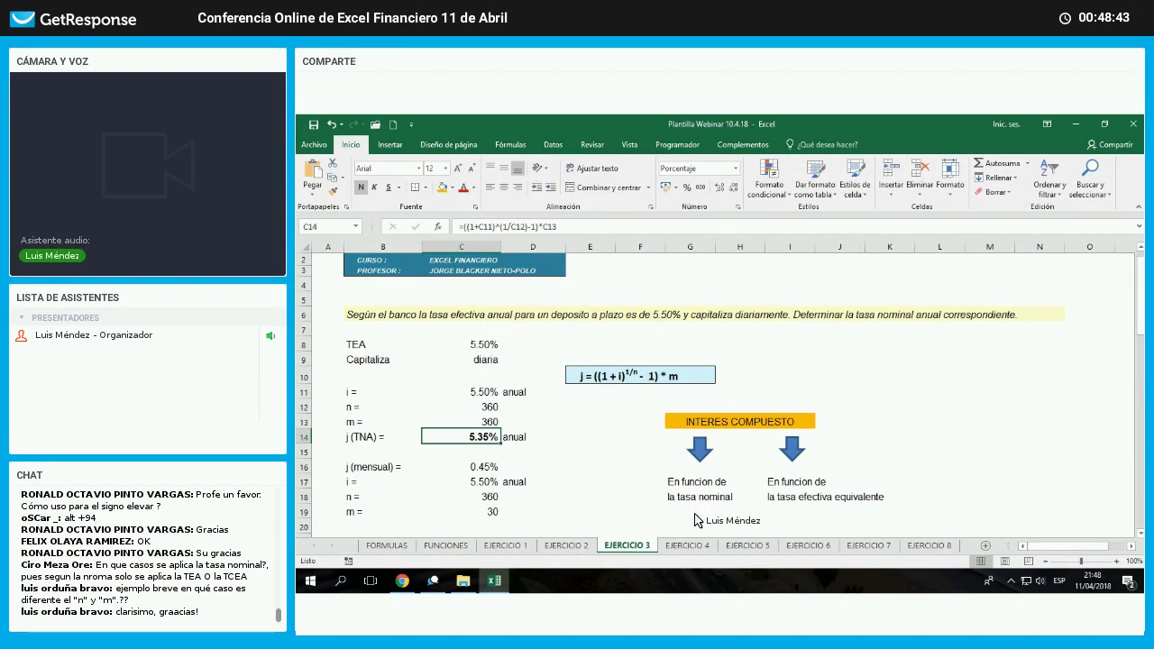
- Review the formula for converting one effective rate to another on the FORMULAS sheet, and return to the EJERCICIO 3 sheet
left_click(739, 313)
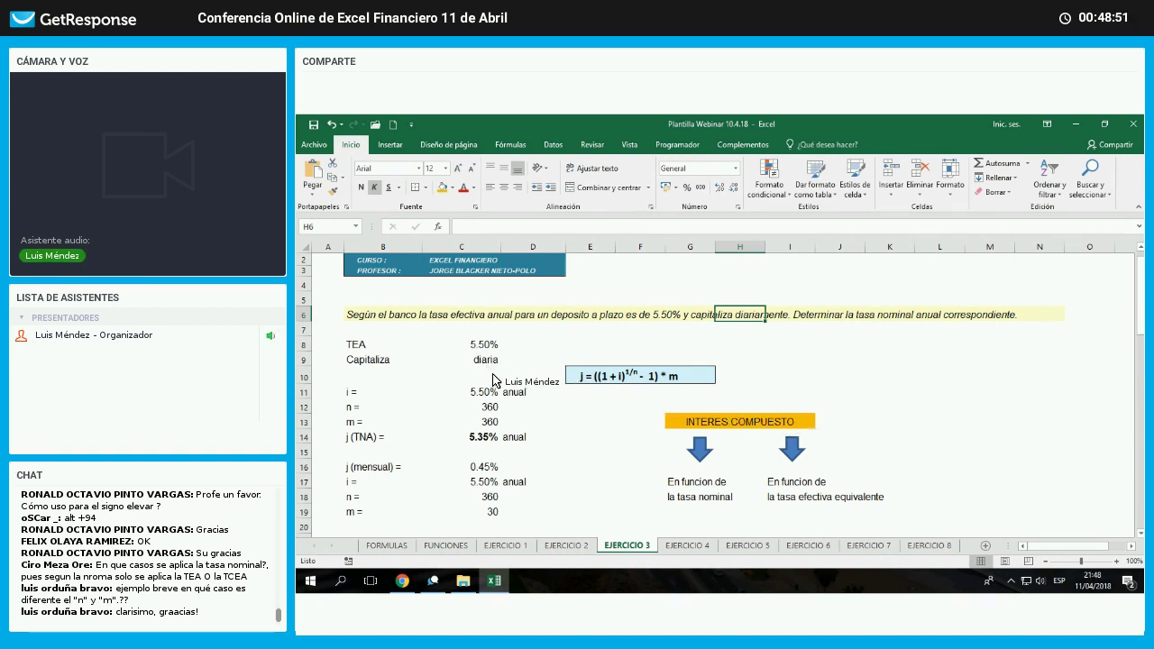
left_click(485, 344)
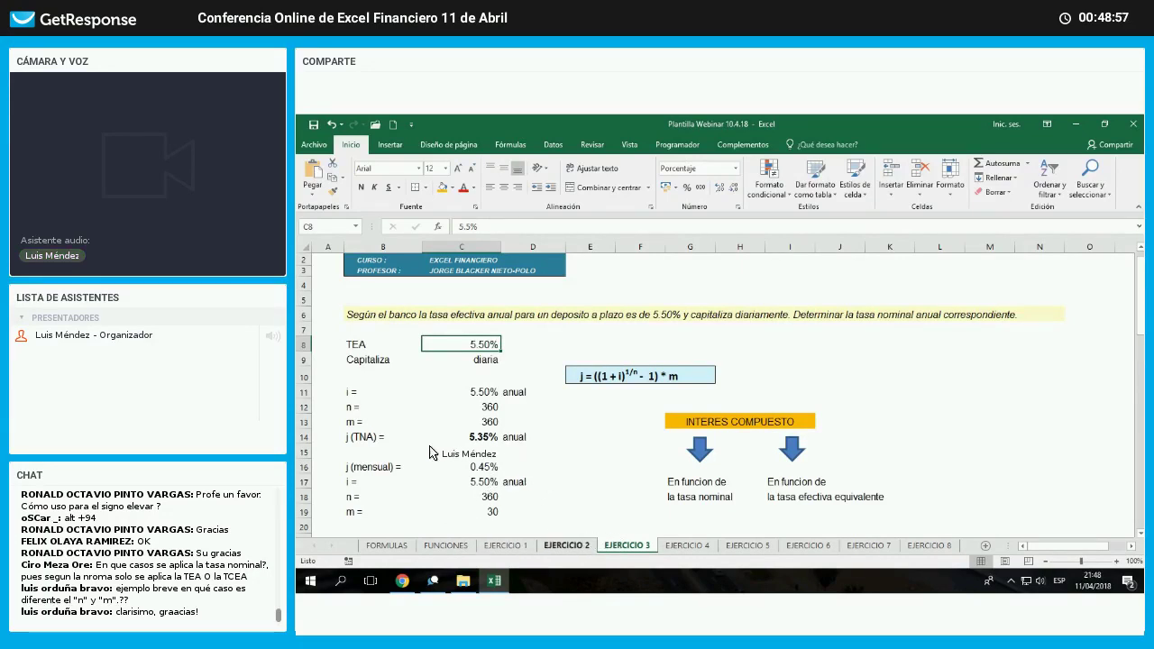
key("ctrl+Page_Up")
key("ctrl+Page_Up")
key("ctrl+Page_Up")
key("ctrl+Page_Up")
left_click_drag(416, 449, 713, 452)
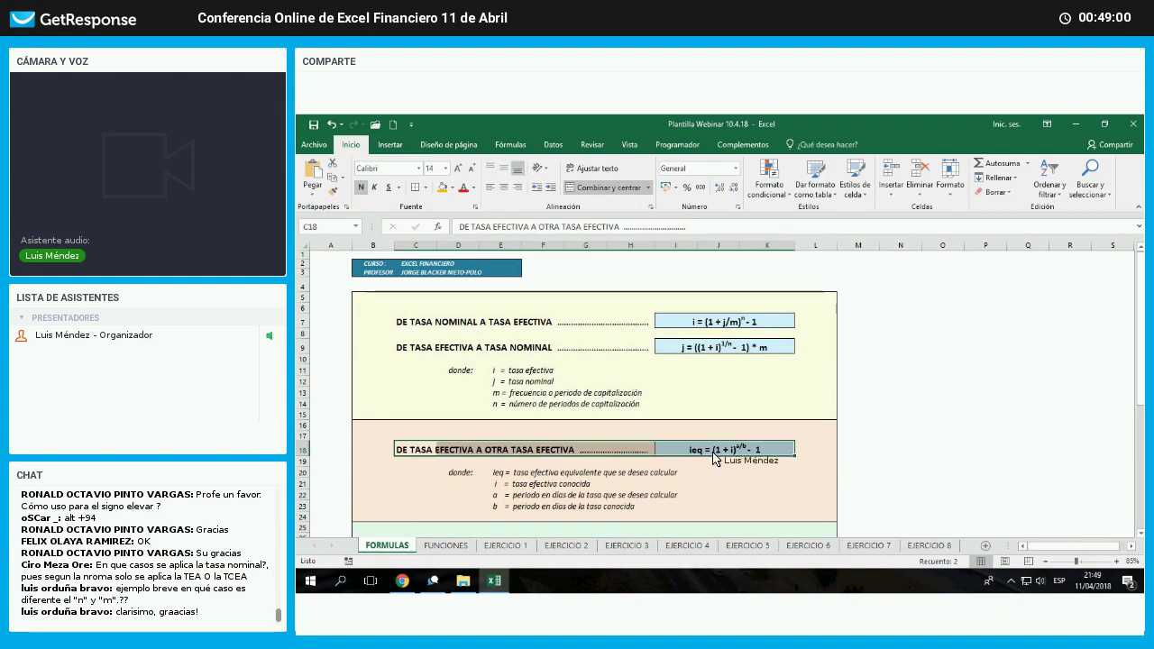
left_click(629, 547)
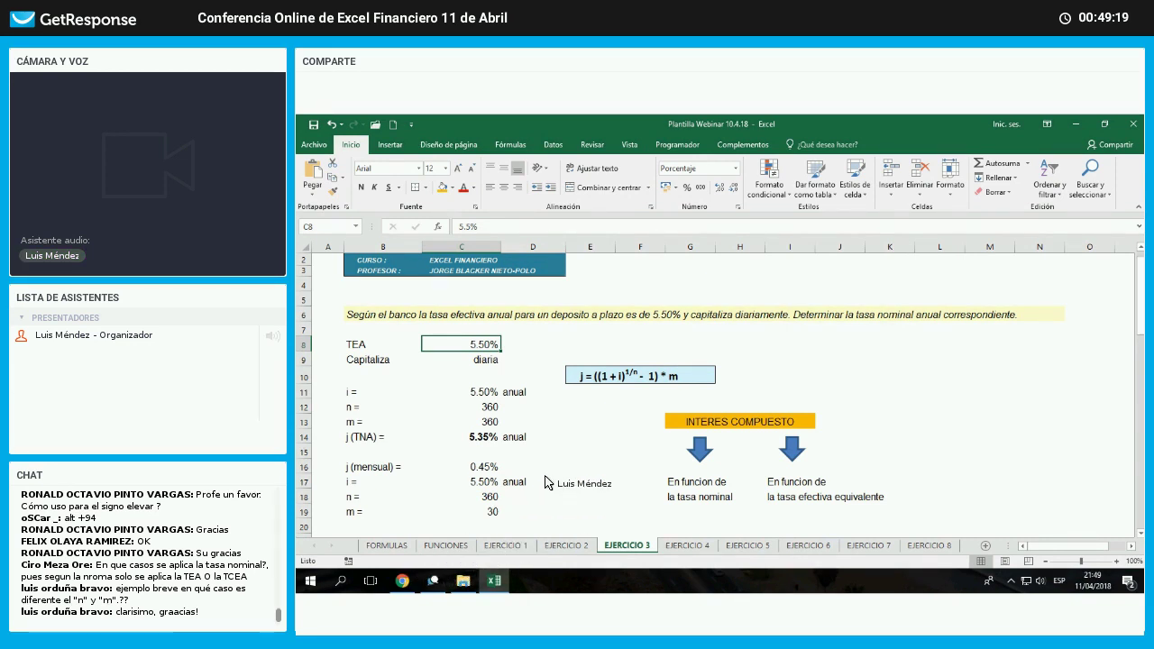
left_click(403, 580)
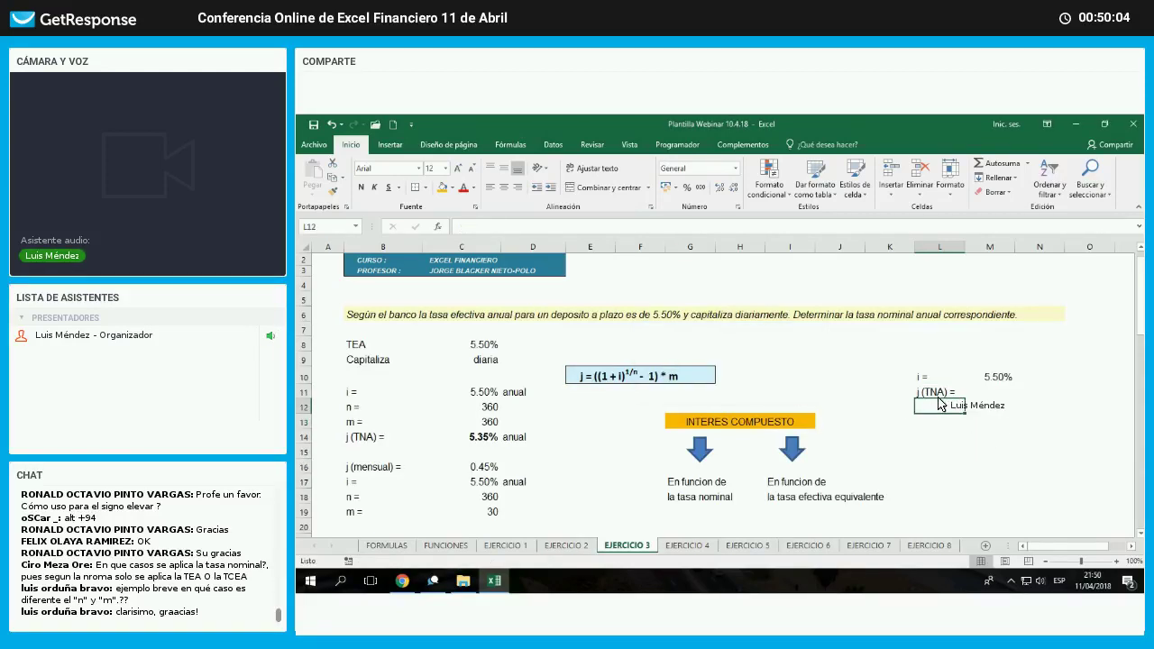
- Move the "j (TNA) =" label from L11 to L12 and enter "Capitaliz" in L11
left_click(934, 395)
left_click_drag(950, 398, 951, 400)
key("Up")
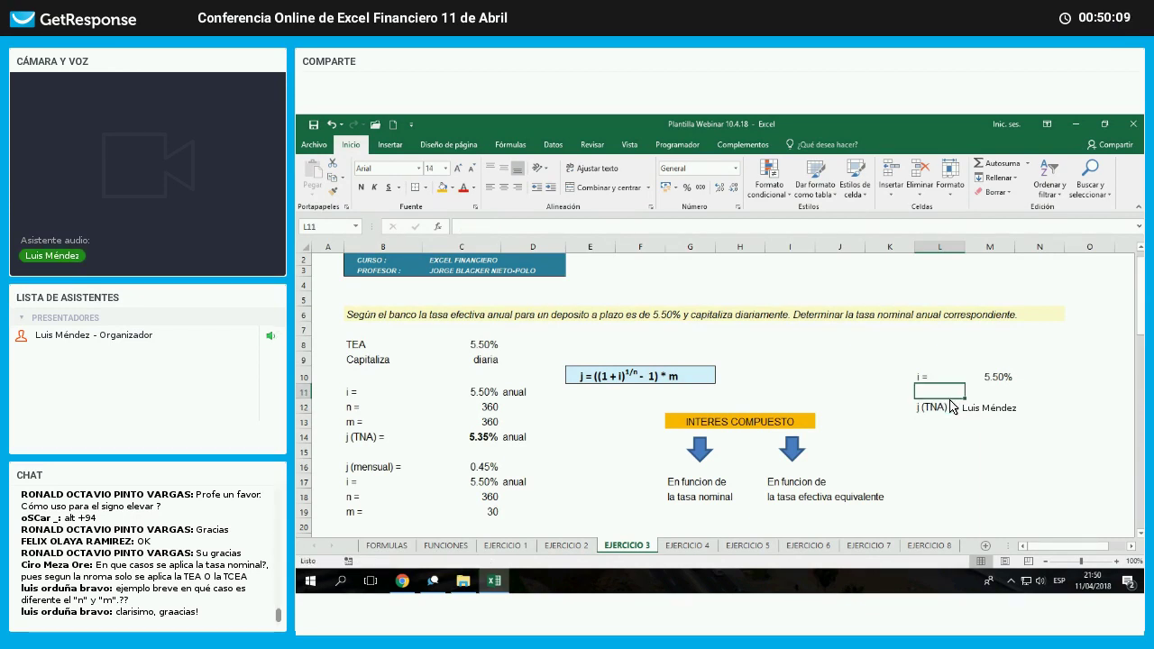
type("Capital")
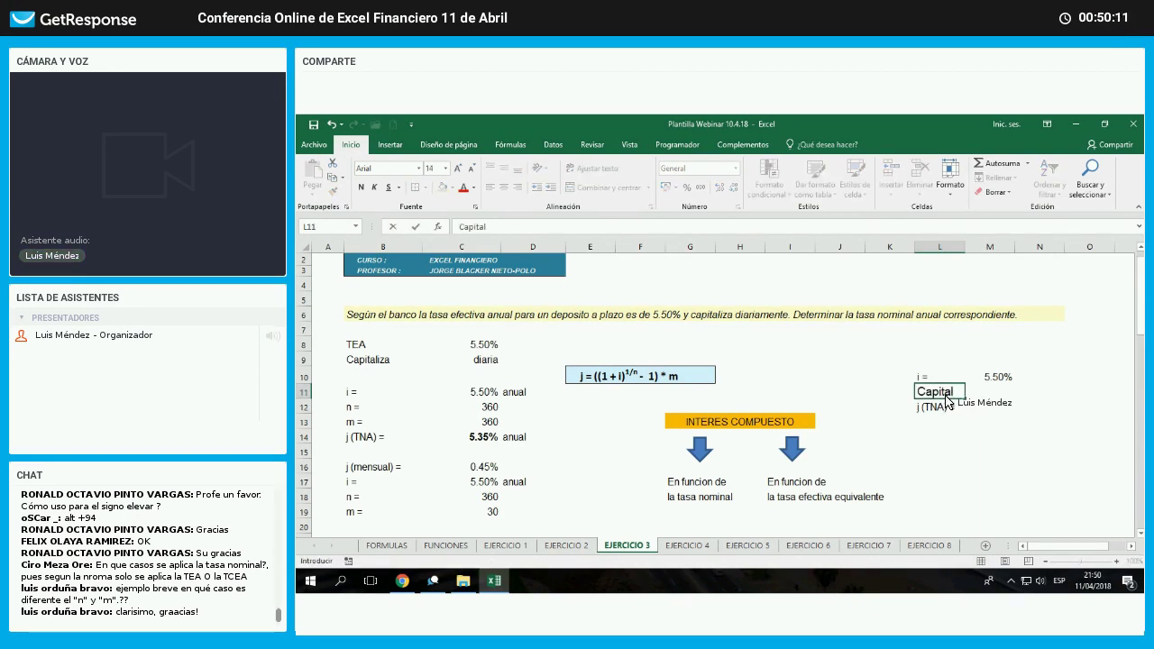
type("iz")
key("Return")
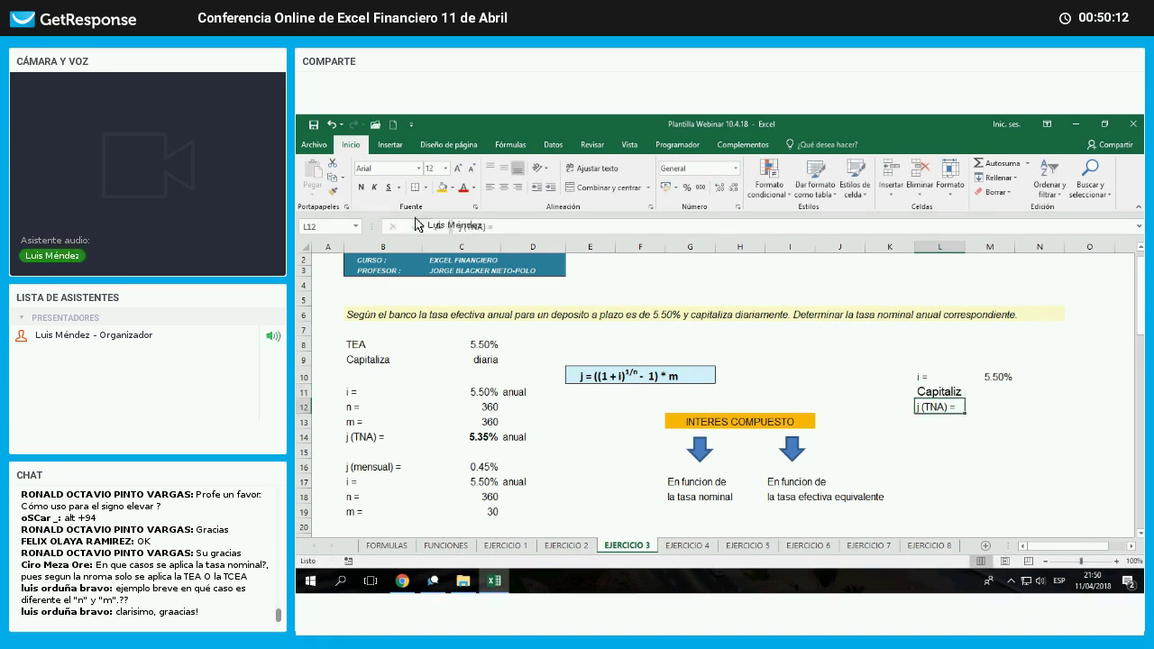
- Apply the formatting of the "i =" cell L10 to the "Capitaliz" label in L11
left_click(938, 377)
left_click(333, 192)
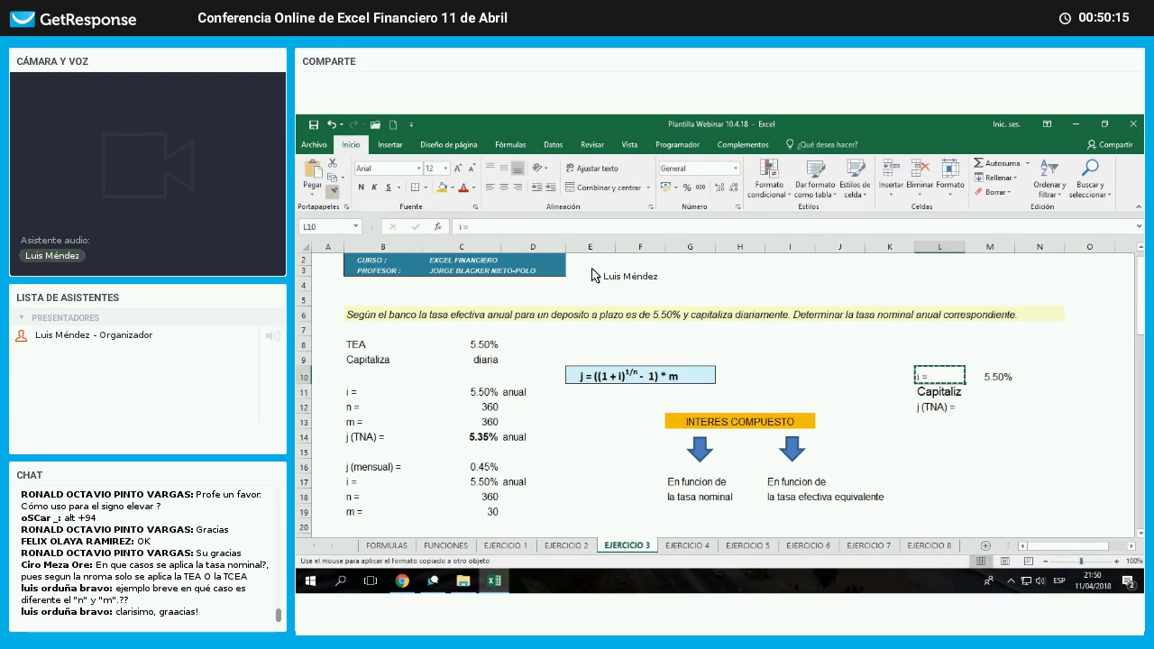
left_click(936, 406)
left_click(926, 380)
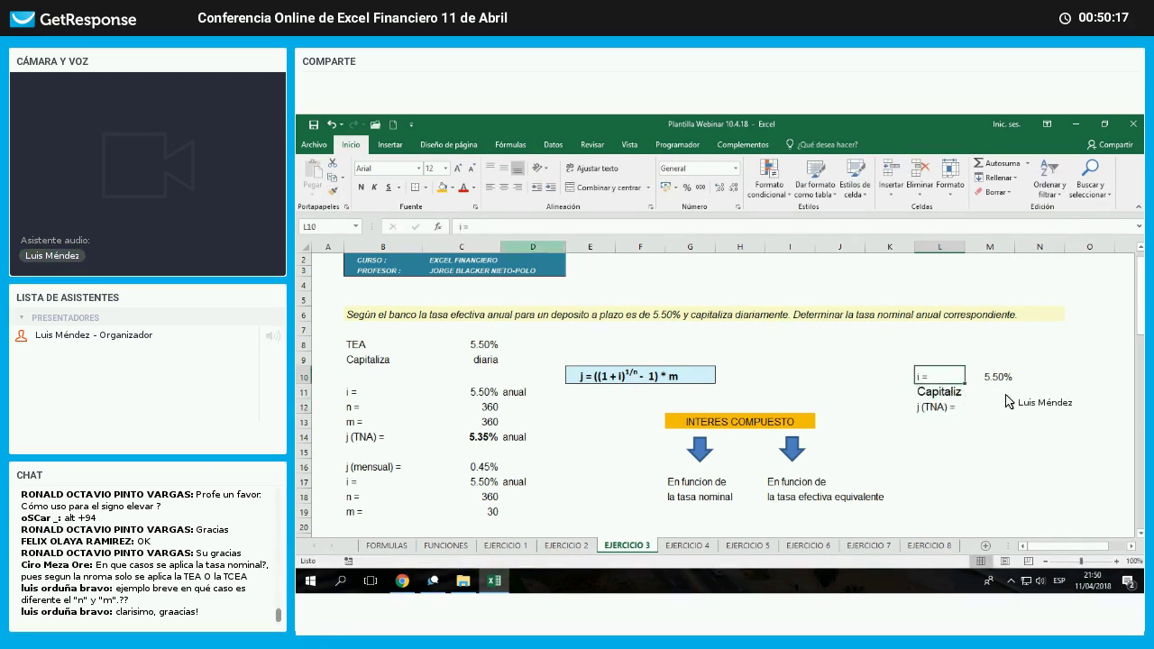
- Enter "diaria" in M11 as the capitalization period
key("Down")
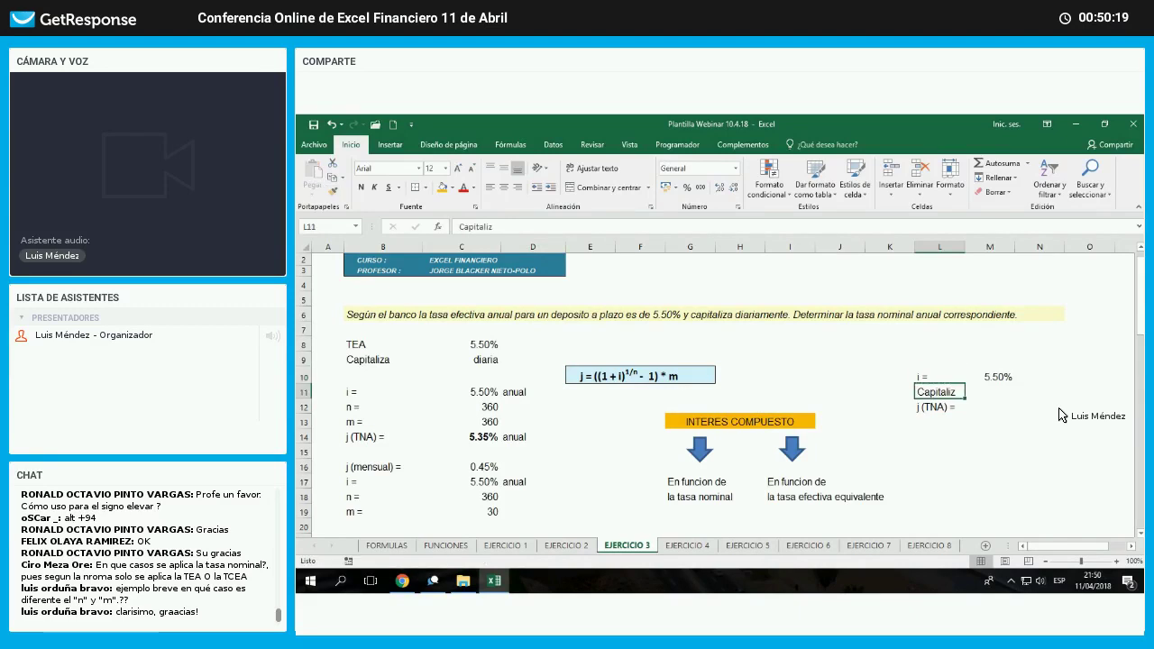
key("Right")
type("diaria")
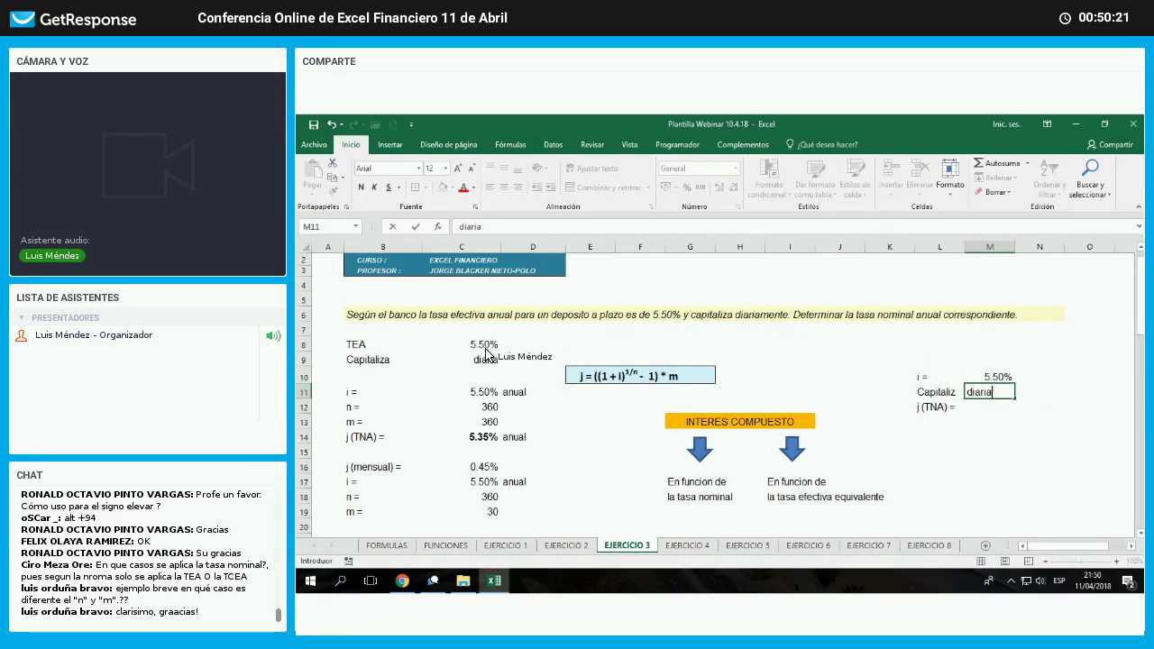
key("Return")
left_click(983, 394)
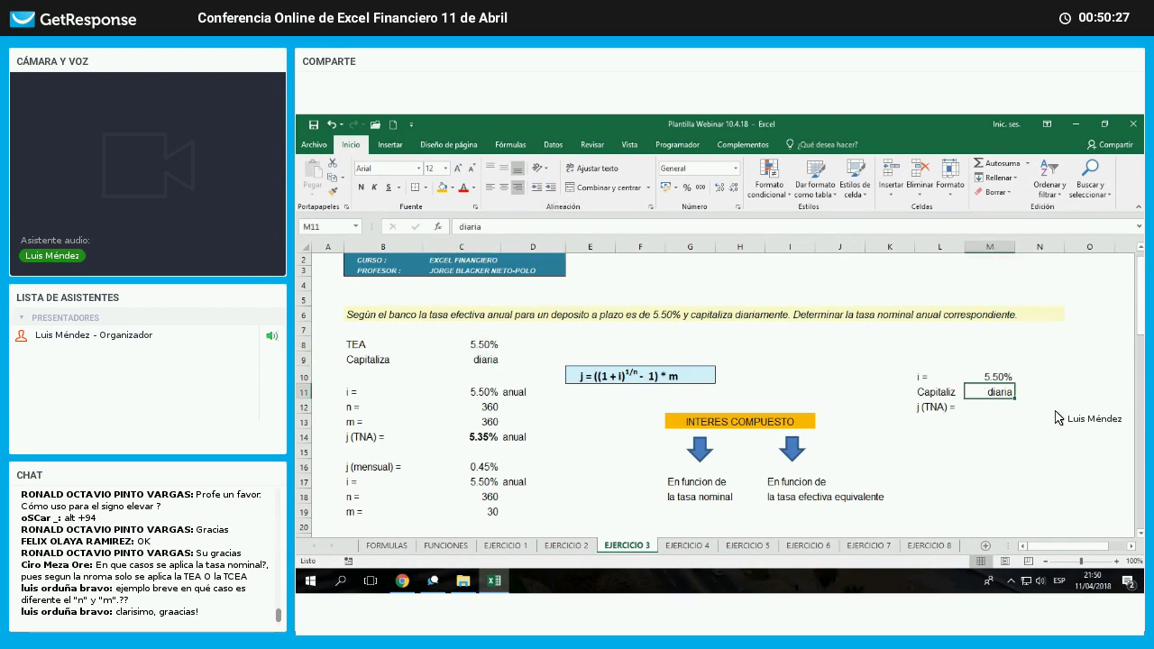
- Copy the TASA.NOMINAL label from C10 of the FUNCIONES sheet into N12 of the EJERCICIO 3 sheet
left_click(941, 407)
left_click(1039, 408)
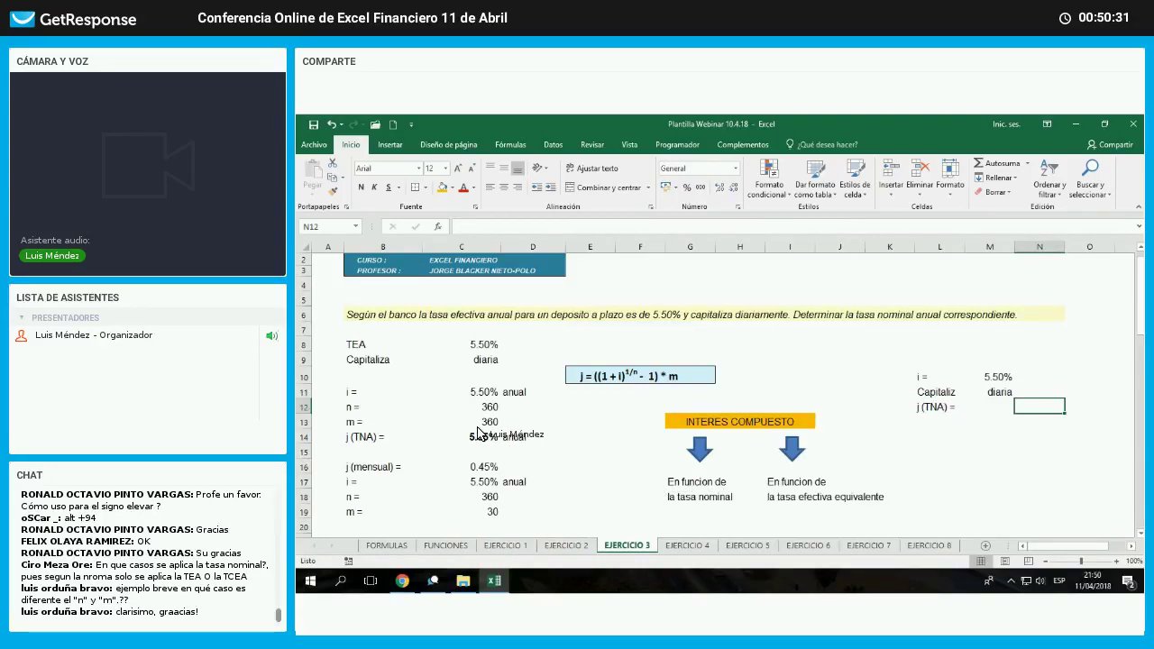
left_click(446, 545)
left_click(459, 425)
right_click(476, 428)
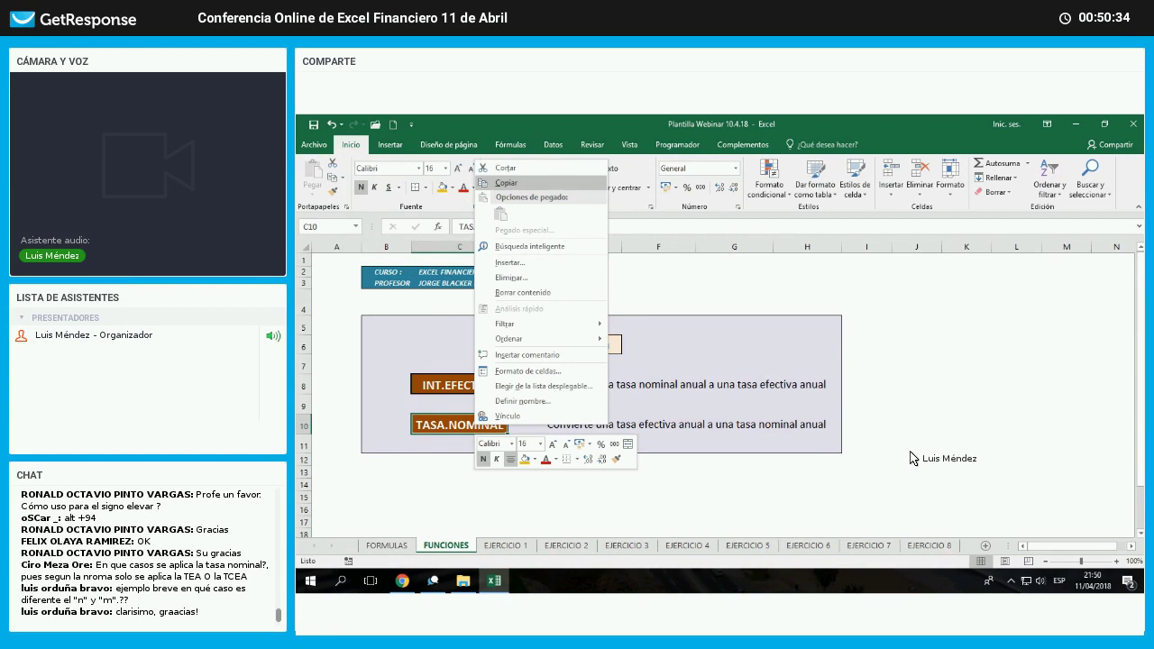
left_click(507, 183)
left_click(626, 545)
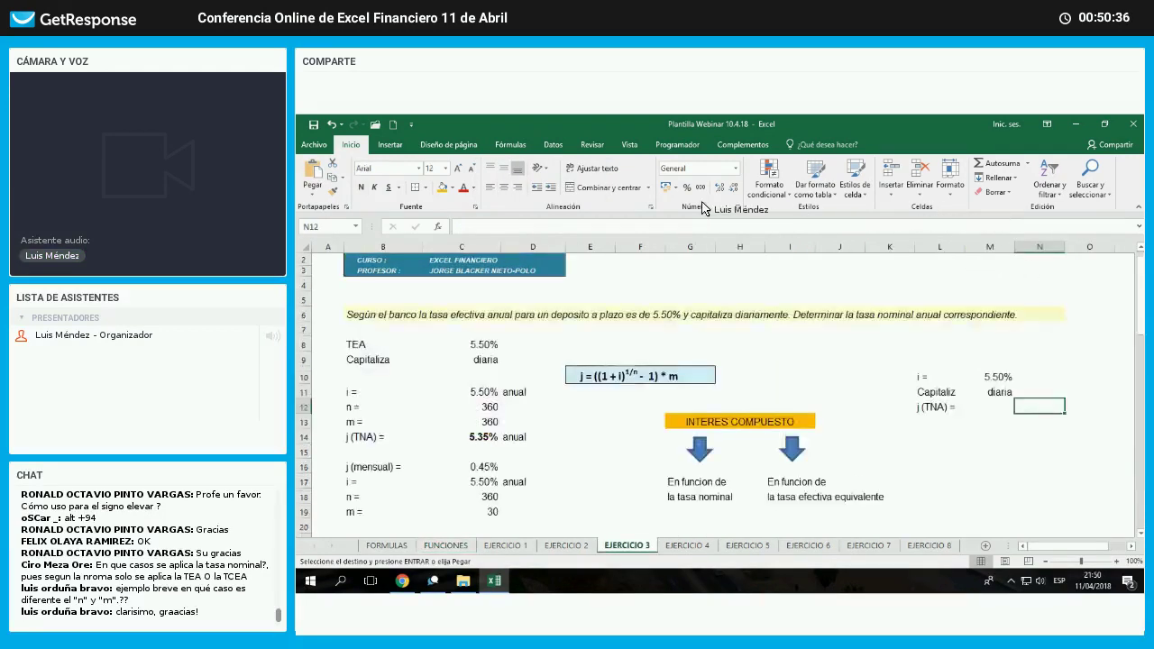
type("TASA.NOMINAL")
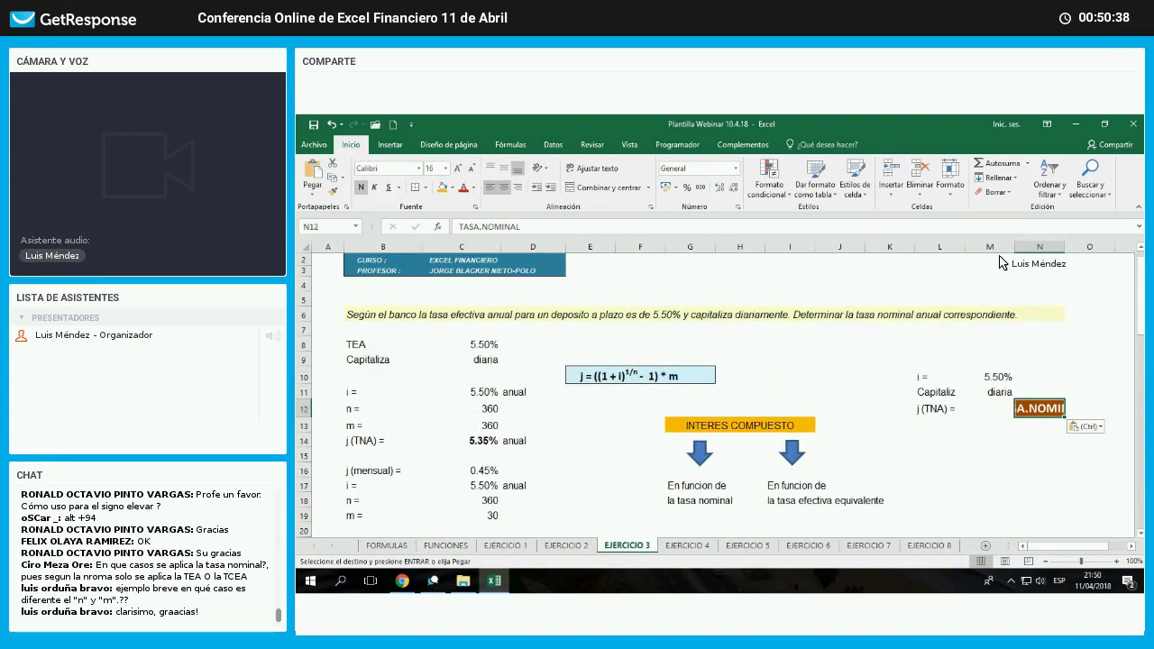
- Reduce the font of the TASA.NOMINAL label in N12 by two sizes and widen column N to fit the label
left_click(471, 168)
left_click(471, 169)
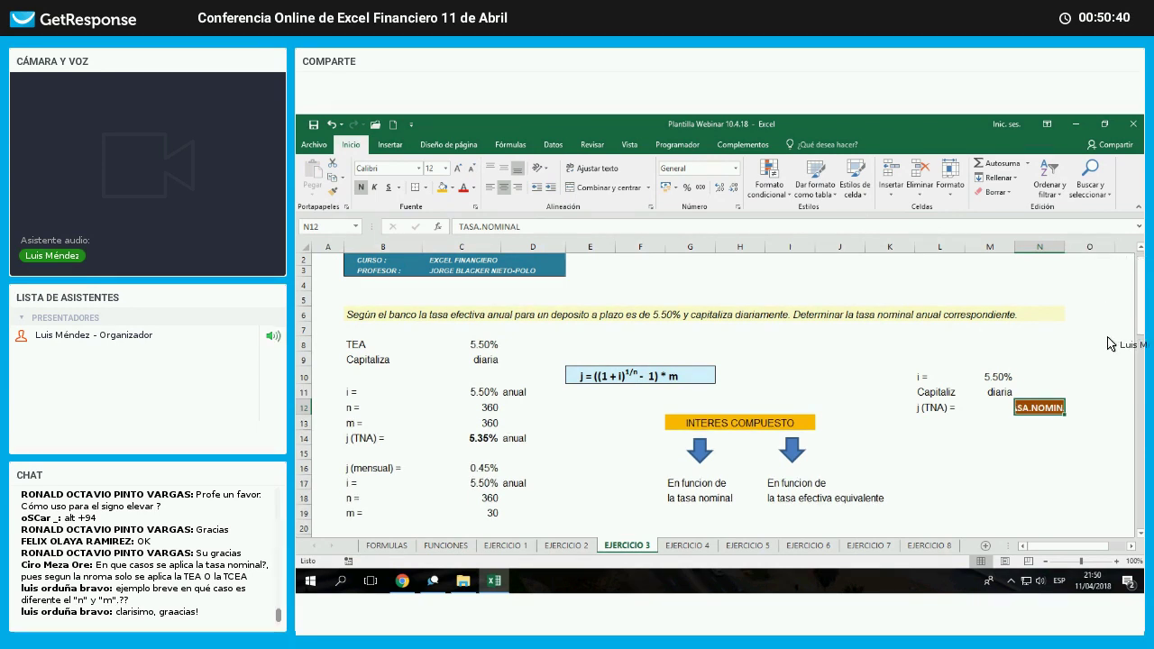
left_click_drag(1065, 246, 1088, 247)
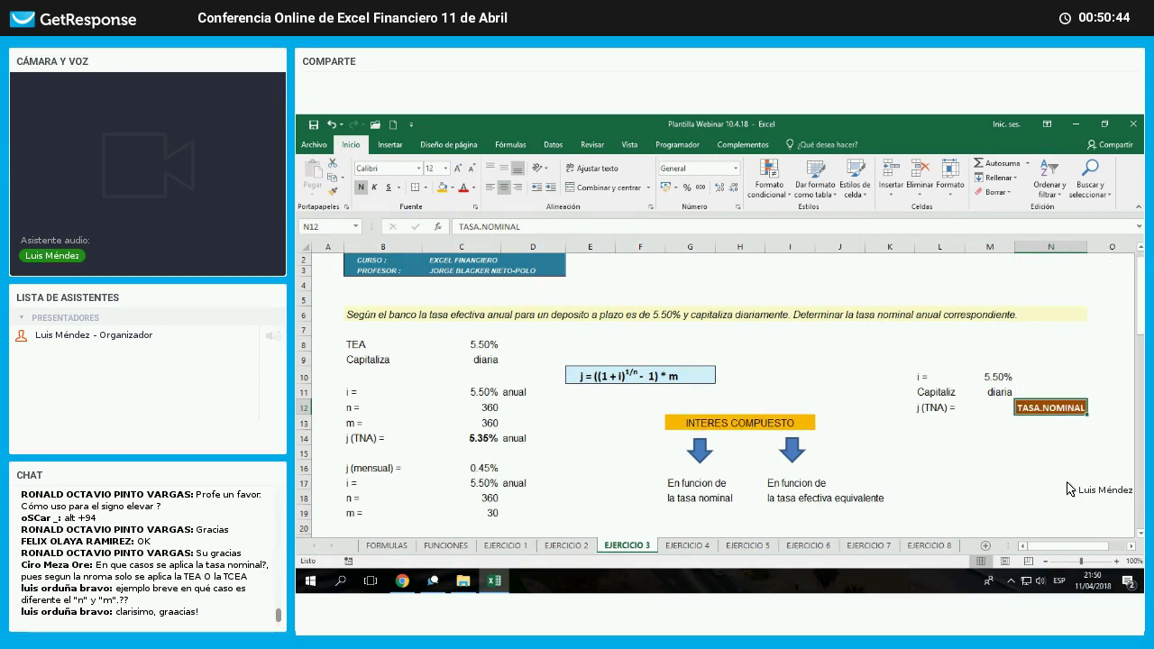
- Check the Menú Financiera on the FUNCIONES sheet, and insert the TASA.NOMINAL function from the Financiera category in M12 of EJERCICIO 3
key("Left")
key("Left")
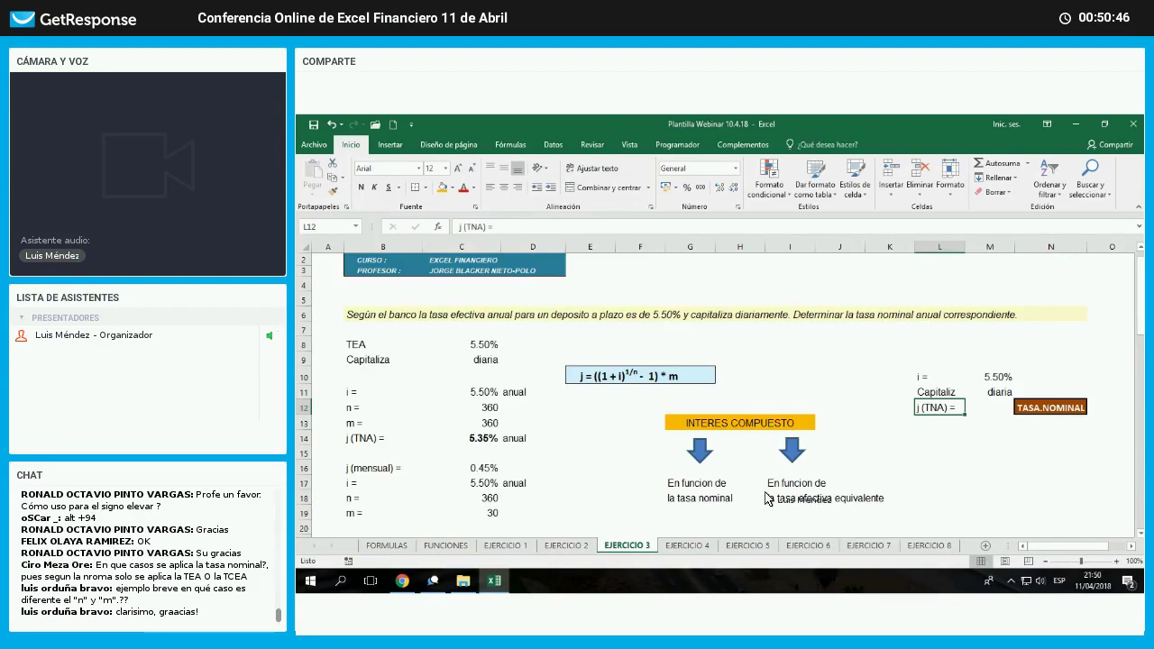
left_click(455, 546)
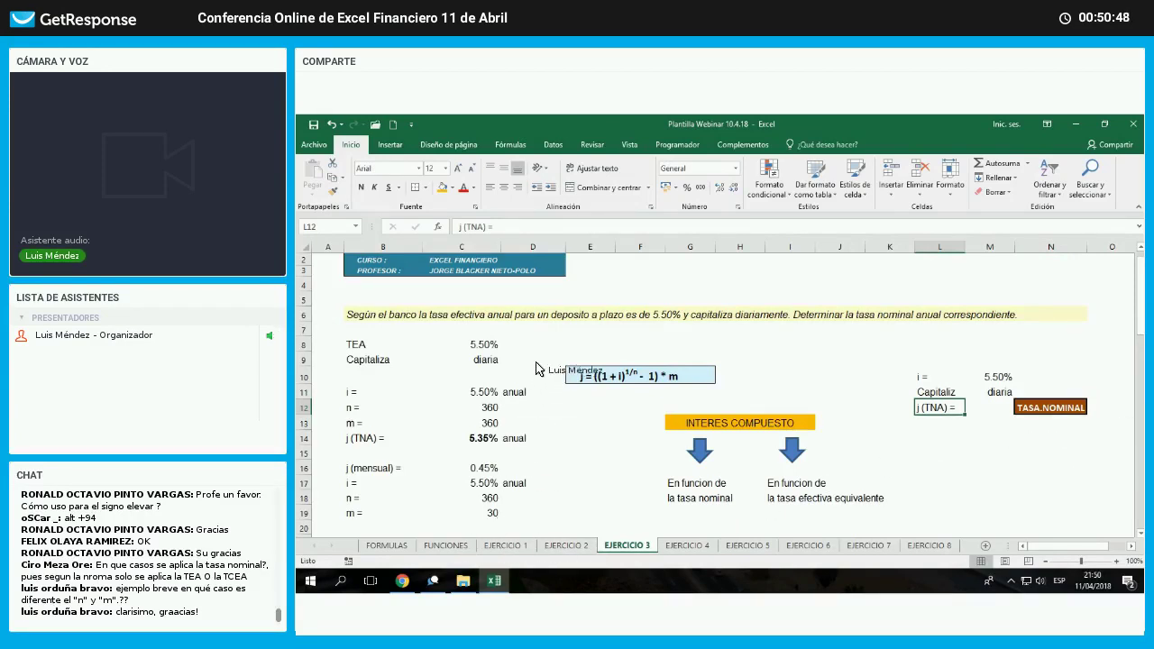
left_click(569, 351)
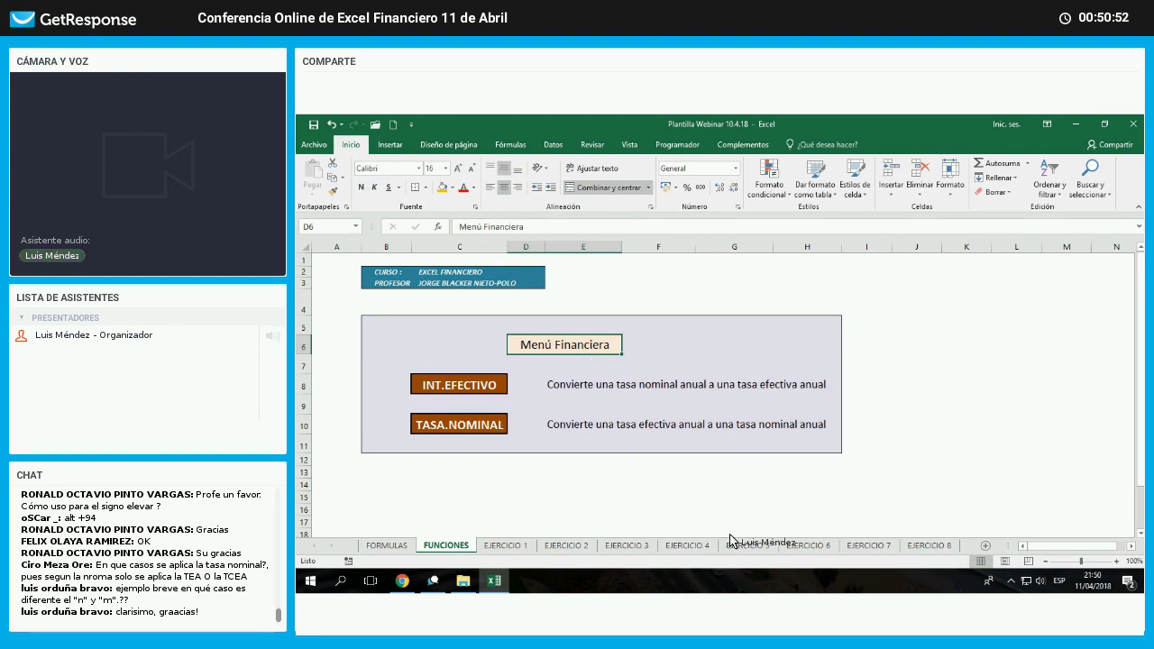
left_click(439, 230)
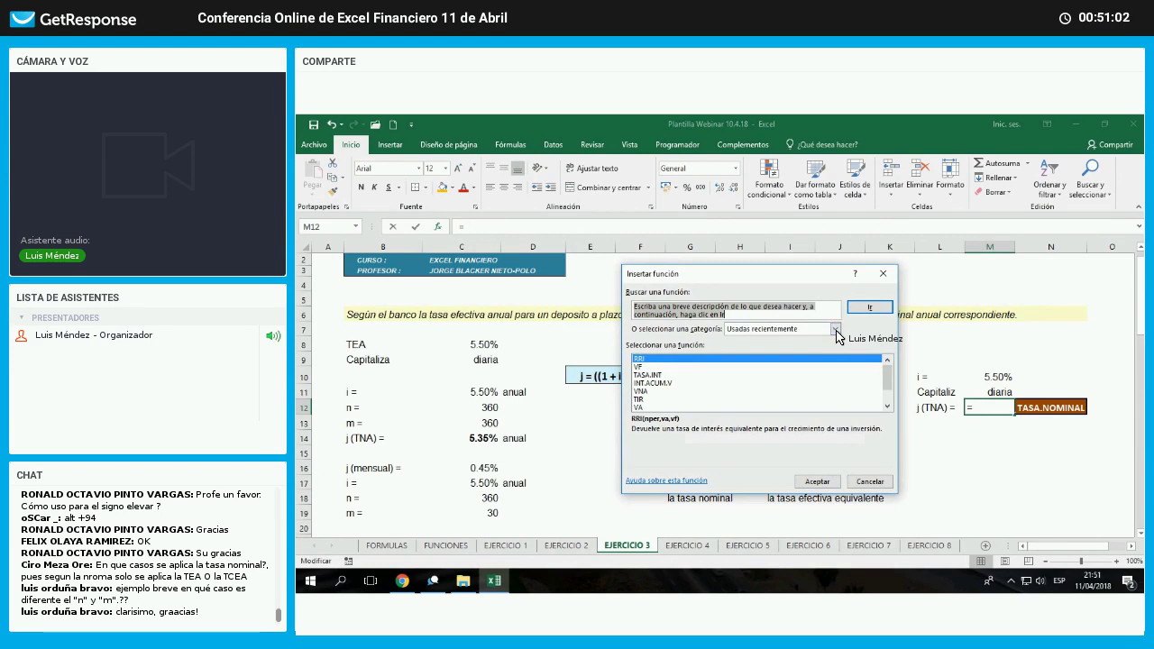
left_click(836, 330)
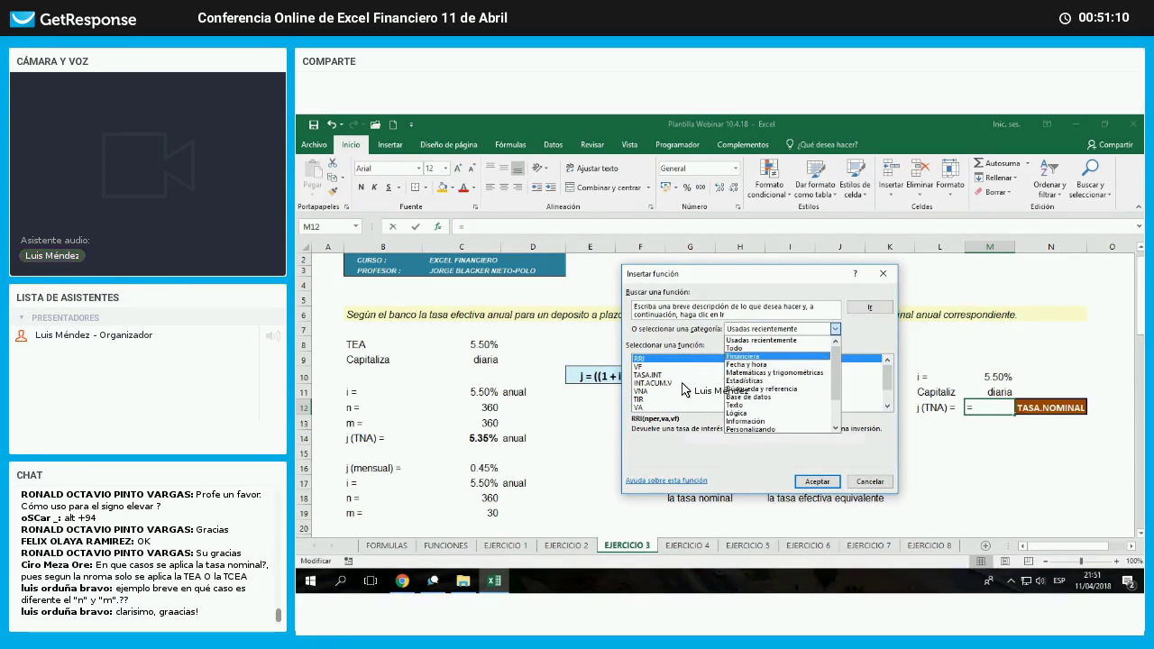
key("Return")
scroll(681, 390, "down", 5)
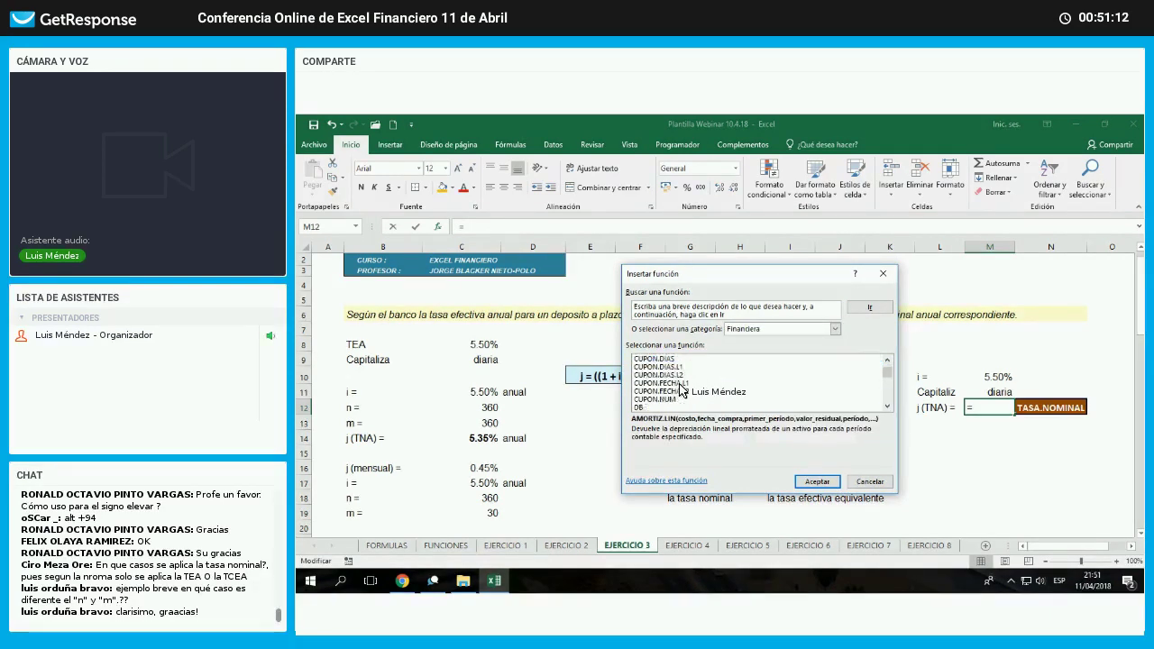
scroll(681, 397, "down", 6)
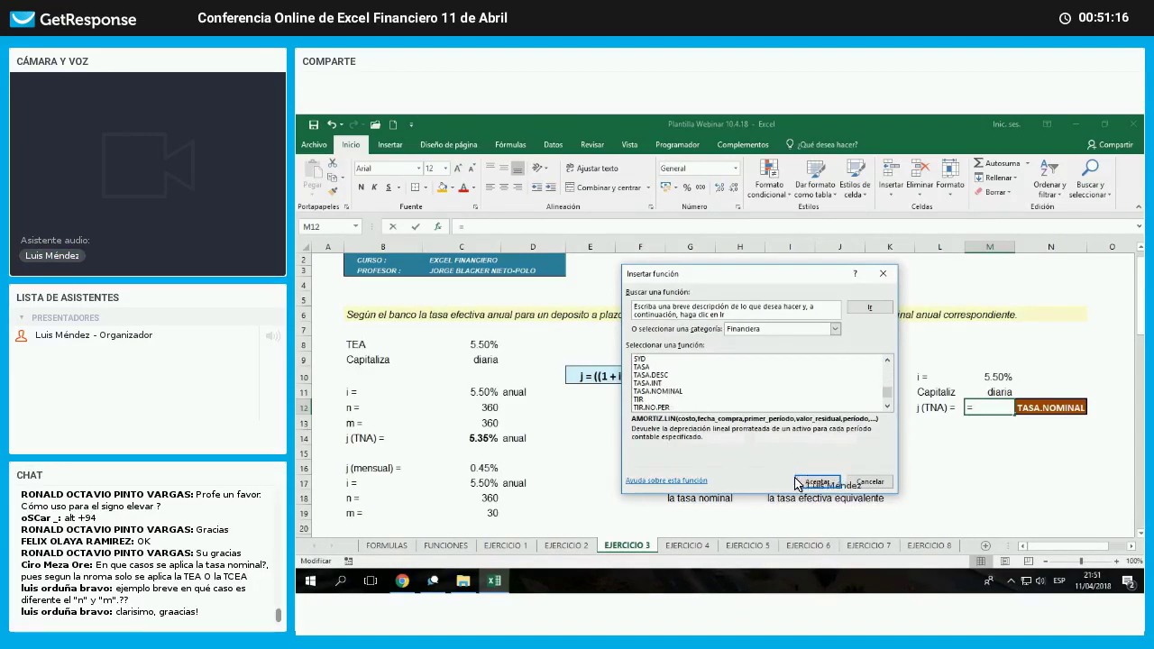
left_click(797, 392)
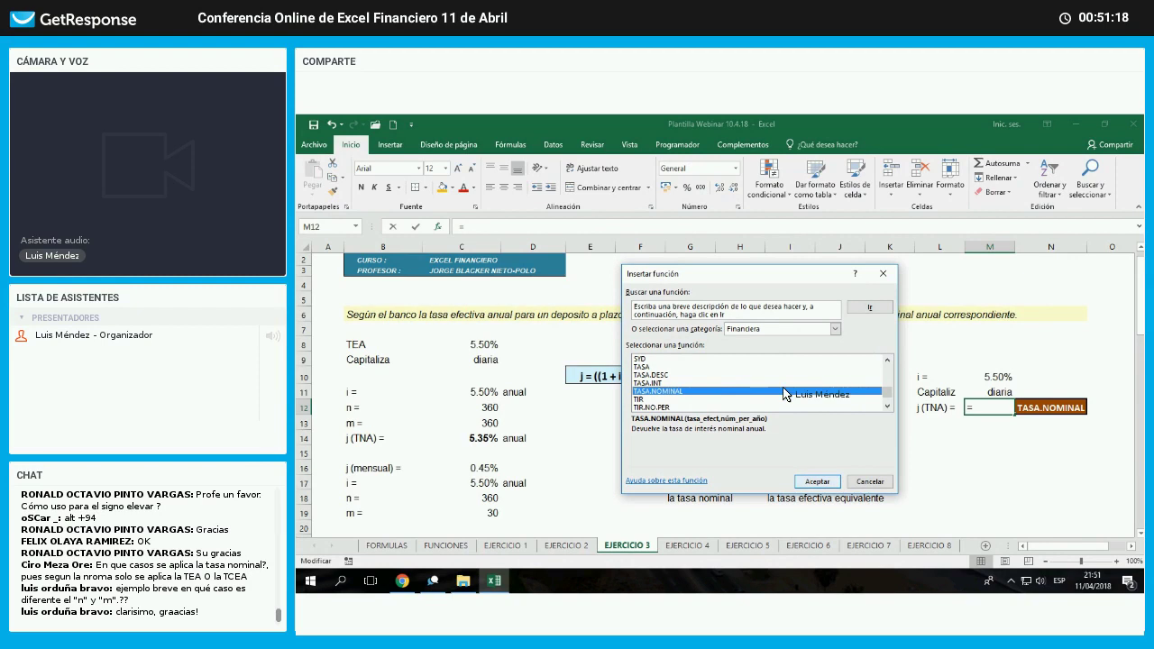
left_click(817, 481)
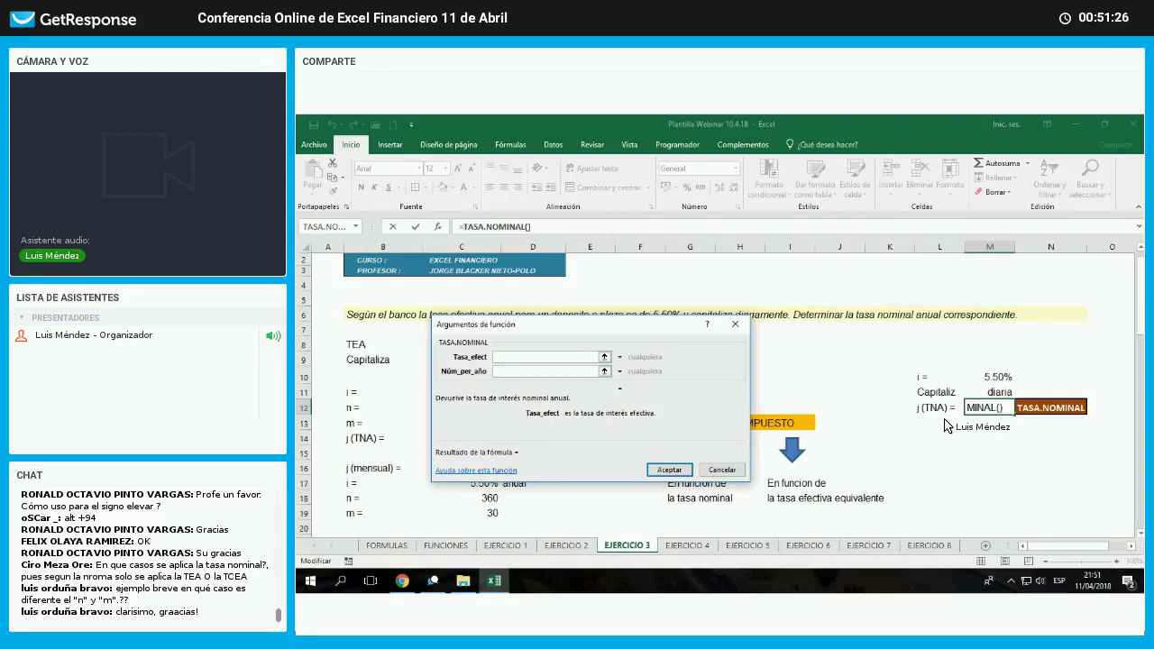
- Complete TASA.NOMINAL with Tasa_efect M10 and Núm_per_año 360, and format the result in M12 as a bold percentage with two decimals
left_click_drag(610, 334, 668, 354)
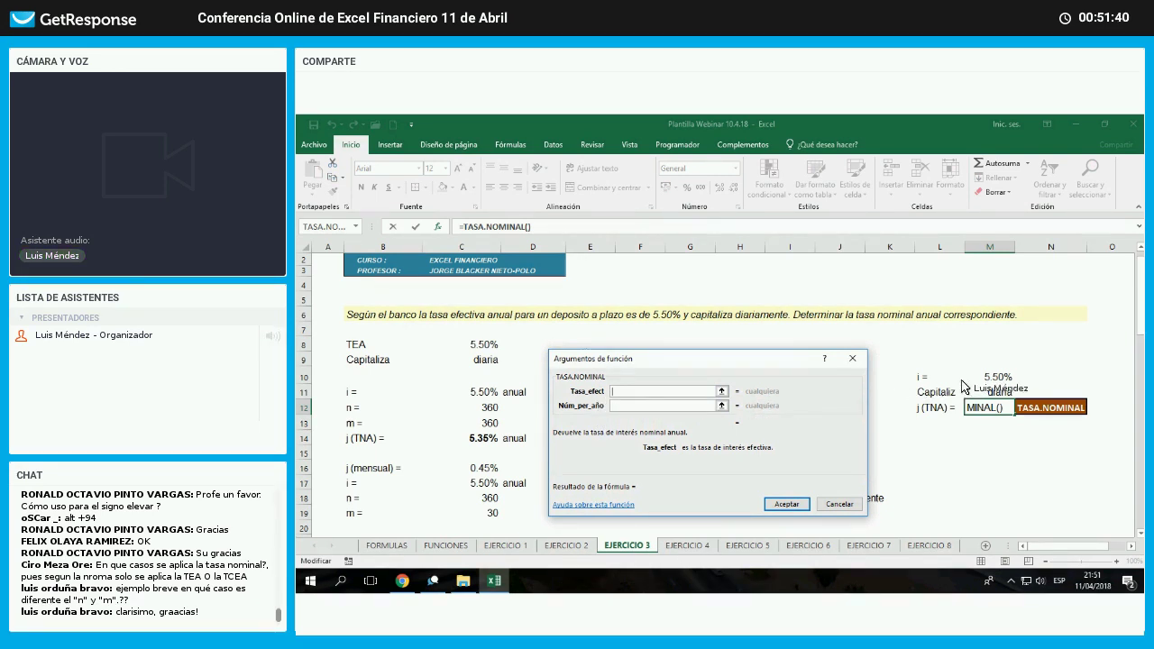
type("M10")
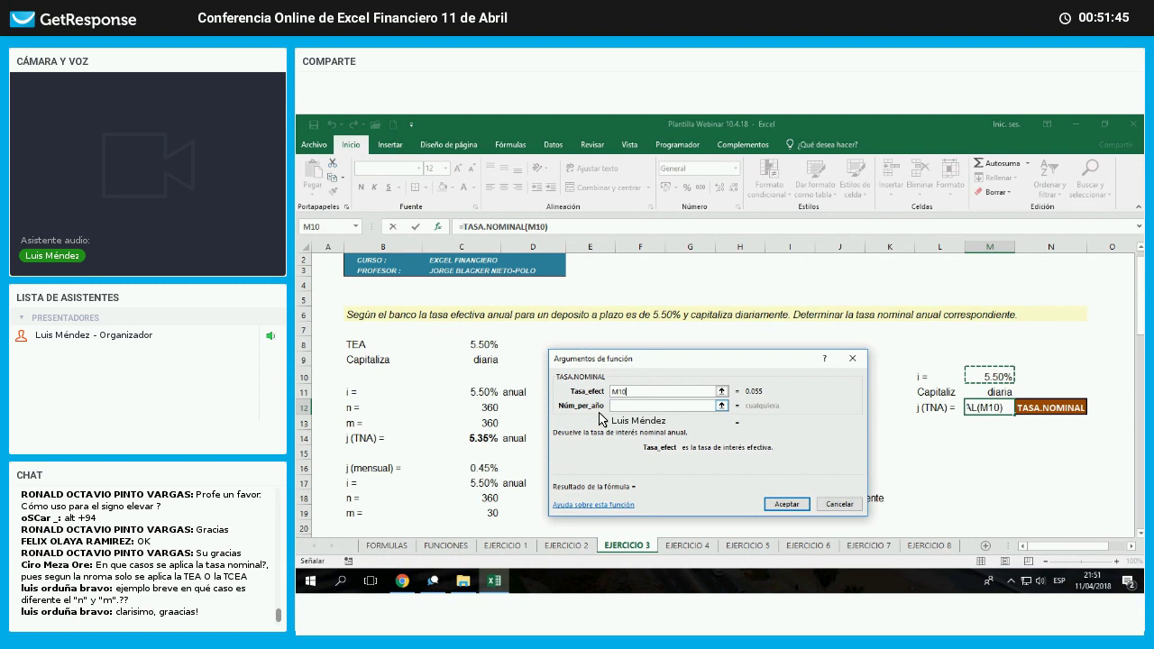
key("Tab")
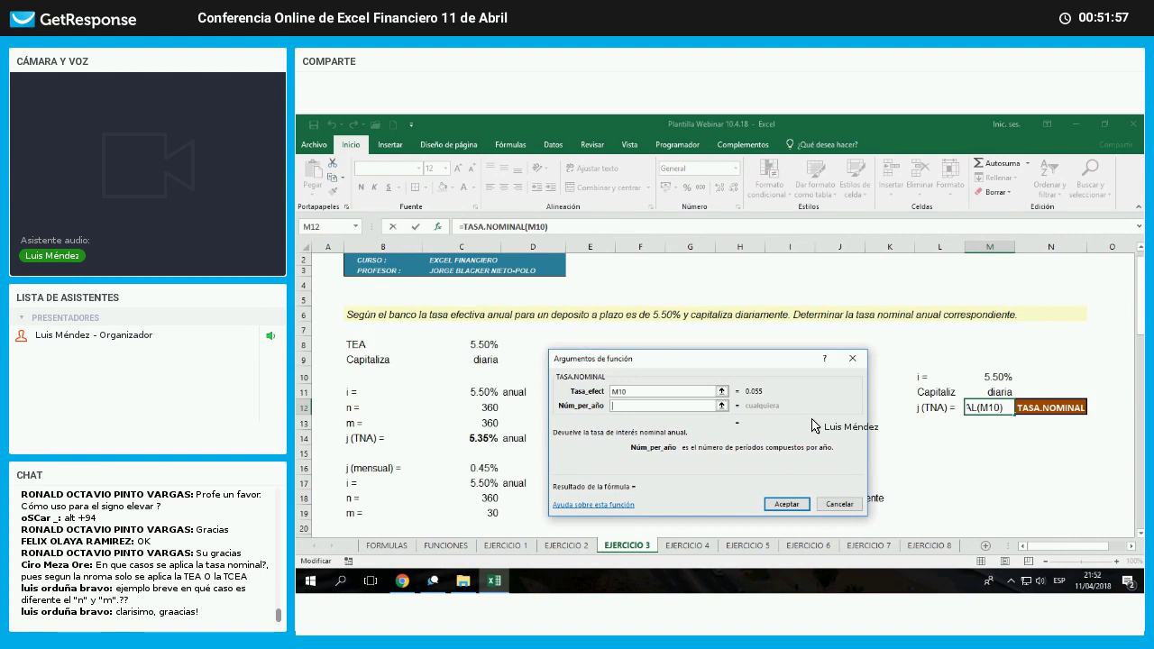
type("36")
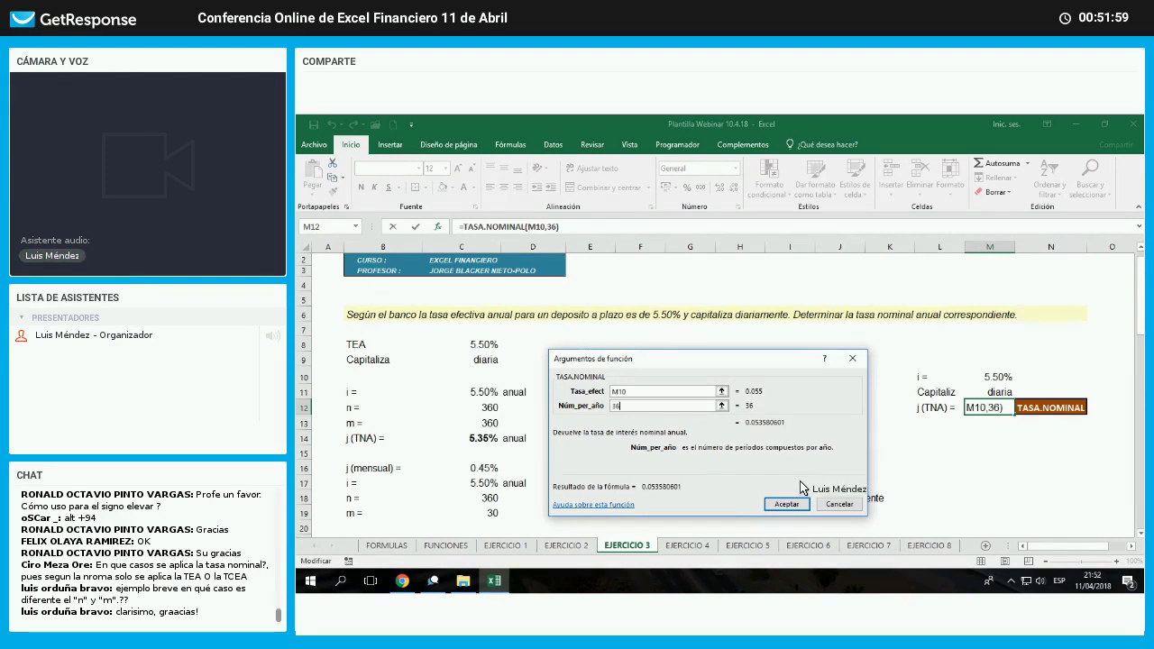
type("0")
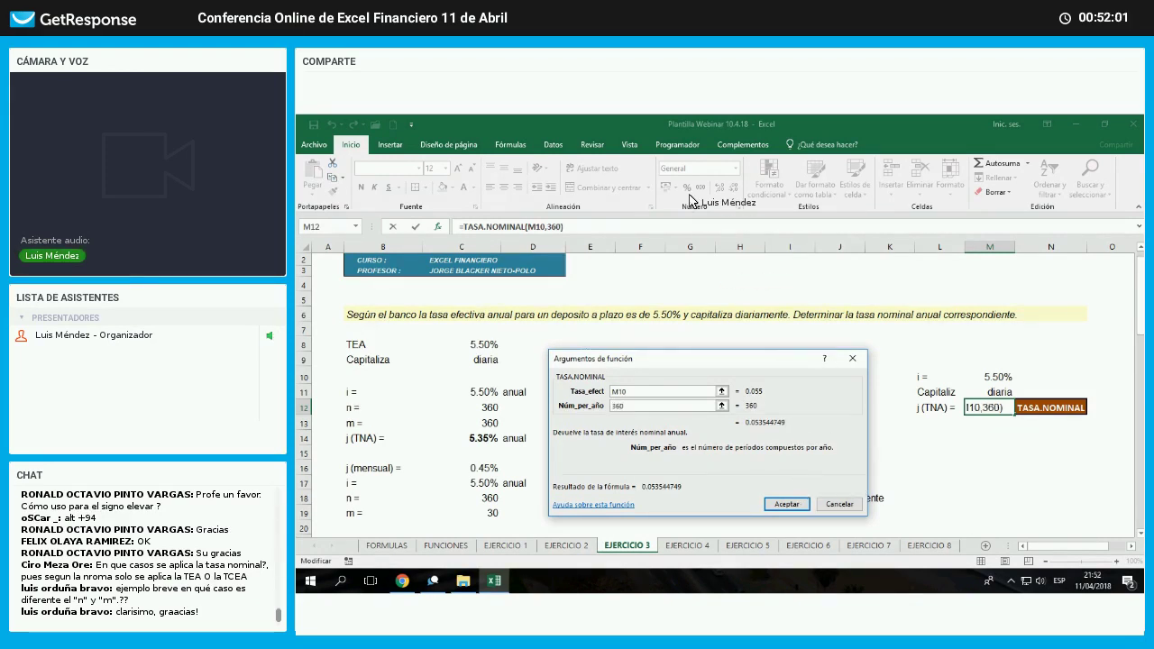
key("Return")
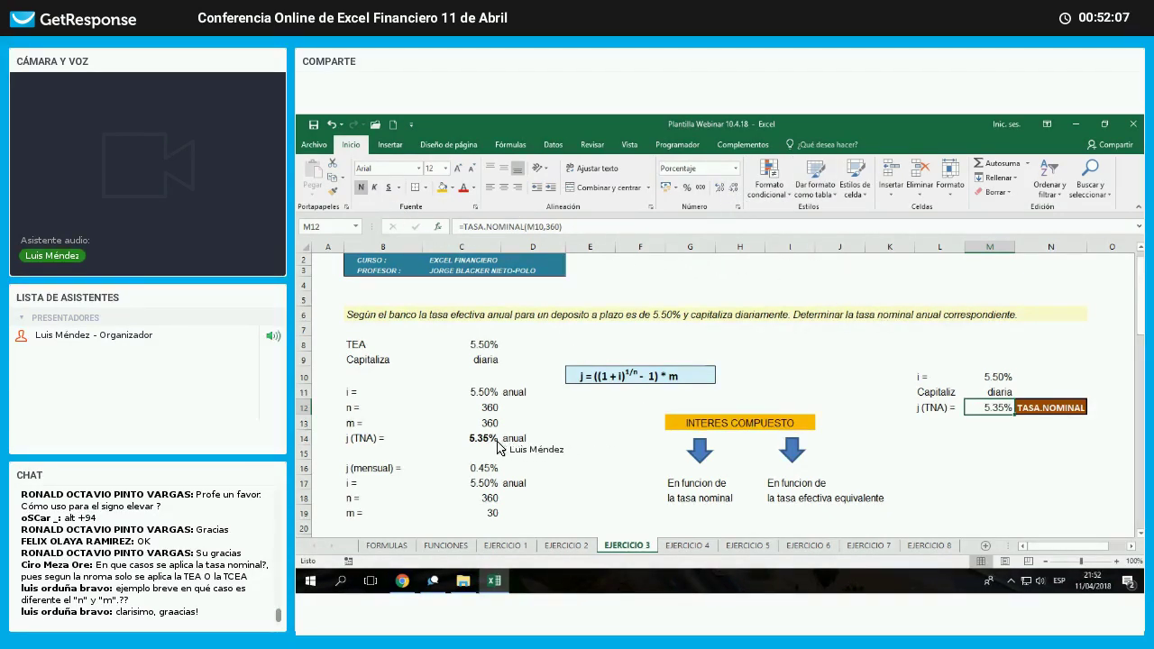
key("ctrl+n")
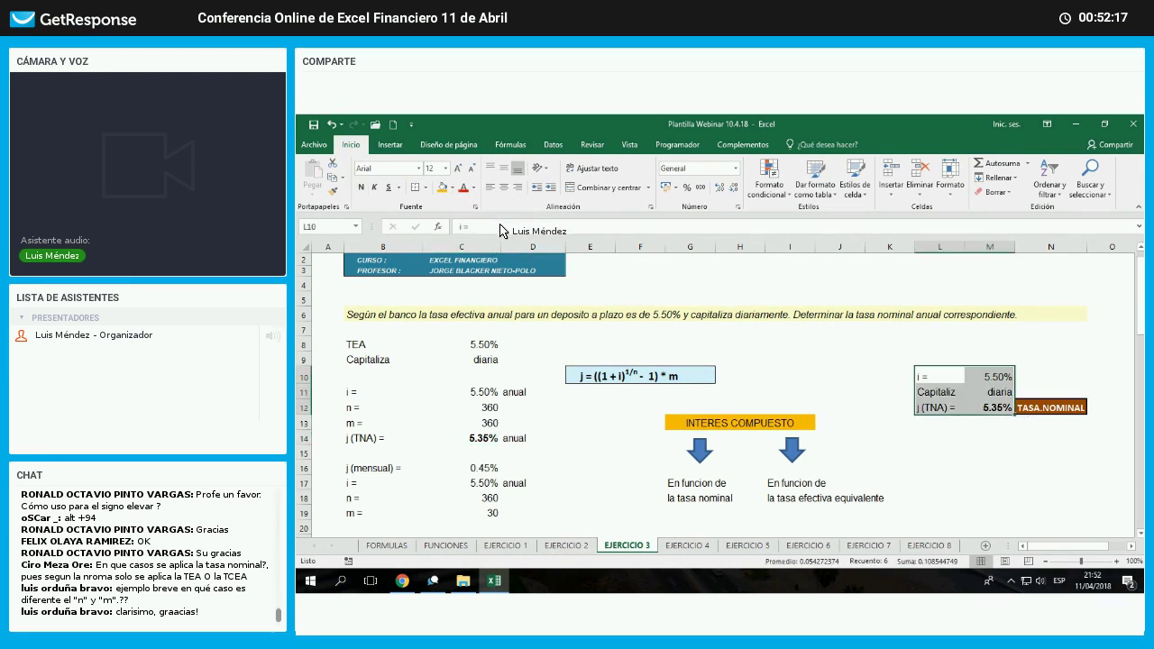
- Shade the TASA.NOMINAL block L10:M12 light olive green and the monthly rate block B16:C19 light red
left_click(452, 187)
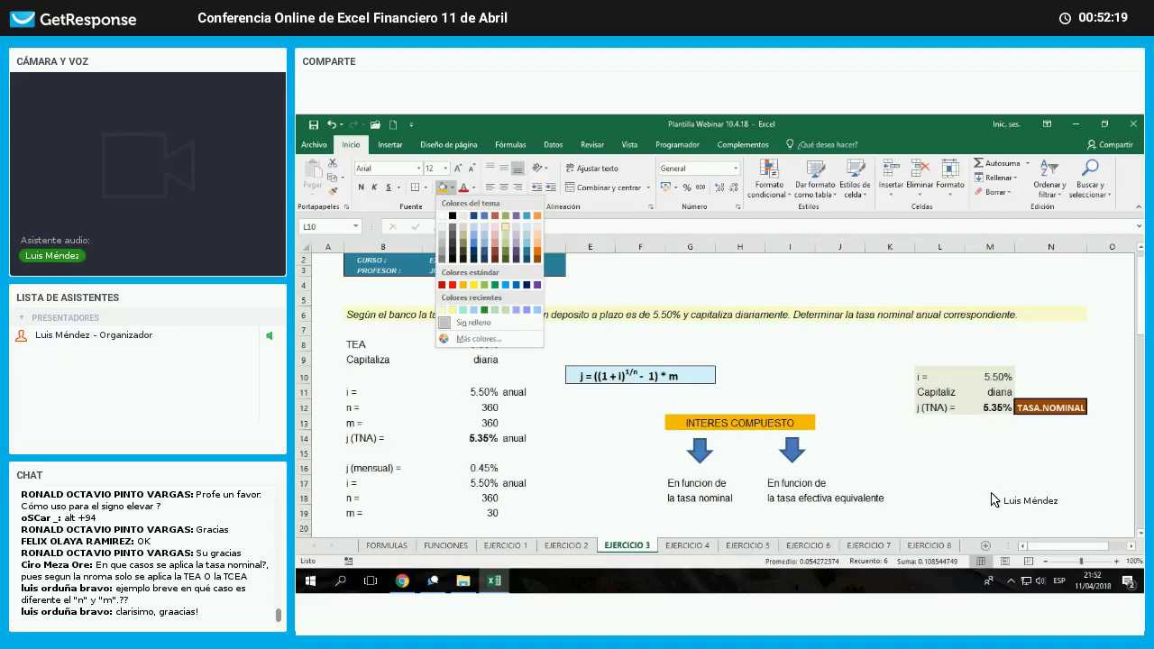
left_click(990, 499)
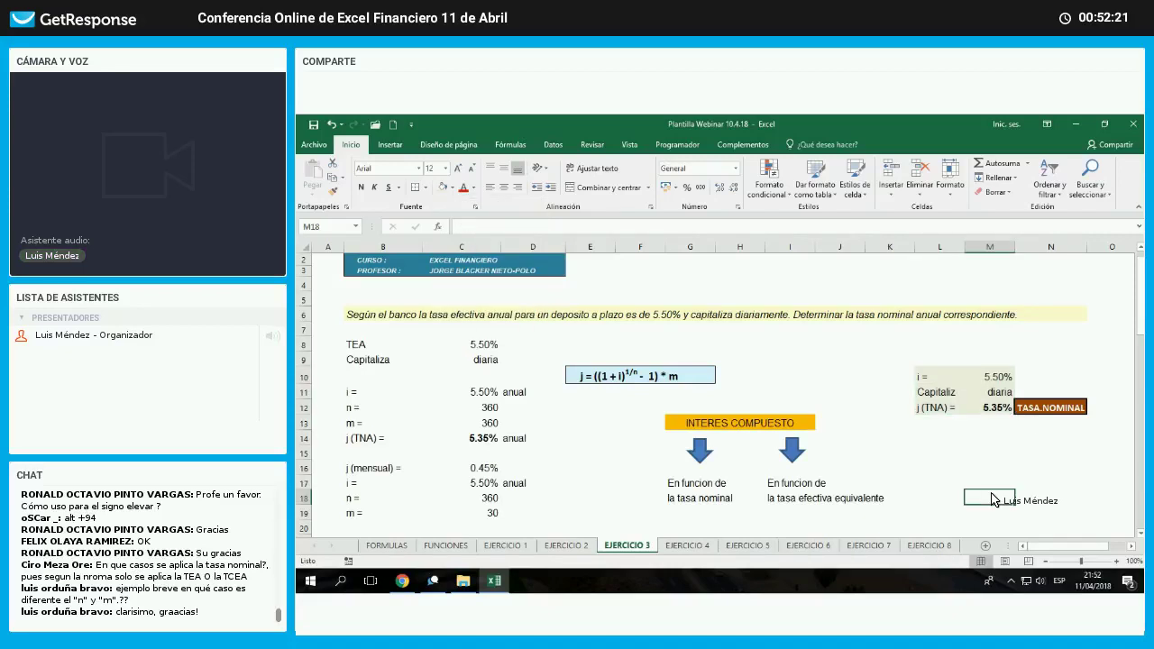
left_click(365, 499)
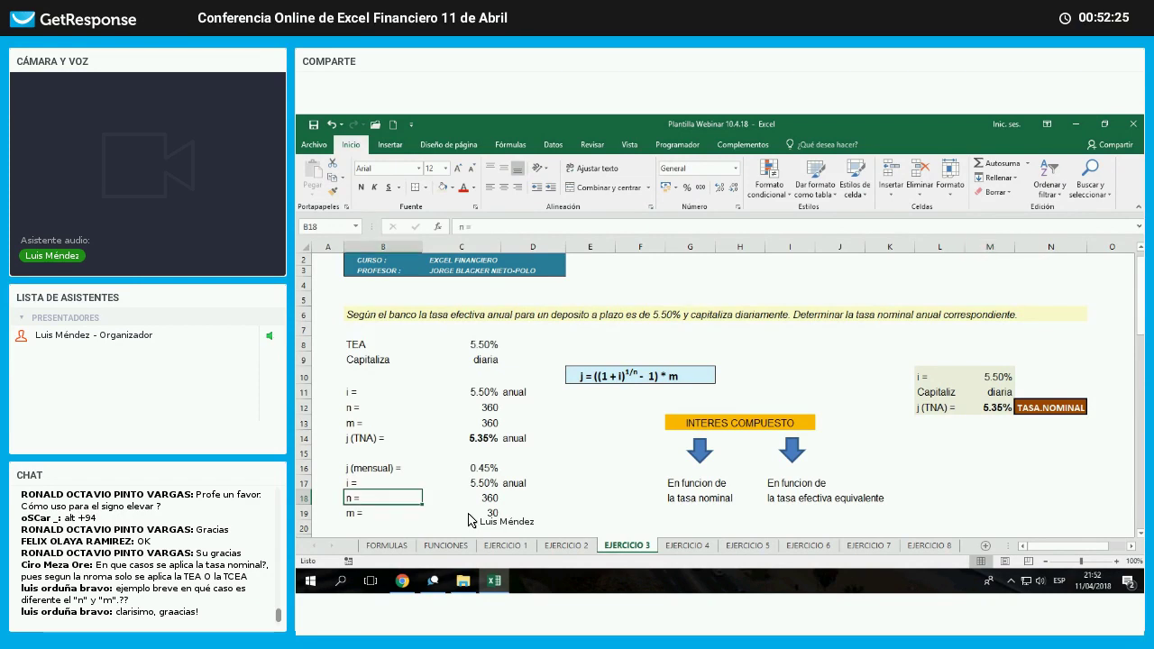
left_click(388, 513, "shift")
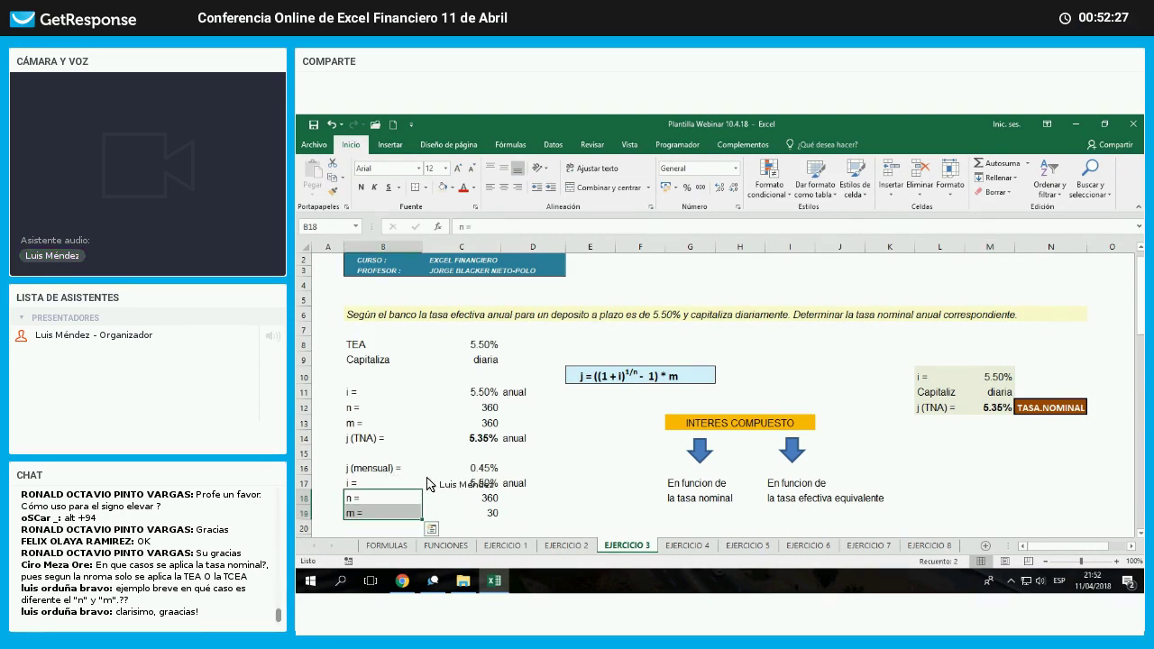
key("Up")
key("Up")
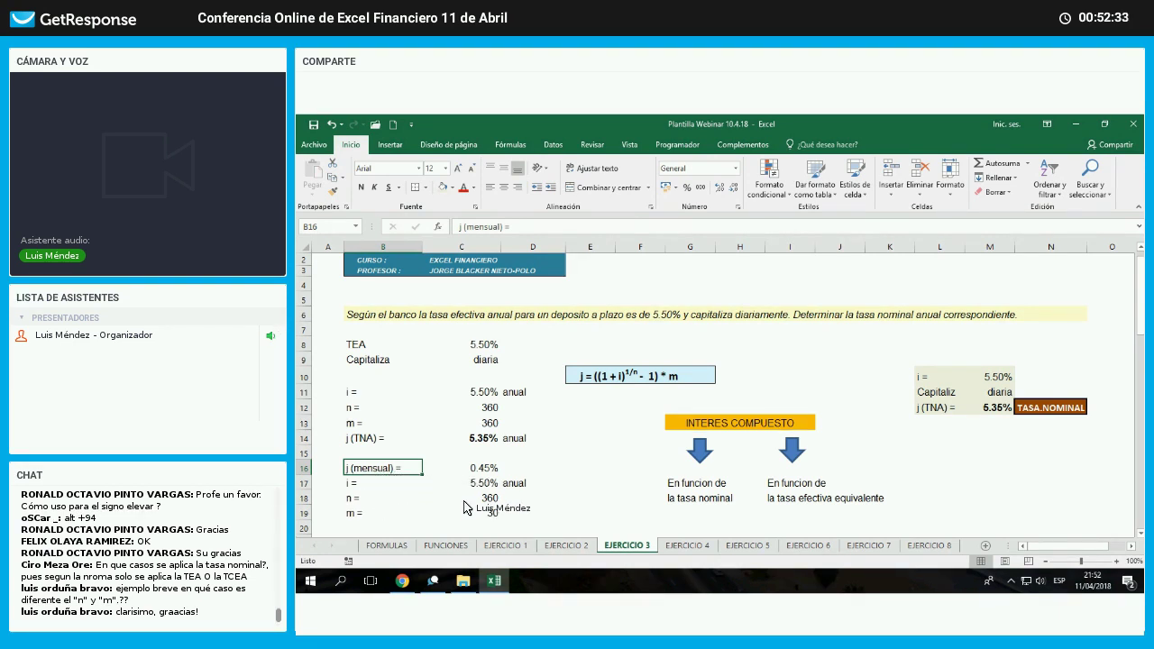
key("shift+Down")
key("shift+Down")
key("shift+Down")
key("shift+Right")
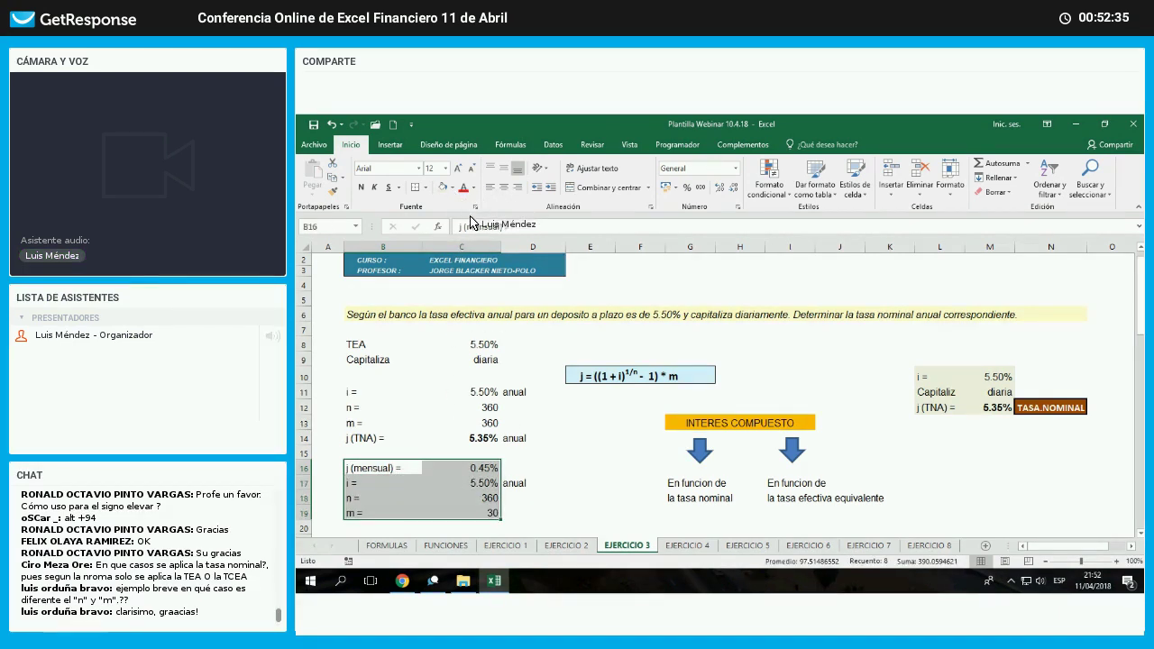
left_click(453, 188)
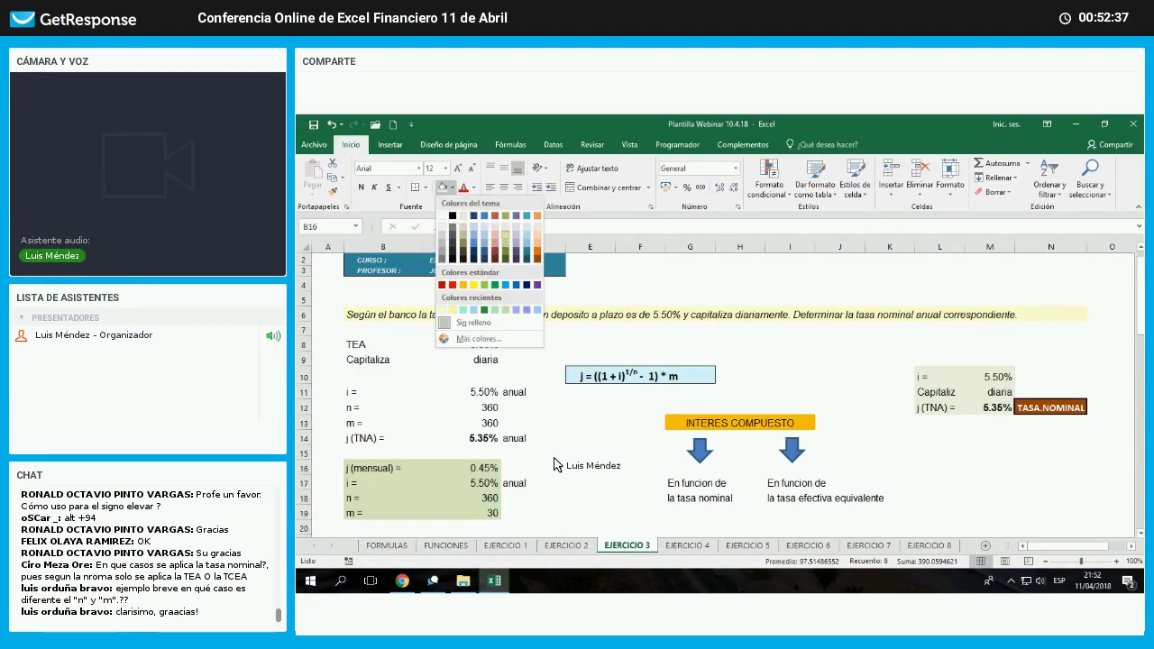
left_click(495, 226)
left_click(590, 437)
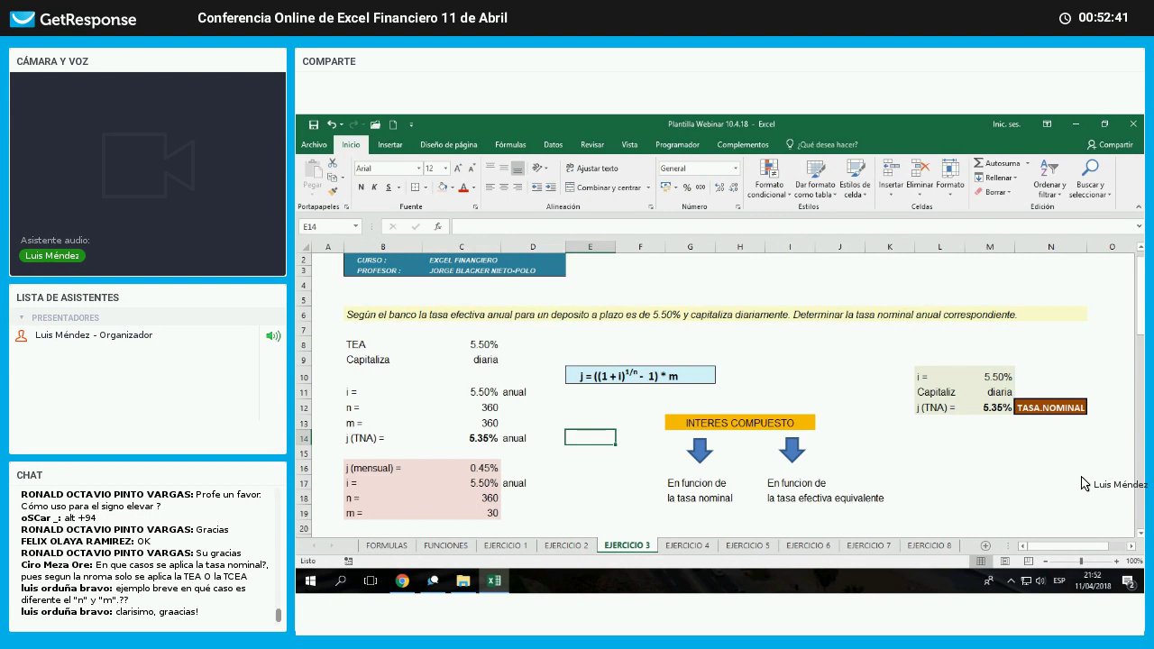
- Review the Tasa_efect and Núm_per_año arguments of the TASA.NOMINAL function in M12
left_click(1051, 407)
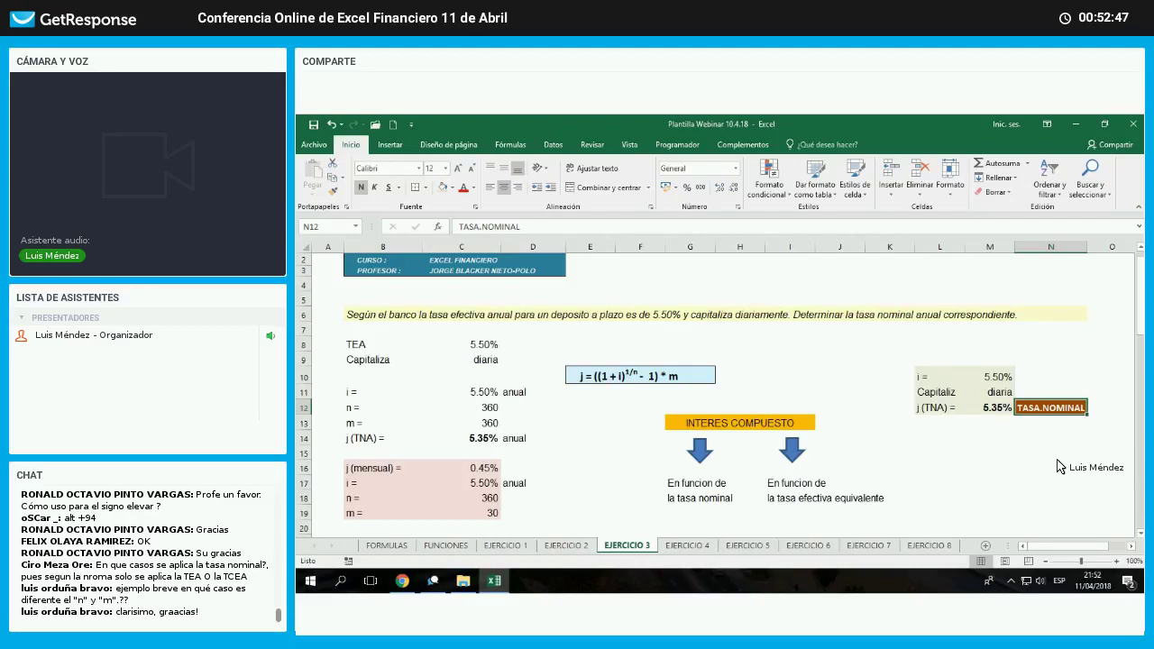
left_click(999, 411)
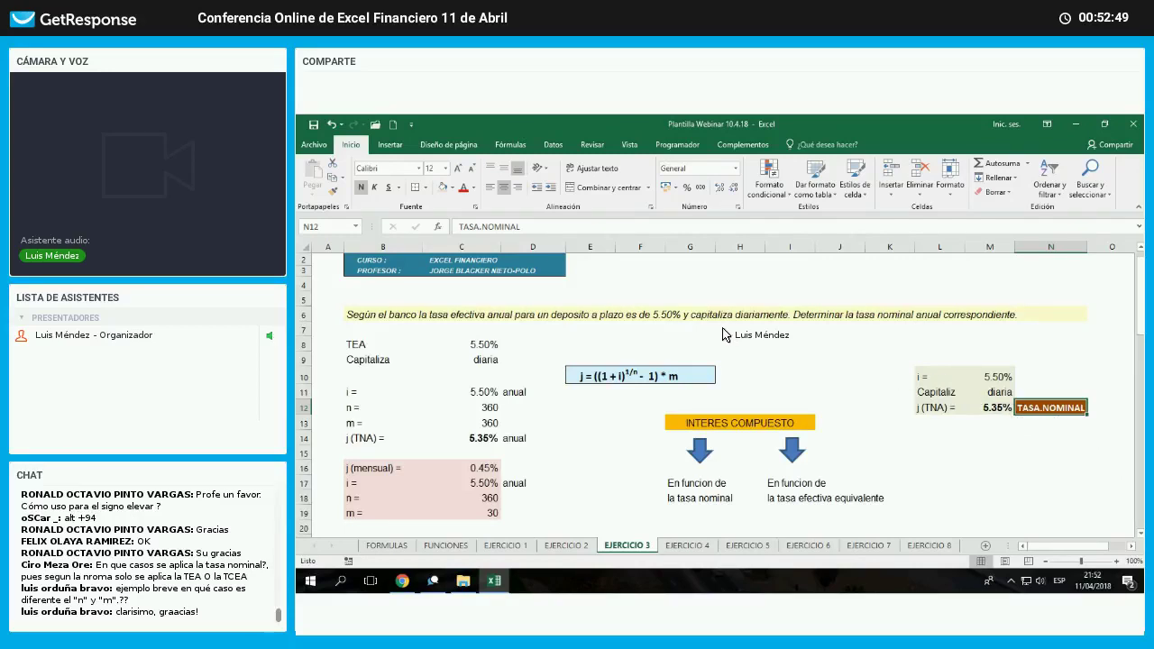
left_click(438, 227)
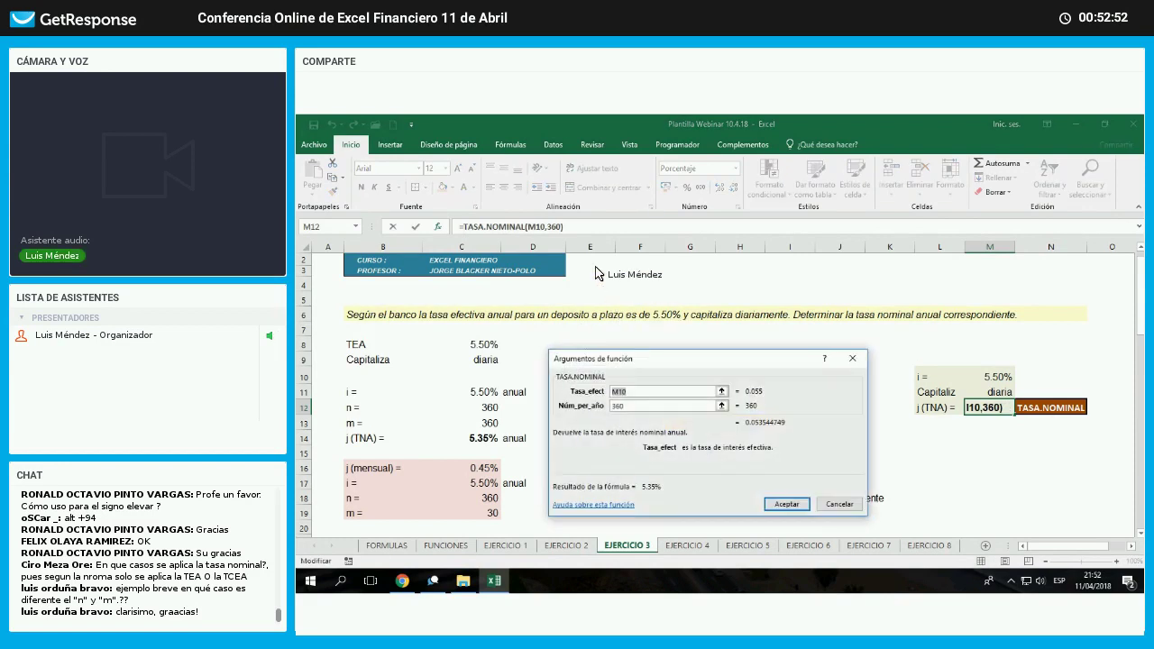
left_click_drag(579, 359, 527, 258)
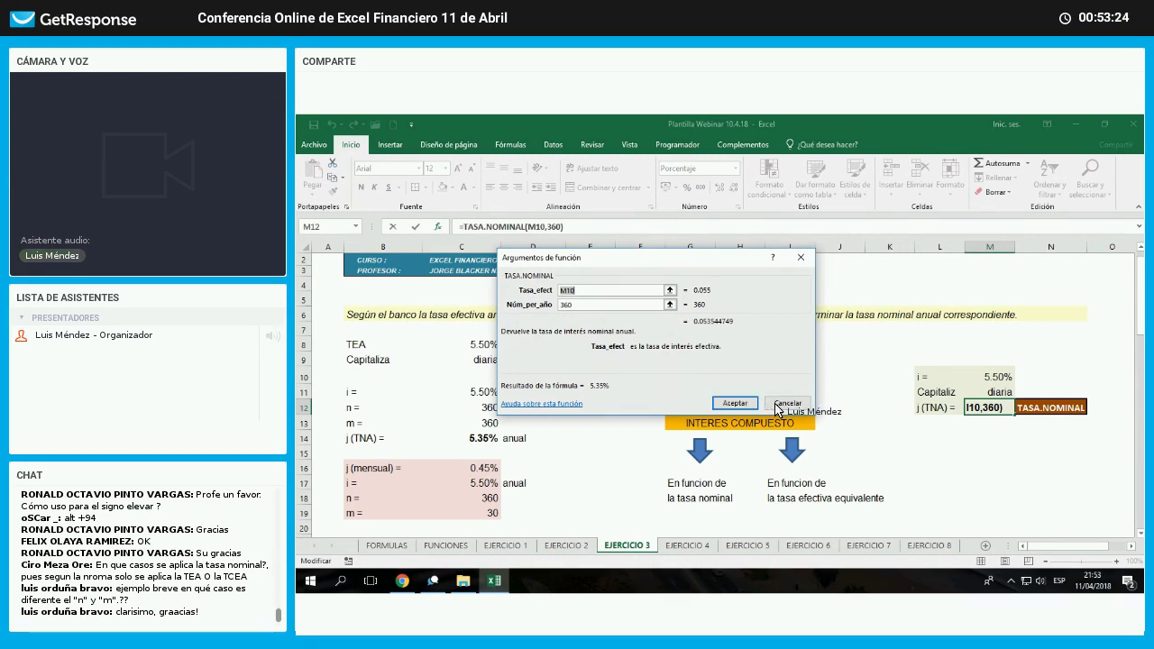
key("Return")
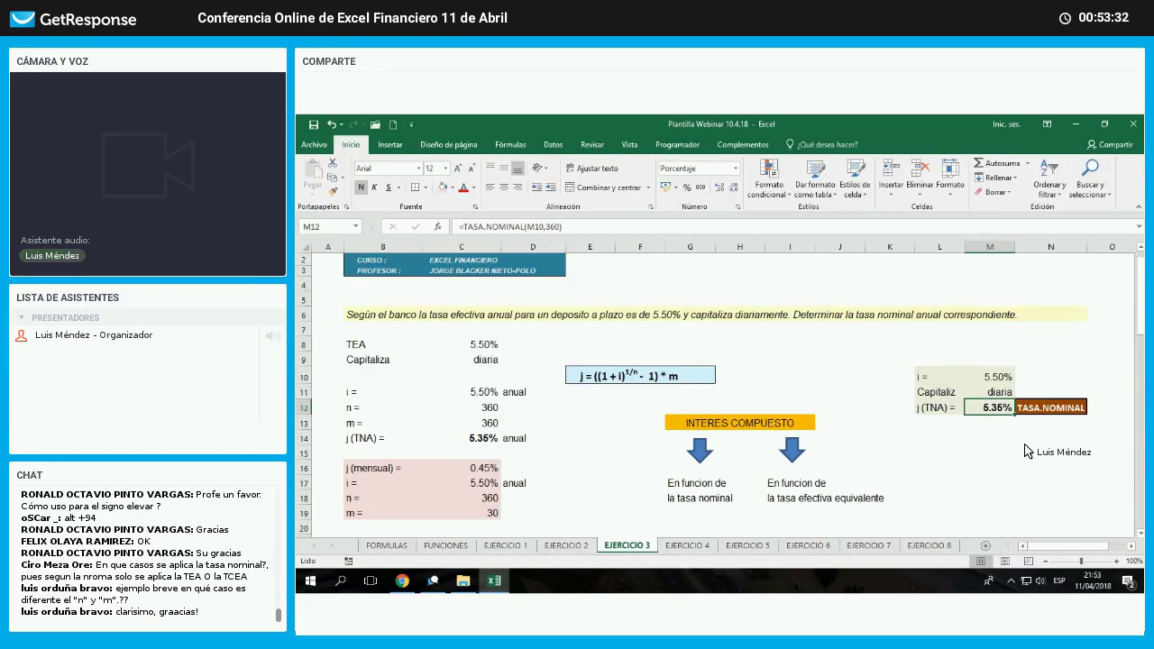
left_click(404, 580)
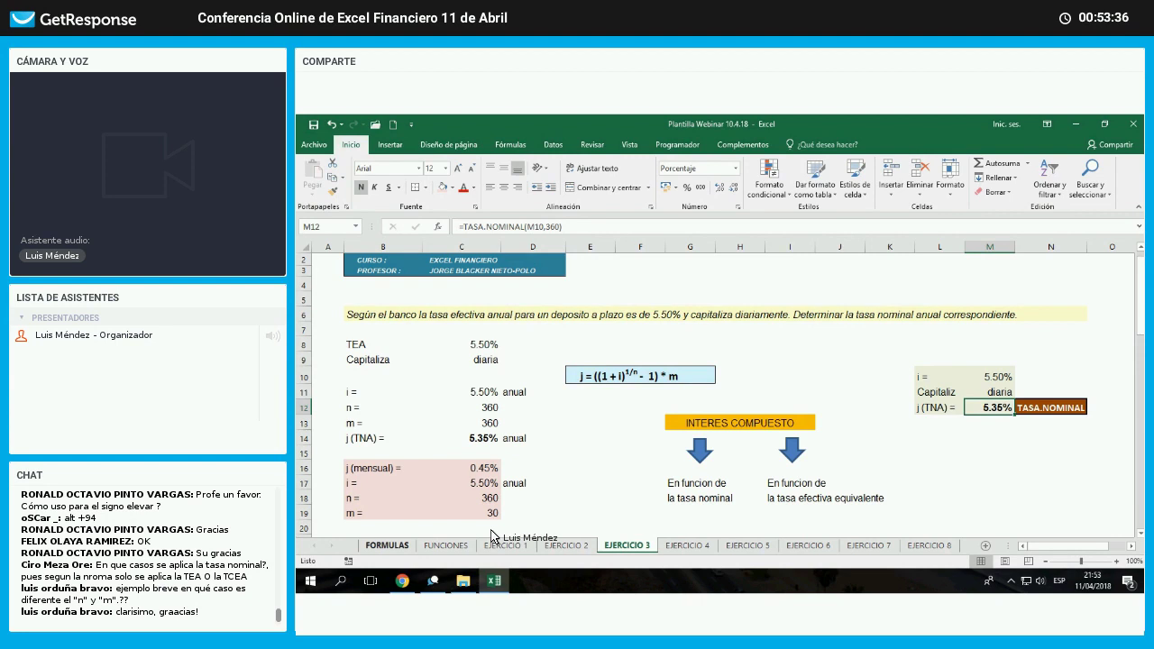
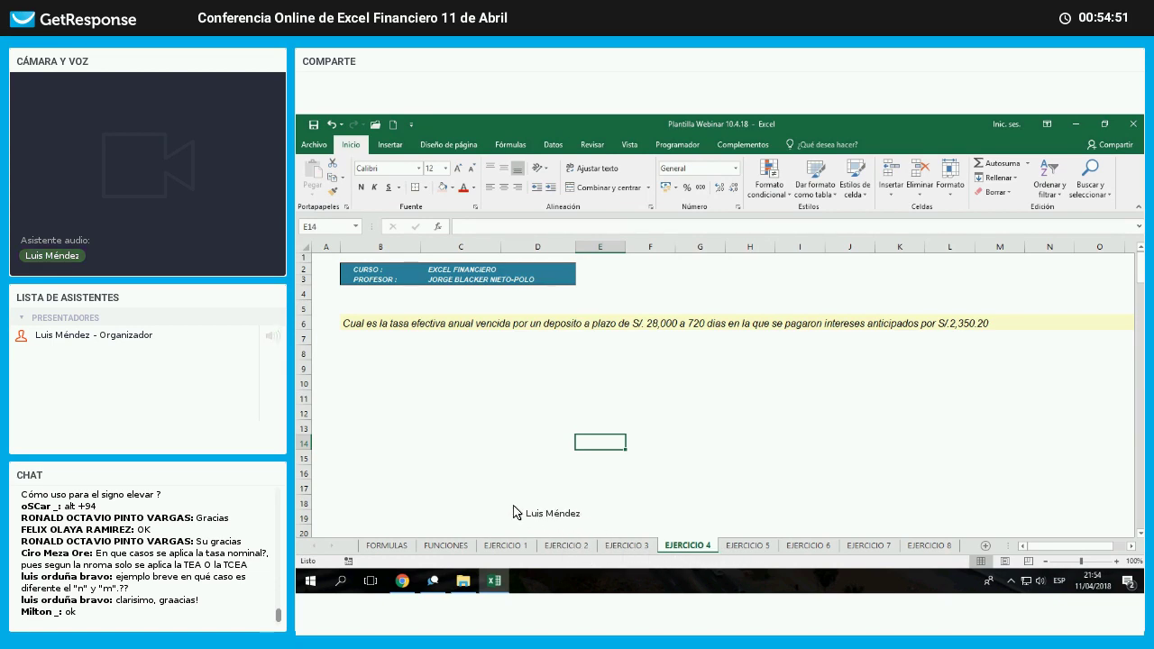
- Check the timeline layout on EJERCICIO 2, and draw the EJERCICIO 4 timeline as a thick bottom border under C10:F10
left_click(566, 546)
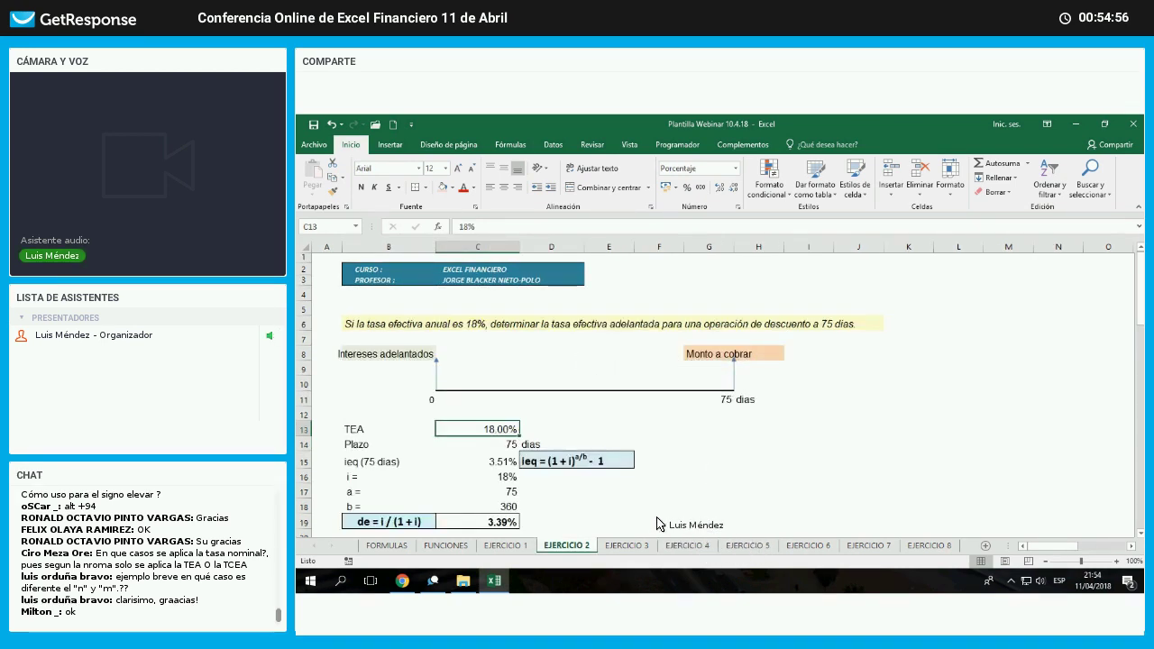
left_click(687, 546)
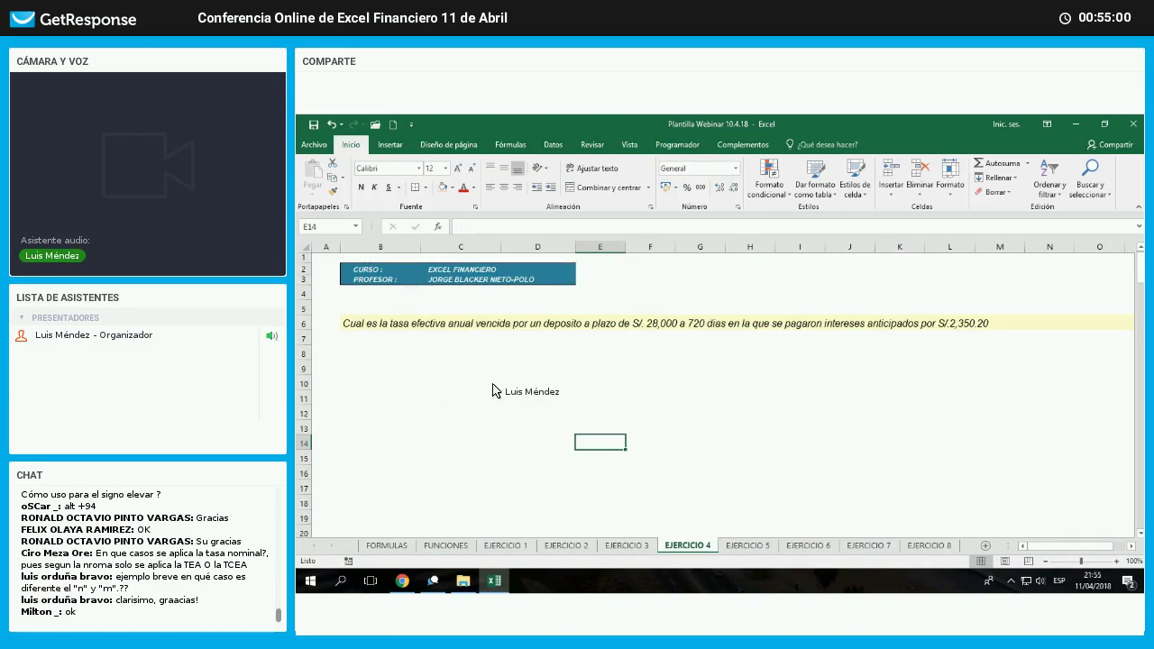
left_click_drag(451, 382, 672, 382)
left_click(425, 186)
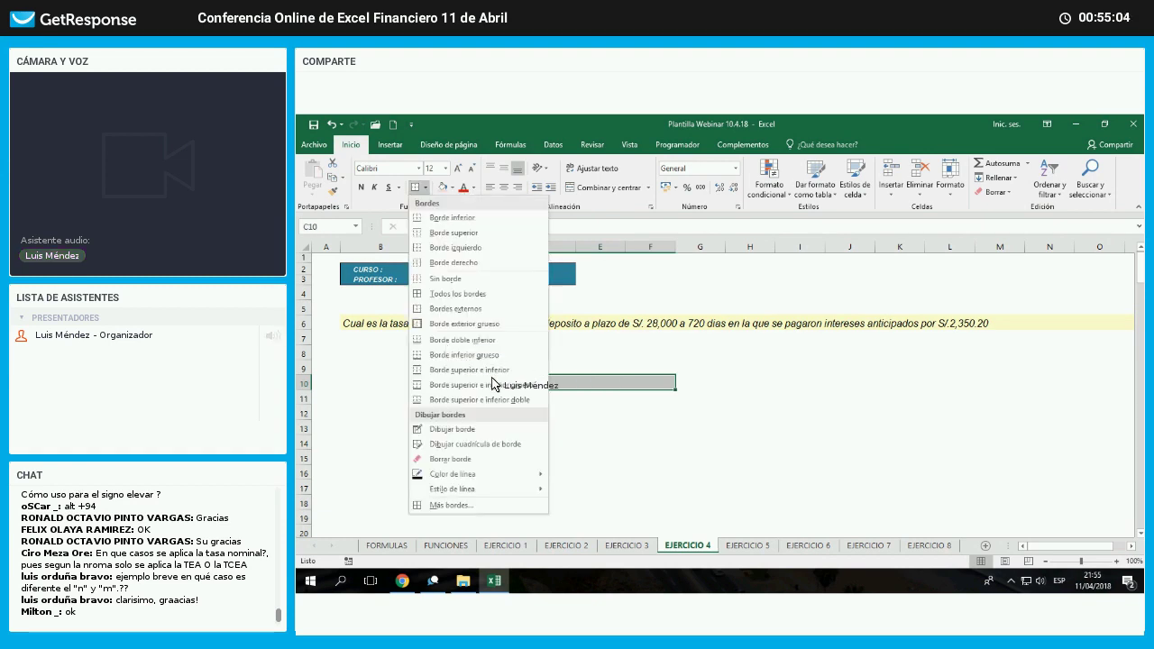
left_click(462, 340)
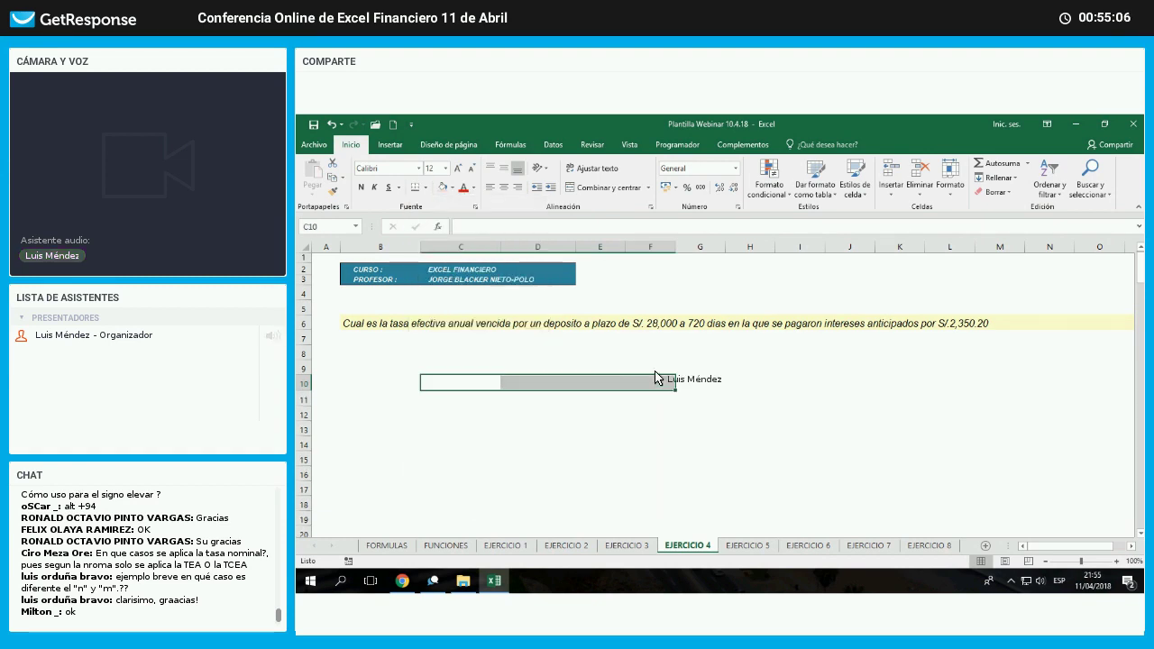
left_click(650, 458)
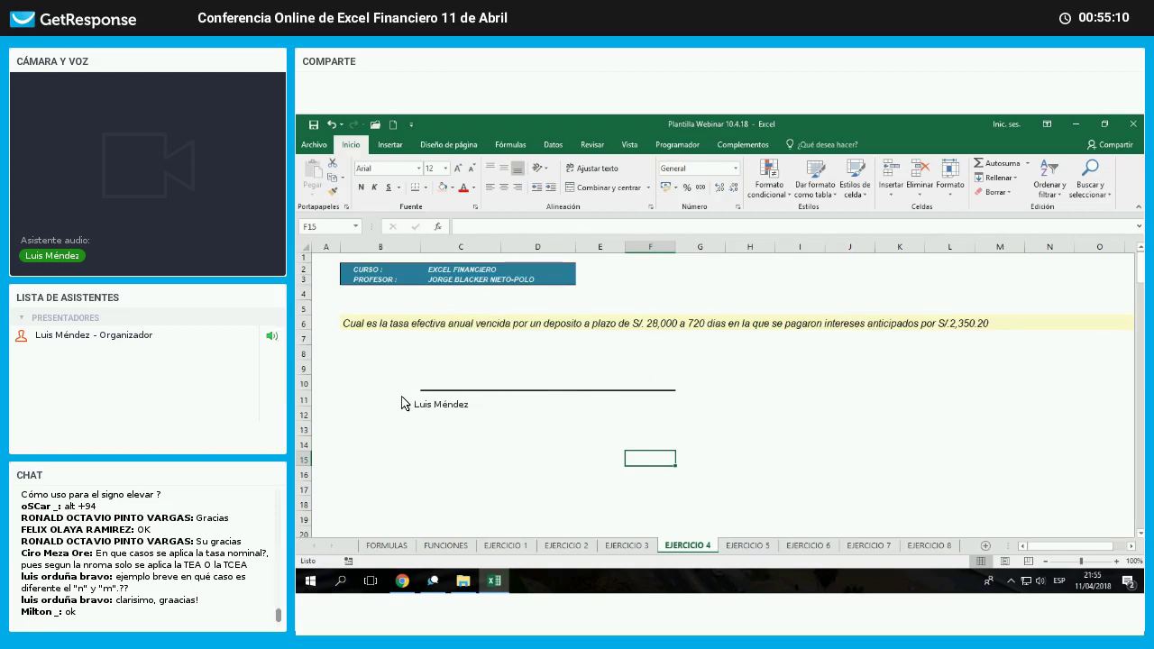
- Draw a downward arrow from the timeline's start beside B11:B12 and enter the deposit 28000 in B13
key("Up")
key("Up")
key("Up")
key("Up")
key("Left")
key("Left")
key("Left")
key("Left")
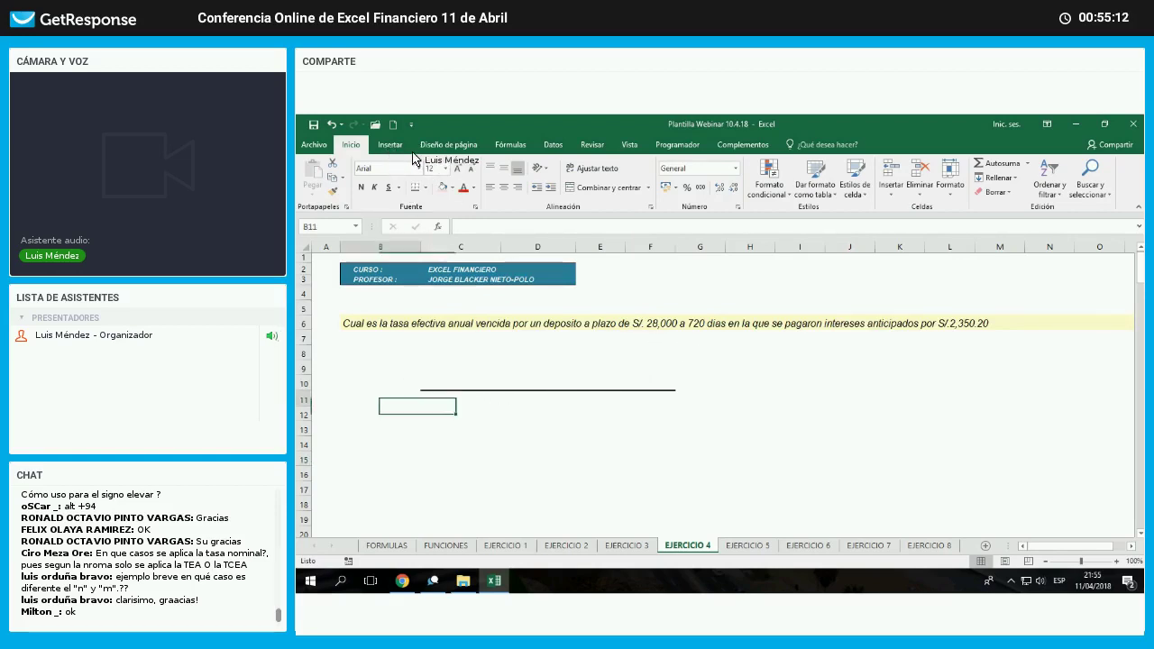
scroll(452, 171, "down", 1)
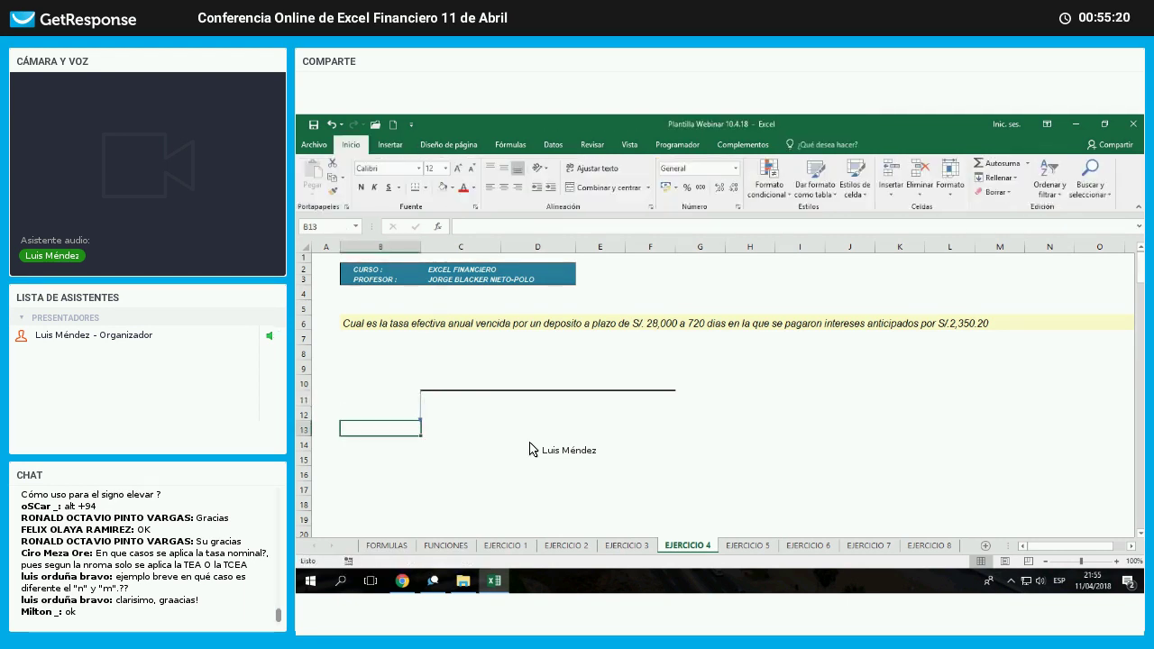
type("28000")
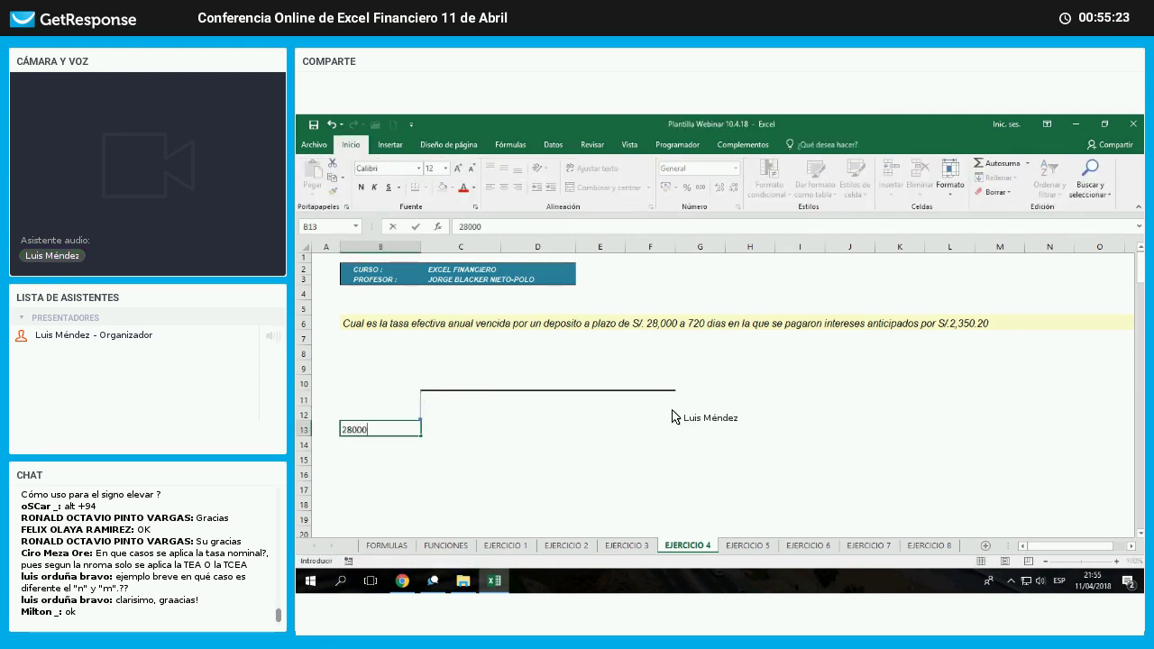
key("Return")
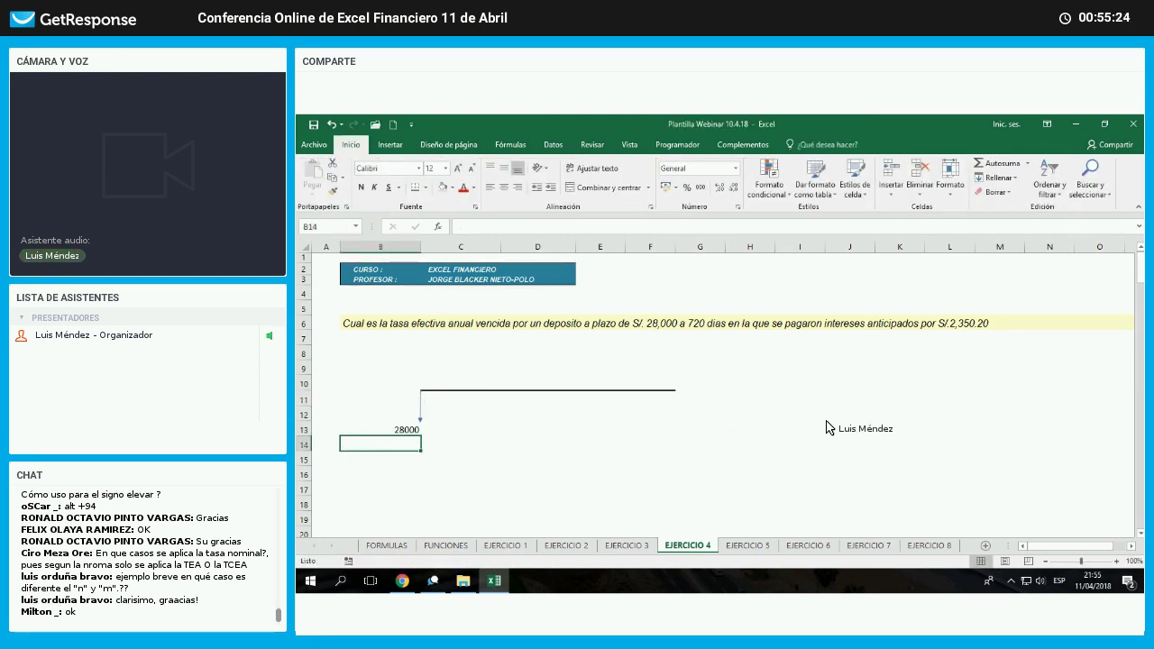
- Label the timeline's end with 720 in F11 and dias in G11, and enlarge the font of the deposit in B13
left_click(650, 399)
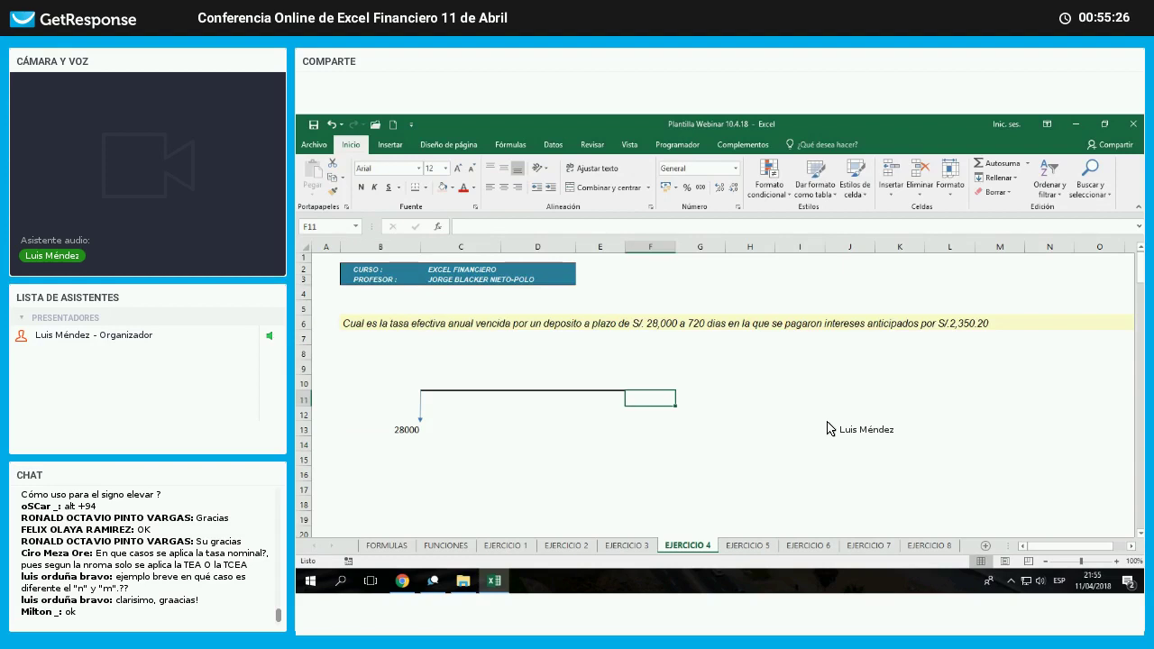
type("720")
key("Tab")
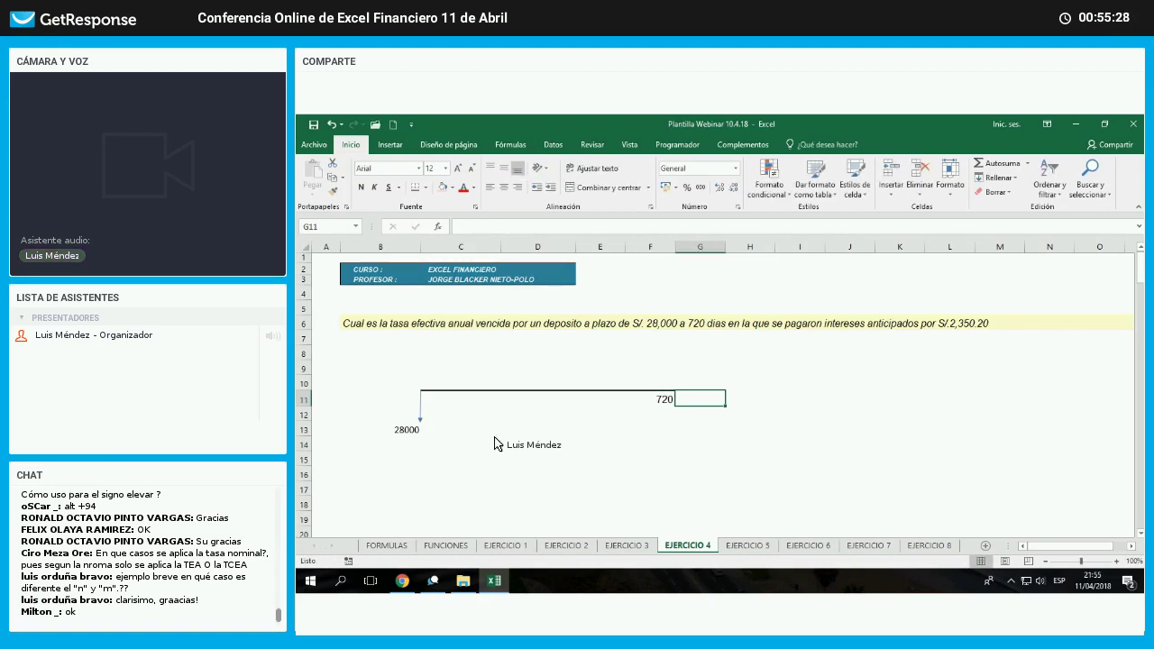
type("dias")
key("Return")
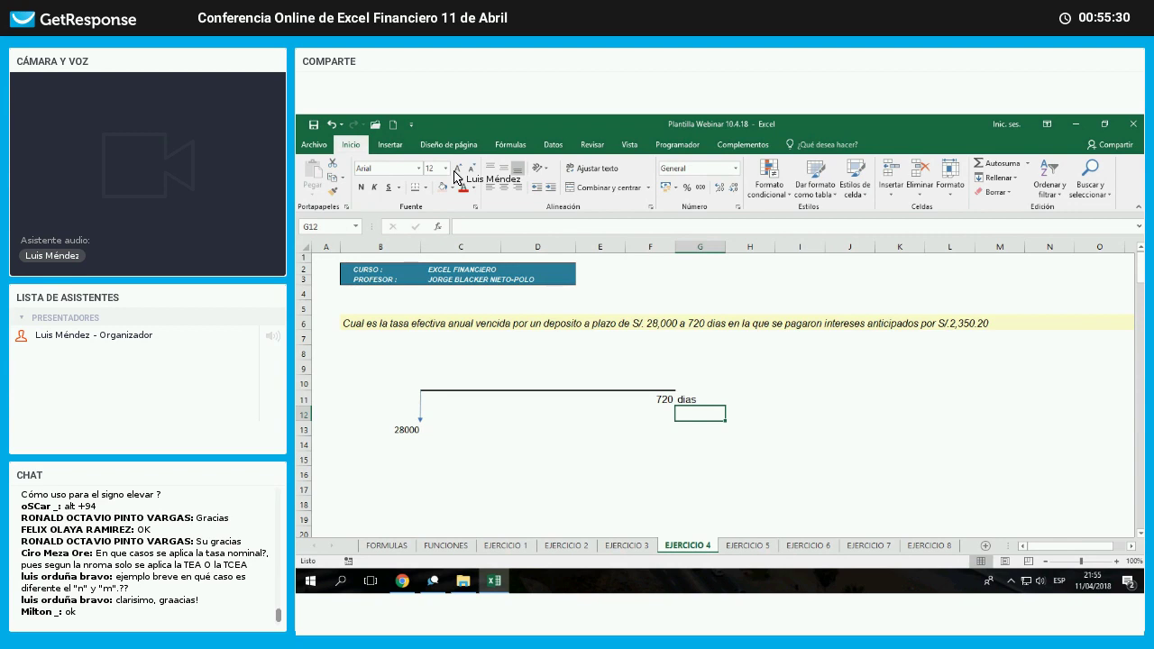
left_click(379, 429)
- Enter the label TEA in D9 above the timeline
left_click(551, 363)
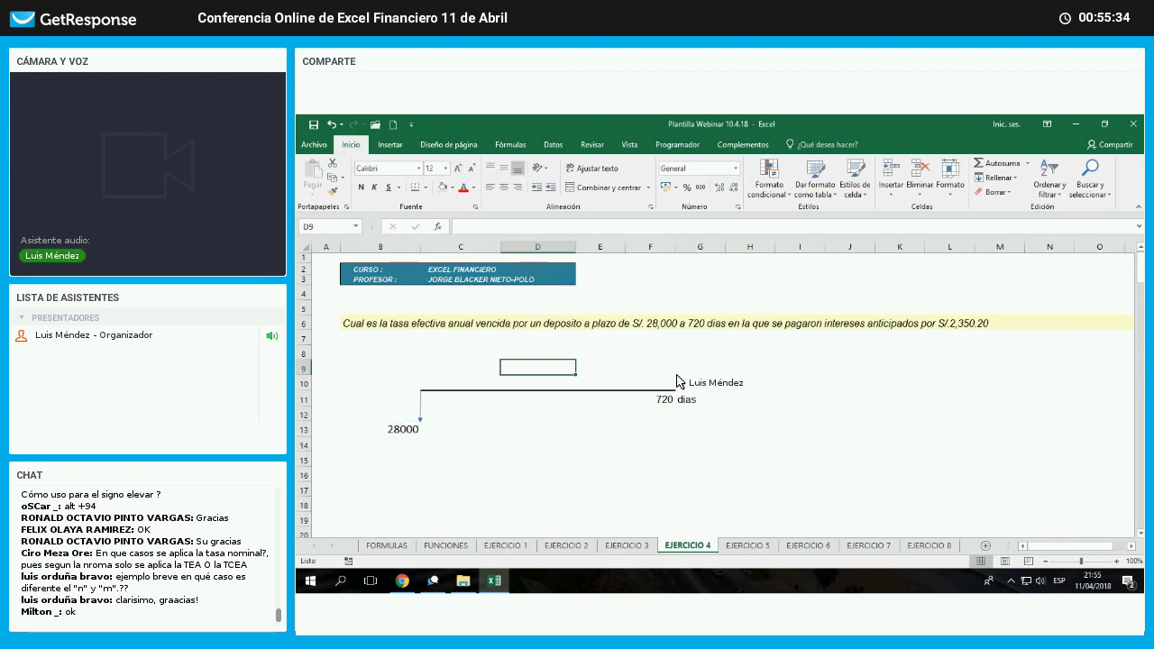
type("TEA")
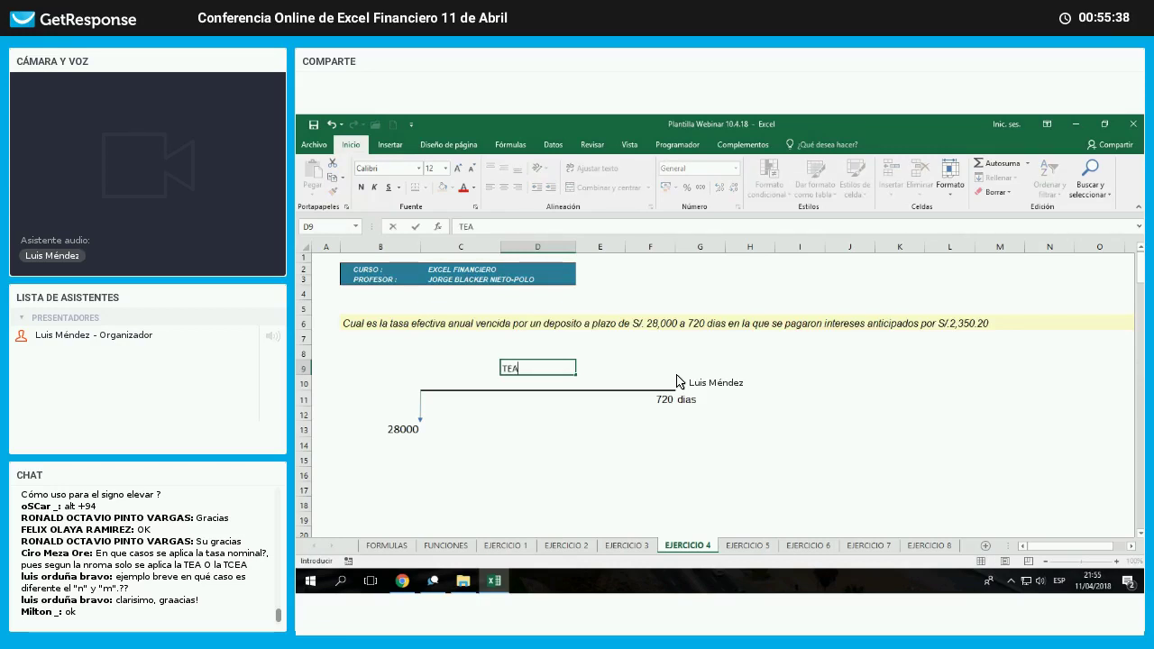
key("Escape")
type("TEA")
key("Return")
key("Up")
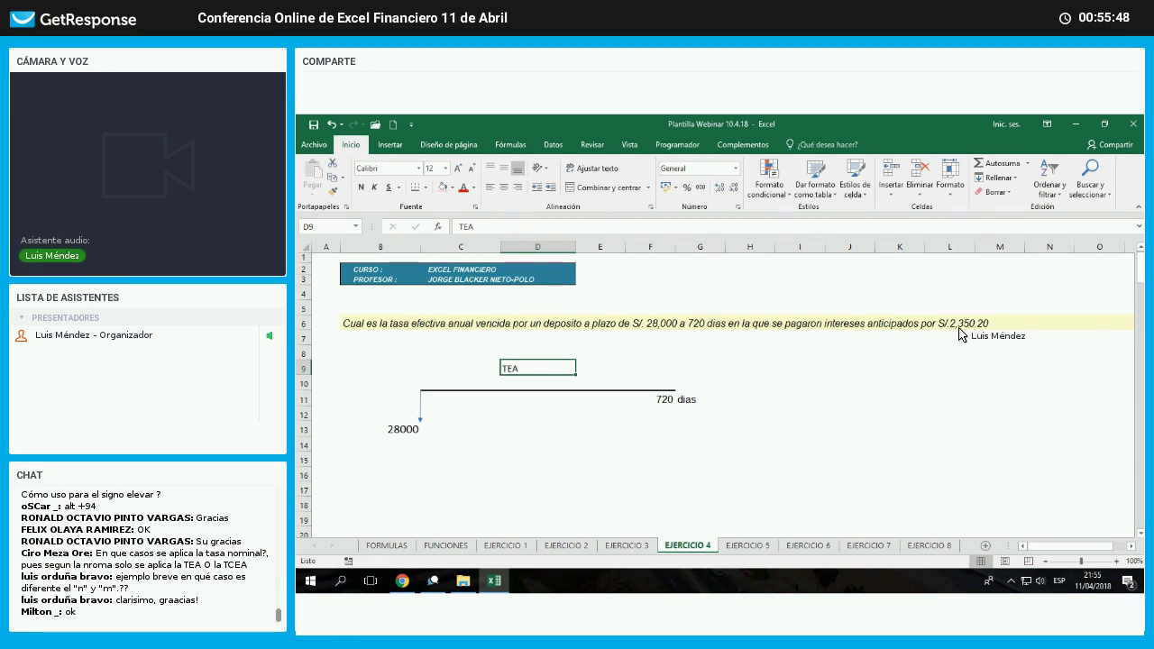
- Add the advance interest 2,350.20 in B8 with an upward arrow at the timeline's start, labelled 0
left_click_drag(800, 323, 999, 323)
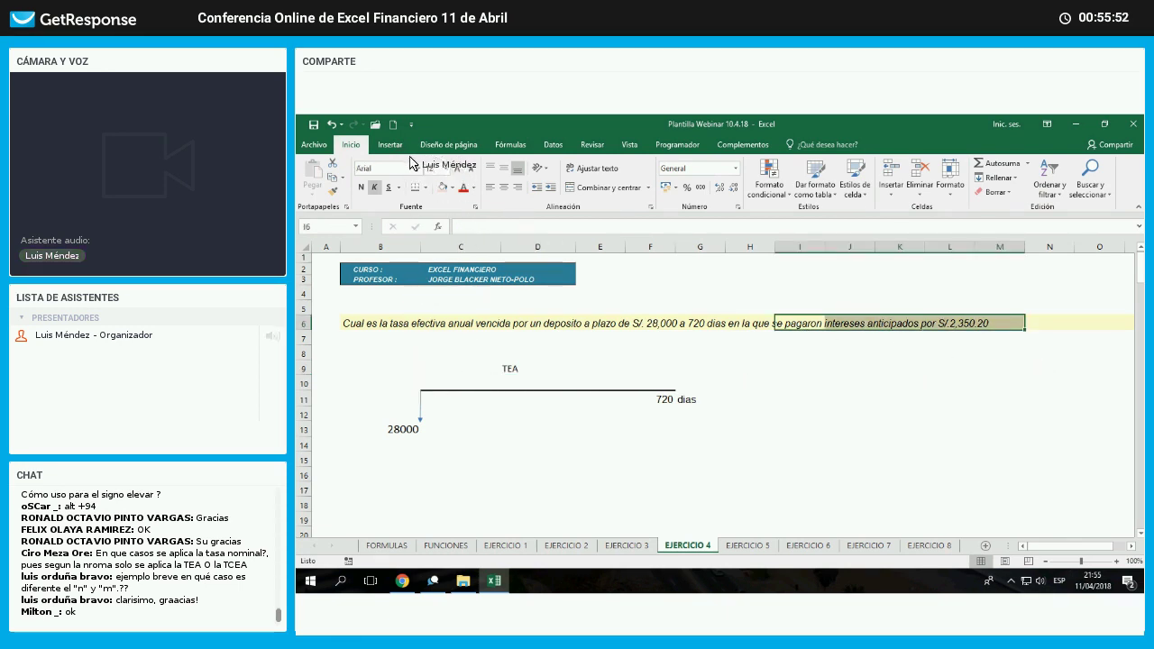
left_click(380, 384)
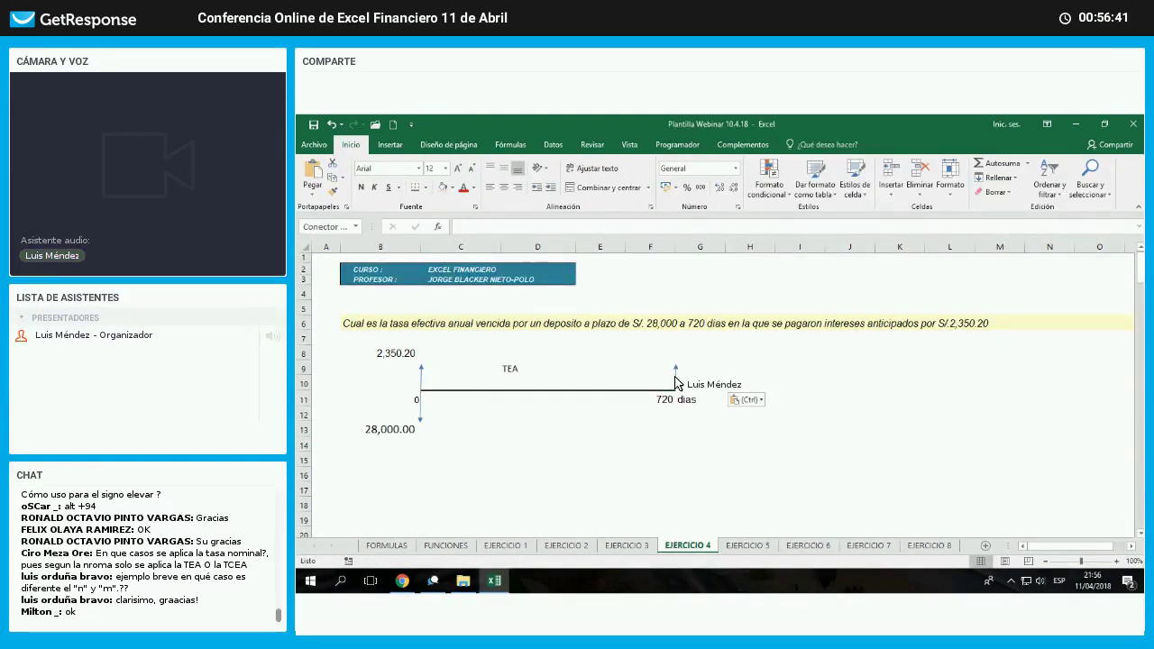
- Adjust the upward arrow at the timeline's end and enter the returned deposit 28000 in F8 with thousands separators and two decimals
left_click_drag(670, 363, 673, 362)
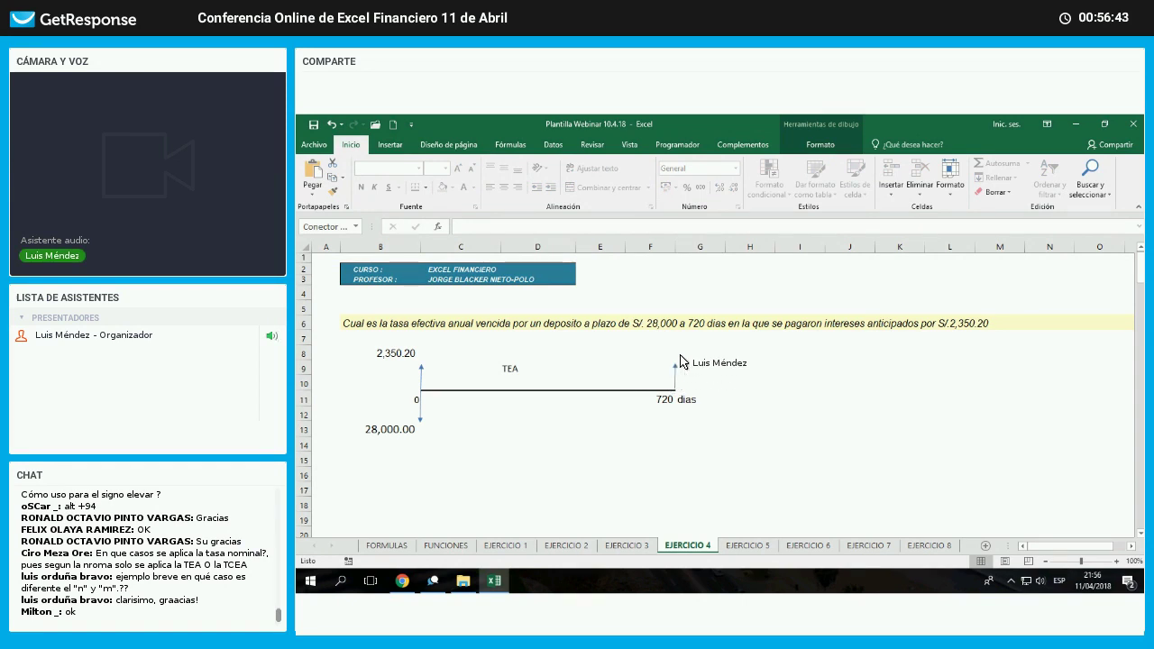
key("Escape")
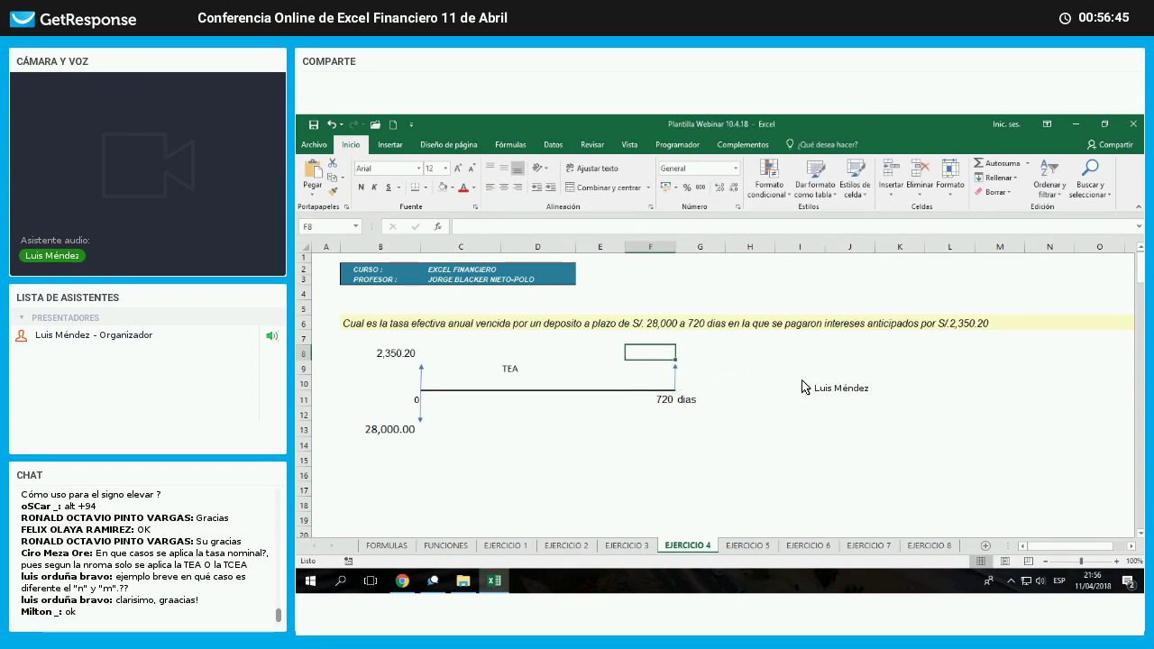
type("28000")
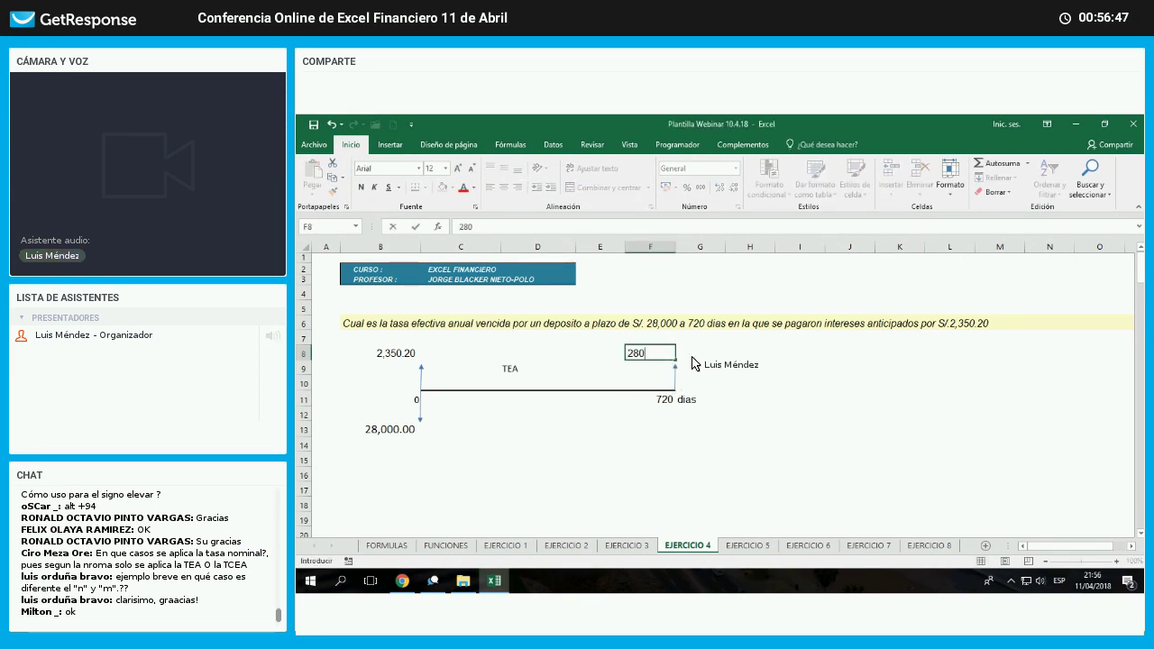
key("Return")
key("Up")
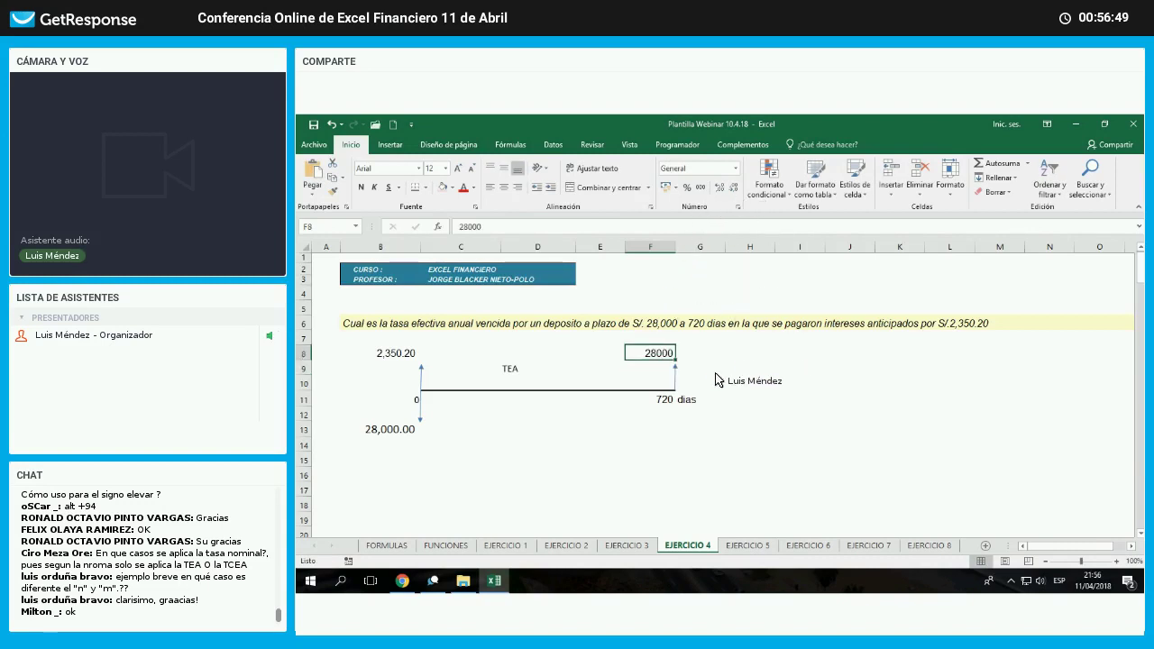
left_click(701, 188)
left_click(756, 384)
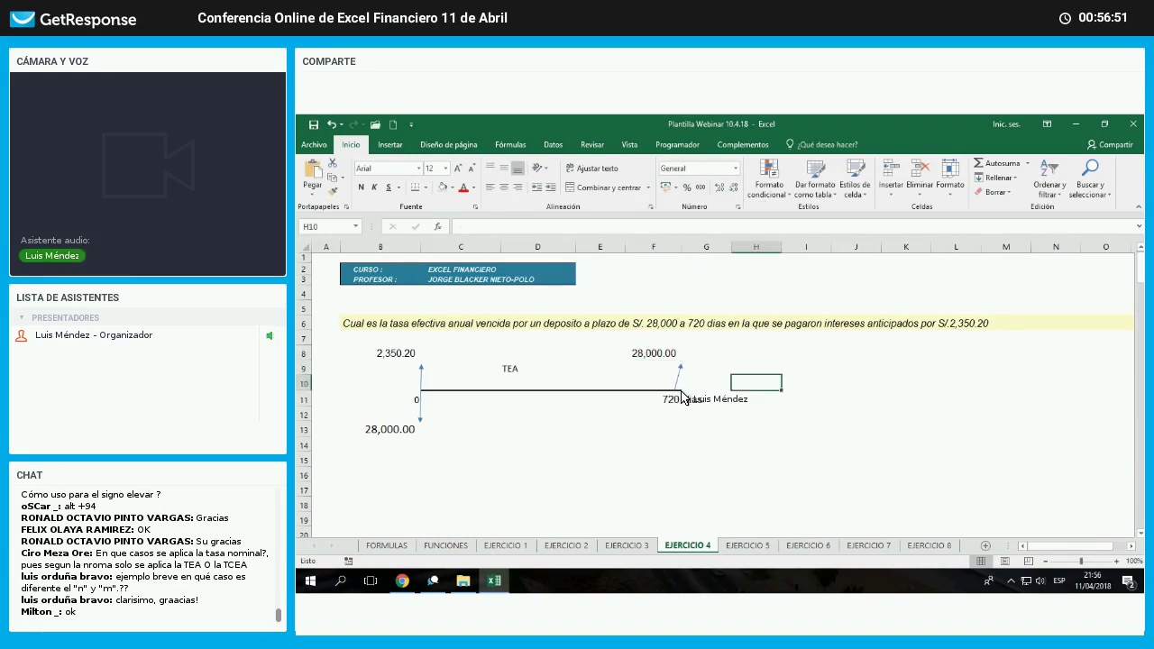
- Straighten the upward arrow below F8 by aligning its base with the timeline's end
left_click(677, 389)
left_click_drag(675, 390, 681, 390)
left_click(398, 356)
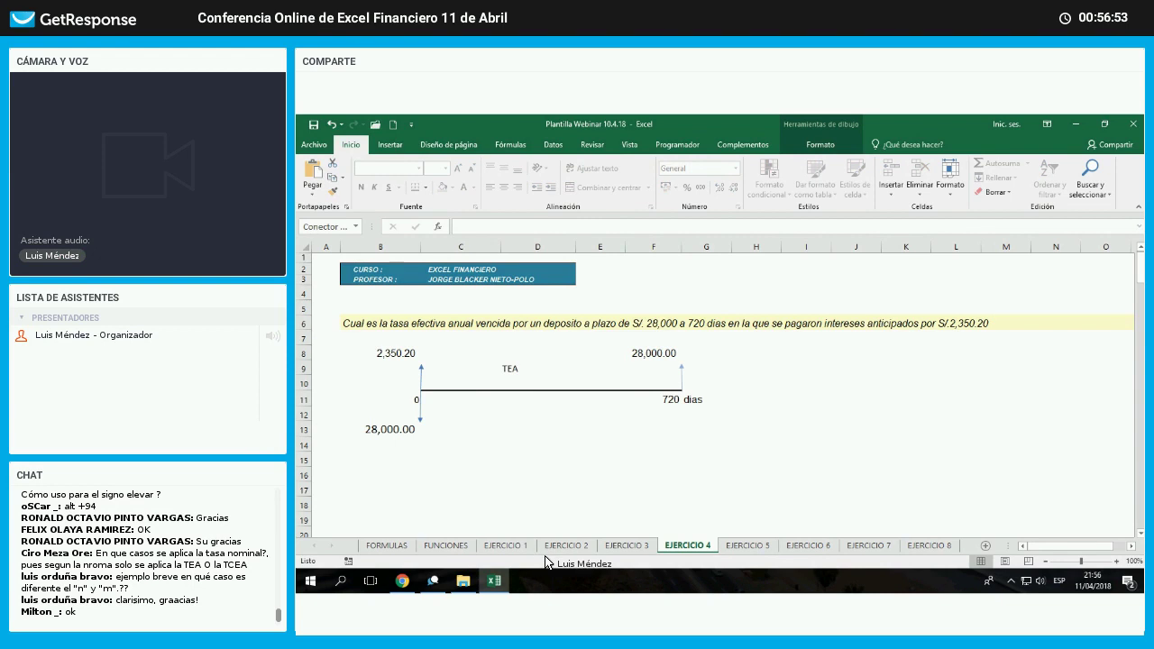
left_click(583, 493)
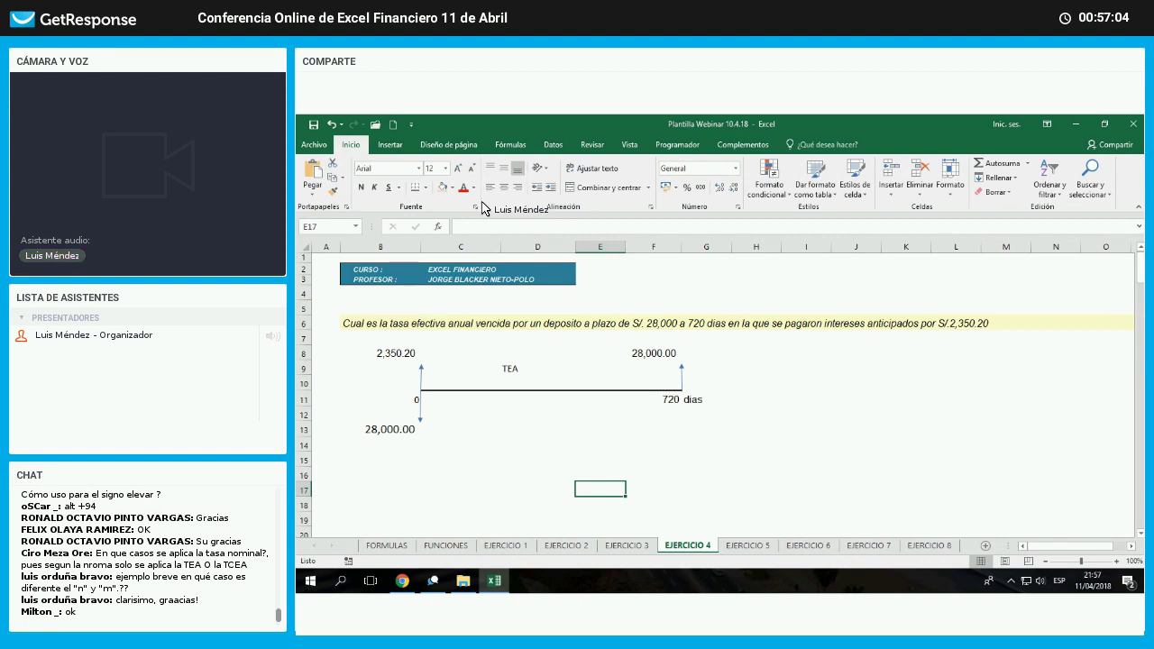
left_click(388, 429)
left_click(470, 168)
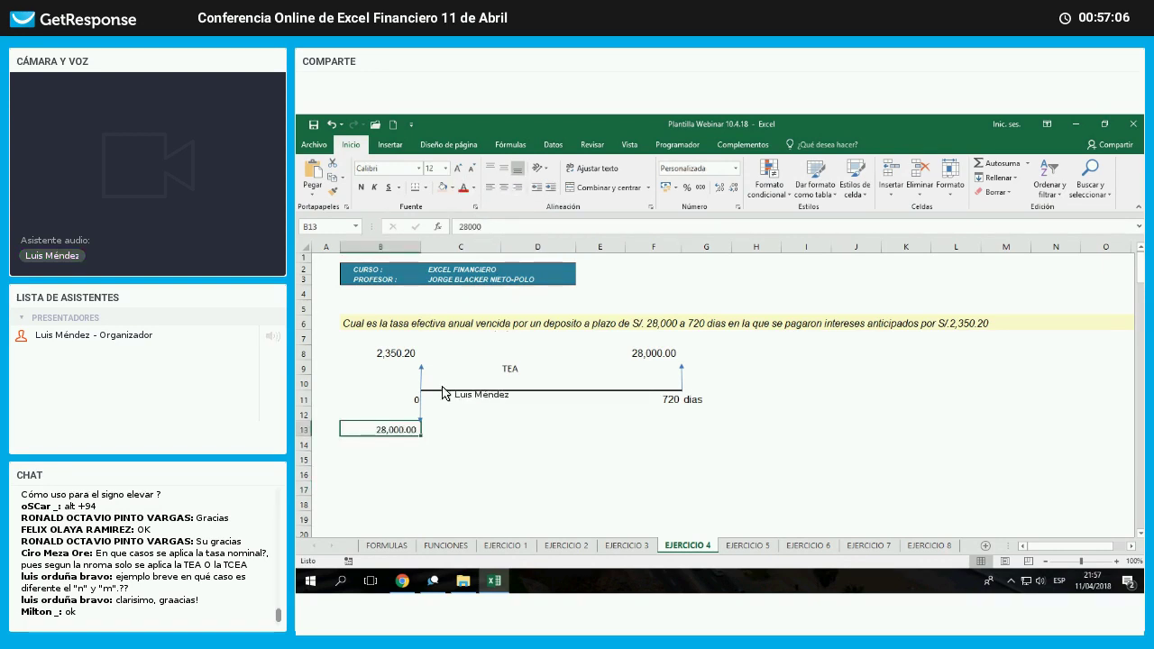
left_click(458, 169)
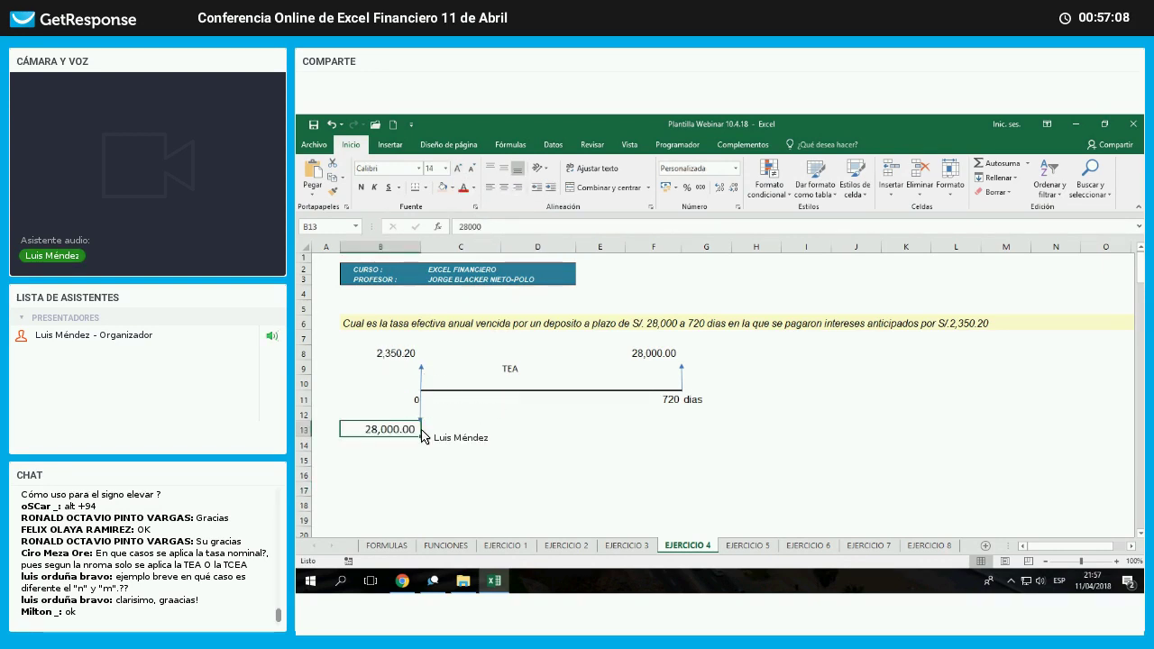
- Apply the Arial font to the diagram range A7:N19 and set the deposit in B13 to size 12
left_click_drag(325, 337, 1056, 521)
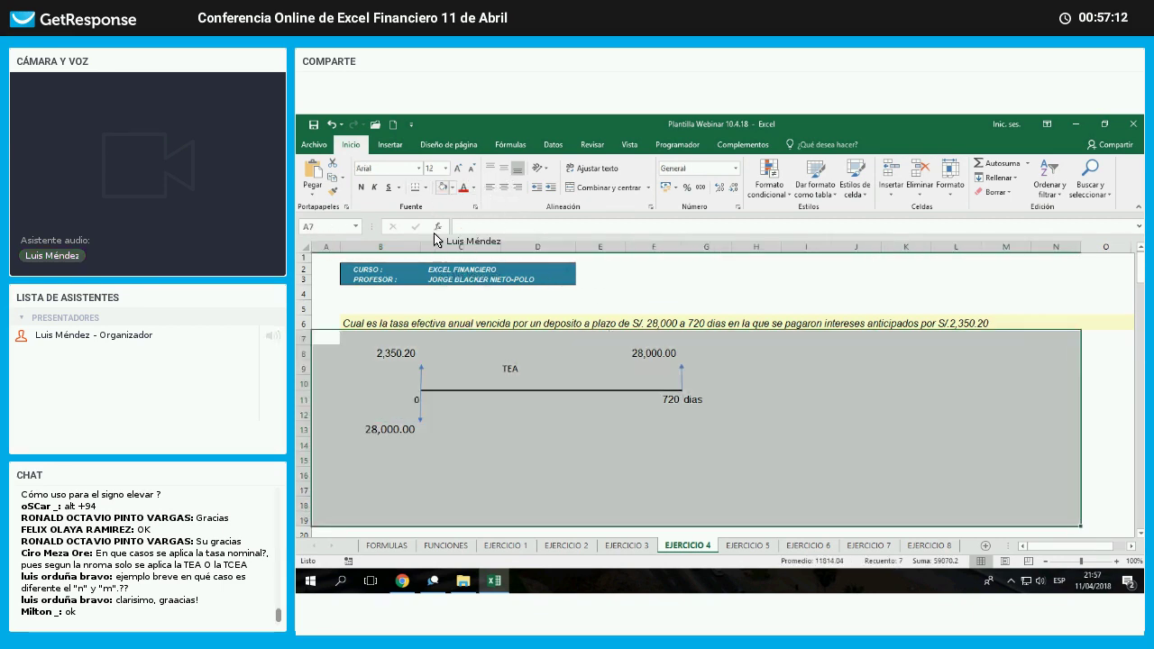
left_click(445, 168)
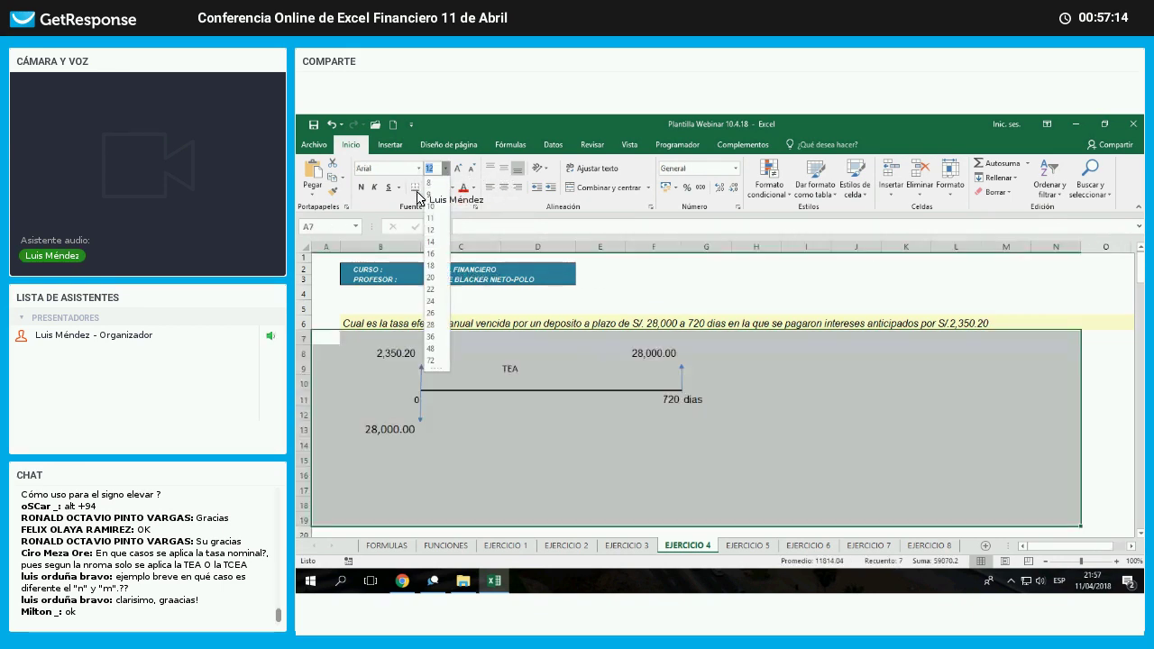
left_click(418, 169)
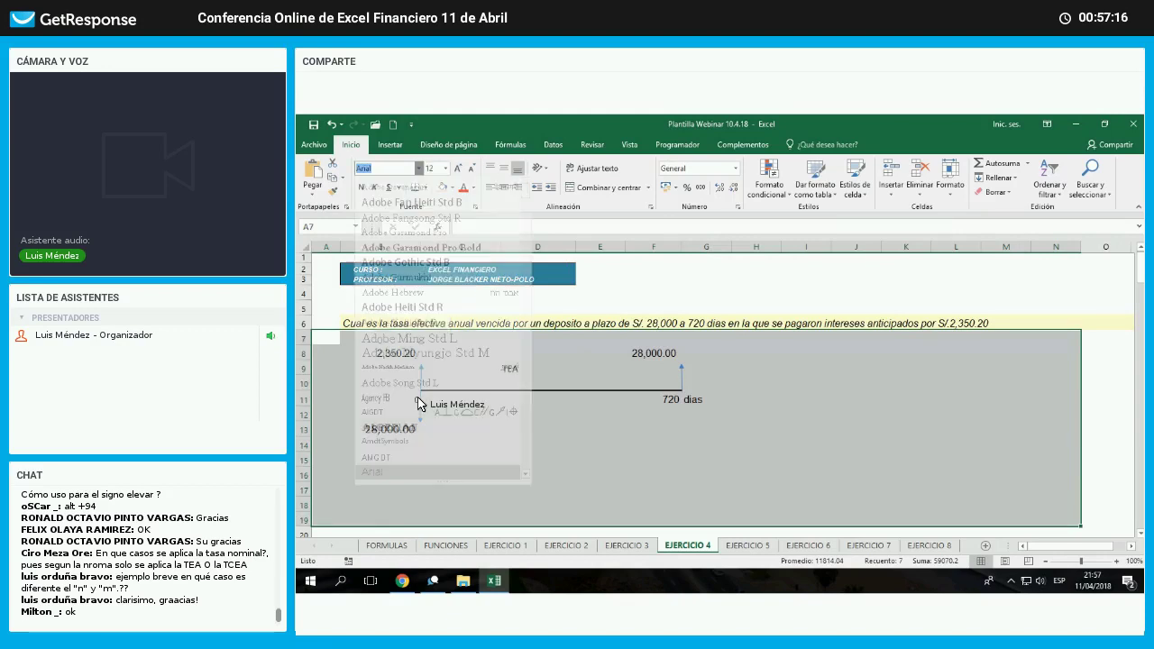
left_click(373, 482)
left_click(461, 474)
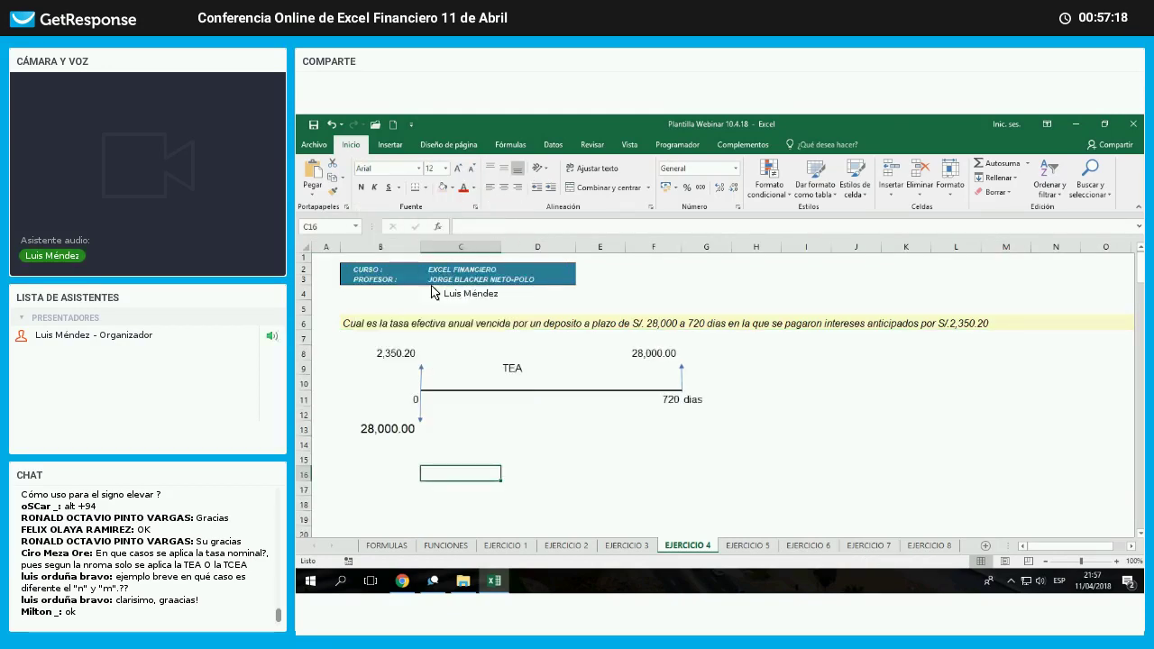
left_click(387, 428)
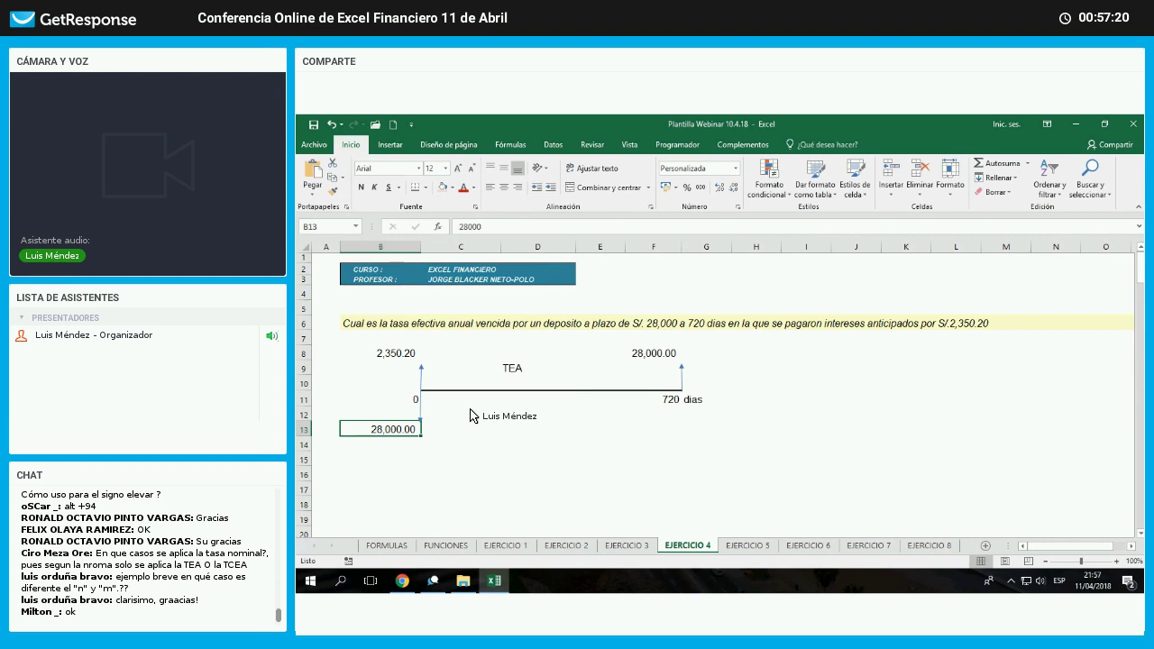
- Review the advance interest in B8 and the returned deposit in F8 on the cash-flow diagram
key("Up")
key("Up")
key("Up")
key("Up")
key("Up")
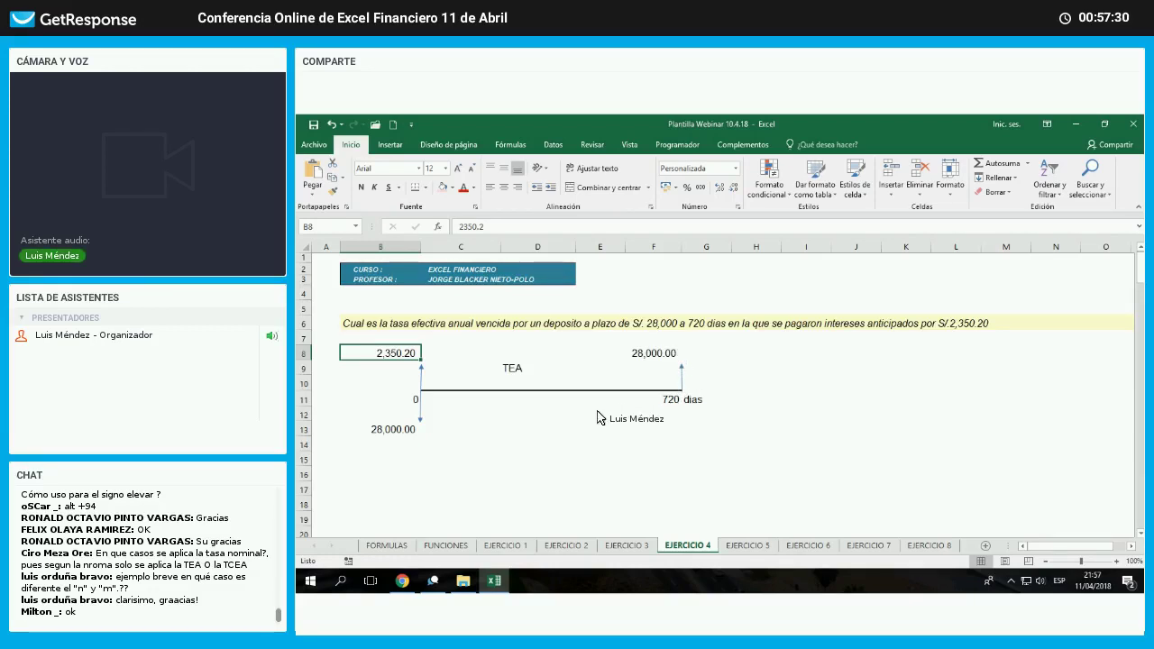
key("ctrl+Right")
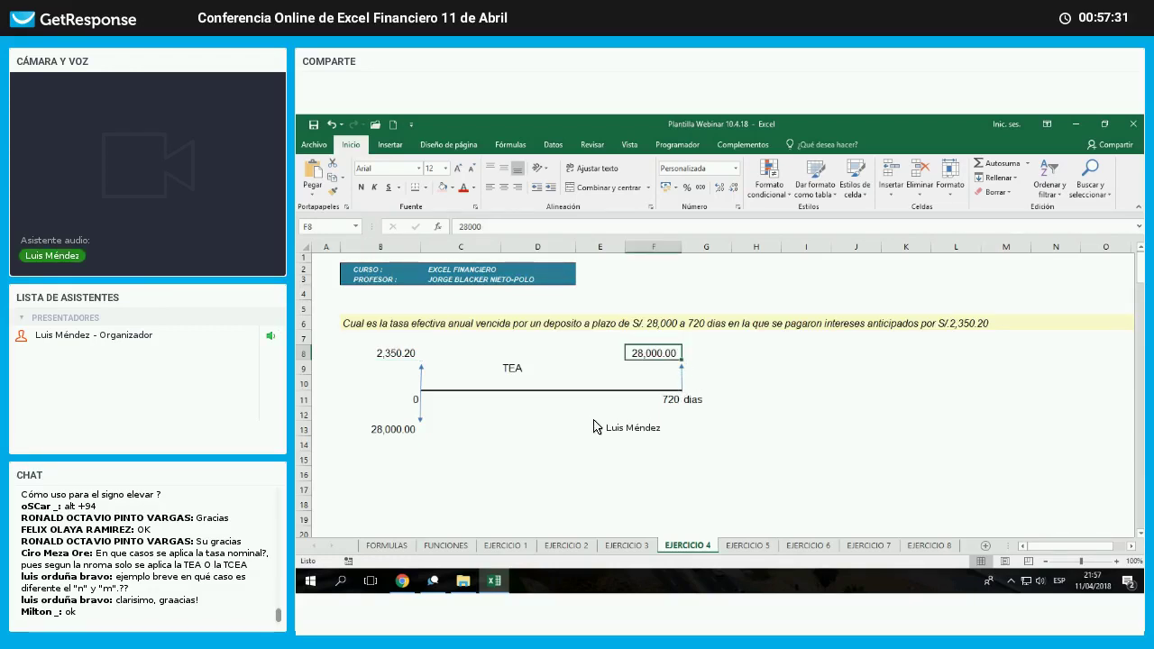
left_click(653, 459)
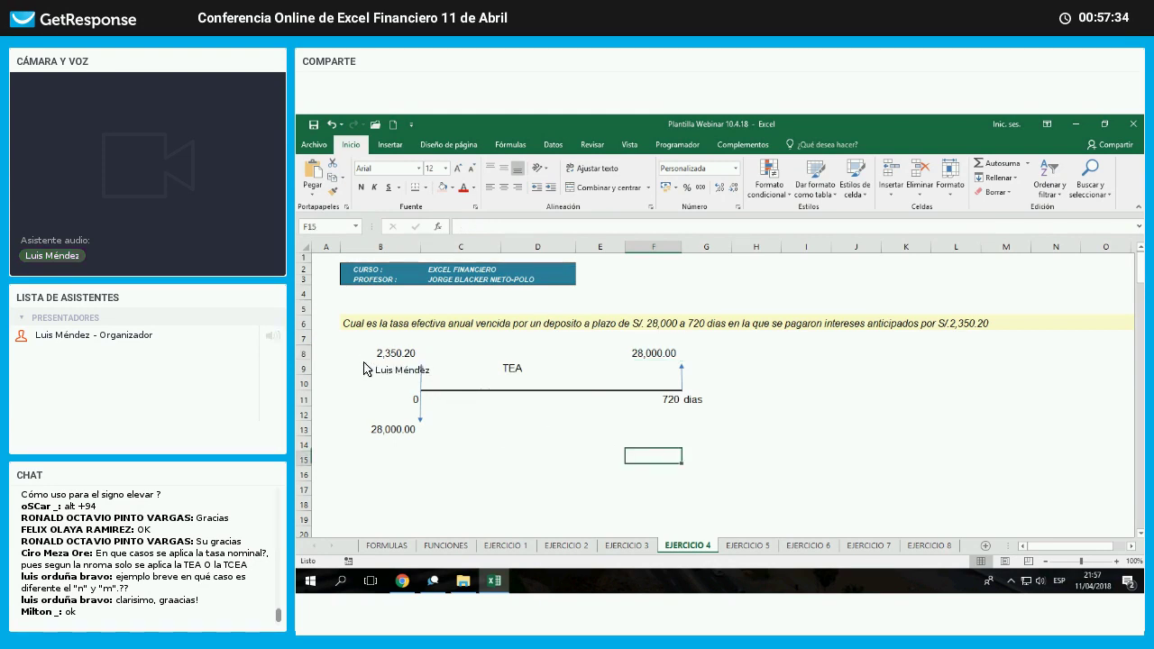
- Shade the cash-flow diagram range B8:G13 with the light purple fill colour
left_click_drag(380, 353, 693, 431)
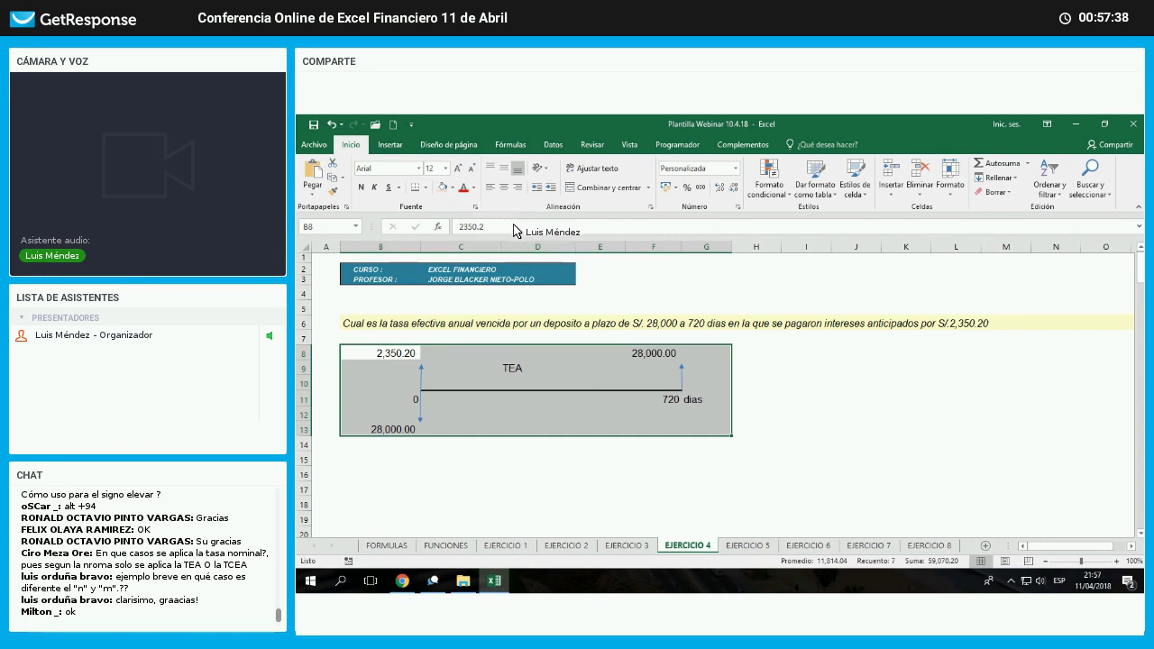
left_click(453, 187)
left_click(516, 227)
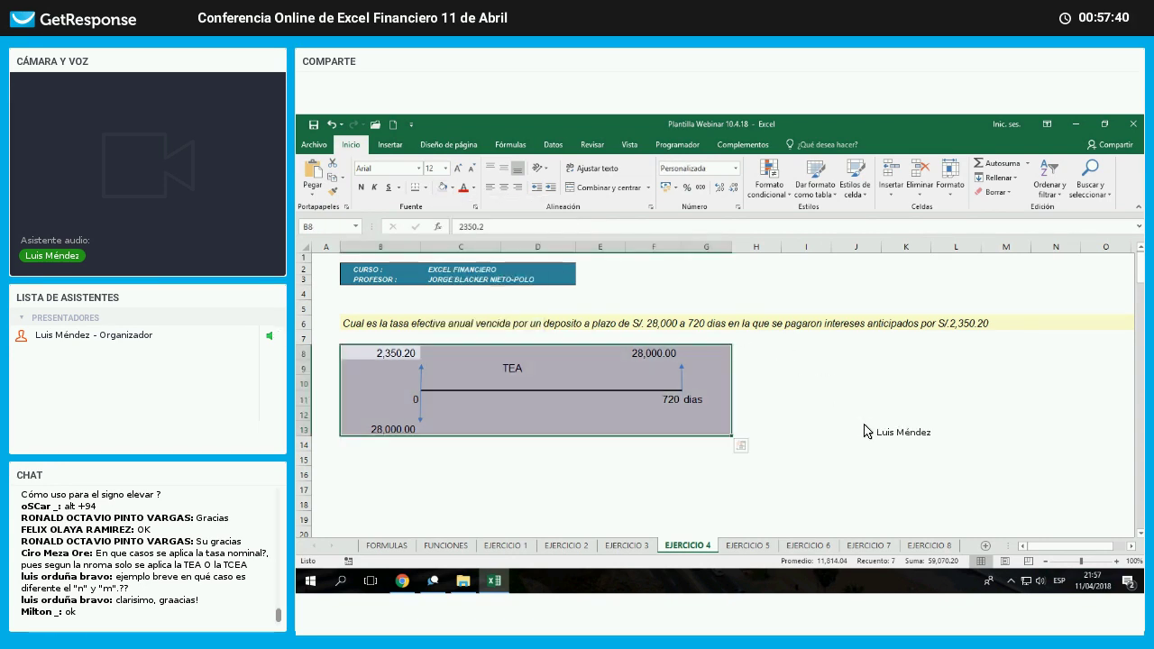
left_click(866, 431)
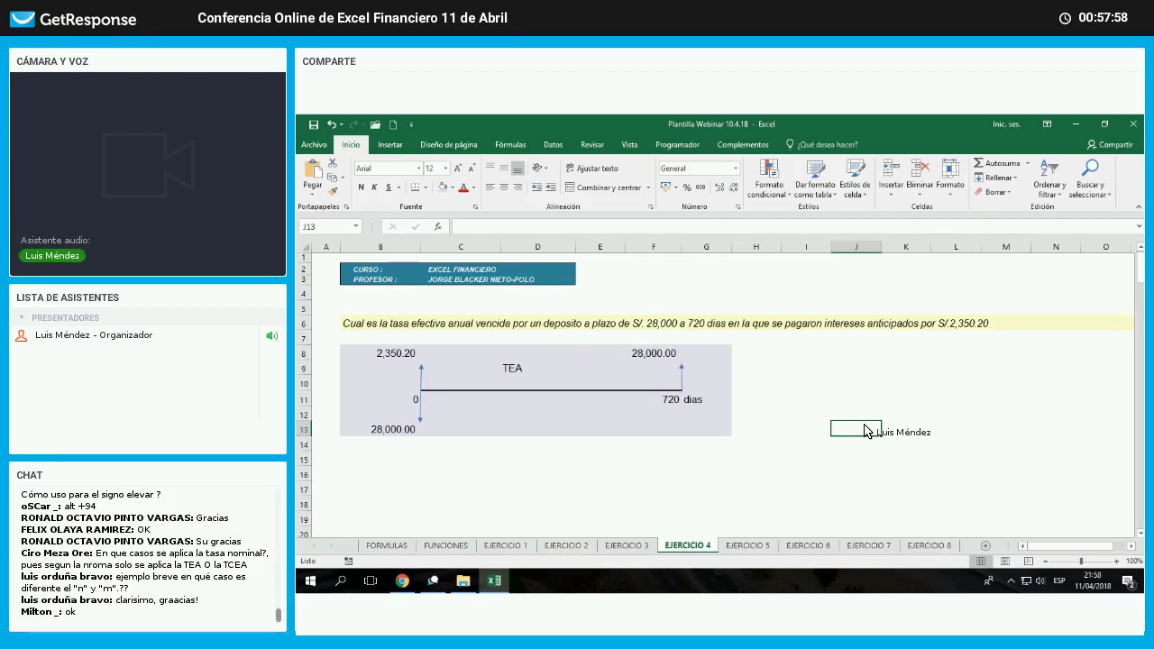
- Check the diagram's deposit, term and interest cells, and enter the label Deposito (VF) in B15
left_click(415, 431)
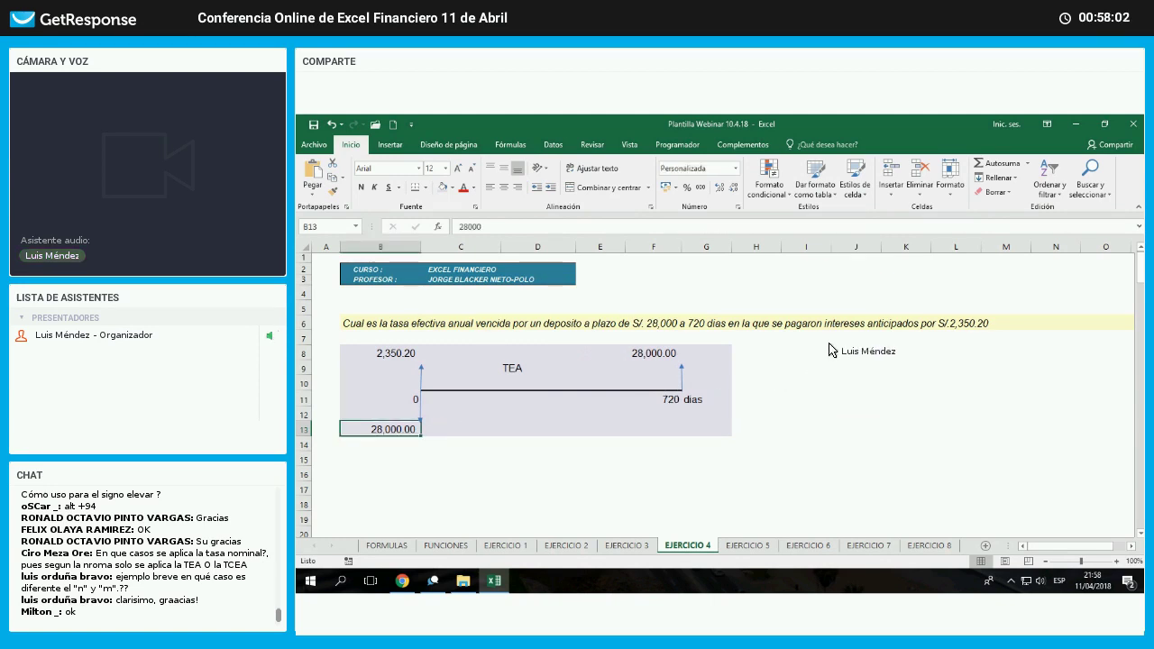
left_click(666, 399)
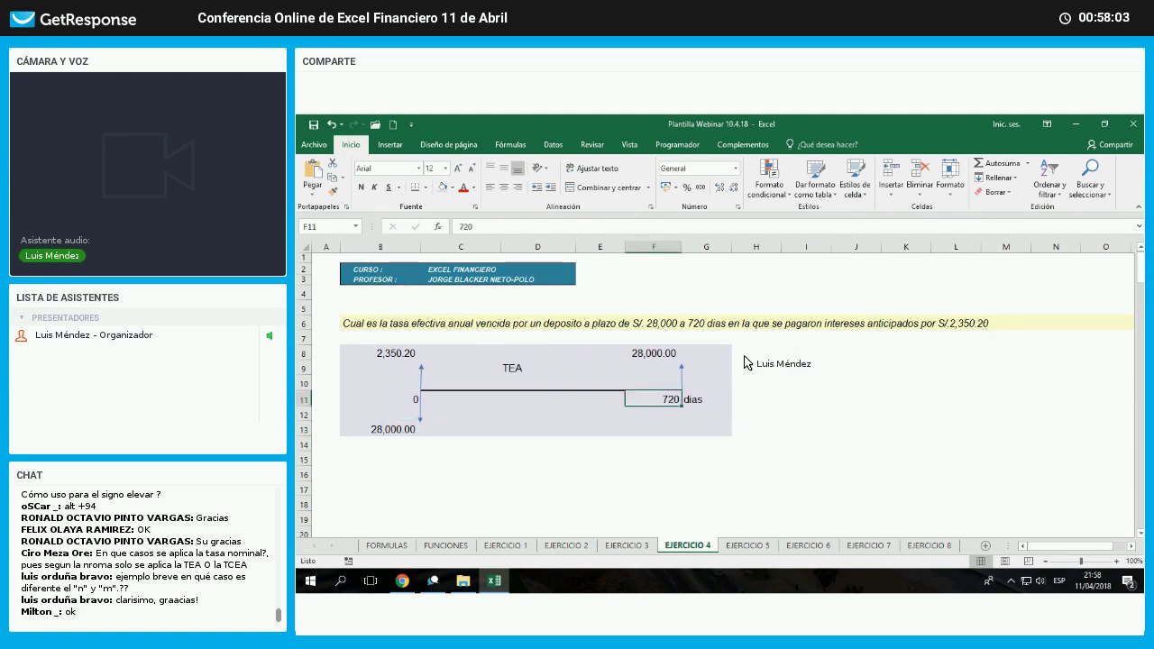
left_click(395, 353)
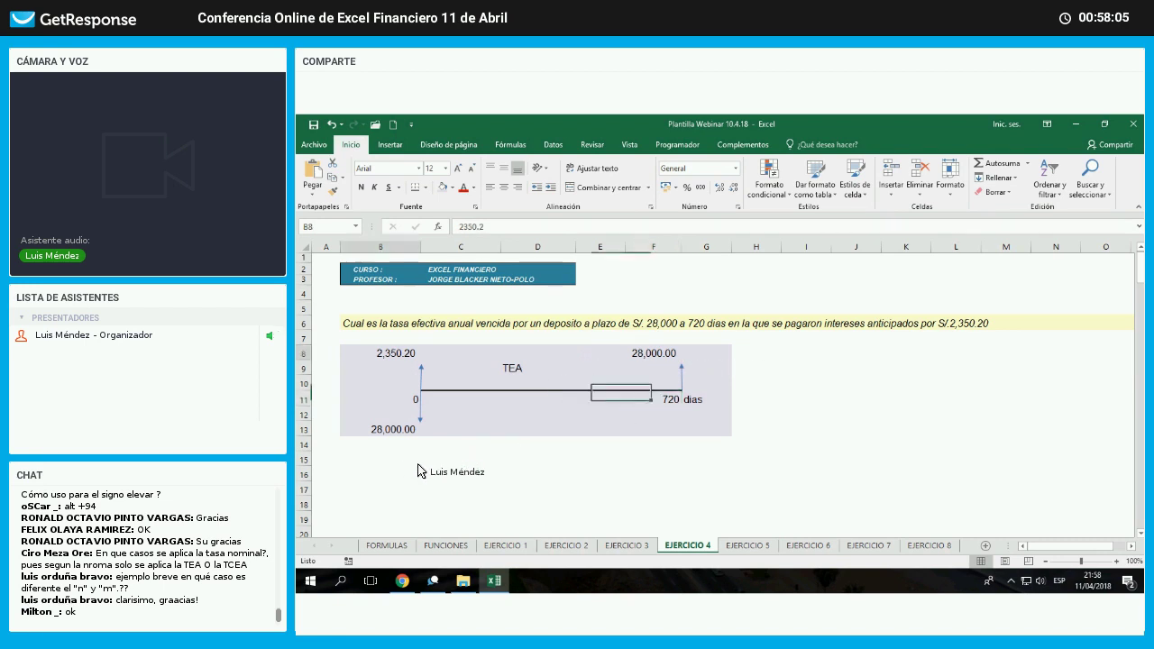
left_click(397, 459)
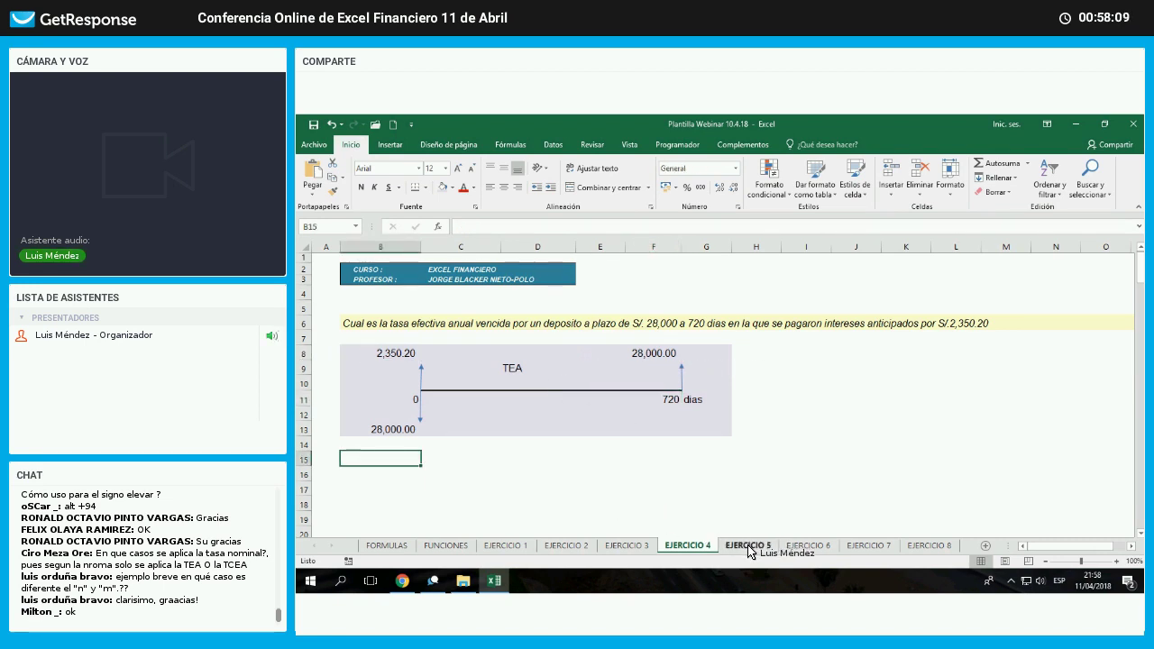
type("Deposito")
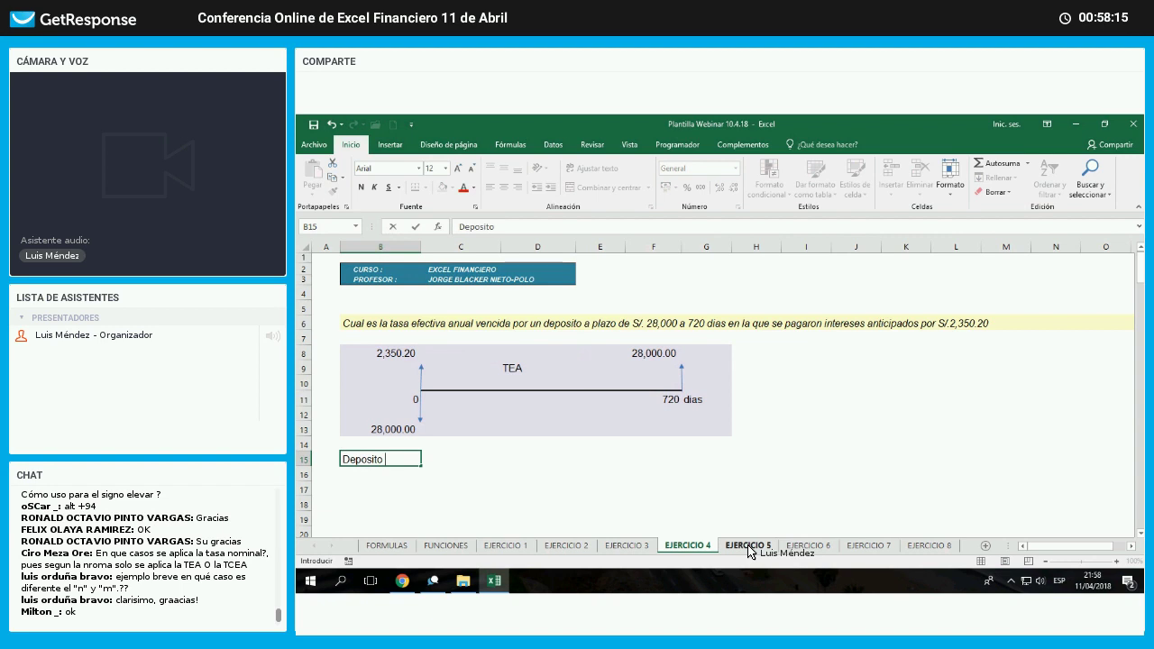
type("(VF")
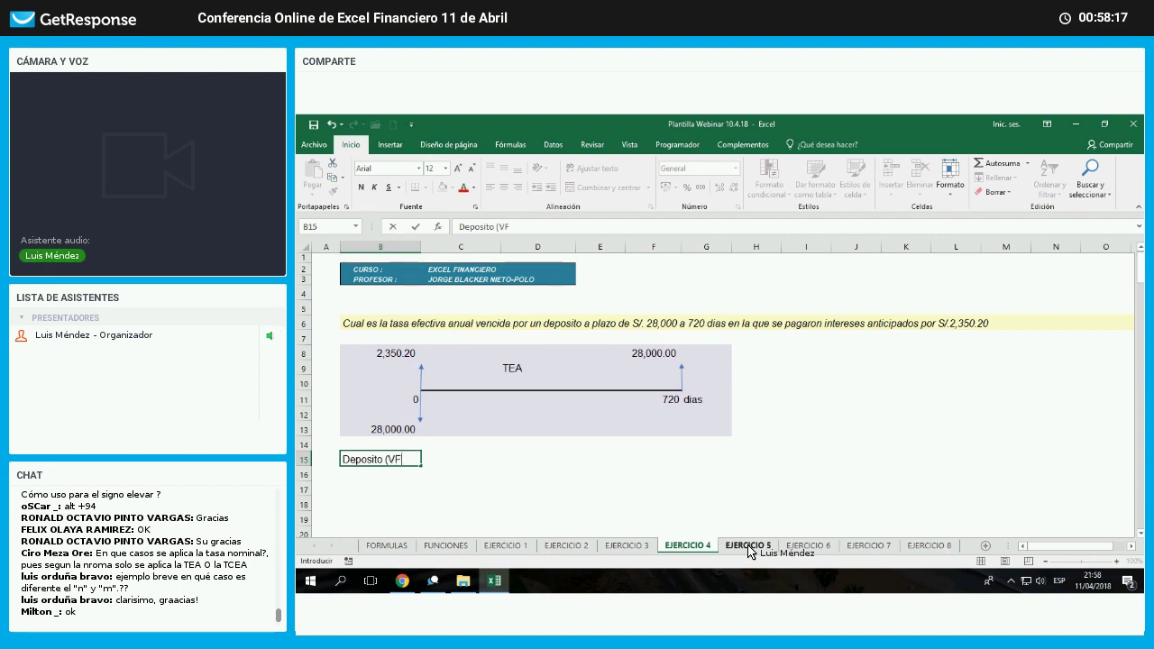
key("Tab")
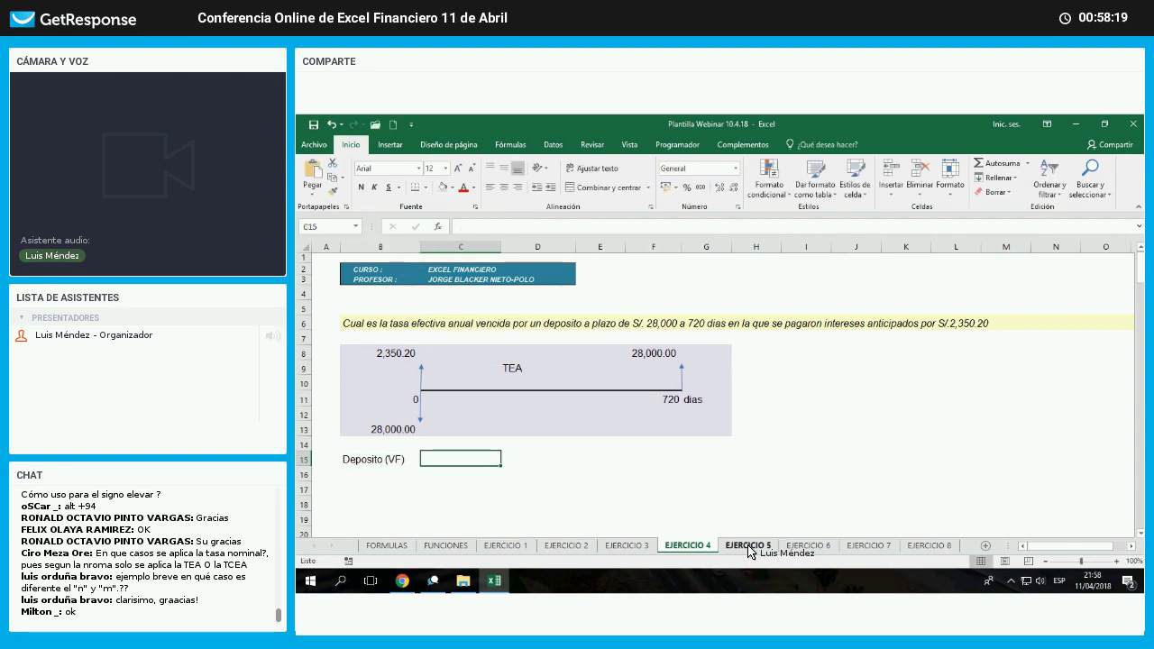
- Link C15 to the returned deposit at the timeline's end with the formula +F8
type("+")
key("Left")
key("Up")
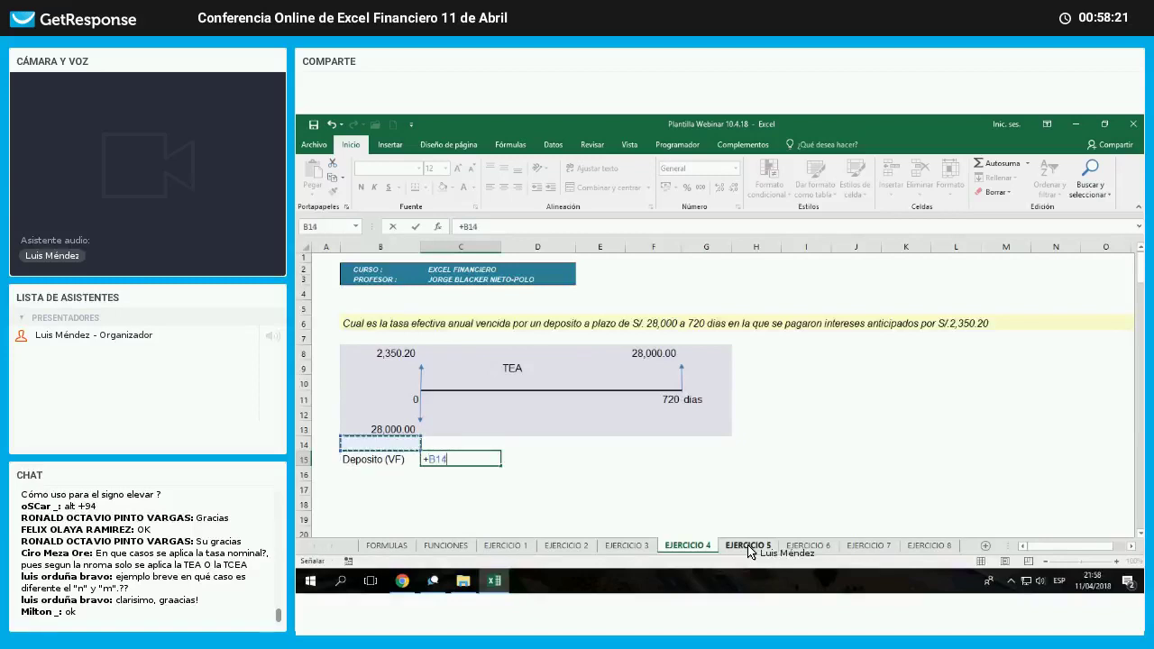
key("Up")
key("Right")
key("Right")
key("Right")
key("Up")
key("Up")
key("Up")
key("Up")
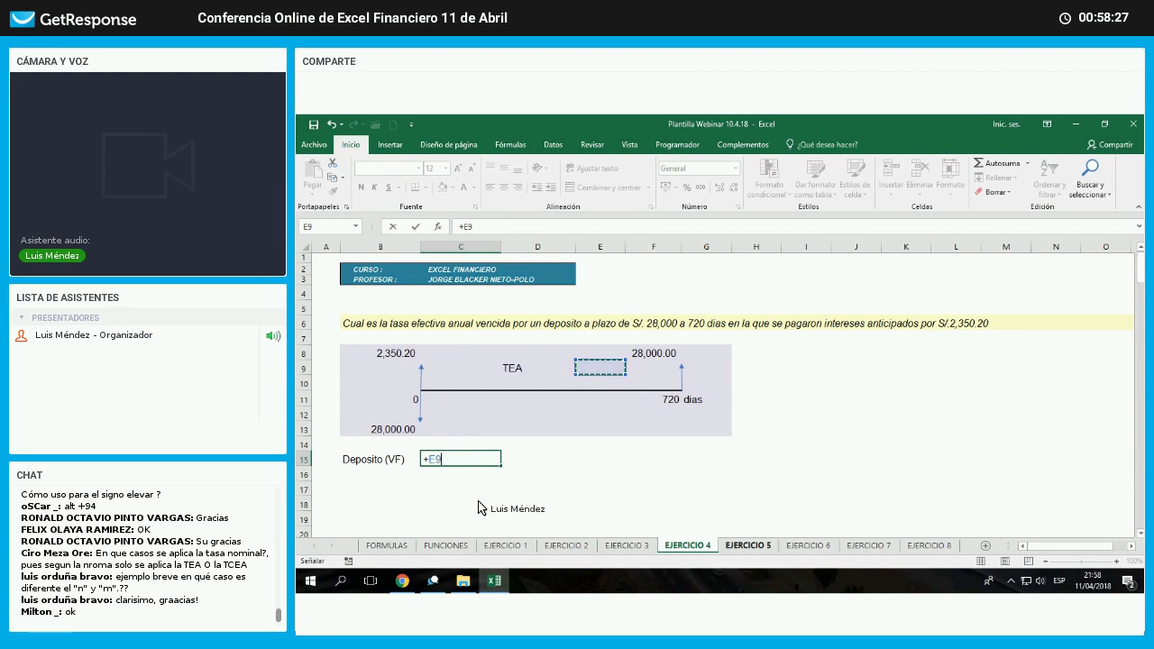
key("Up")
key("Right")
key("Return")
key("Up")
key("Left")
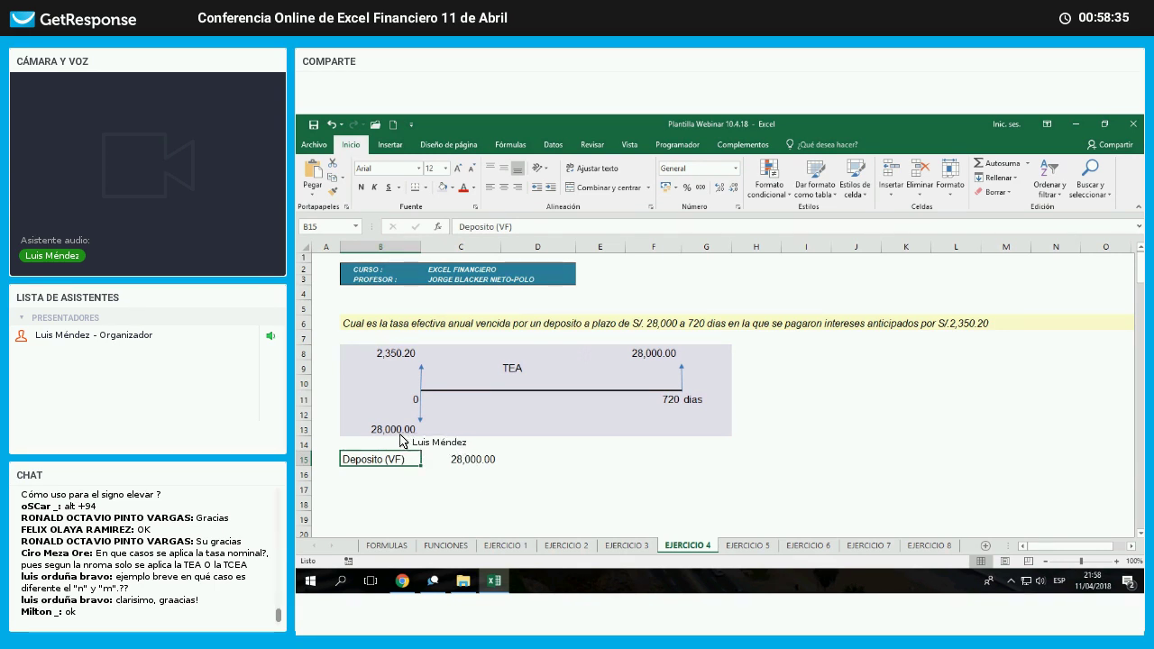
- Examine the initial deposit in B13 and the advance interest in B8 as components of the initial capital
key("Up")
key("Up")
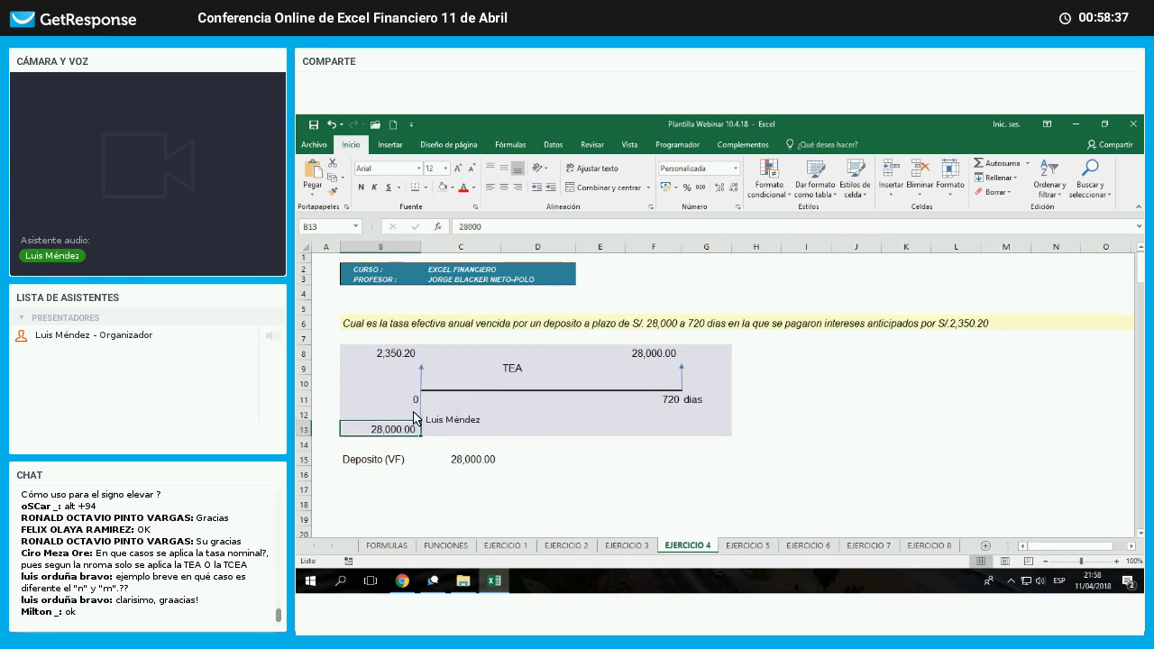
key("Up")
key("Up")
key("Up")
key("Up")
key("Up")
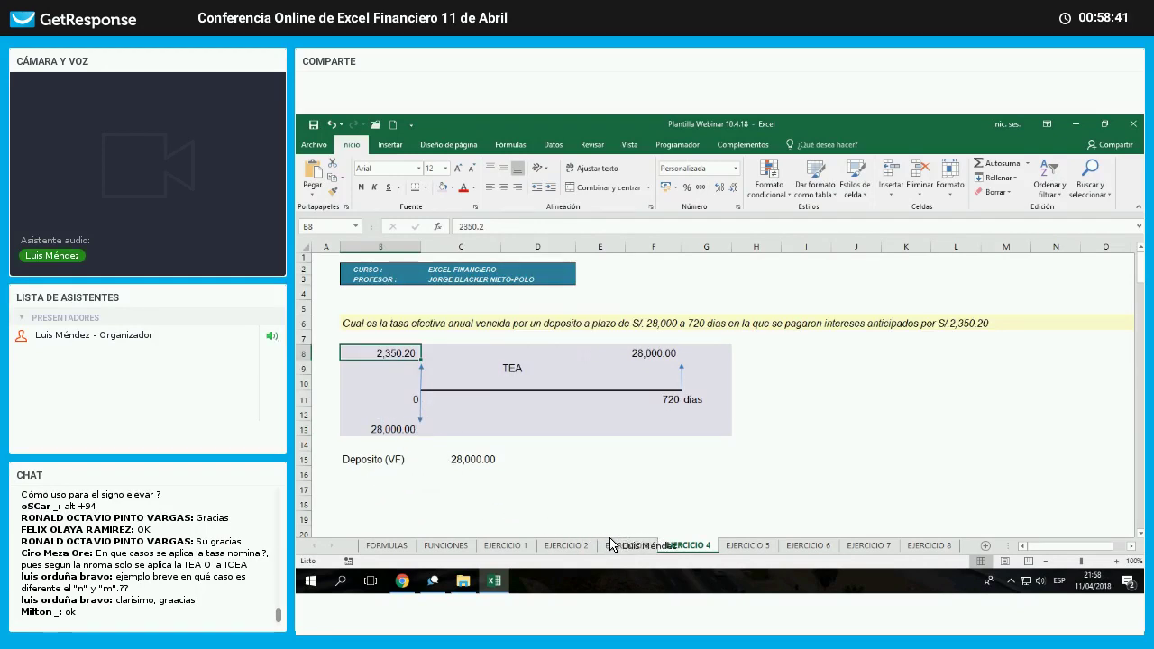
- Enter the label Capital inicial (VA) in B16 under the deposit label
key("Down")
key("Down")
key("Down")
key("Down")
key("Down")
key("Down")
key("Down")
key("Down")
type("Capita")
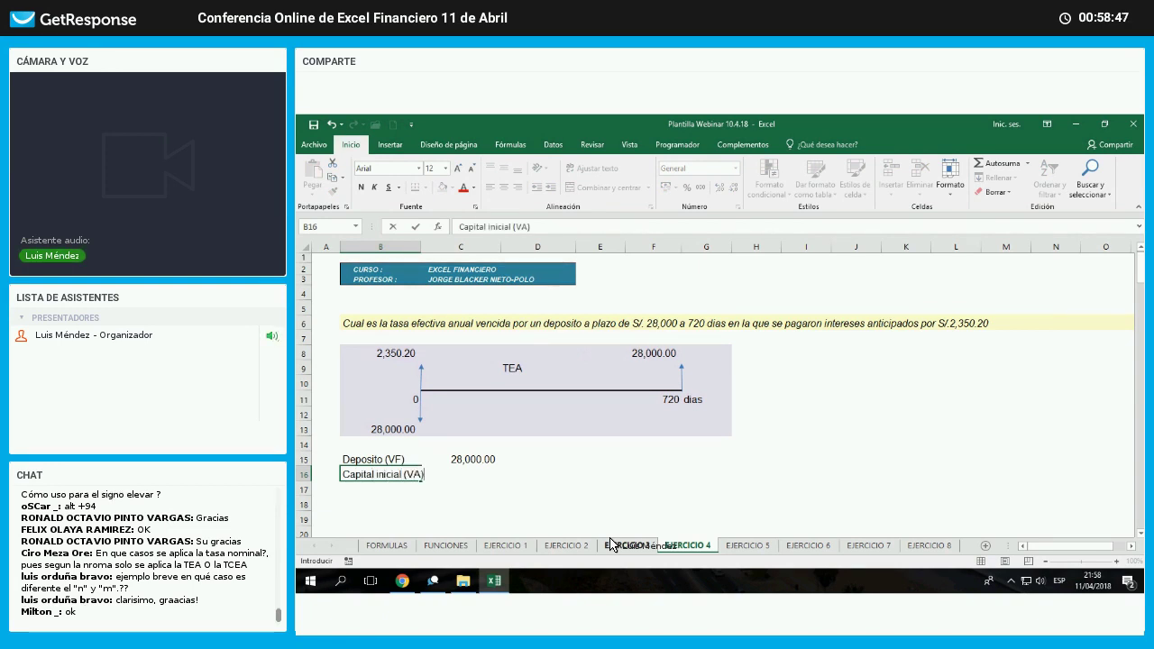
type("l inicial (VA)")
key("Tab")
- Calculate the initial capital in C16 as the deposit minus the advance interest with the formula +B13-B8
type("+")
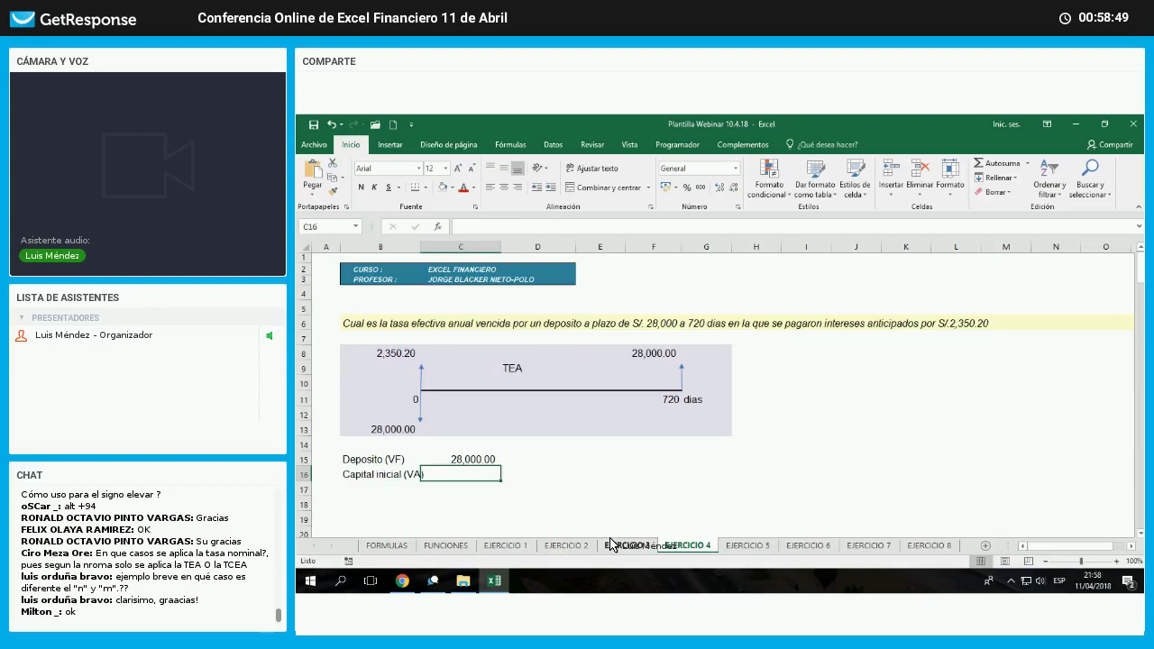
key("Left")
key("Up")
key("Up")
key("Up")
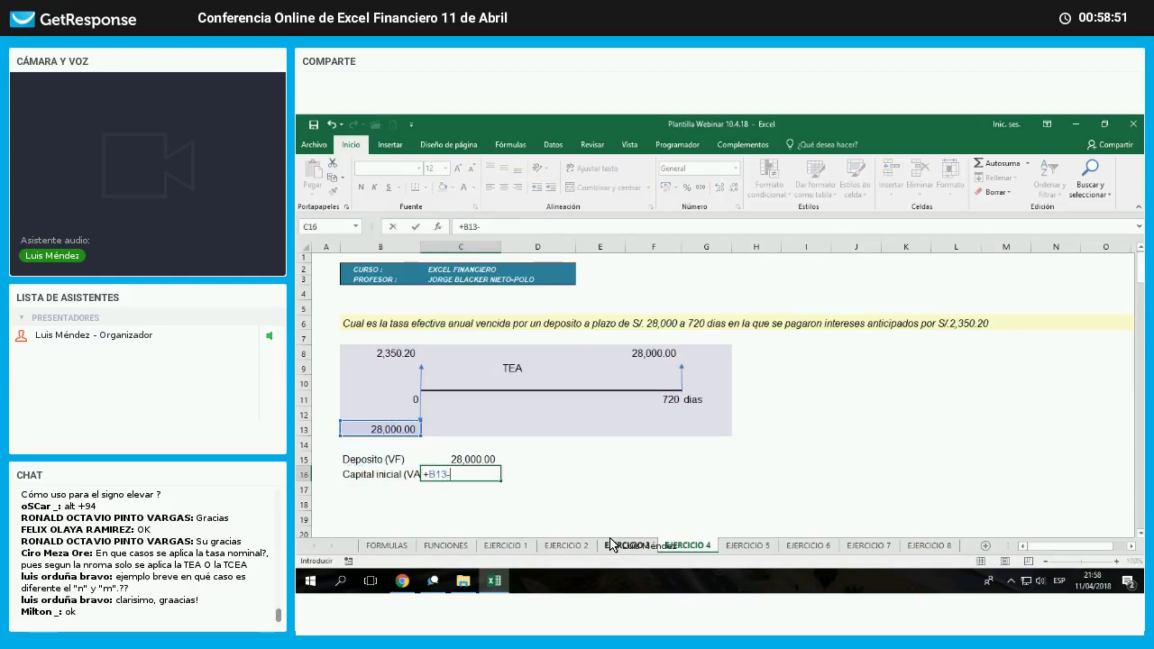
type("-")
key("Up")
key("Up")
key("Up")
key("Up")
key("Up")
key("Up")
key("Up")
key("Up")
key("Left")
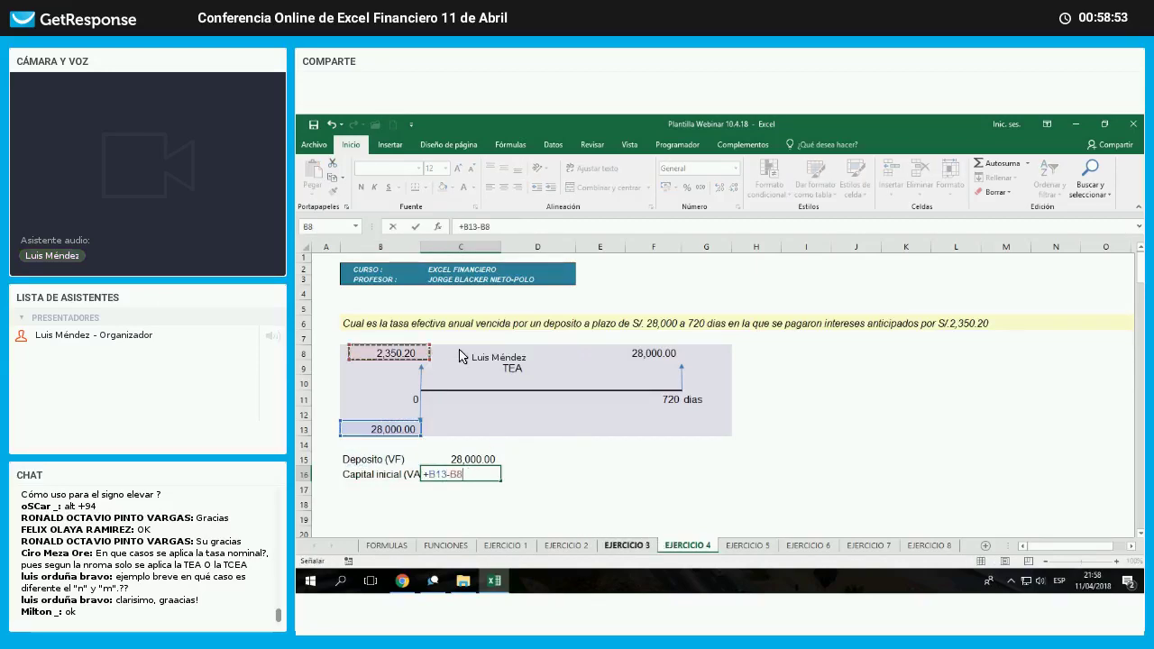
key("Return")
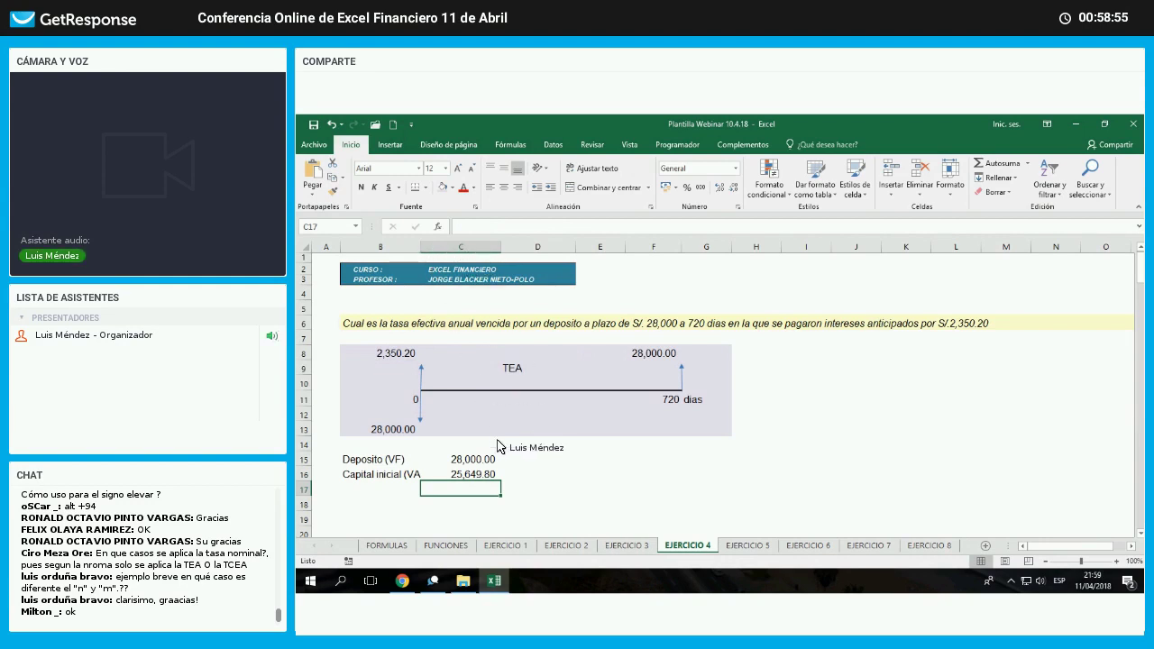
- Widen column B slightly to fit the Capital inicial (VA) label and straighten the diagram's downward deposit arrow
left_click_drag(421, 247, 425, 247)
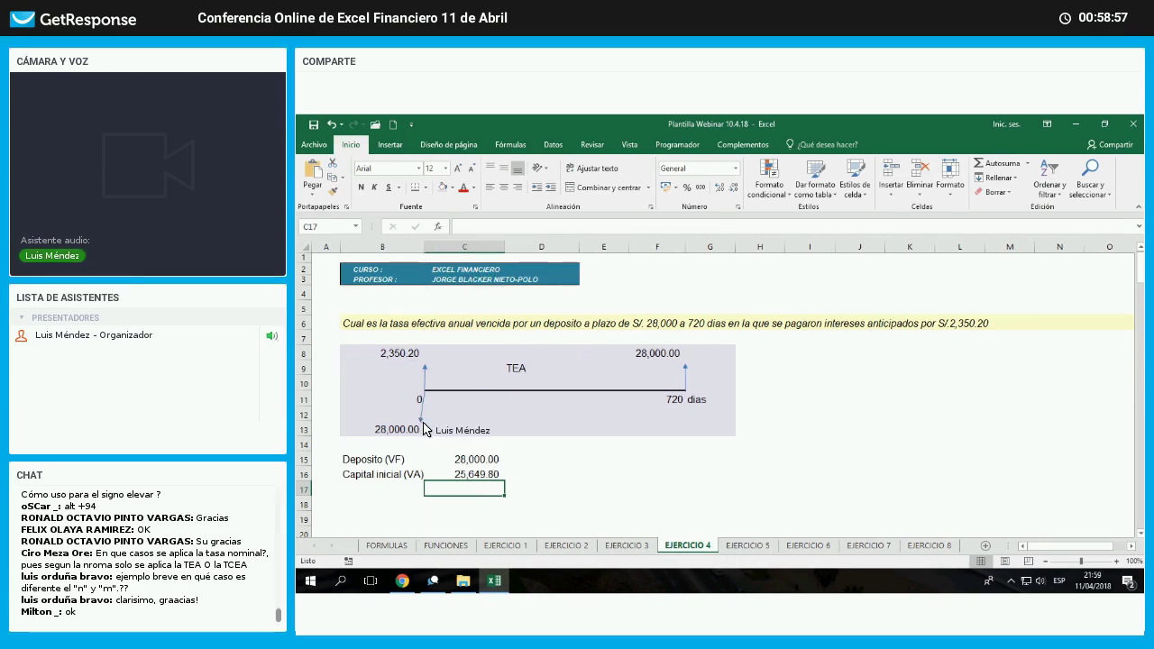
left_click(424, 422)
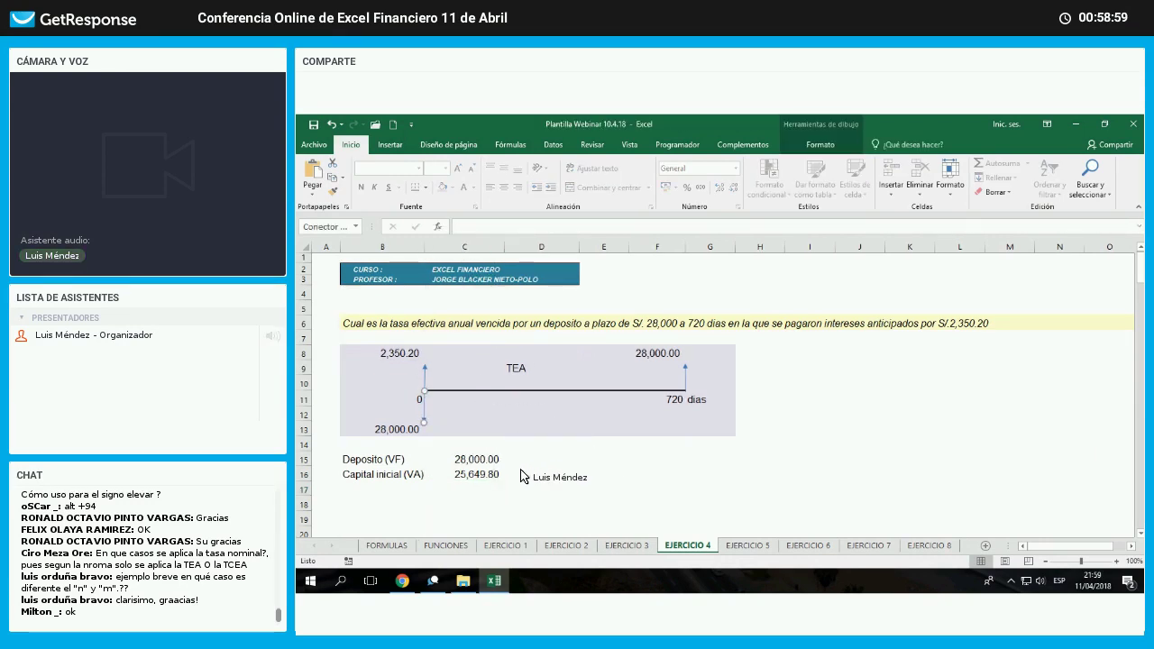
left_click(514, 443)
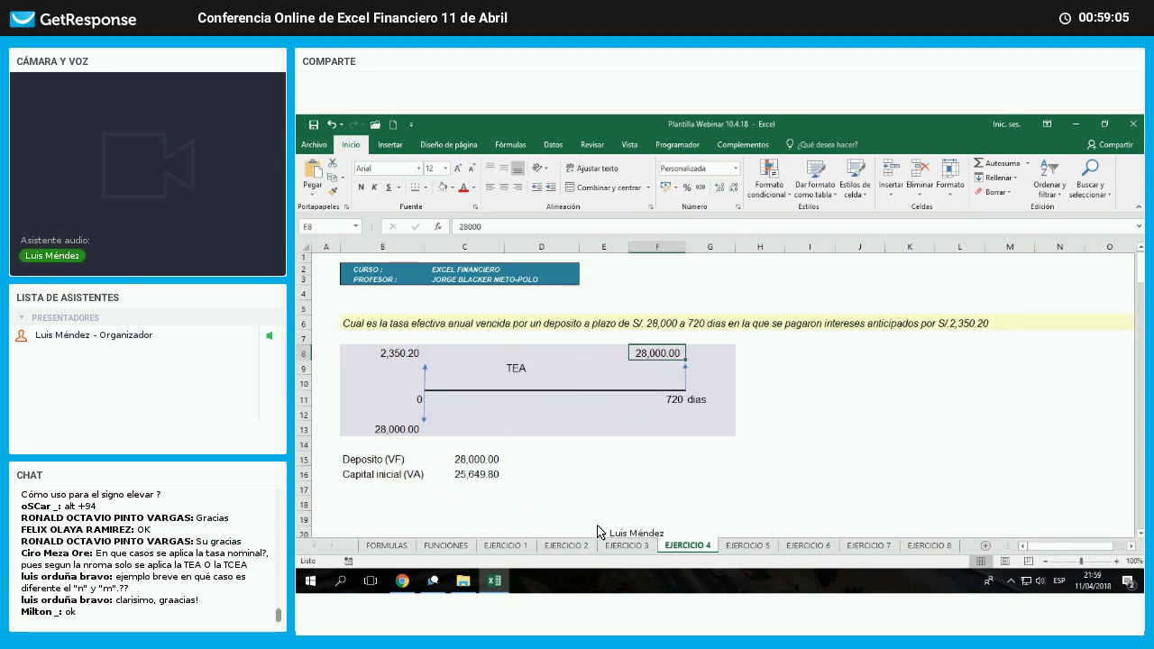
- Add the term in row 17 with the label Plazo (Nper), the value 720 and the unit dias
left_click(382, 489)
type("Pl")
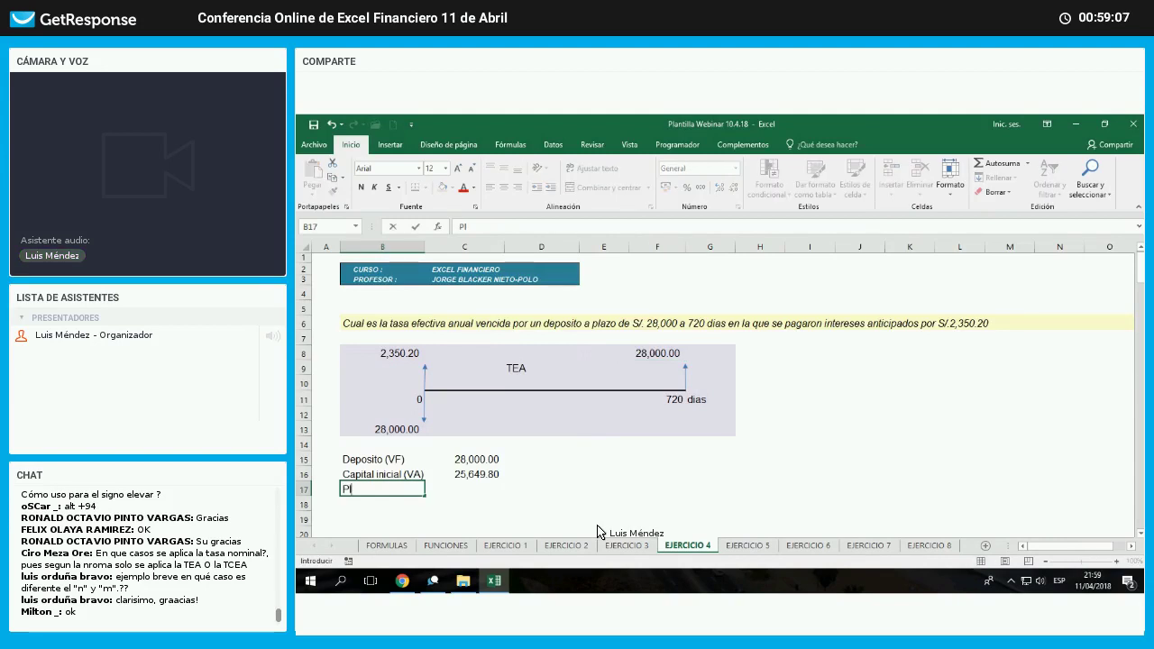
type("azo (Nper")
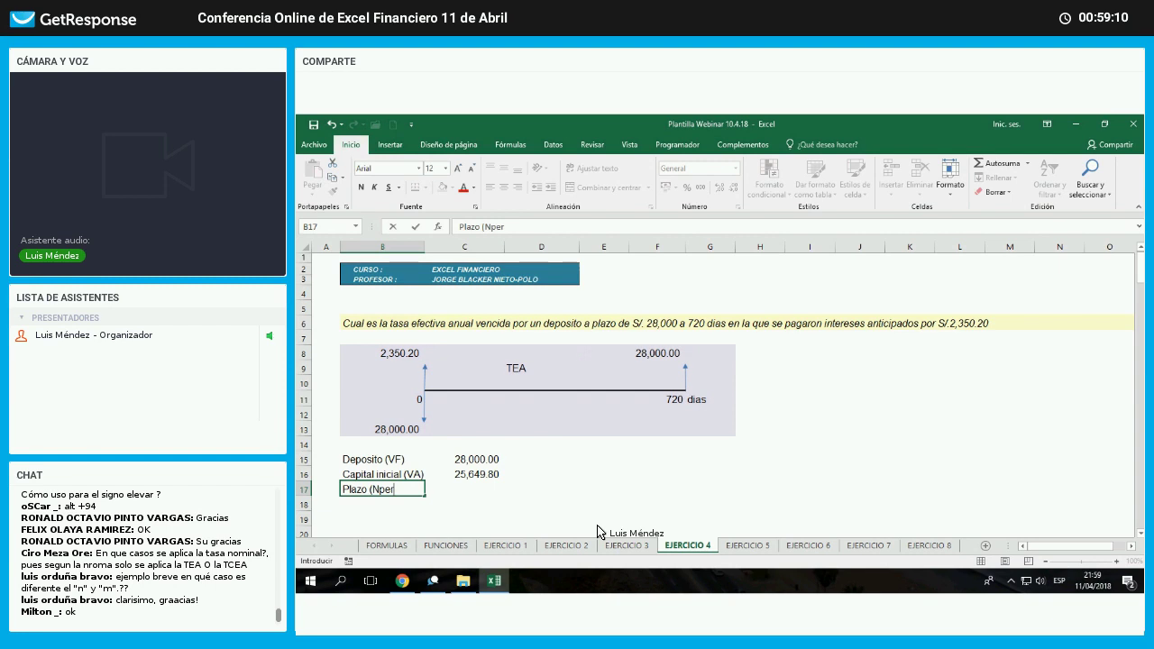
type(")")
key("Tab")
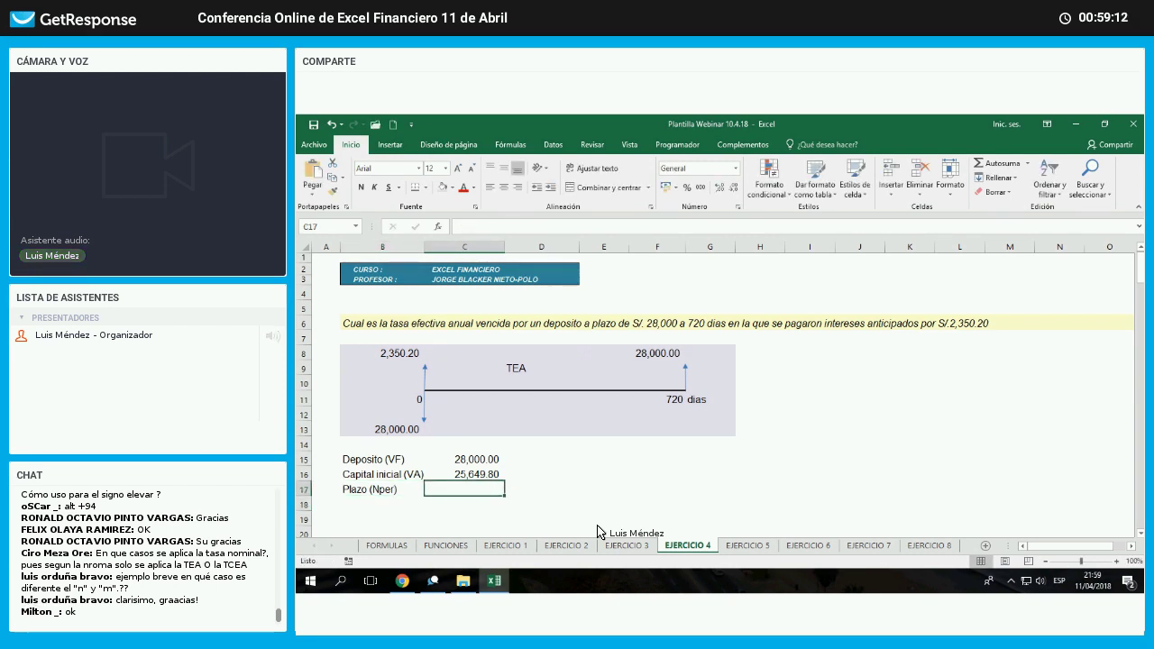
type("720")
key("Tab")
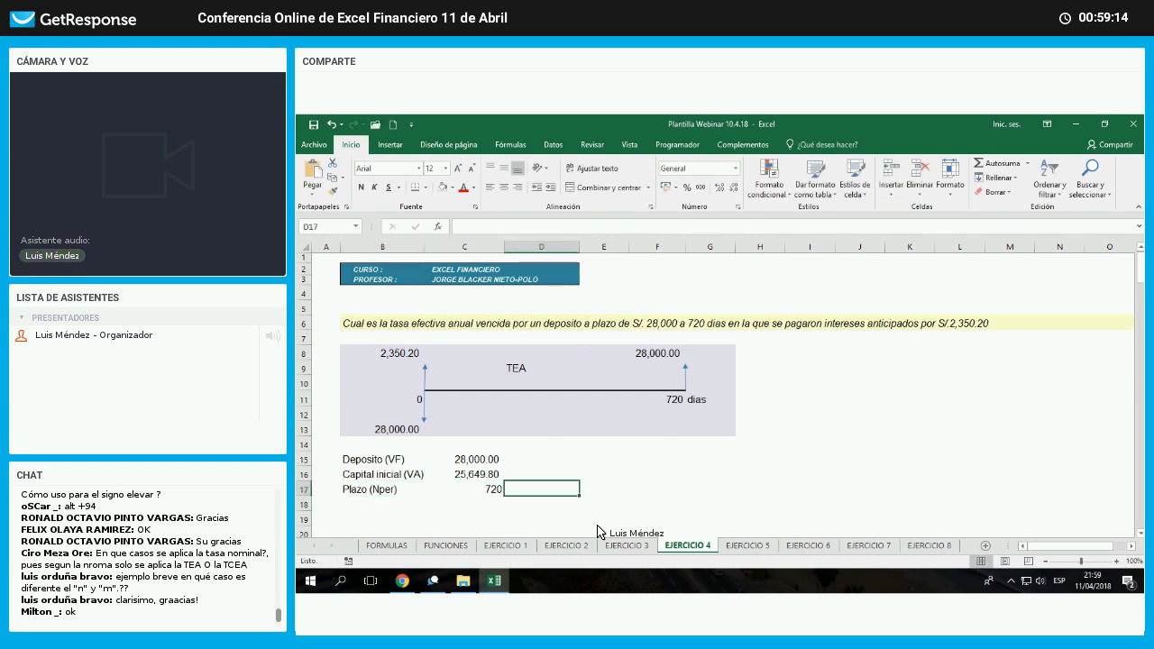
type("doias")
key("Return")
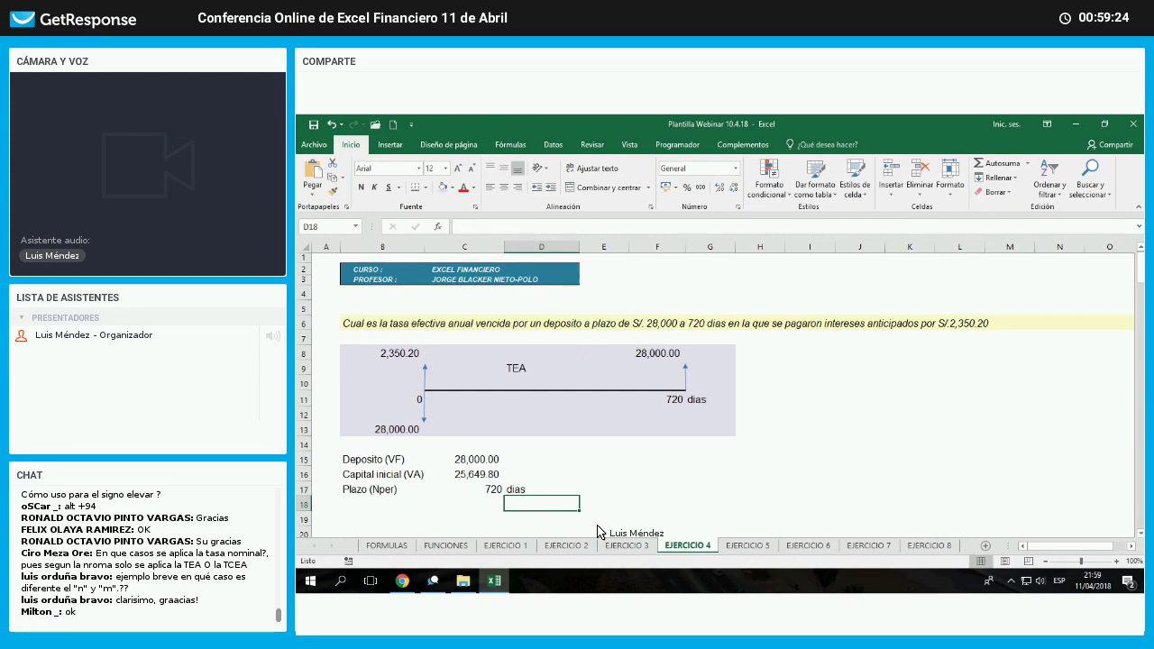
- Write the rate formula as text, Tasa = (VF - VA)/VA, in B18 under the term label
key("Left")
key("Left")
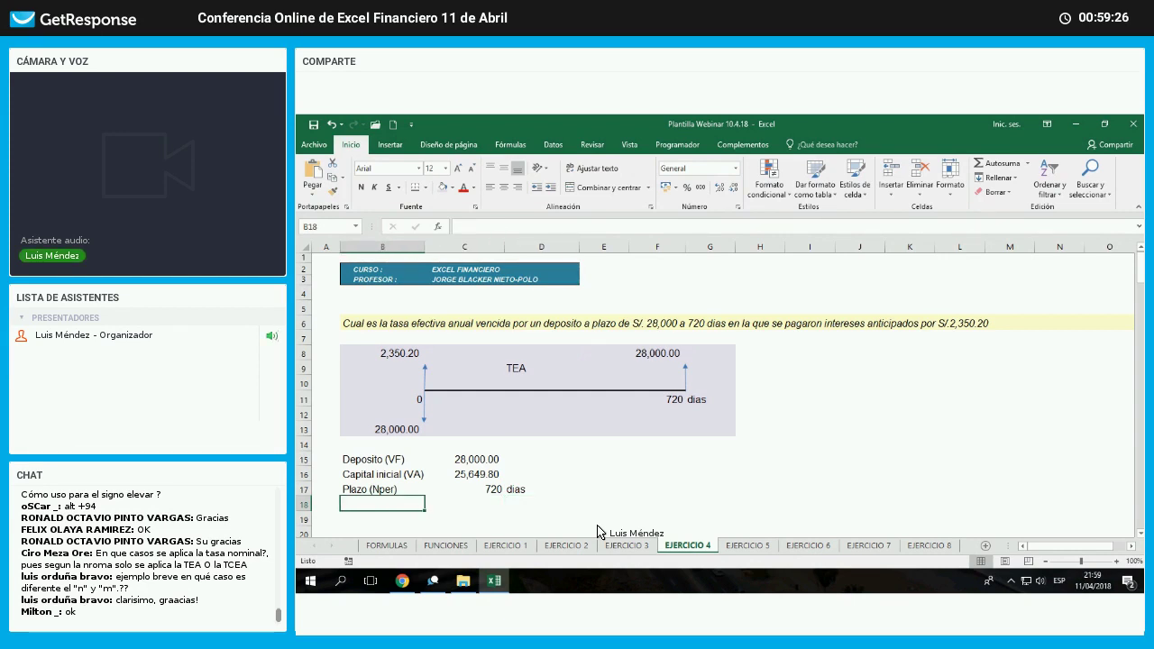
type("Tasa")
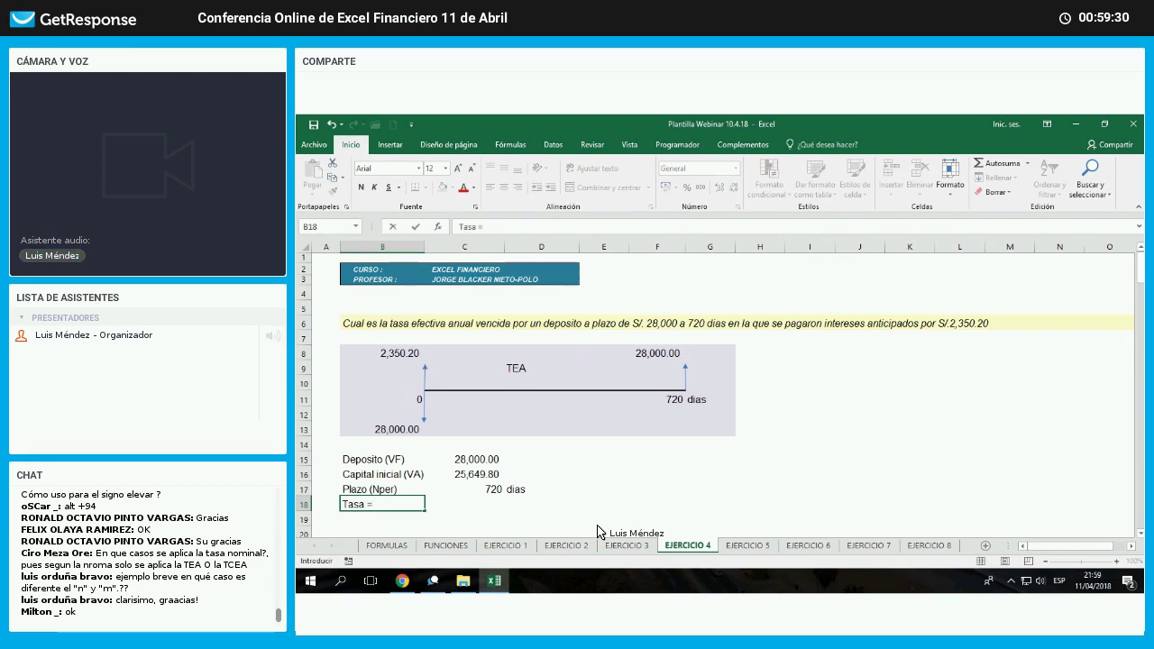
type(" = (VF - VA")
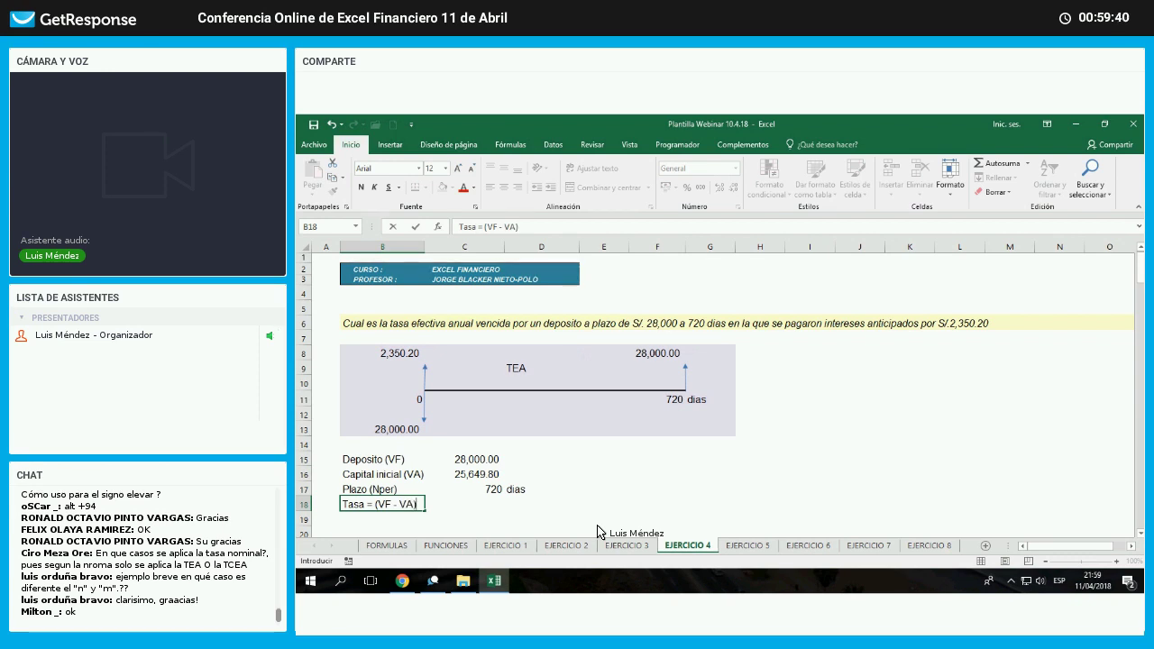
type(")/VA")
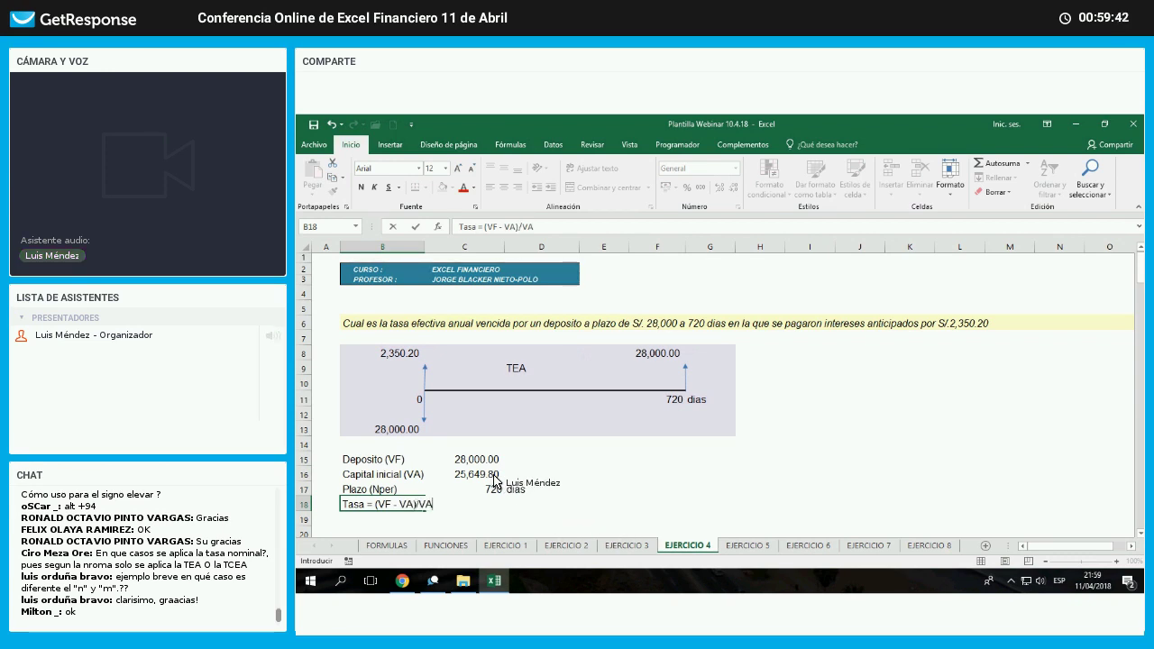
key("Return")
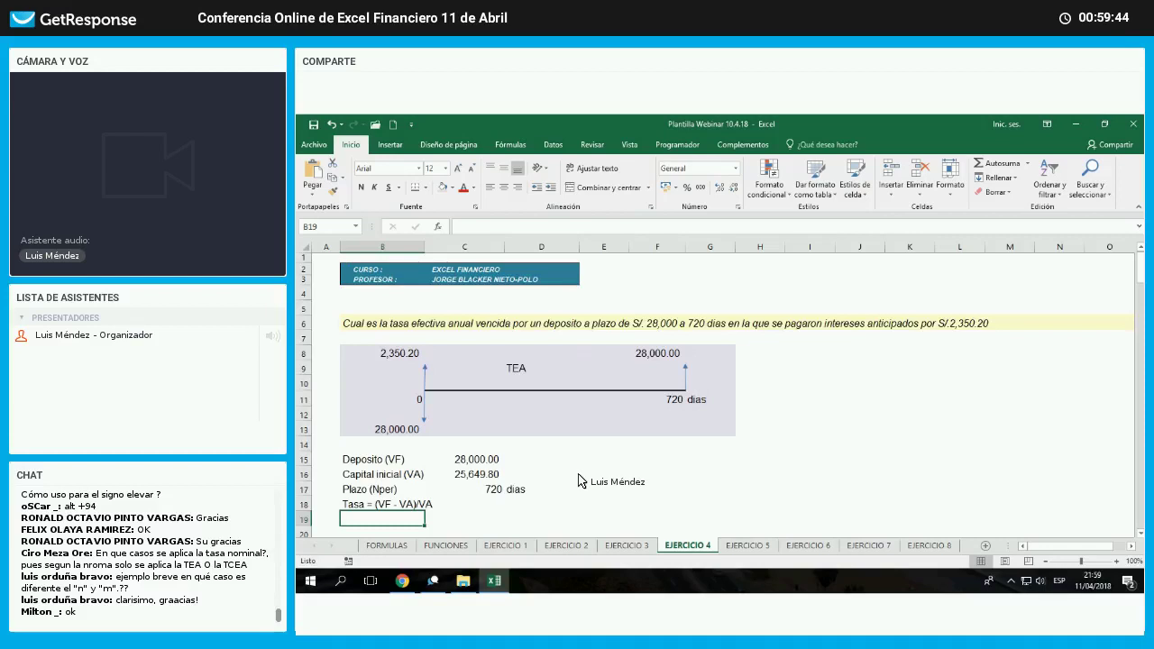
- Widen column B to fit the rate formula text and realign the downward deposit arrow vertically
left_click_drag(469, 460, 505, 477)
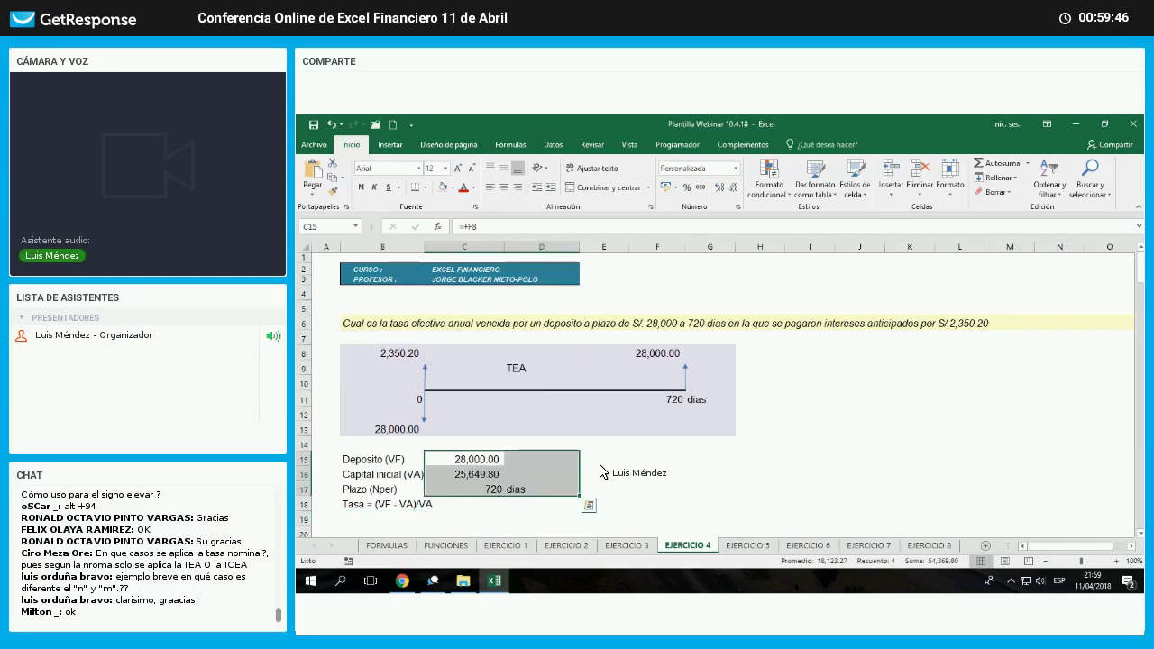
left_click(658, 474)
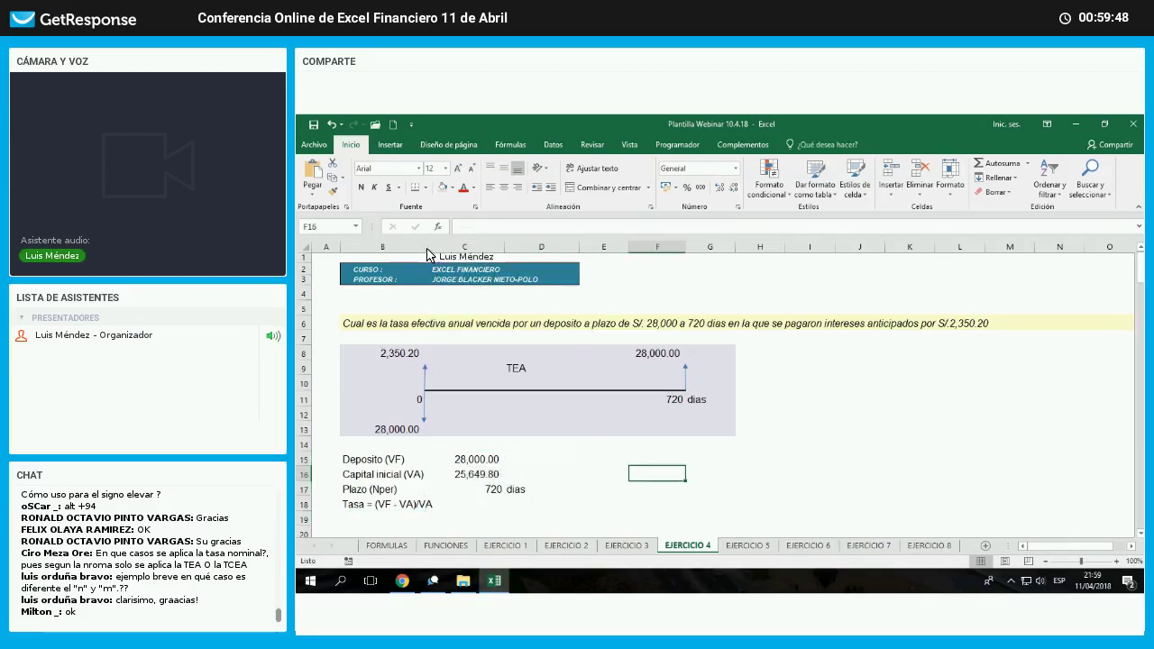
left_click_drag(427, 248, 431, 422)
left_click_drag(426, 248, 437, 248)
left_click(435, 417)
- Review the term cell and the diagram's initial deposit in B13, returned deposit in F8 and advance interest in B8
left_click_drag(478, 490, 477, 505)
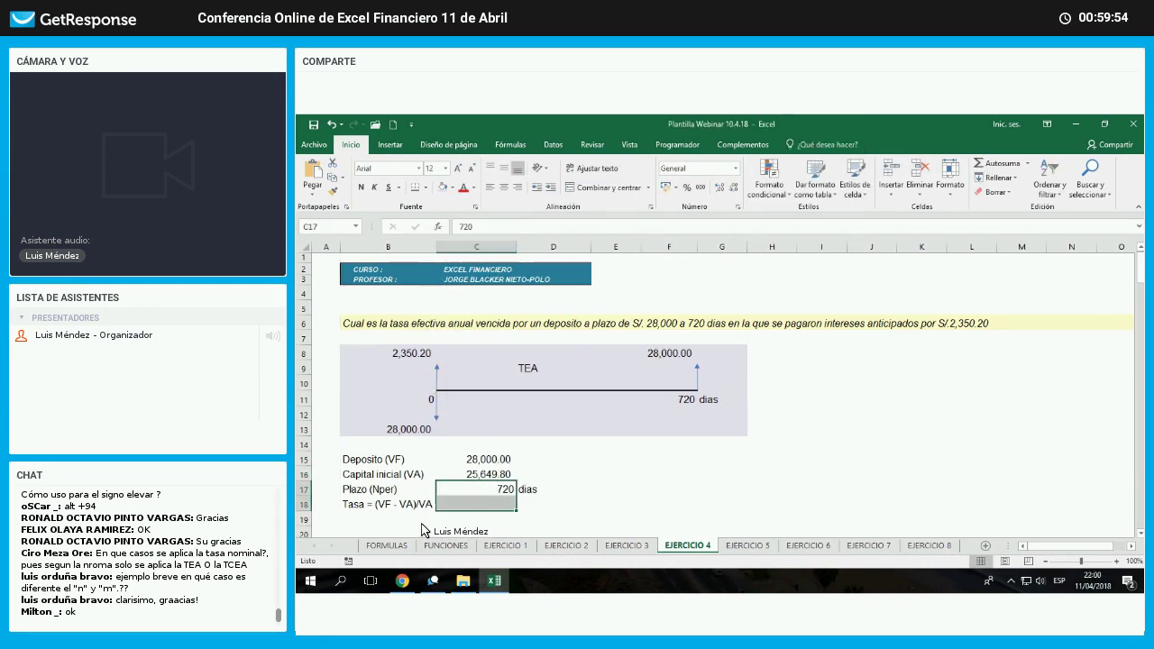
left_click(483, 518)
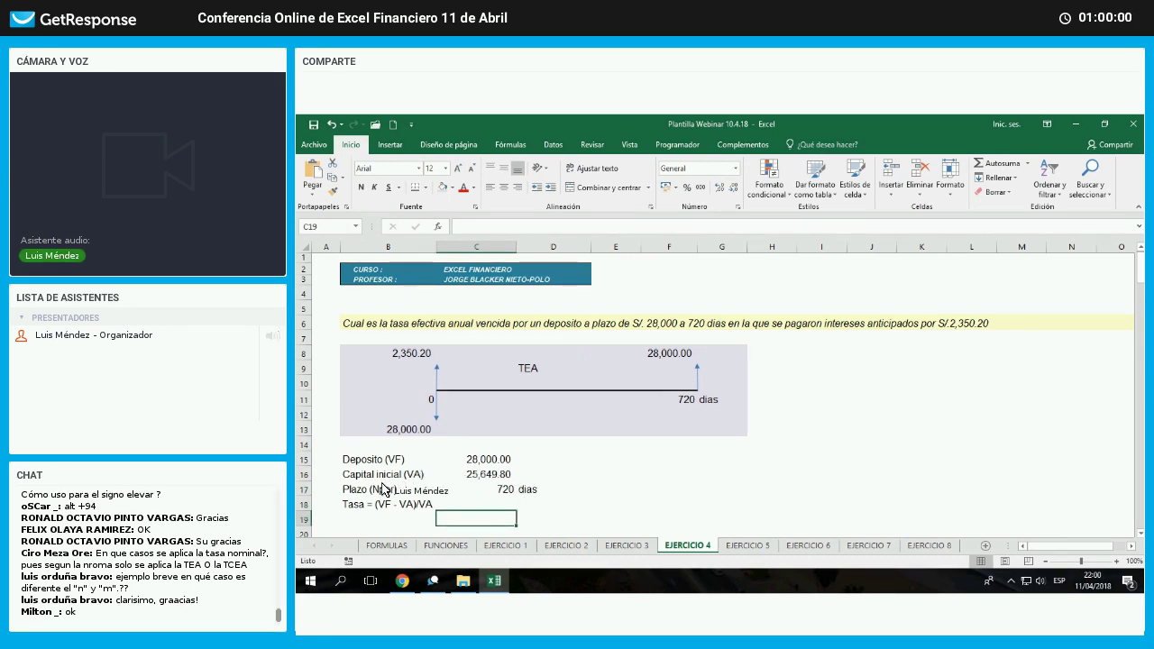
left_click(407, 431)
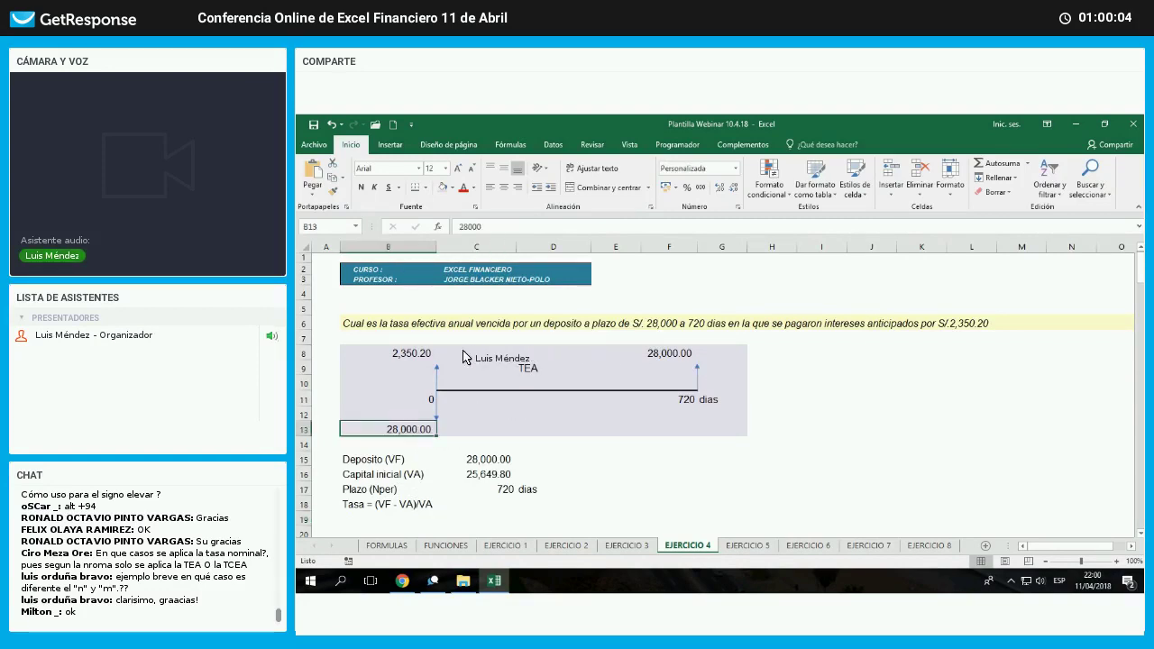
left_click(669, 353)
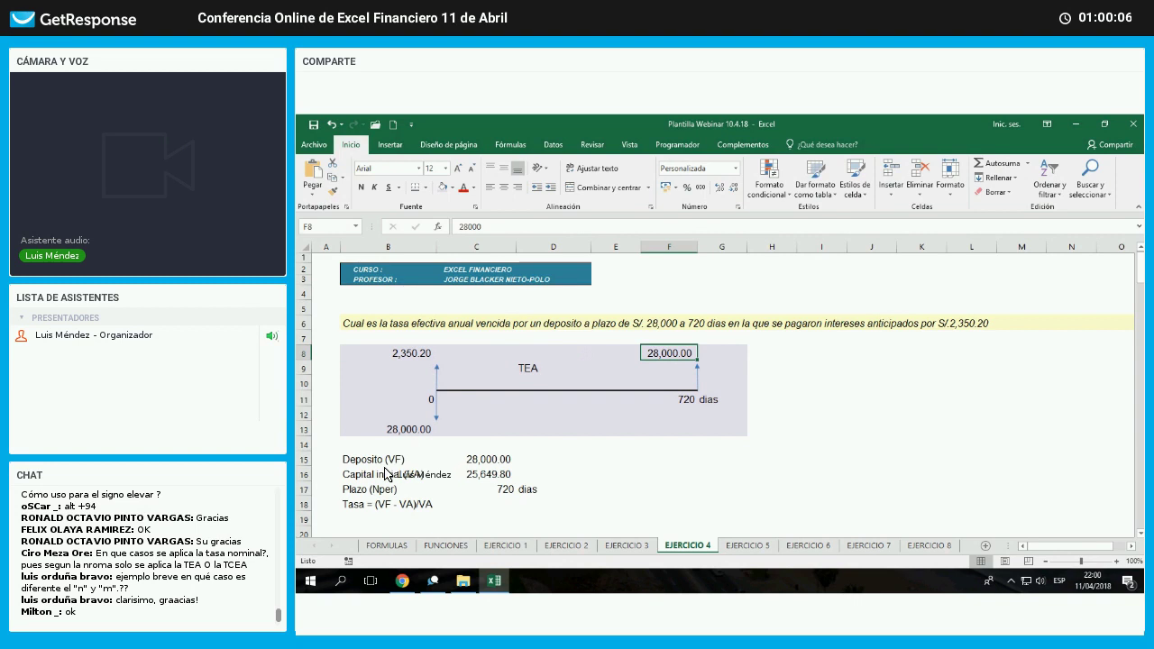
left_click(397, 354)
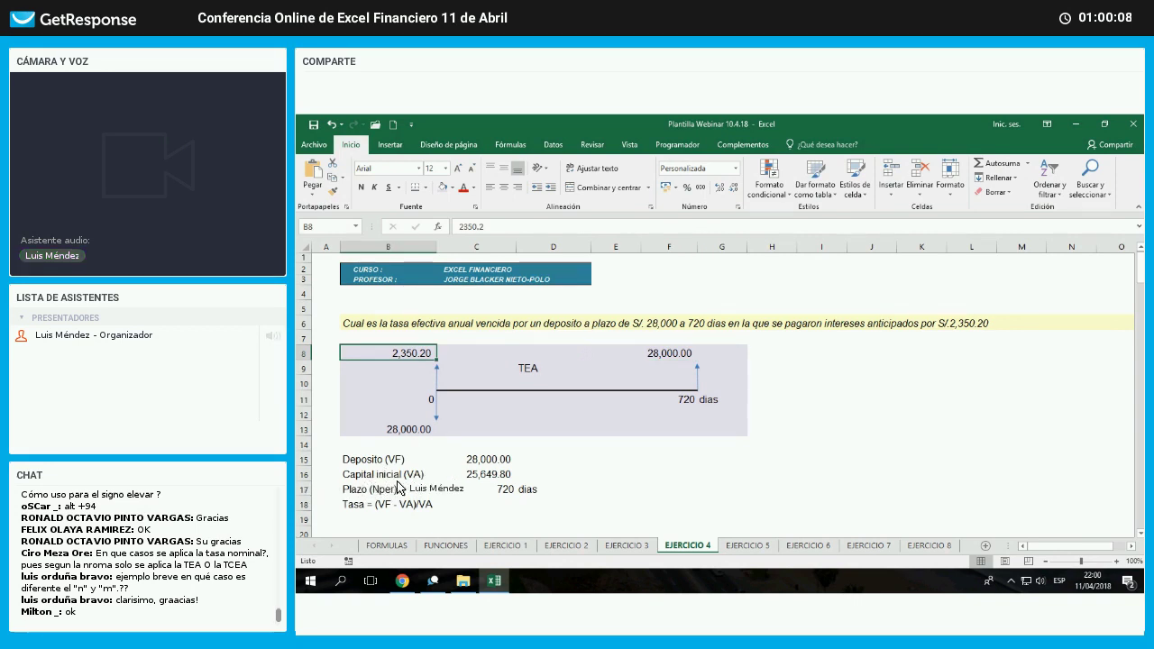
right_click(304, 488)
key("Escape")
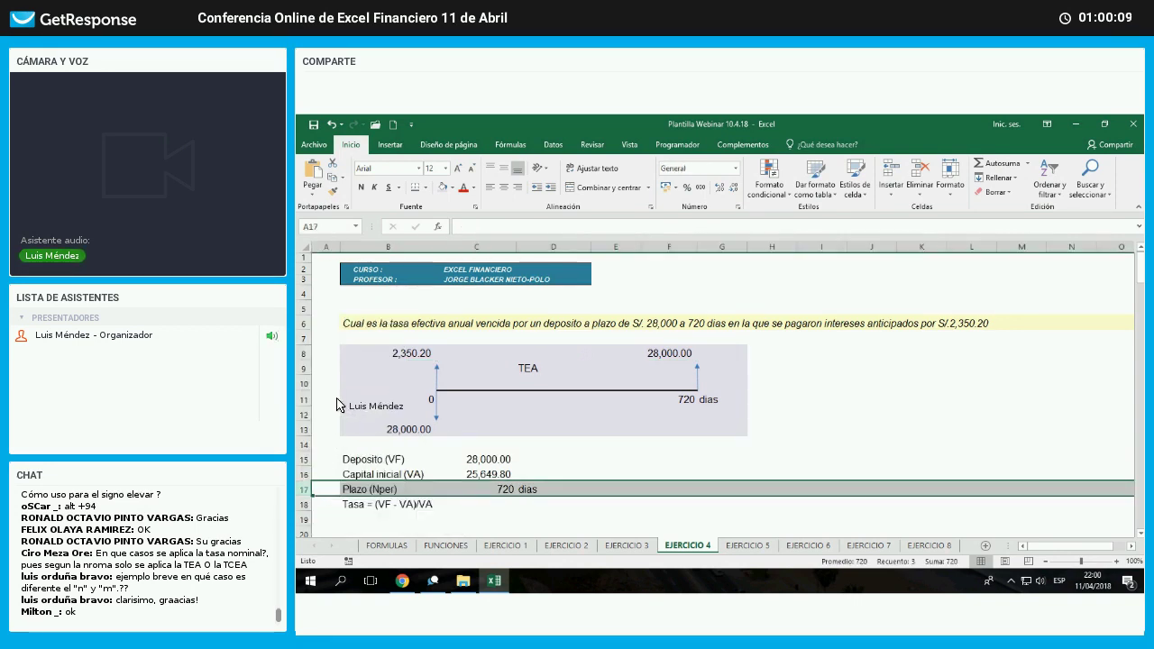
right_click(305, 475)
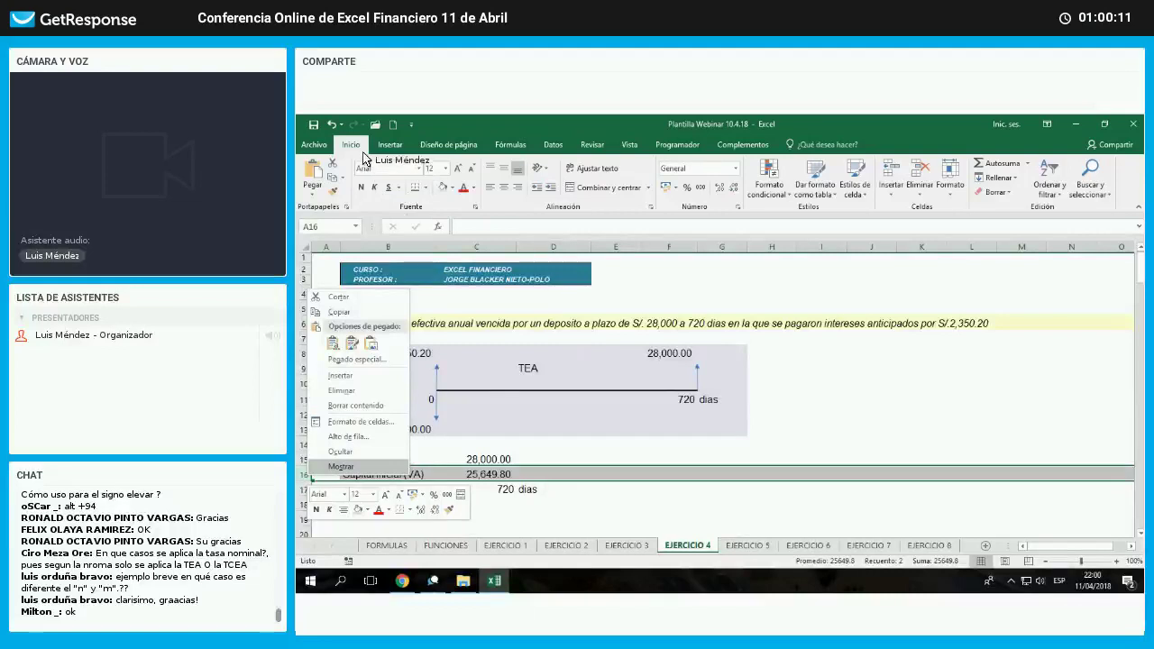
left_click(341, 391)
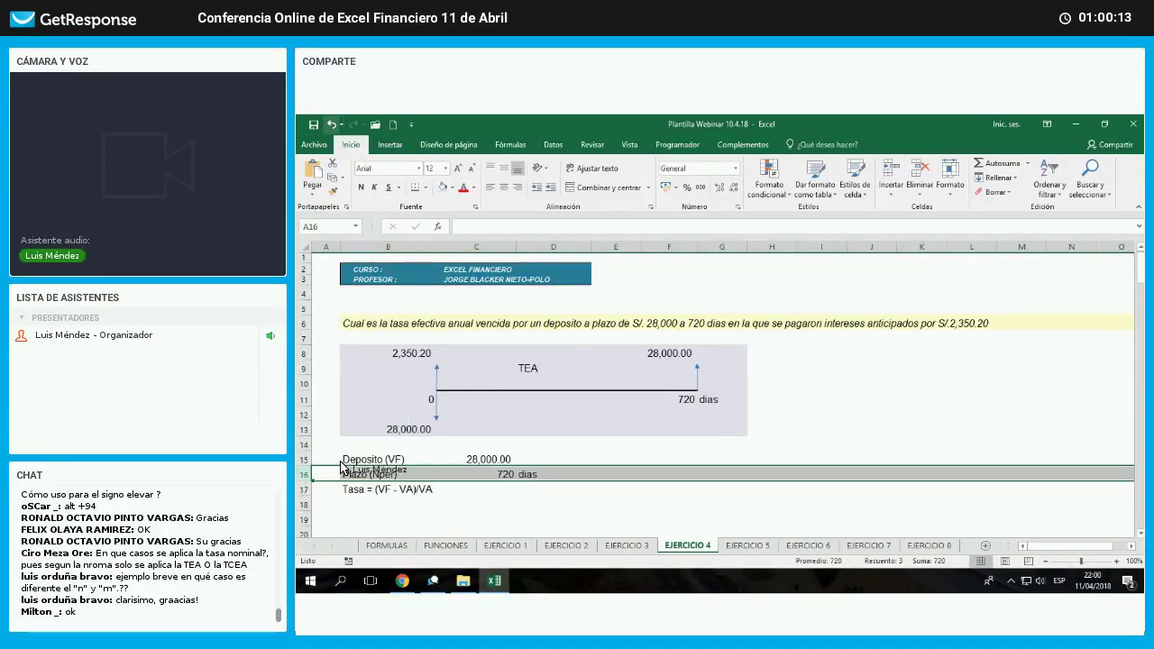
key("ctrl+z")
- Insert a row above Capital inicial (VA) and label it Interes adelantado in B16
right_click(370, 472)
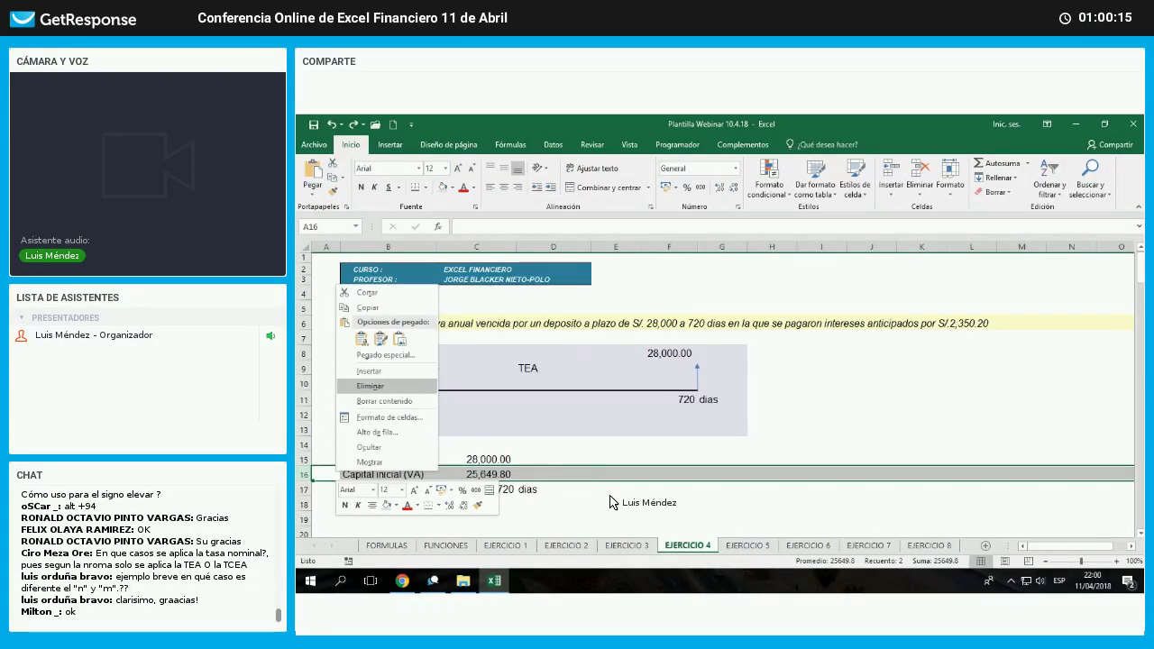
key("i")
key("Right")
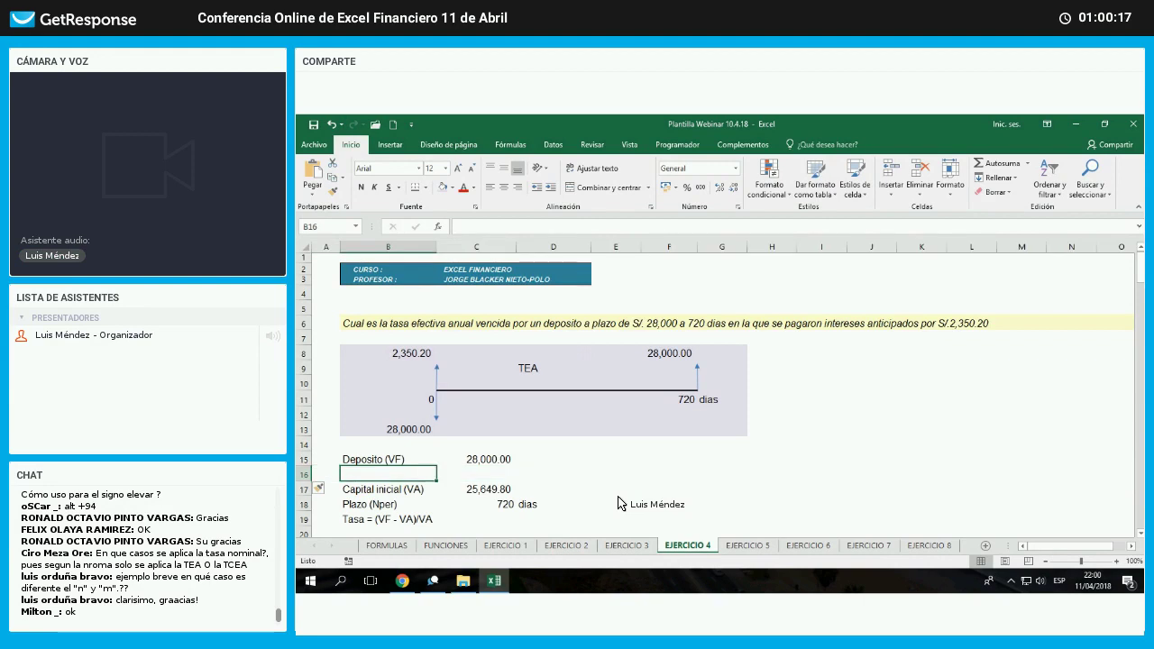
type("I")
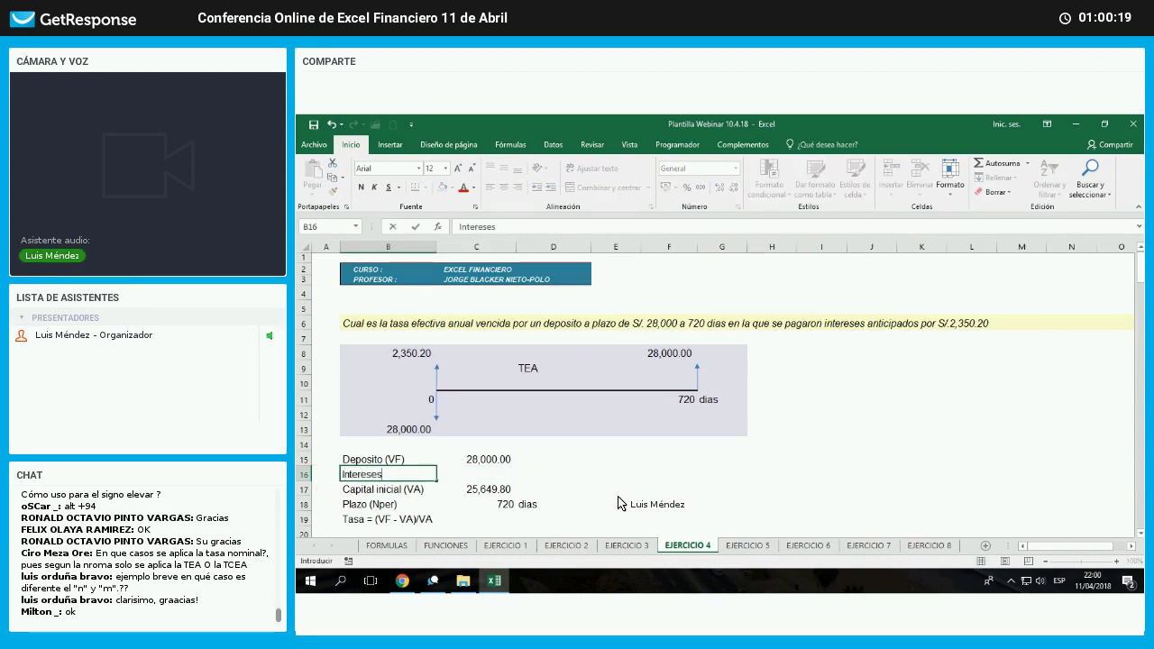
type("nteres adelantada")
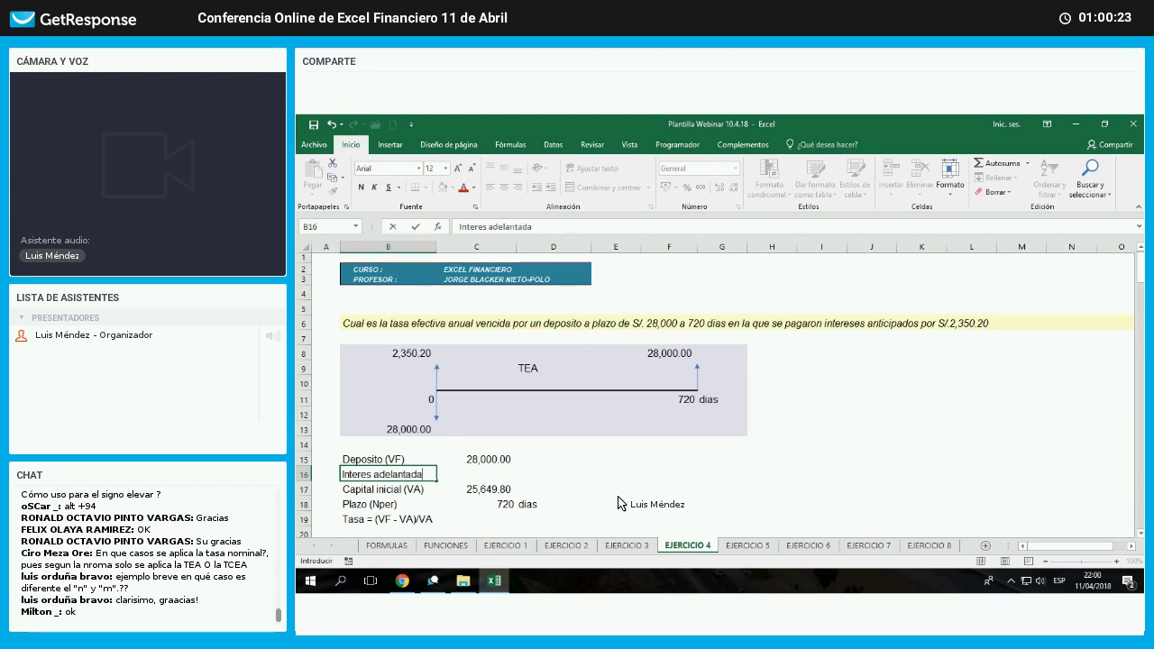
key("BackSpace")
type("o")
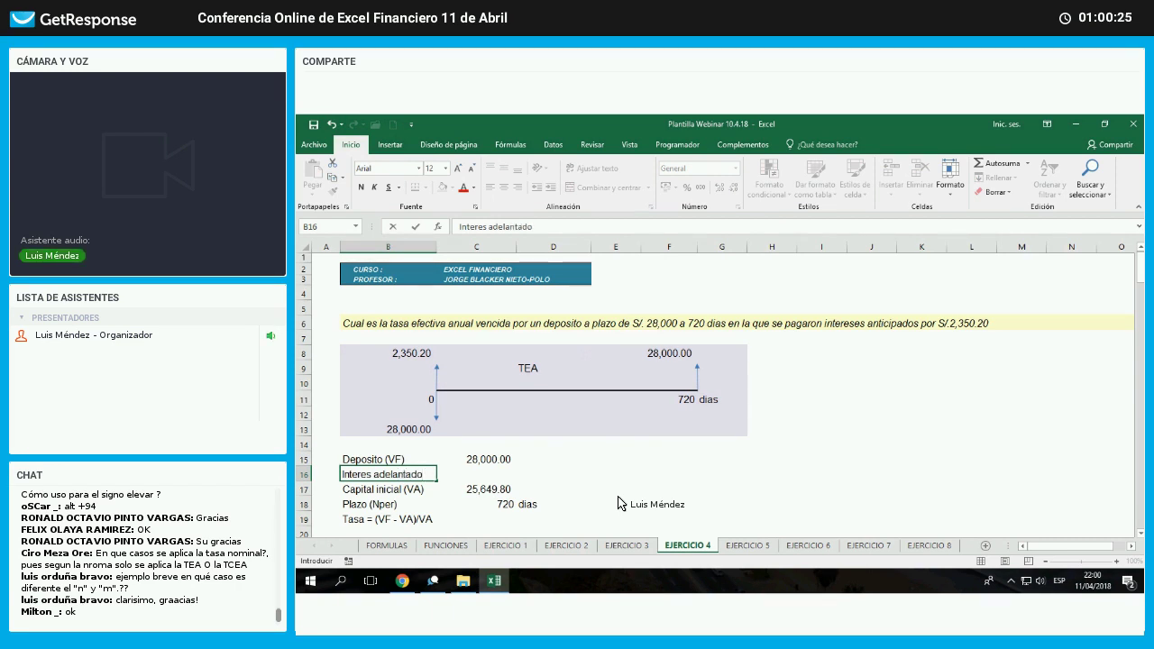
- Enter the advance interest of 2350.20 in C16 and select the rate formula text in B19
key("Right")
type("2350.20")
key("Return")
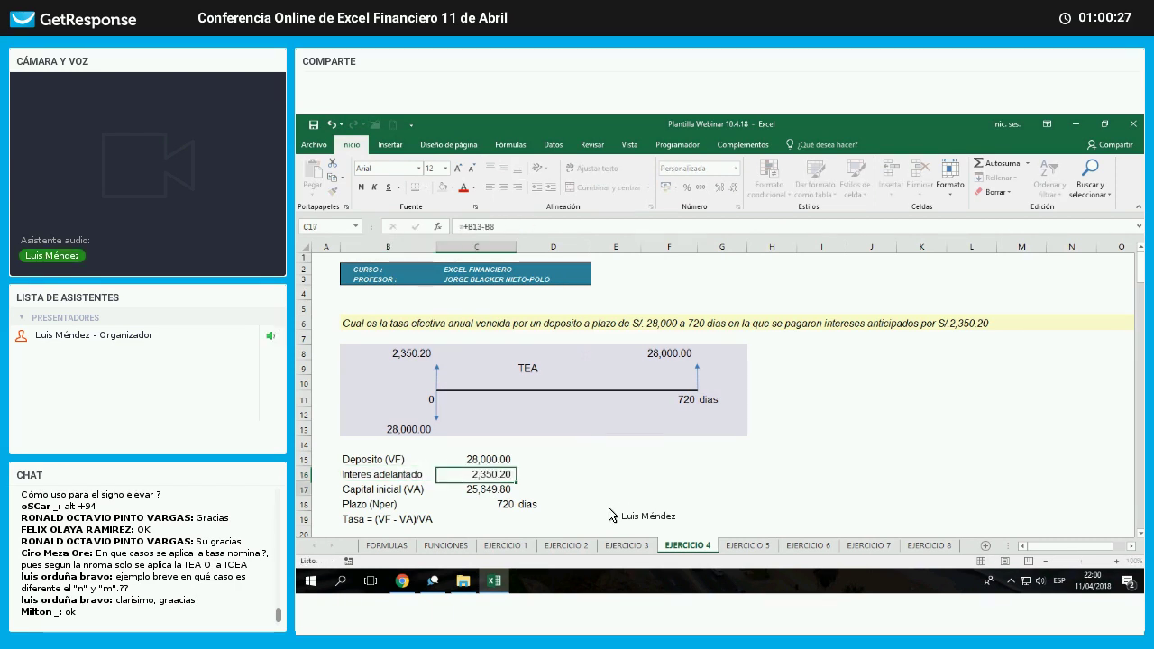
left_click(610, 510)
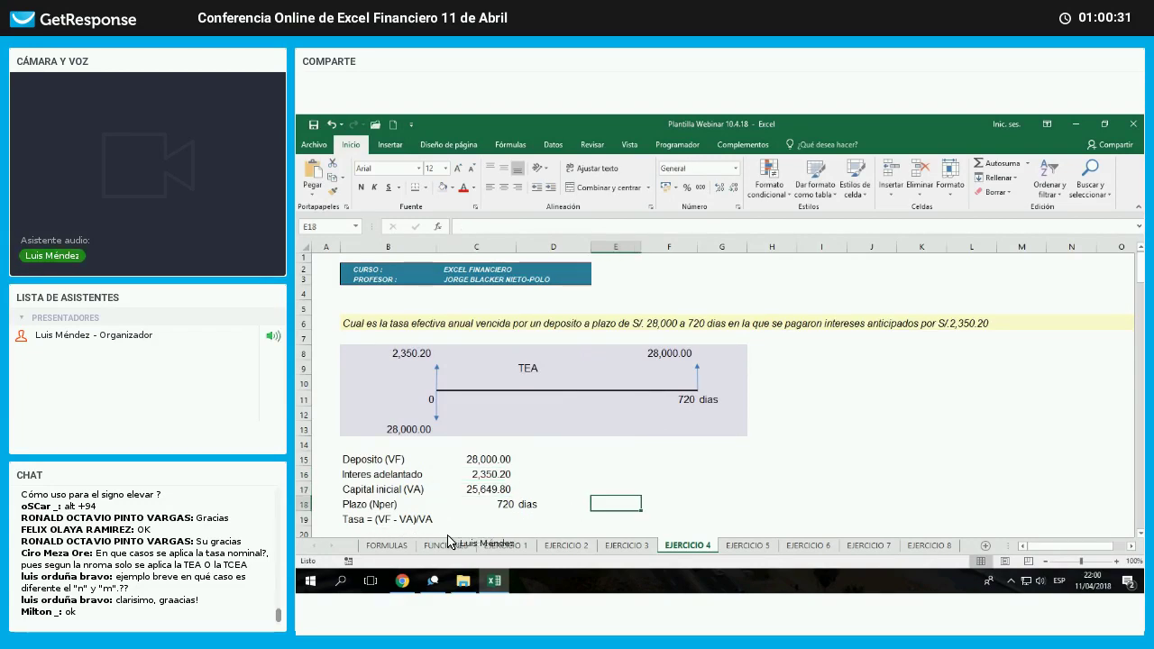
left_click(417, 520)
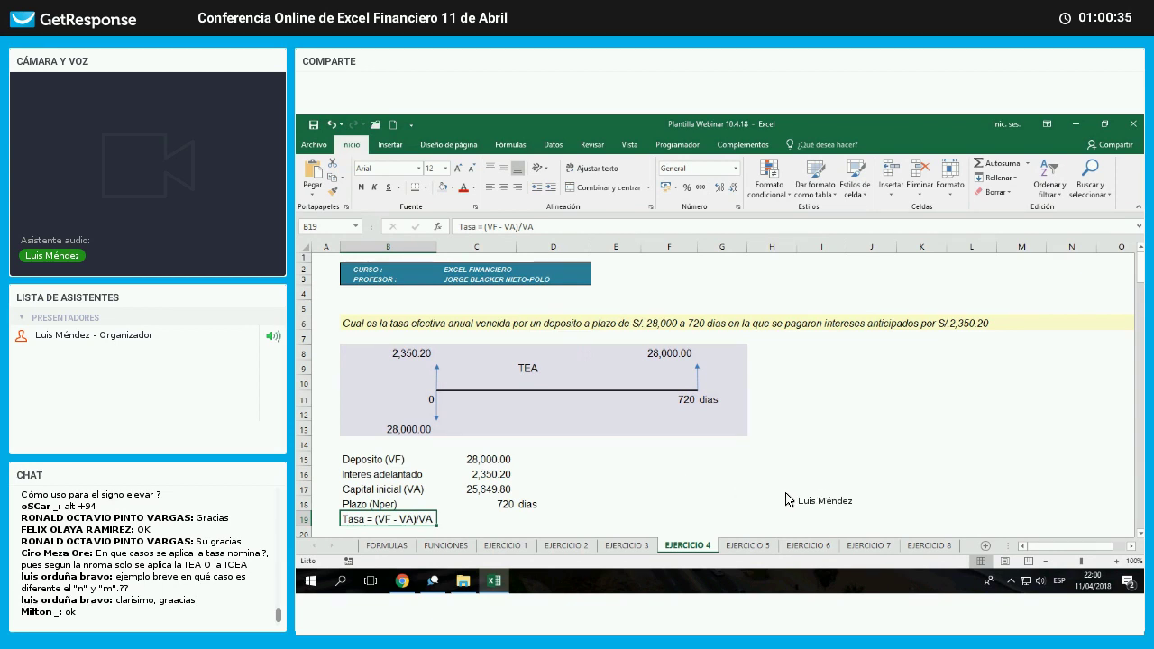
- Write the formula text Tasa = I / VA in E15, beside the deposit data
left_click(669, 459)
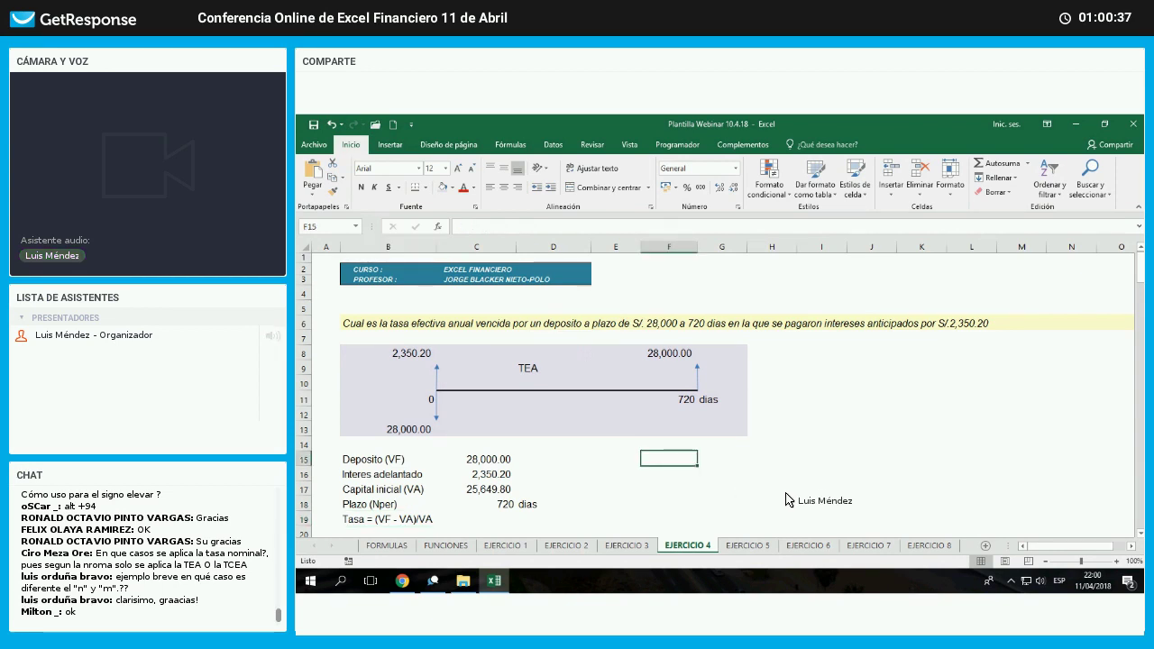
key("Left")
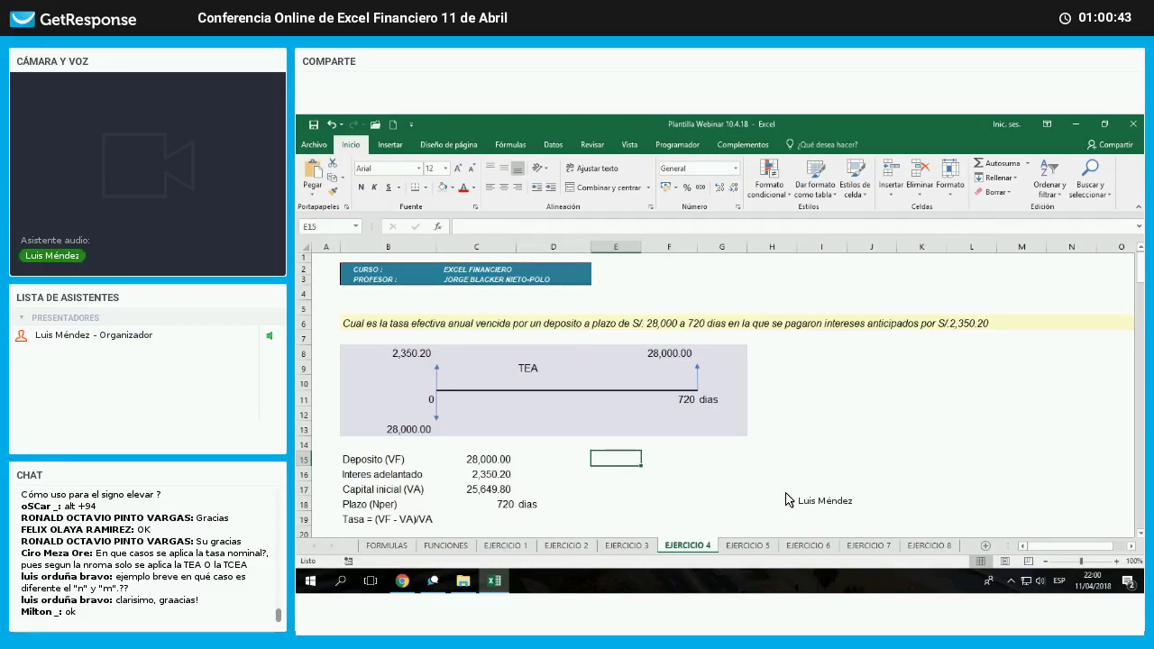
type("Tasa")
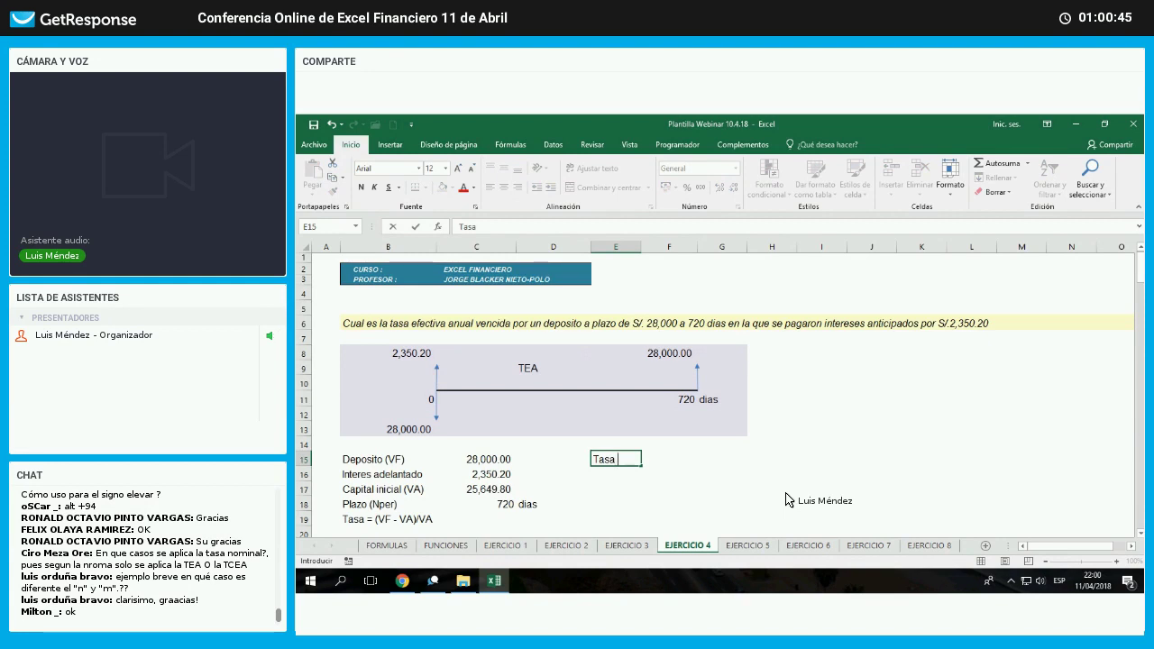
type(" = I / VA")
key("Return")
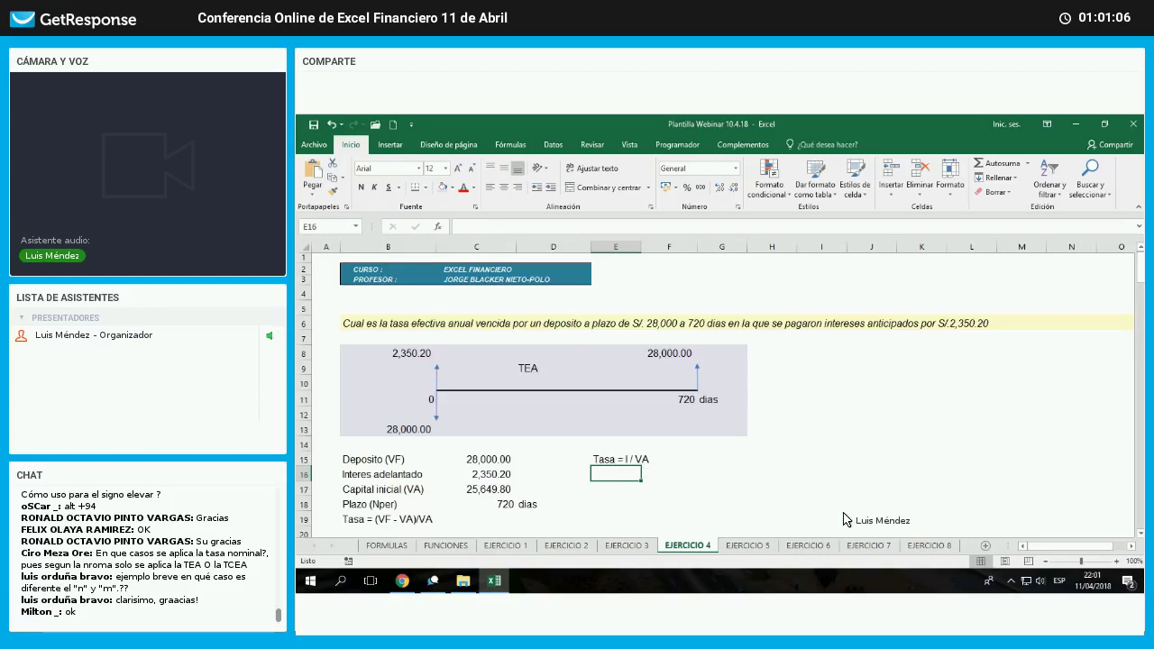
key("Up")
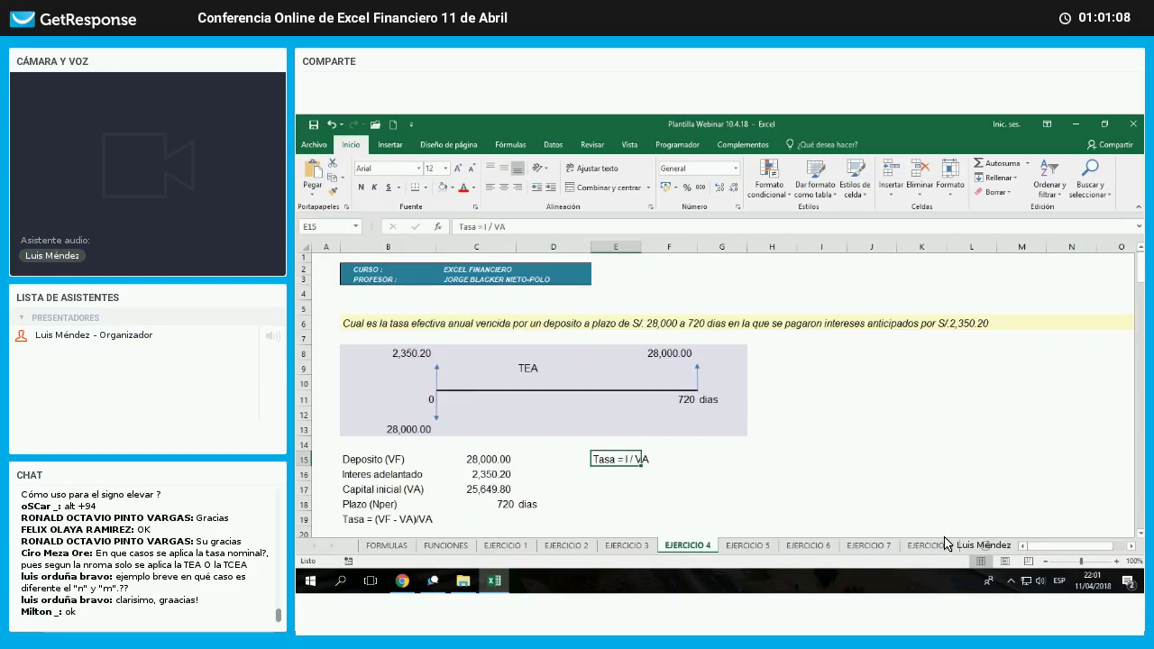
key("F2")
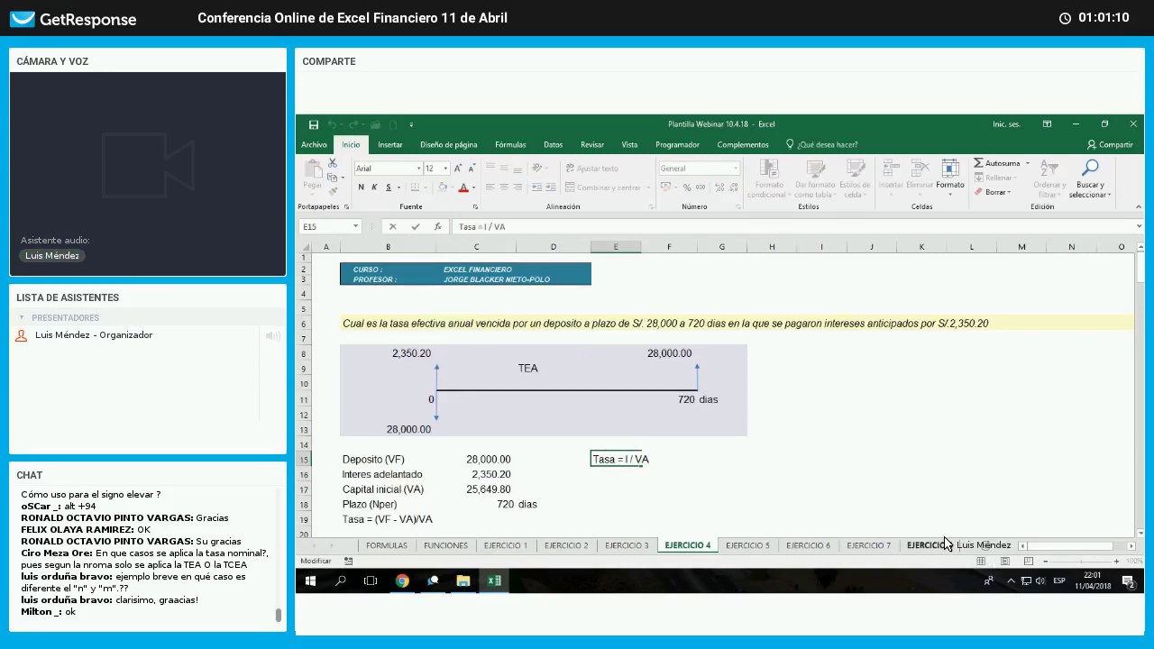
key("Escape")
- Label the VA-based rate formula as tasa vencida in G15
key("Right")
key("Right")
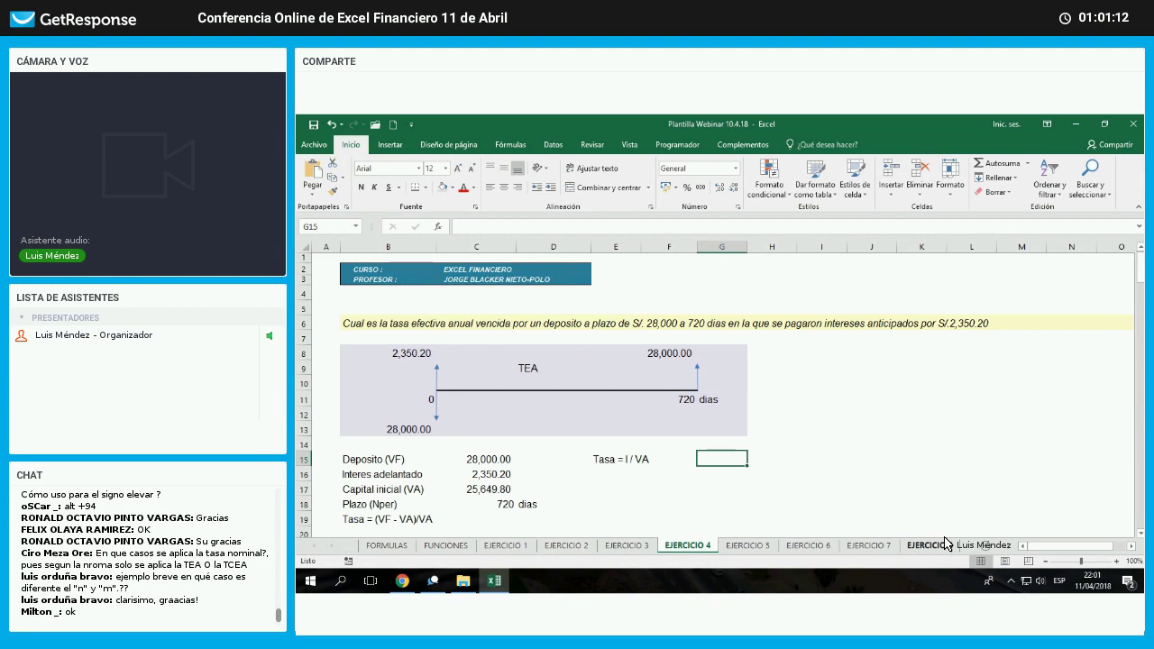
type("tasa")
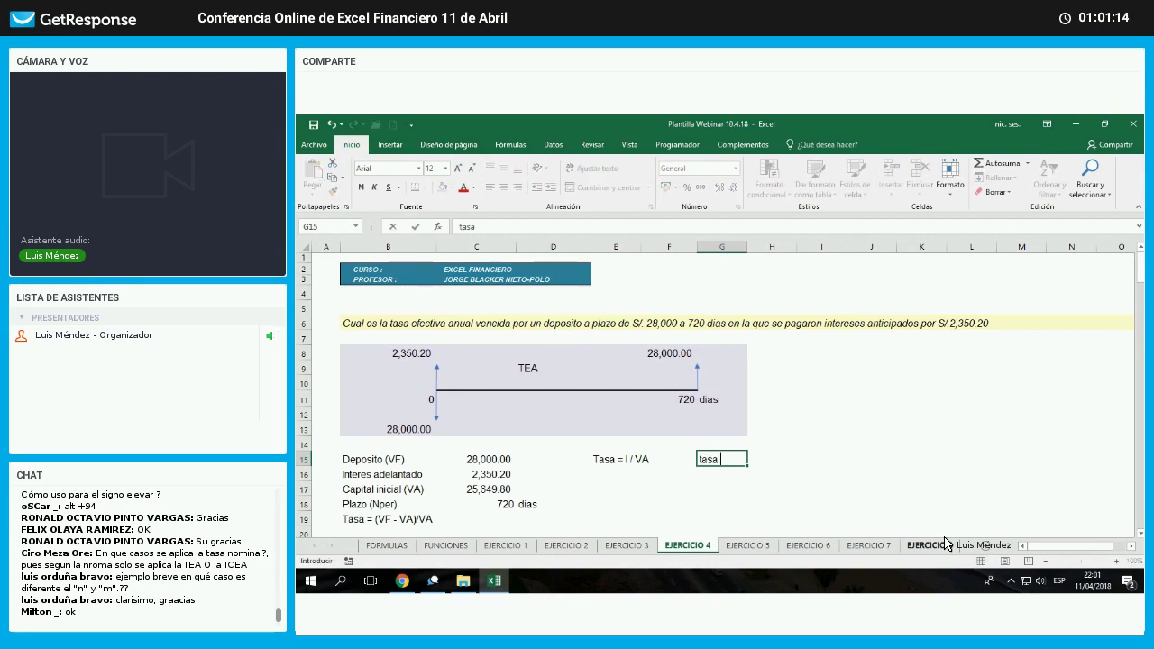
type(" vencida")
key("Return")
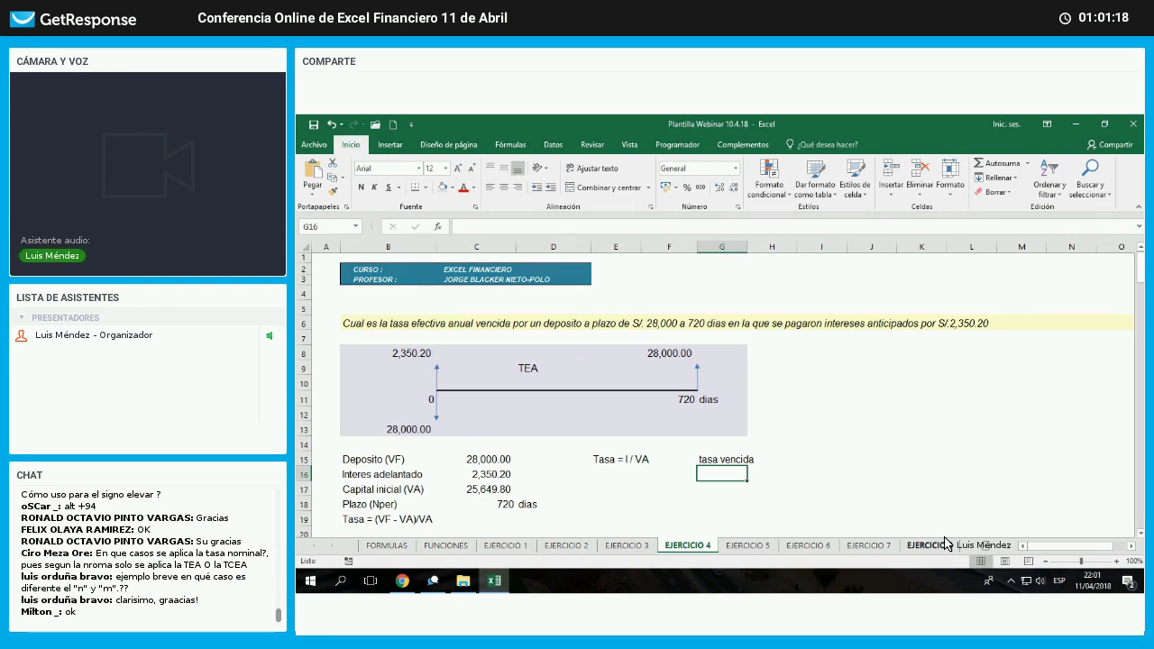
- Write the formula text Tasa = I / VF in E16 and label it Tasa adelantada in G16
key("Left")
key("Left")
type("Tasa")
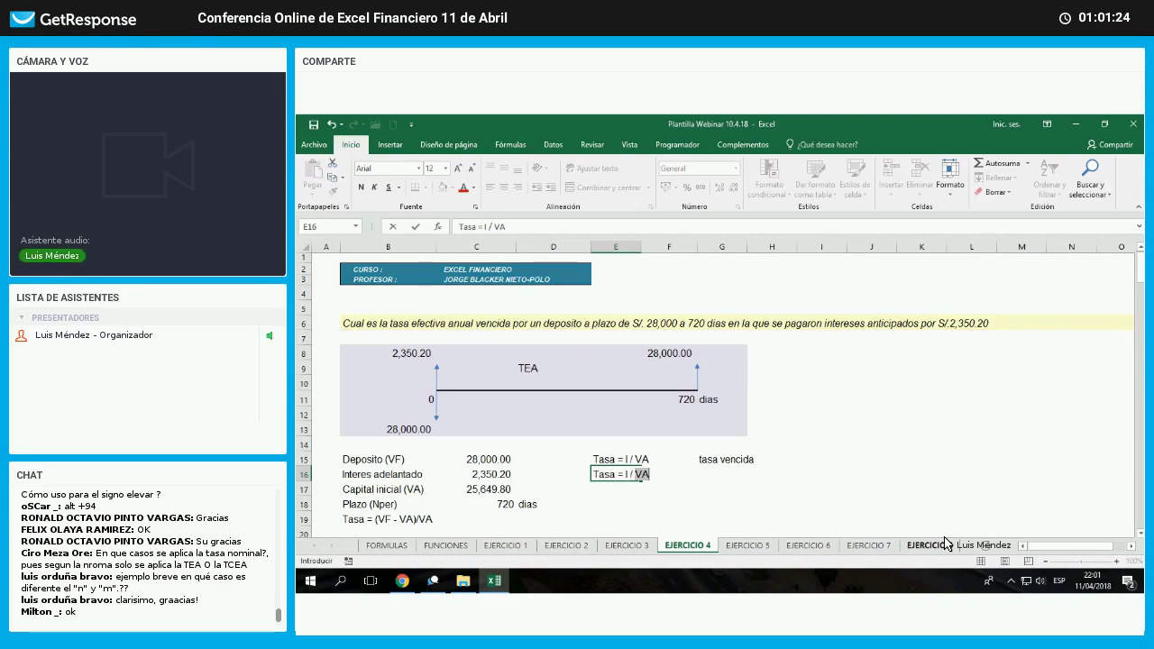
key("Tab")
key("Tab")
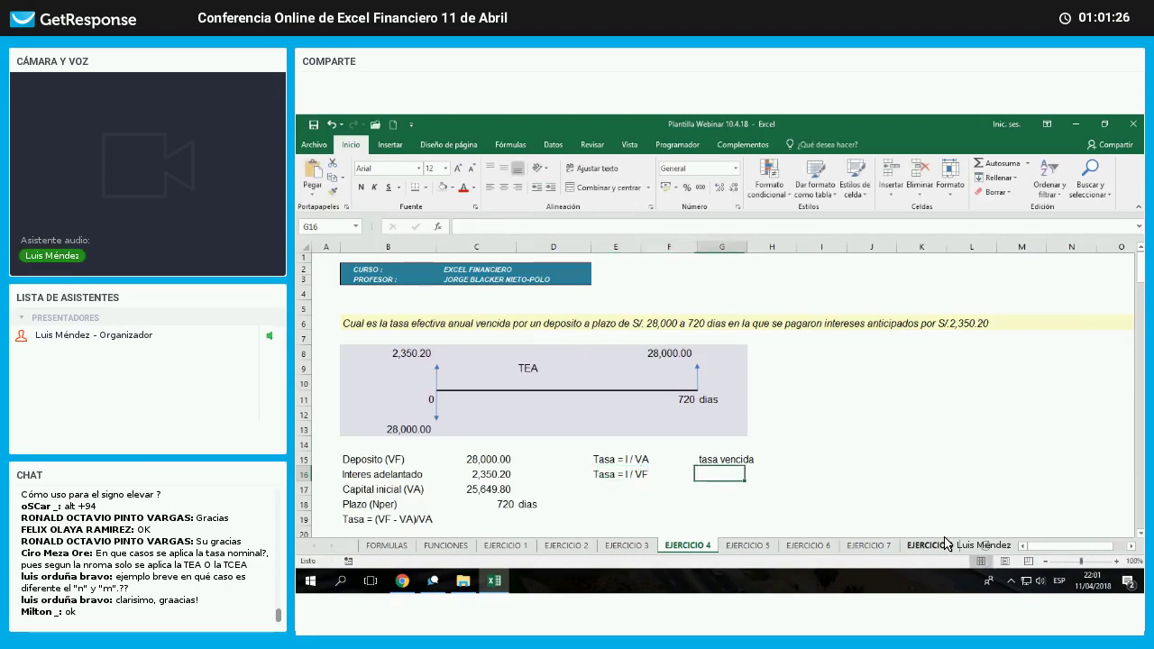
type("Tasa ")
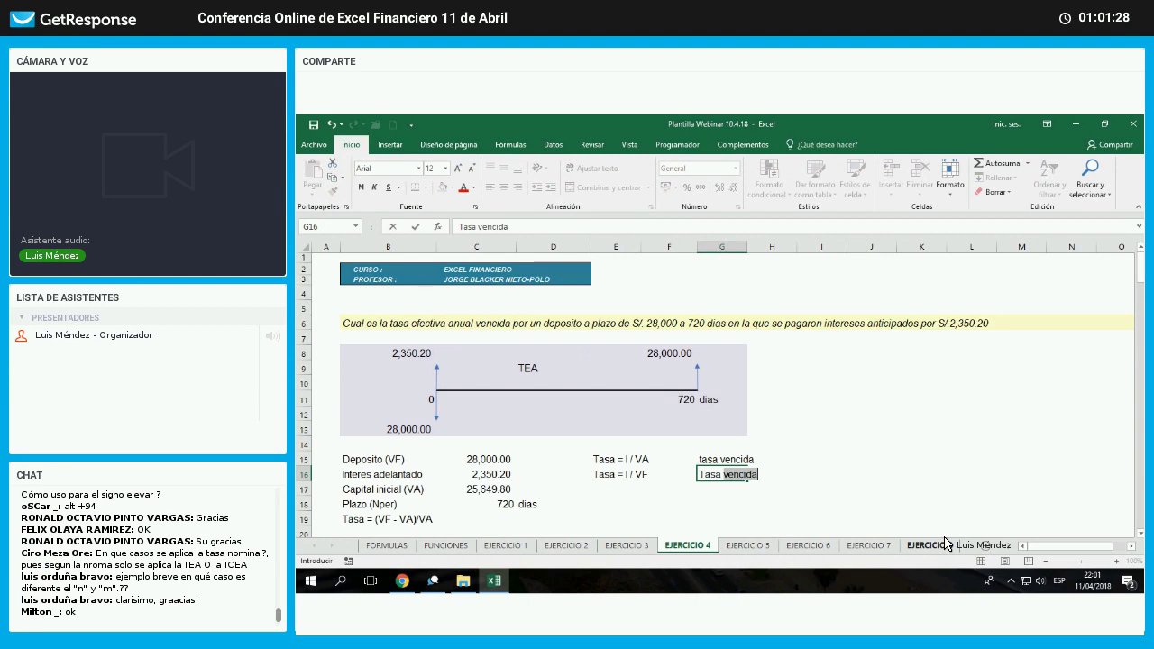
type("adela")
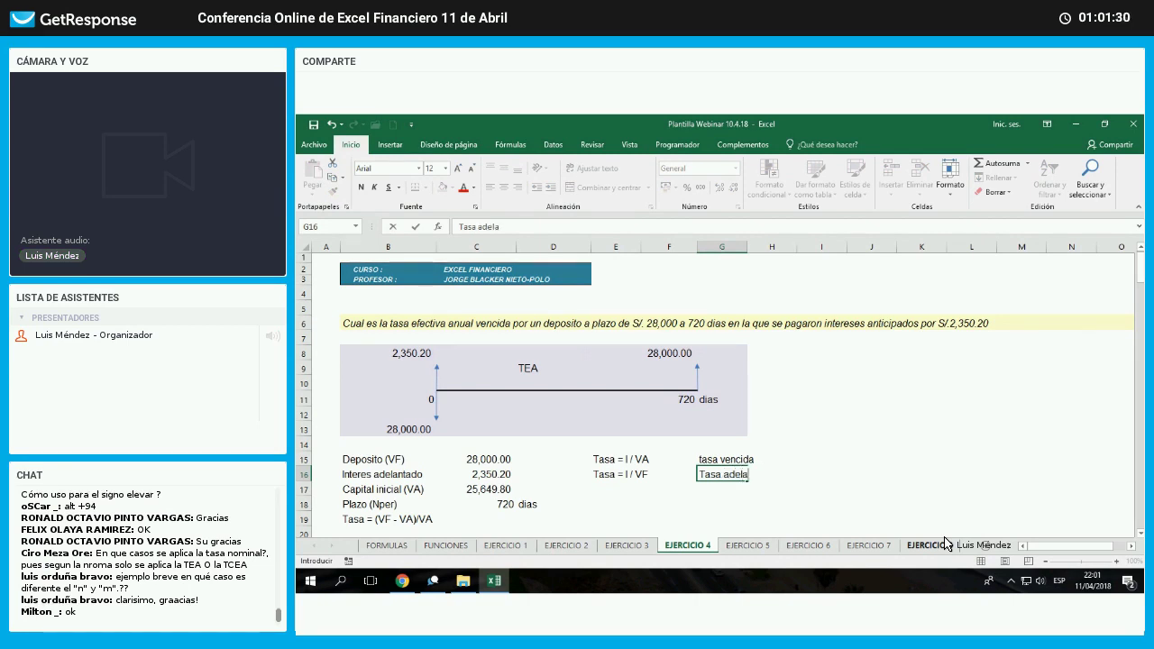
type("ntada")
key("Return")
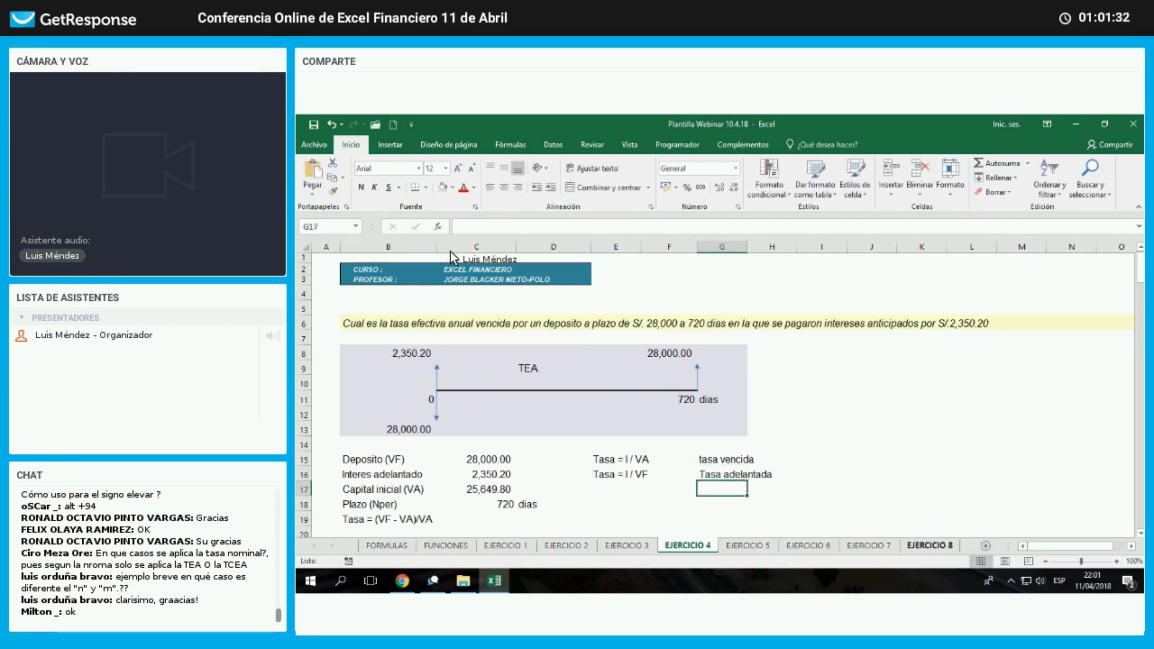
- Capitalize the first letter of the label in G15 so it reads Tasa vencida
key("Up")
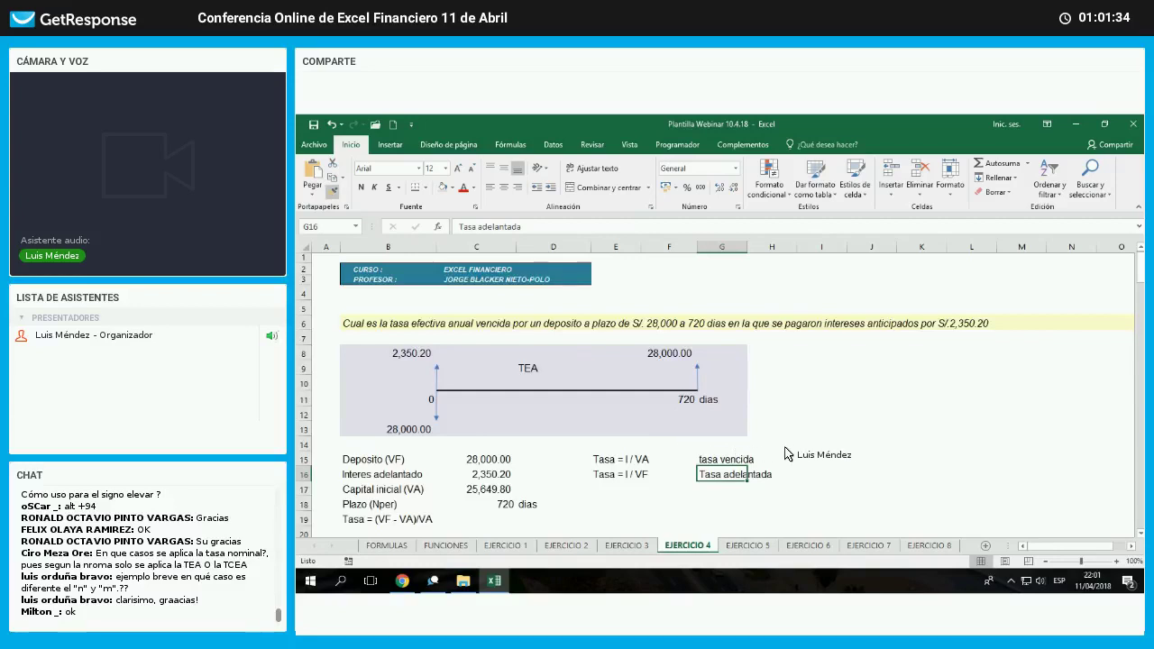
key("alt+o")
key("f")
key("p")
left_click(723, 461)
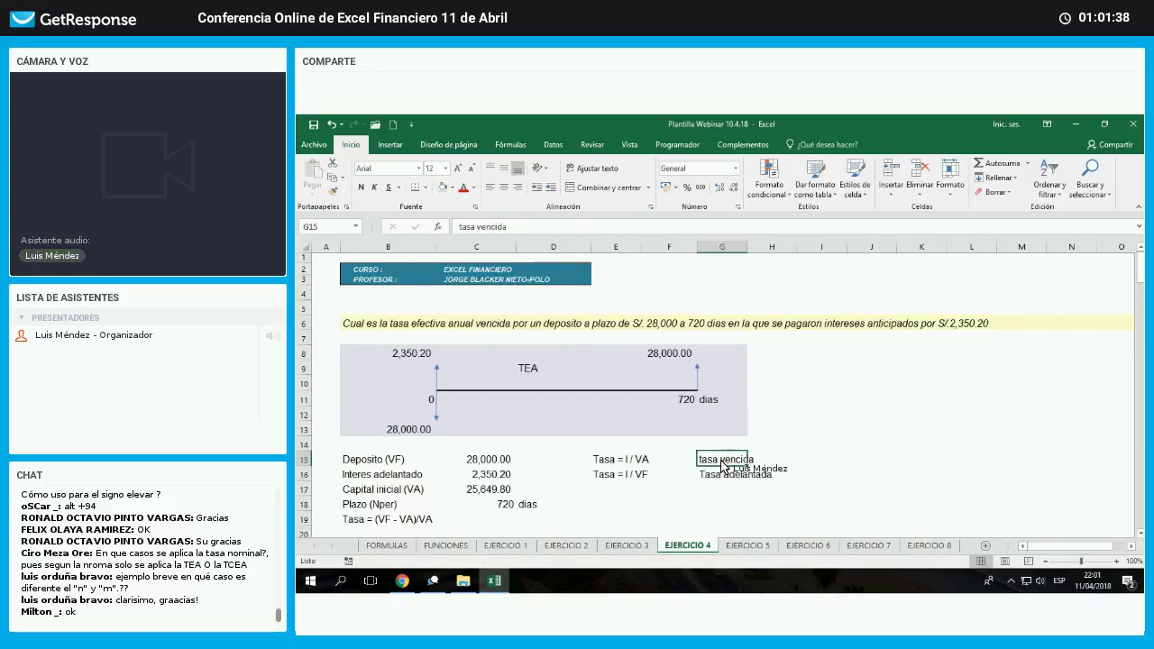
key("F2")
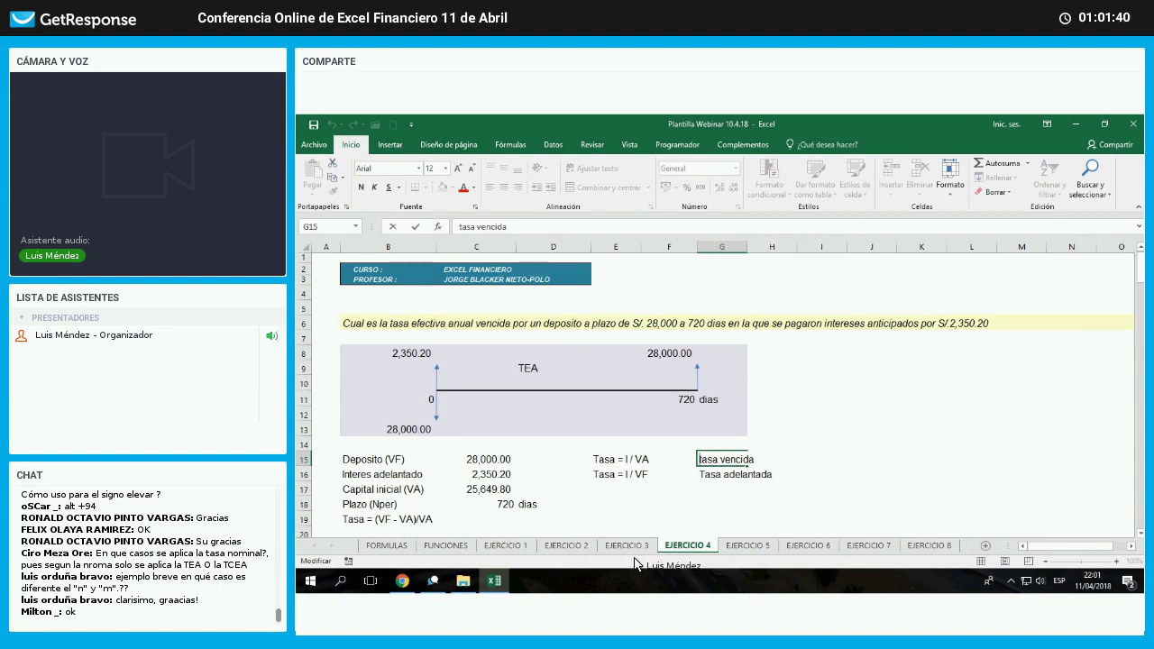
key("Delete")
type("T")
key("Return")
- Review the rate formulas in B19 and E15 to G16 against the deposit and advance interest in the problem statement
left_click(388, 520)
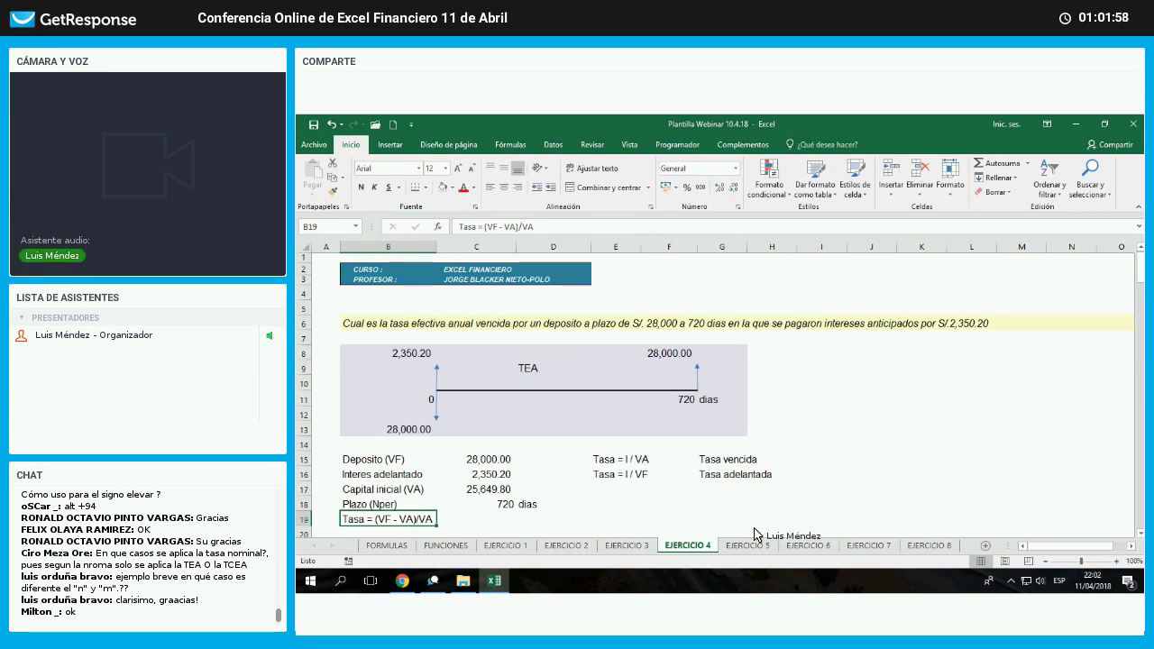
left_click(646, 464)
left_click_drag(623, 461, 669, 461)
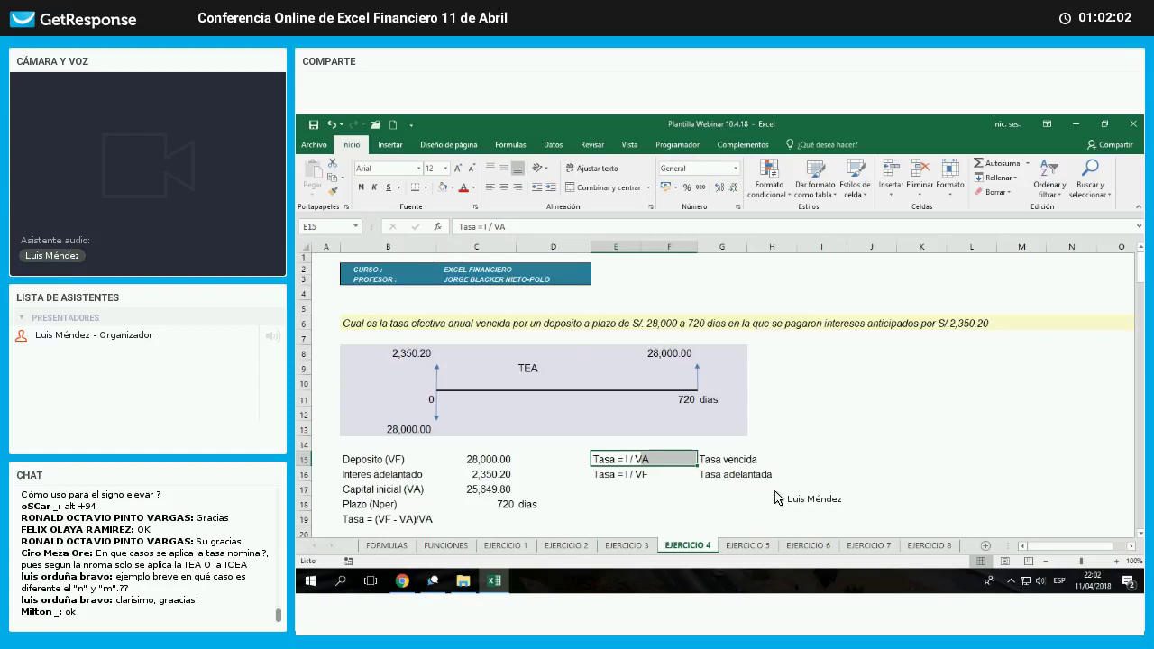
key("Right")
key("Right")
key("Right")
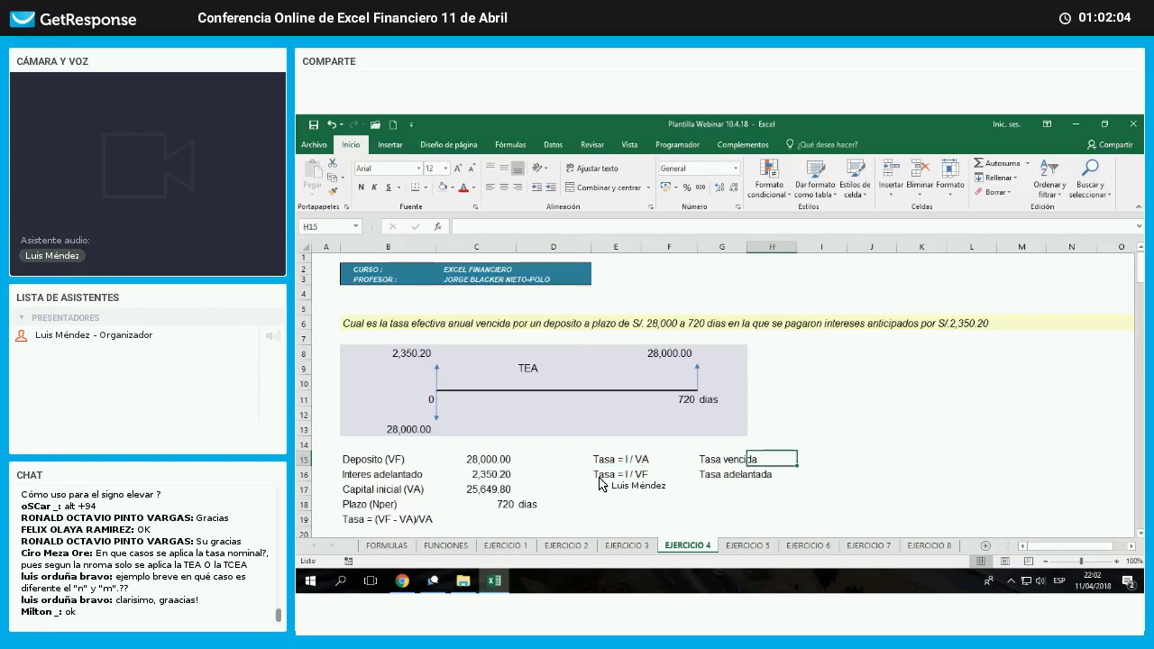
left_click(600, 478)
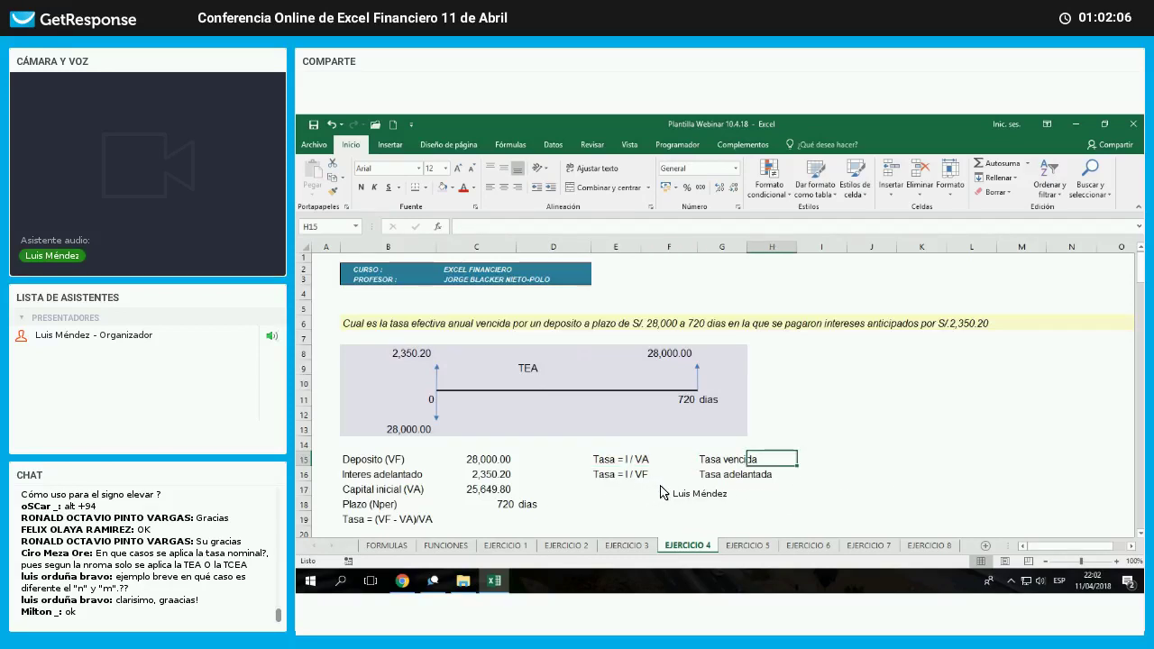
left_click(827, 492)
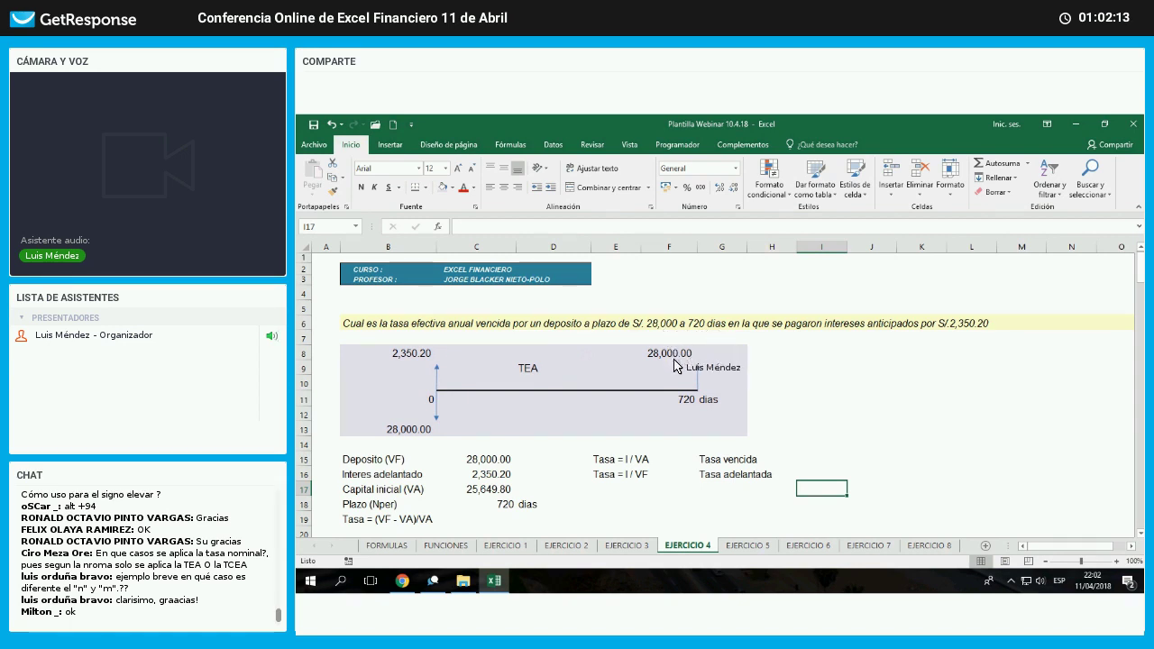
left_click(670, 323)
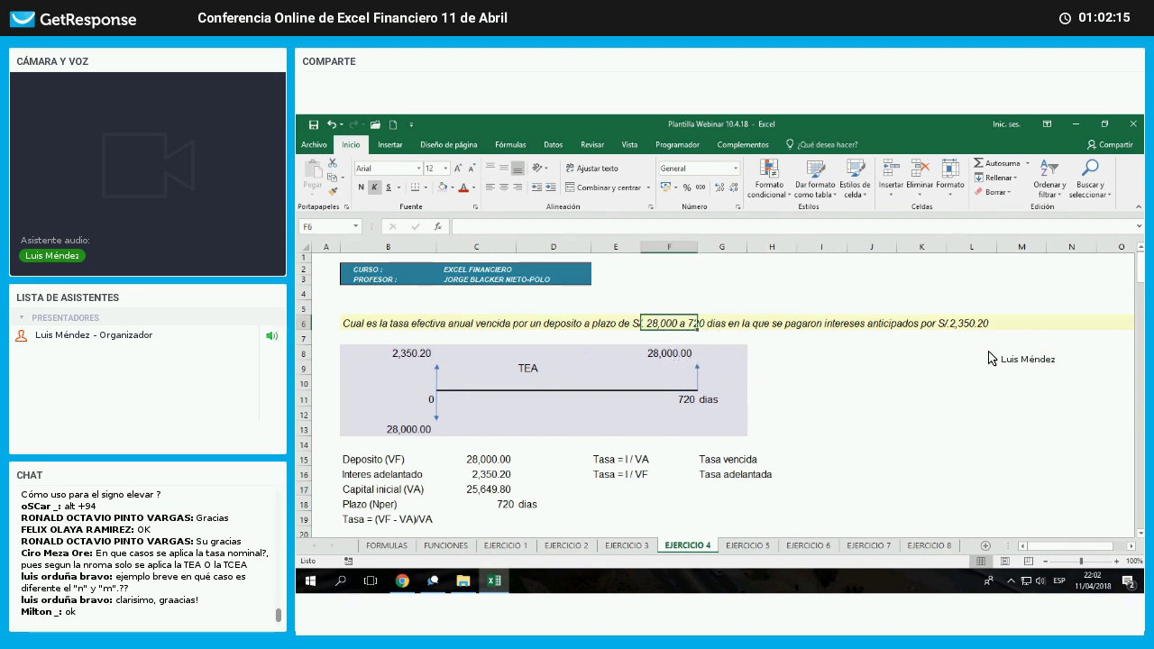
key("ctrl+Right")
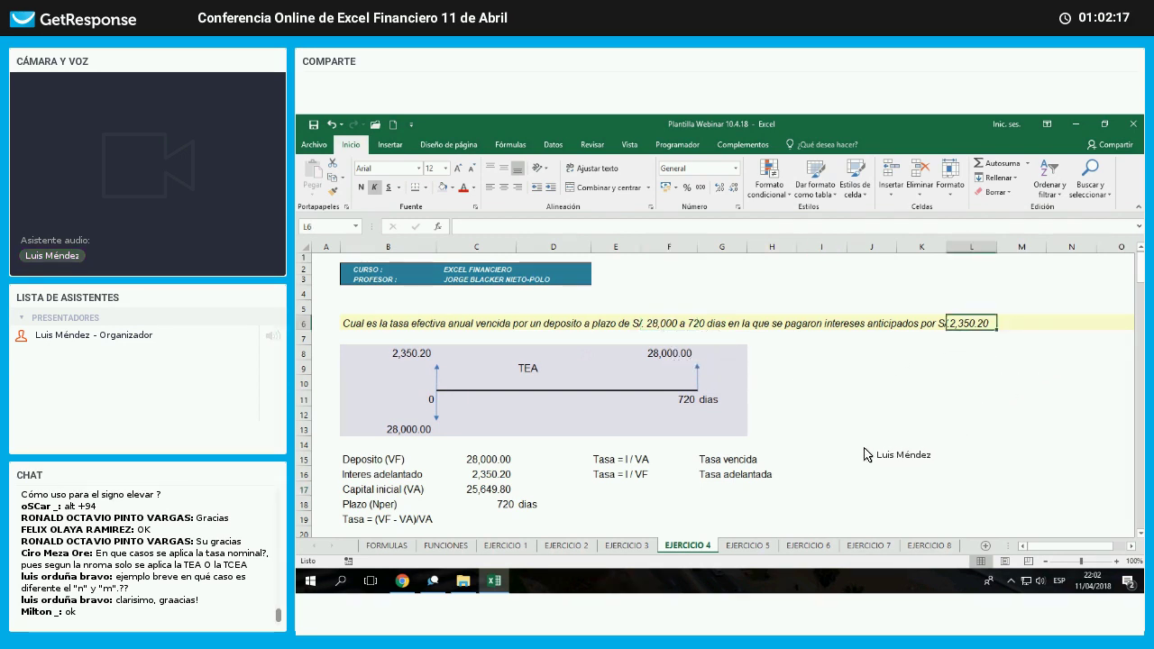
- Calculate the advance rate in I16 by dividing the advance interest by the deposit with =C16/C15
left_click(821, 459)
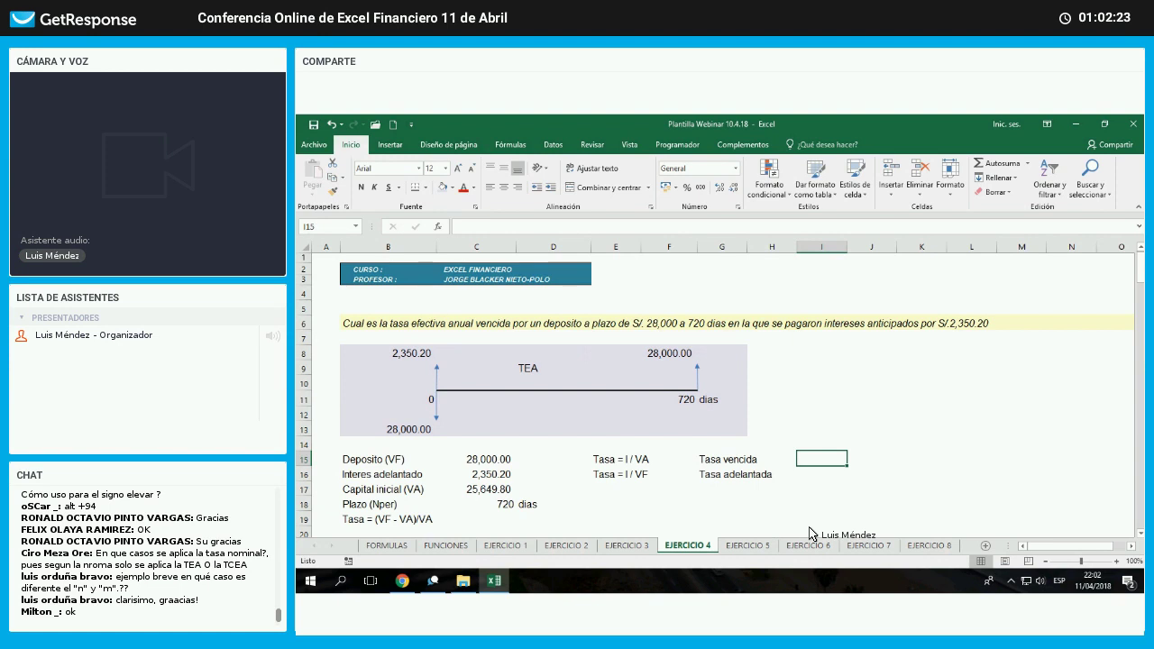
key("Return")
type("=")
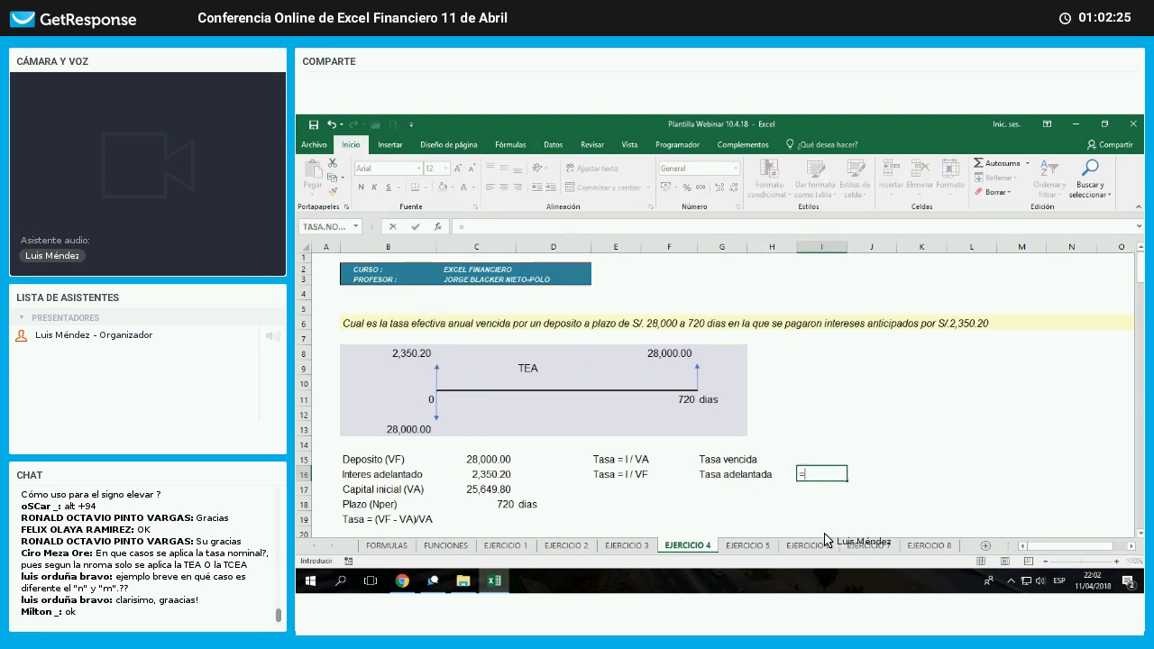
key("Left")
key("Left")
key("Left")
key("Left")
key("Left")
key("Left")
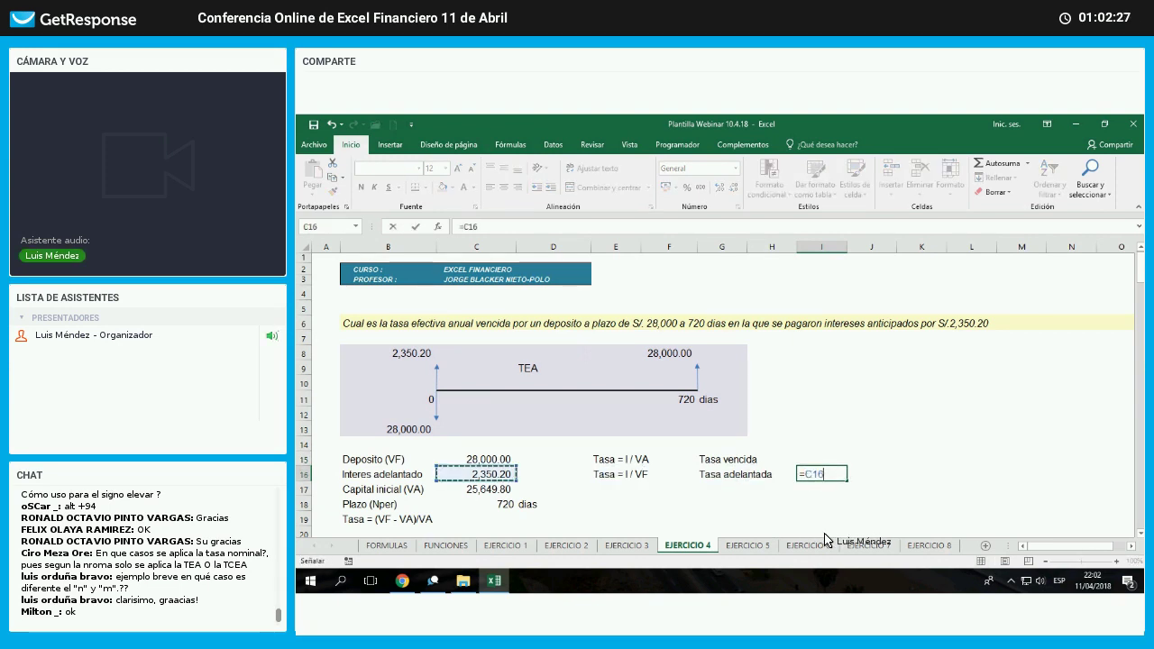
type("/")
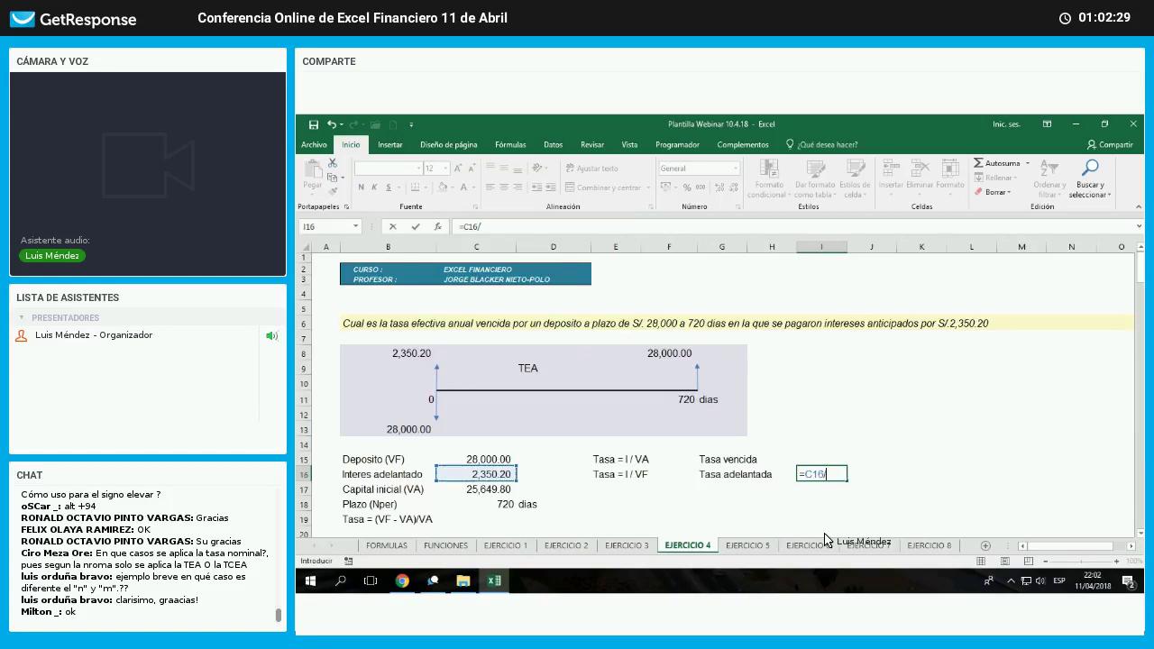
key("Left")
key("Left")
key("Left")
key("Left")
key("Left")
key("Left")
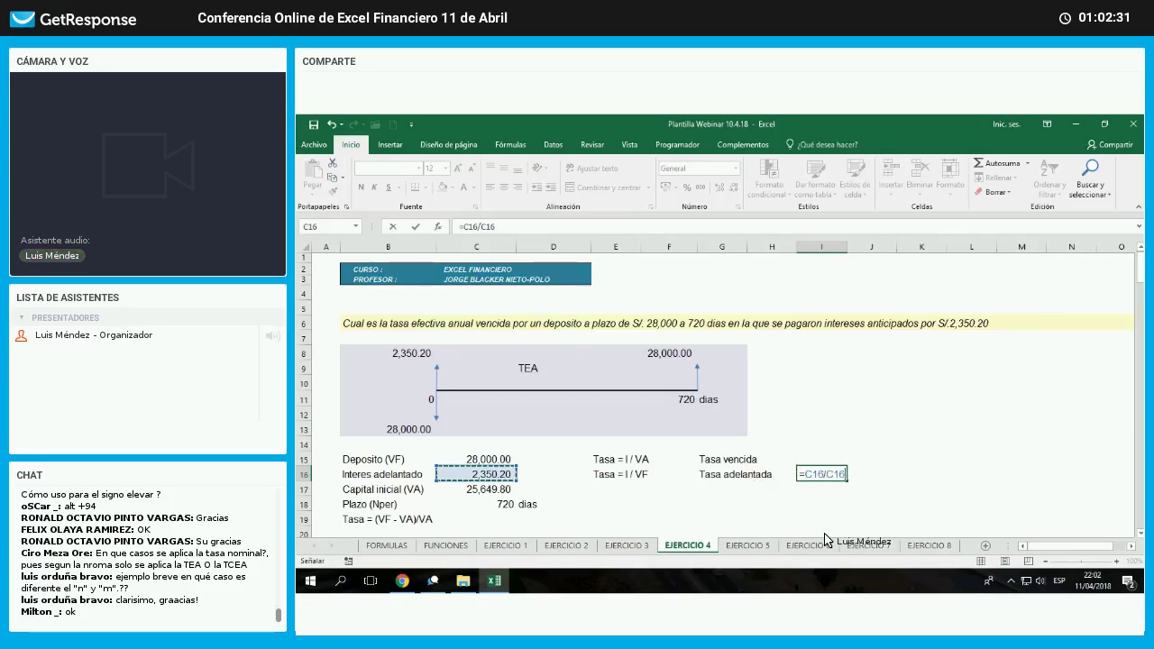
key("Up")
key("Return")
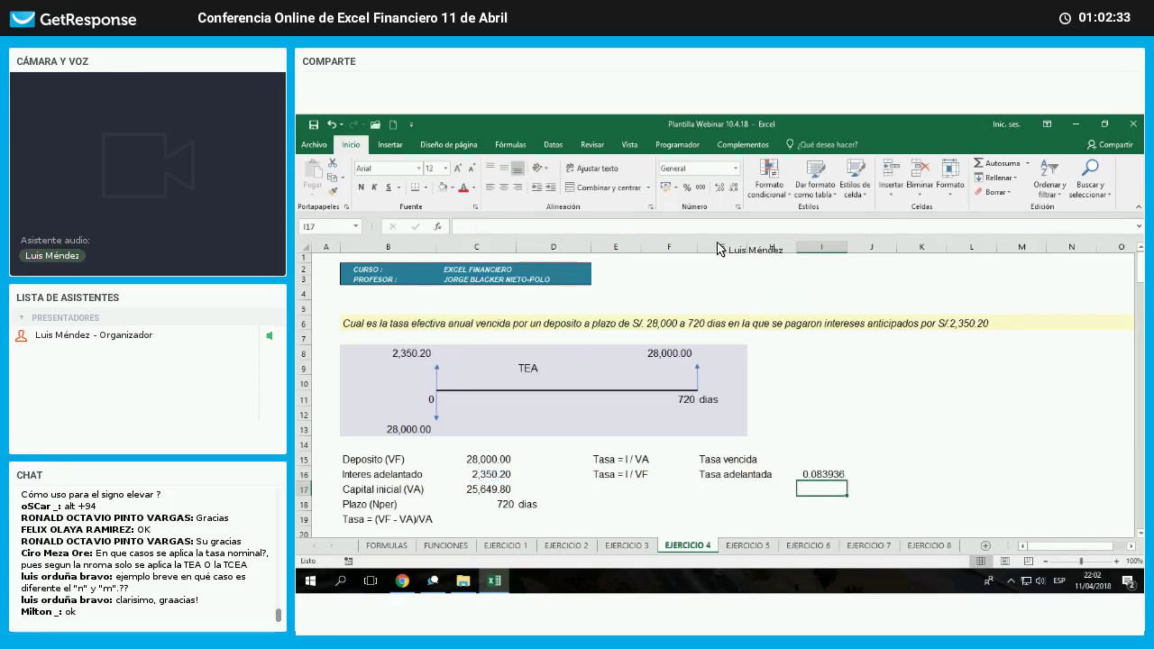
- Format the advance rate in I16 as a percentage with two decimals
key("Up")
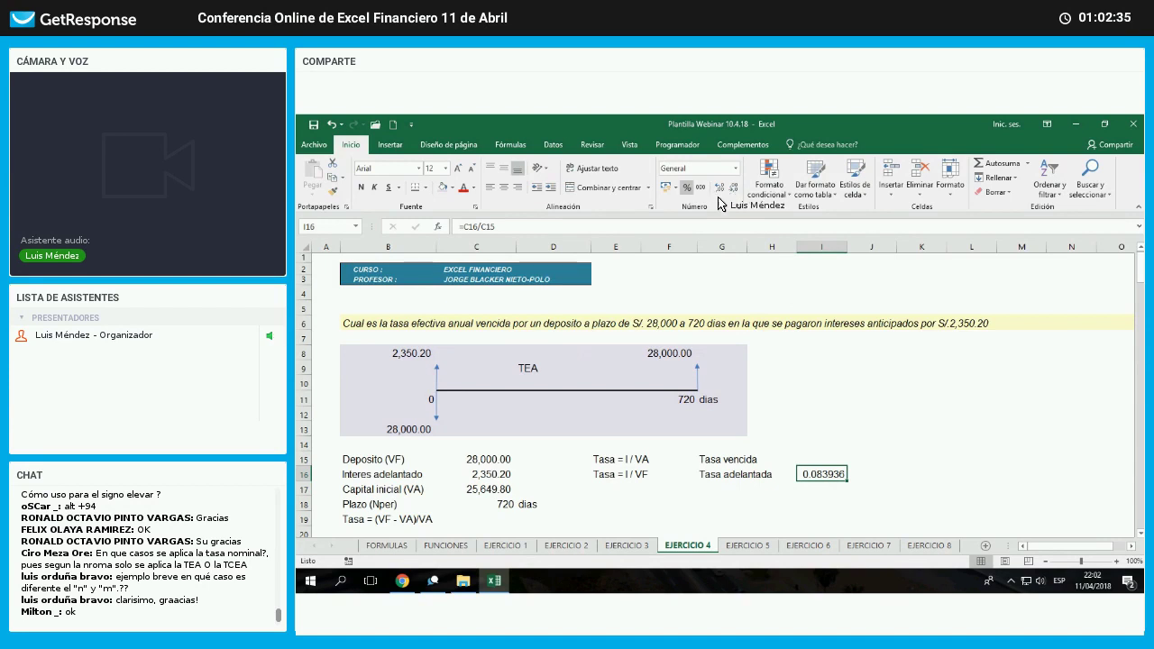
left_click(688, 188)
left_click(720, 187)
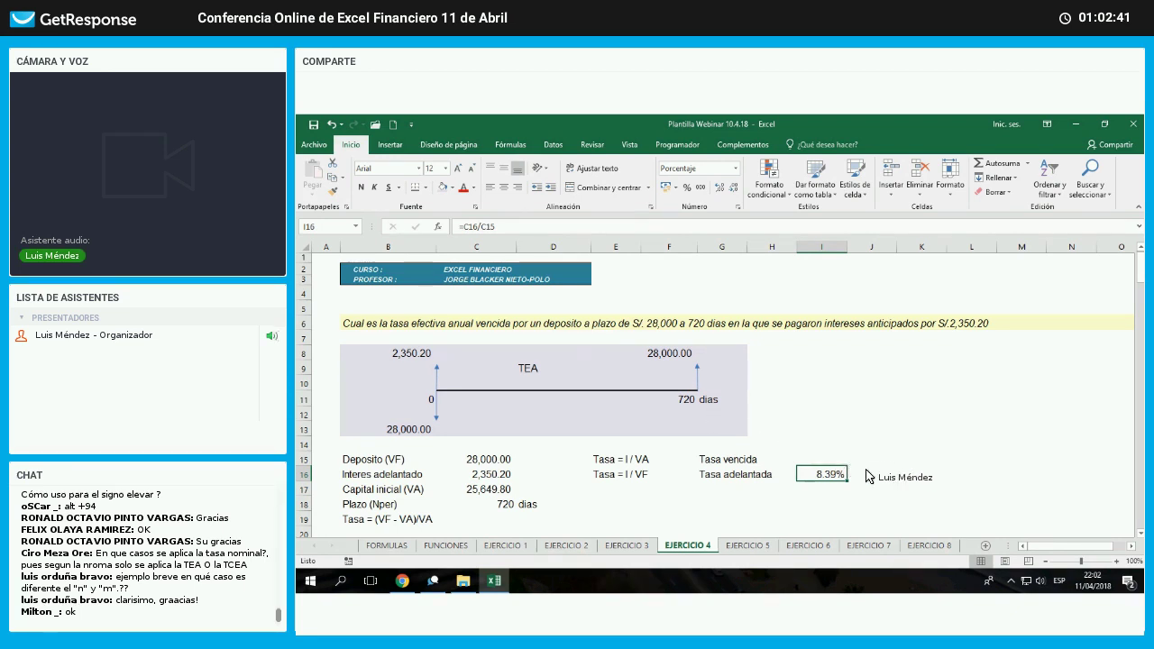
- Check the diagram's term in F11 and note the rate's period as 720 dias in J16
left_click(669, 400)
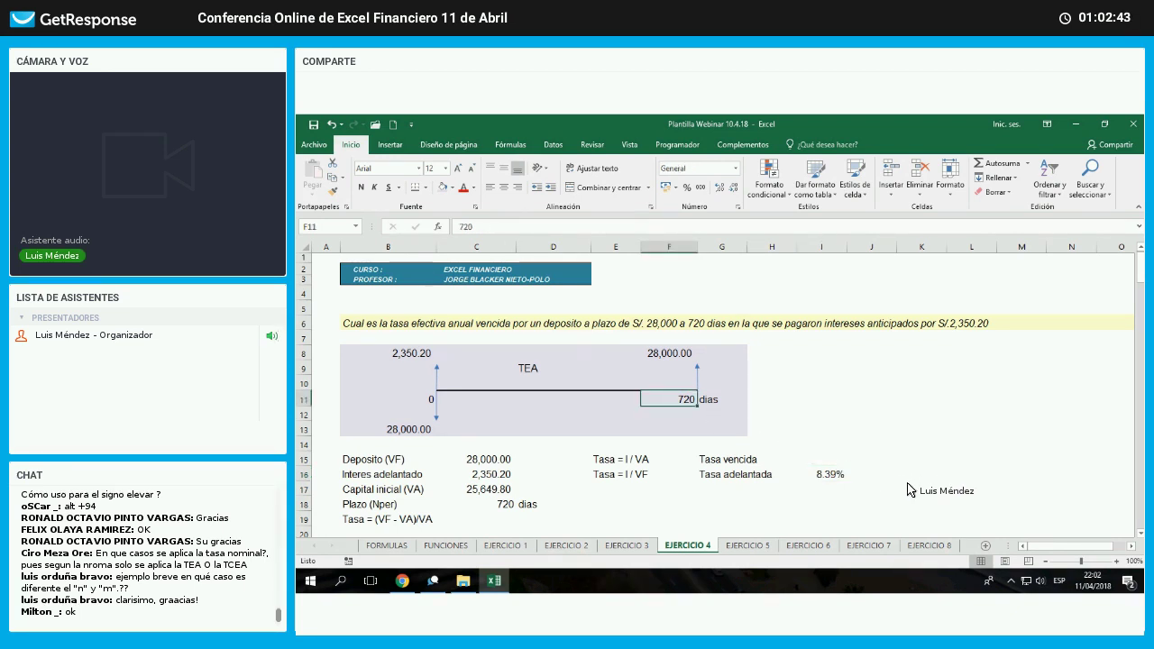
left_click(872, 474)
type("720")
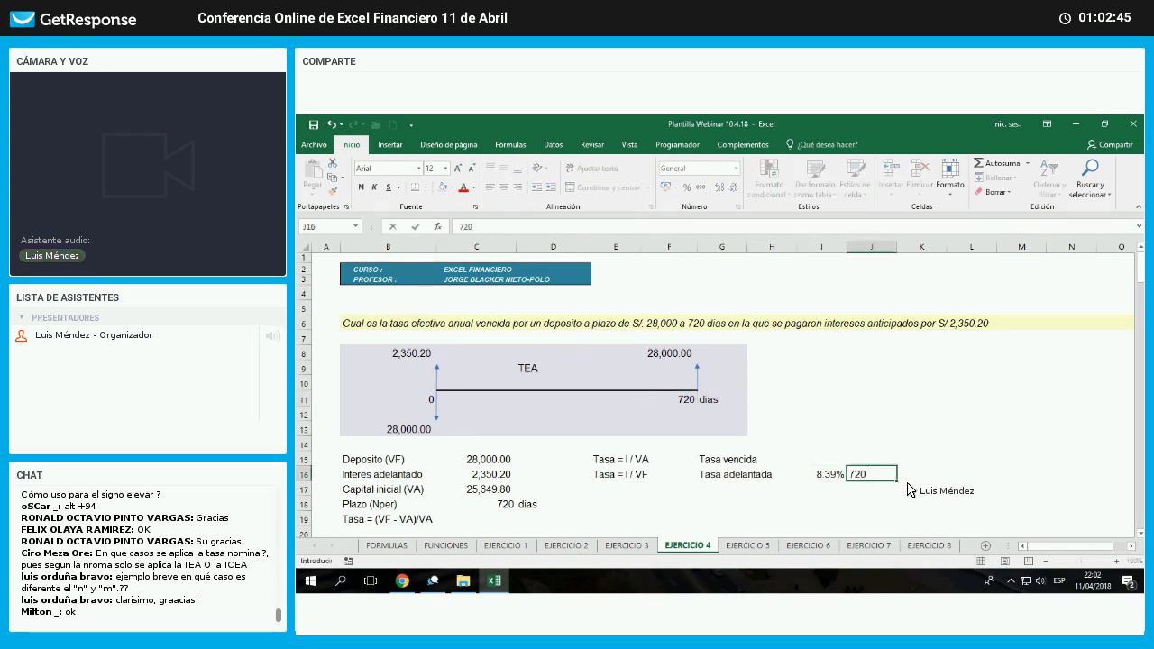
type(" dias")
key("Return")
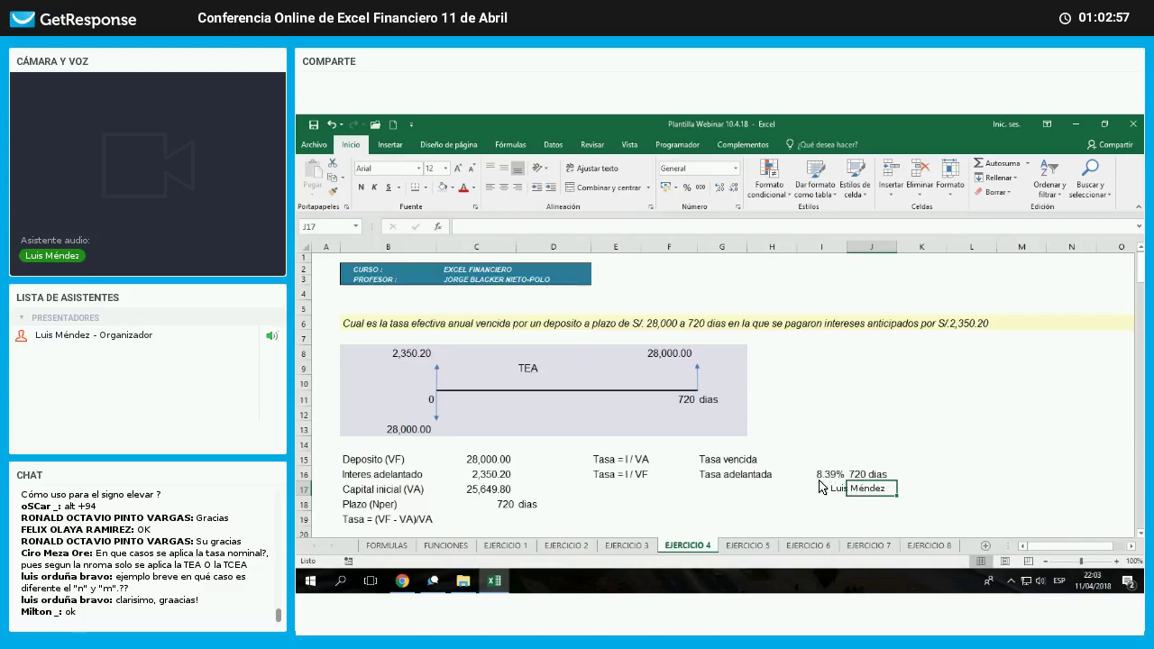
- Check the advance interest in H8 by multiplying F8 by the rate in I16, and compare it with B8
left_click(820, 478)
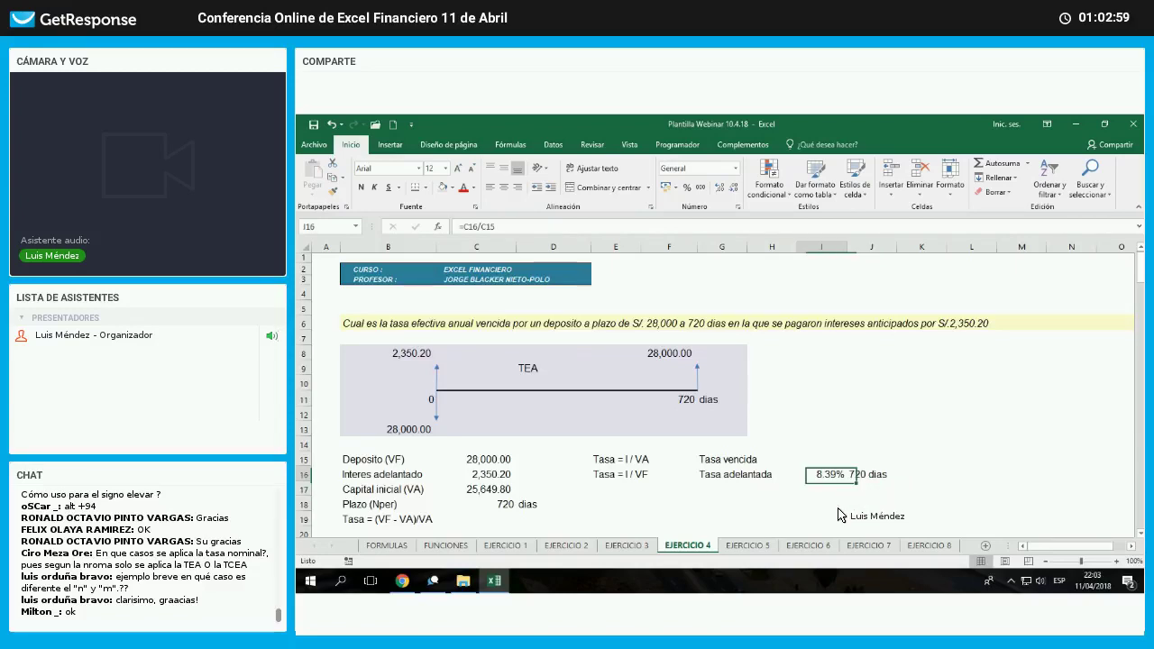
left_click(790, 355)
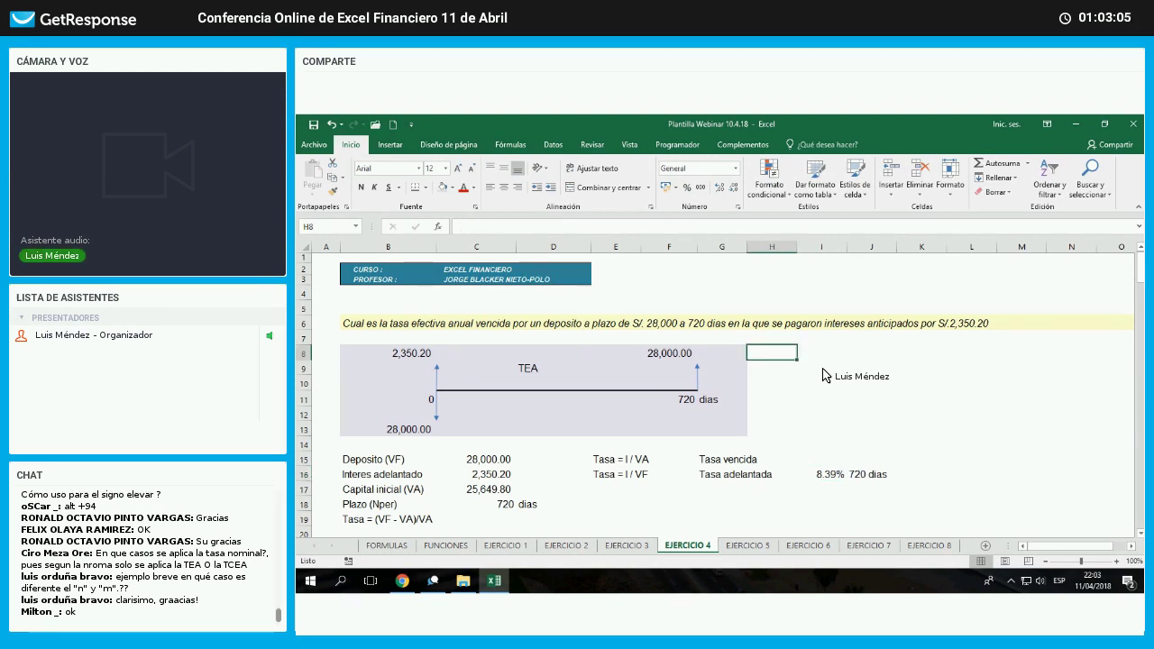
type("+")
key("Left")
key("Left")
type("*")
key("Down")
key("Down")
key("Down")
key("Down")
key("Down")
key("Down")
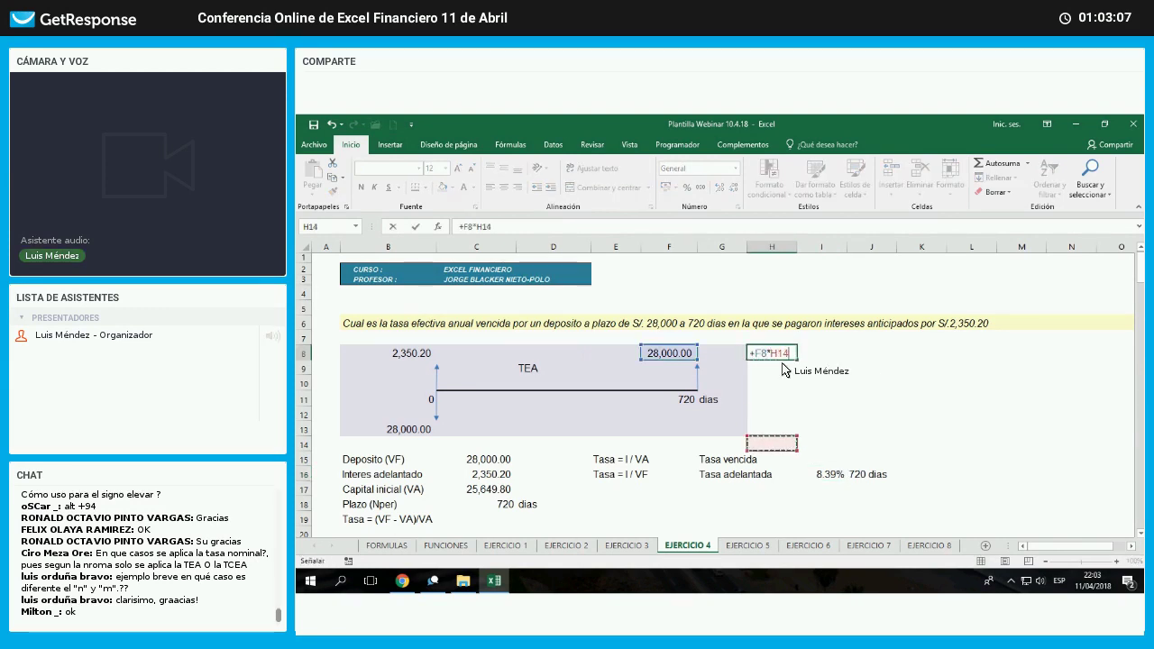
key("Return")
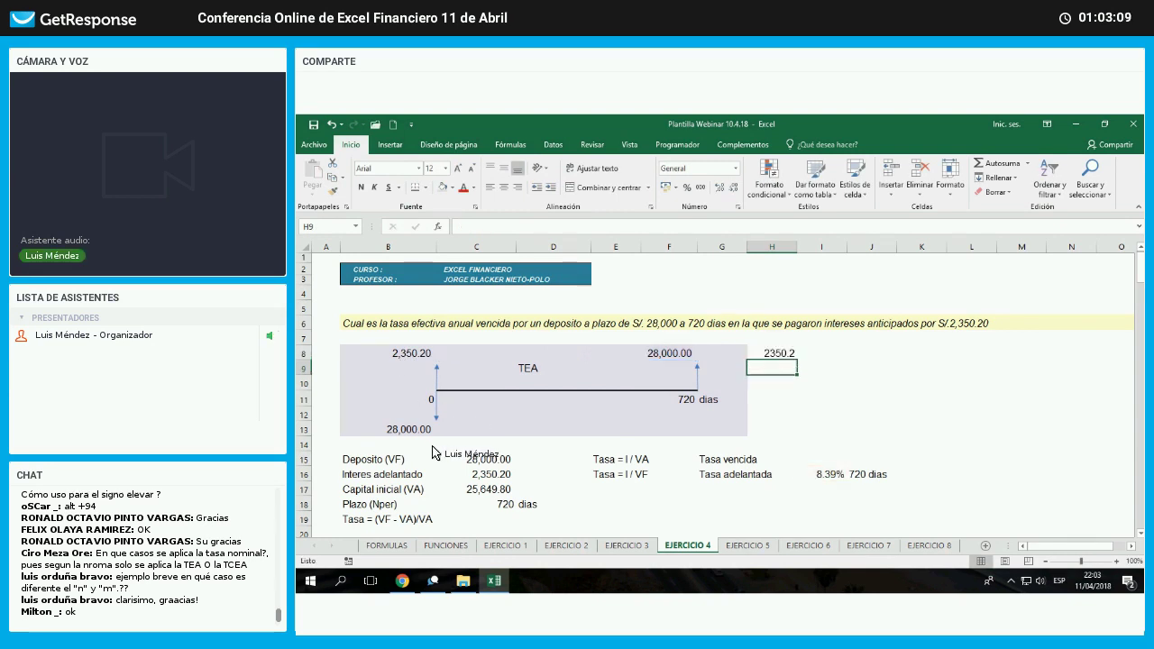
left_click(397, 354)
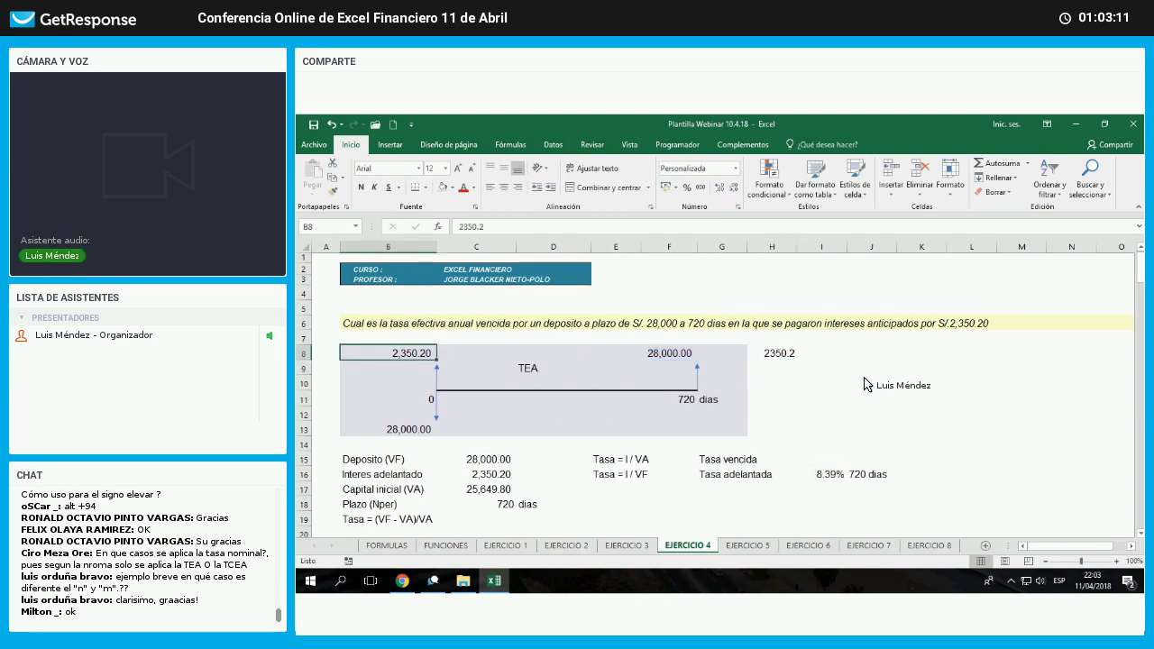
- Clear the check calculation from H8
left_click(774, 354)
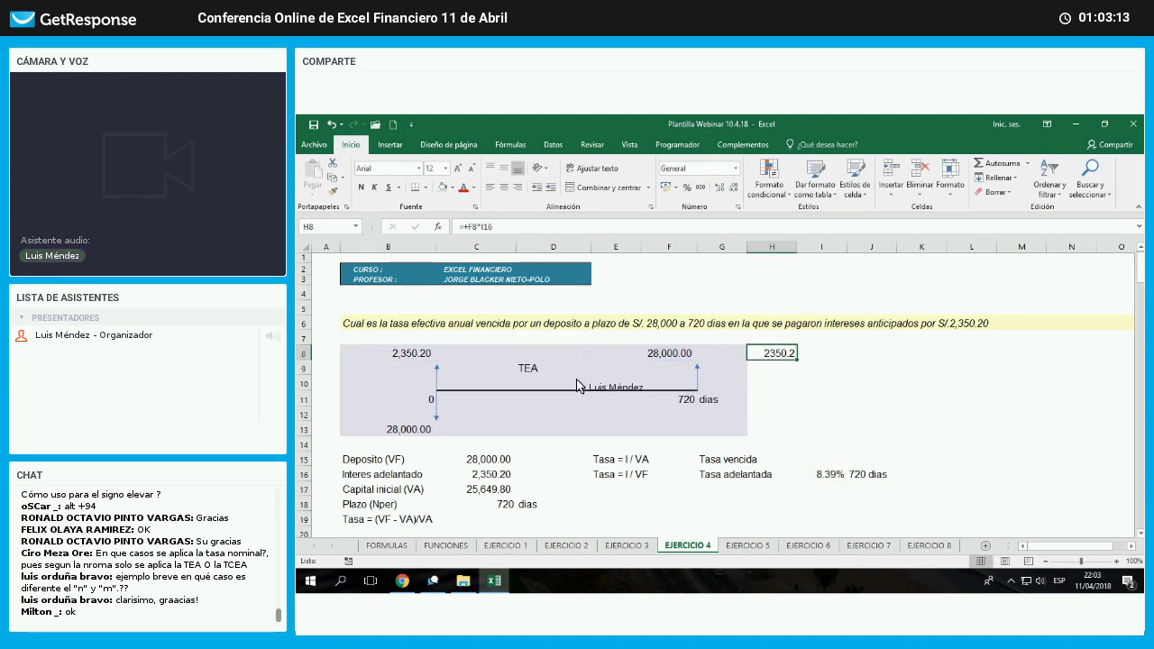
key("Delete")
left_click(821, 399)
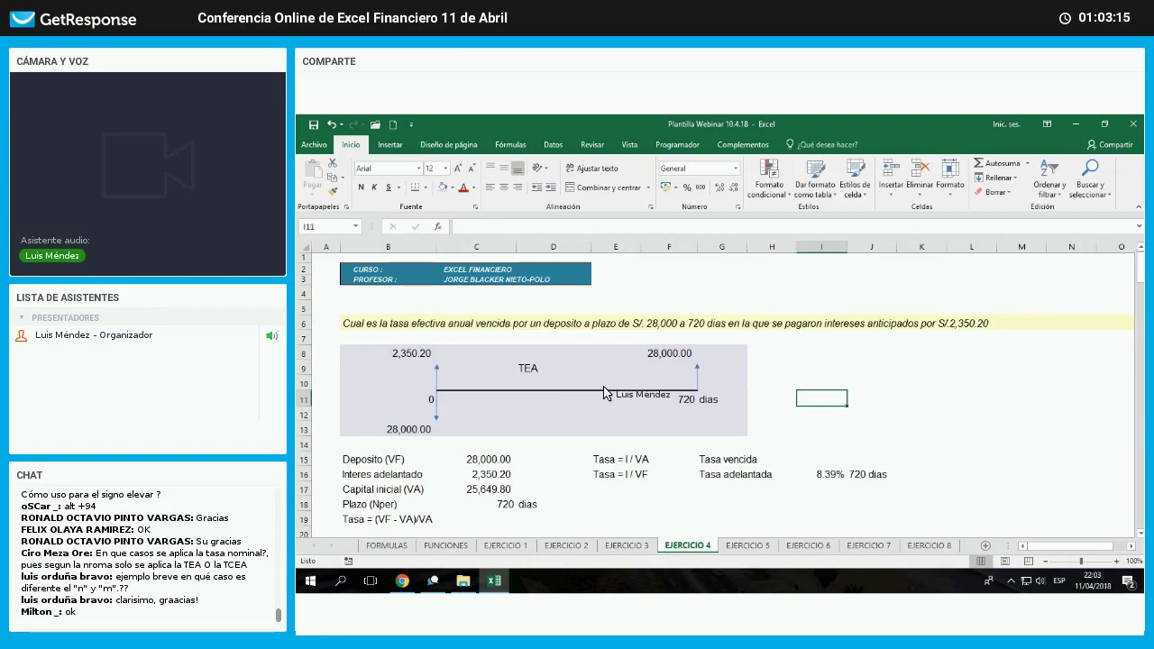
- Draw a small down-arrow shape under the Tasa adelantada label, around G17, and adjust its position slightly
left_click(554, 368)
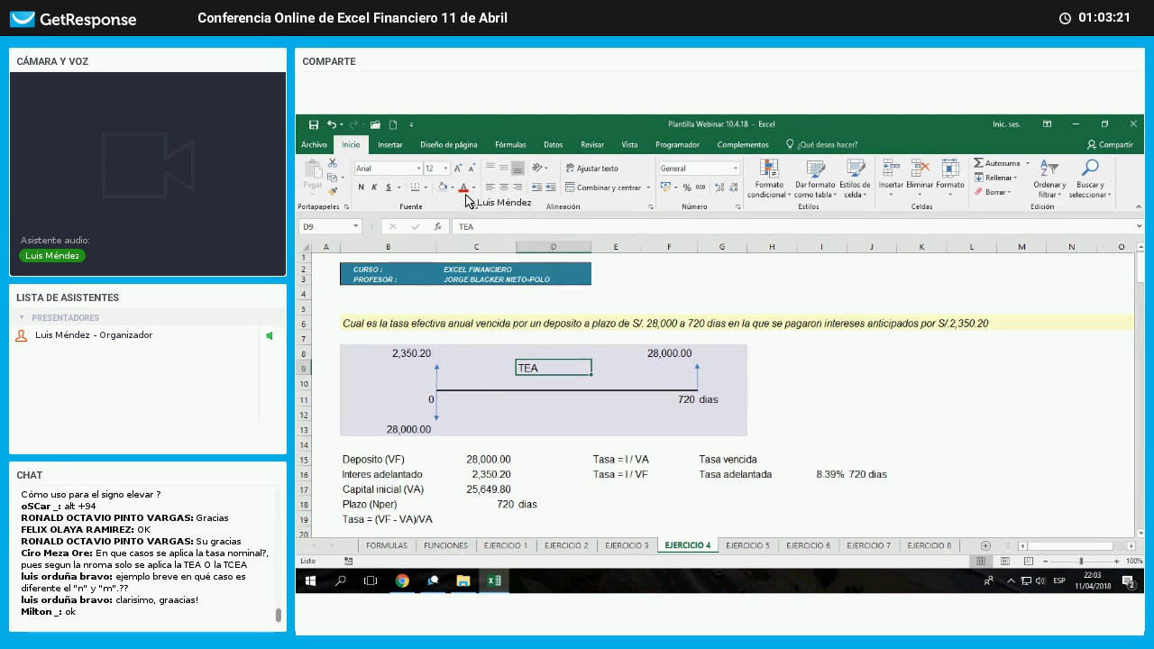
left_click(821, 489)
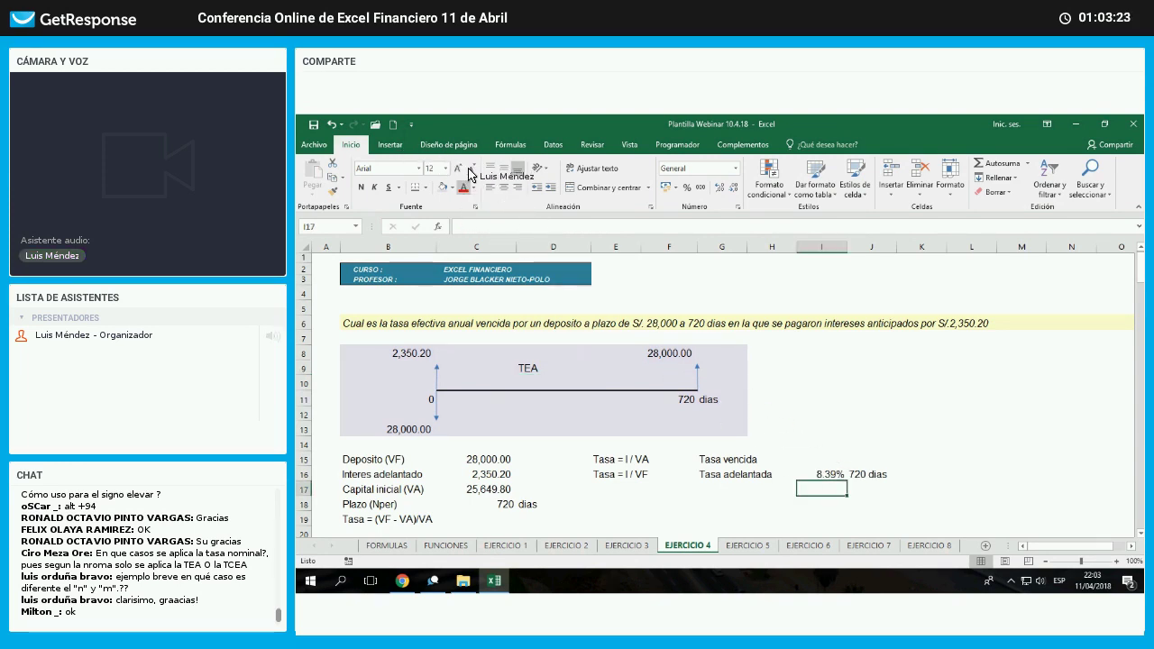
left_click(390, 145)
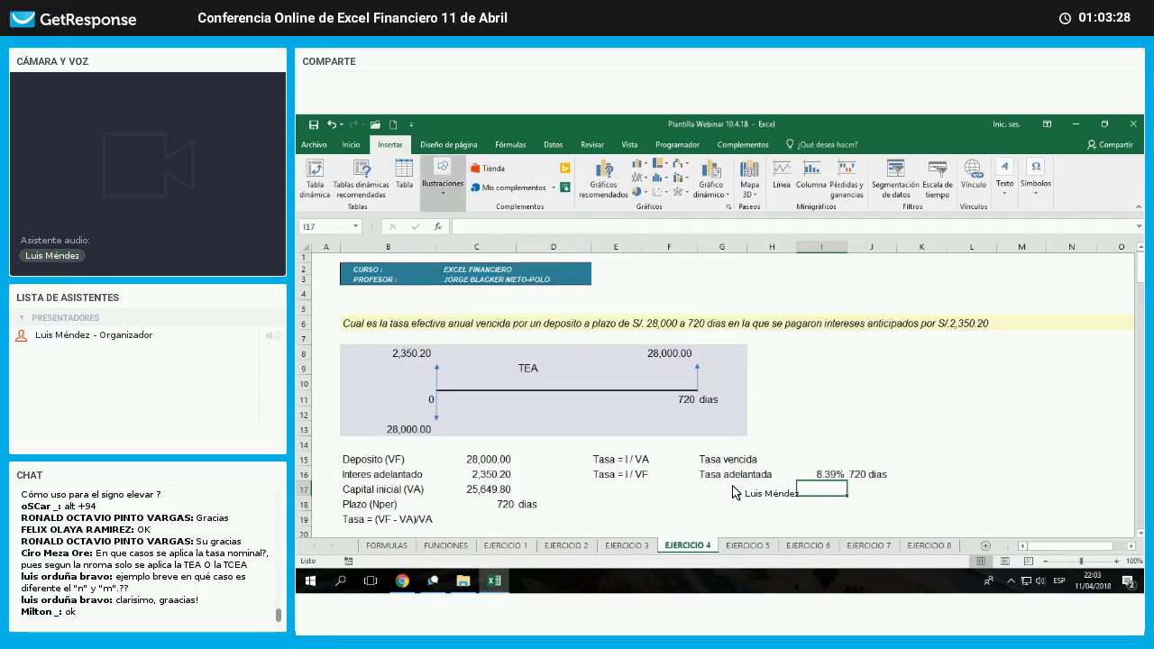
left_click_drag(717, 485, 745, 497)
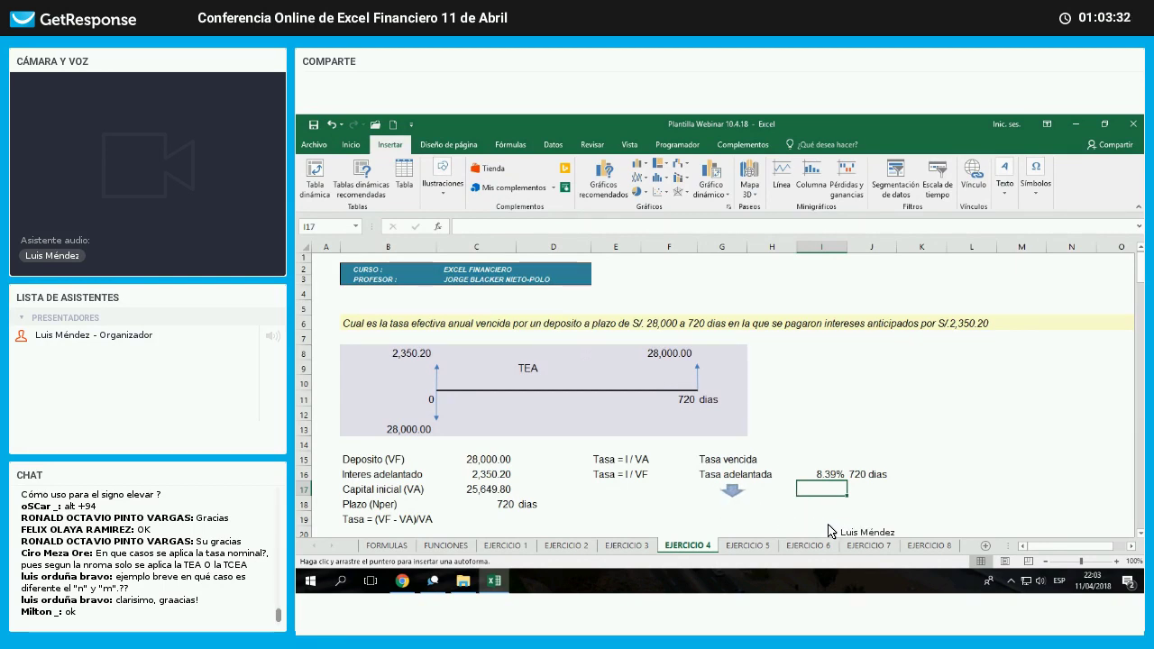
left_click(736, 495)
left_click(736, 502)
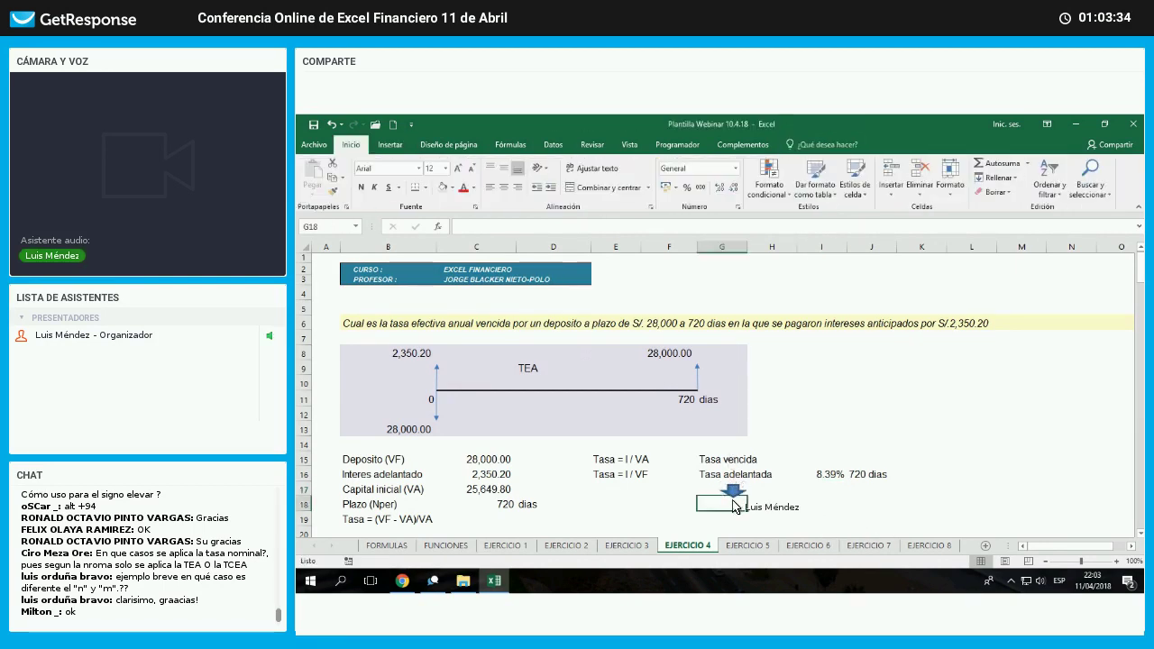
left_click(735, 493)
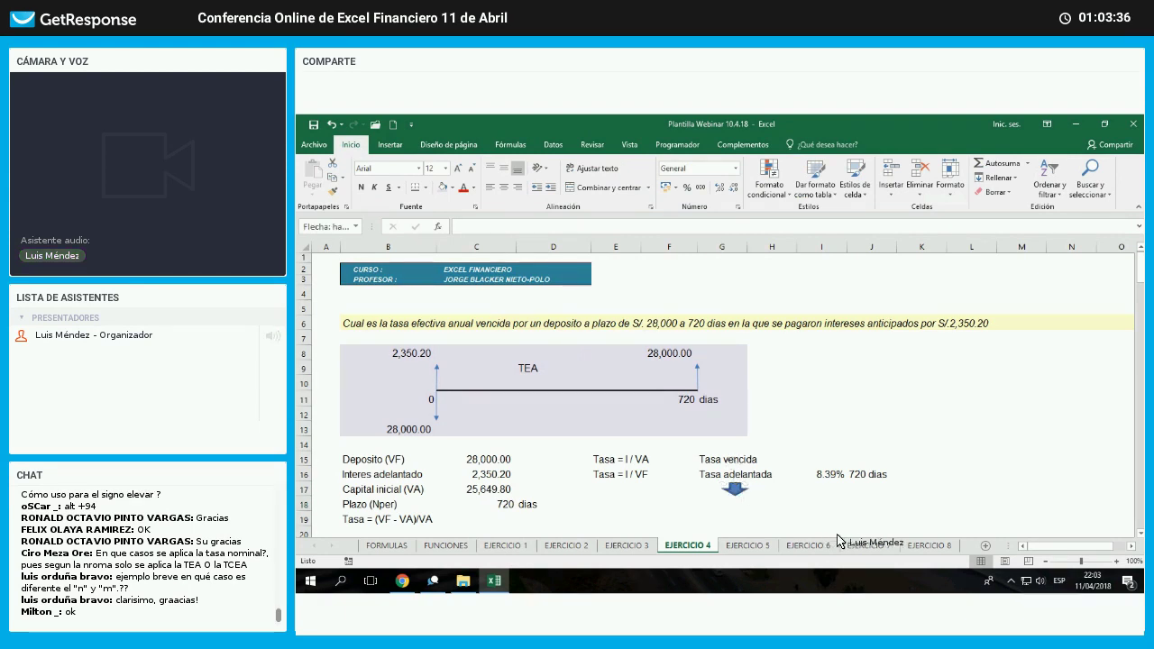
key("Escape")
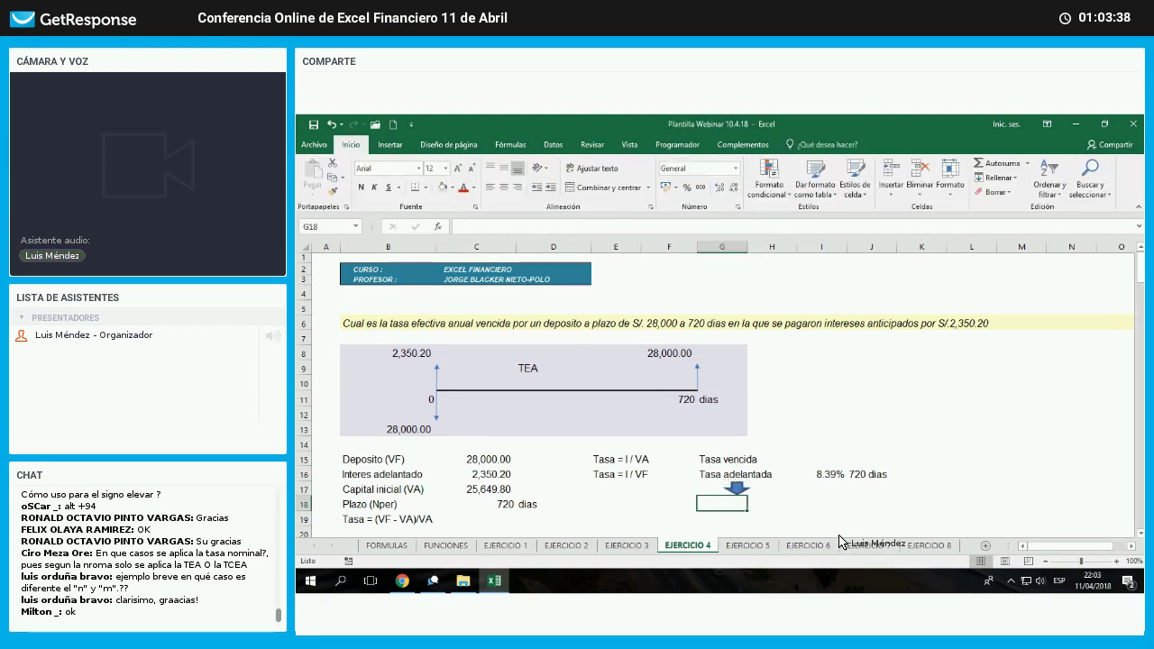
- Enter the label Tasa vencida in G18, below the arrow
type("Tasa ven")
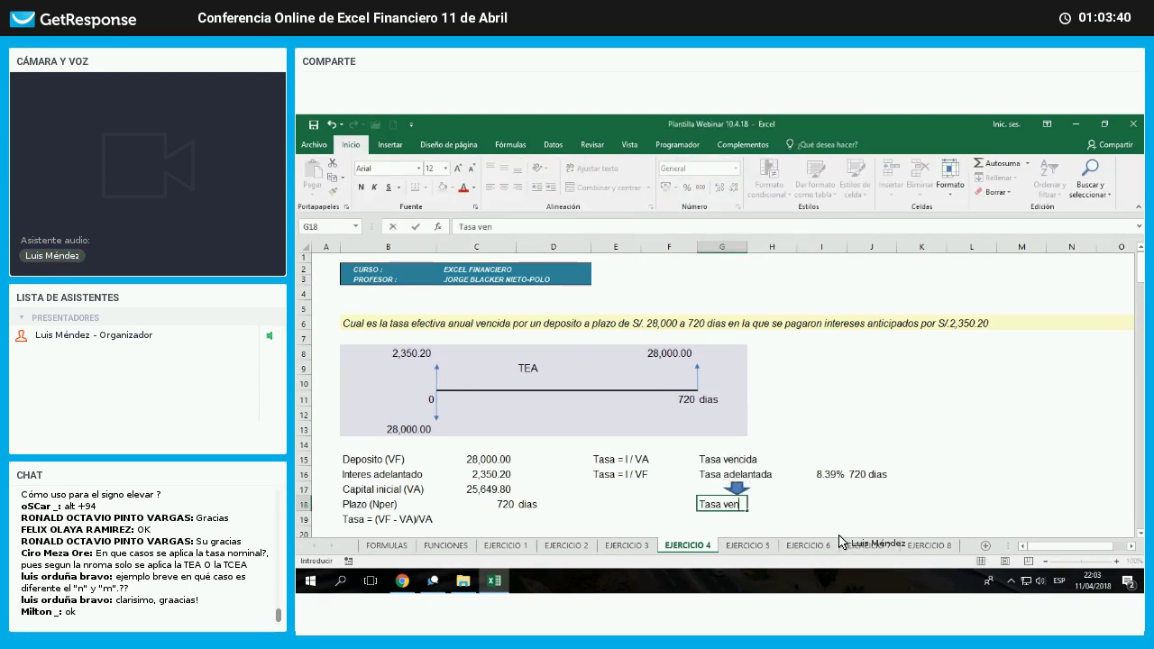
type("cida")
key("Return")
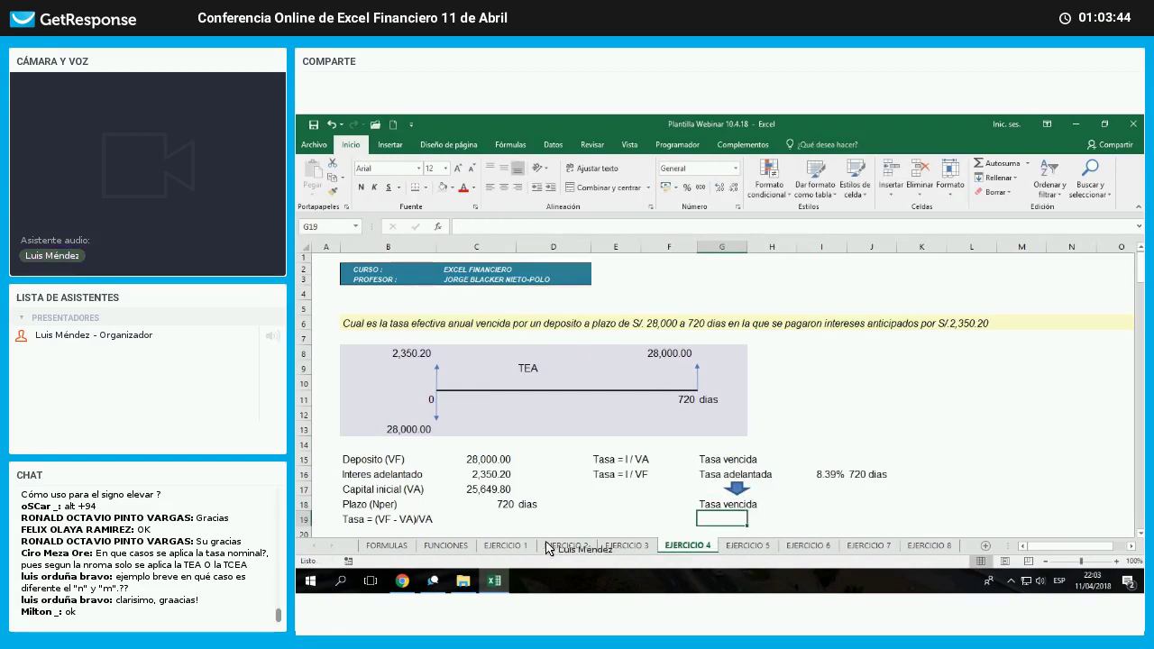
- Find the conversion from advance to vencida effective rate on the FORMULAS sheet and copy its formula i = de / (1 - de) from I29
left_click(397, 545)
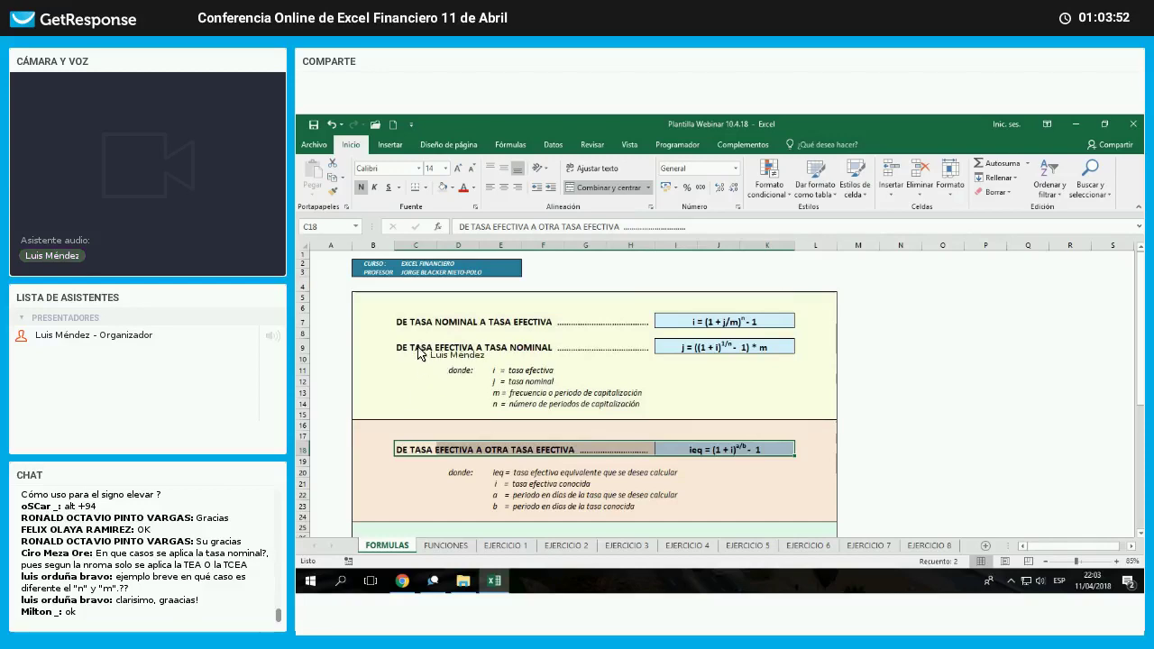
scroll(587, 346, "down", 7)
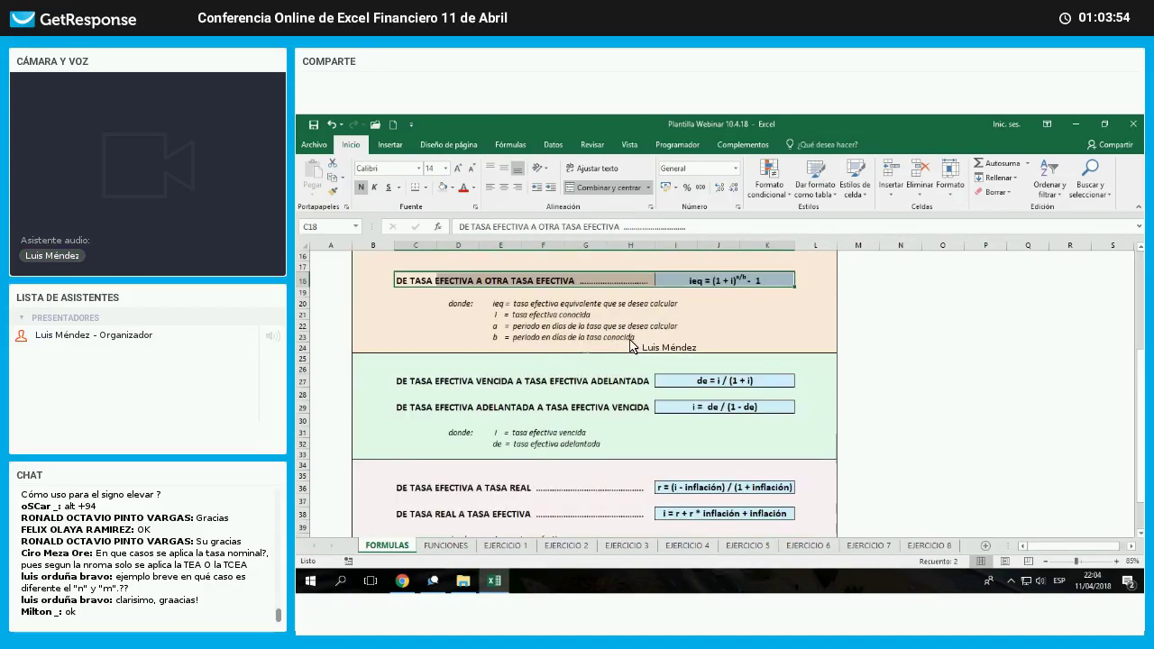
left_click(416, 363)
left_click_drag(416, 338, 632, 338)
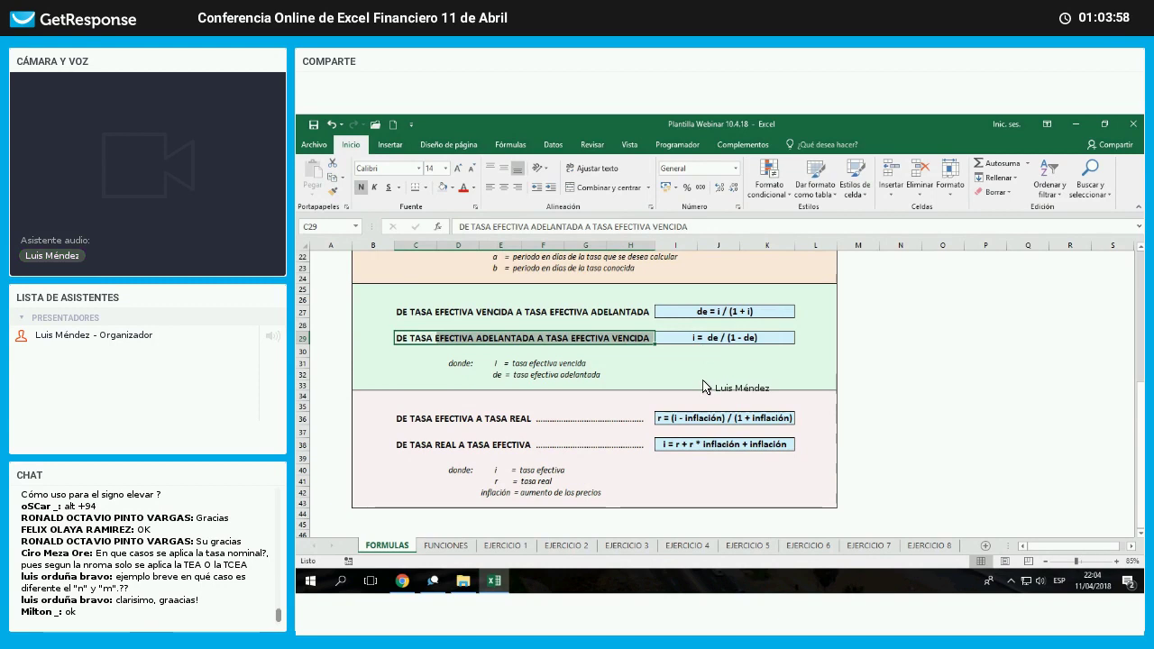
left_click(748, 345)
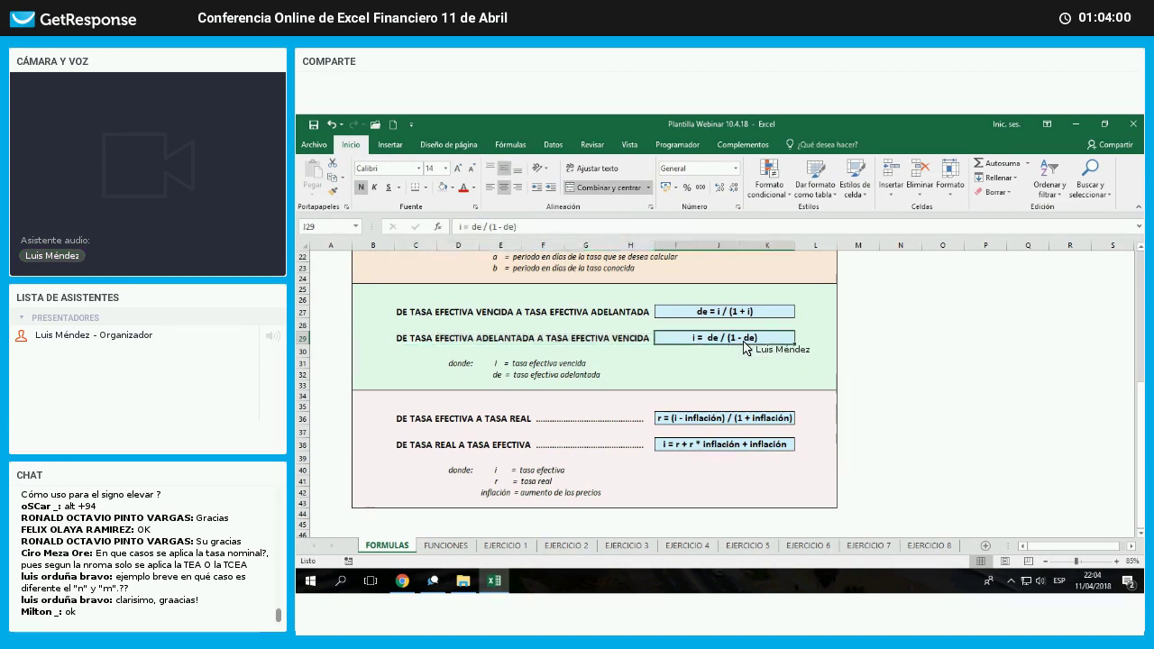
right_click(749, 342)
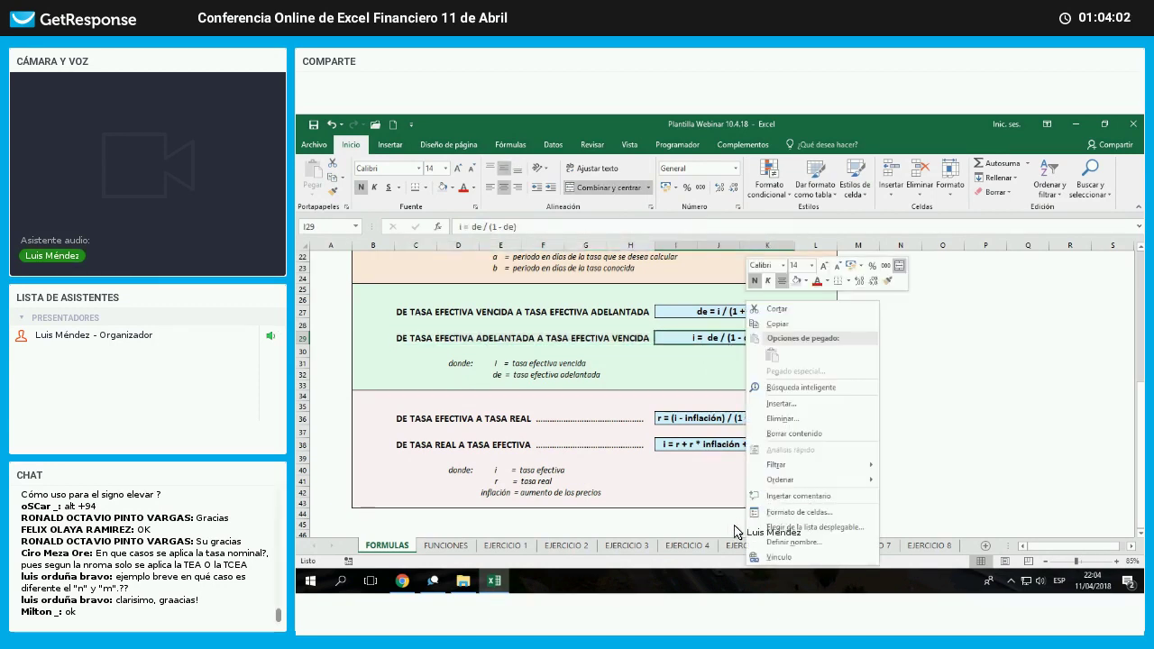
left_click(778, 324)
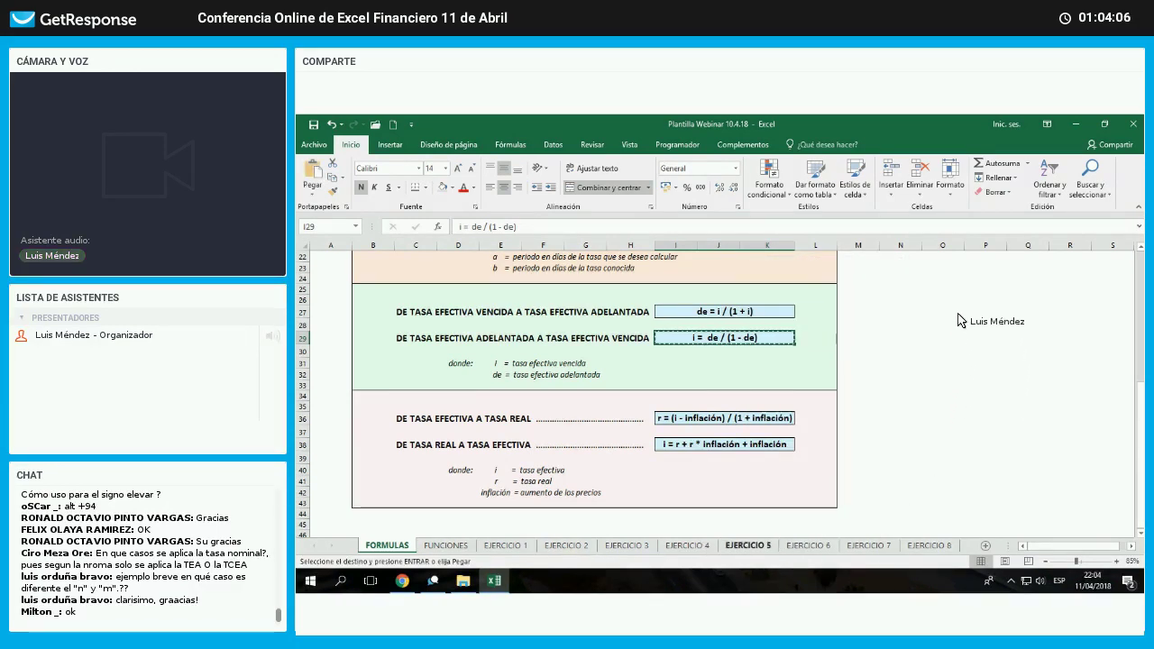
- Paste the copied formula text into K18 of the EJERCICIO 4 sheet and remove its merge and centering
left_click(688, 545)
right_click(926, 505)
left_click(954, 292)
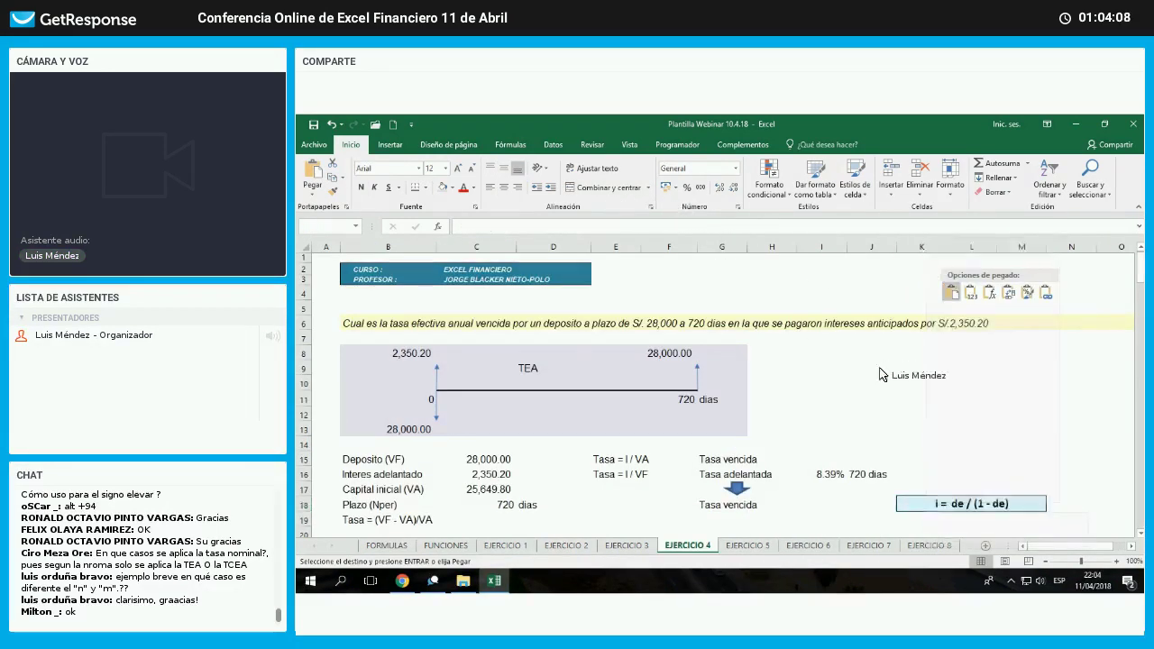
left_click(608, 188)
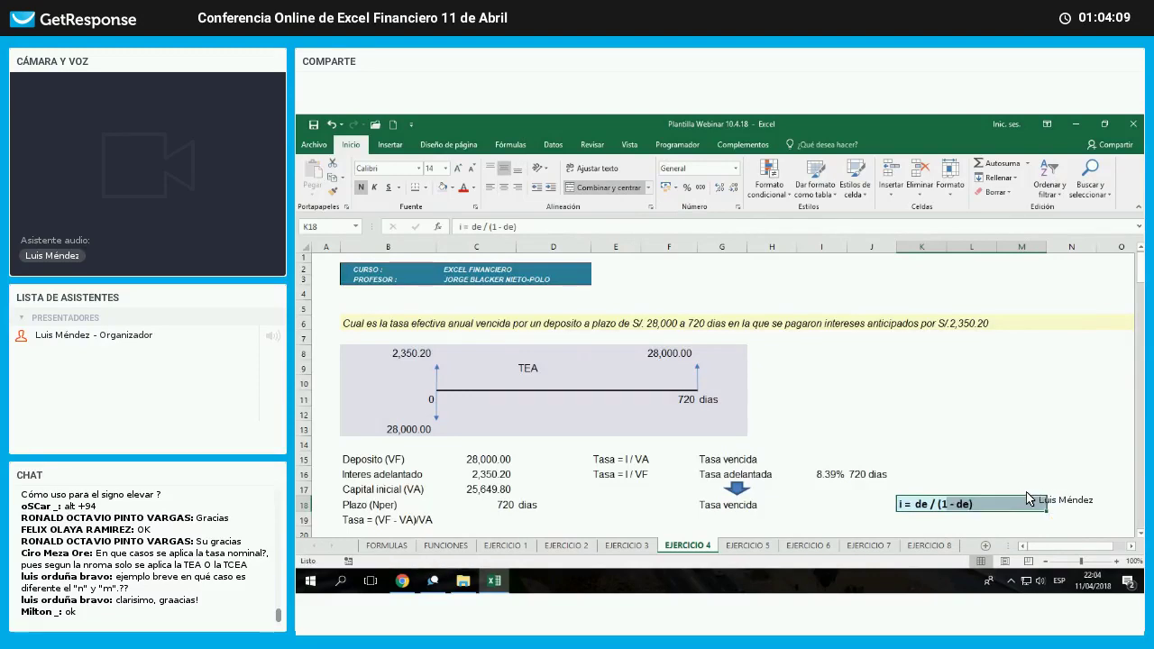
left_click(971, 488)
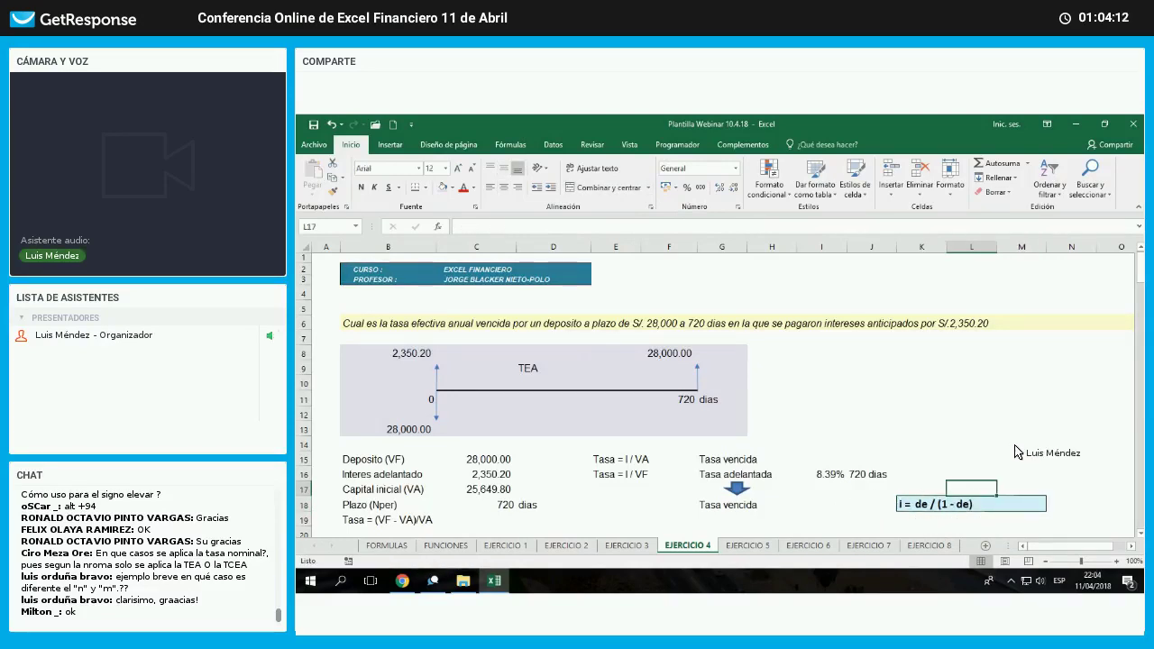
- Calculate the vencida rate in I18 from the advance rate with +I16/(1-I16)
left_click(822, 504)
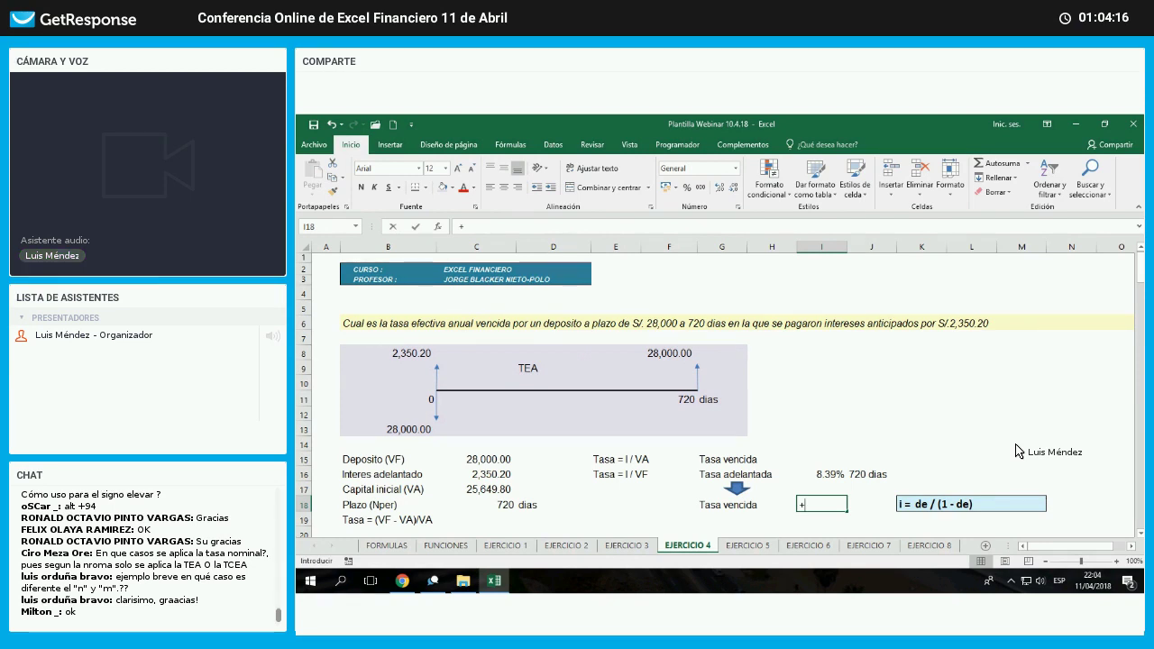
type("+")
key("Up")
key("Up")
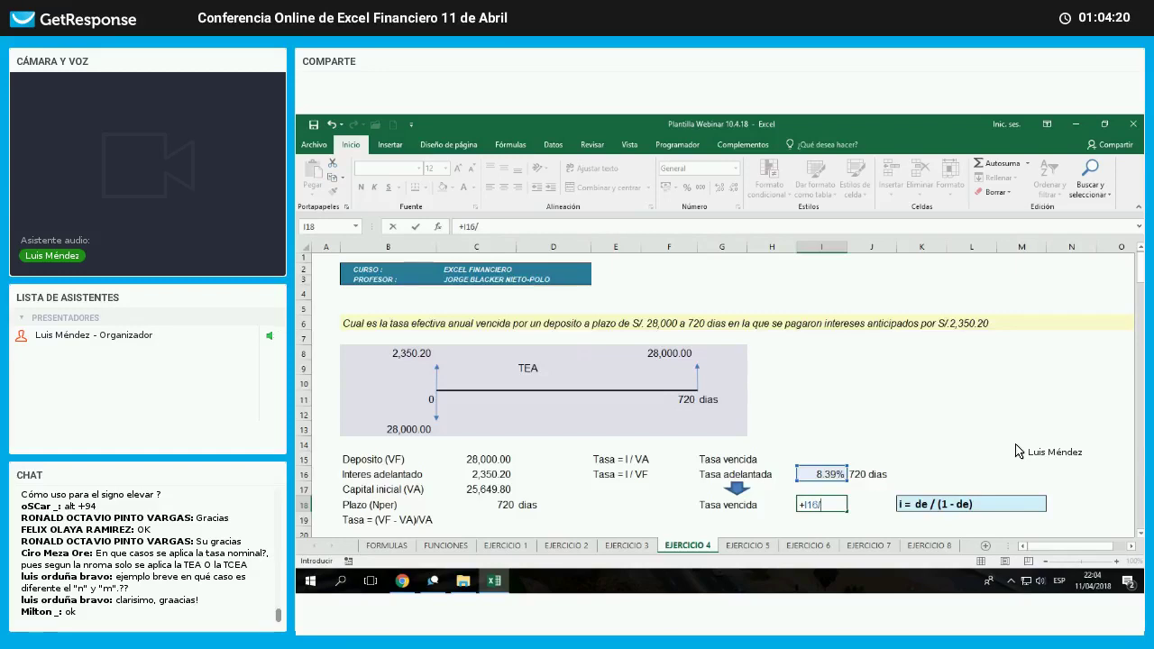
type("(1-")
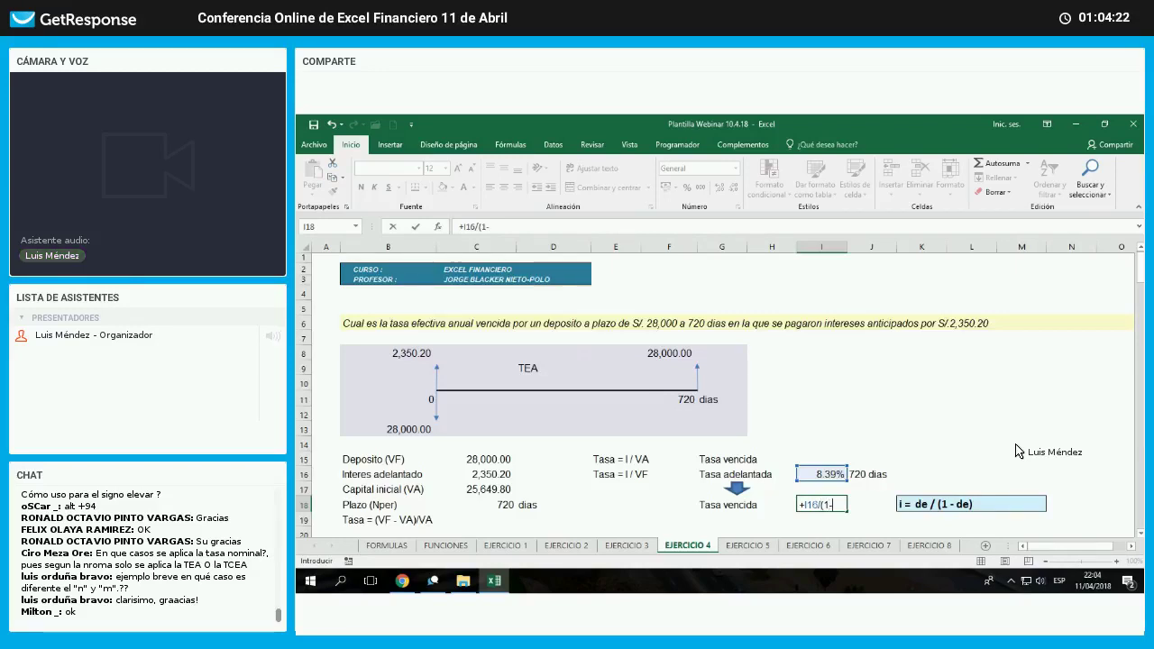
key("Up")
key("Up")
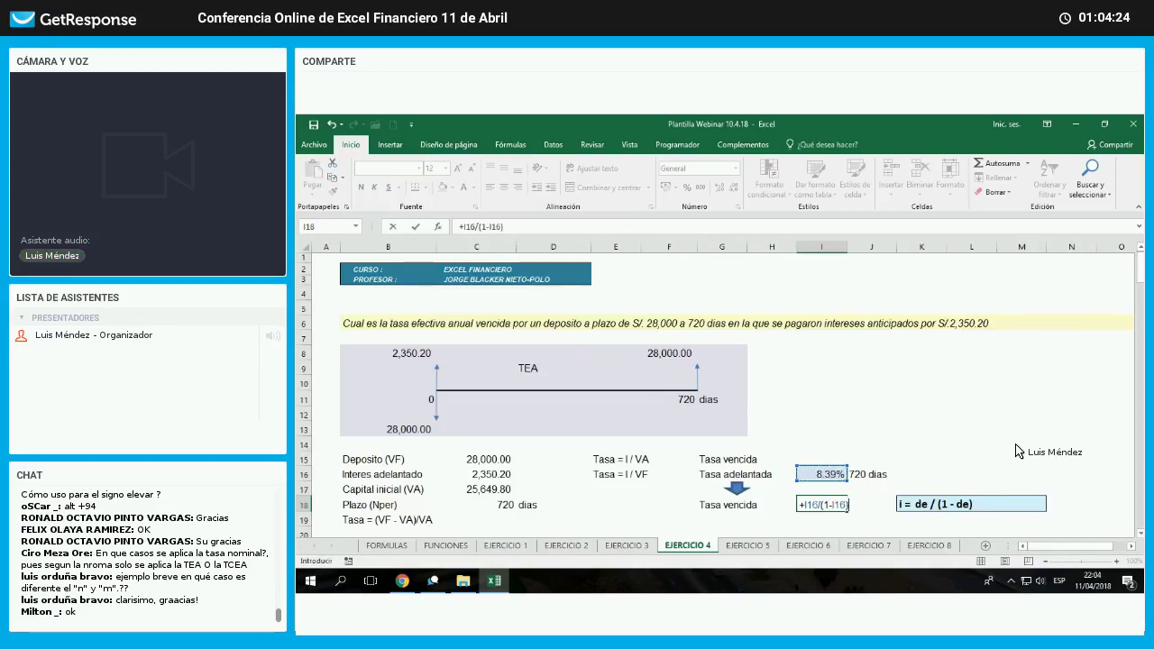
type(")")
key("Return")
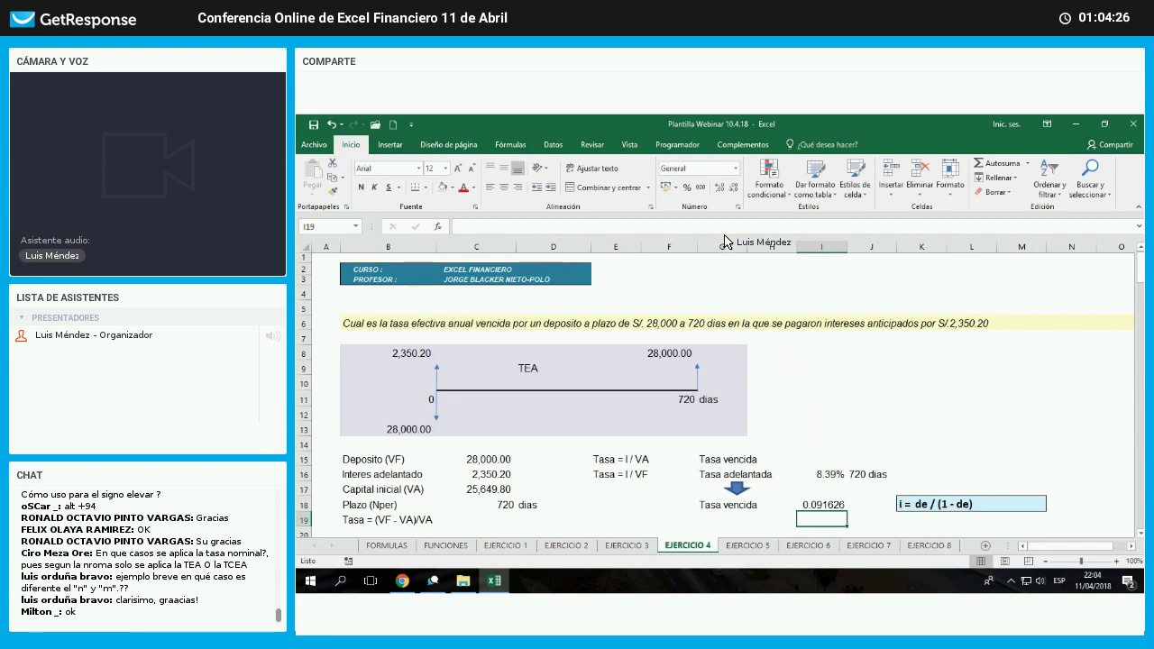
- Format the vencida rate in I18 as a percentage with two decimals and compare it with the advance rate in I16
key("Up")
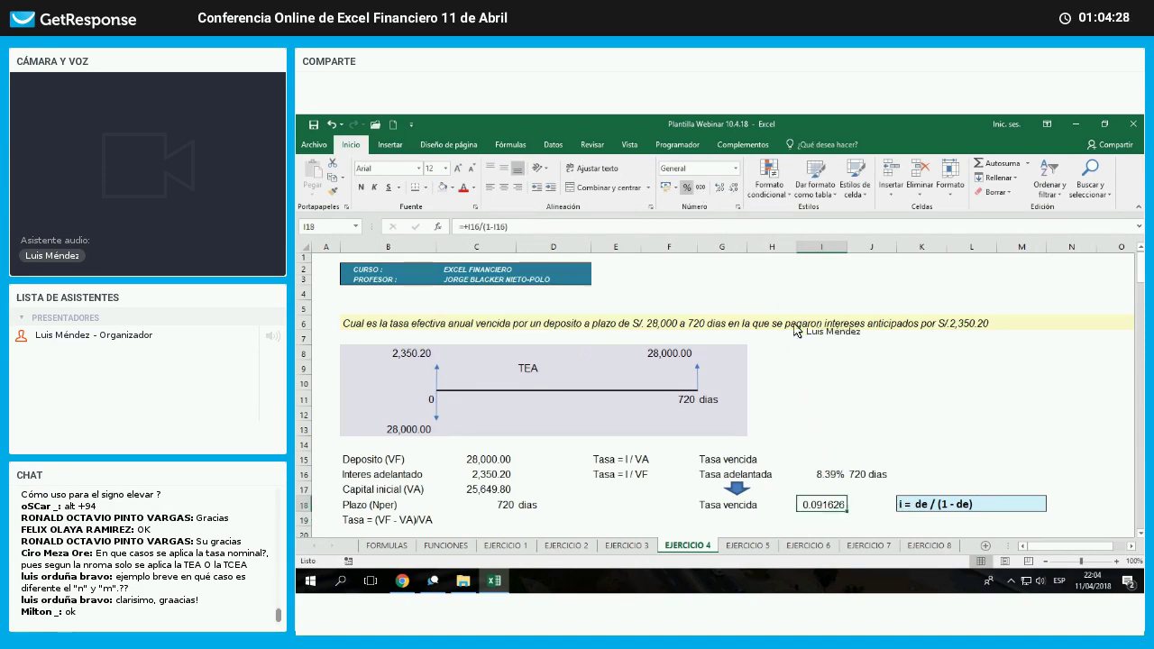
key("ctrl+shift+5")
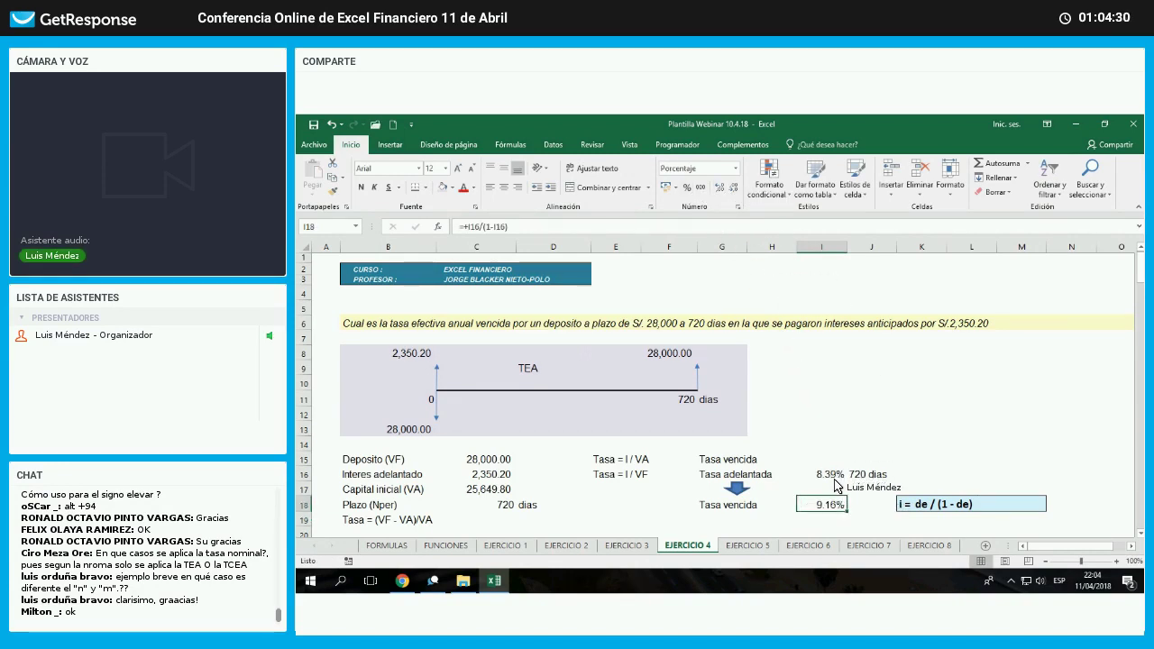
key("Up")
key("Up")
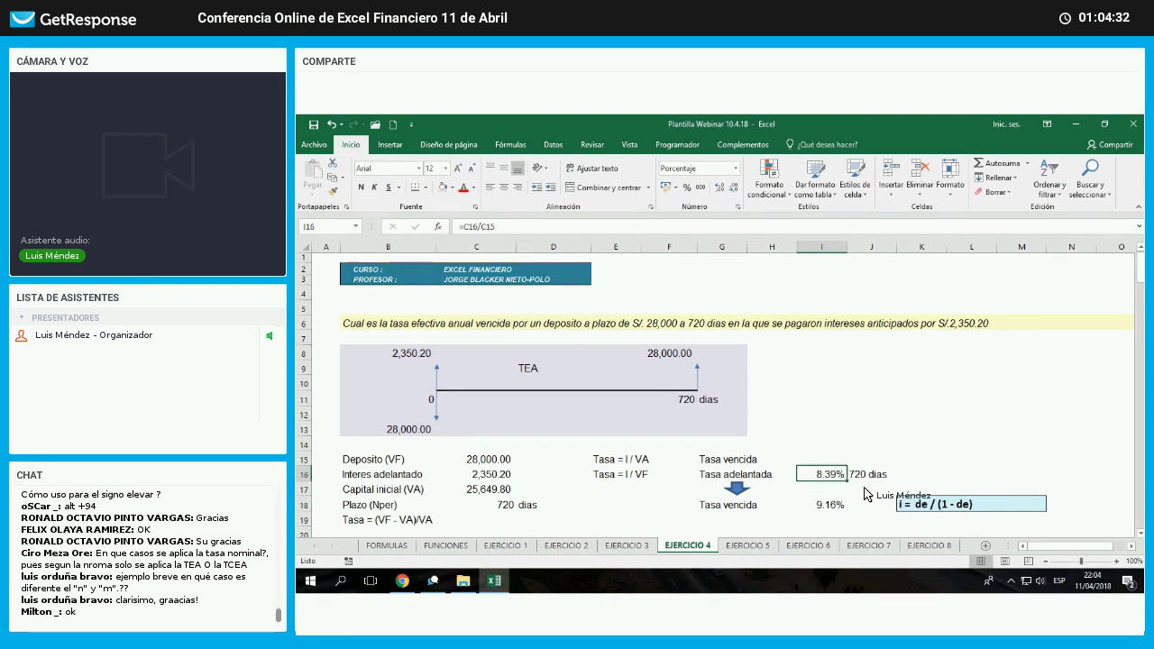
key("Down")
key("Down")
- Copy the "720 dias" period label from J16 into J18 beside the vencida rate
left_click(866, 471)
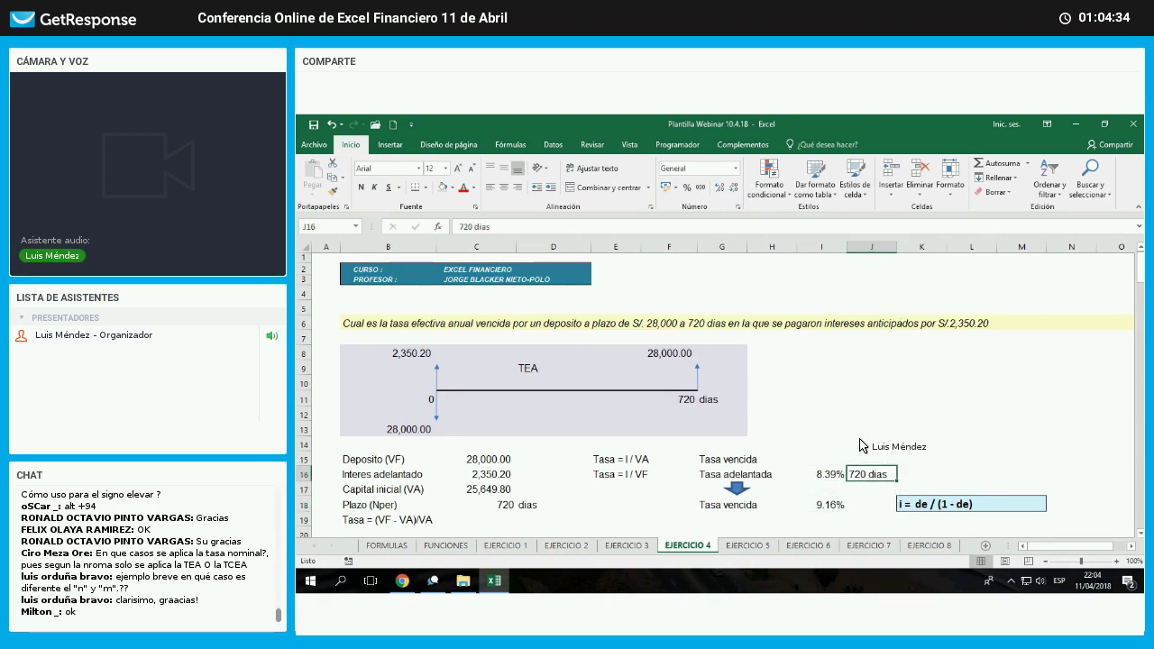
right_click(864, 474)
left_click(890, 232)
right_click(862, 505)
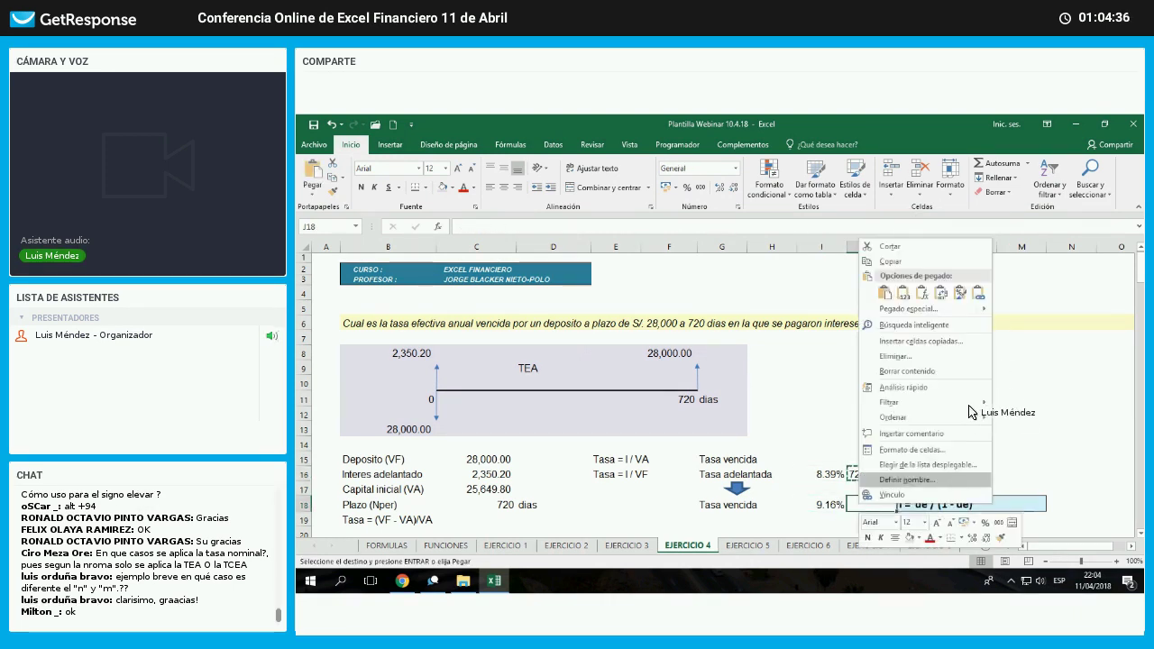
left_click(884, 293)
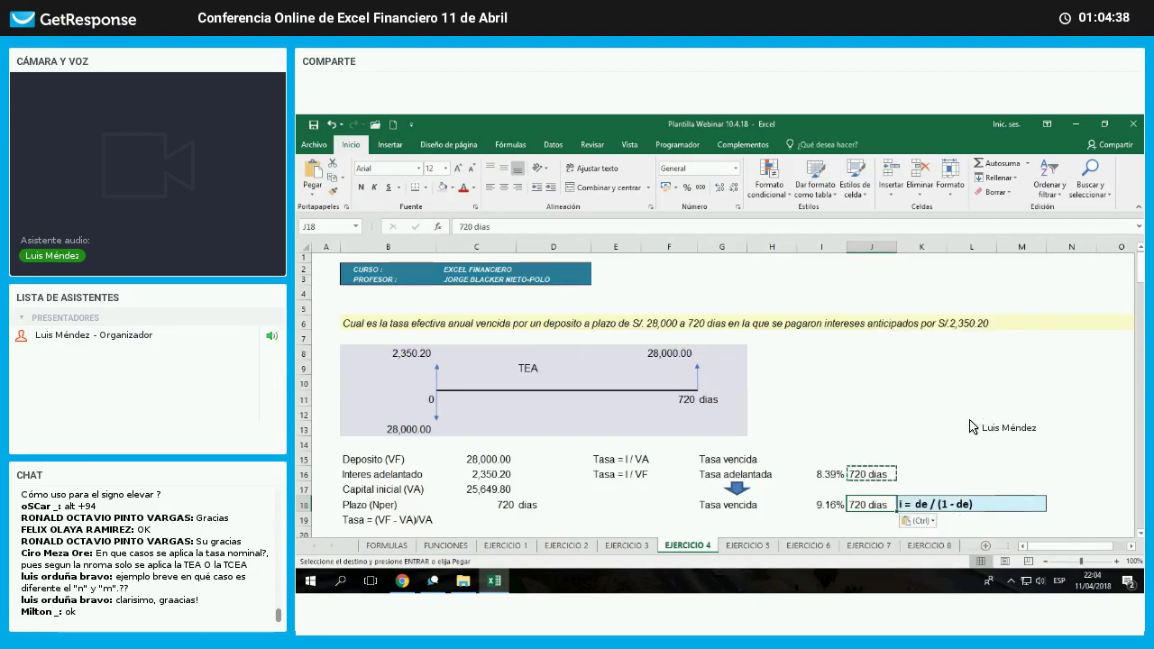
left_click(971, 422)
key("Escape")
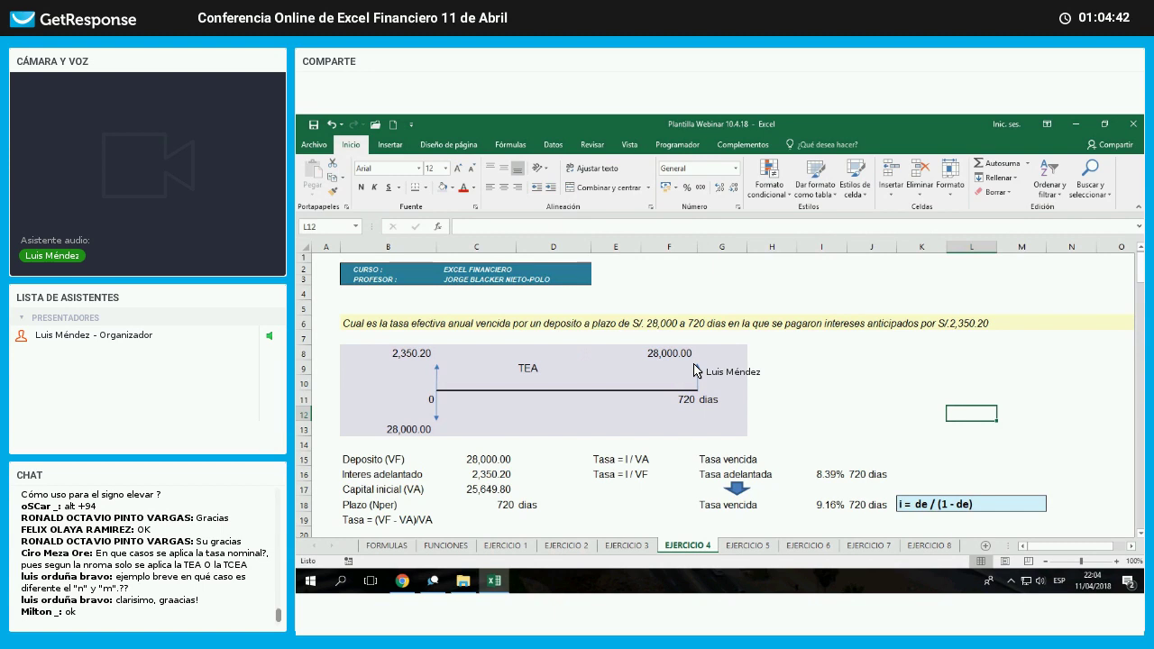
- Label a new rate row with "Tasa vencida" in G19 and "anual" in J19
left_click(553, 369)
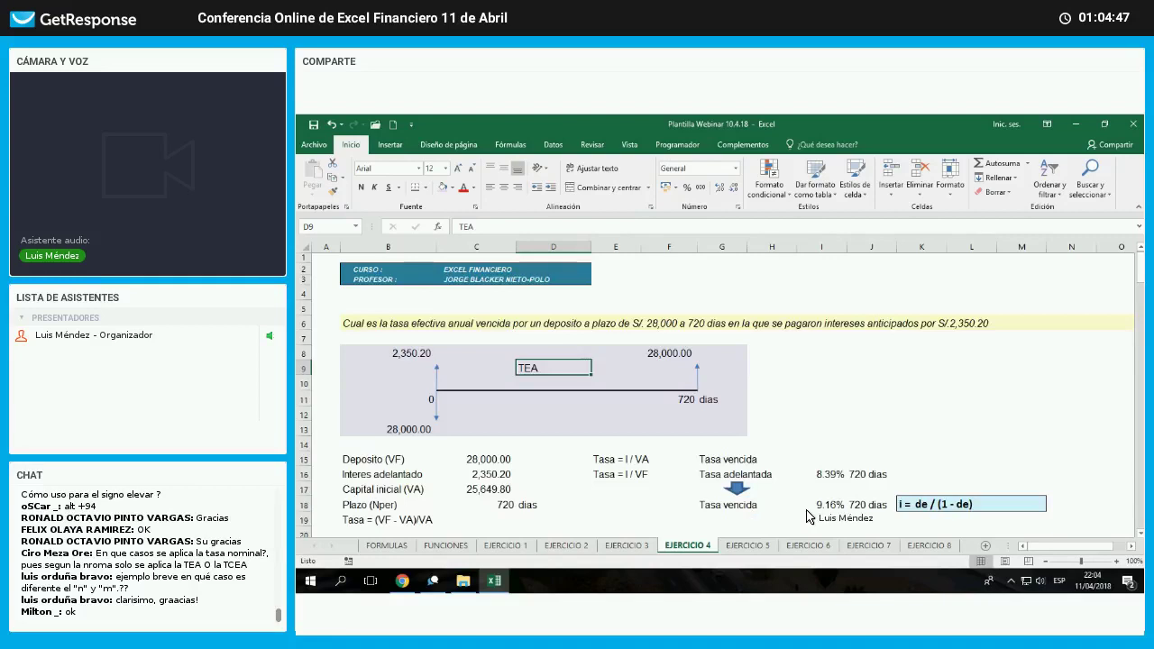
left_click(872, 506)
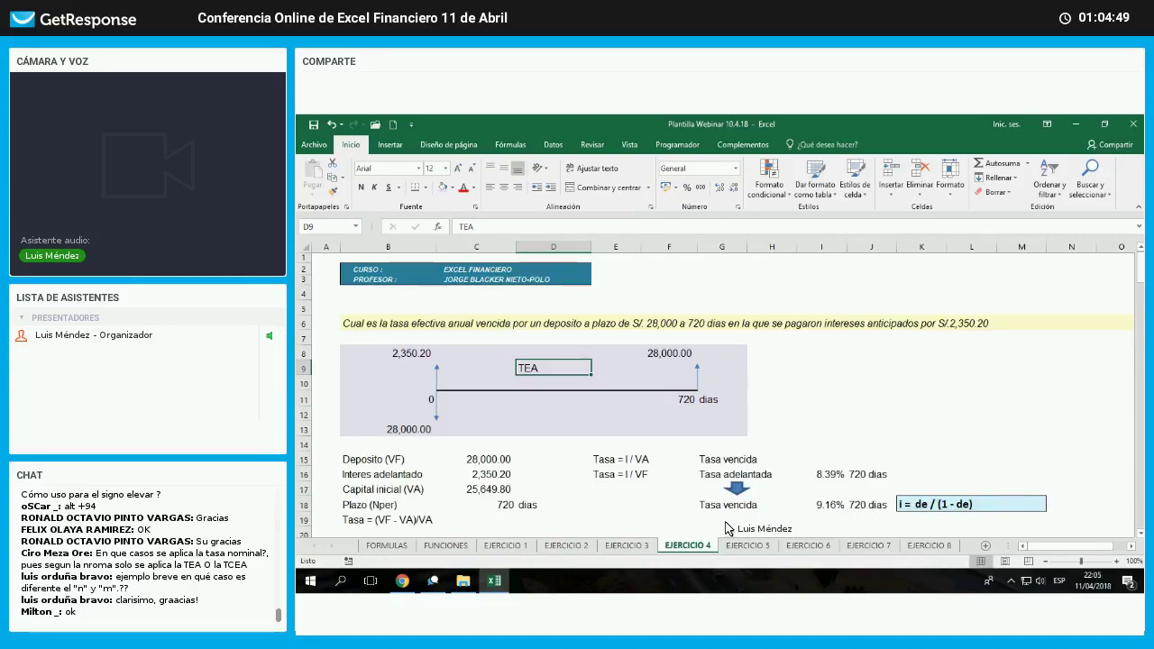
key("Down")
key("Left")
key("Left")
key("Left")
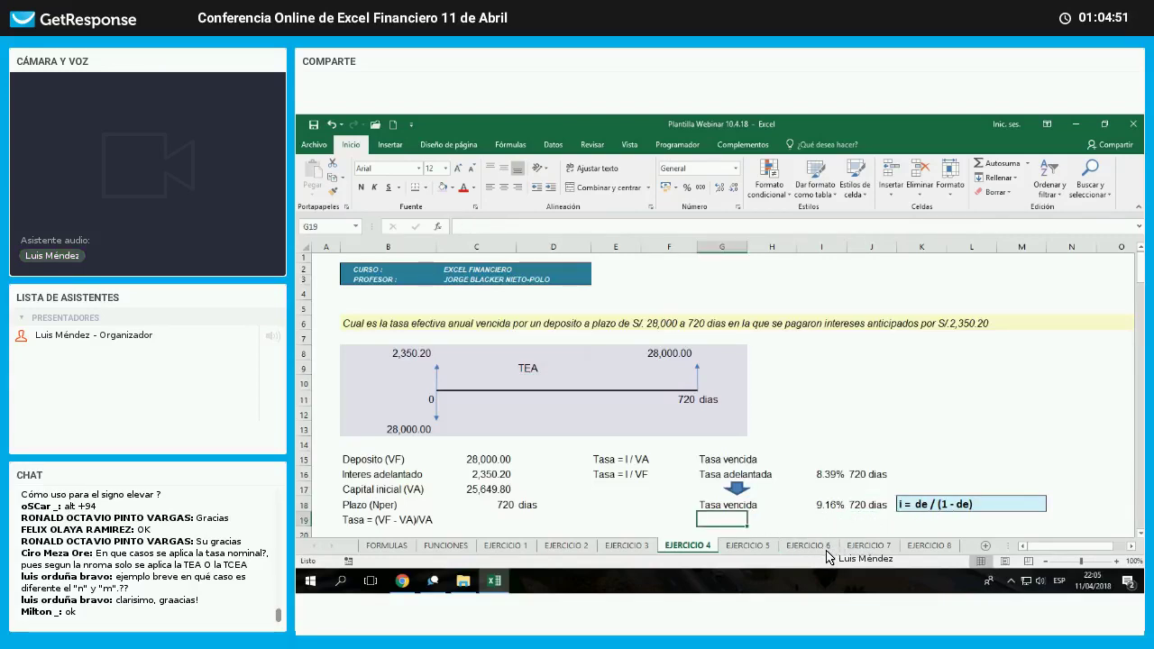
type("Tasa vencida")
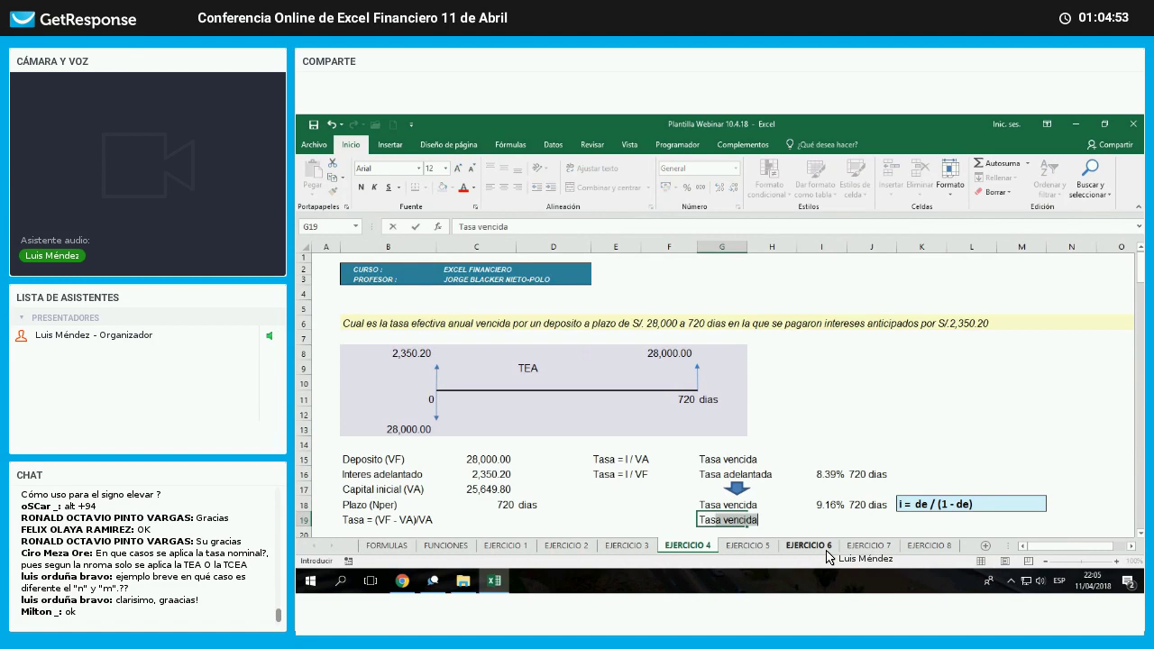
key("Tab")
key("Tab")
key("Tab")
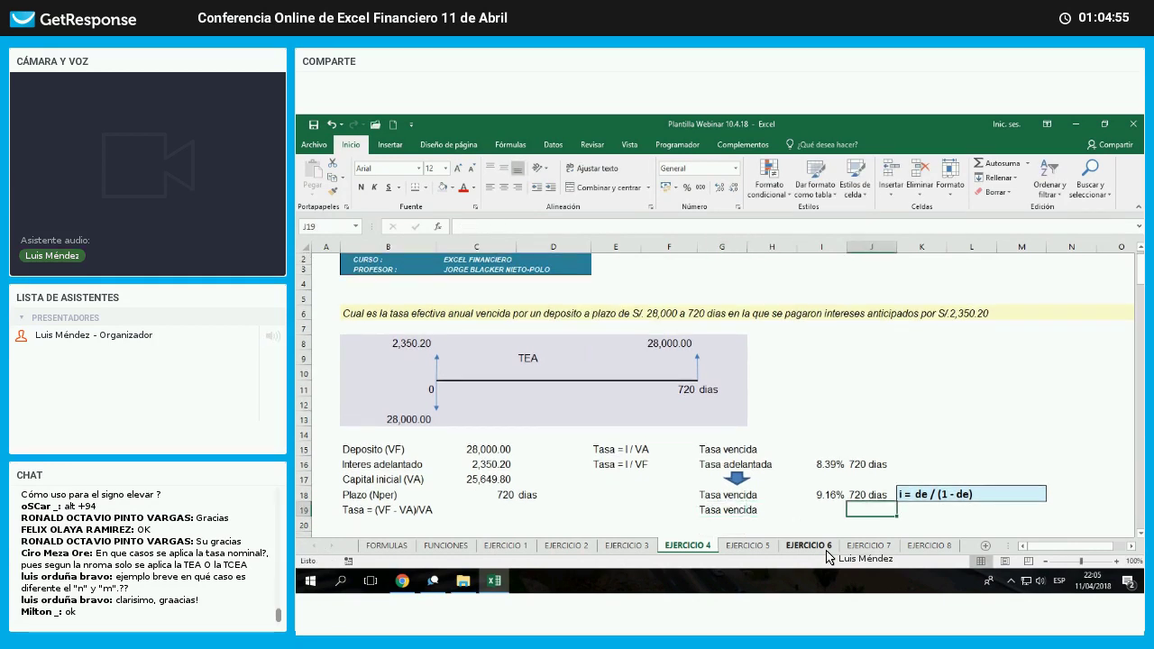
type("anual")
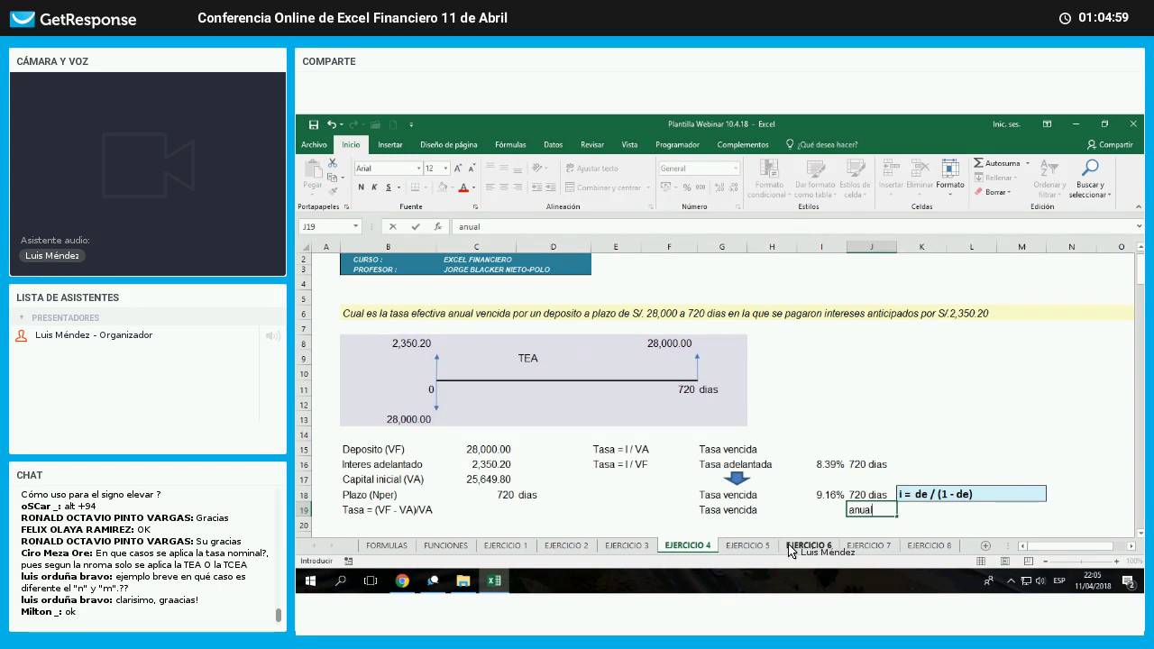
key("Return")
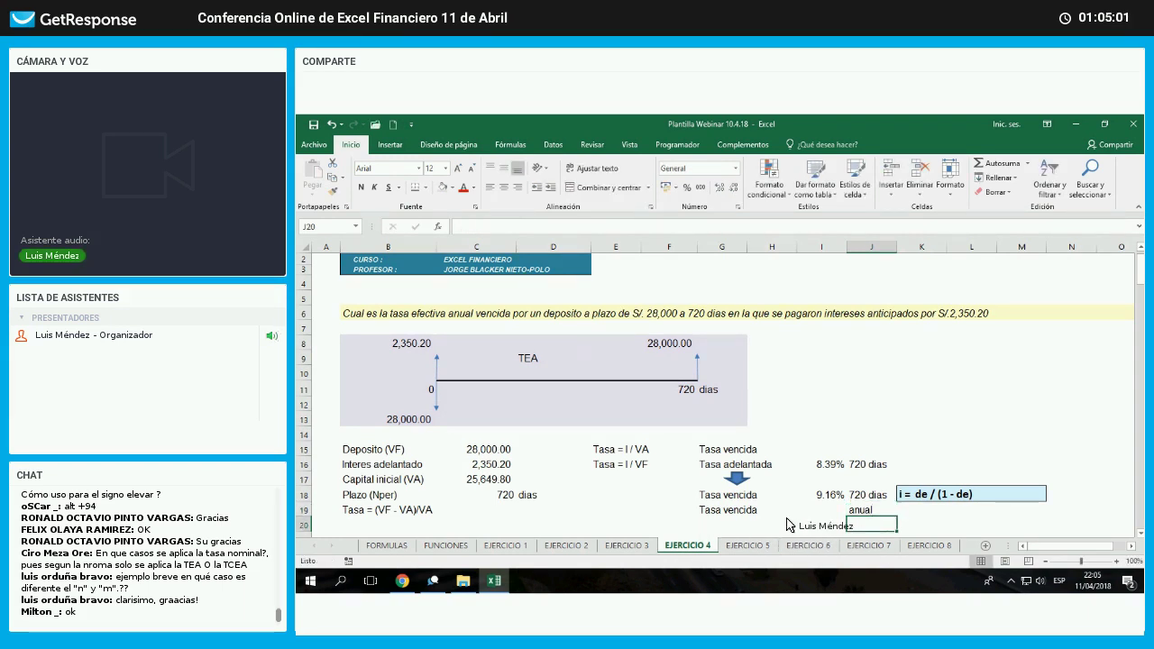
- Copy the equivalent effective rate formula ieq = (1 + i)^a/b - 1 from I18 of the FORMULAS sheet into K19 of EJERCICIO 4
left_click(828, 498)
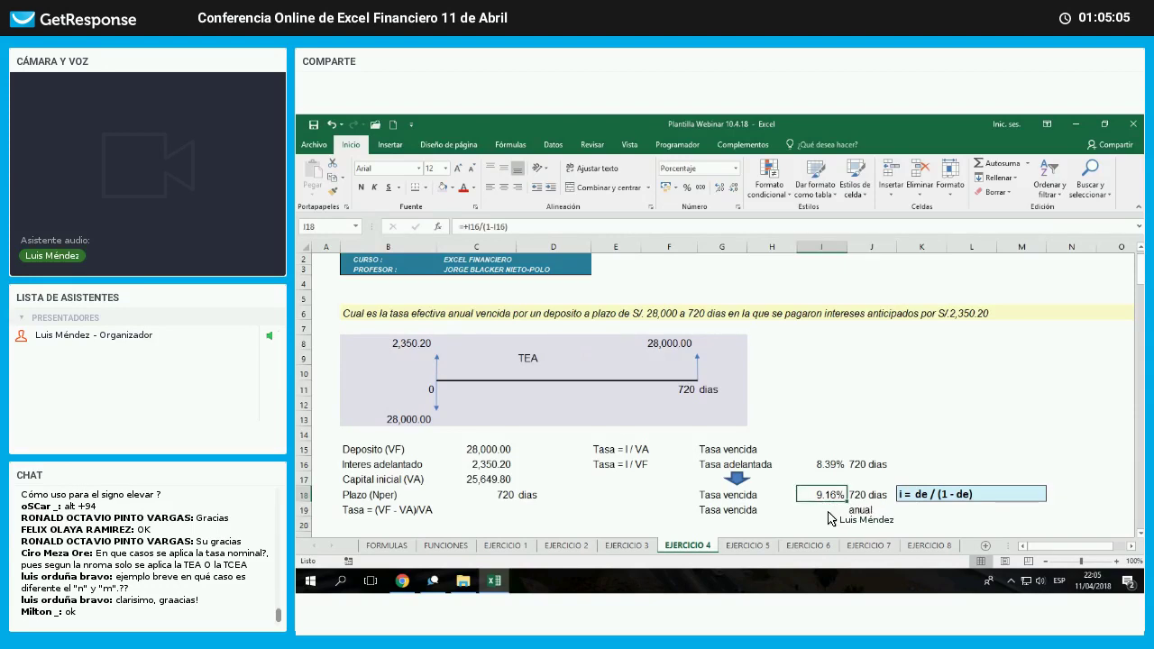
key("Down")
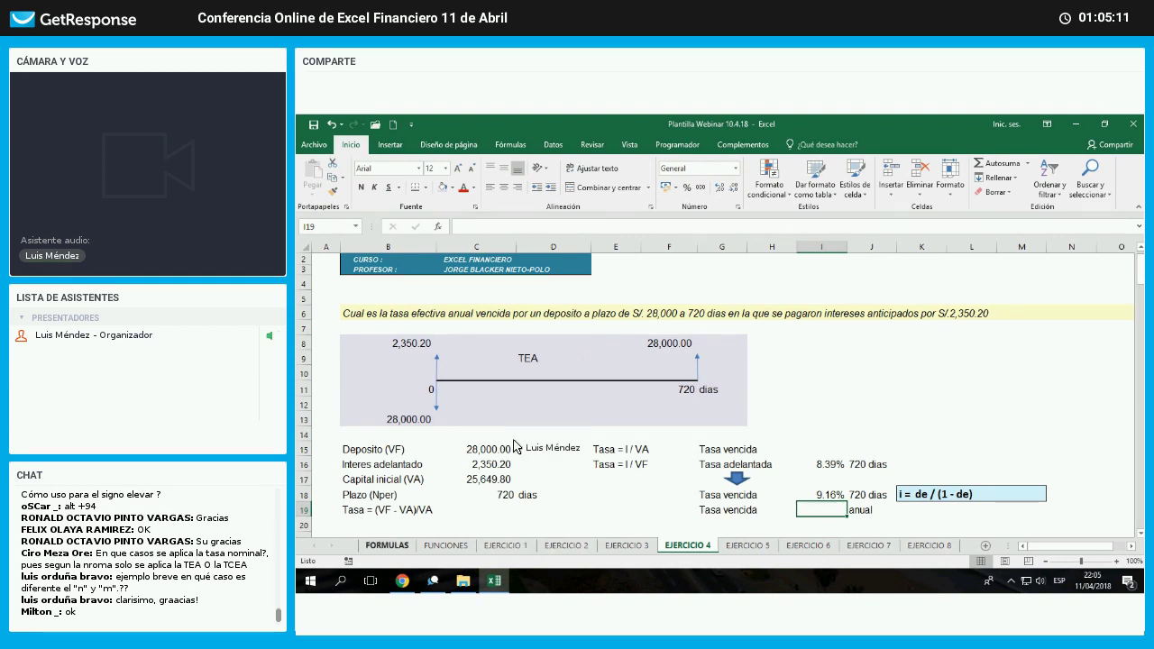
left_click(387, 545)
scroll(487, 331, "up", 3)
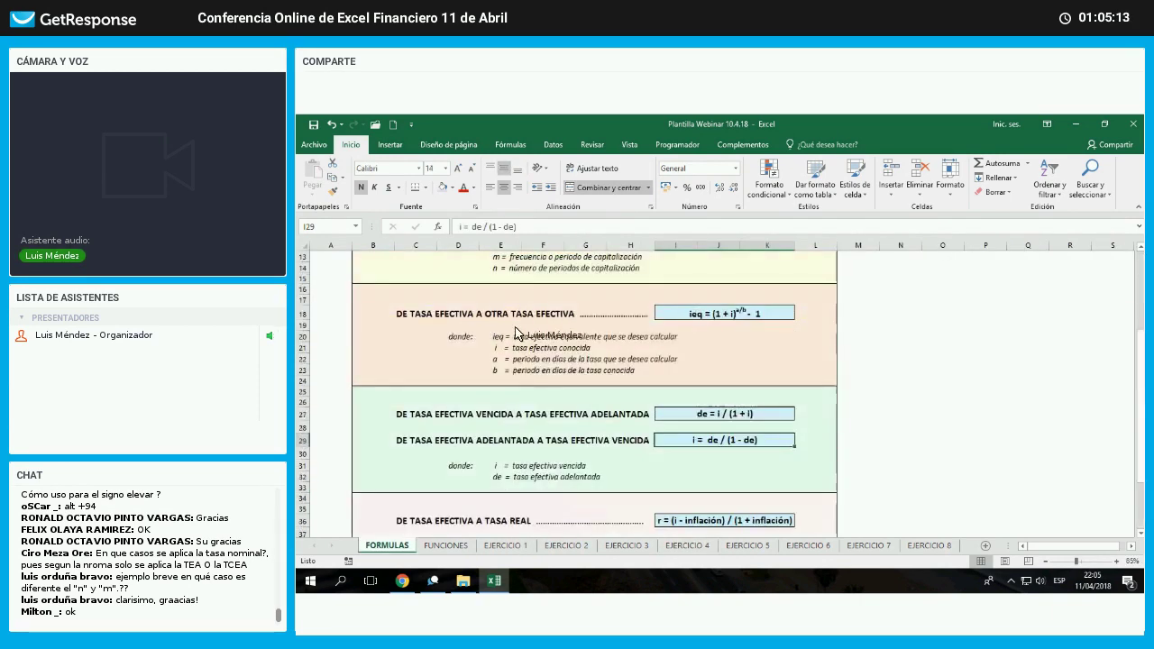
left_click(704, 322)
right_click(702, 308)
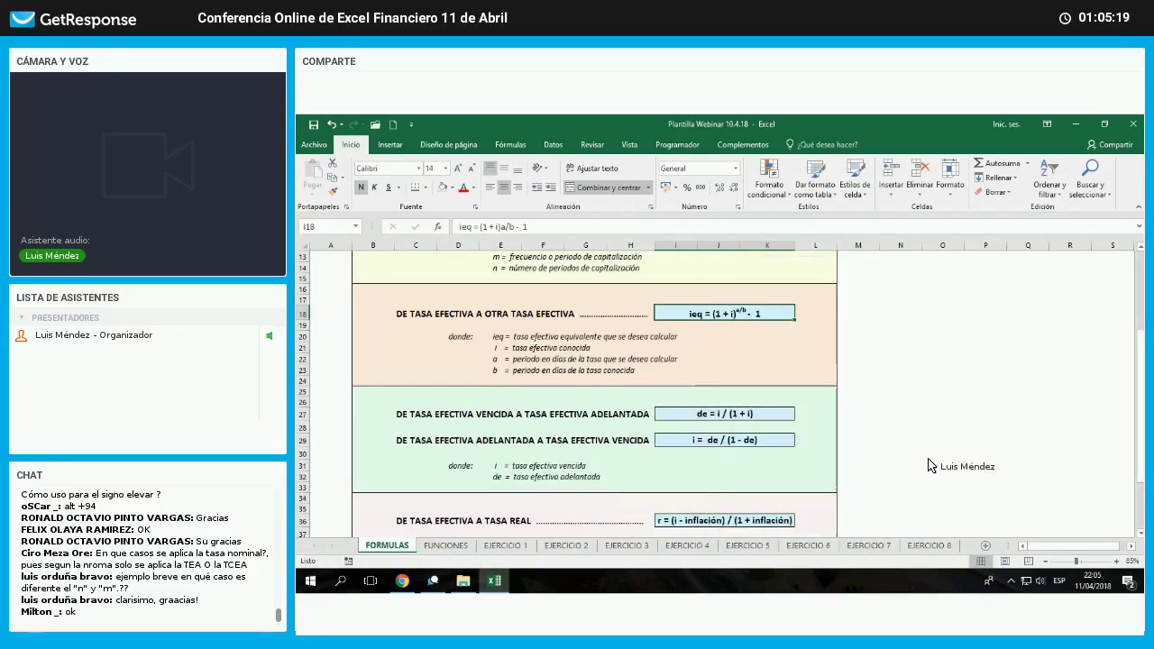
key("ctrl+c")
left_click(687, 545)
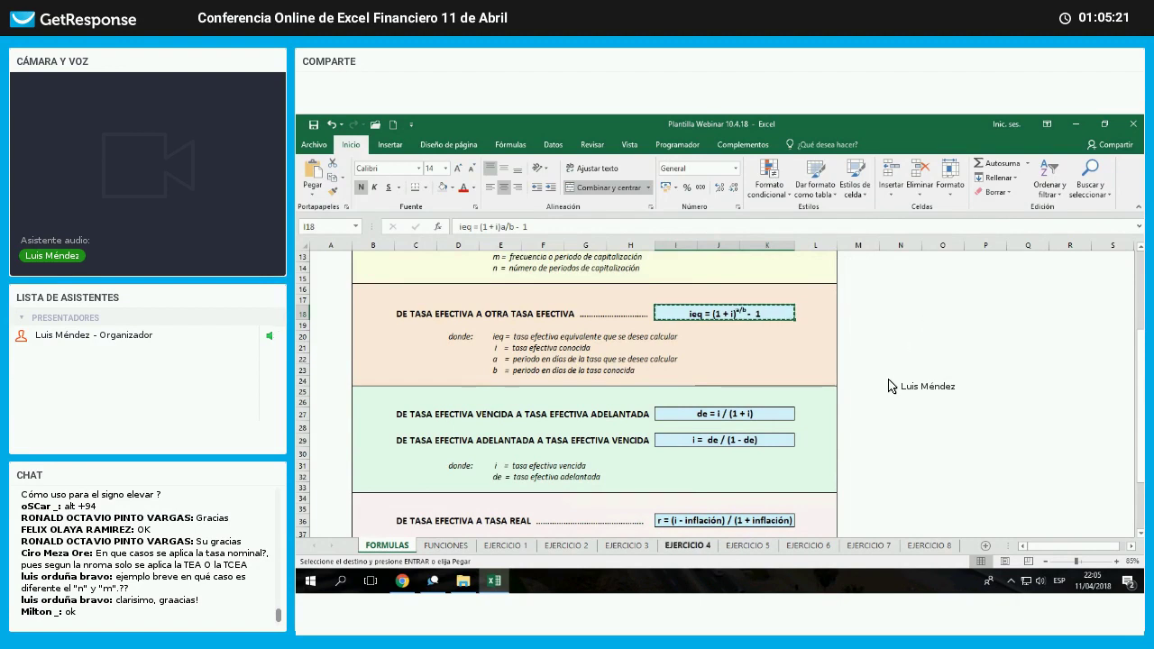
right_click(919, 513)
left_click(949, 302)
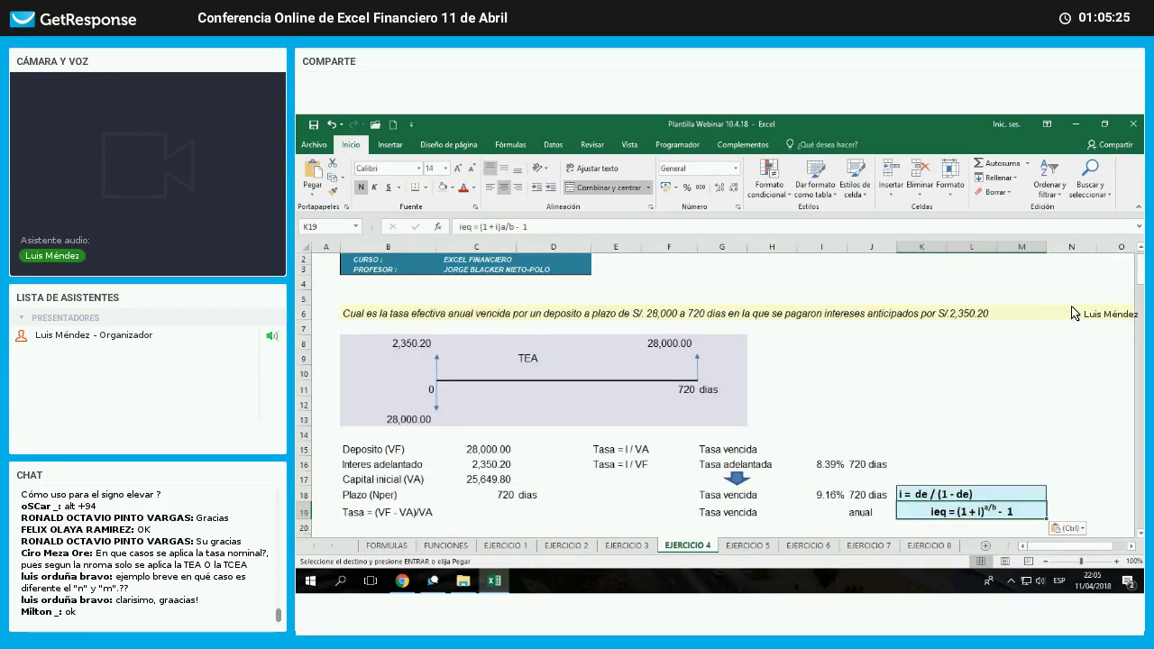
- Calculate the annual vencida rate in I19 with =(1+I18)^(360/720)-1
key("Left")
key("Left")
scroll(1067, 320, "up", 1)
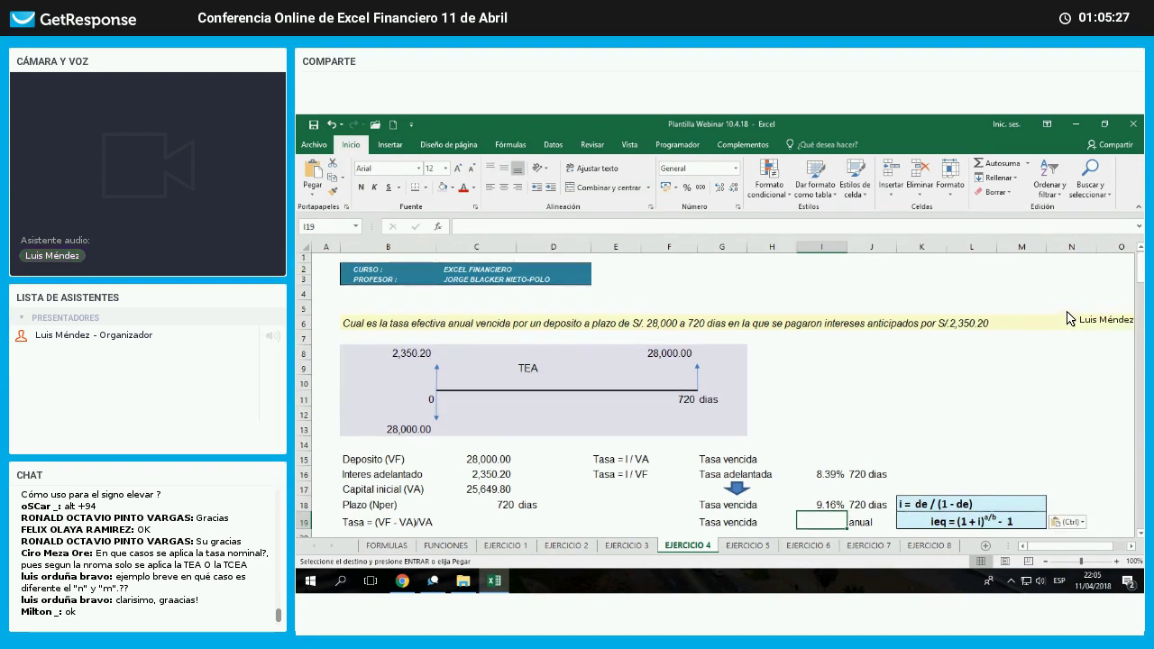
type("+")
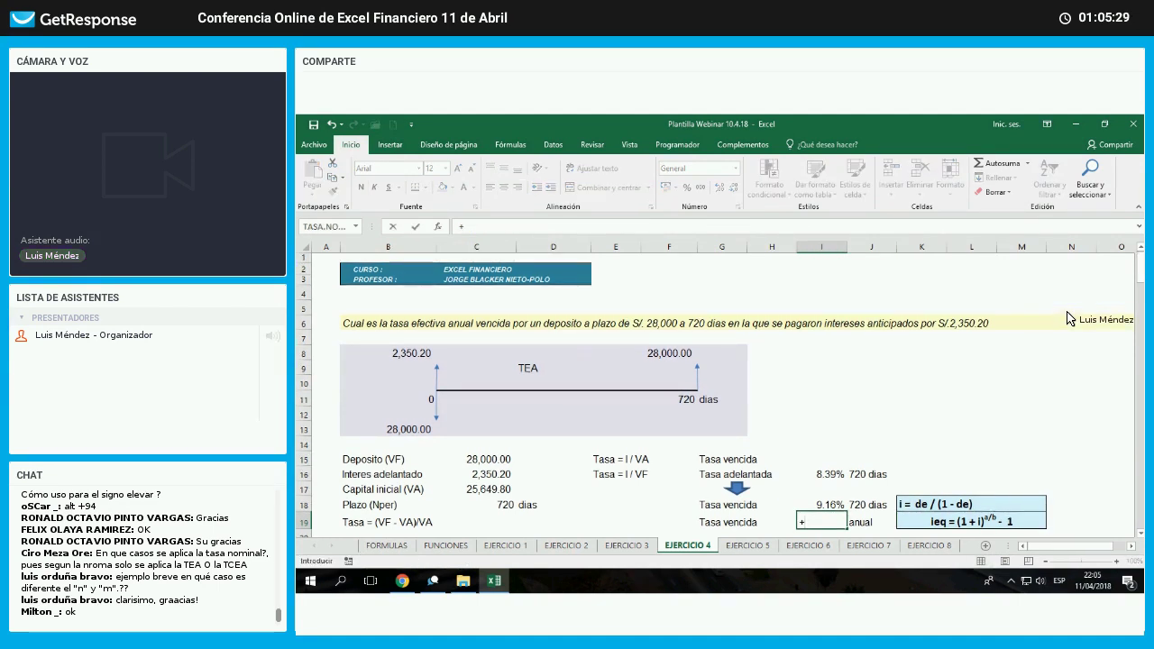
key("Escape")
type("=(1+")
key("Up")
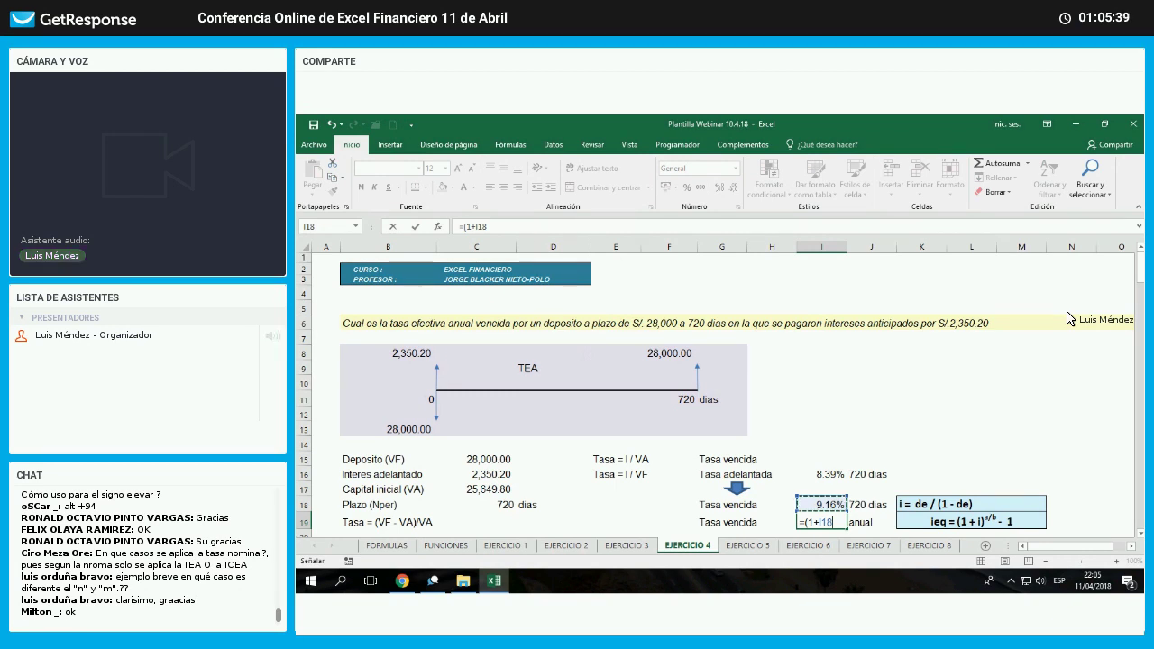
type(")^(360/720)-1")
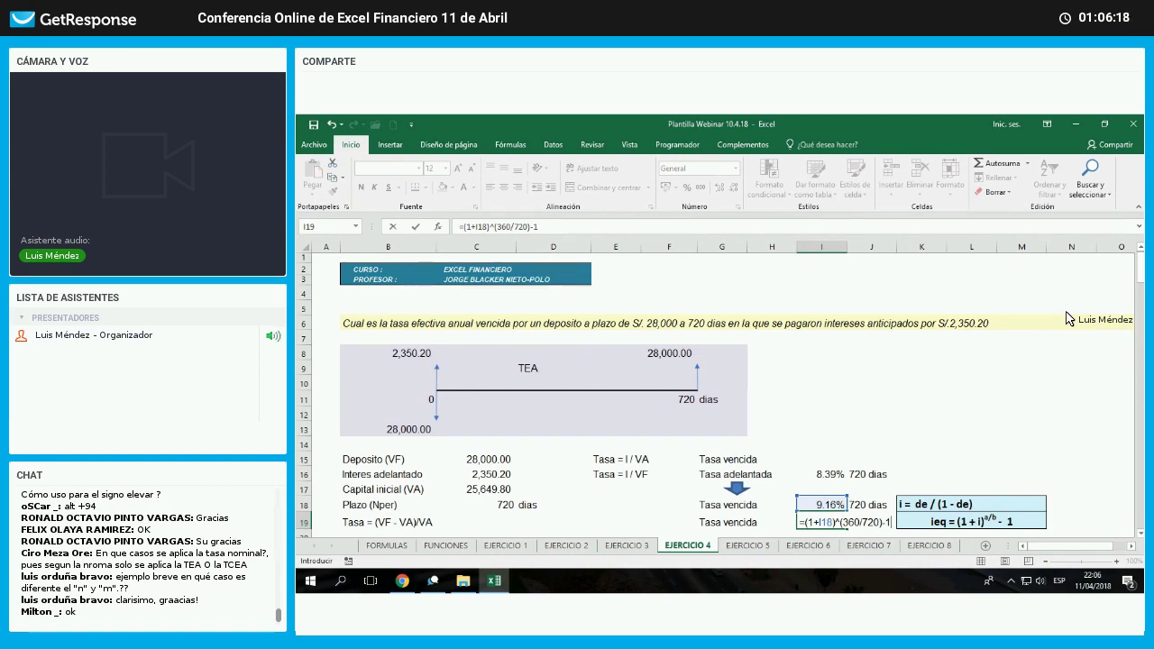
key("Return")
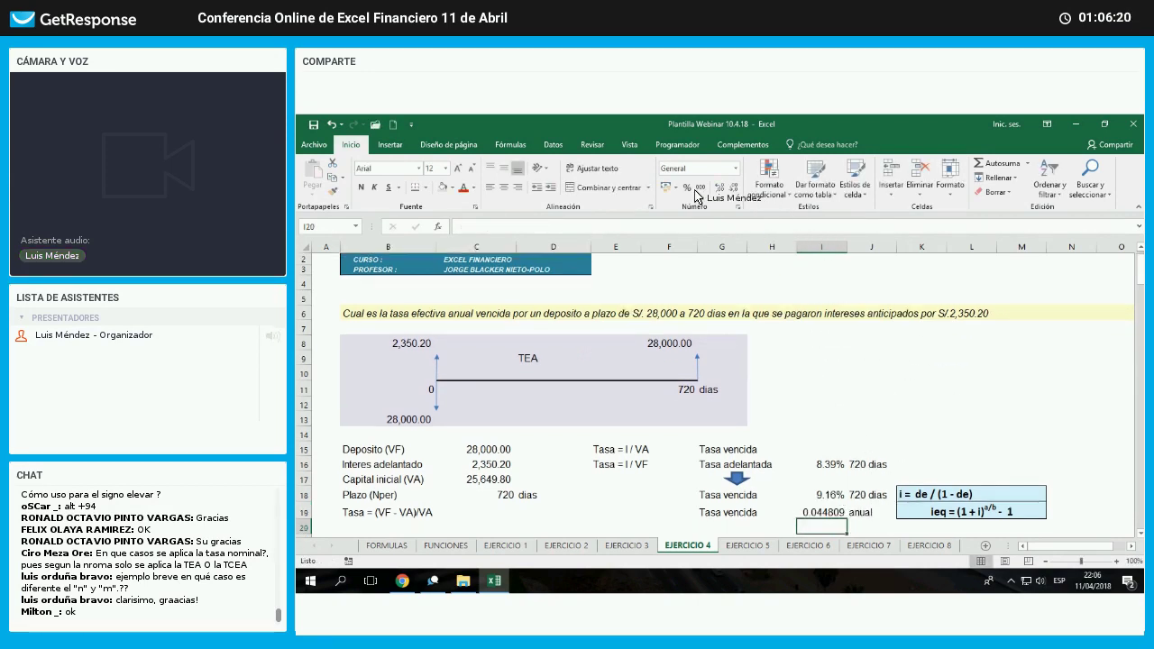
- Format the annual vencida rate in I19 as a percentage with two decimals
key("Up")
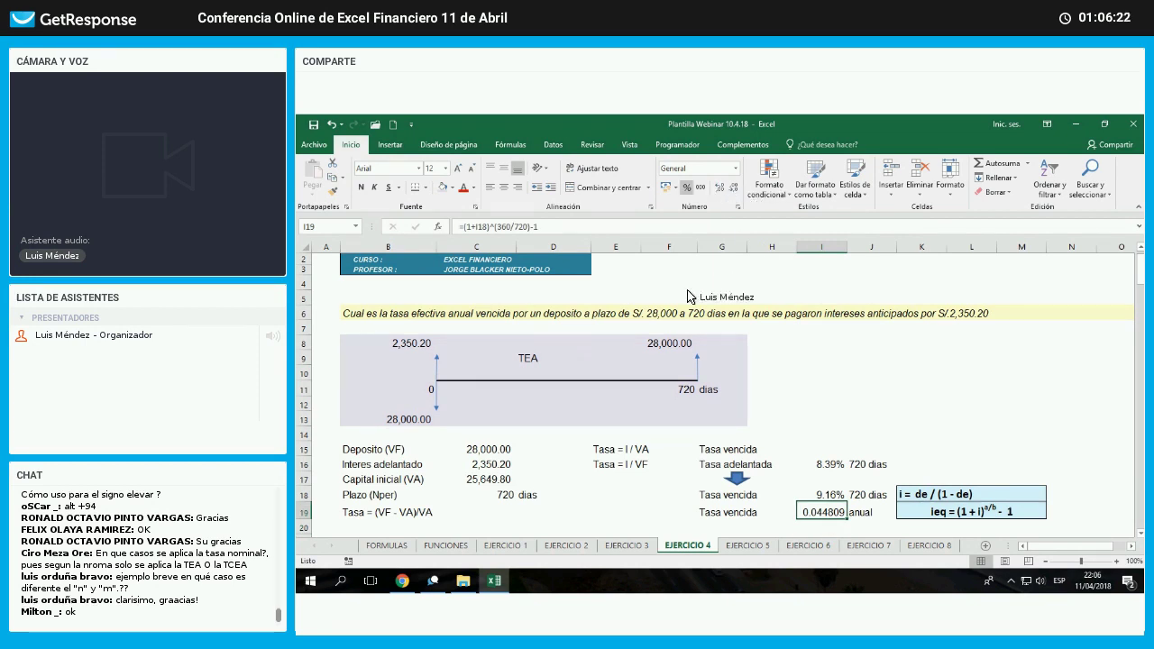
left_click(688, 188)
left_click(720, 188)
left_click(719, 188)
- Link E9, next to the TEA label in the cash-flow diagram, to the annual rate in I19
left_click(579, 362)
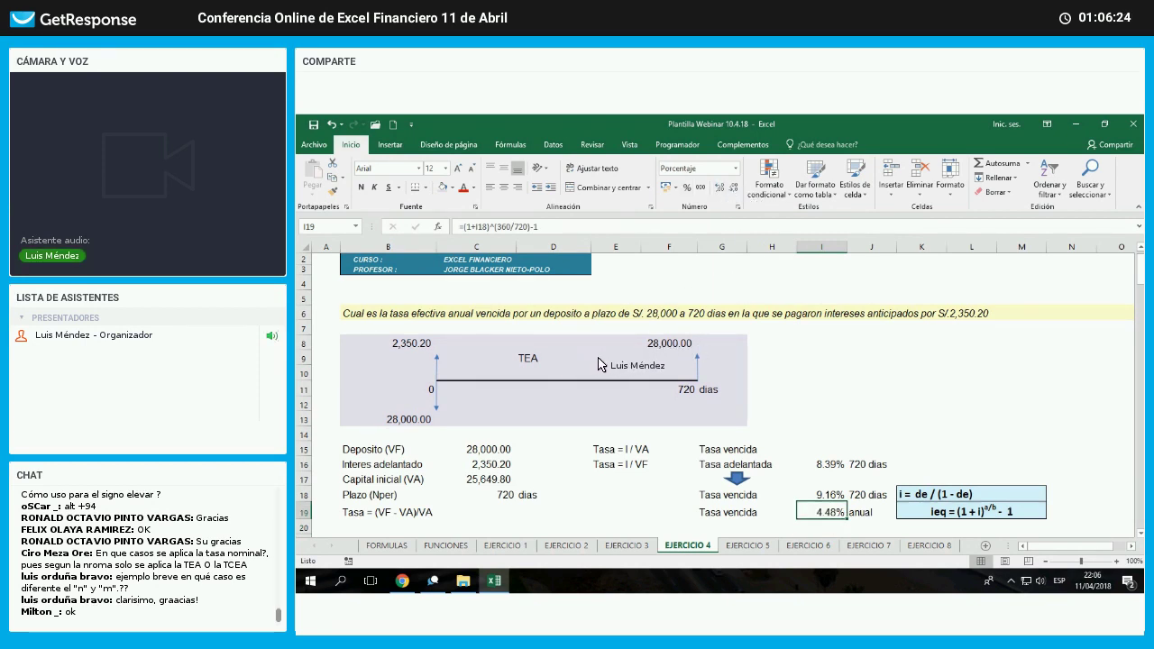
left_click(638, 364)
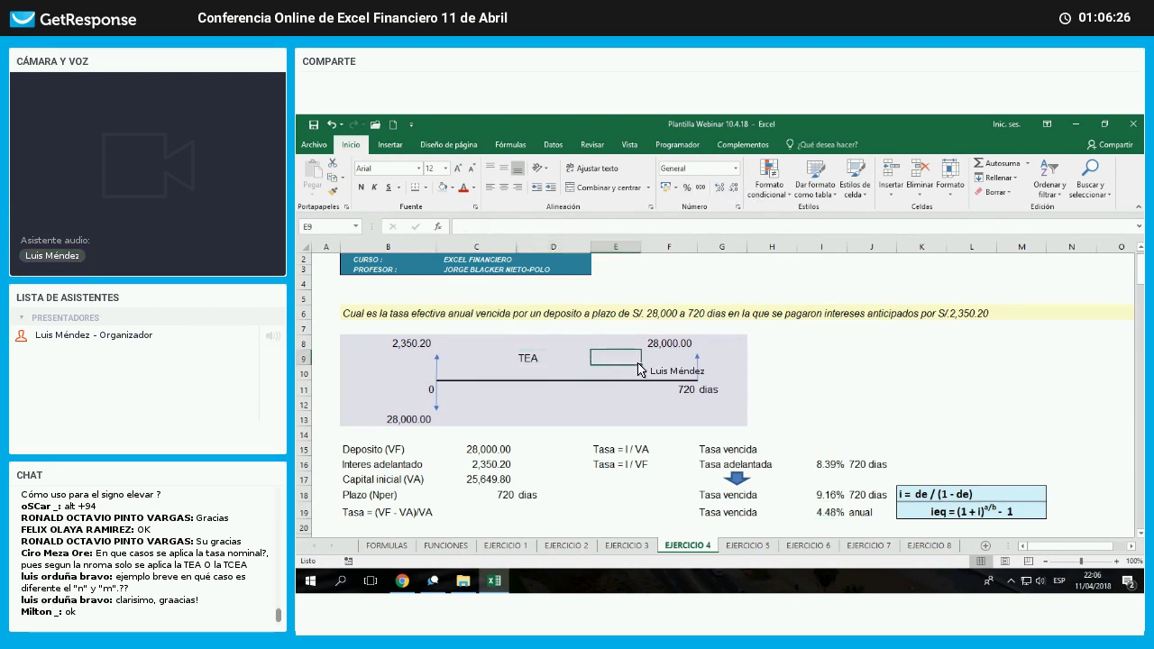
type("+")
key("Down")
key("Down")
key("Down")
key("Down")
key("Down")
key("Down")
key("Down")
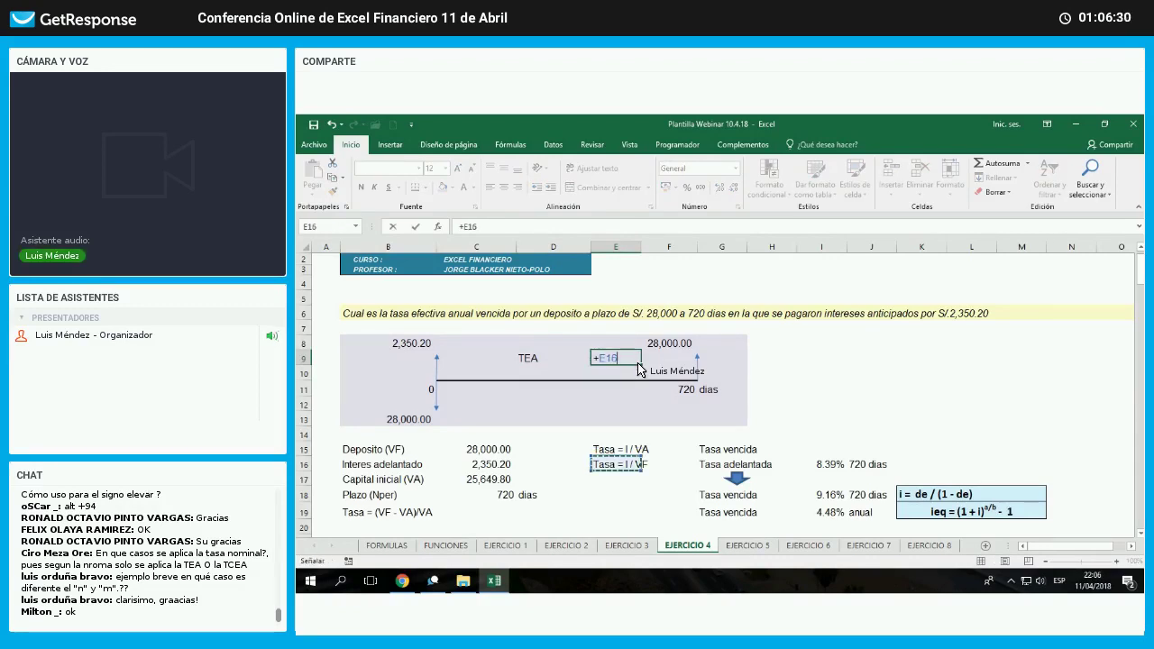
key("Down")
key("Down")
key("Down")
key("Right")
key("Right")
key("Right")
key("Right")
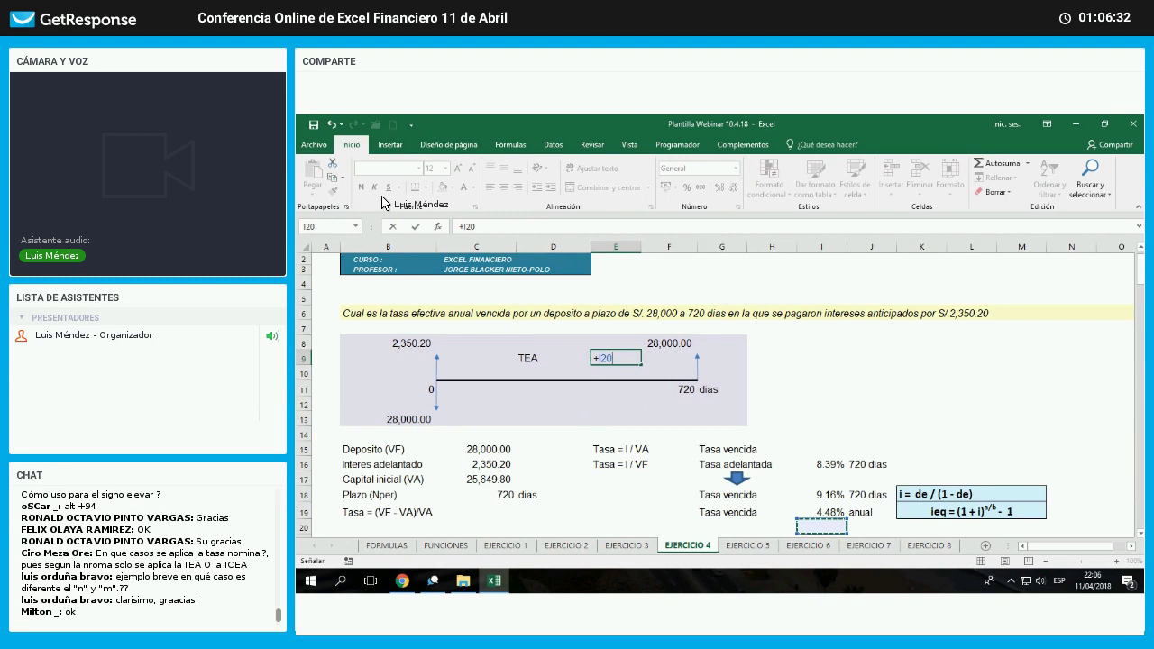
key("Return")
- Make the TEA result in E9 bold with an outline border and center the TEA label in D9
key("Up")
key("ctrl+n")
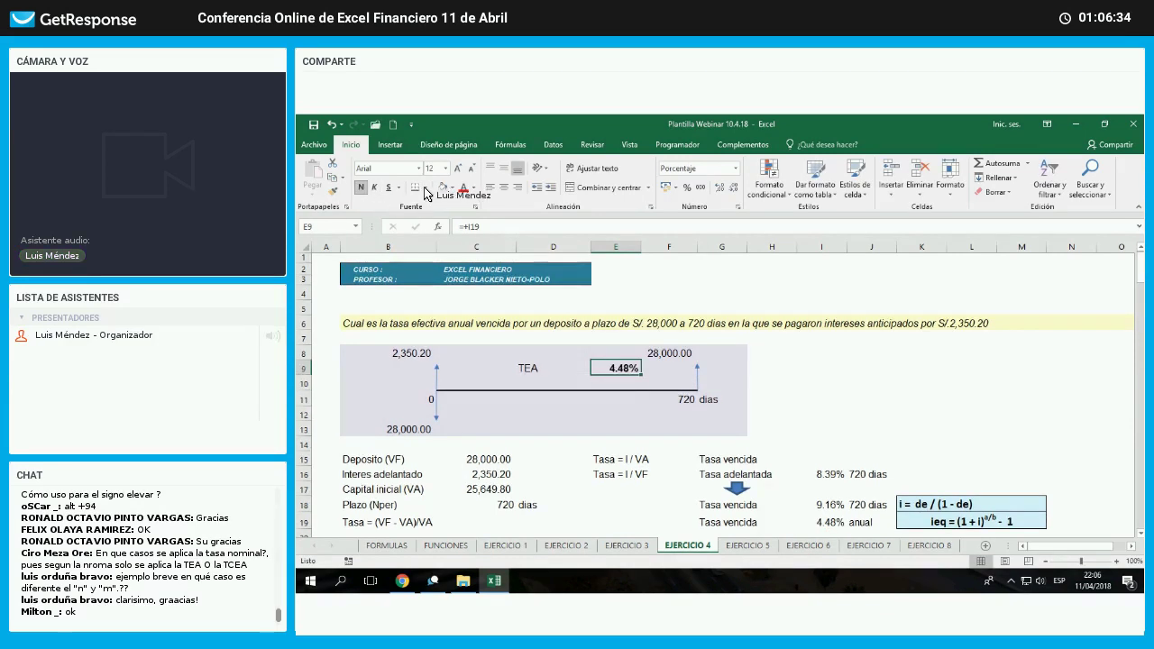
left_click(424, 188)
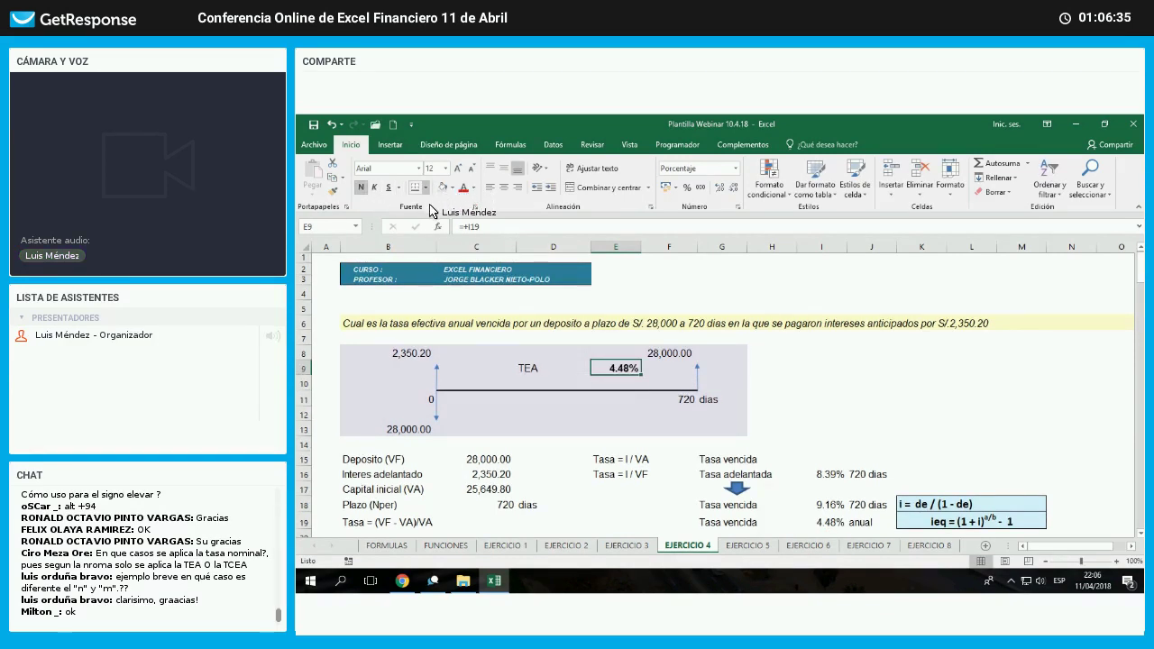
left_click(457, 294)
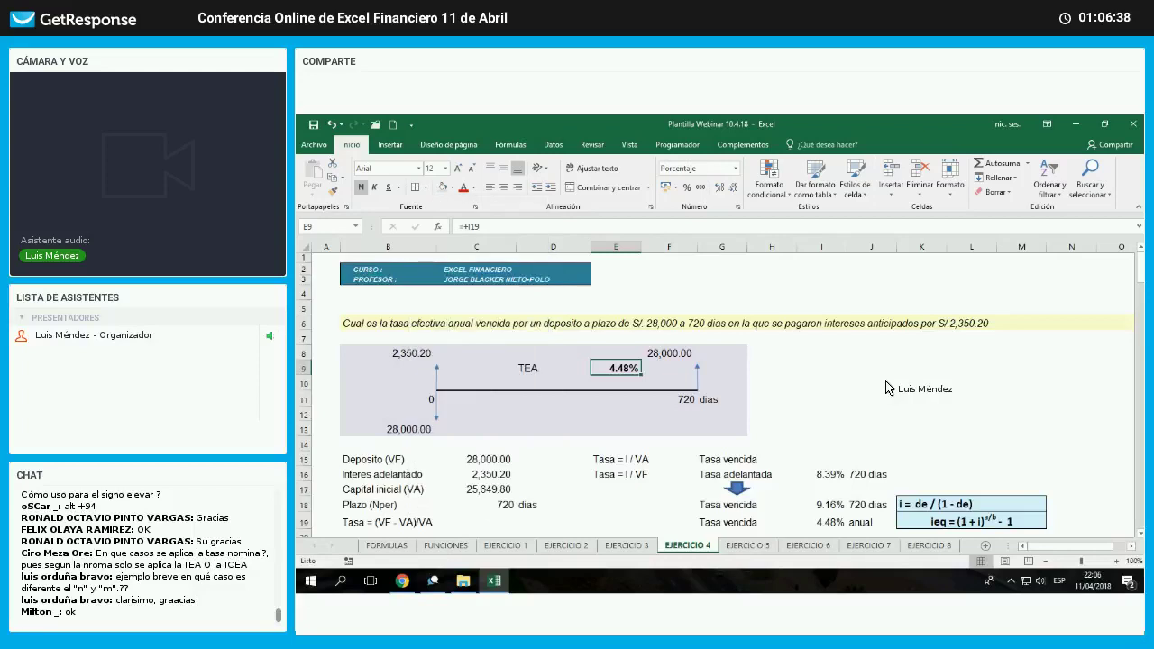
left_click(886, 387)
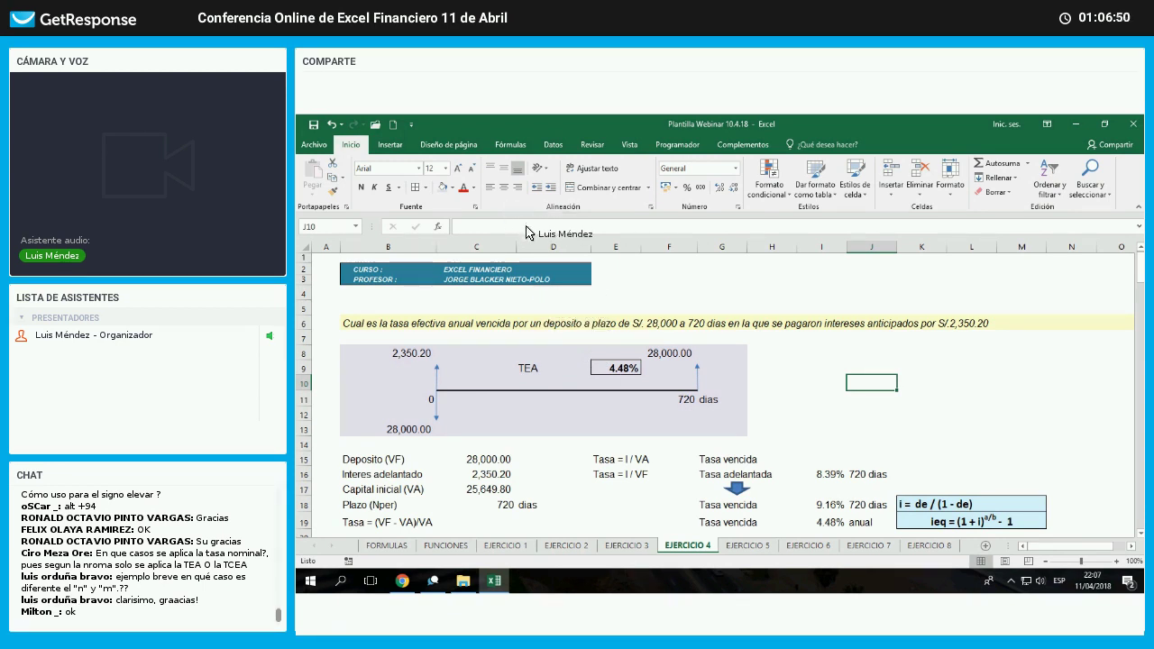
left_click(554, 368)
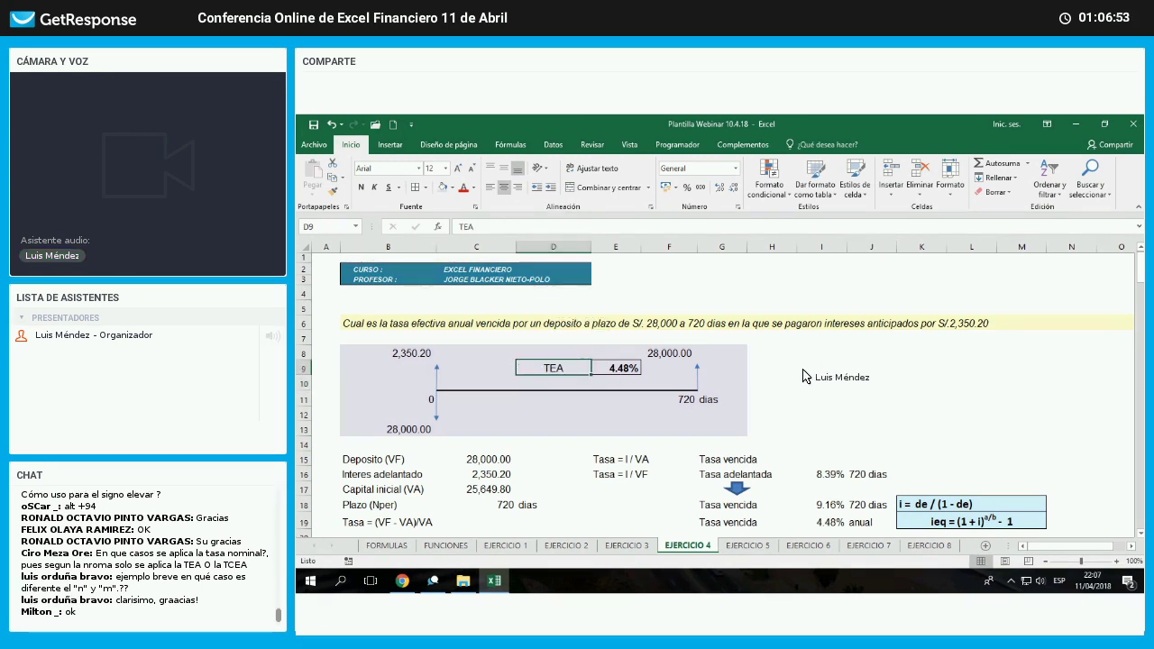
left_click(804, 370)
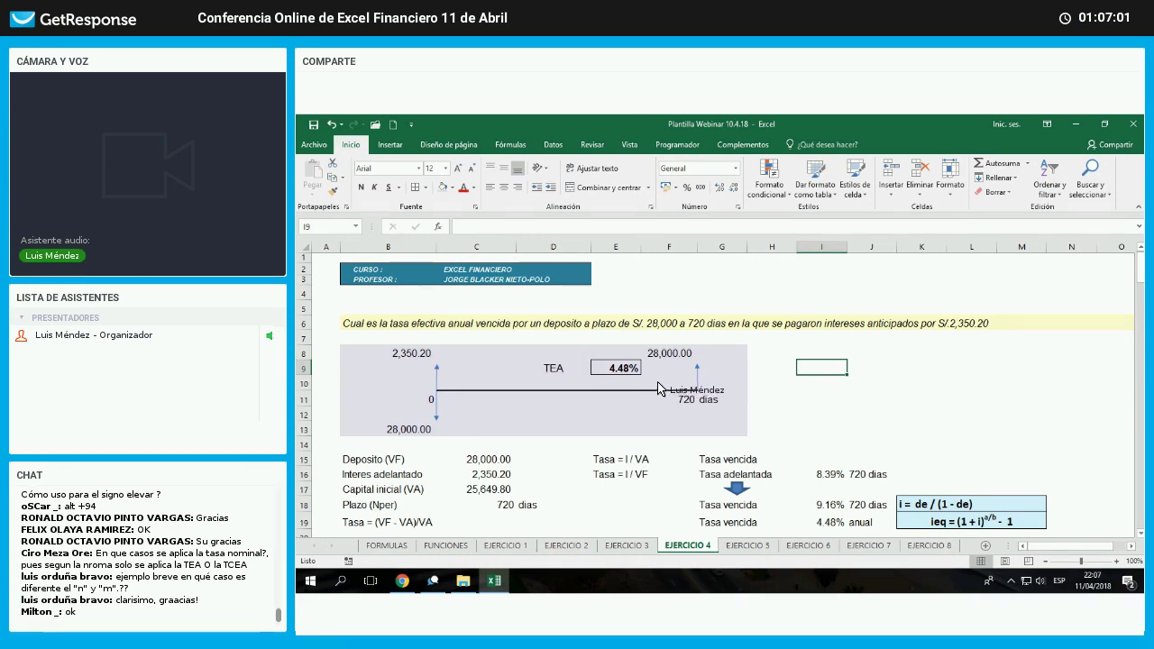
left_click(668, 324)
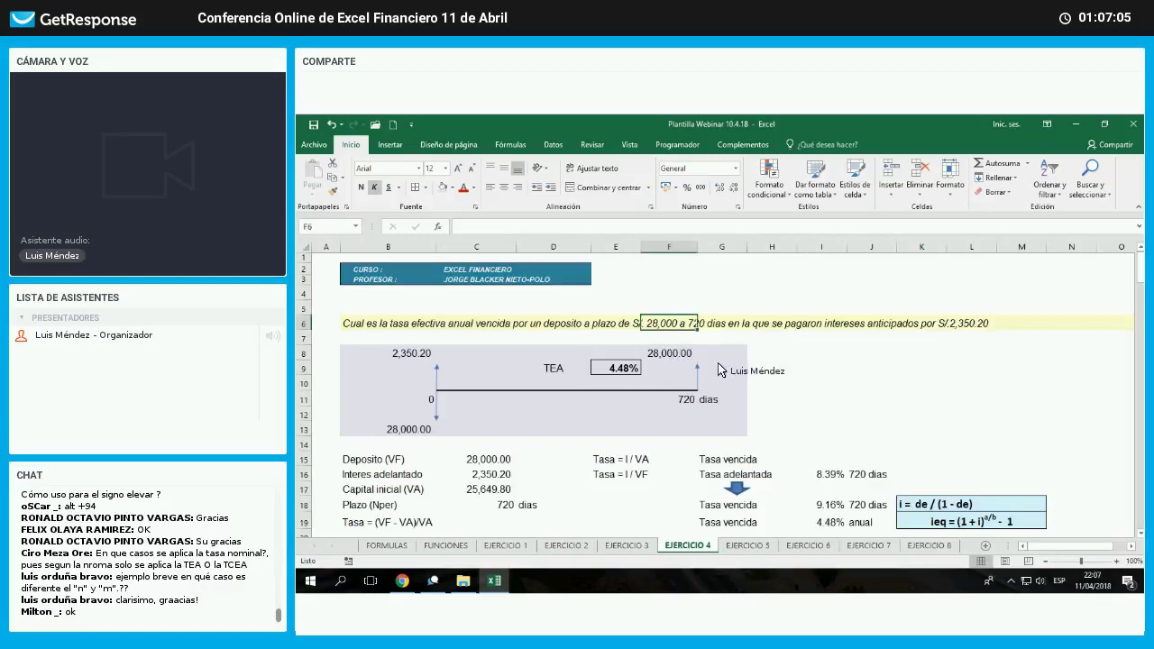
key("Down")
key("Down")
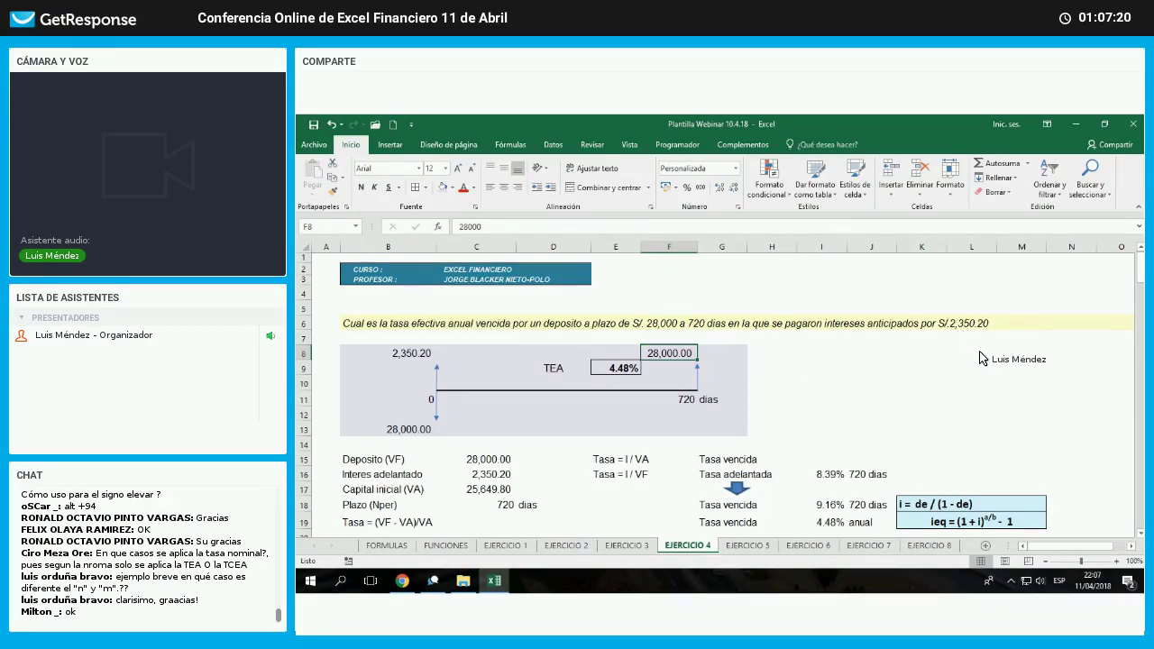
- Review the interest and deposit amounts in the problem statement and cash-flow diagram against the initial capital (VA) in row 17
left_click(972, 324)
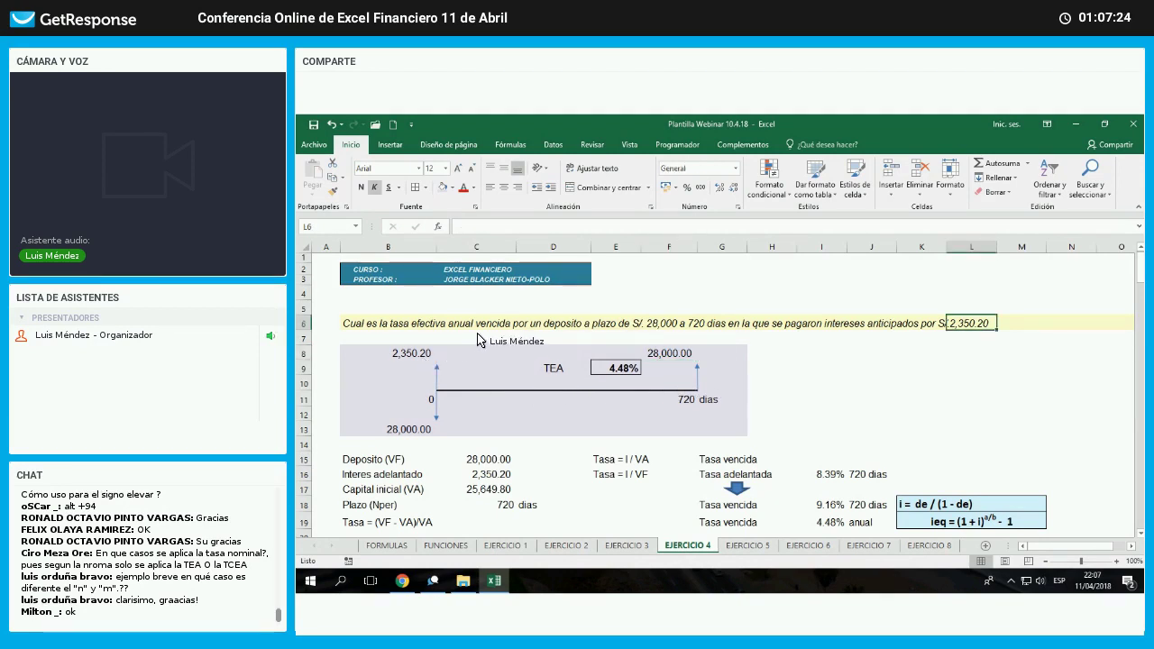
left_click(388, 352)
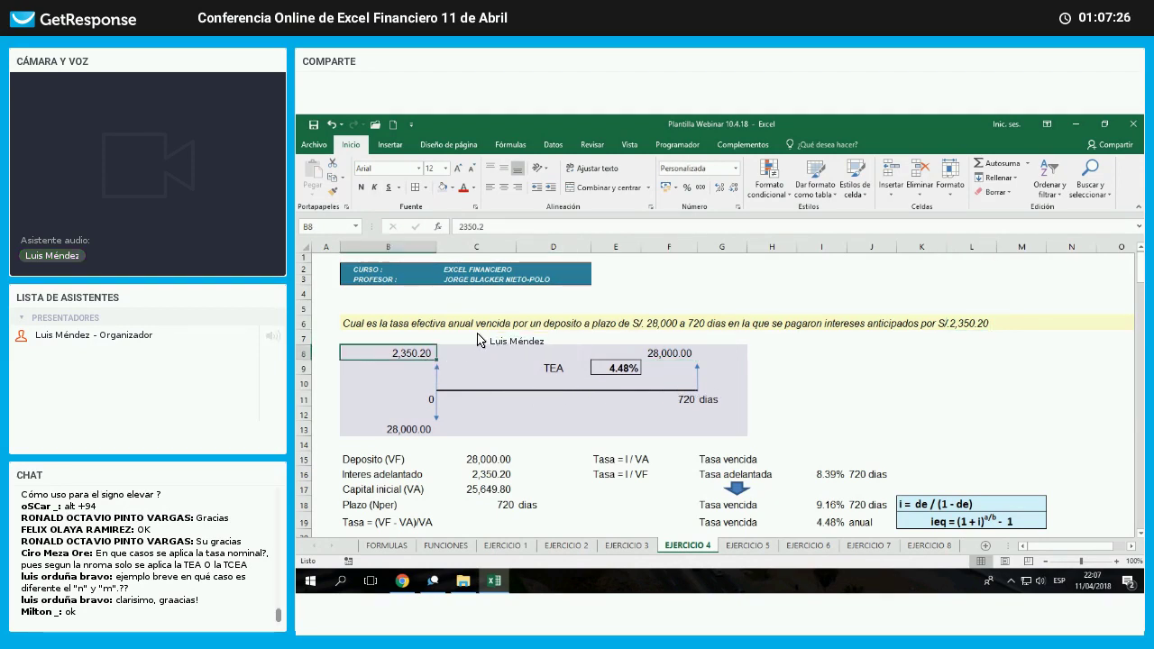
left_click(420, 427)
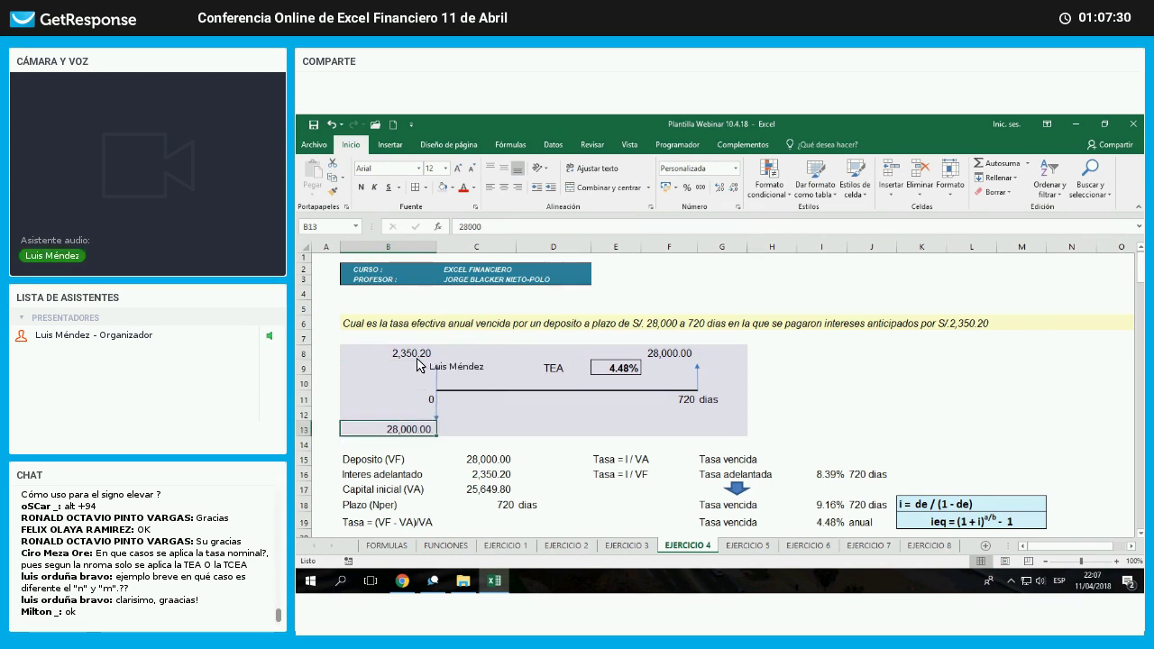
left_click(418, 357)
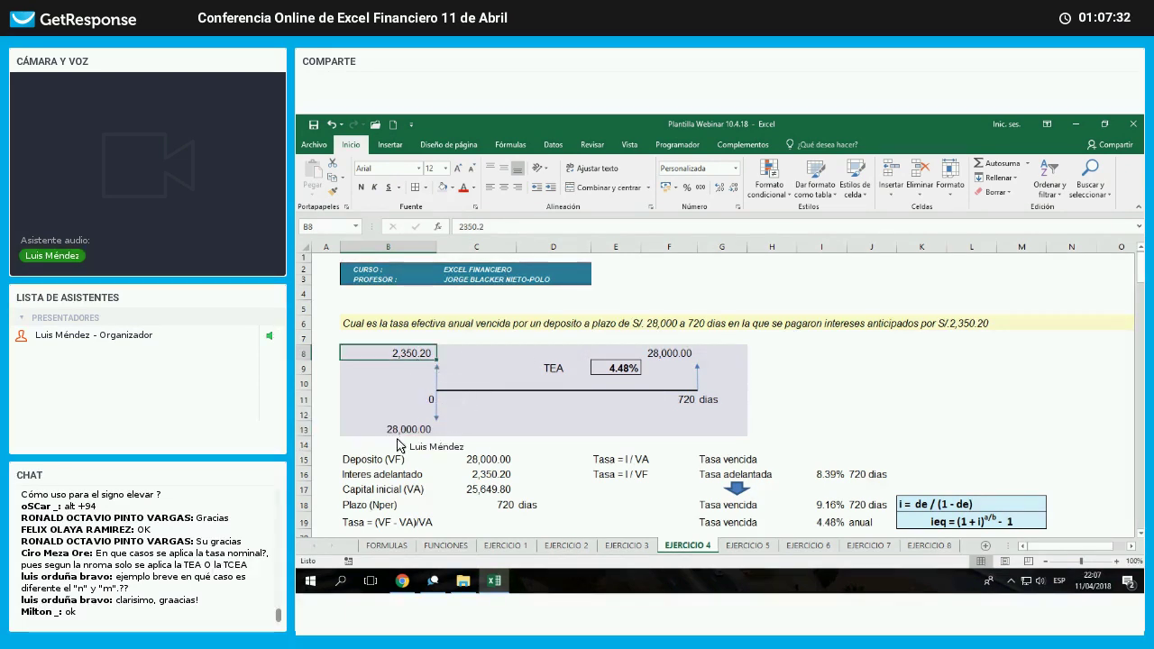
left_click(358, 494)
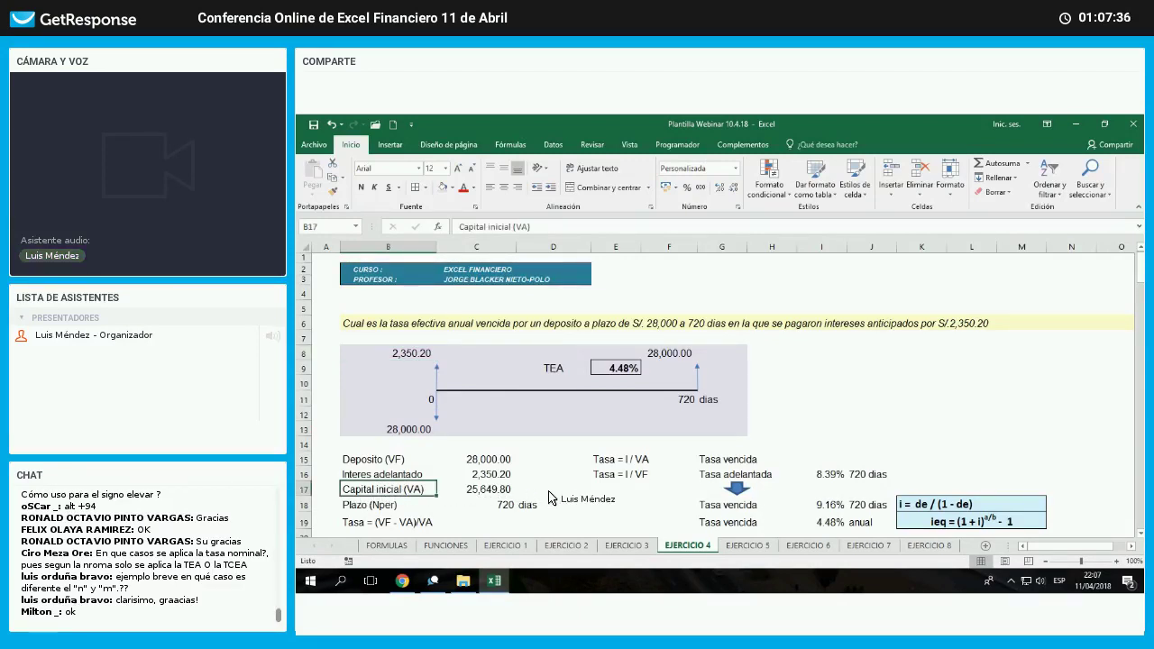
key("shift+Right")
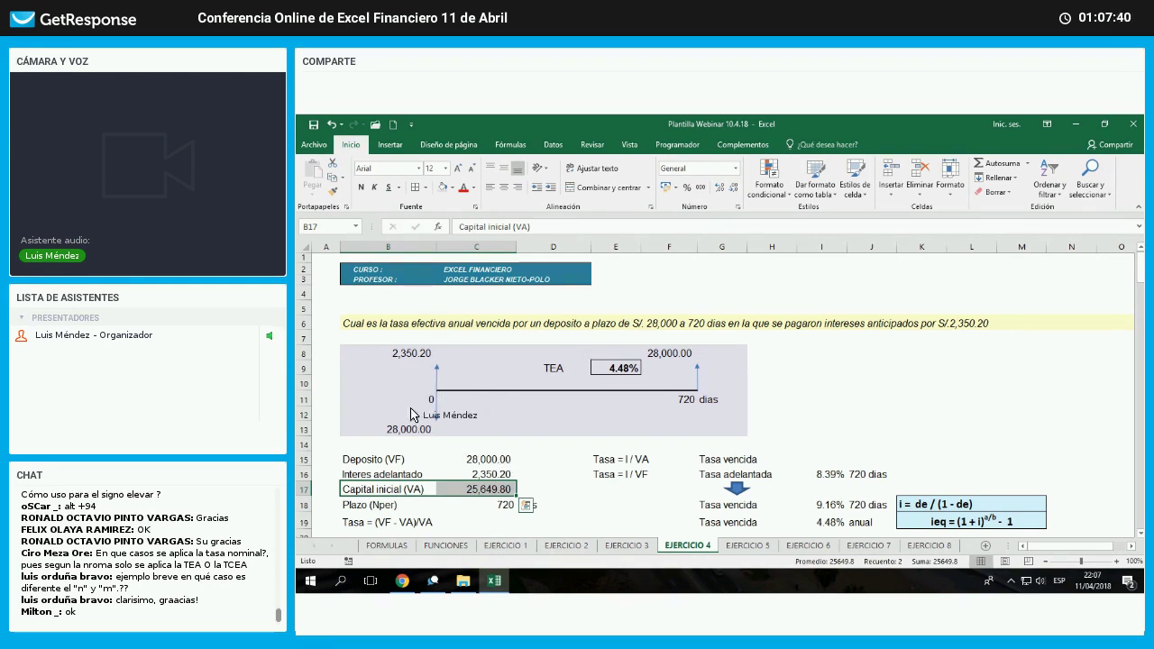
left_click(553, 459)
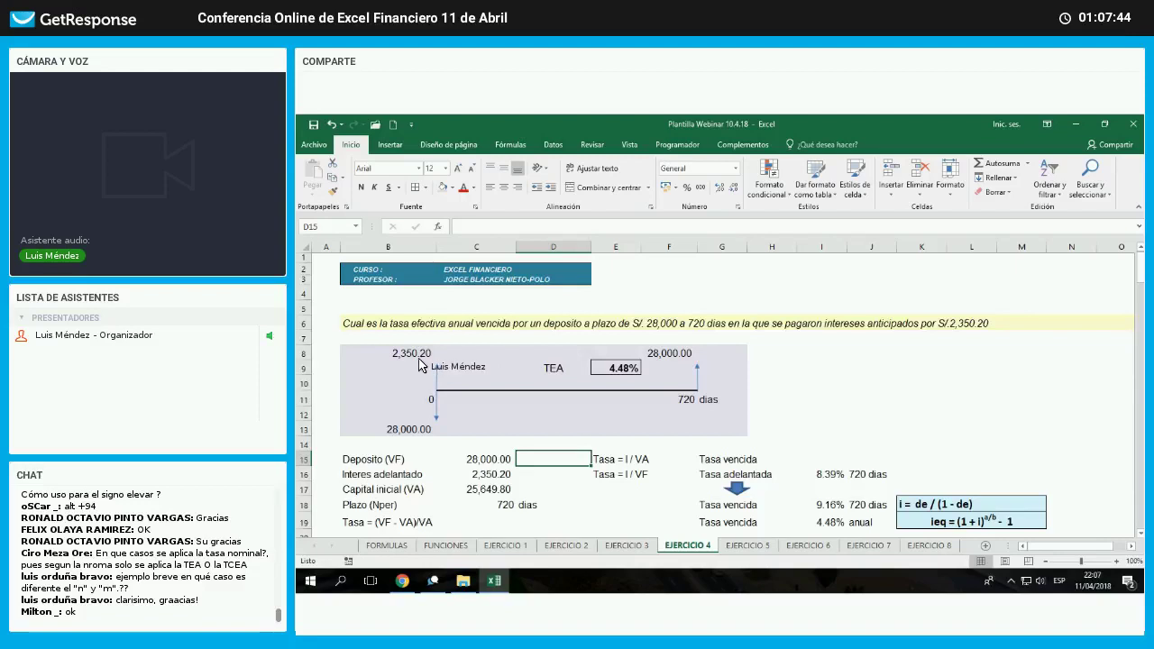
left_click(389, 354)
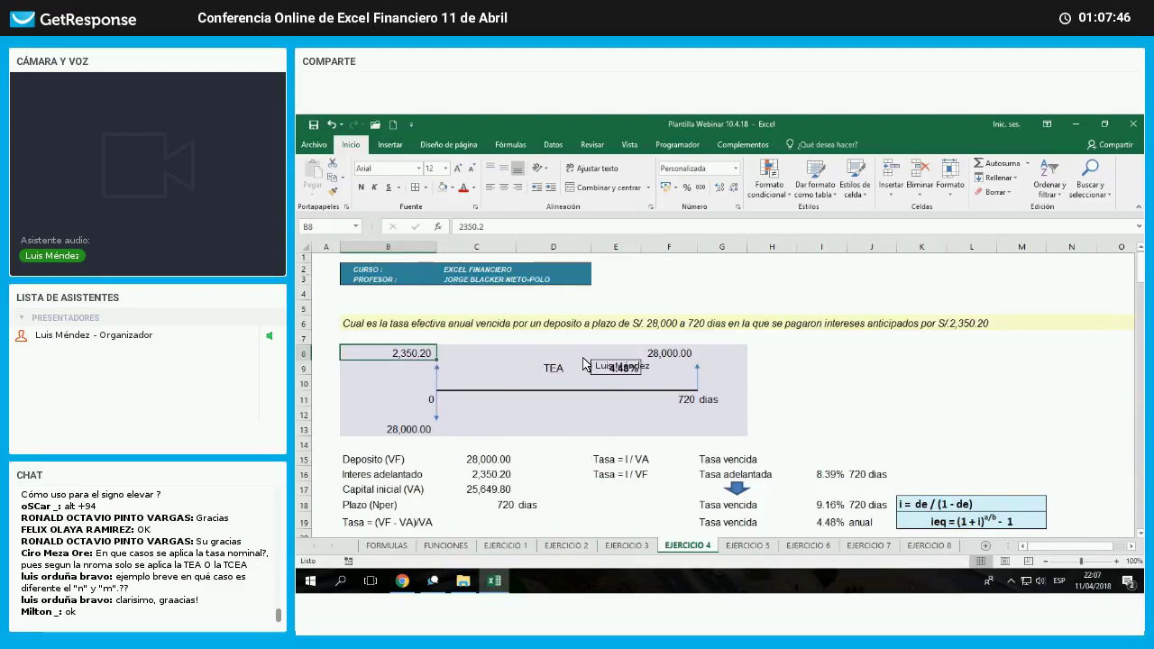
left_click(669, 354)
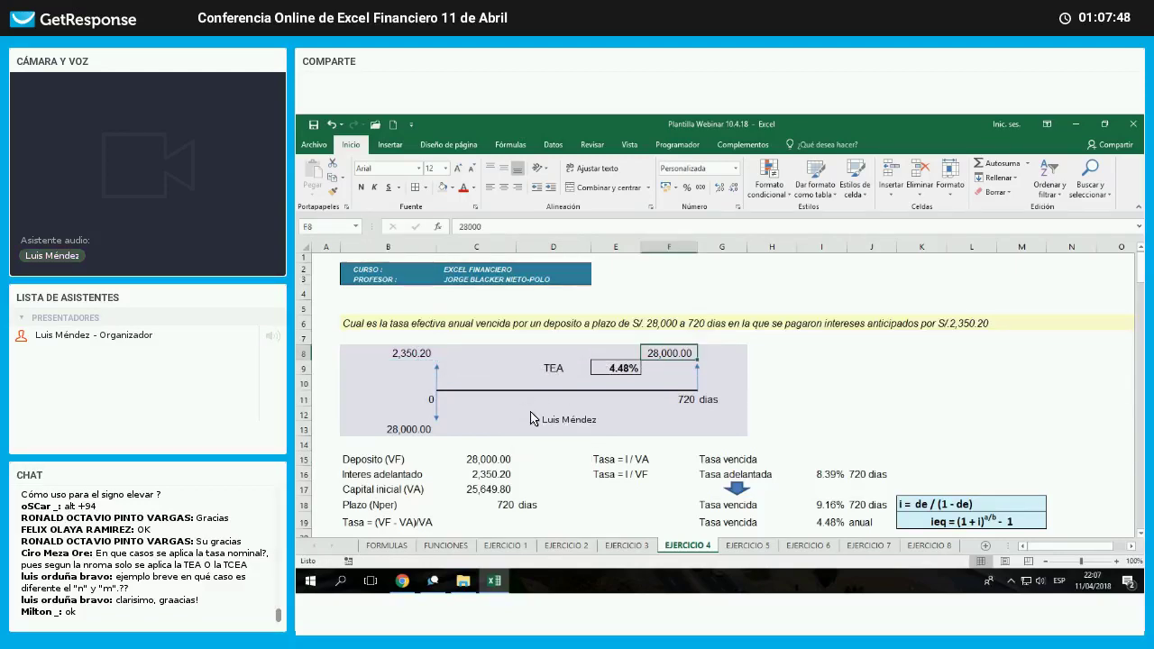
left_click(389, 353)
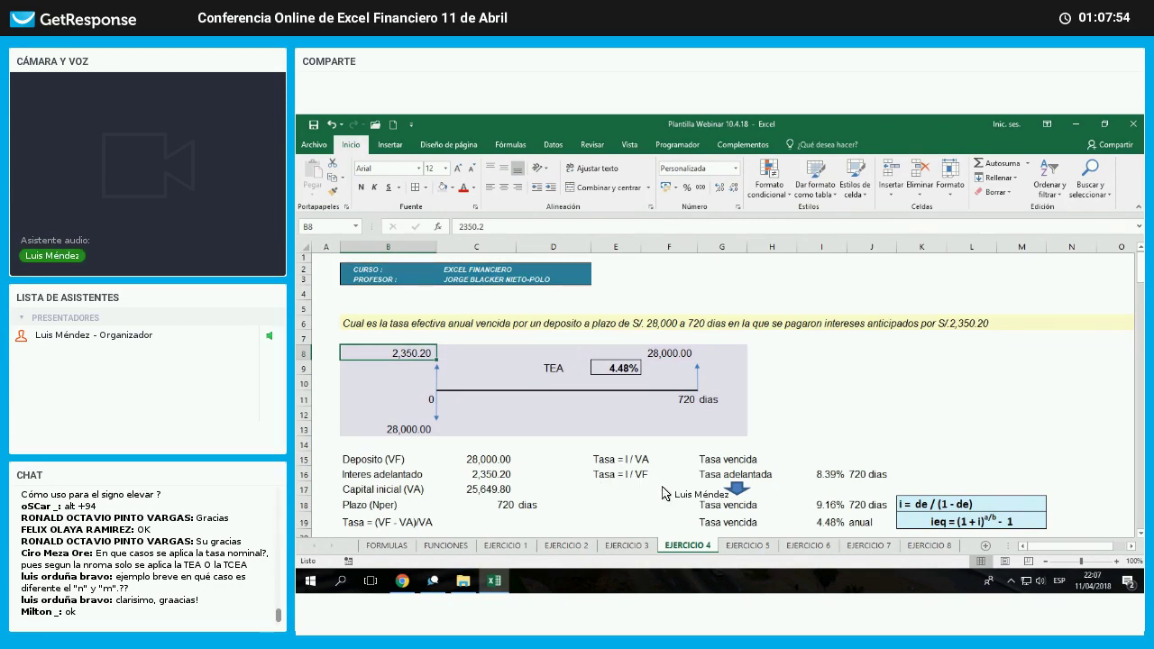
- Examine the Tasa = I / VF formula and the advance rate in I16 against the diagram's interest, future value and 720-day term
left_click(616, 475)
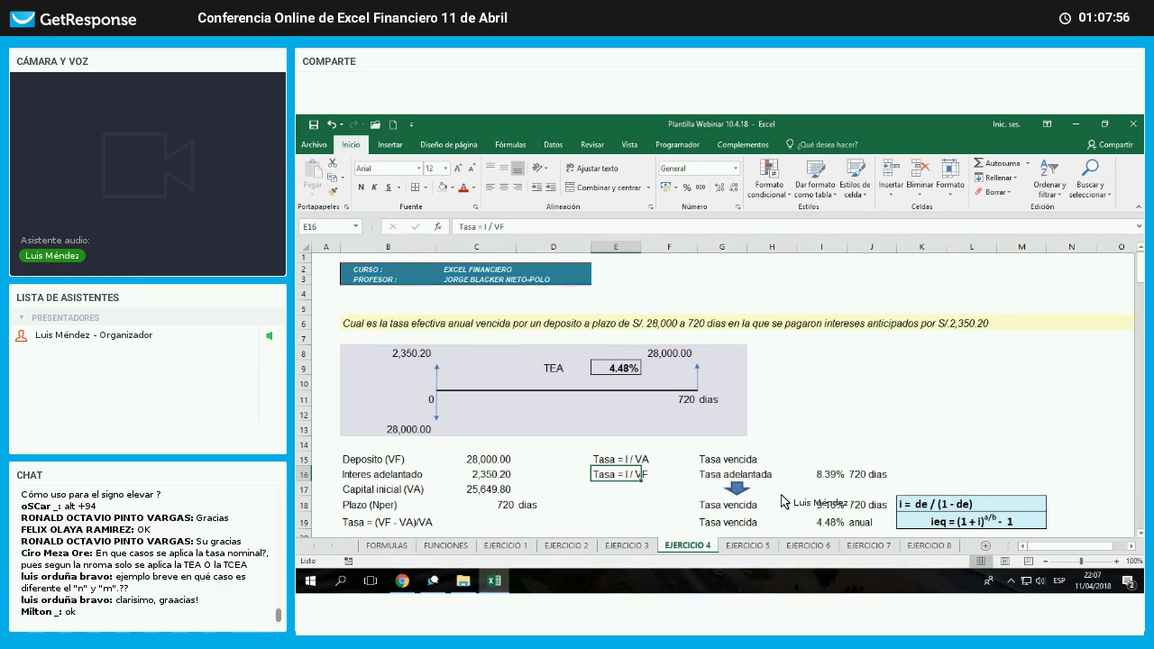
left_click_drag(722, 474, 772, 474)
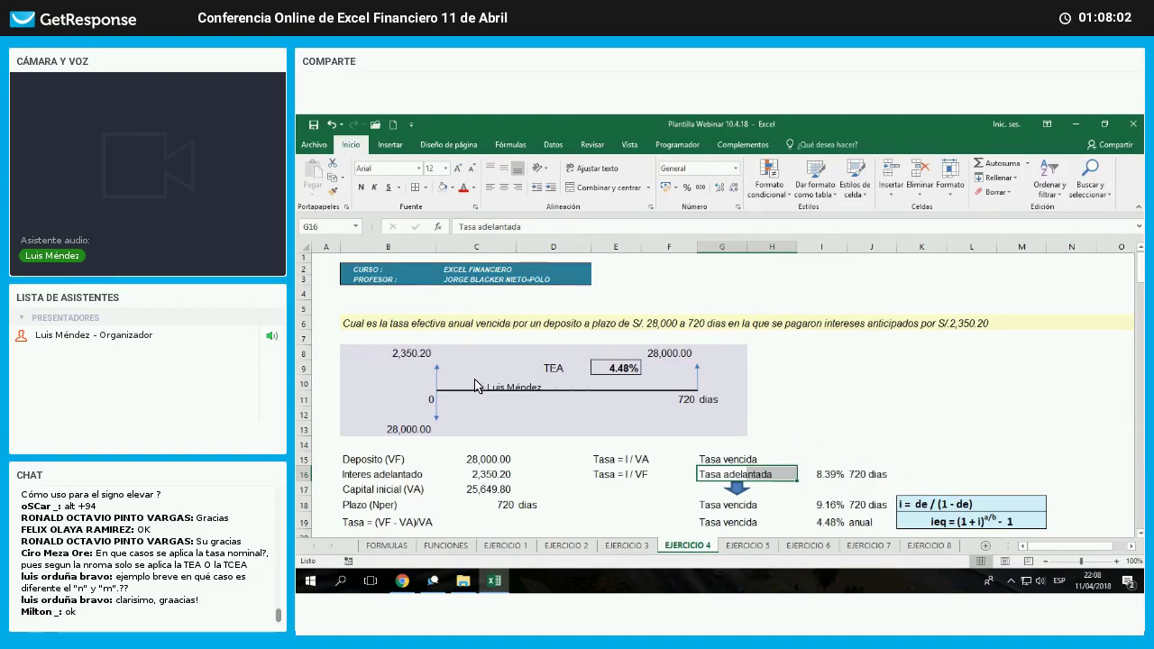
key("Right")
key("Right")
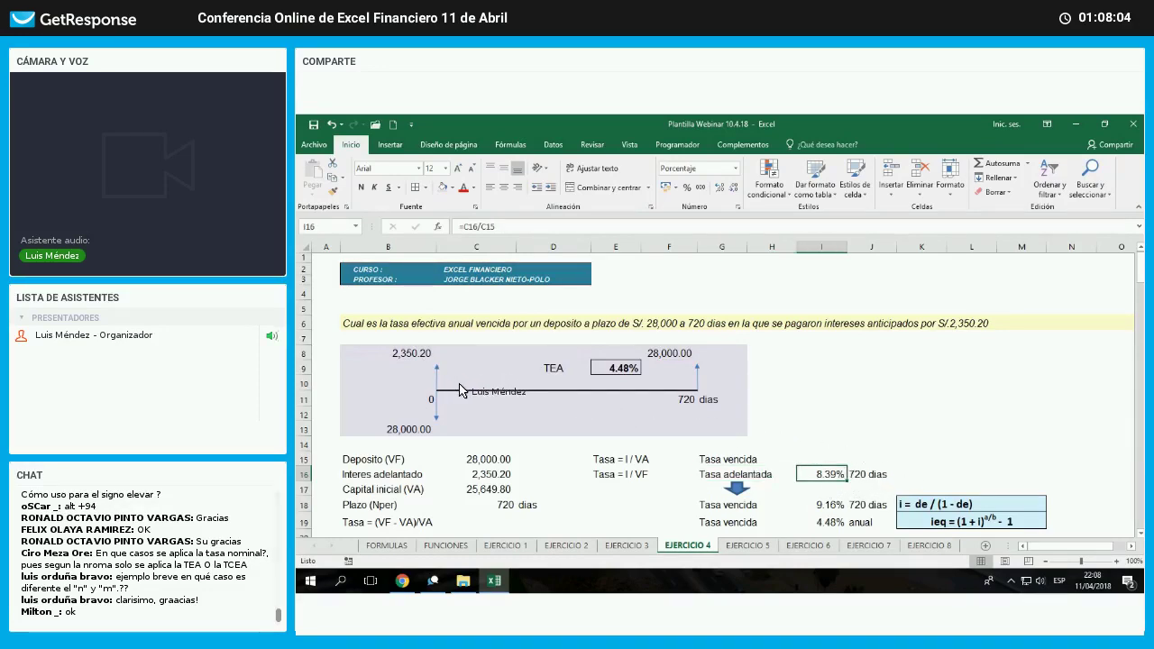
left_click(406, 353)
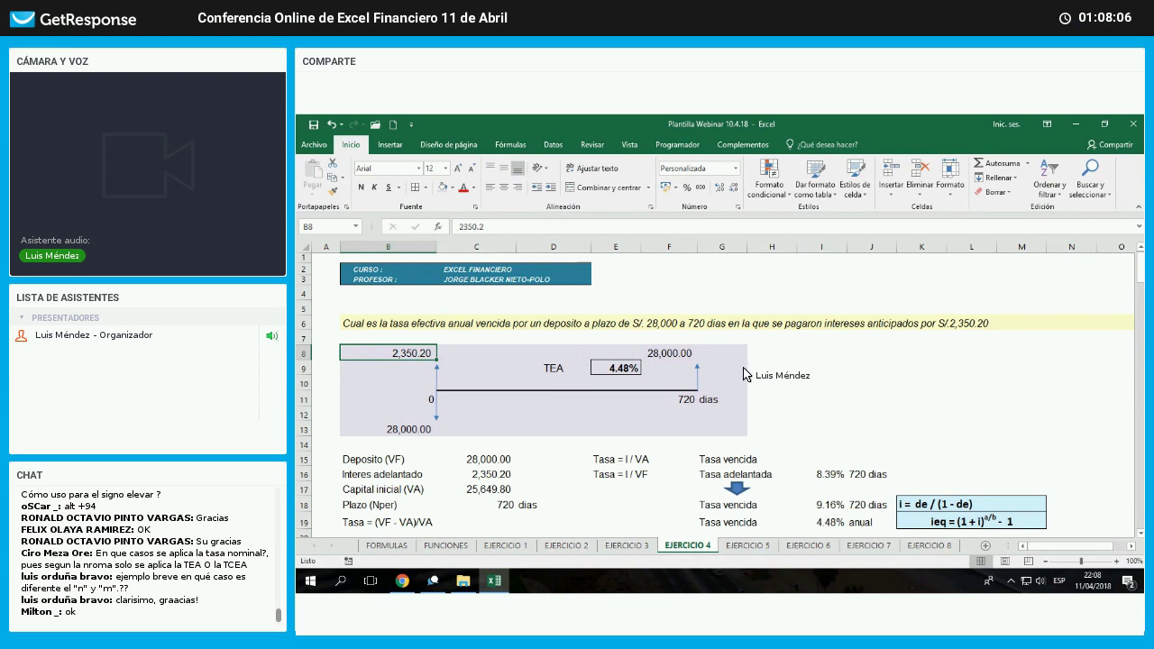
key("Right")
key("Right")
key("Right")
key("Right")
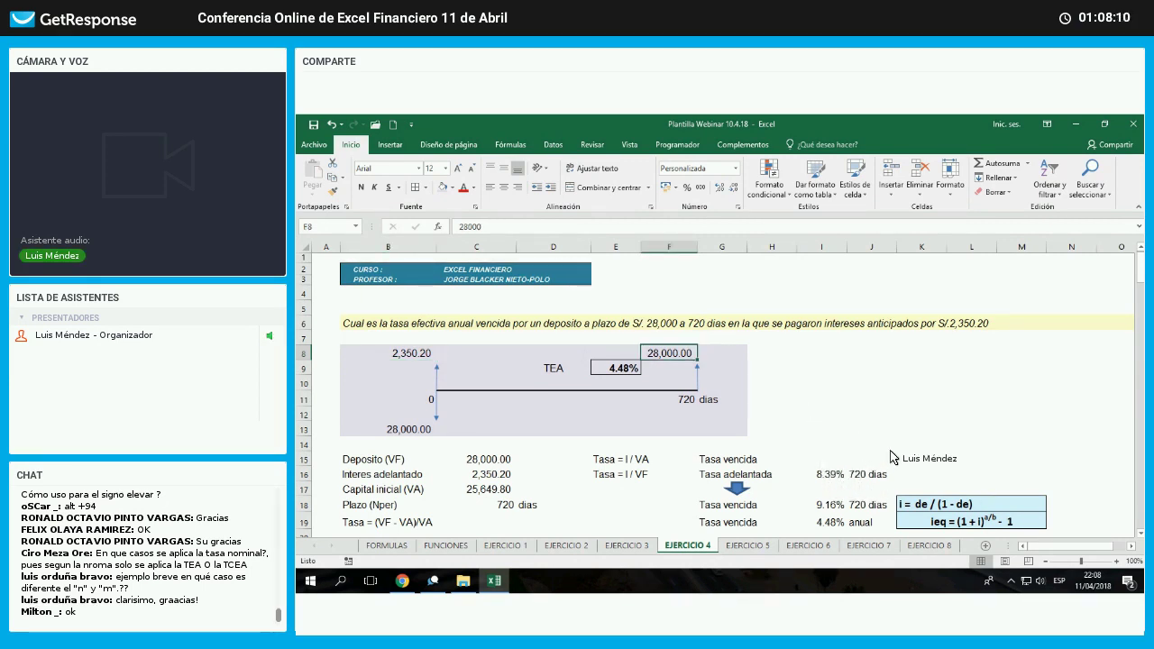
key("Right")
key("Right")
key("Right")
key("Down")
key("Down")
key("Down")
key("Down")
key("Down")
key("Down")
key("Down")
key("Down")
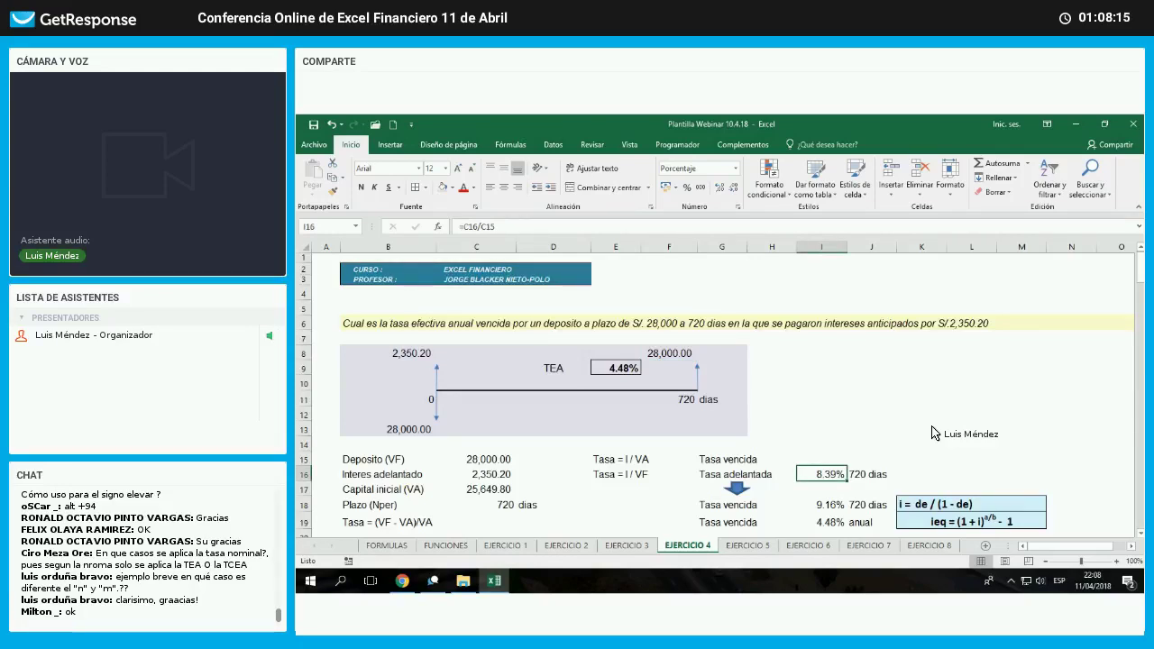
left_click(681, 401)
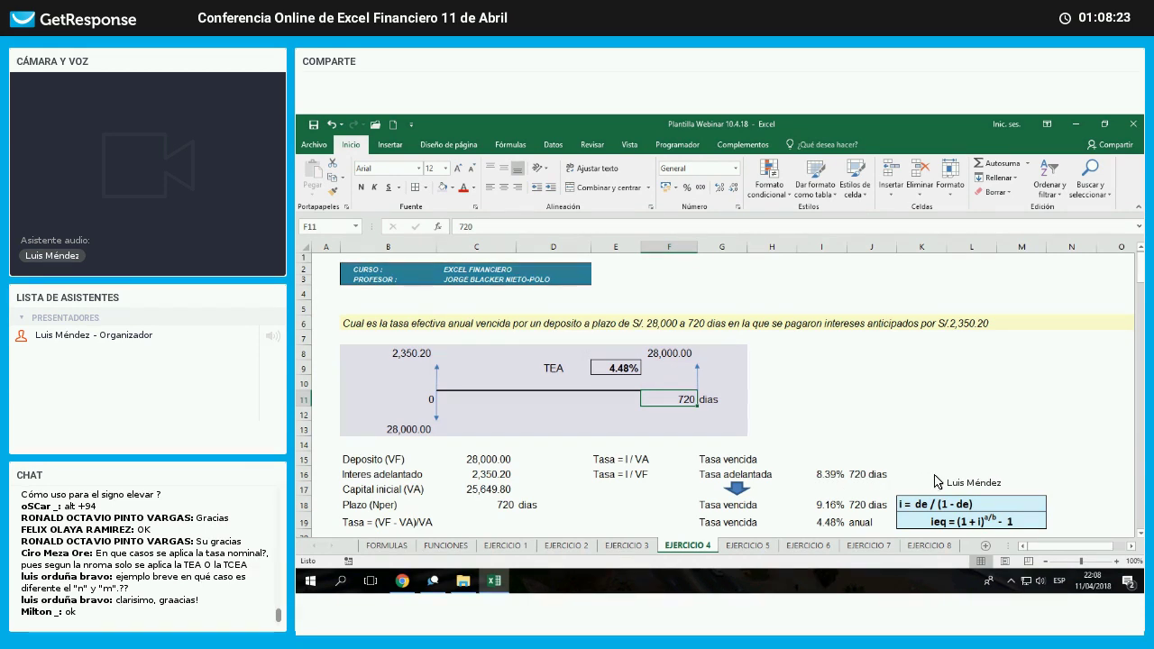
left_click_drag(716, 475, 825, 474)
left_click_drag(938, 481, 938, 481)
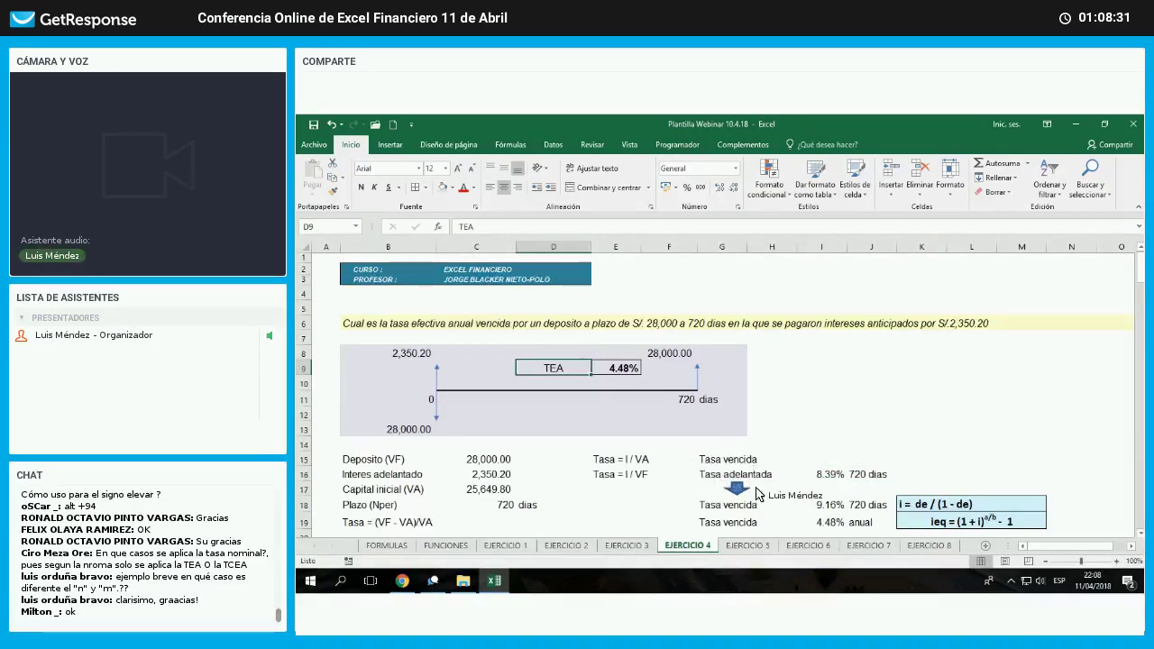
left_click(871, 476)
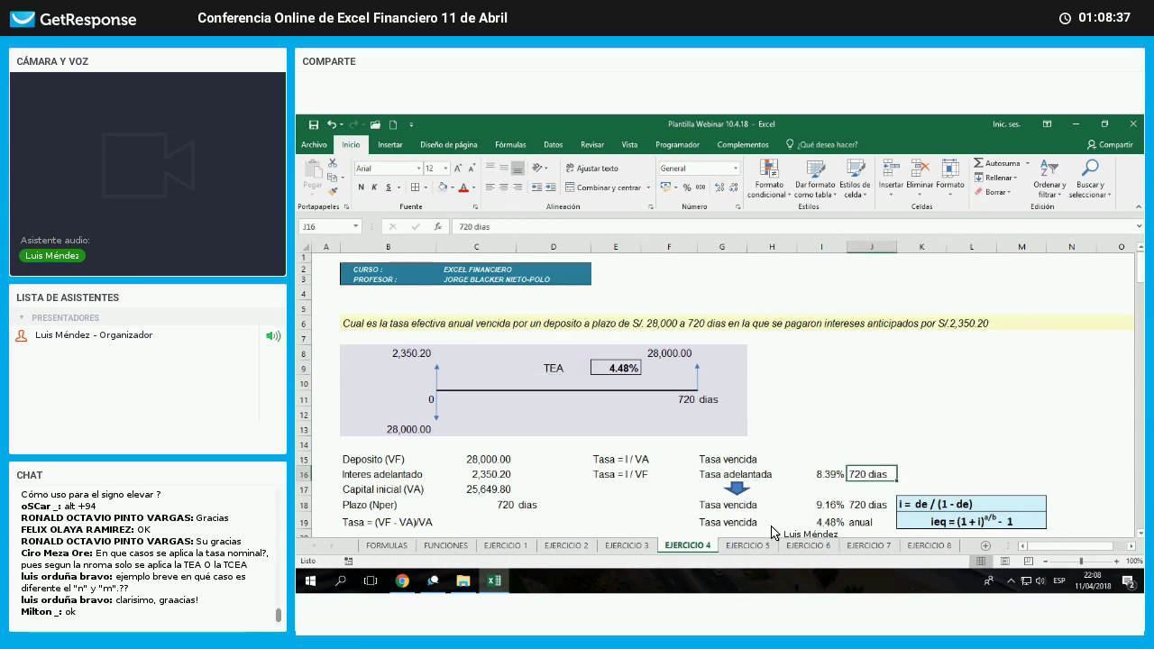
- Indent the vencida conversion formula text i = de / (1 - de) in K18 with leading spaces
left_click(726, 505)
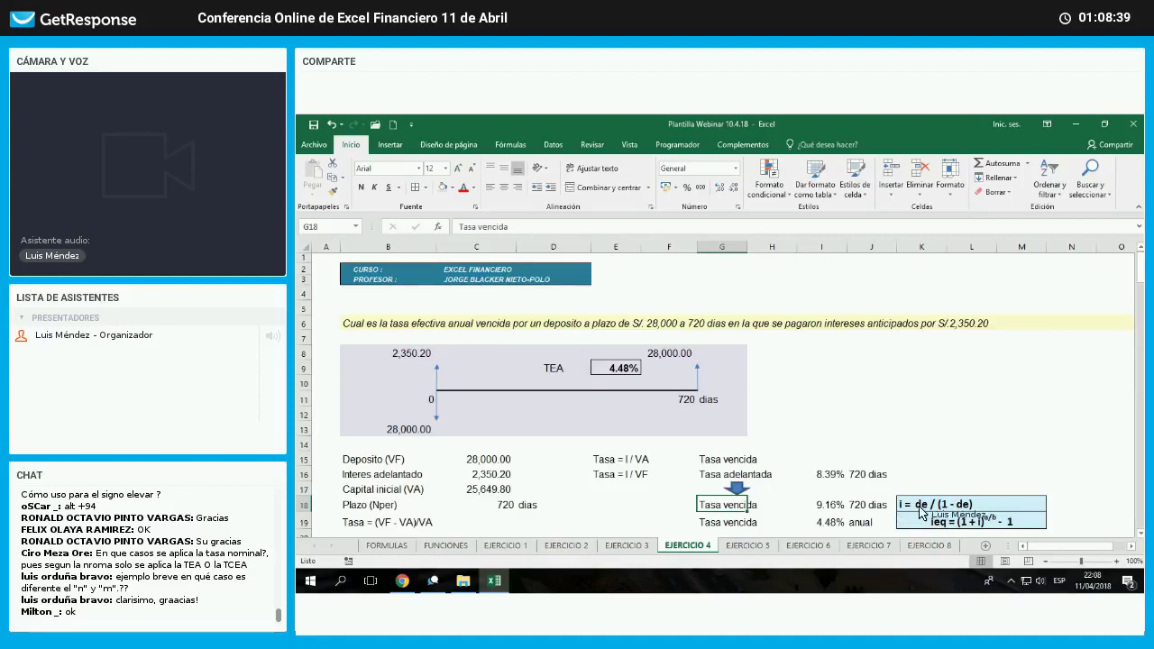
left_click(946, 505)
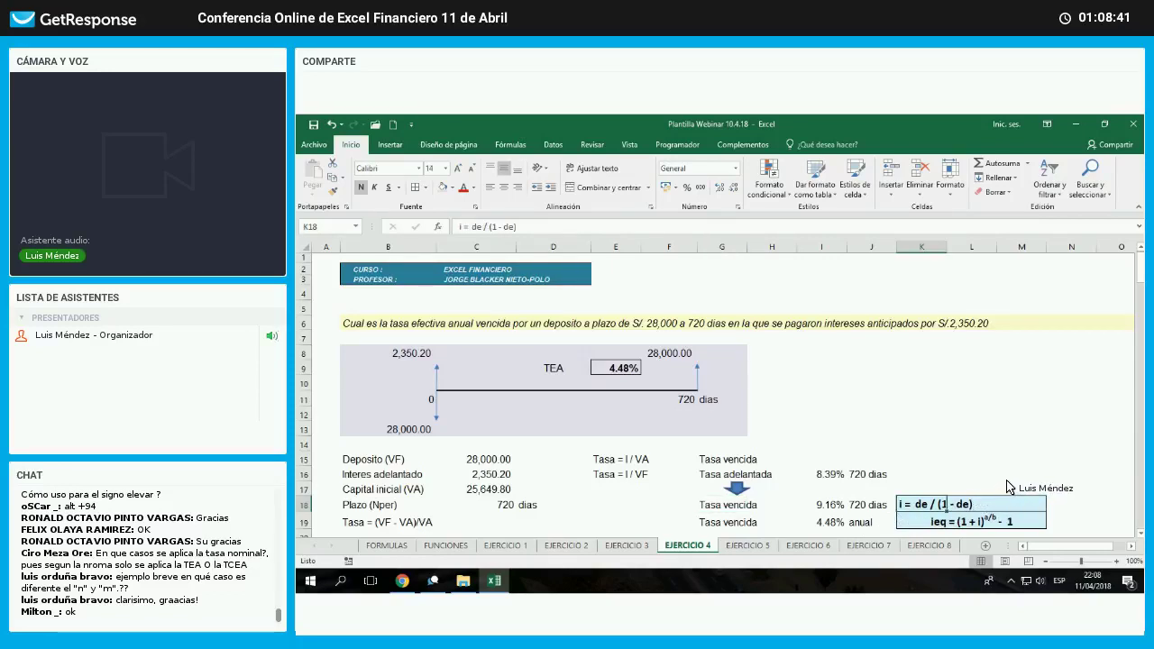
key("F2")
key("Home")
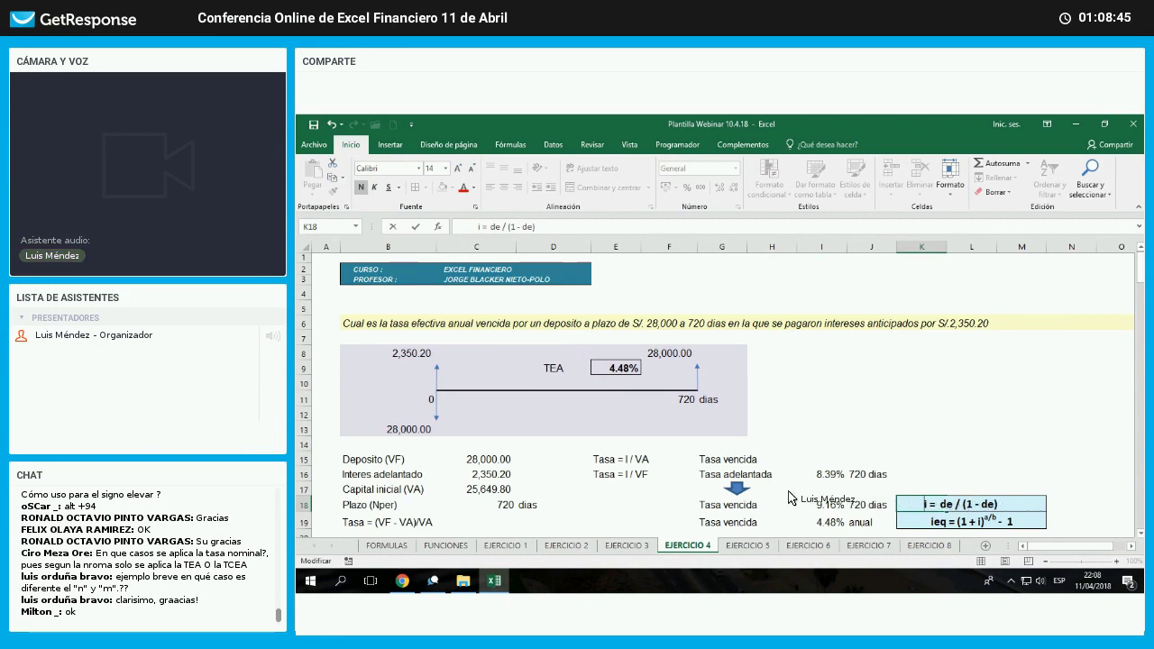
key("Return")
left_click(979, 478)
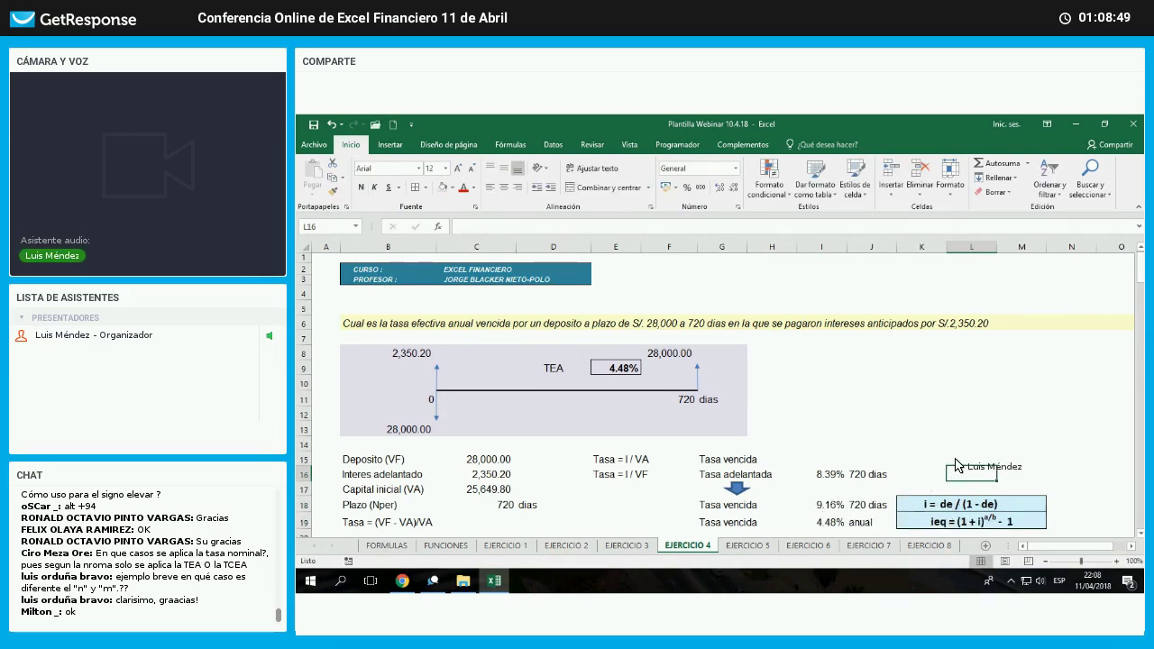
- Examine the 720-day vencida rate in I18, the equivalence formula in K19, the annual rate in I19 and the TEA in E9
left_click(822, 505)
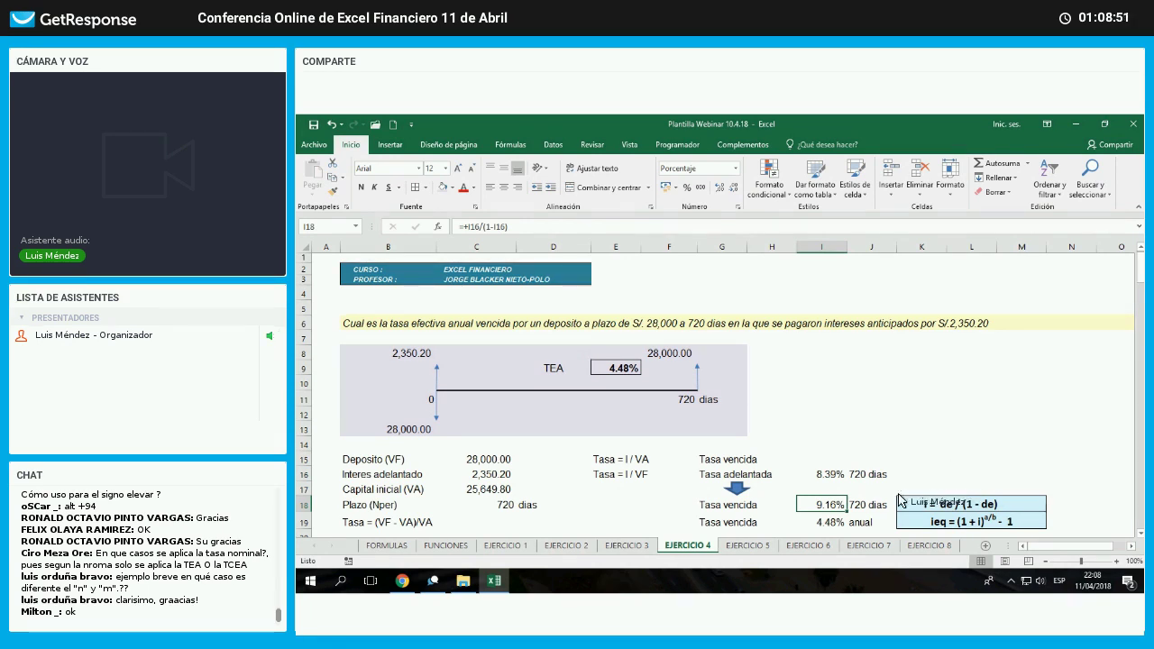
key("Right")
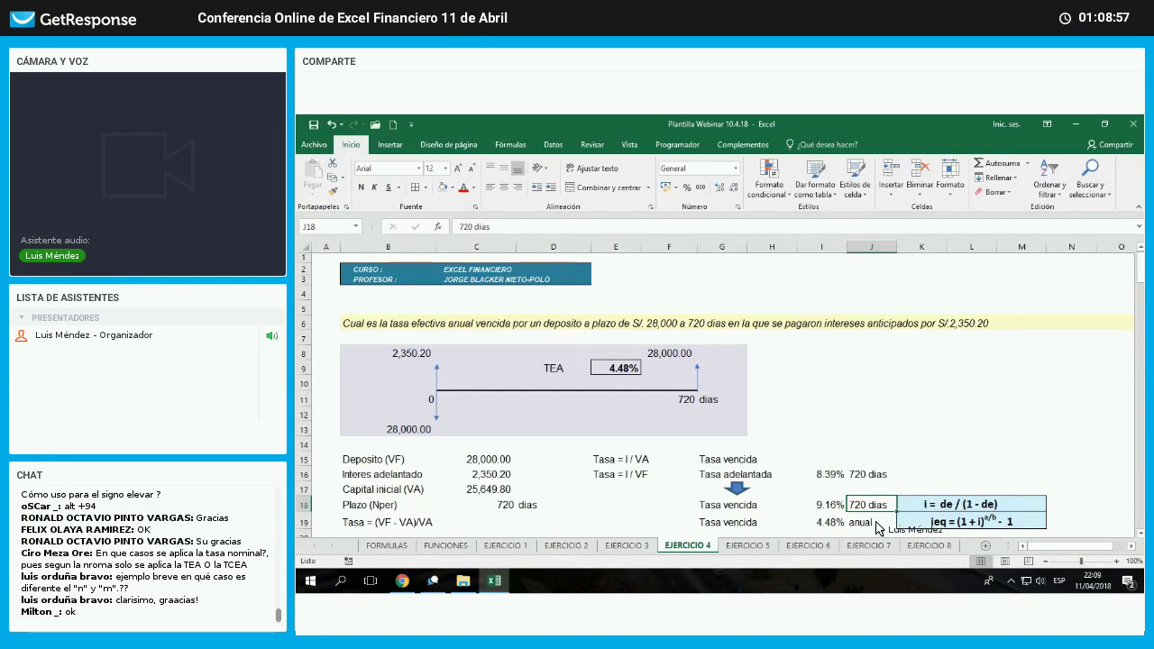
key("Down")
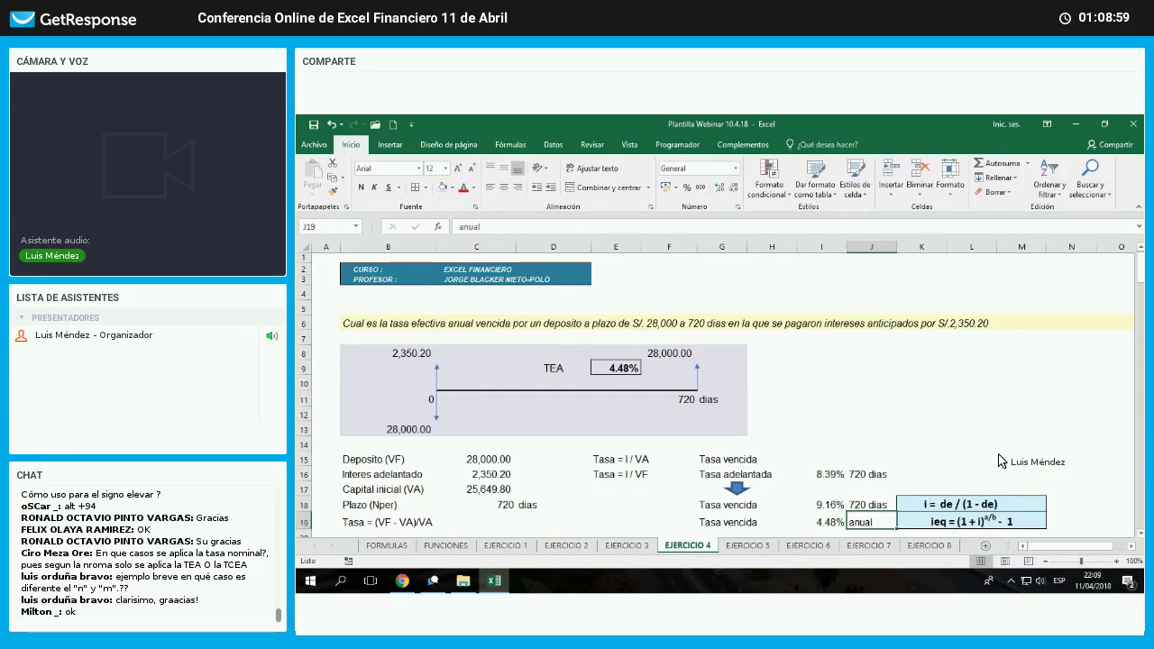
key("Right")
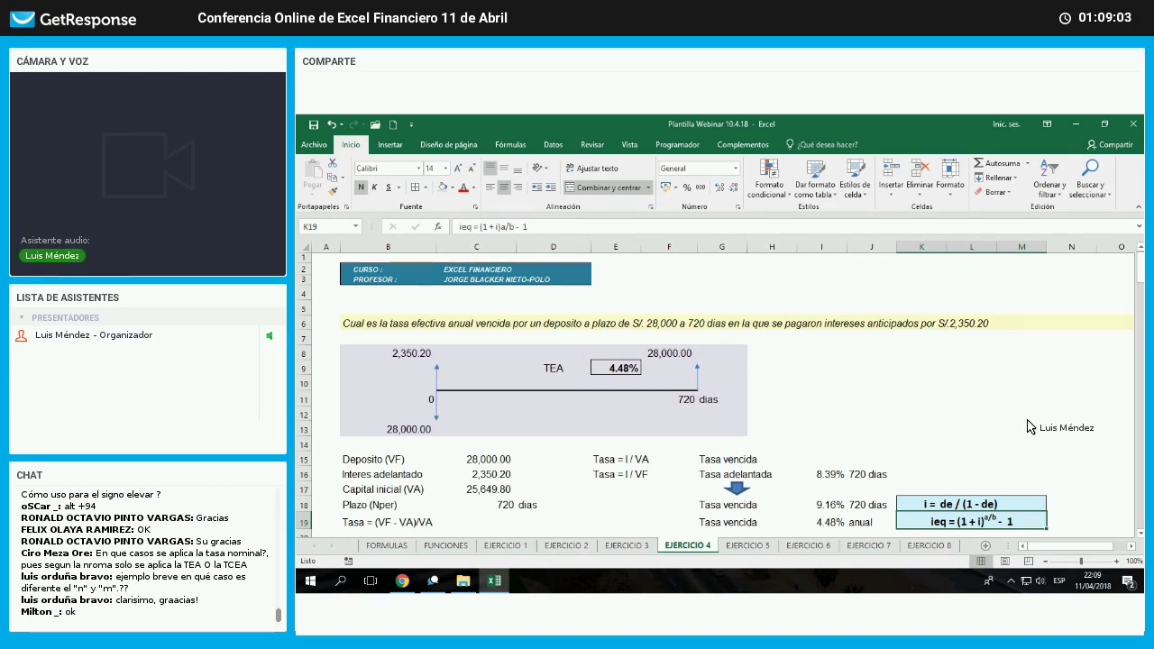
left_click(832, 509)
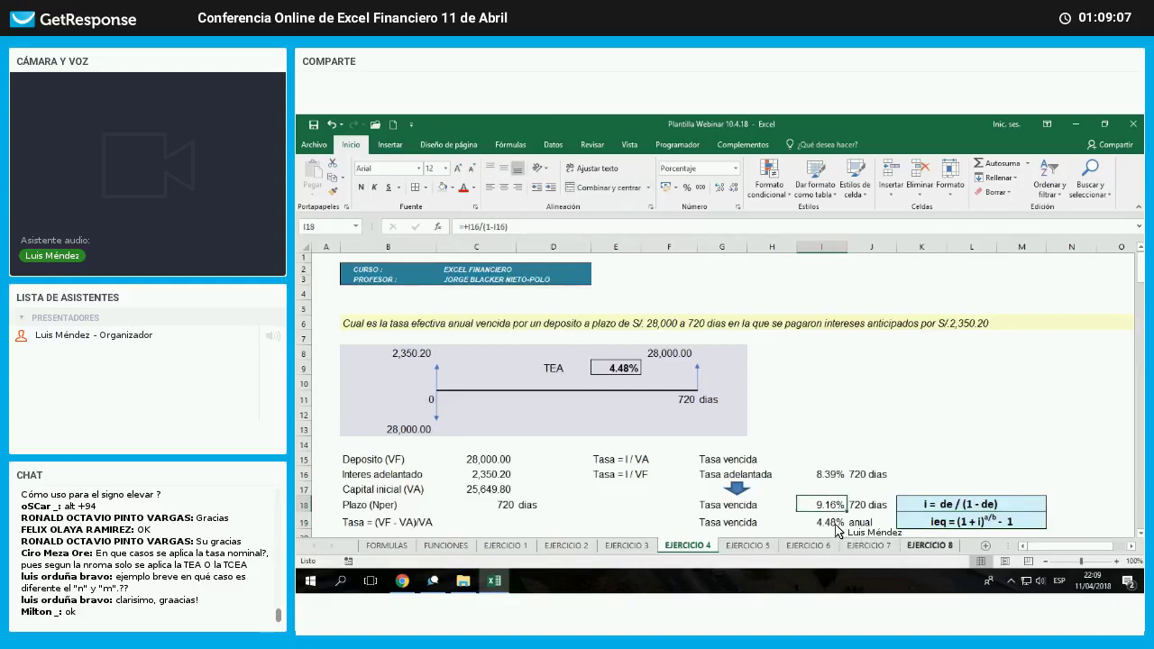
left_click(814, 521)
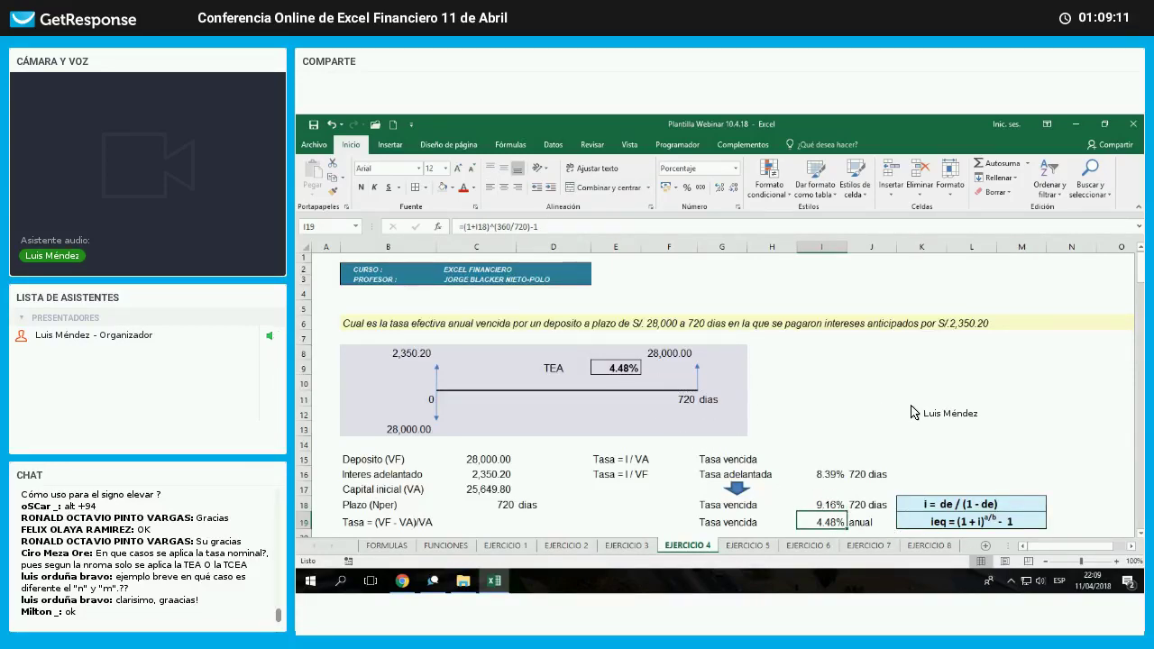
left_click(617, 368)
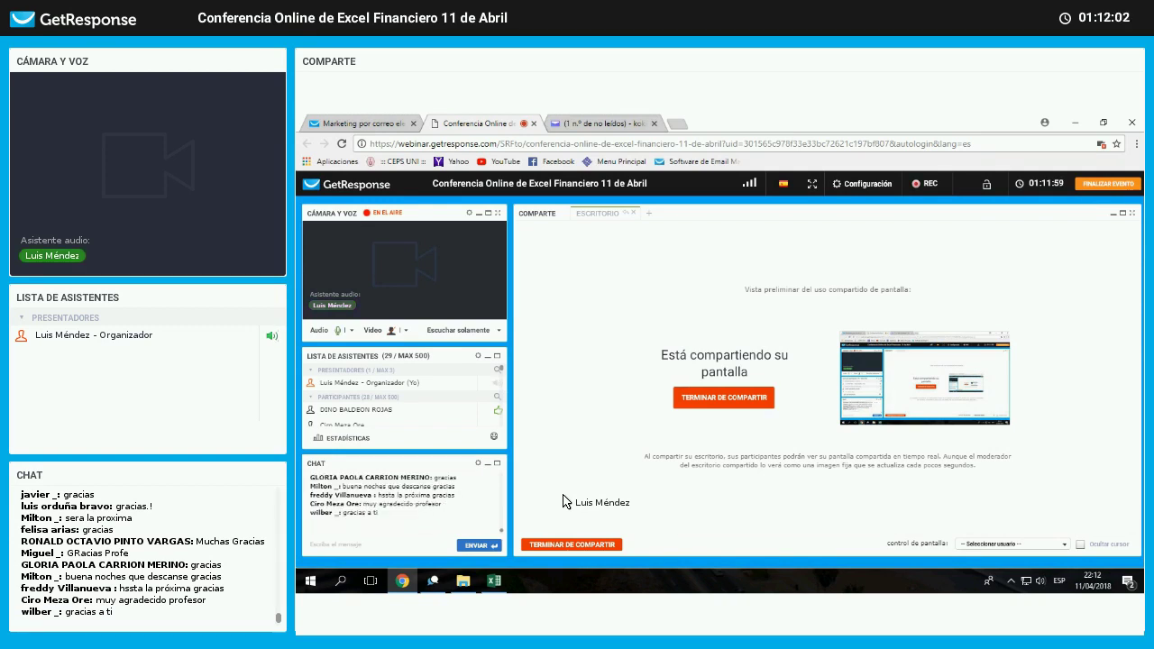
- Send the message "Buenas noches a todos y muchas gracias !" in the GetResponse webinar chat
left_click(399, 548)
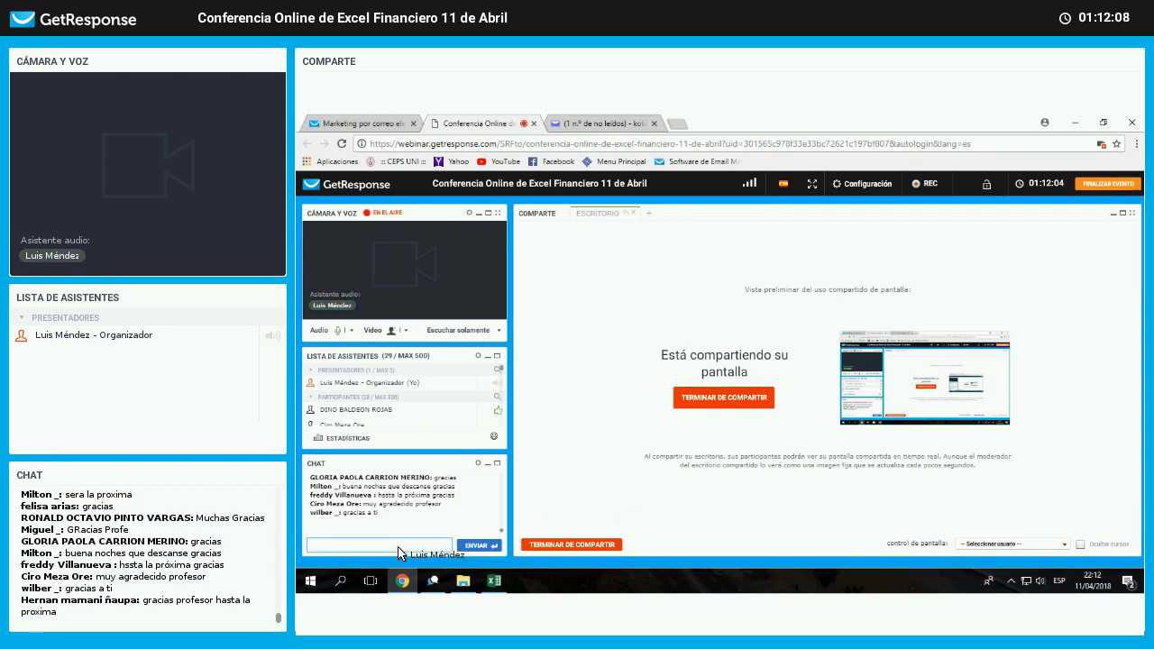
type("Buenas noche")
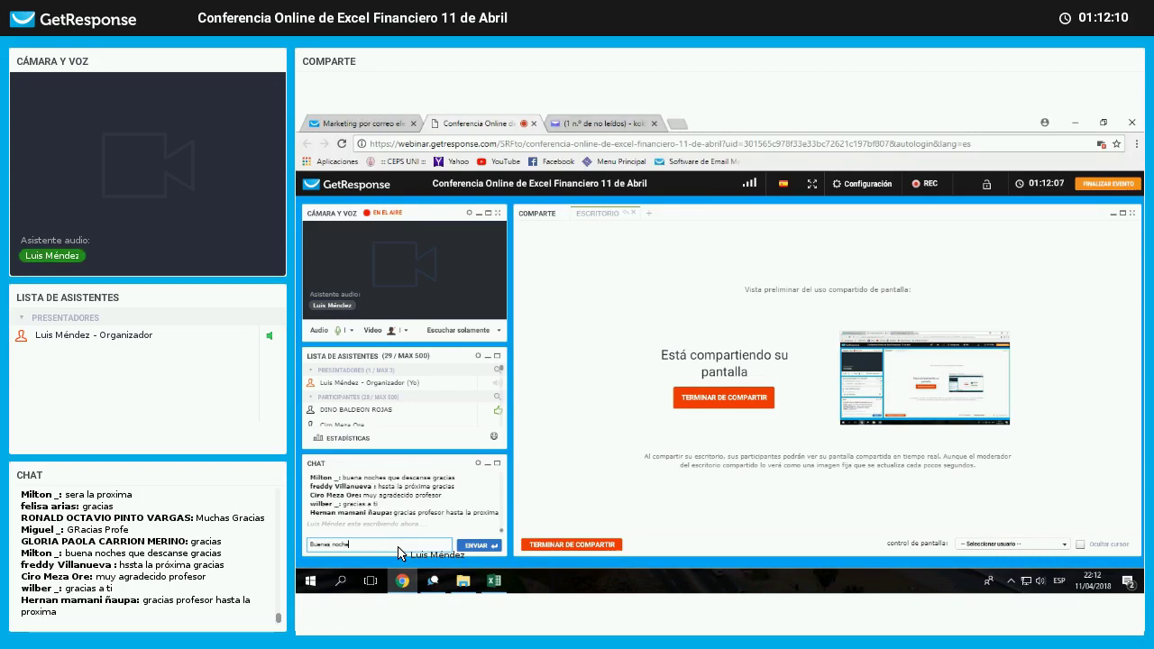
type("s a todos y m")
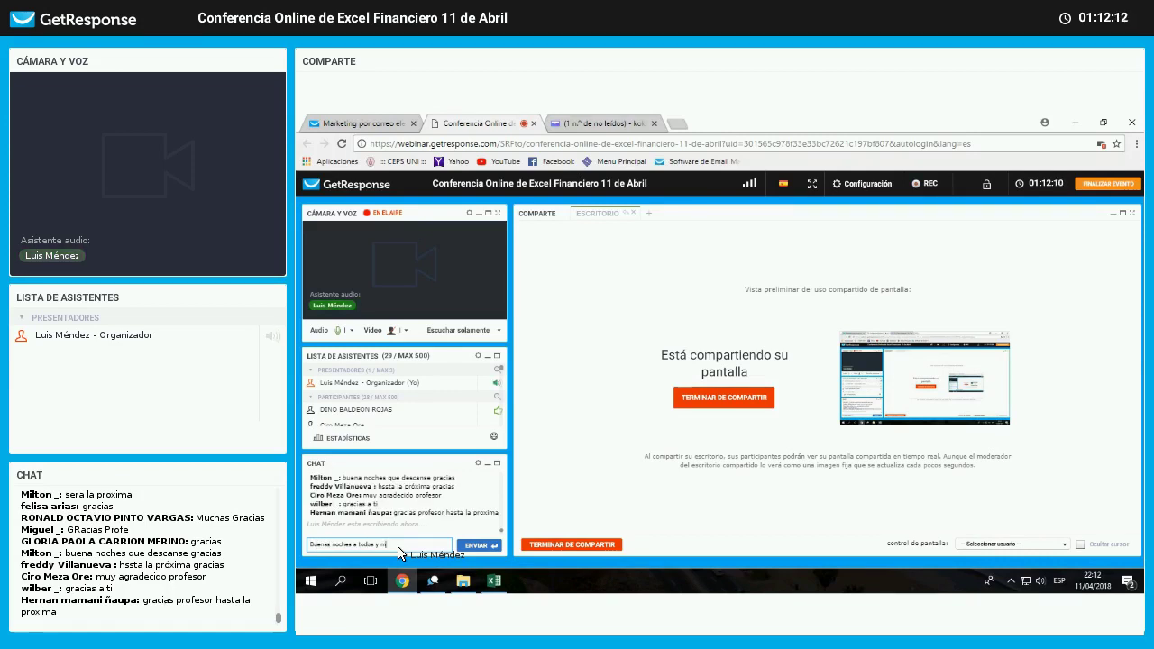
type("uchas")
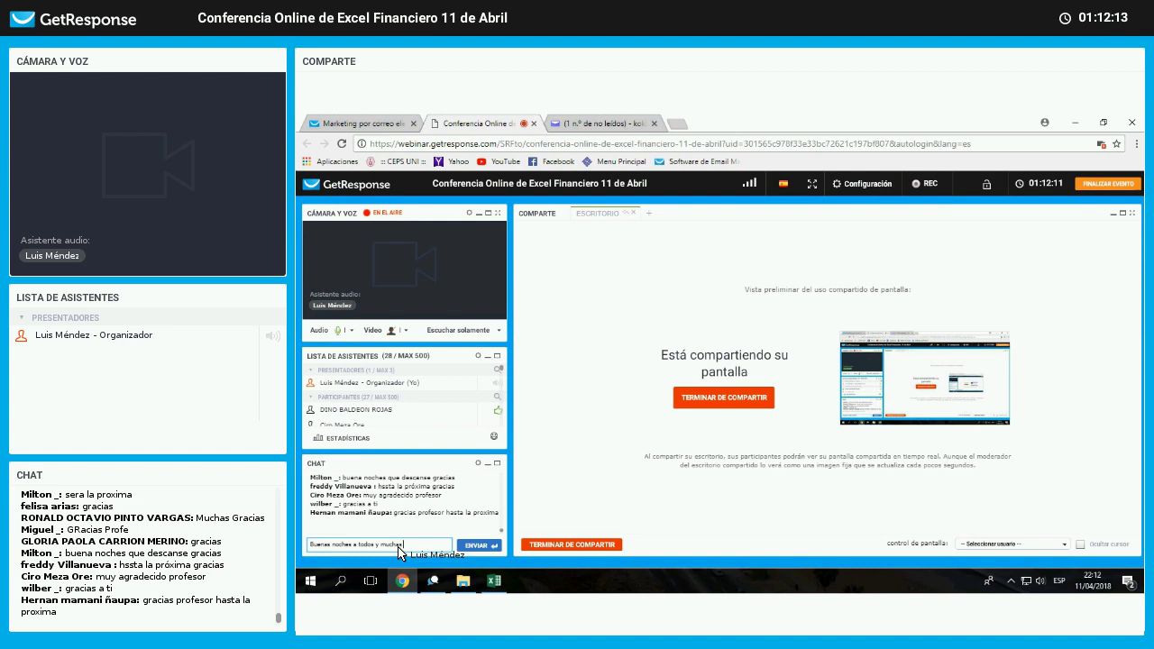
type(" gracias !")
key("Return")
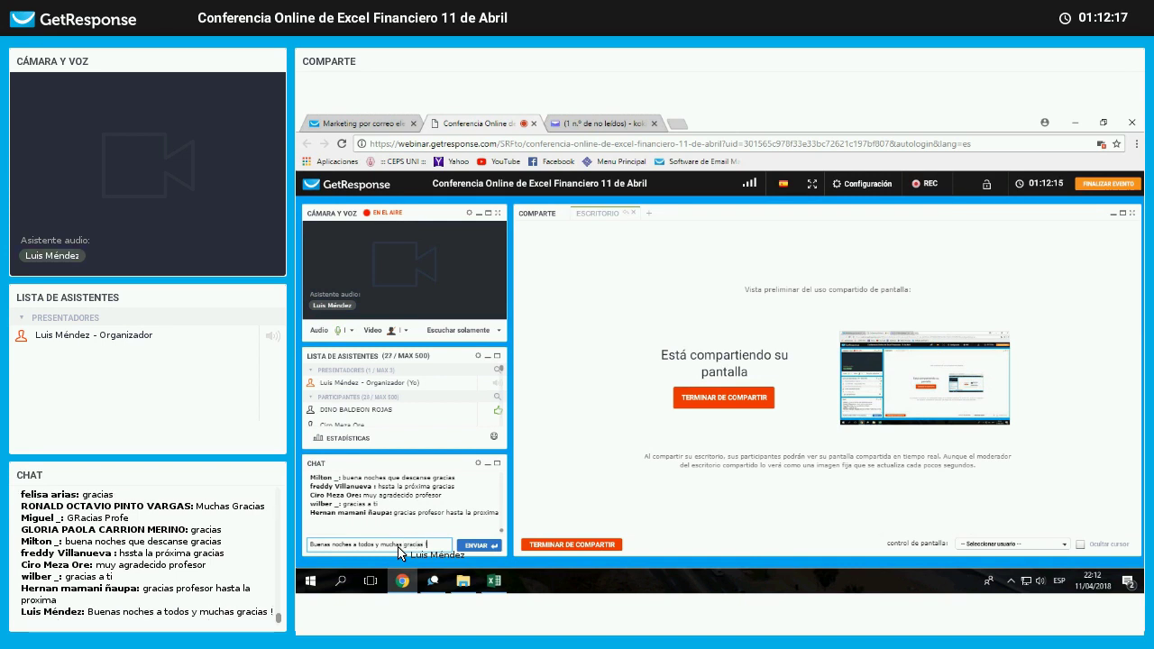